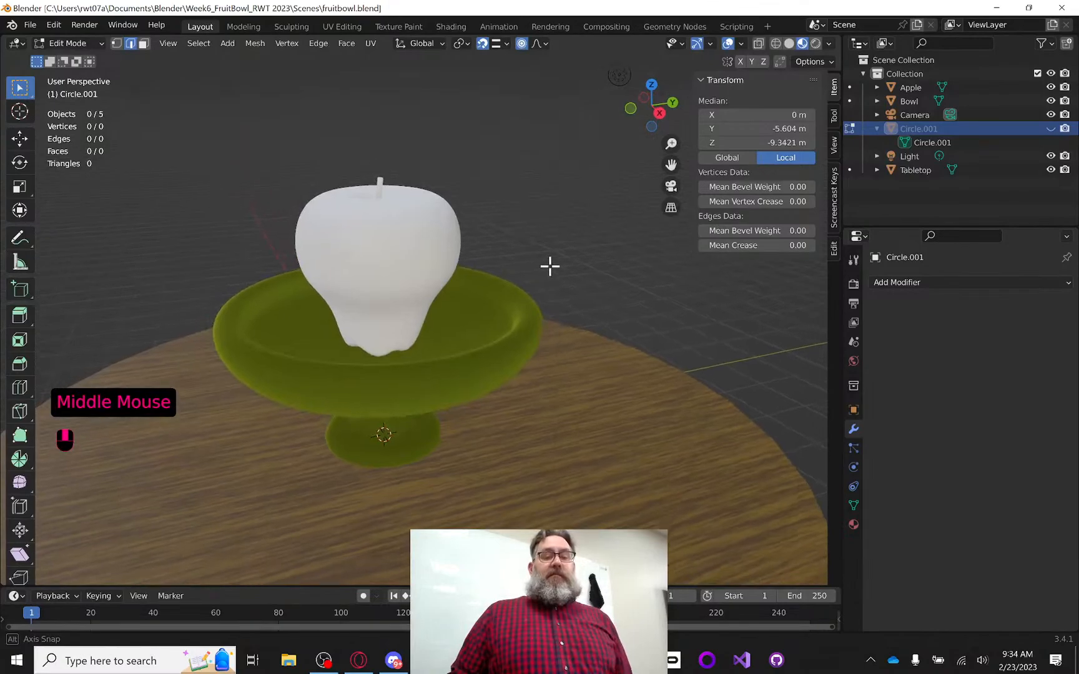
Examine the existing apple, bowl and tabletop from several angles and distances
mouse_move(505, 300)
middle_mouse_down()
mouse_move(524, 291)
mouse_move(515, 304)
middle_mouse_up()
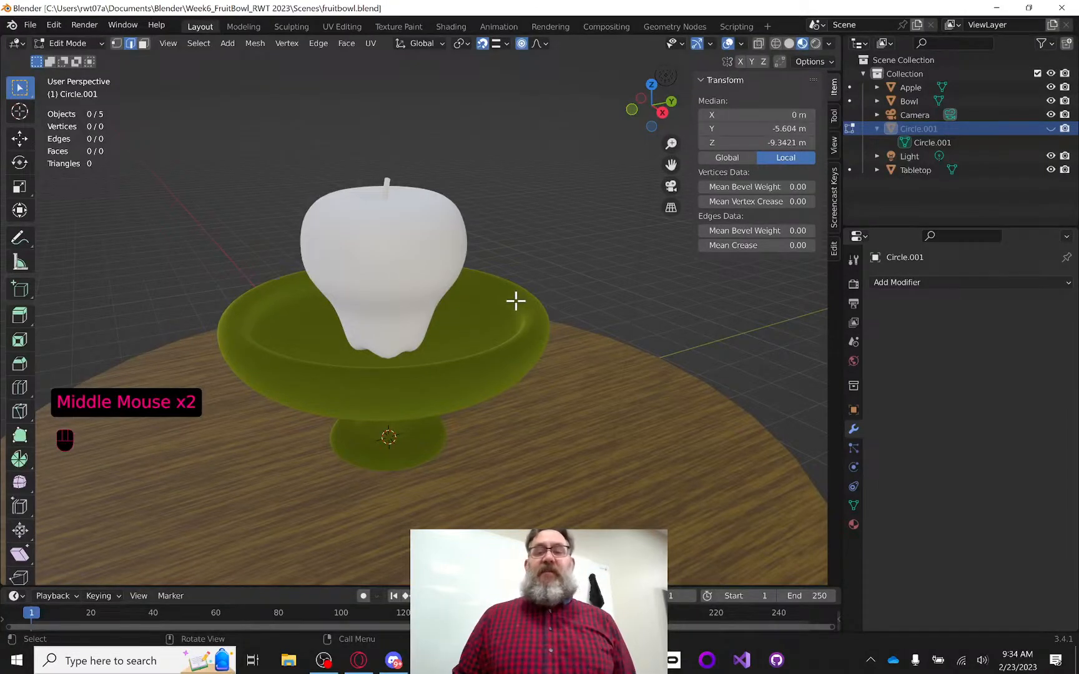
middle_click_drag(601, 267, 581, 279)
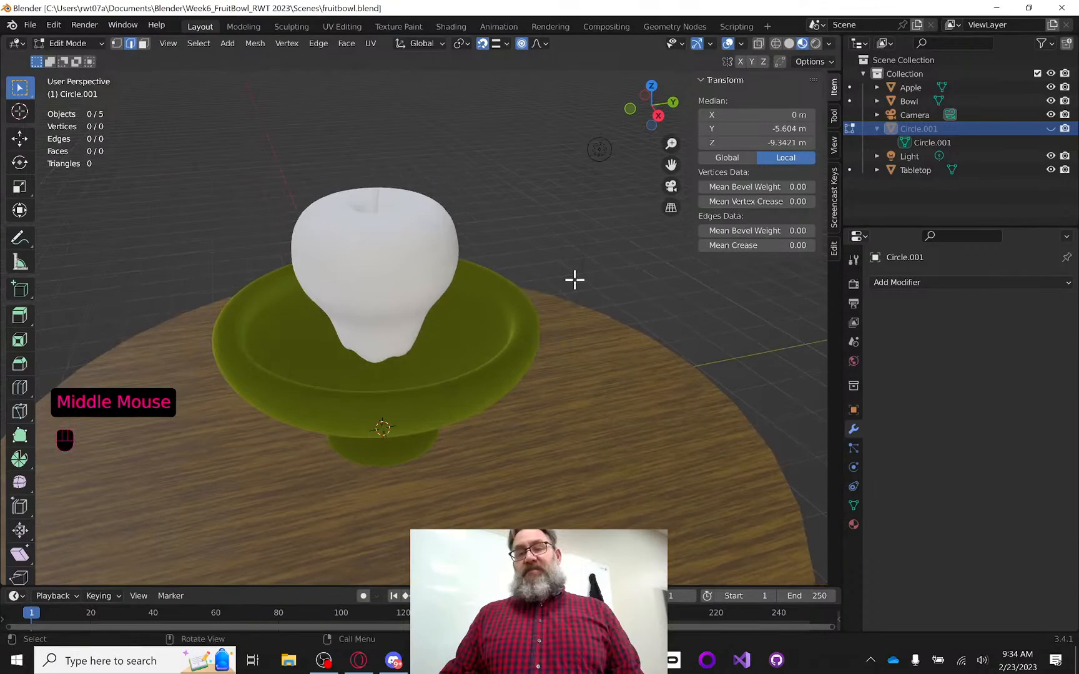
scroll(574, 280, "down", 2)
middle_click_drag(580, 306, 545, 283)
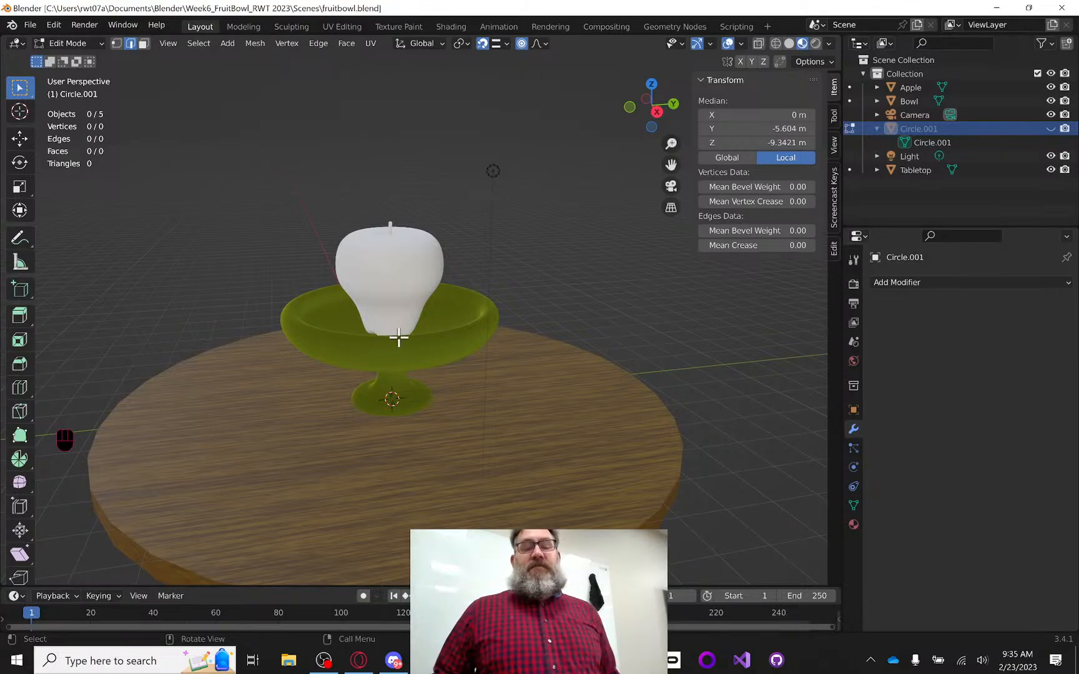
middle_click_drag(431, 317, 452, 343)
scroll(443, 313, "up", 3)
scroll(447, 356, "down", 2)
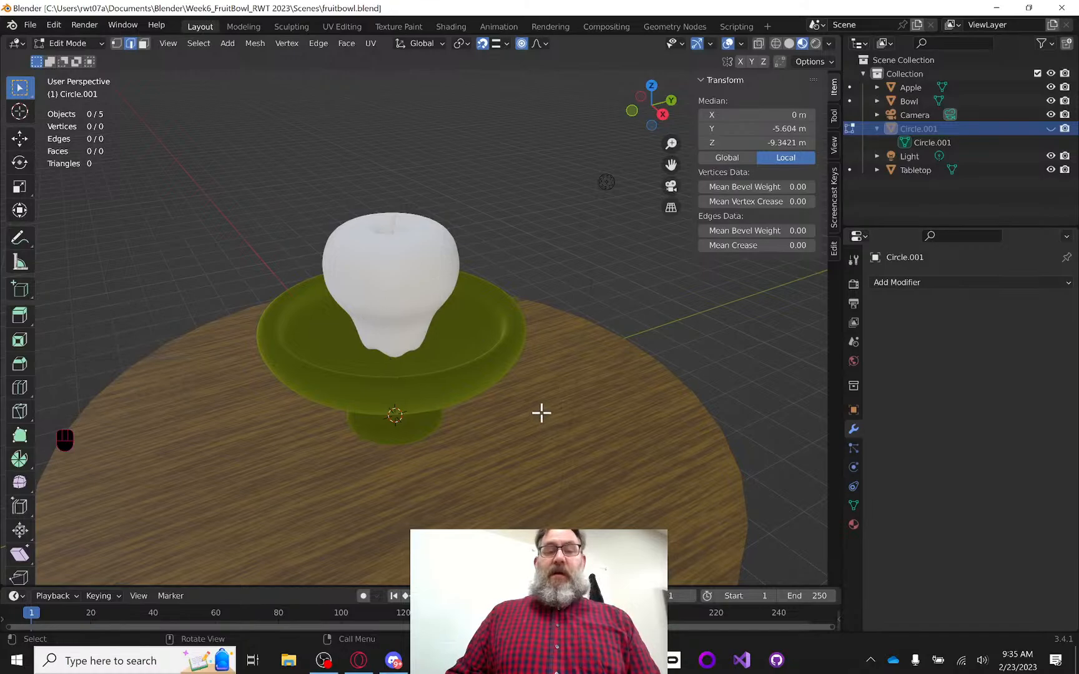
scroll(416, 366, "down", 1)
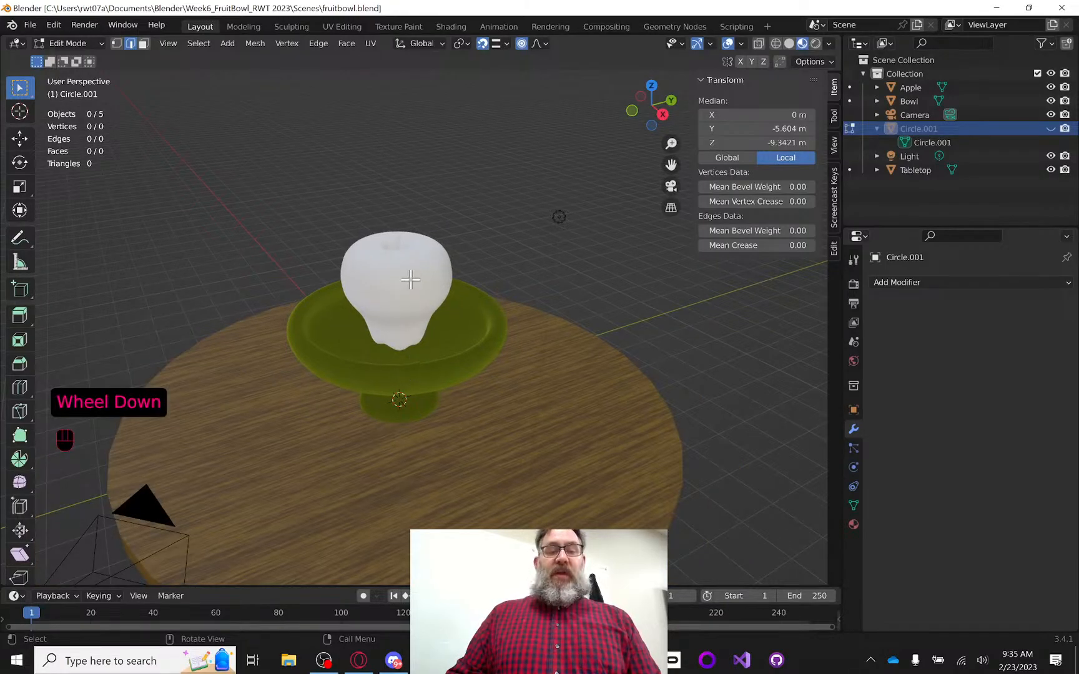
Switch to the browser and open the Fruit Bowl Render assignment from the DET 220.01 course's Week 6 module
left_click(359, 660)
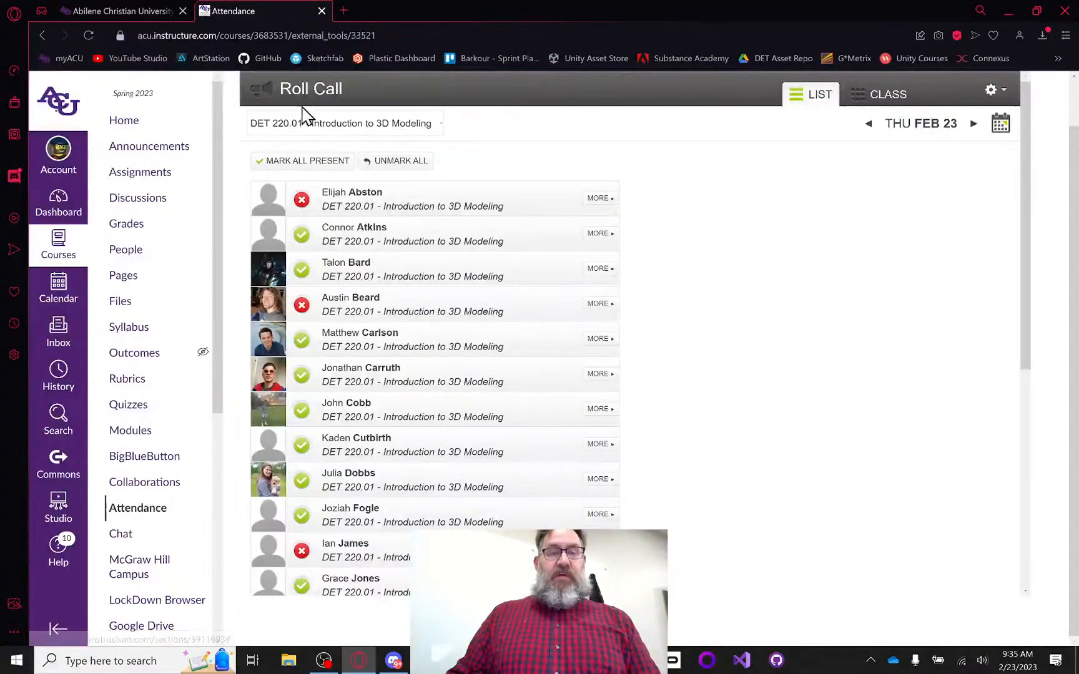
left_click(132, 124)
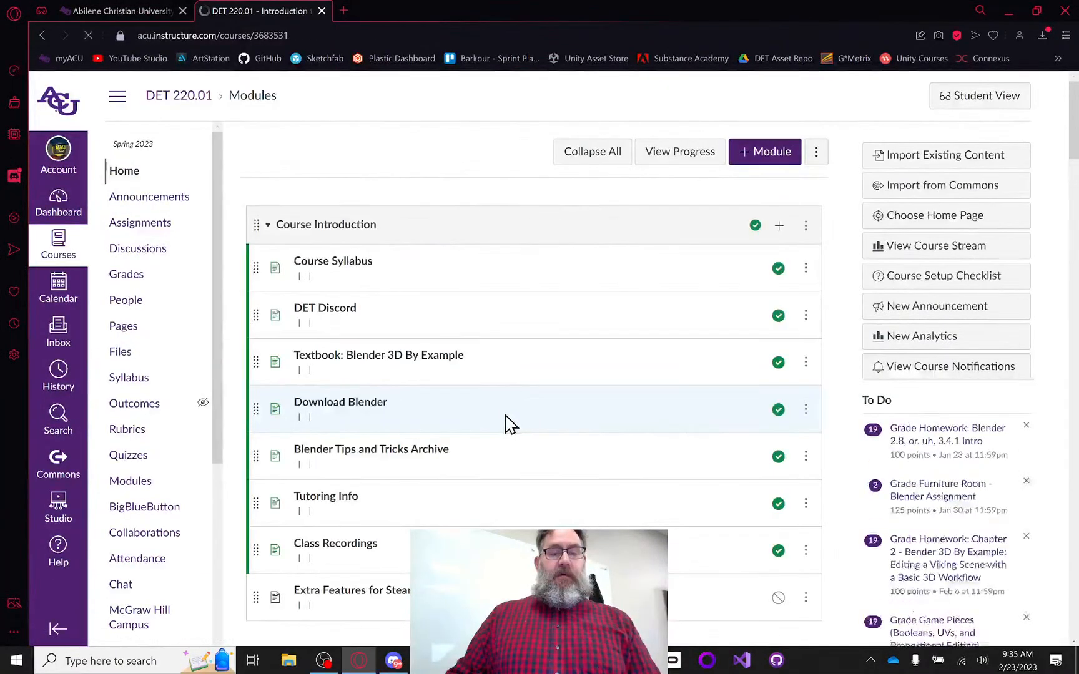
scroll(510, 421, "down", 10)
scroll(504, 429, "down", 8)
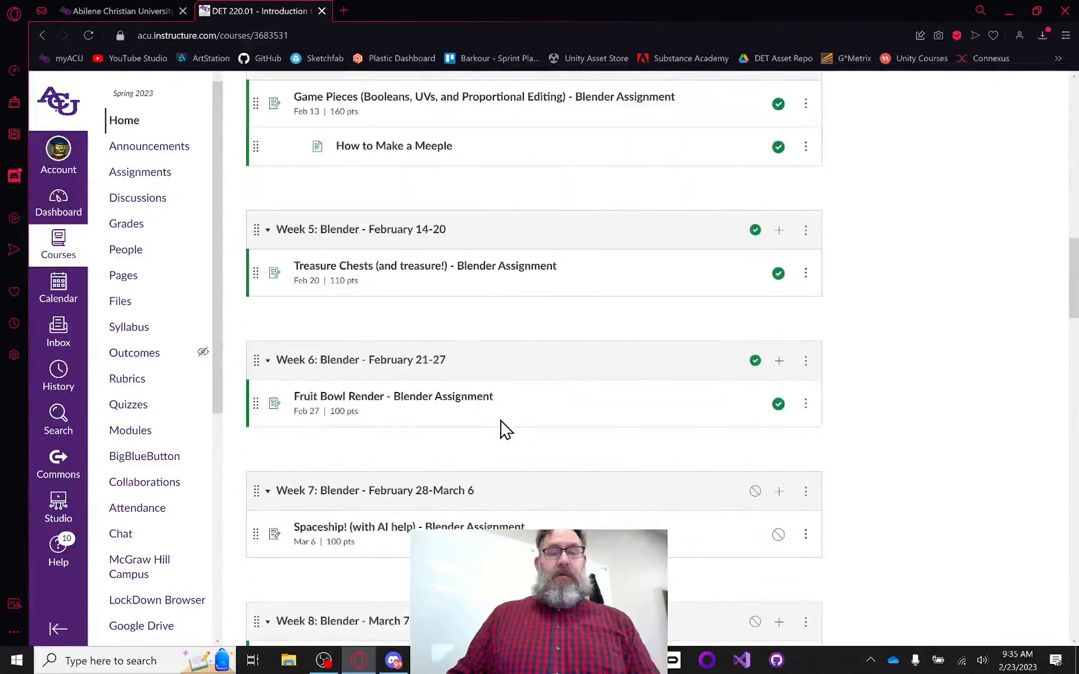
middle_click(433, 400)
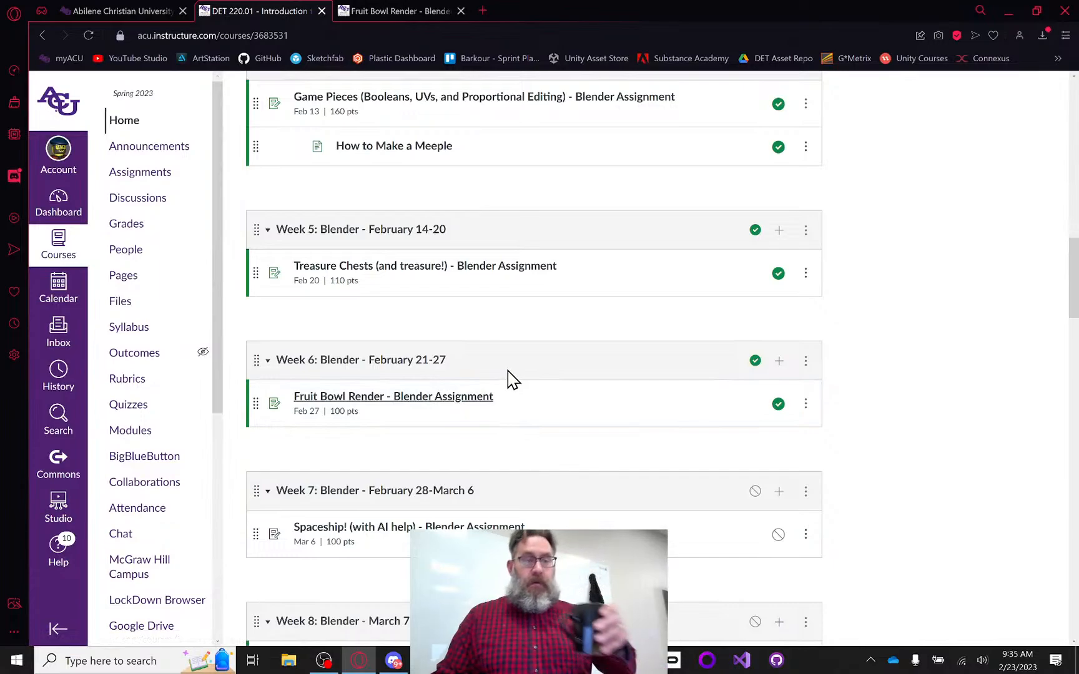
left_click(425, 14)
Review the Fruit Bowl Render assignment's scene requirements and the criteria in its Fruity Rubric
scroll(609, 334, "down", 6)
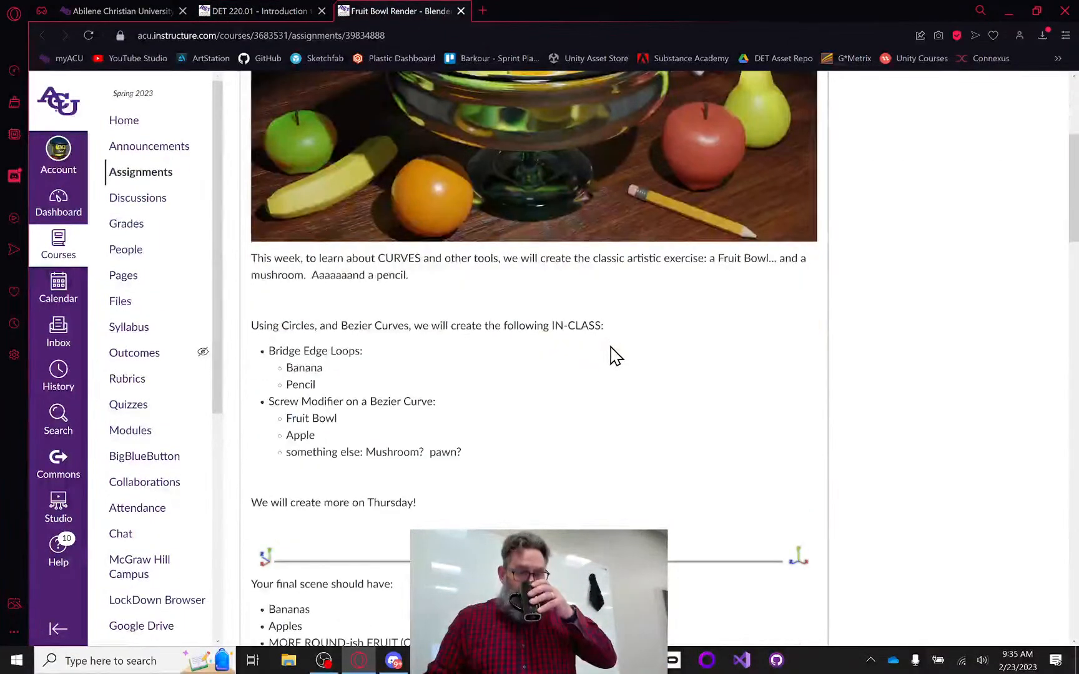
scroll(663, 402, "down", 13)
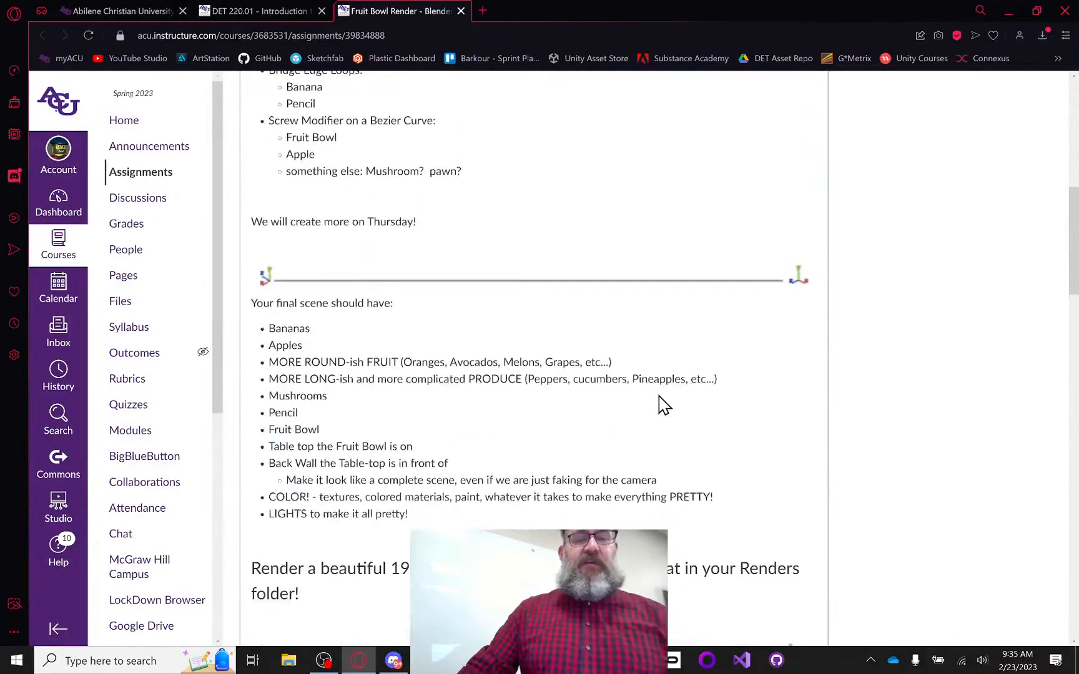
scroll(650, 413, "down", 5)
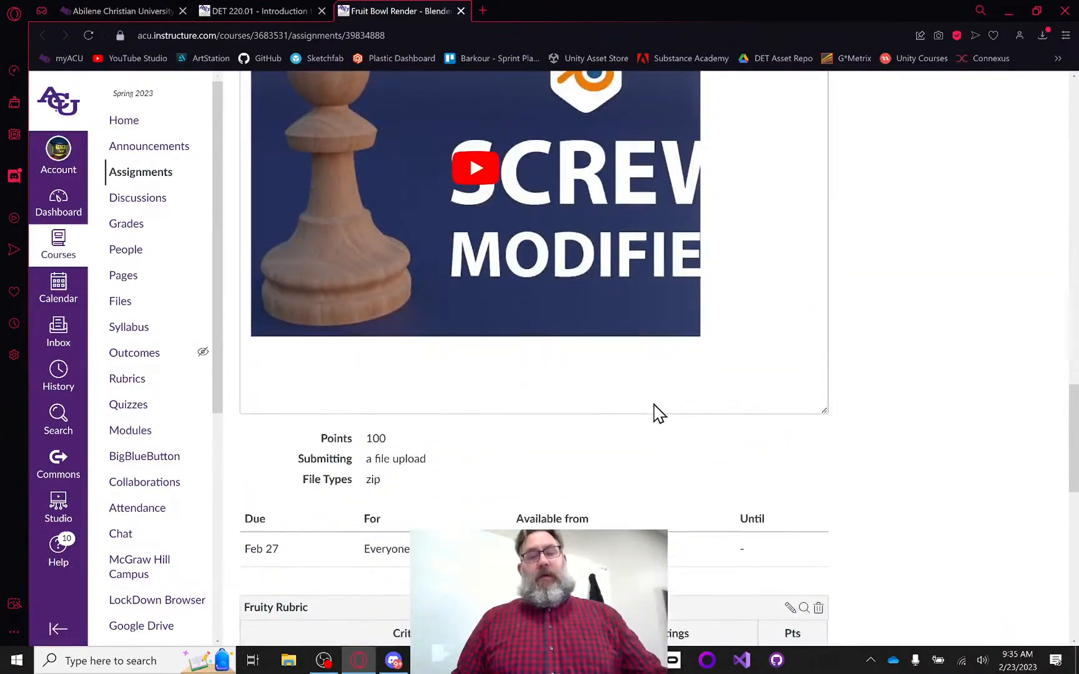
scroll(832, 402, "down", 6)
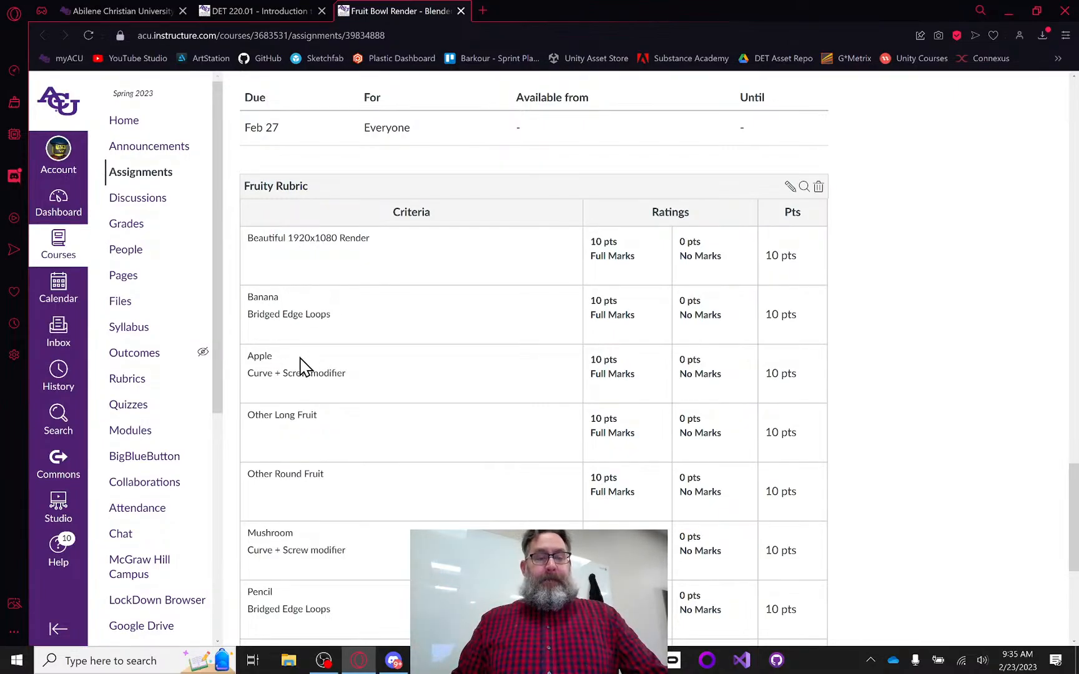
scroll(301, 366, "down", 1)
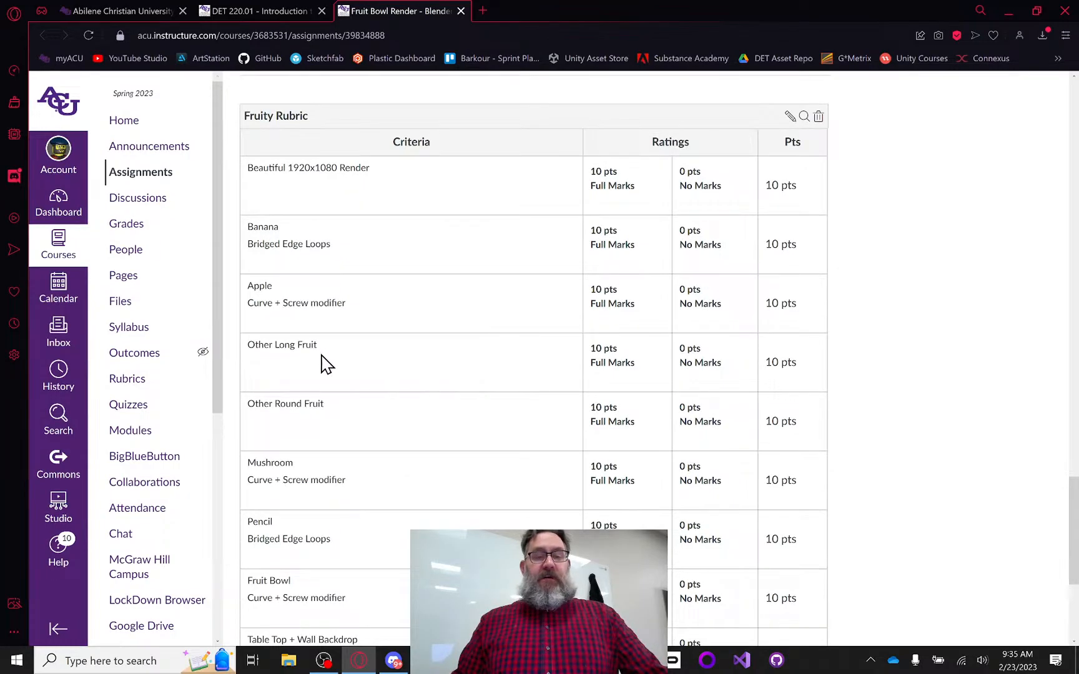
scroll(380, 349, "down", 1)
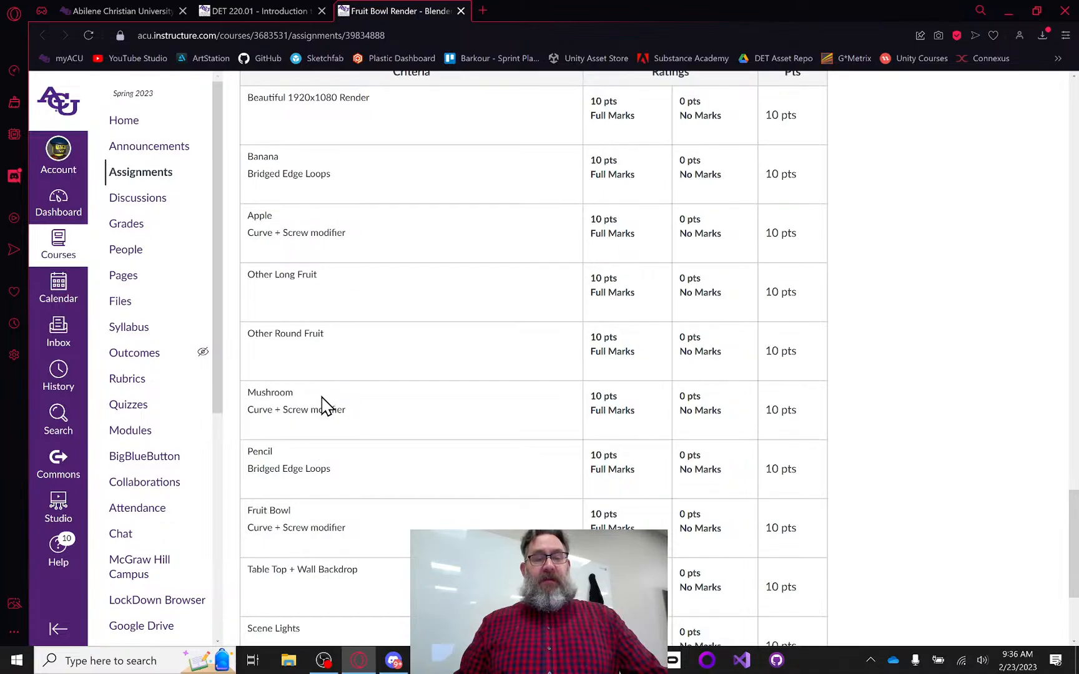
scroll(324, 406, "down", 2)
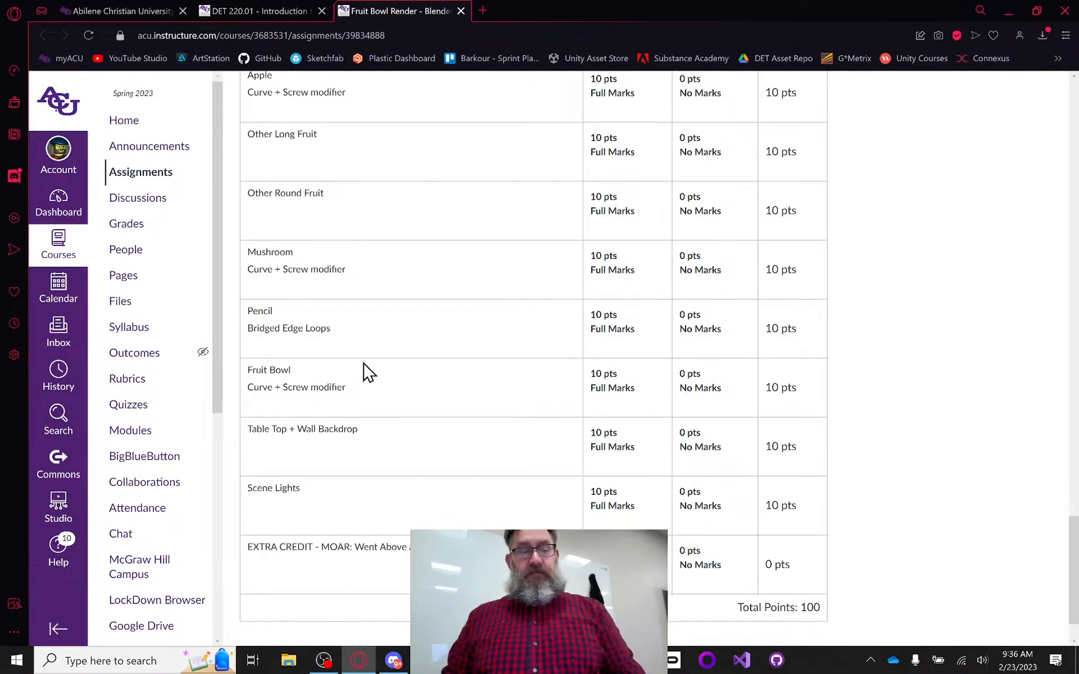
scroll(372, 337, "up", 2)
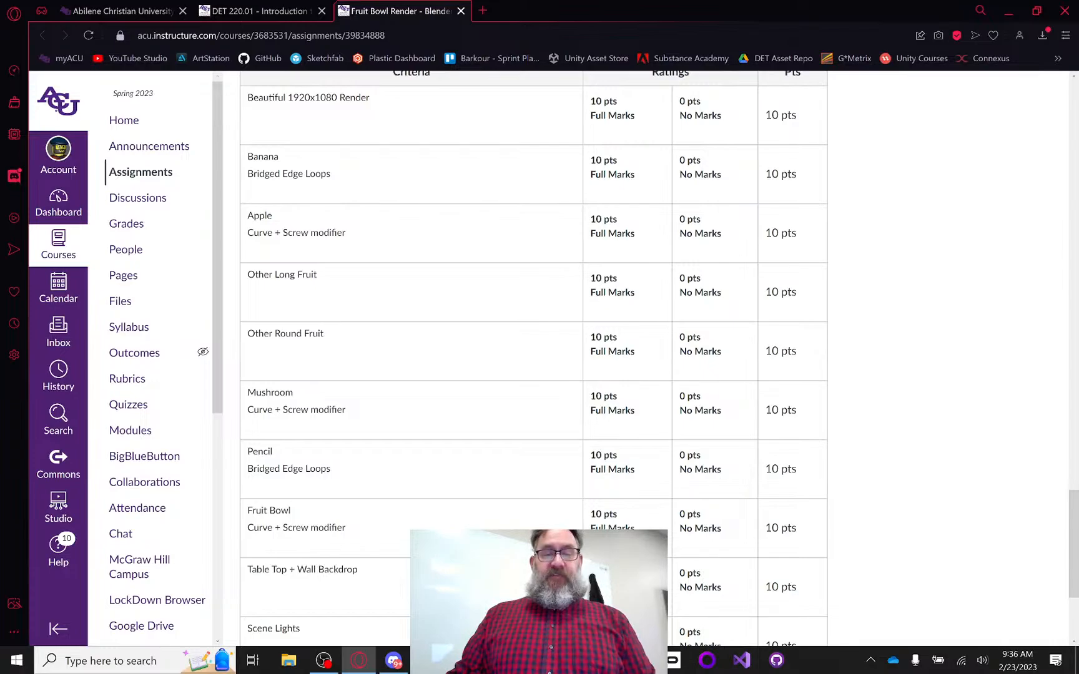
Switch back to Blender and hide the Bowl and Apple objects so only the tabletop is in the way
left_click(568, 660)
mouse_move(652, 308)
middle_mouse_down()
mouse_move(629, 282)
mouse_move(658, 302)
middle_mouse_up()
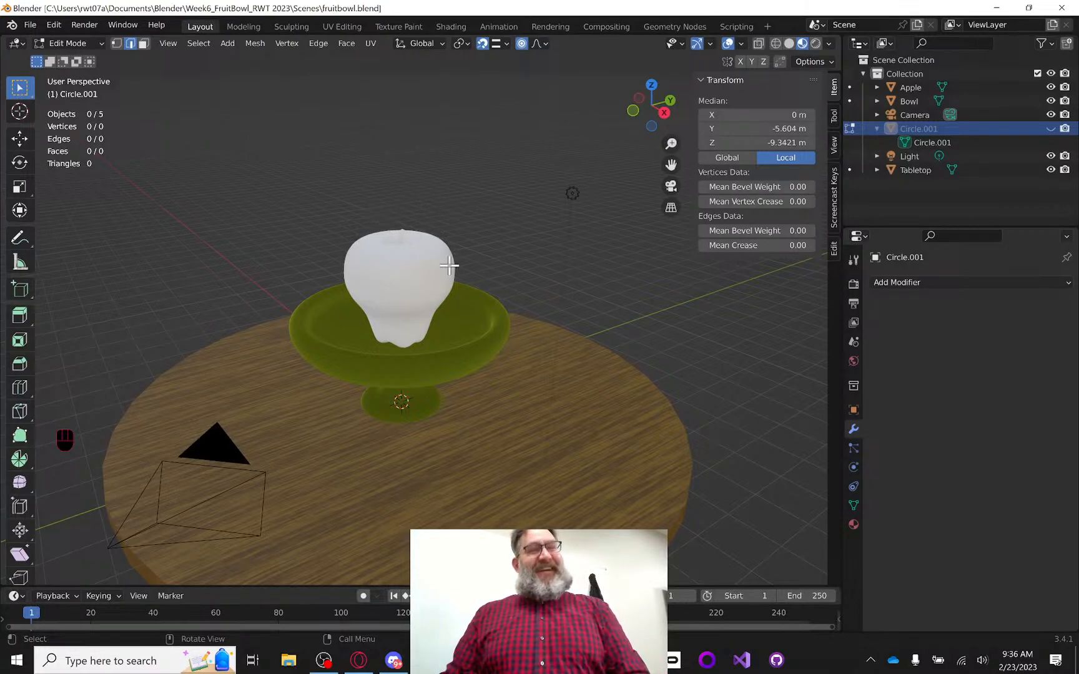
middle_click_drag(494, 253, 486, 258)
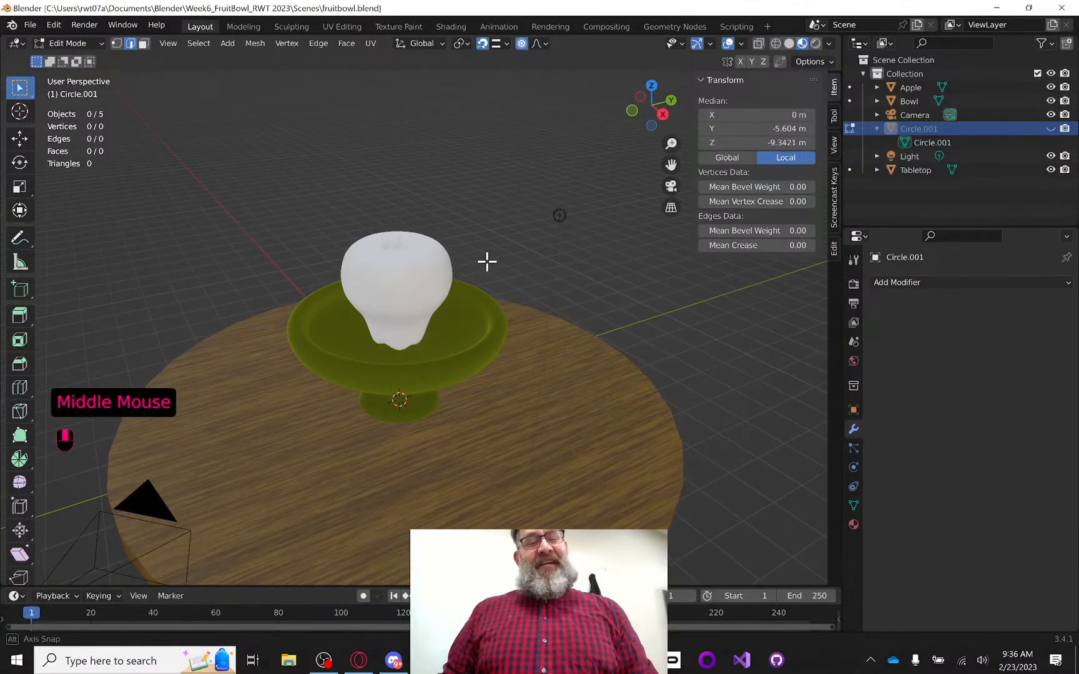
scroll(492, 290, "up", 2)
middle_click_drag(527, 303, 513, 292)
scroll(513, 292, "down", 2)
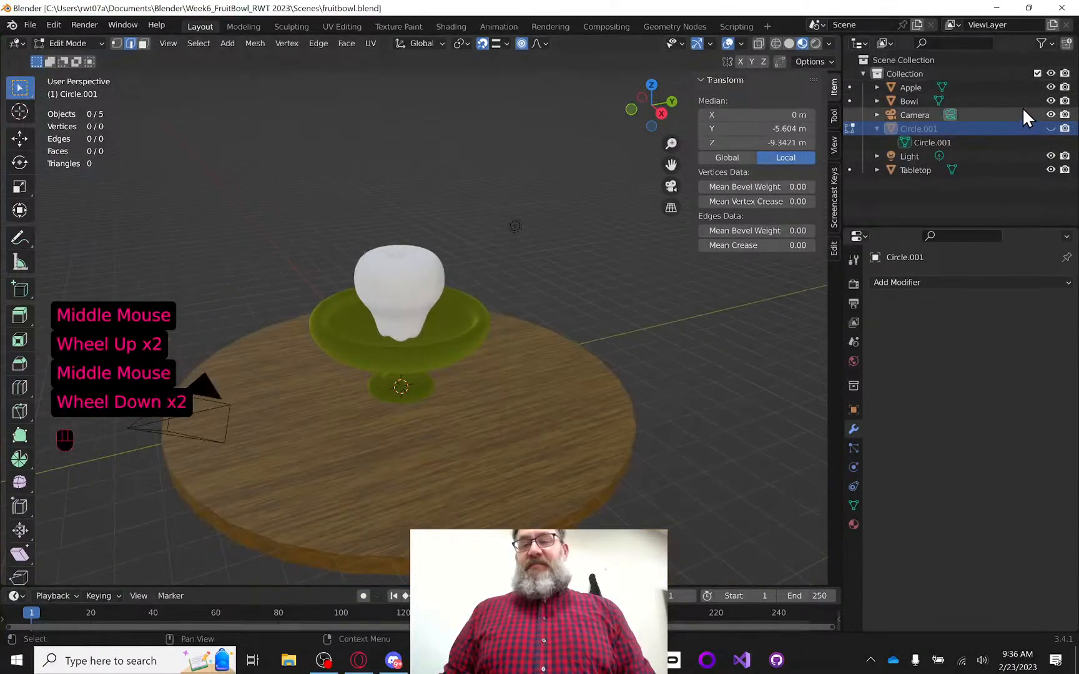
left_click(1050, 101)
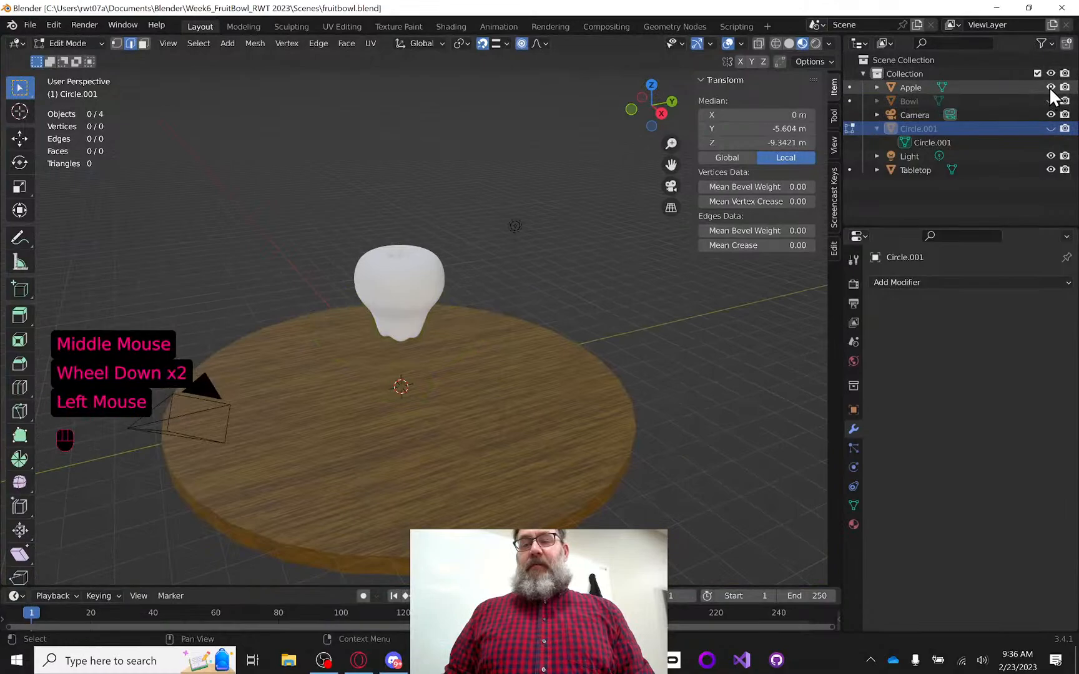
left_click(1050, 88)
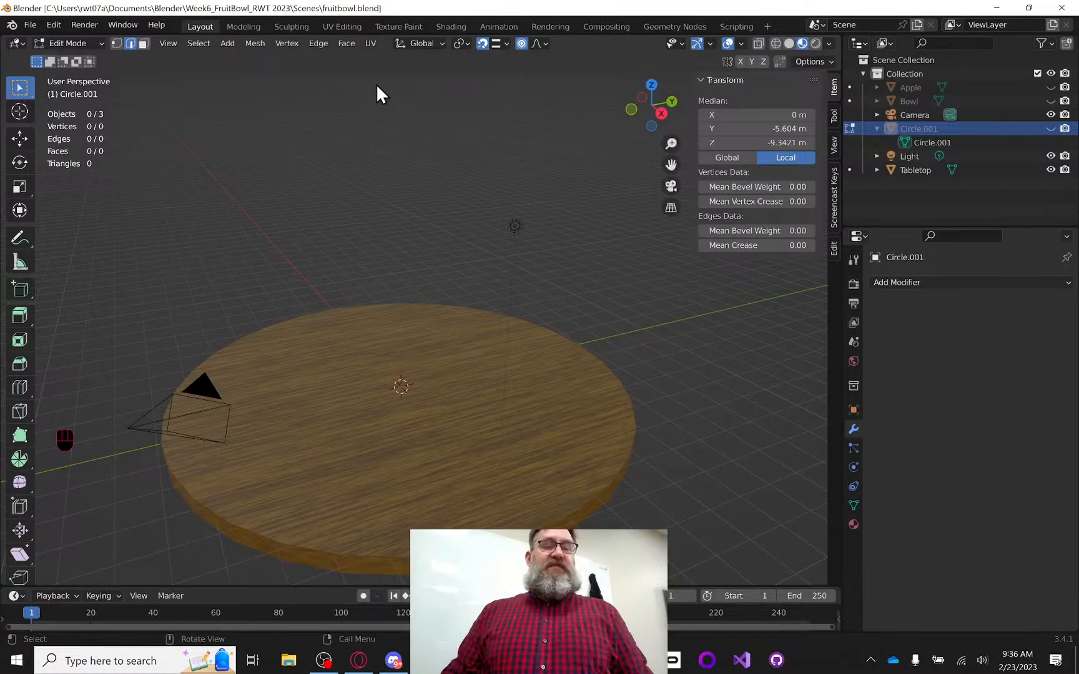
Leave Edit Mode and add a cylinder mesh at the centre of the tabletop
middle_click_drag(377, 88, 457, 337)
left_click(288, 44)
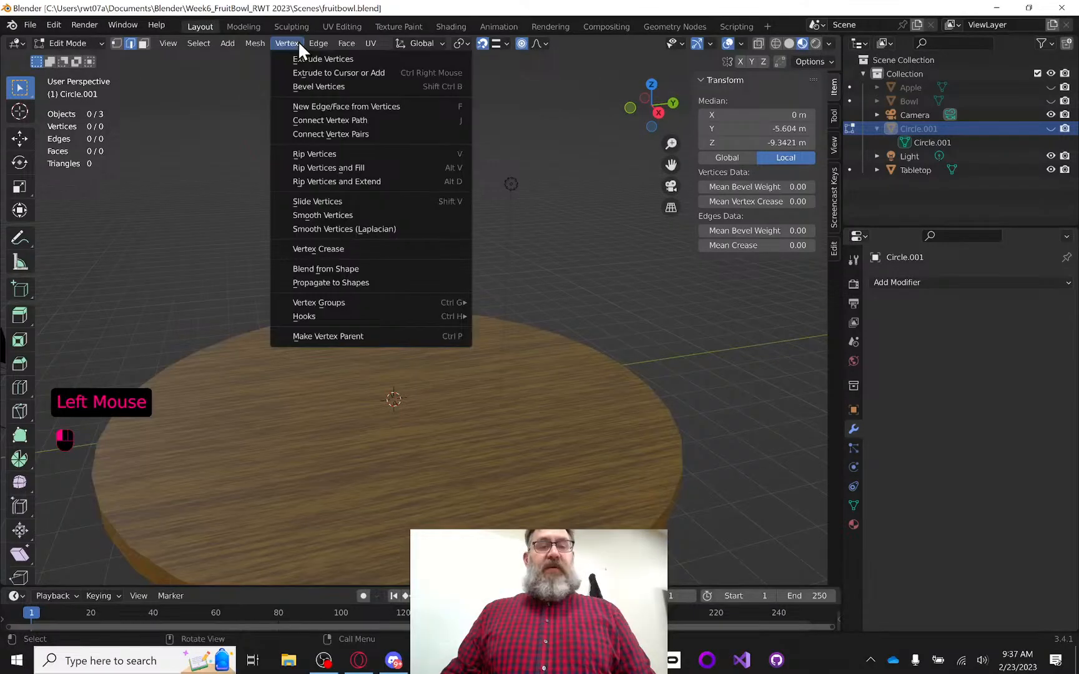
left_click(267, 88)
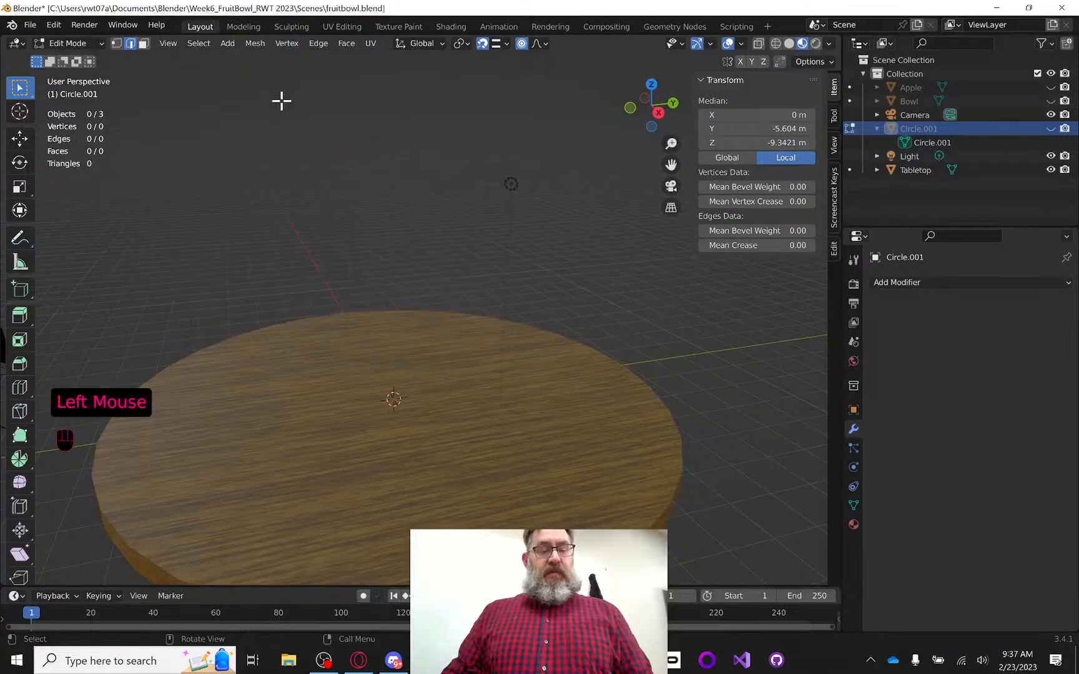
key("Tab")
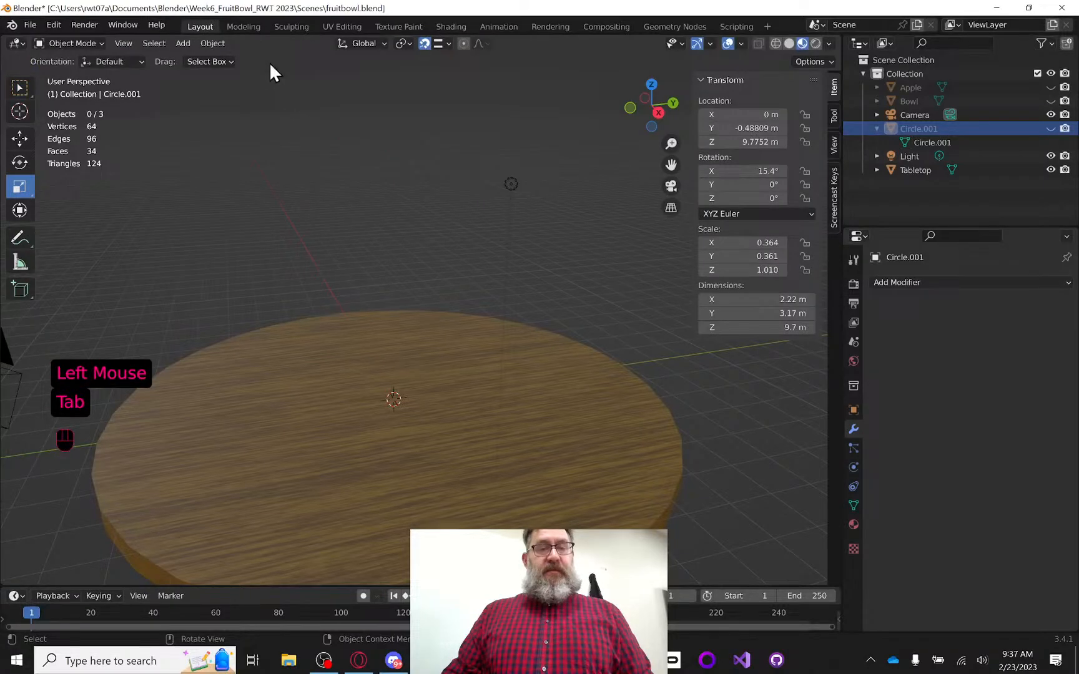
left_click(182, 43)
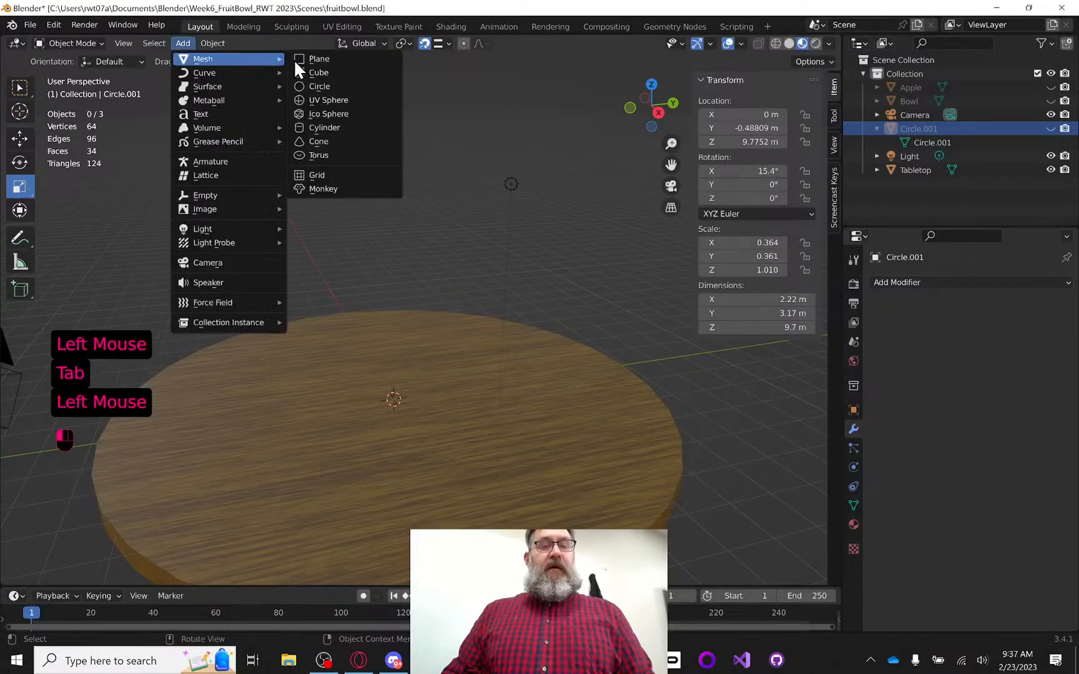
left_click(359, 124)
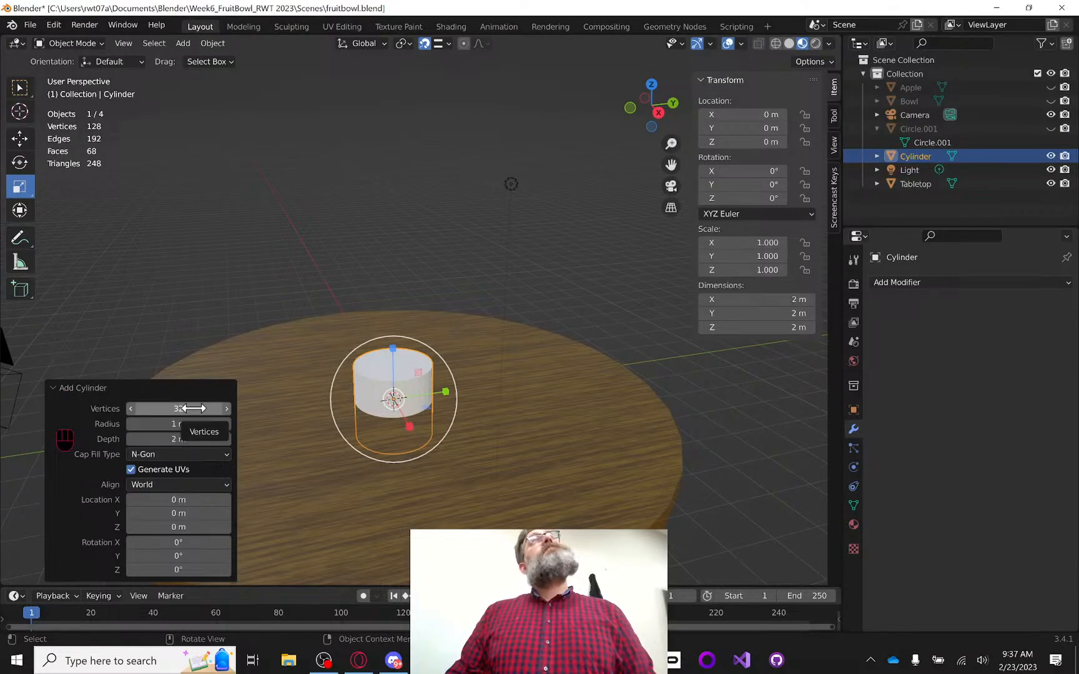
left_click(195, 408)
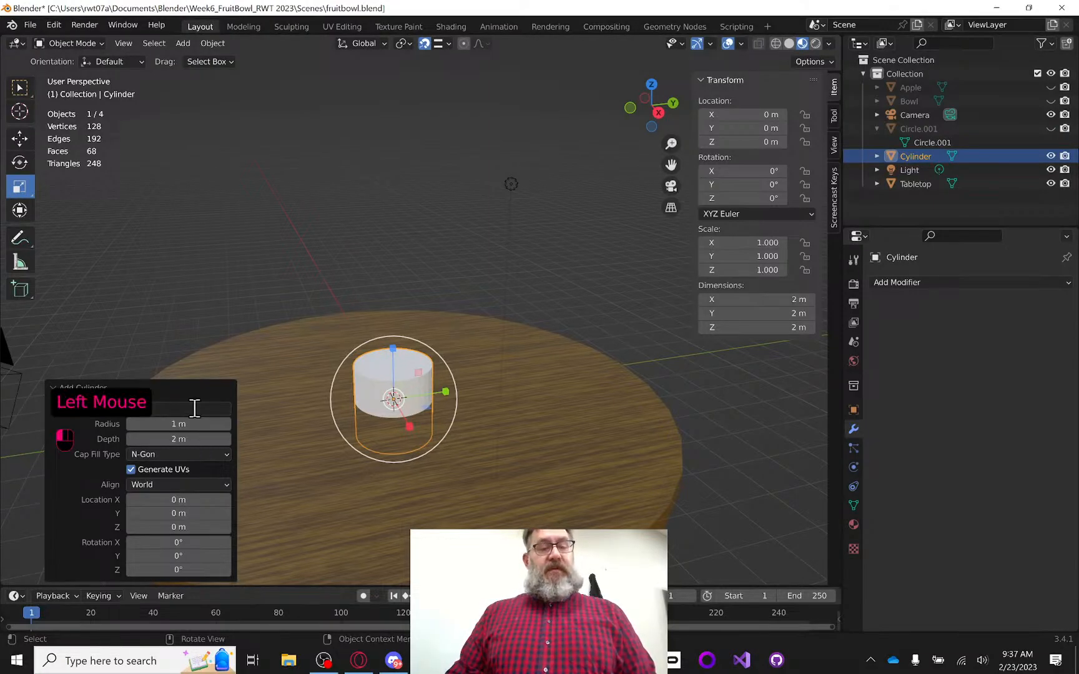
type("3230")
key("Return")
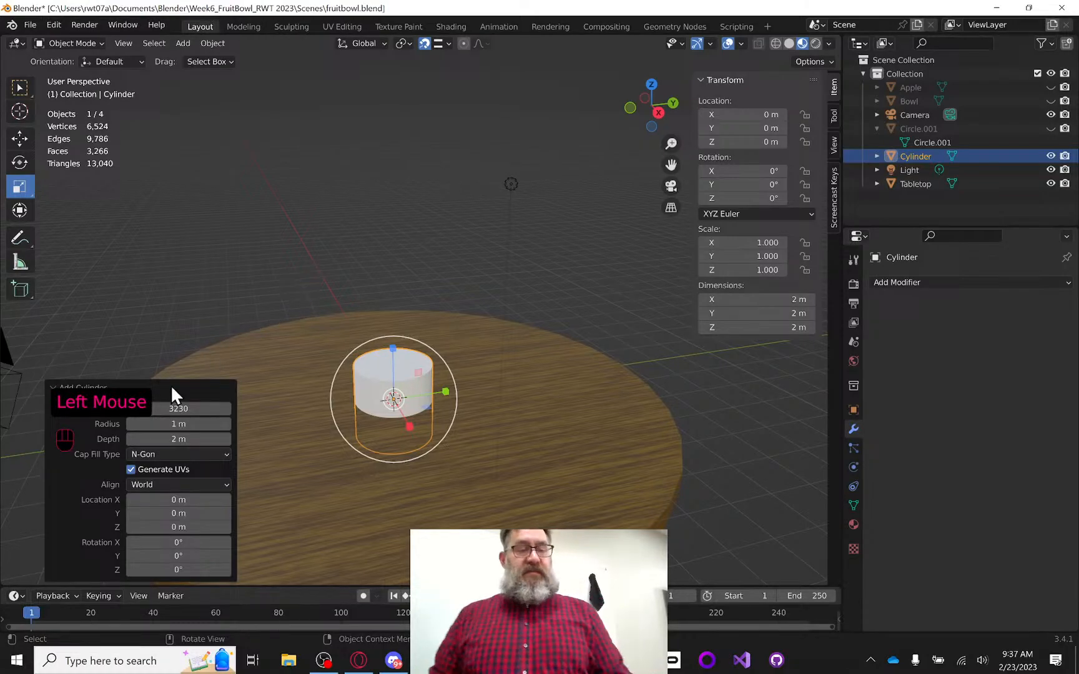
Give the new cylinder 30 vertices and a depth of 0.1 m
left_click(190, 406)
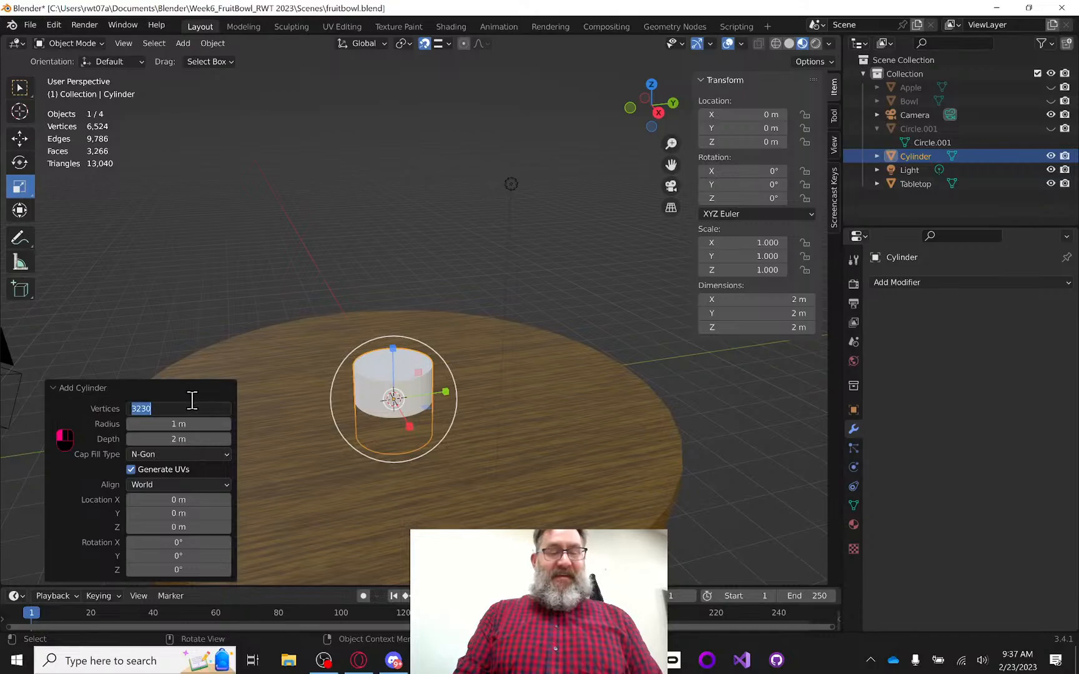
type("30")
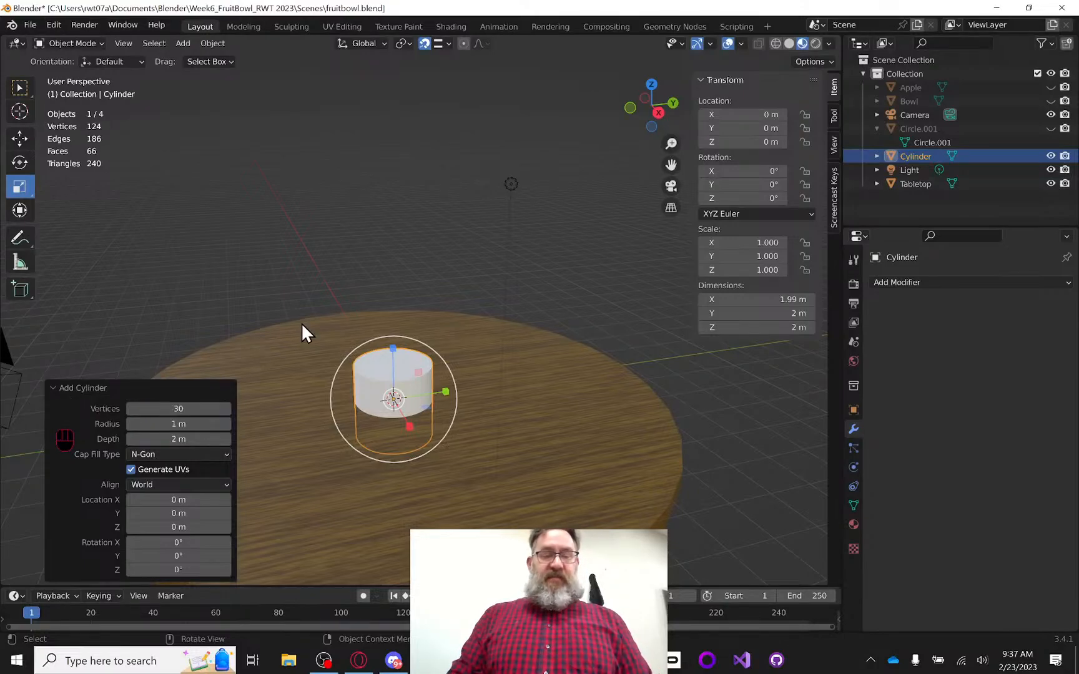
key("Return")
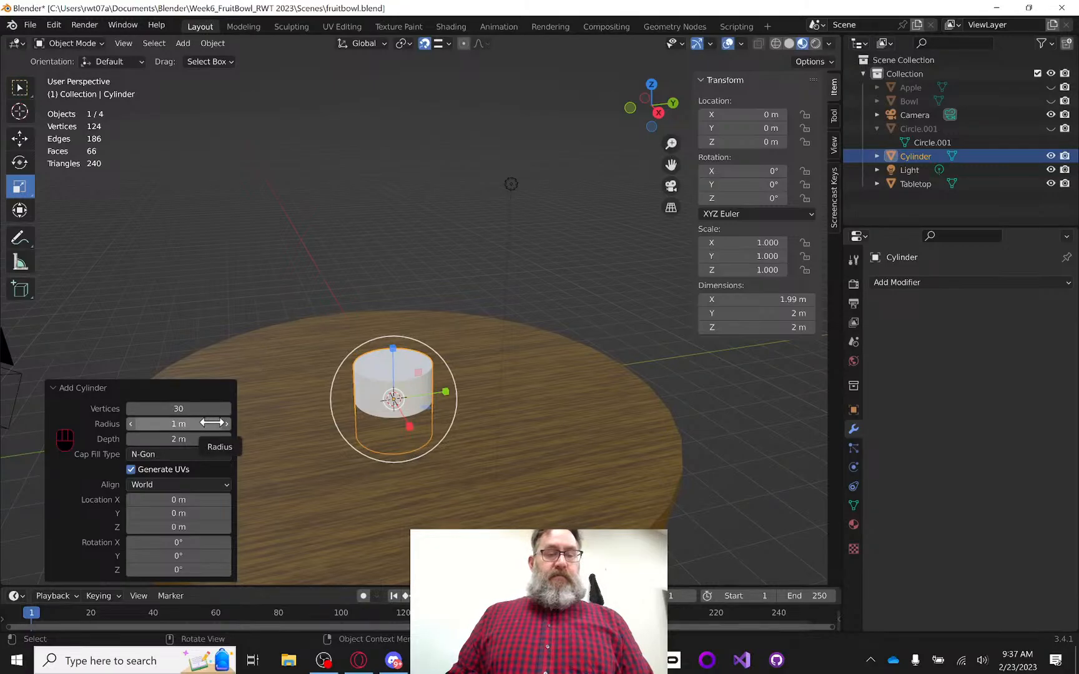
left_click(179, 439)
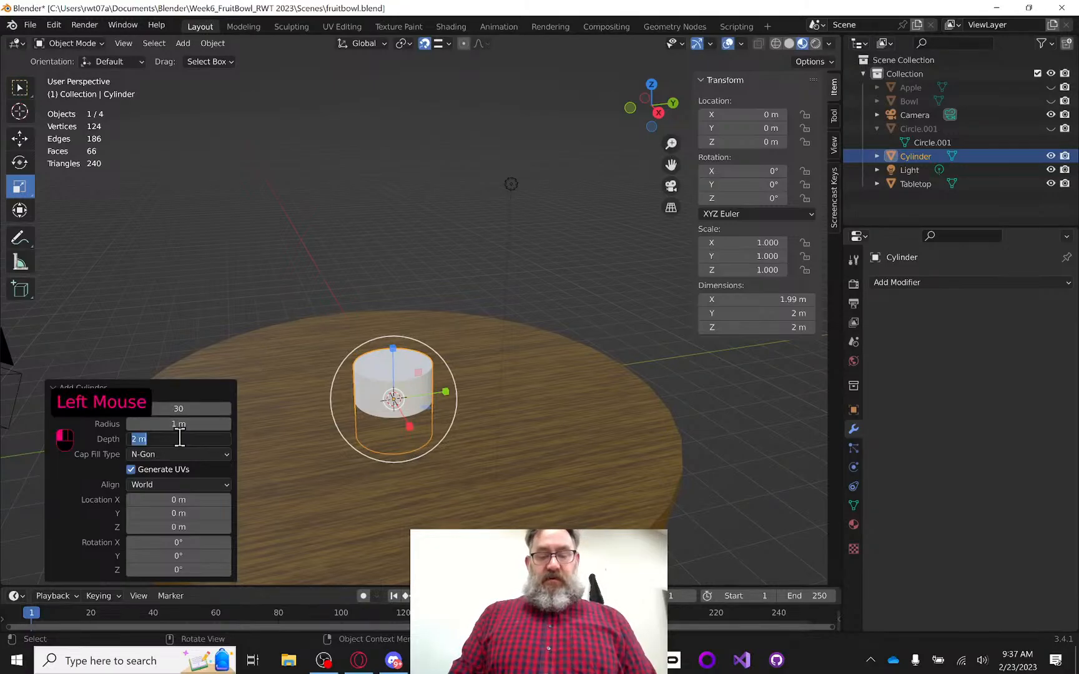
type(".1")
key("Return")
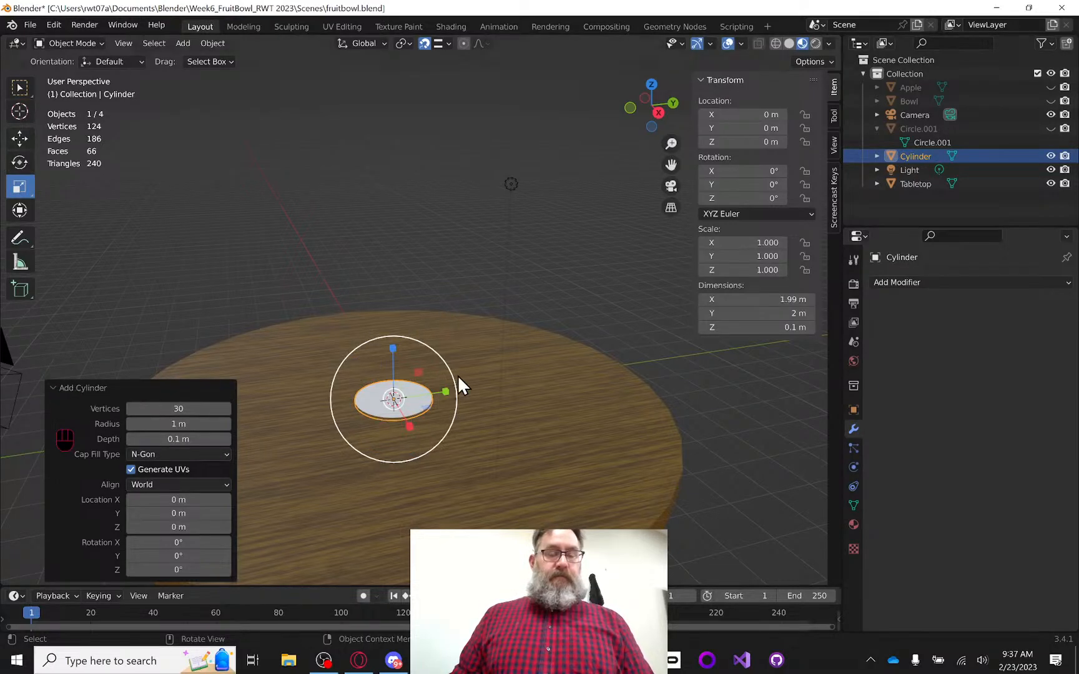
scroll(456, 375, "down", 1)
scroll(453, 379, "up", 3)
mouse_move(450, 383)
middle_mouse_down()
mouse_move(454, 334)
mouse_move(460, 364)
middle_mouse_up()
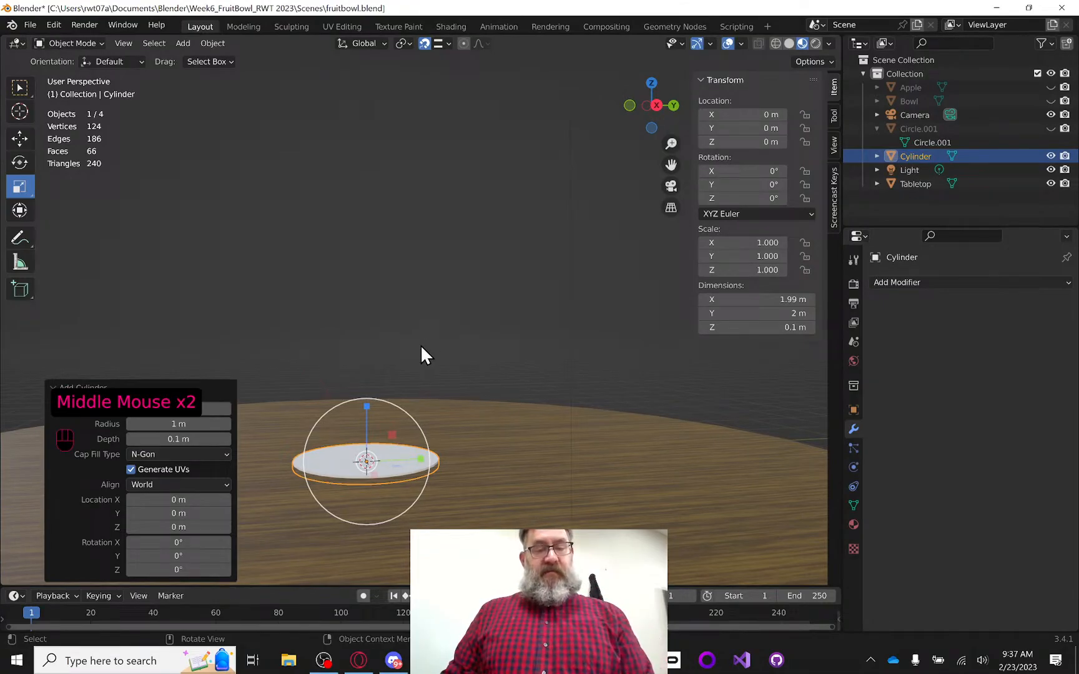
Enter Edit Mode and delete the cylinder's top face in face select mode
mouse_move(380, 388)
middle_mouse_down()
mouse_move(375, 363)
mouse_move(374, 380)
middle_mouse_up()
key("Tab")
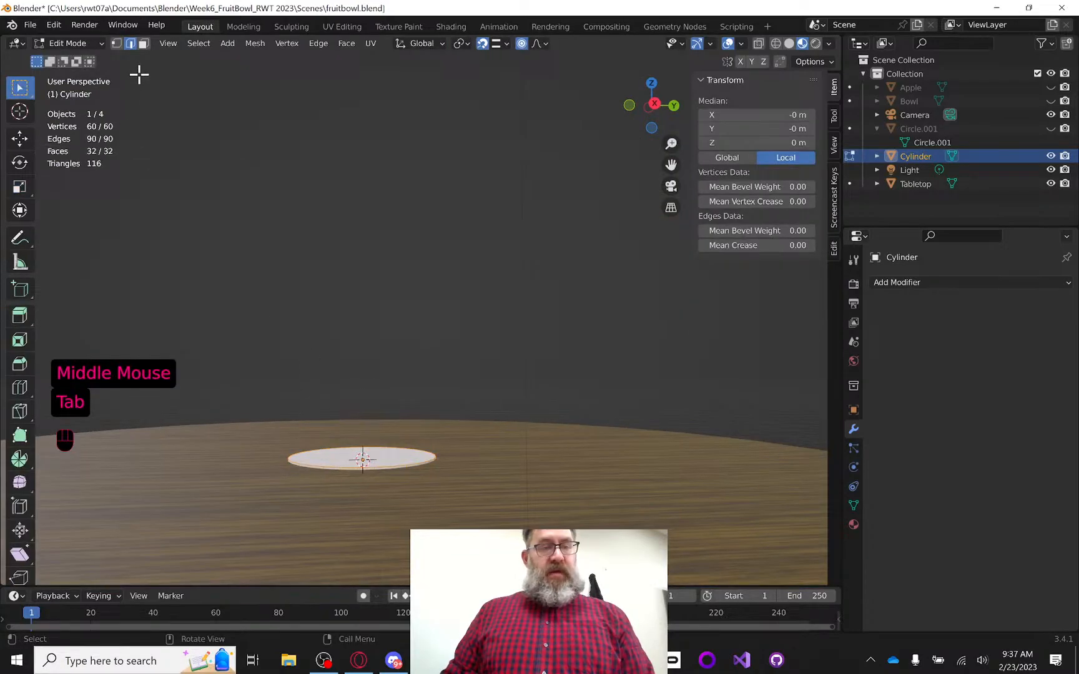
left_click(144, 43)
middle_click_drag(349, 477, 359, 480)
scroll(359, 479, "up", 1)
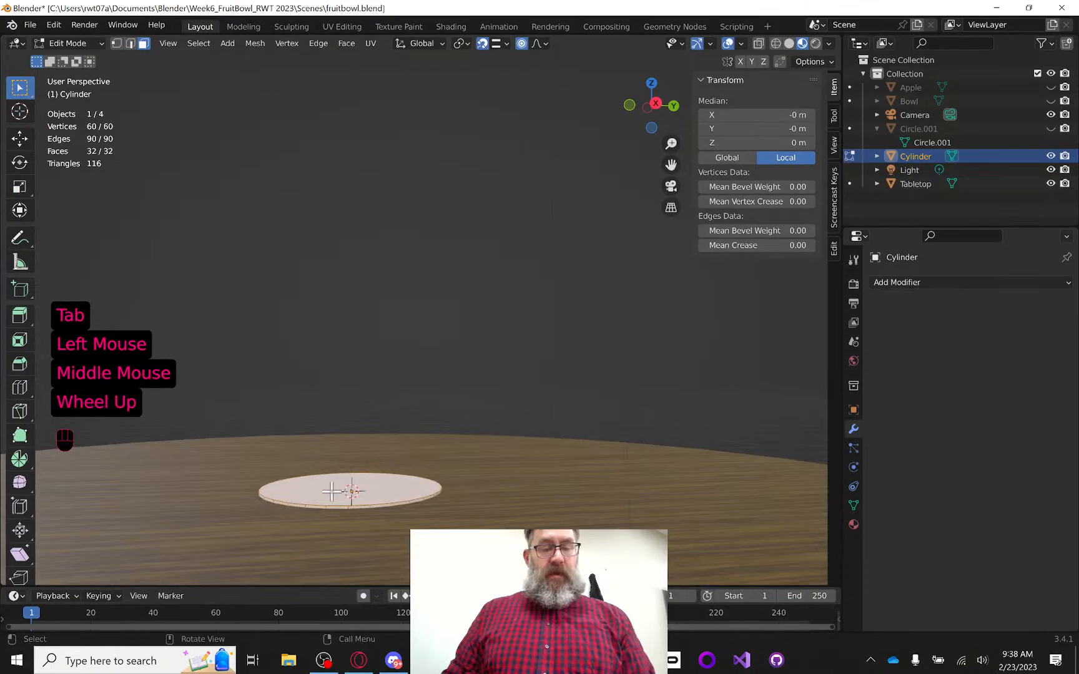
left_click(331, 491)
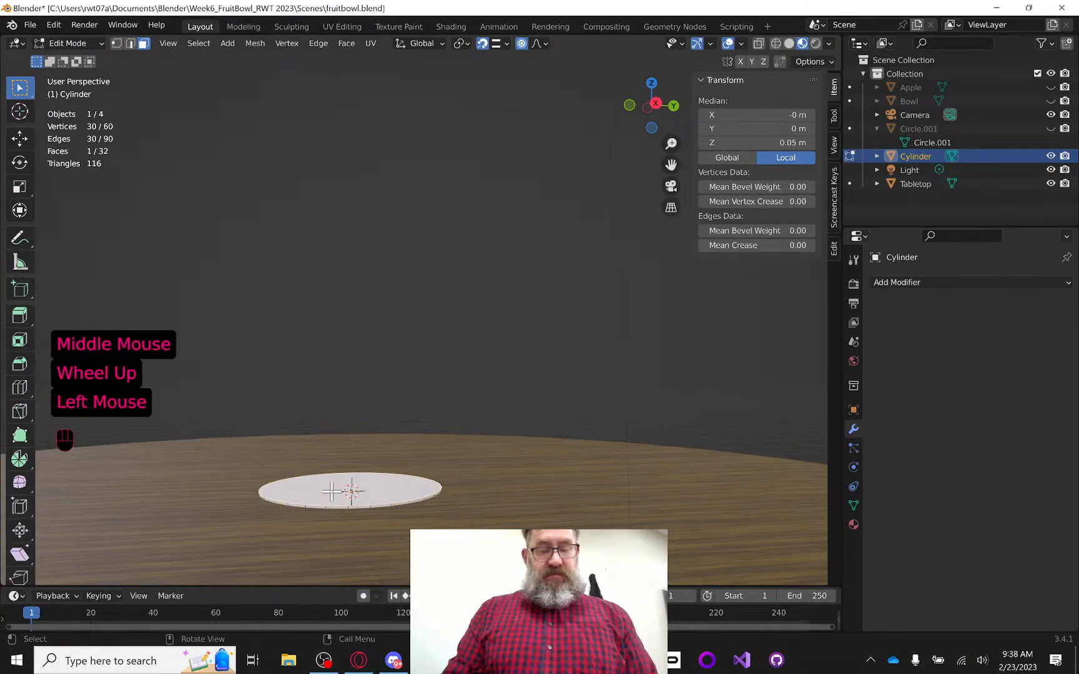
key("x")
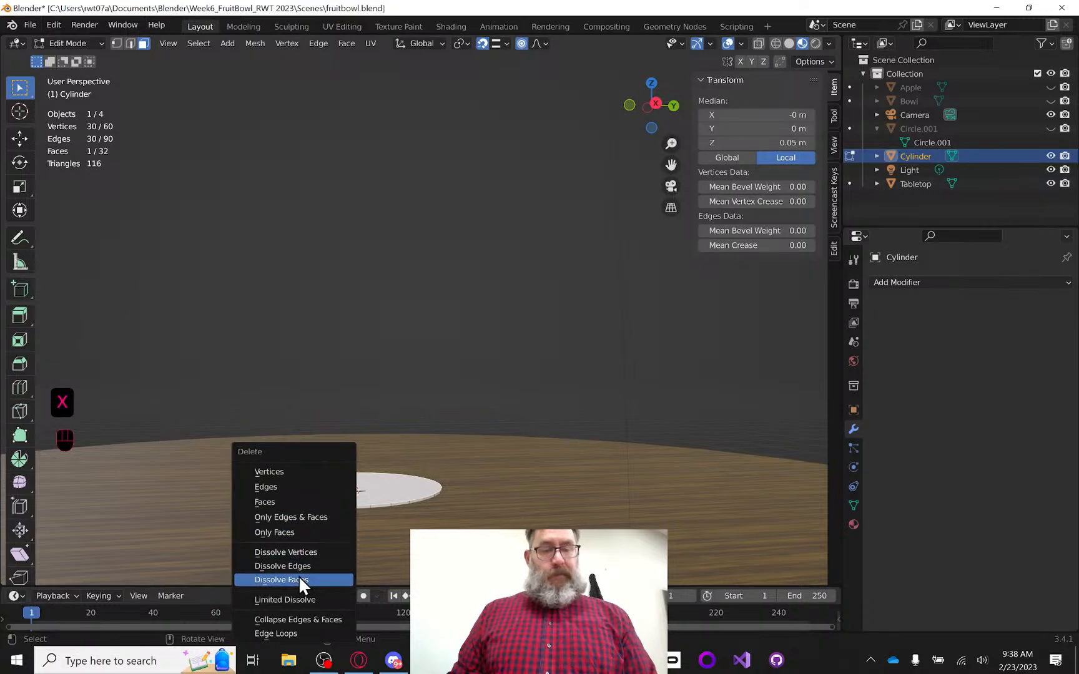
left_click(306, 501)
middle_click_drag(383, 495, 376, 485)
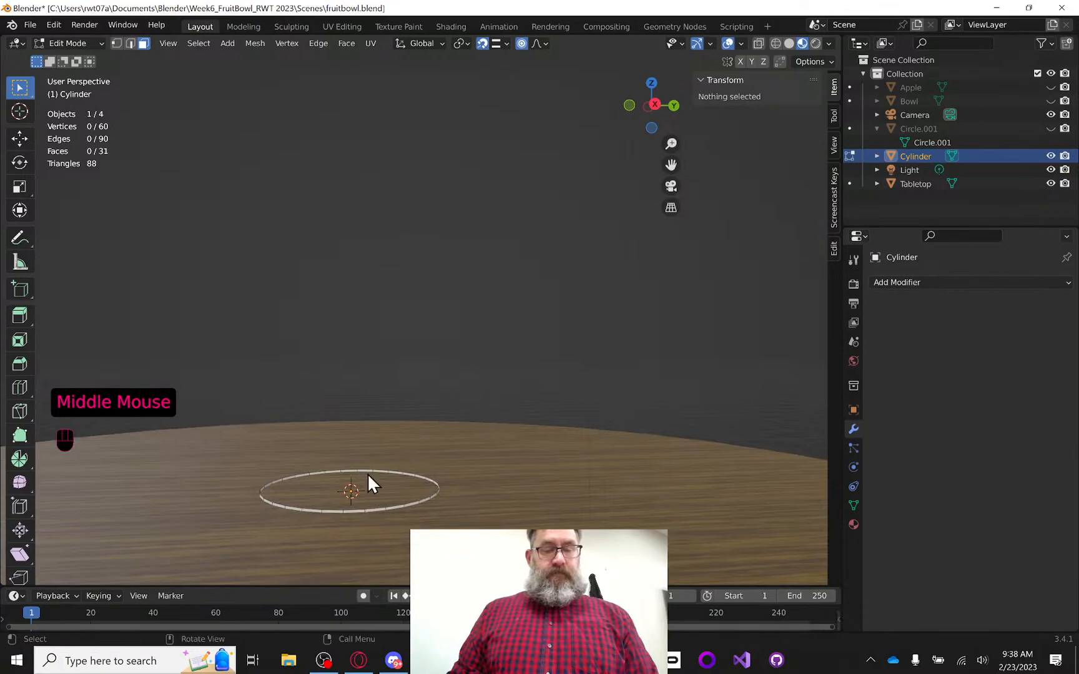
Return to Object Mode and raise the cylinder about 0.29 m along Z, clear of the tabletop
key("Tab")
left_click(18, 138)
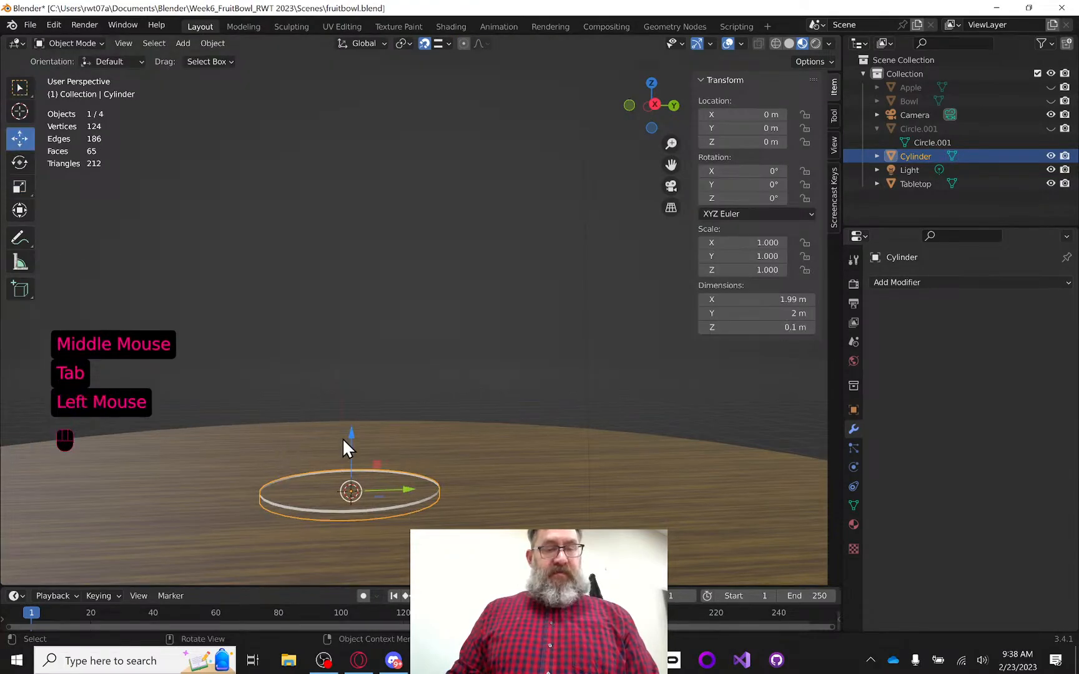
left_click_drag(352, 433, 350, 406)
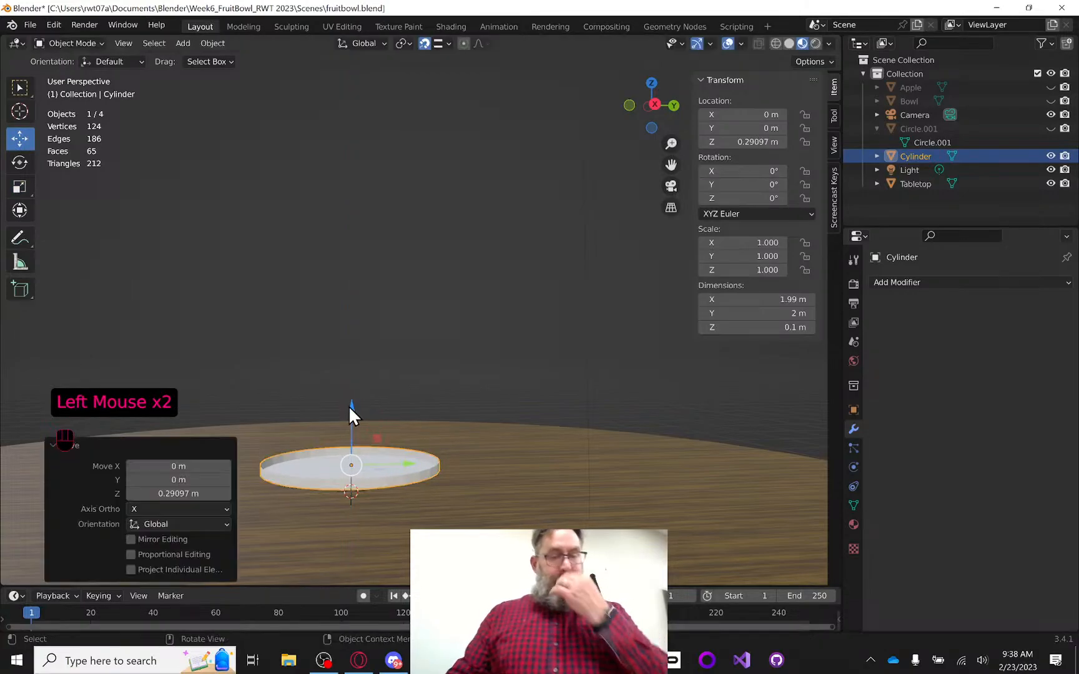
Select the cylinder's upper rim as an edge loop in Edit Mode and duplicate it about 1.15 m above the base
key("Tab")
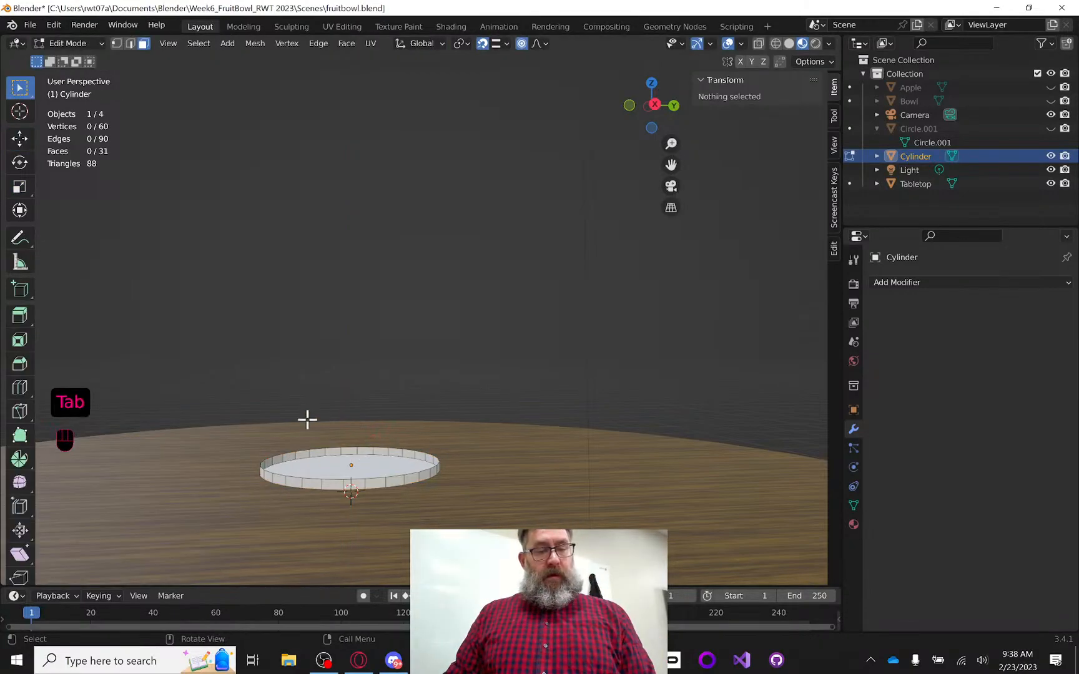
left_click(130, 45)
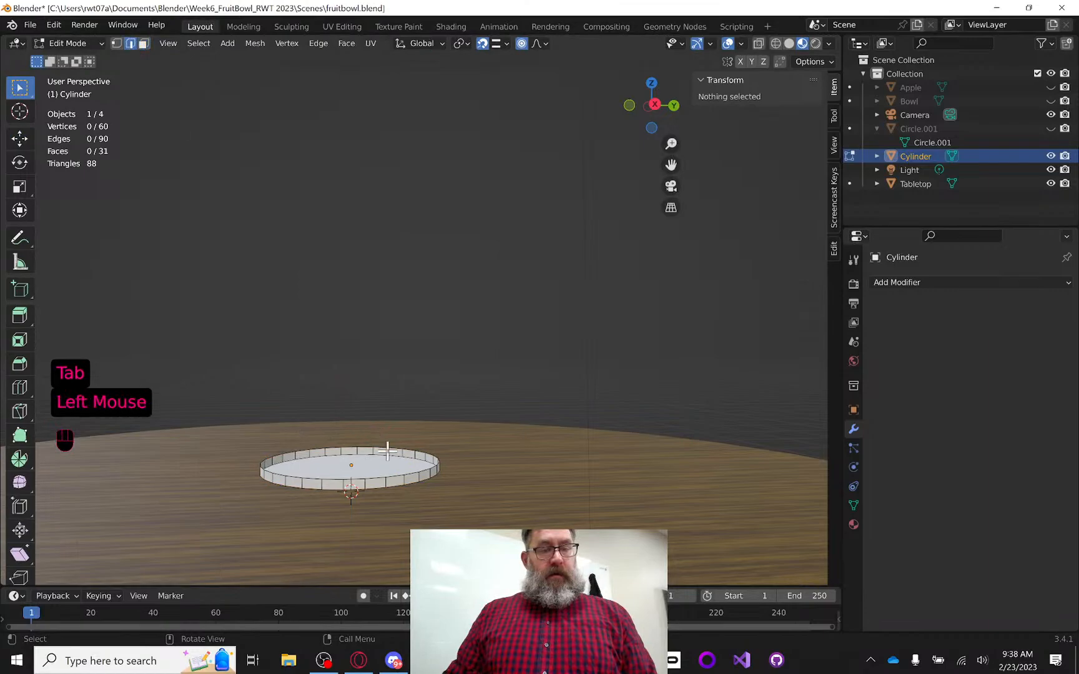
left_click(360, 480)
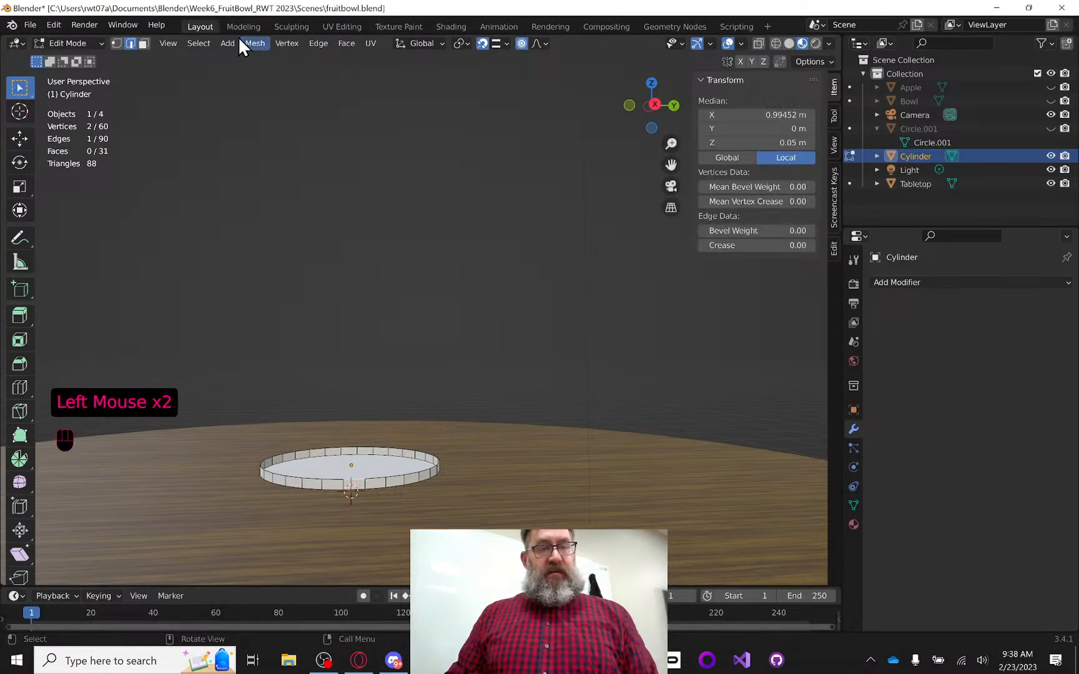
left_click(199, 45)
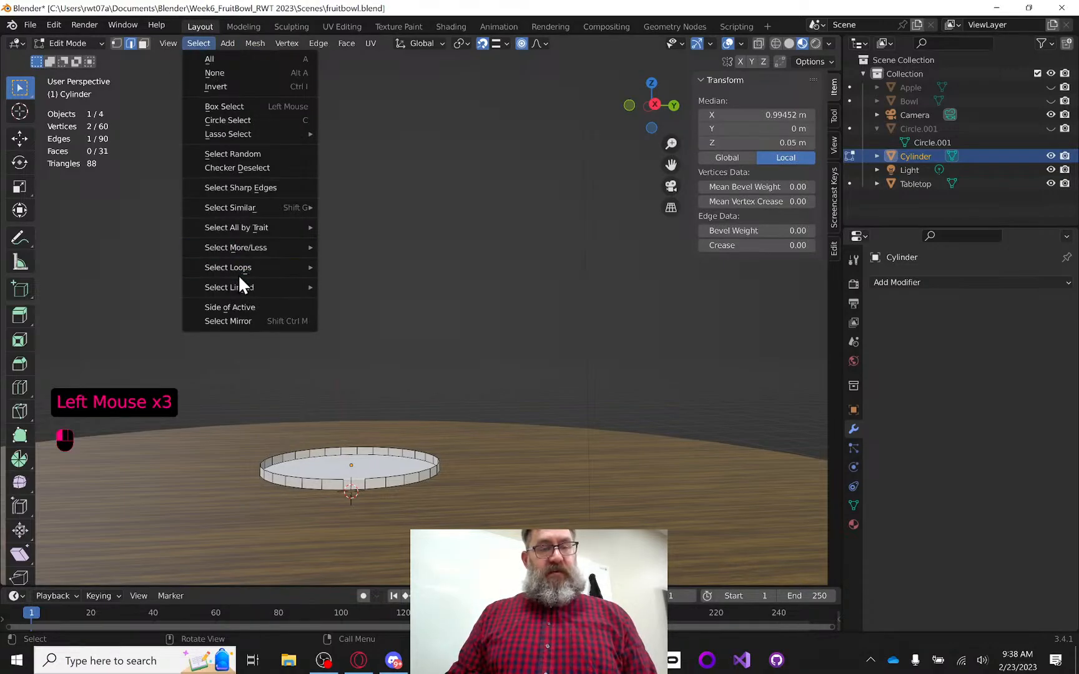
mouse_move(255, 267)
left_click(366, 267)
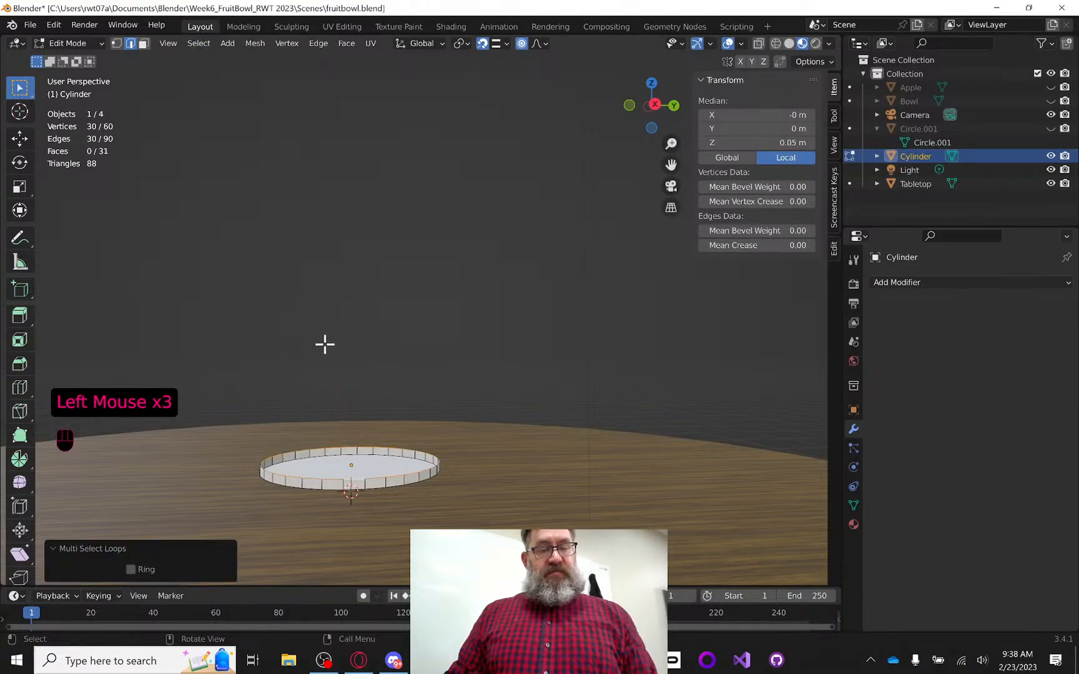
key("shift+d")
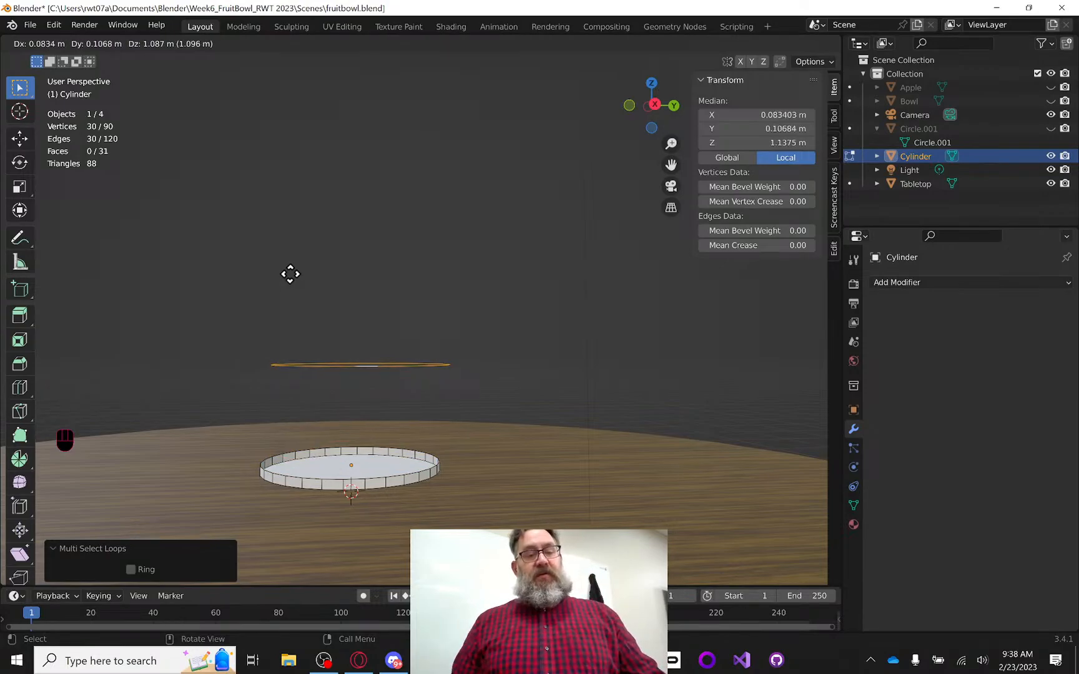
left_click(390, 279)
middle_click_drag(390, 279, 193, 329)
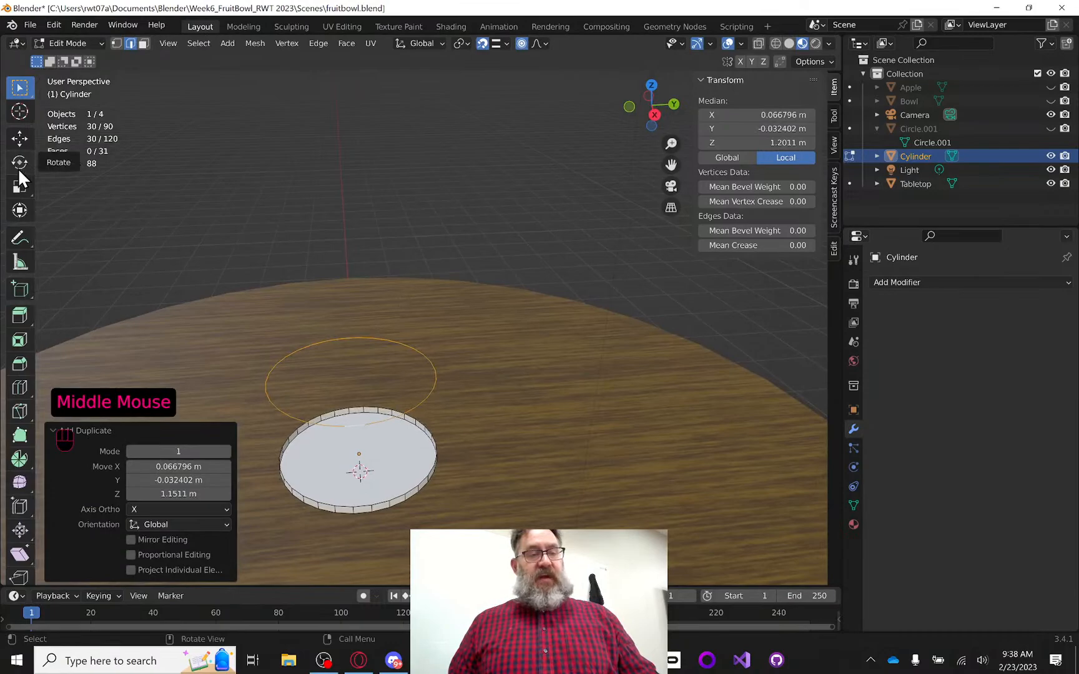
Scale the duplicated ring up uniformly by about 1.344
left_click(20, 190)
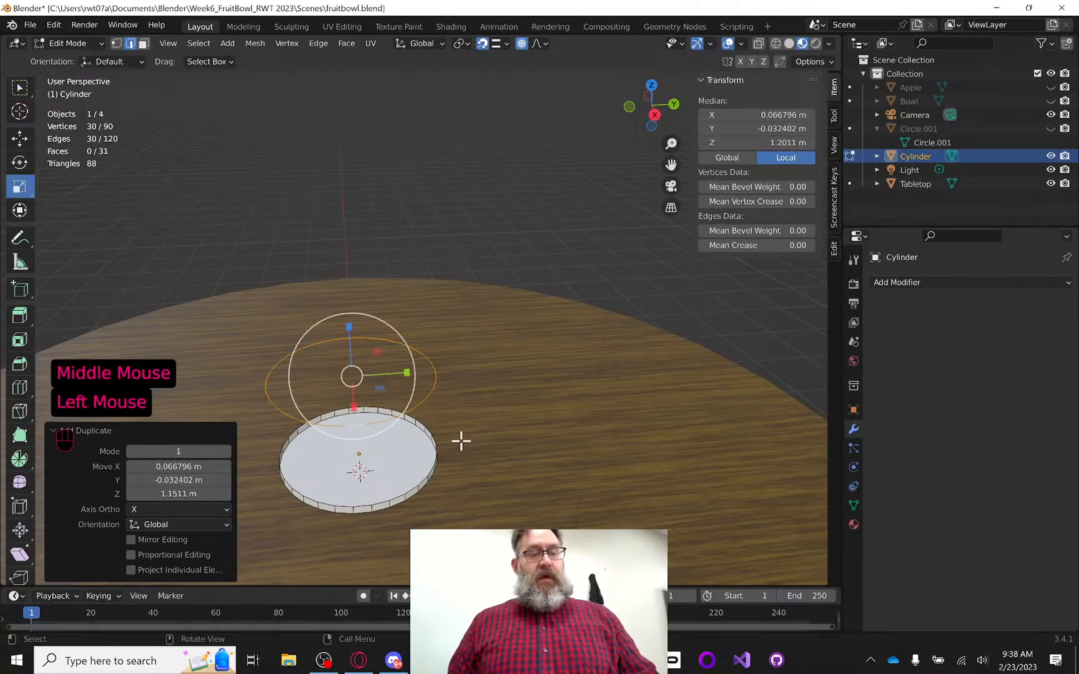
left_click_drag(385, 392, 495, 373)
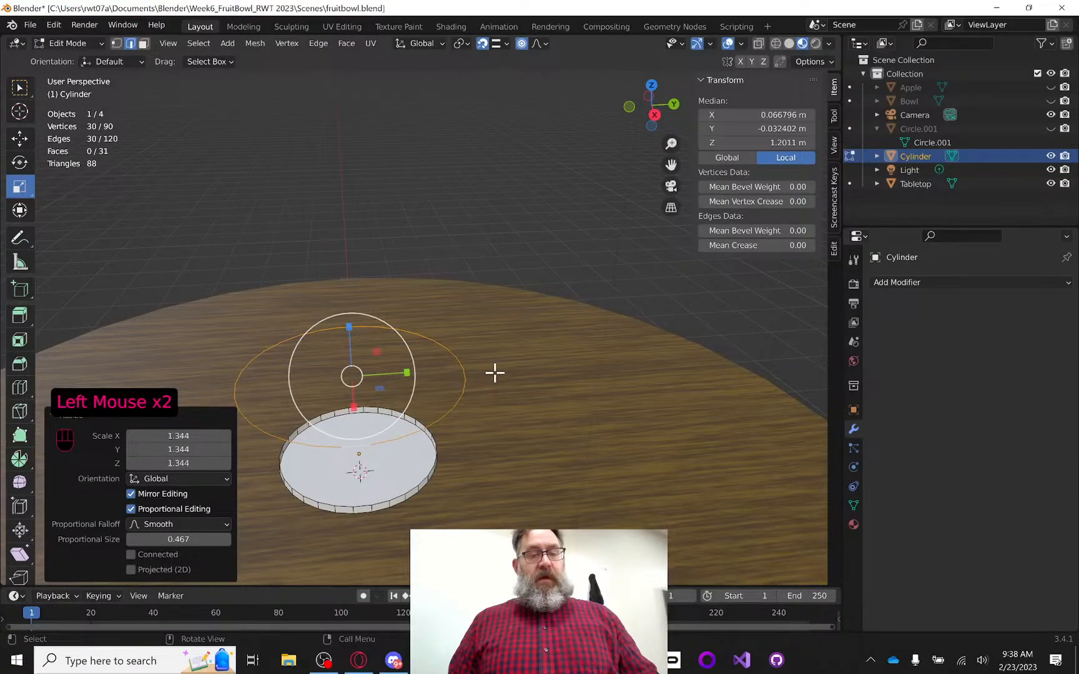
scroll(494, 373, "down", 1)
Hide the Tabletop object and lower the enlarged ring about 0.4 m along Z
middle_click_drag(495, 372, 499, 324)
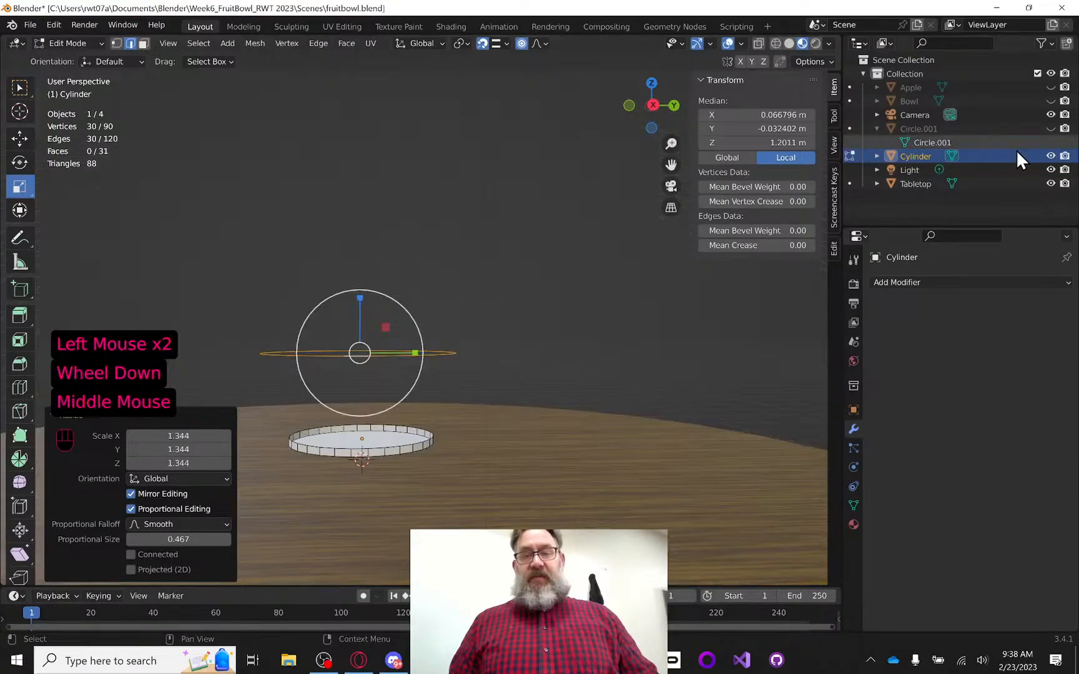
left_click(1050, 184)
middle_click_drag(443, 239, 444, 253)
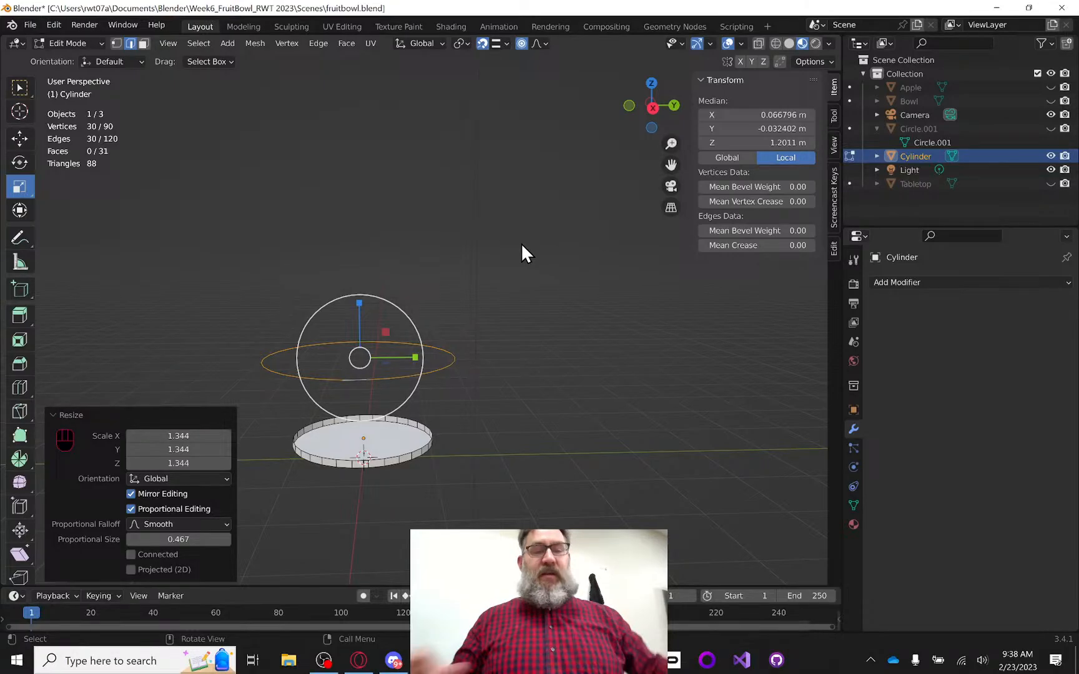
left_click(19, 137)
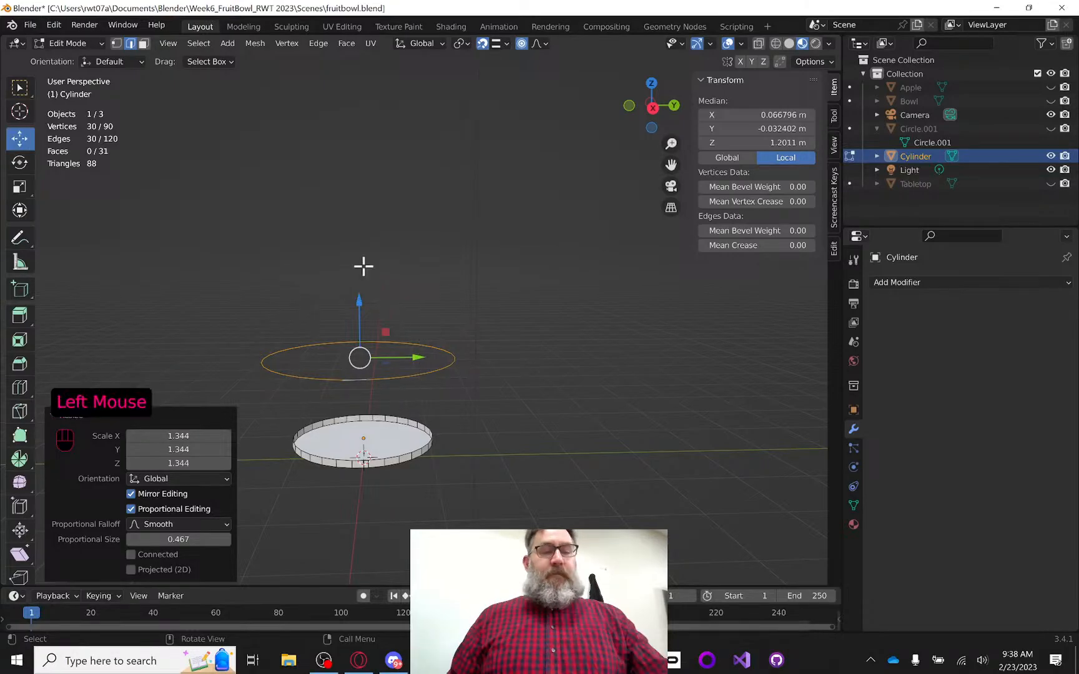
left_click_drag(359, 301, 361, 330)
middle_click_drag(362, 330, 467, 303)
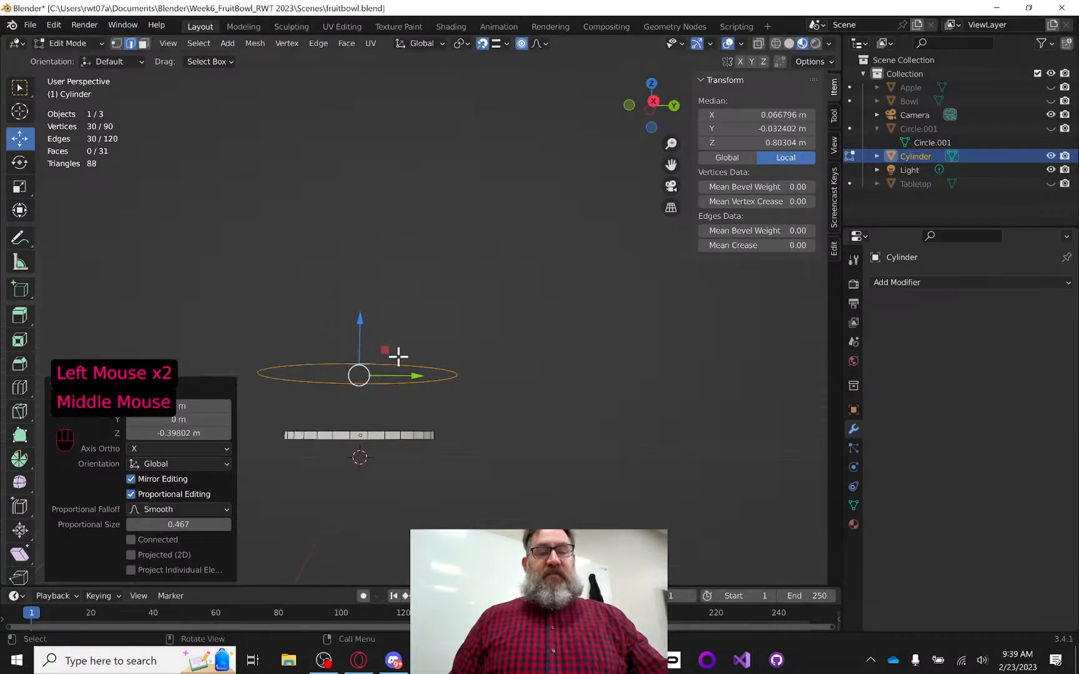
middle_click_drag(397, 361, 447, 429)
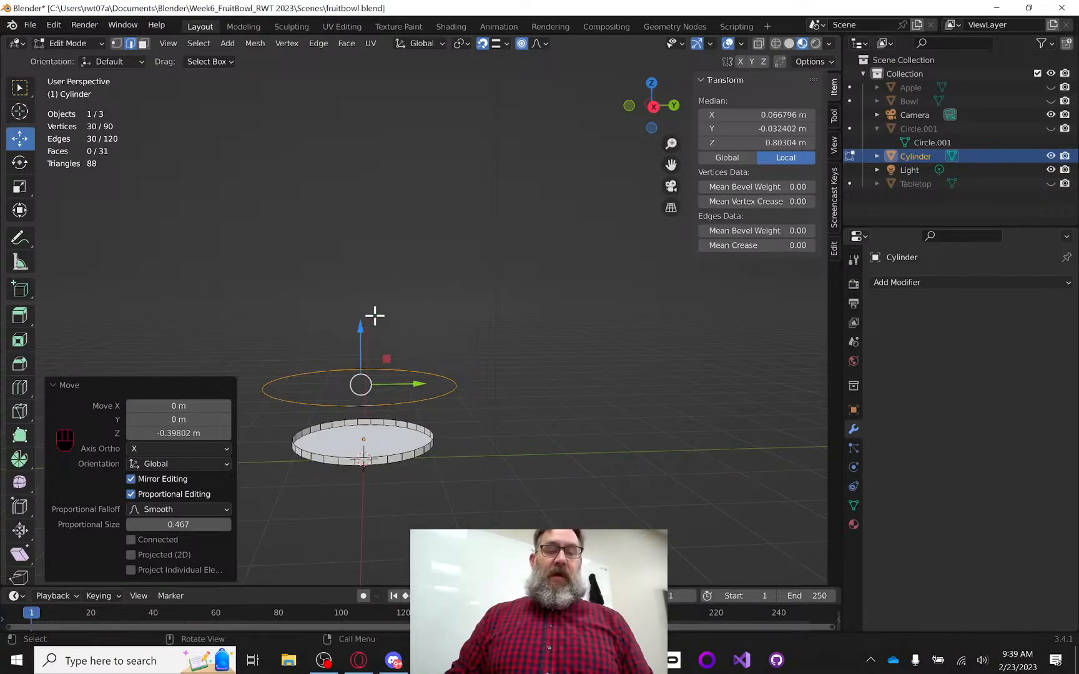
Duplicate the enlarged ring in place
scroll(413, 313, "down", 1)
scroll(400, 320, "down", 1)
mouse_move(475, 279)
middle_mouse_down()
mouse_move(476, 301)
mouse_move(472, 264)
middle_mouse_up()
scroll(464, 270, "down", 3)
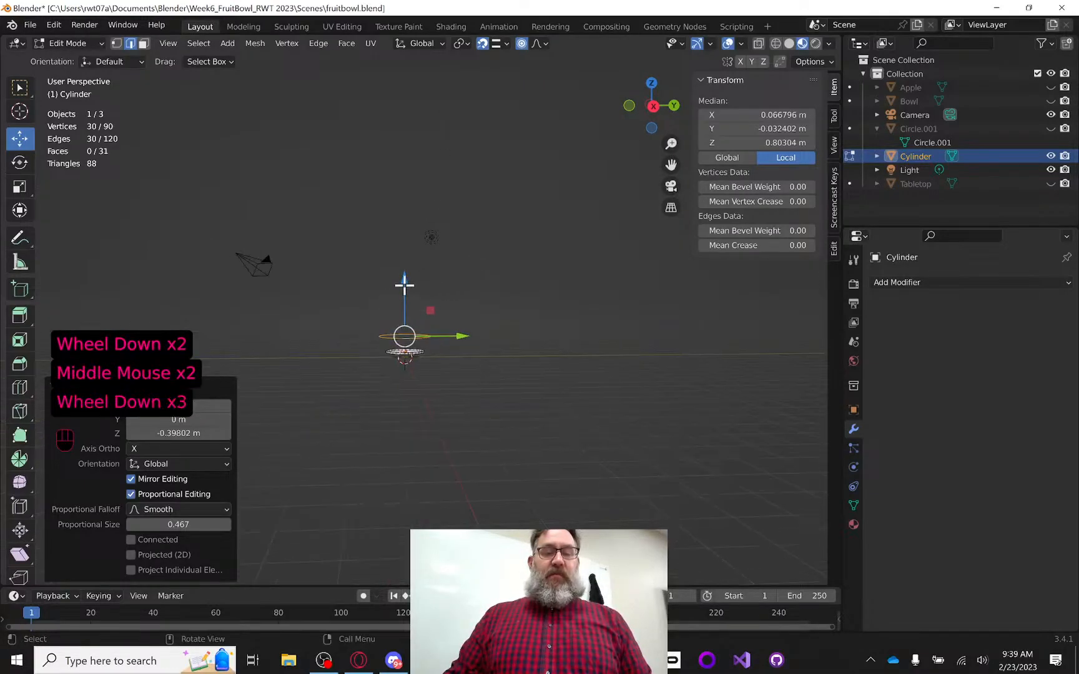
key("shift+d")
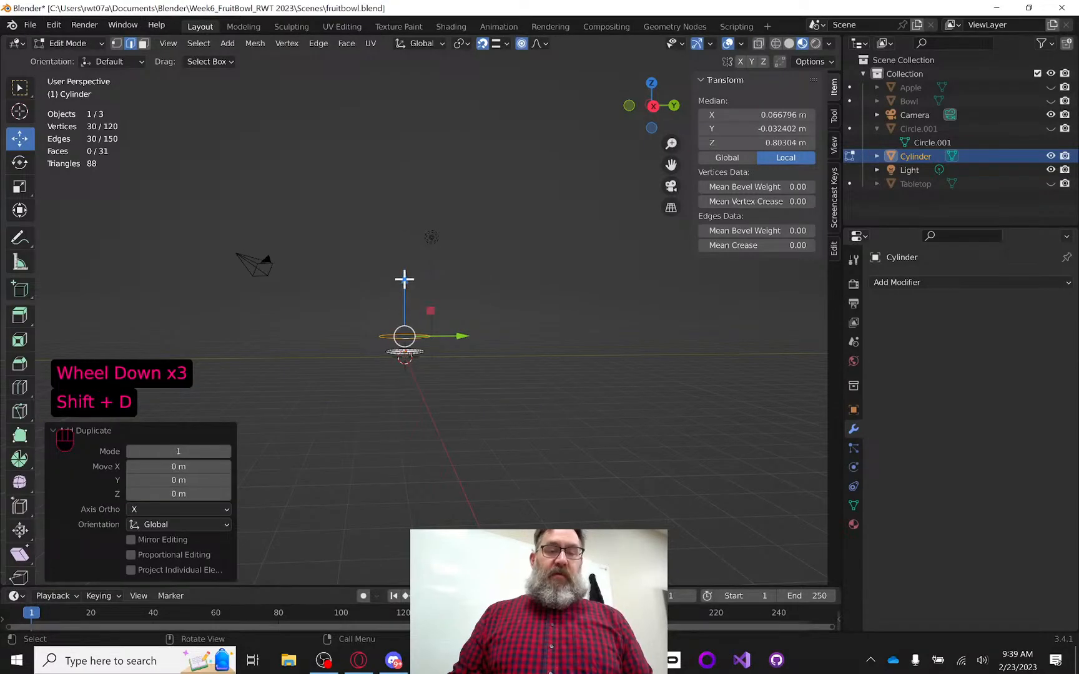
left_click_drag(404, 281, 436, 520)
middle_click_drag(544, 263, 515, 265)
scroll(494, 284, "up", 3)
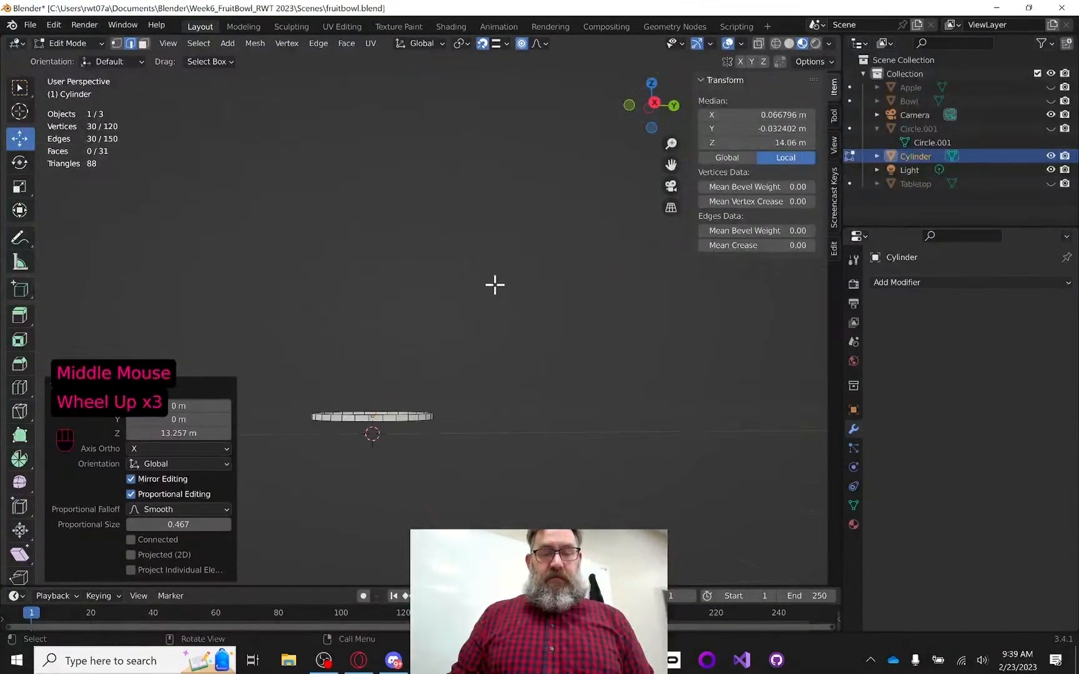
scroll(495, 285, "down", 3)
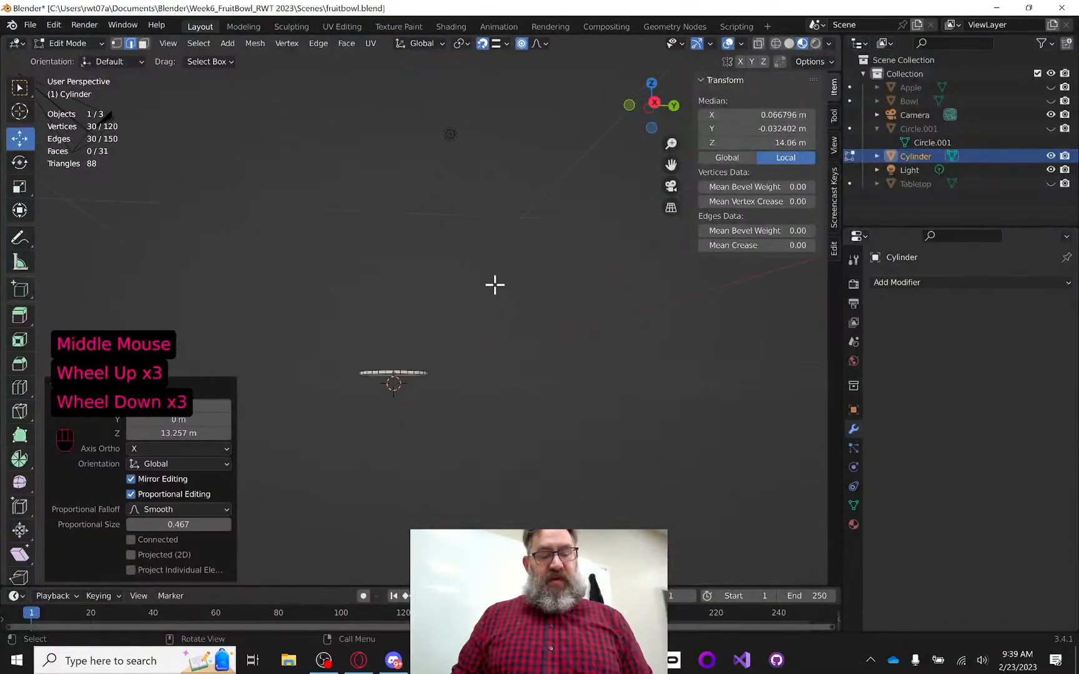
key("ctrl+z")
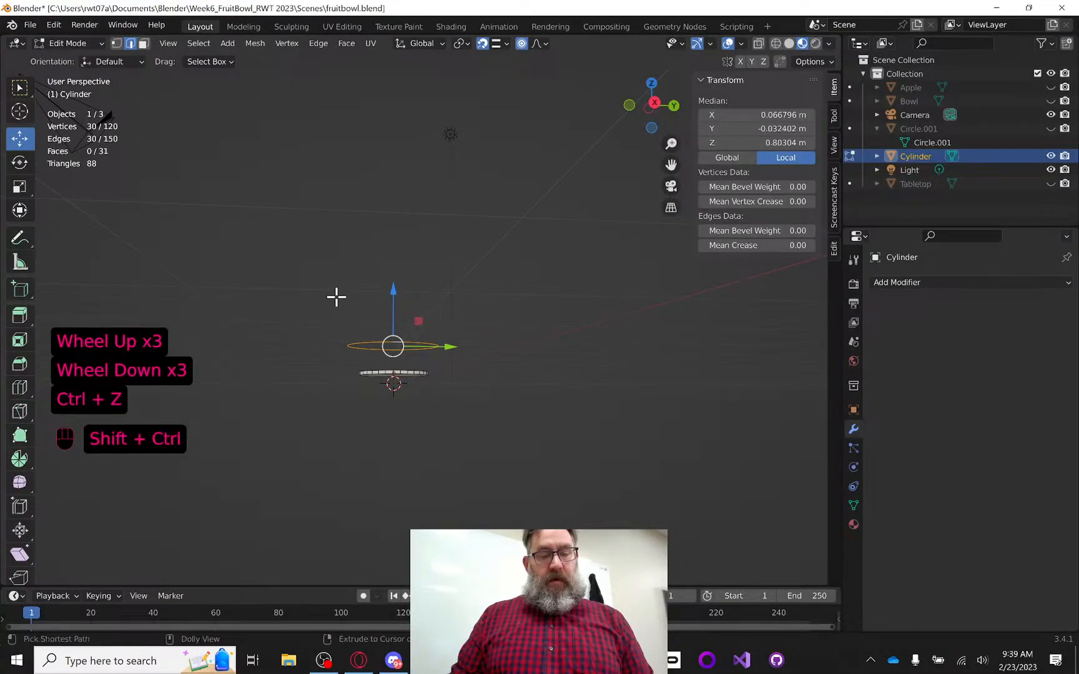
key("shift+d")
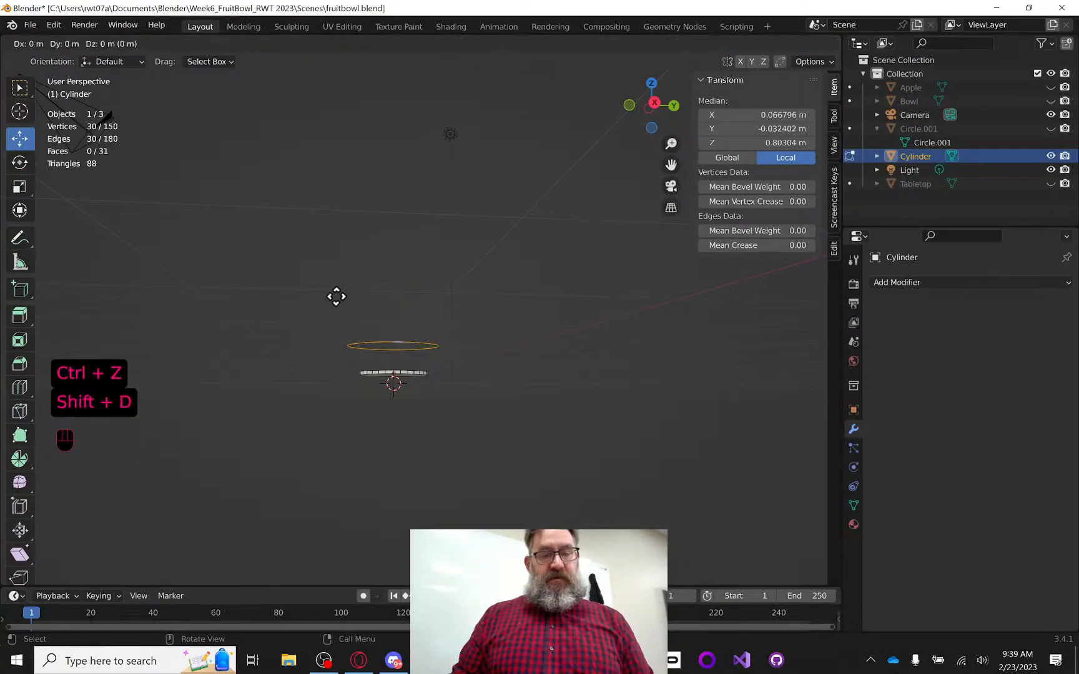
left_click(345, 181)
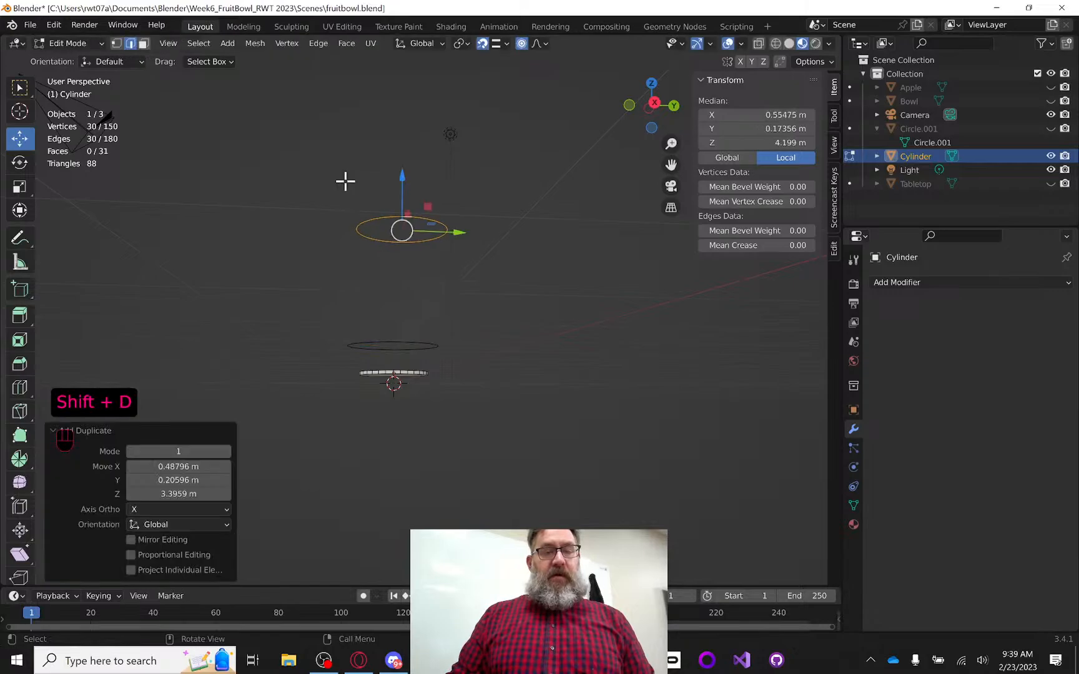
left_click(178, 466)
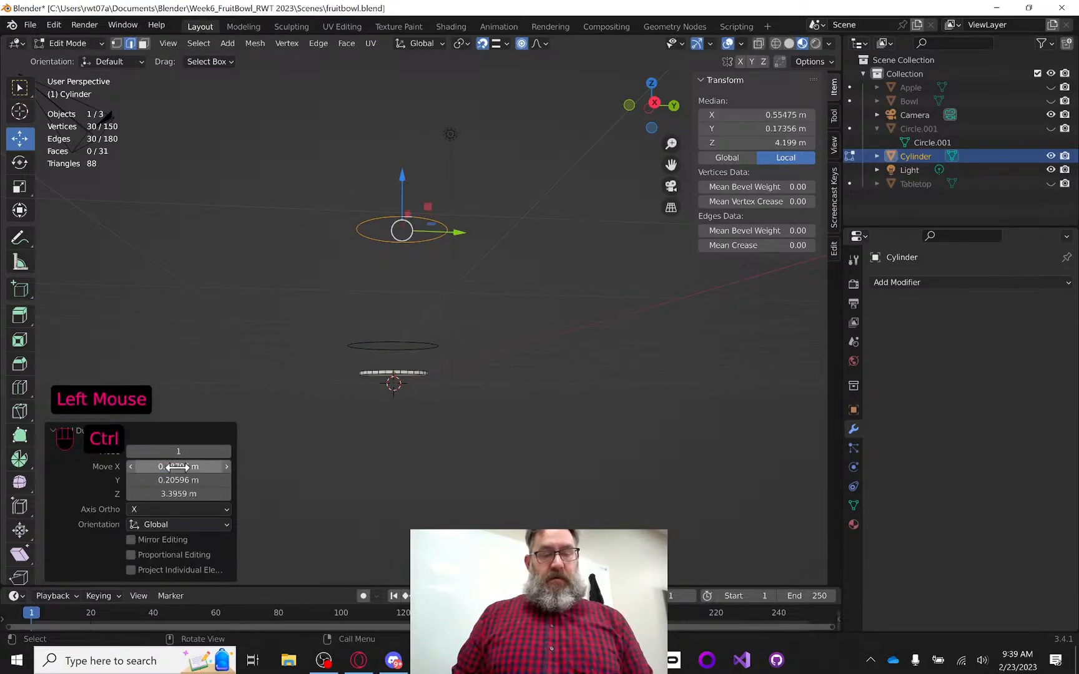
key("ctrl+z")
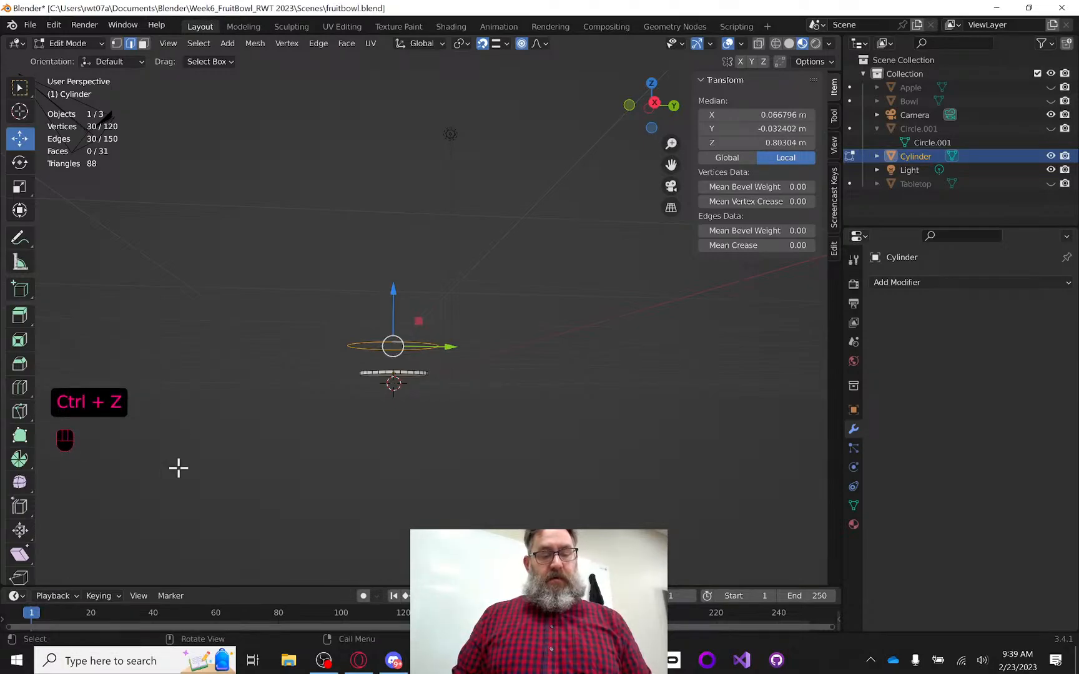
Duplicate the selected ring in place and lower the copy about 0.417 m along Z
key("shift+d")
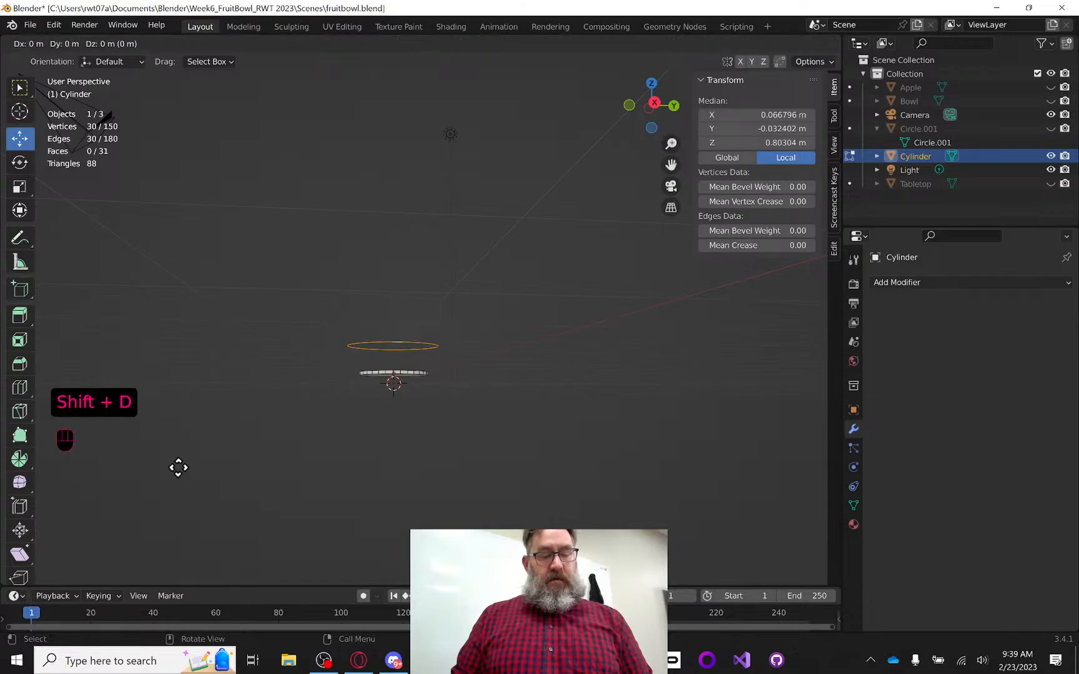
right_click(178, 468)
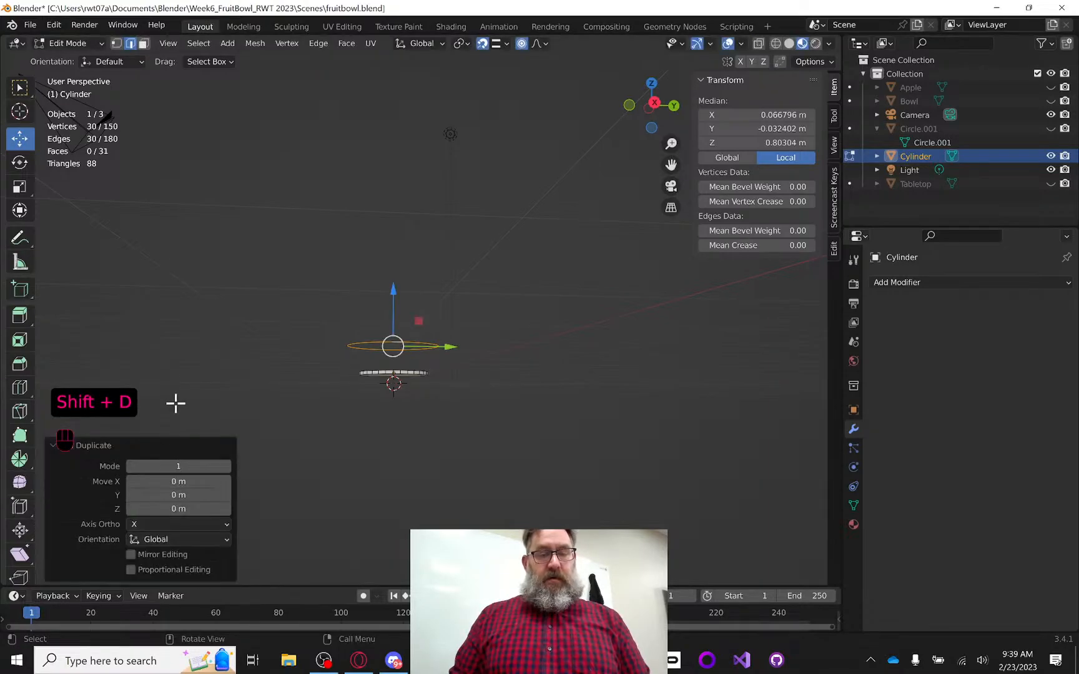
mouse_move(394, 292)
left_mouse_down()
mouse_move(390, 234)
mouse_move(378, 304)
left_mouse_up()
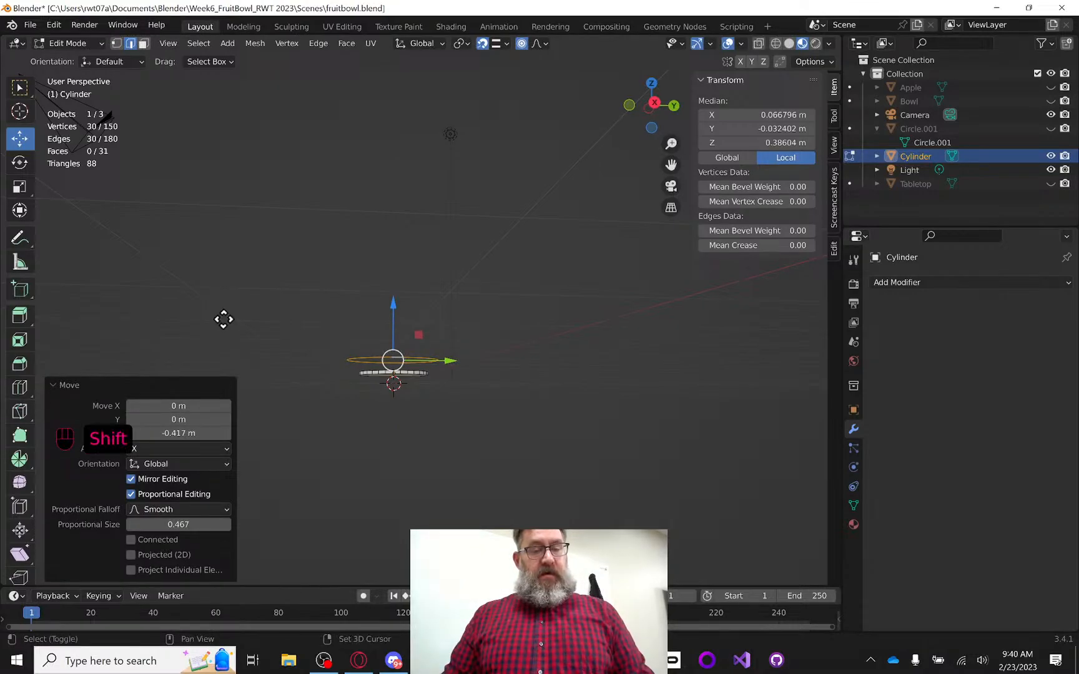
Duplicate the lowered ring in place and raise the new copy about 0.04 m along Z
key("shift+d")
right_click(224, 320)
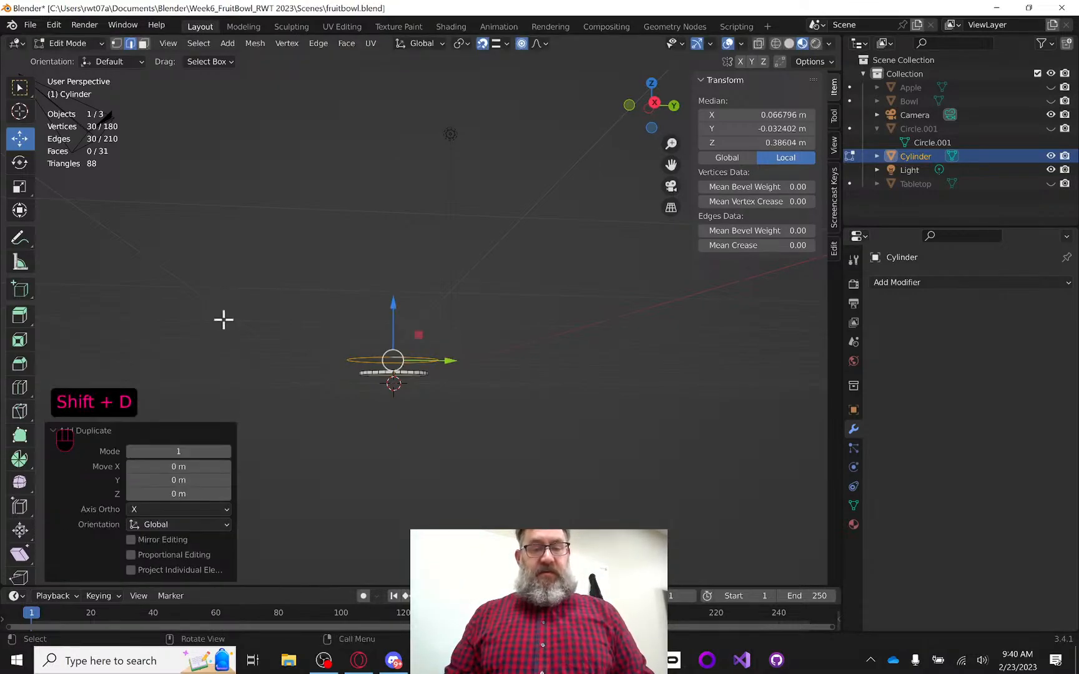
mouse_move(392, 304)
left_mouse_down()
mouse_move(394, 257)
mouse_move(393, 301)
left_mouse_up()
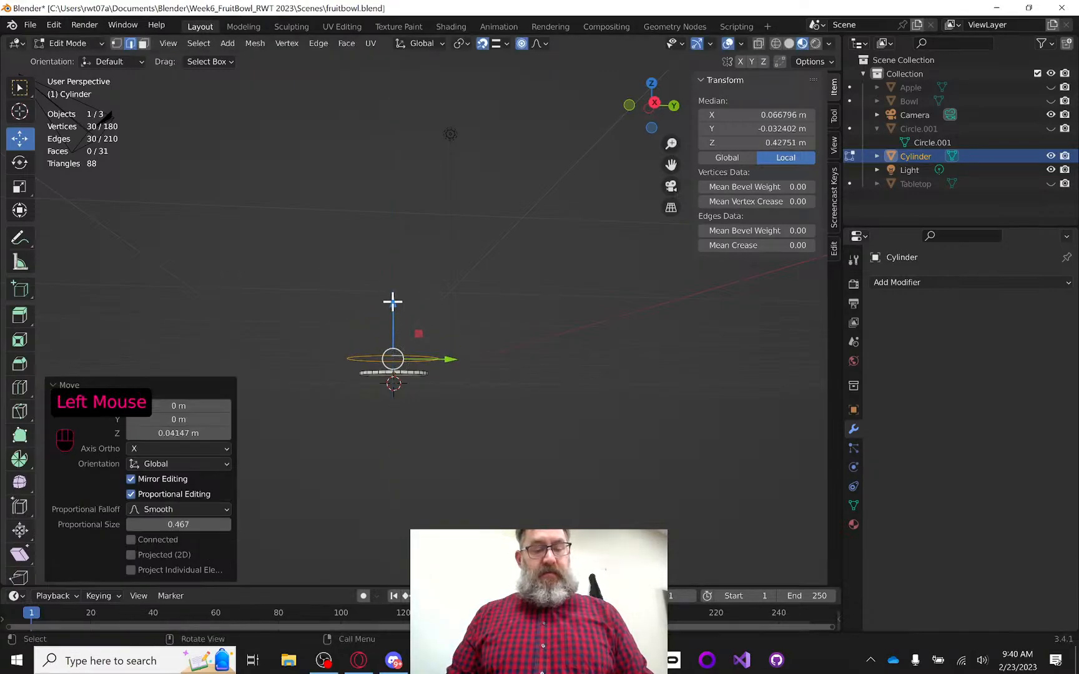
Duplicate the selected ring about 5.65 m above the original and raise the copy a further 12.9 m along Z
key("shift+d")
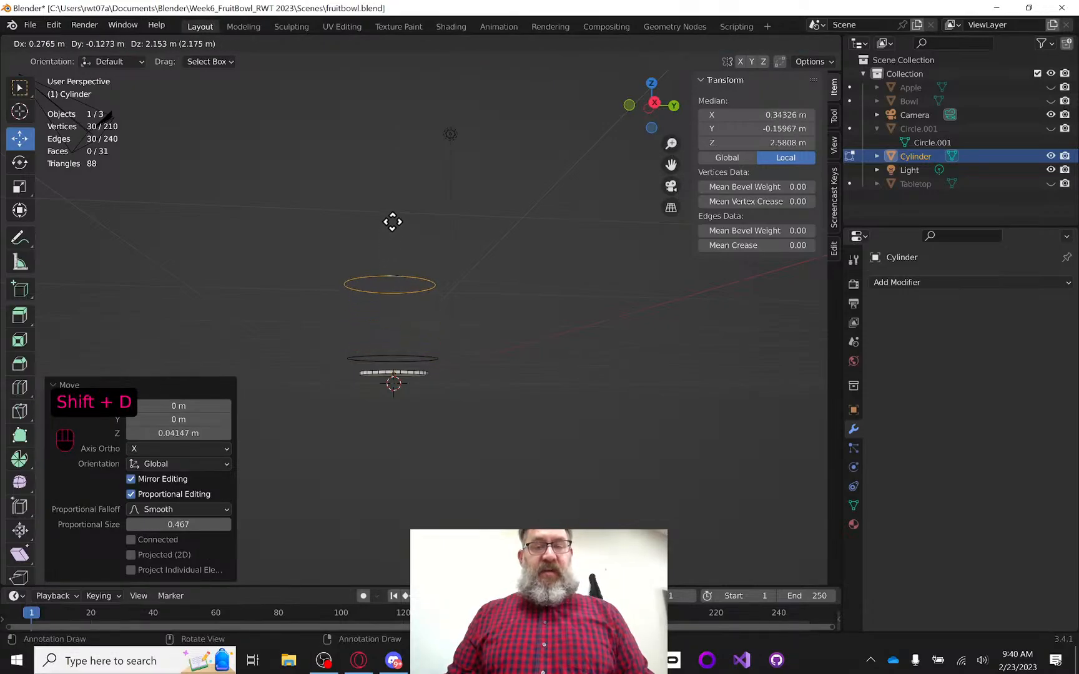
left_click(397, 107)
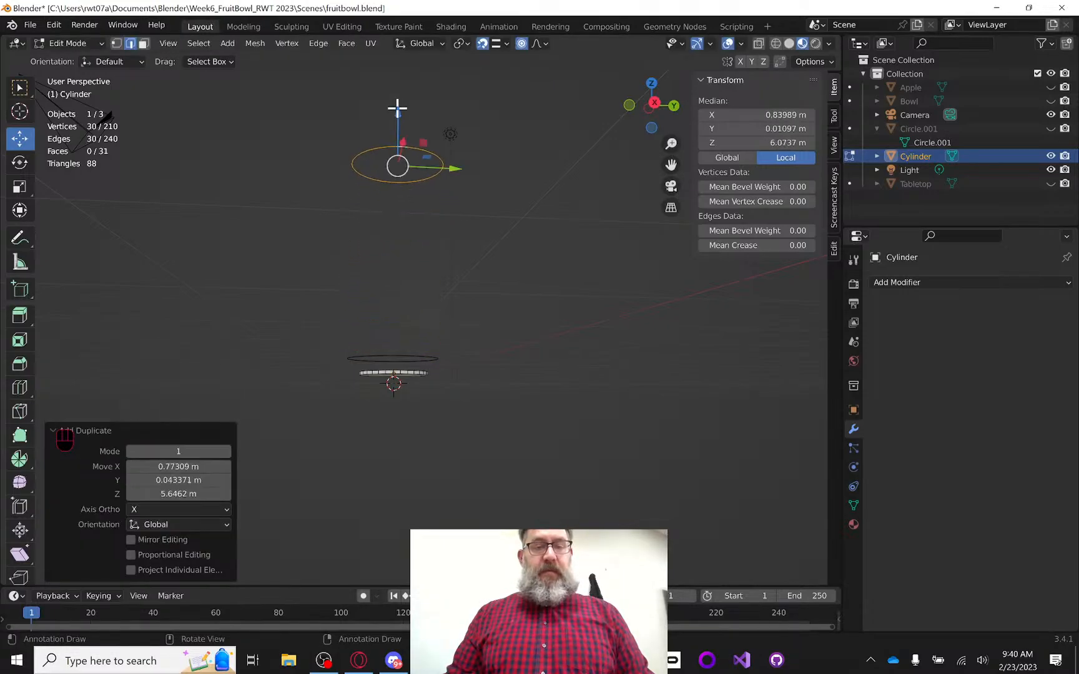
middle_click_drag(465, 147, 402, 113)
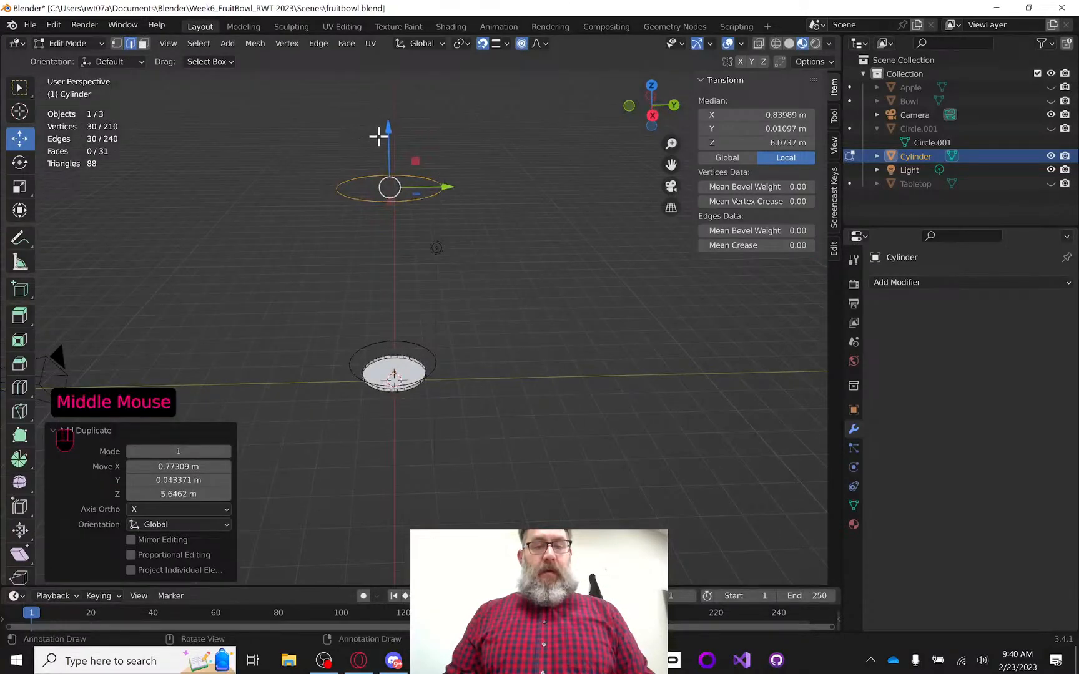
scroll(384, 136, "down", 2)
scroll(377, 140, "down", 2)
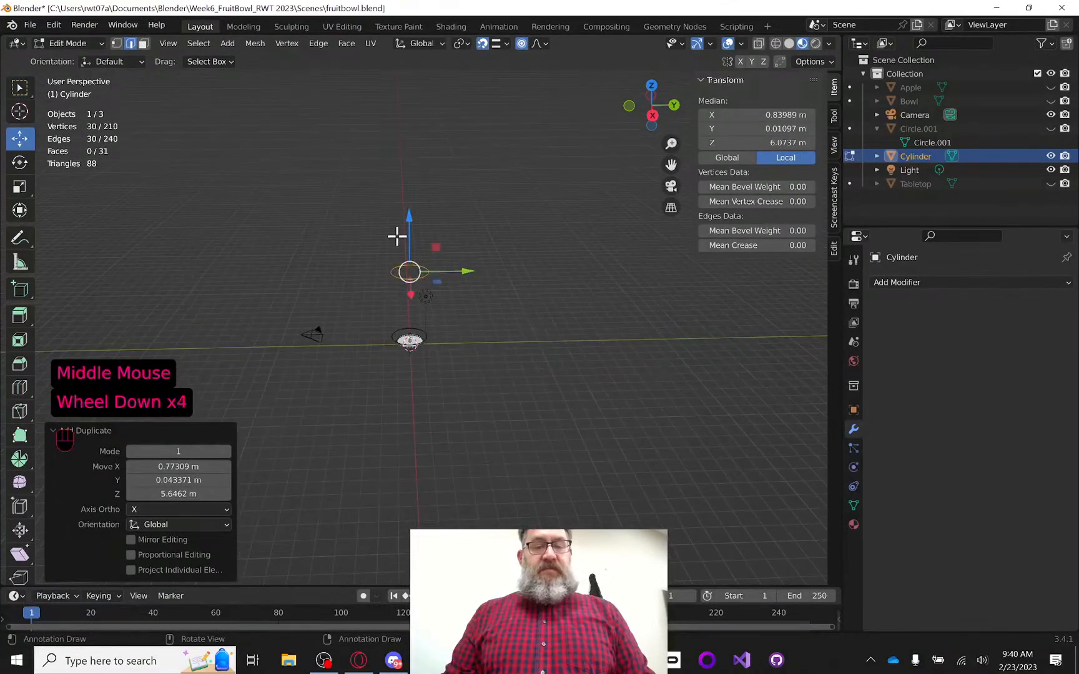
left_click_drag(409, 220, 407, 66)
scroll(508, 169, "down", 1)
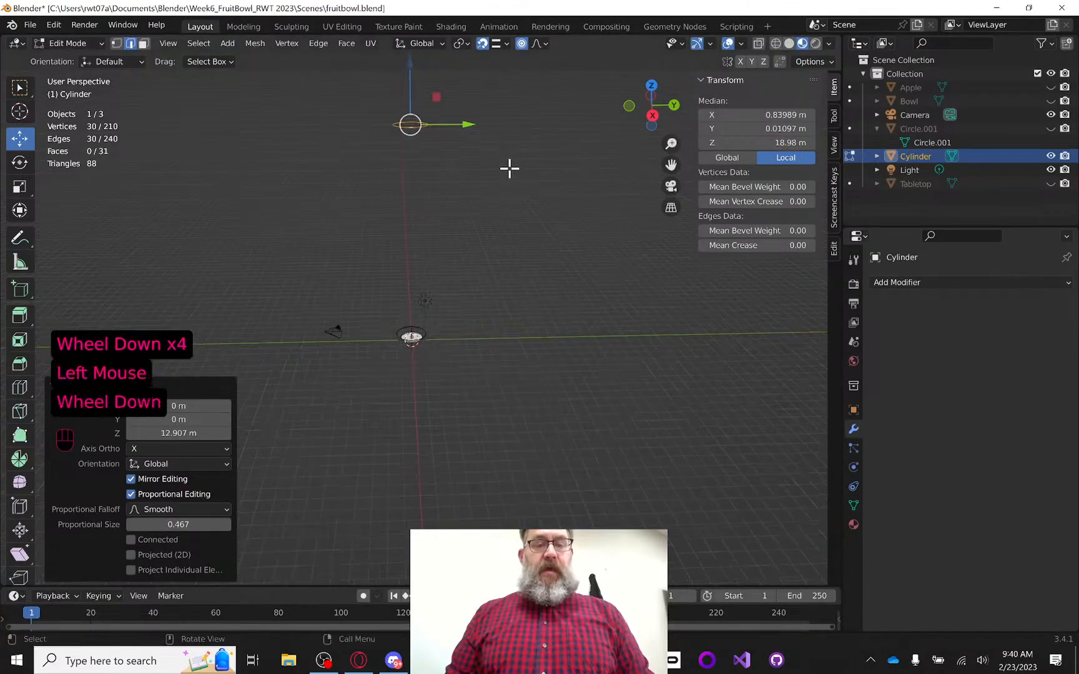
Duplicate the high ring again and place the copy about 3.78 m above it
middle_click_drag(508, 168, 436, 123)
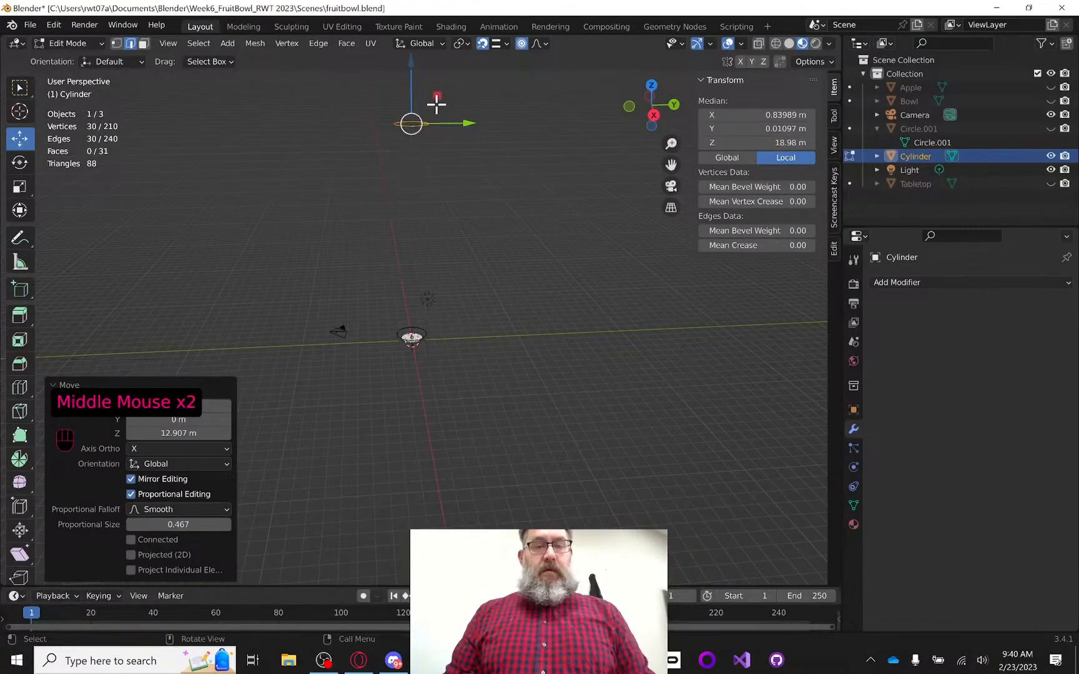
key("shift+d")
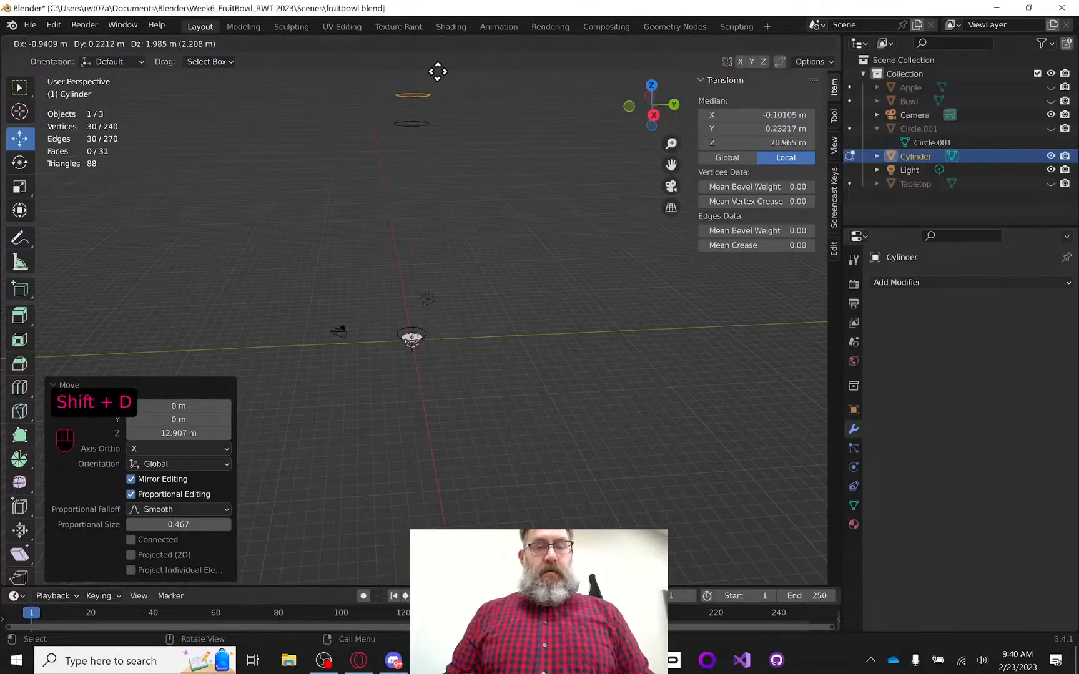
left_click(436, 55)
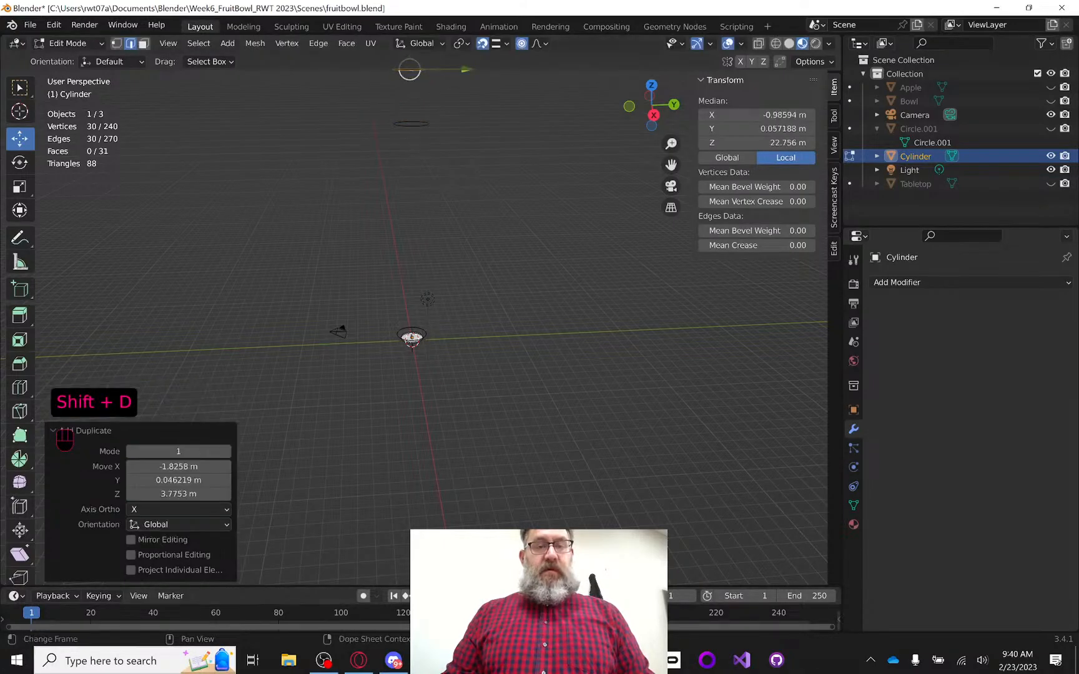
scroll(482, 267, "down", 1)
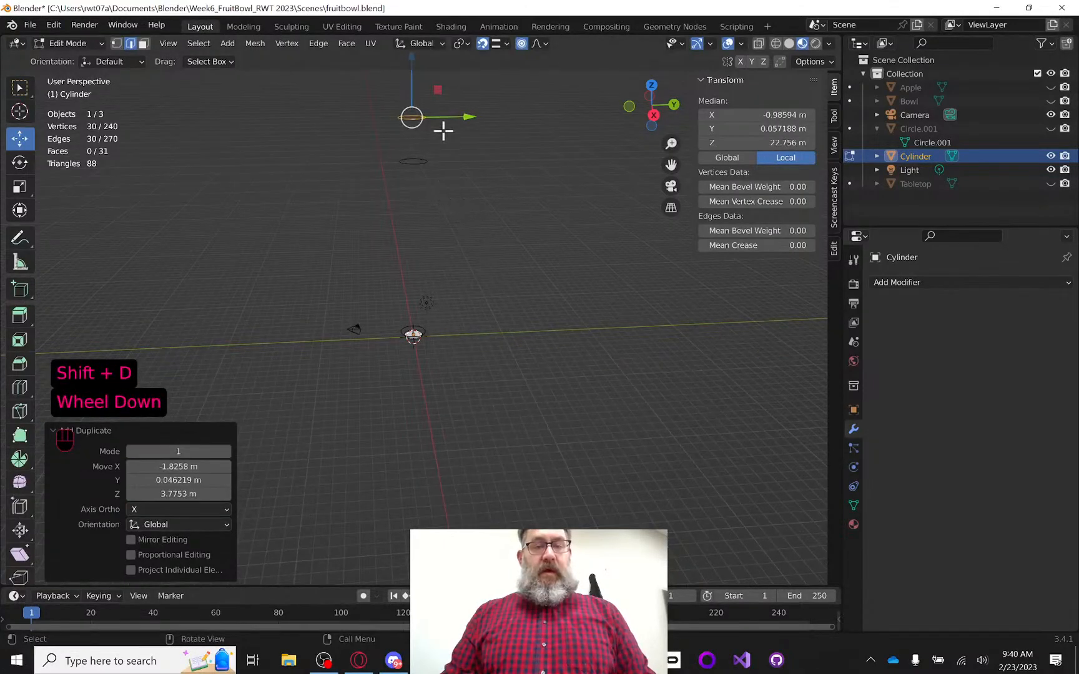
Scale the topmost ring down evenly in X and Y so it is smaller than the ring below
key("alt")
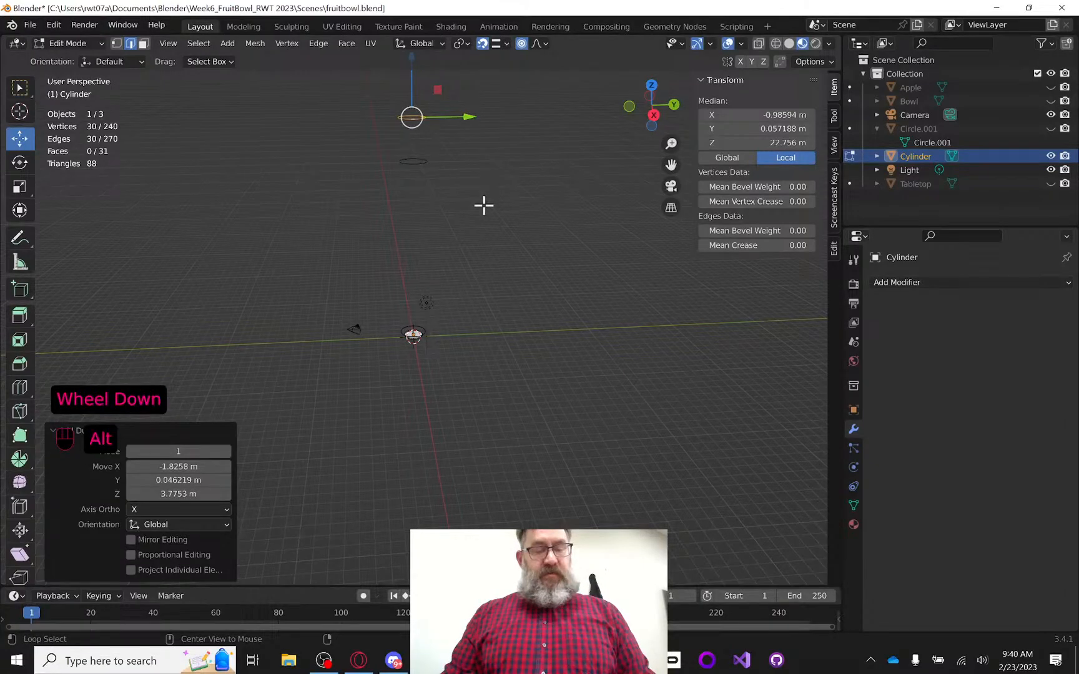
left_click(483, 205, "alt")
middle_click_drag(484, 204, 492, 262)
scroll(492, 256, "up", 3)
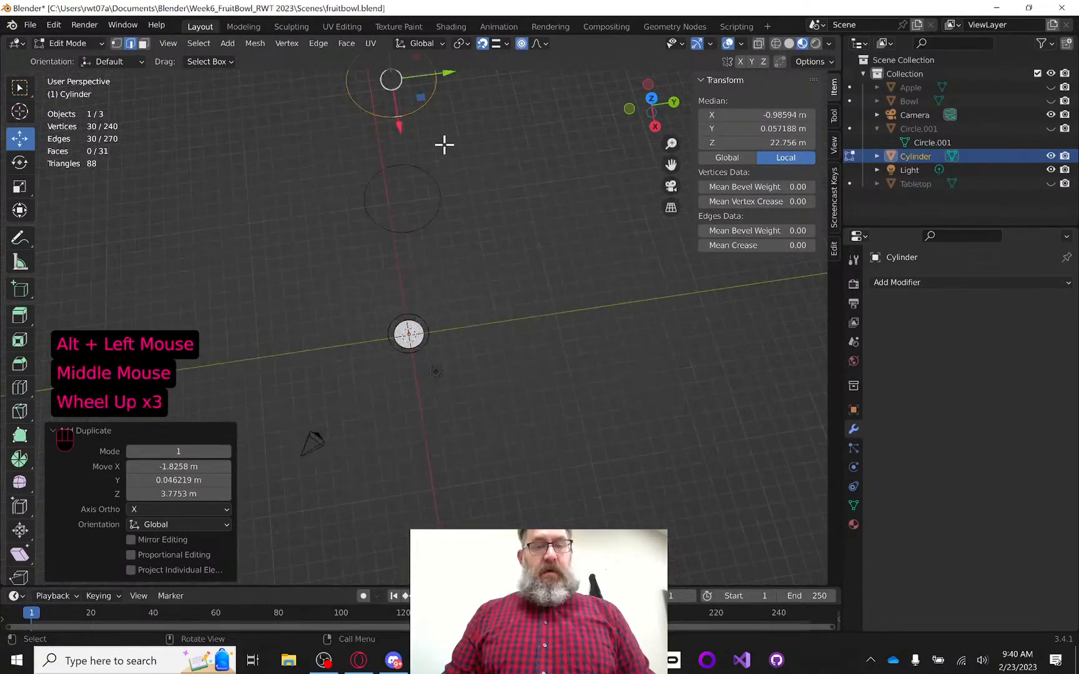
left_click(20, 186)
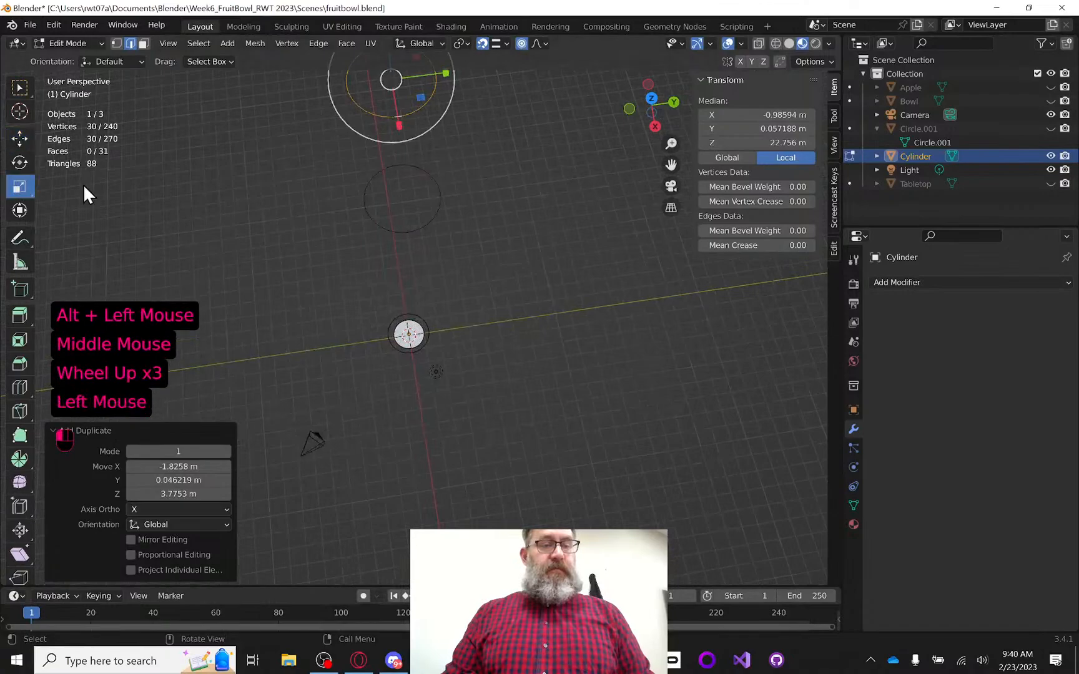
left_click_drag(423, 98, 398, 166)
Lower the smaller ring about 3.78 m along Z to the larger ring's height, and turn off snapping and proportional editing
left_click(19, 138)
middle_click_drag(555, 207, 537, 156)
left_click(521, 44)
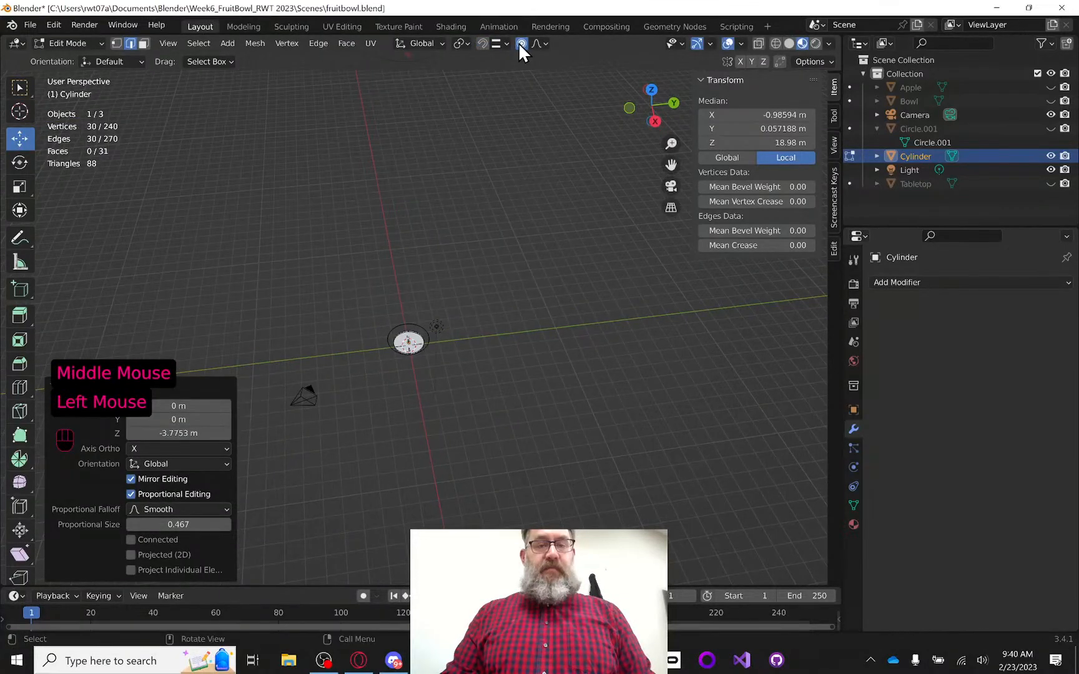
left_click(521, 43)
Select the whole smaller ring, move it about 1.83 m along X over the larger ring, and raise it about 0.35 m along Z
scroll(448, 119, "up", 1)
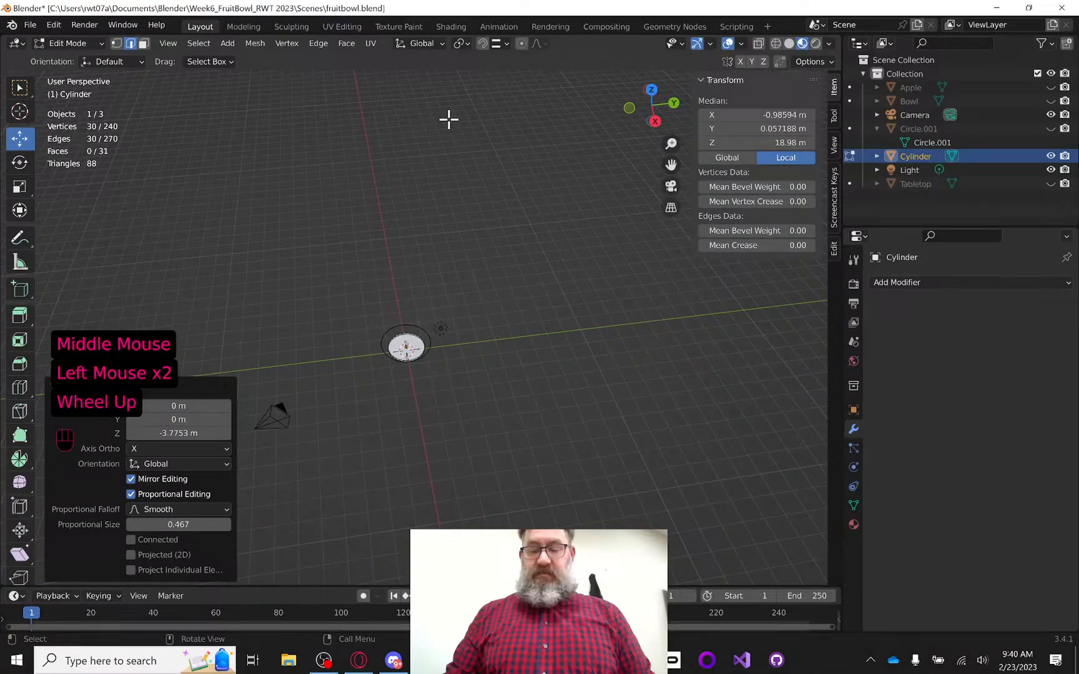
key("KP_Decimal")
scroll(532, 255, "down", 3)
mouse_move(532, 256)
middle_mouse_down()
mouse_move(547, 251)
mouse_move(526, 270)
middle_mouse_up()
left_click(456, 293)
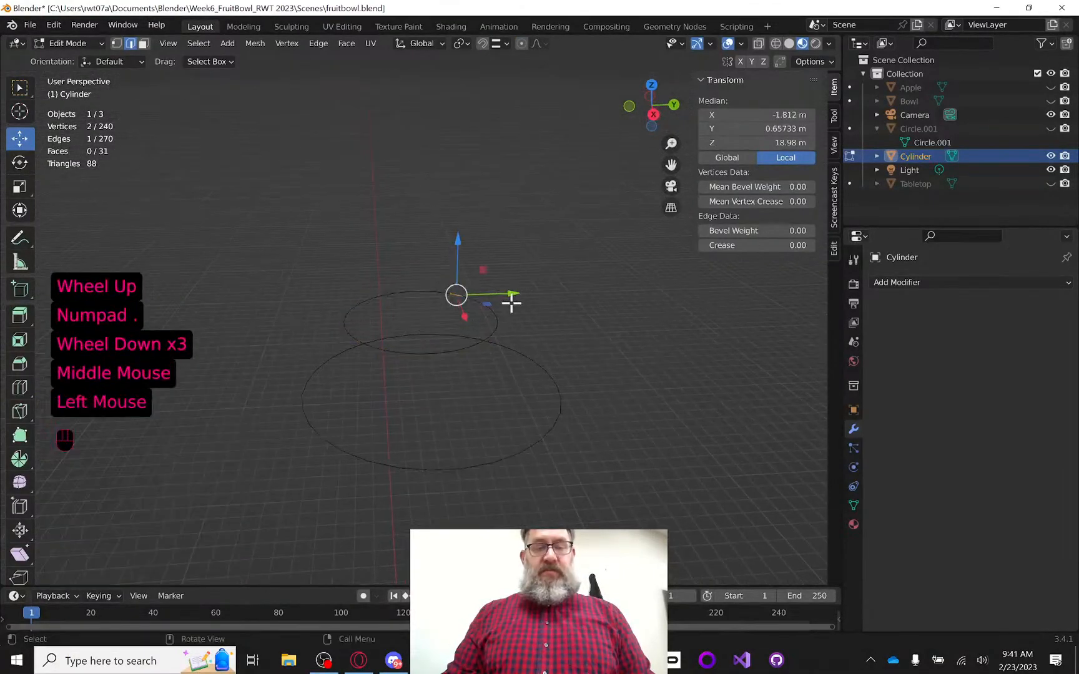
left_click(417, 291)
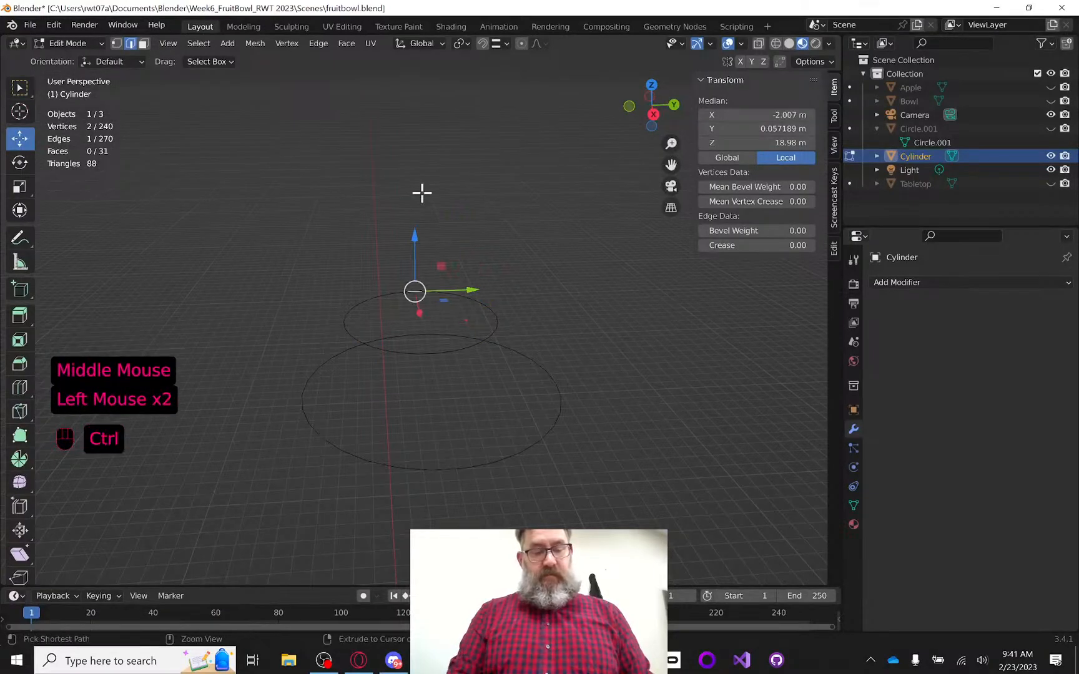
key("ctrl+l")
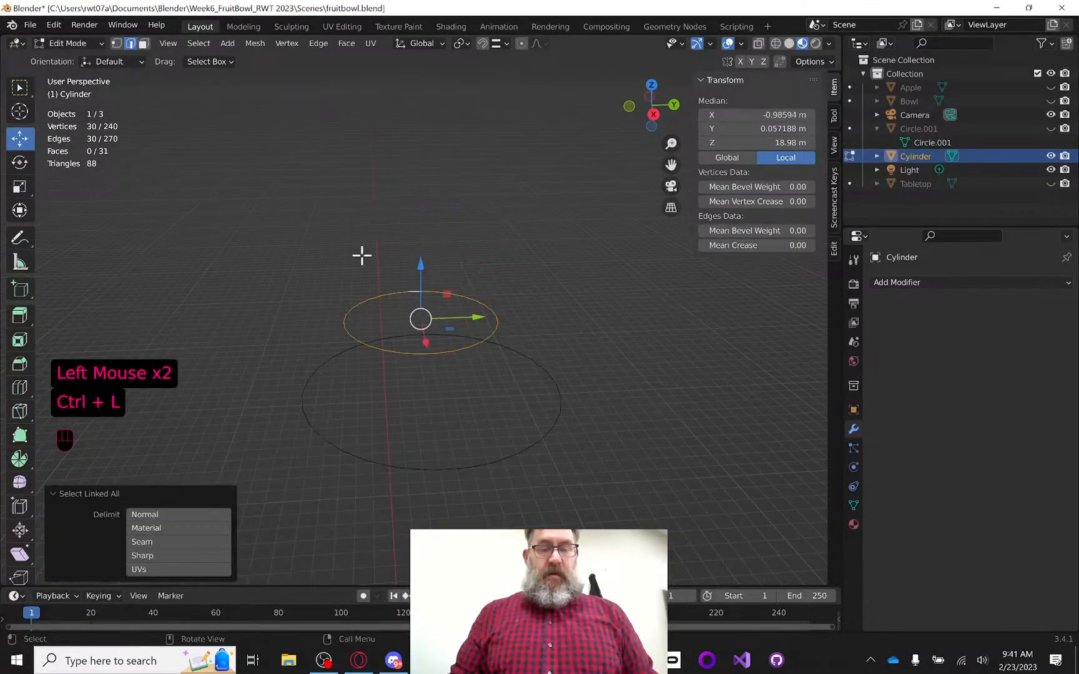
left_click_drag(425, 342, 431, 414)
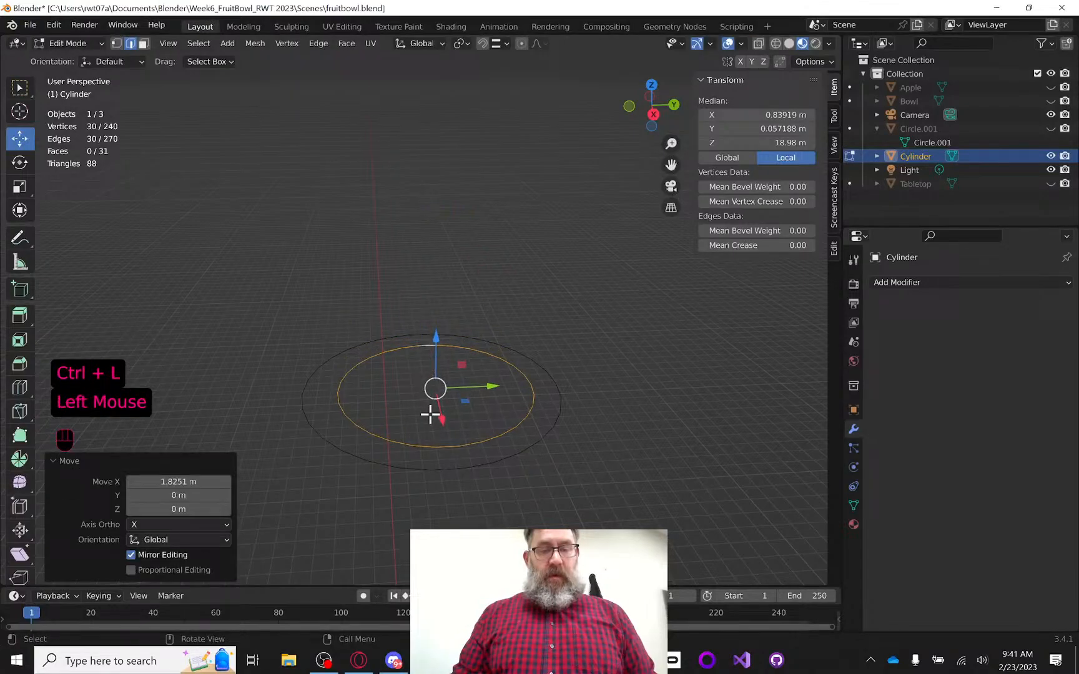
middle_click_drag(481, 403, 485, 360)
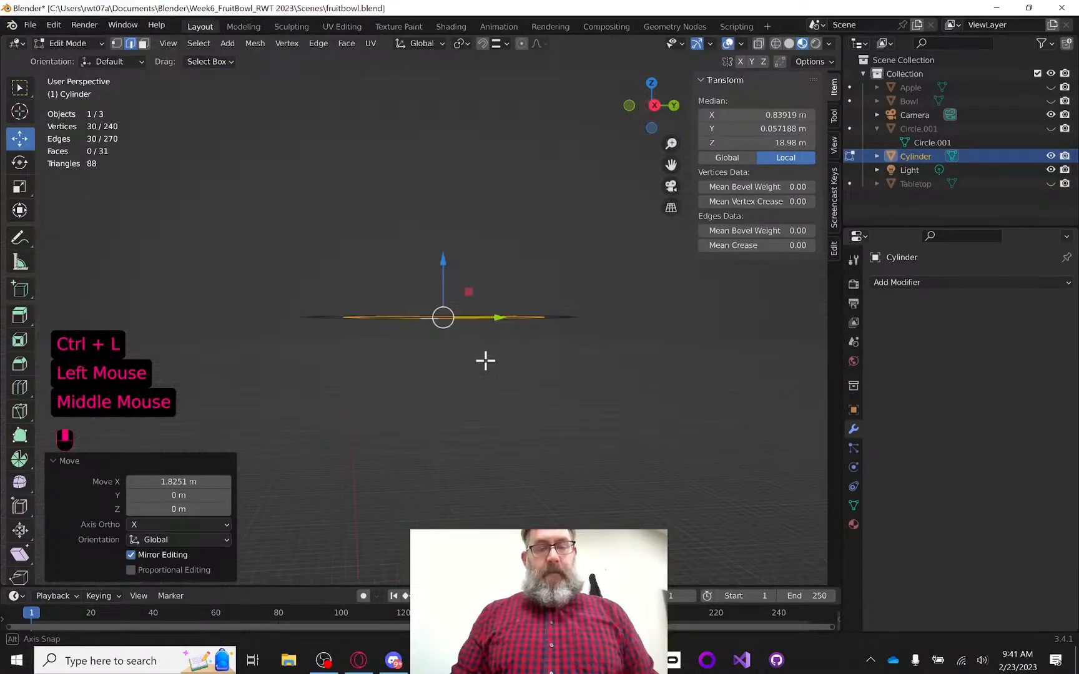
left_click_drag(443, 259, 444, 227)
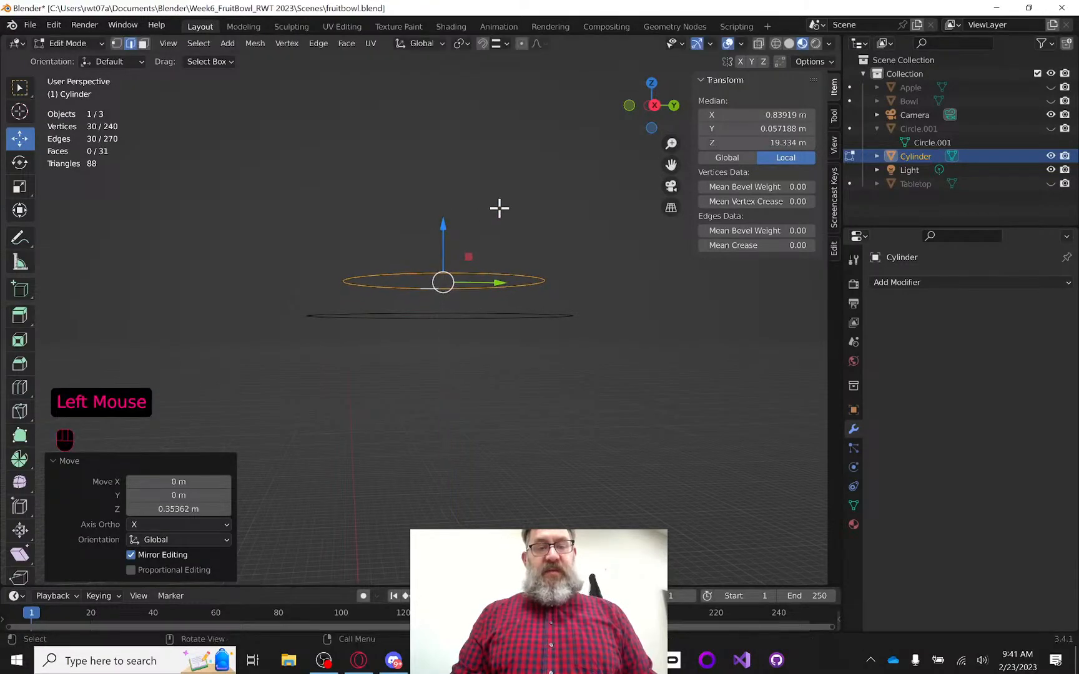
Duplicate the smaller ring and place the copy about 1.83 m higher
middle_click_drag(498, 207, 510, 274)
scroll(515, 256, "down", 1)
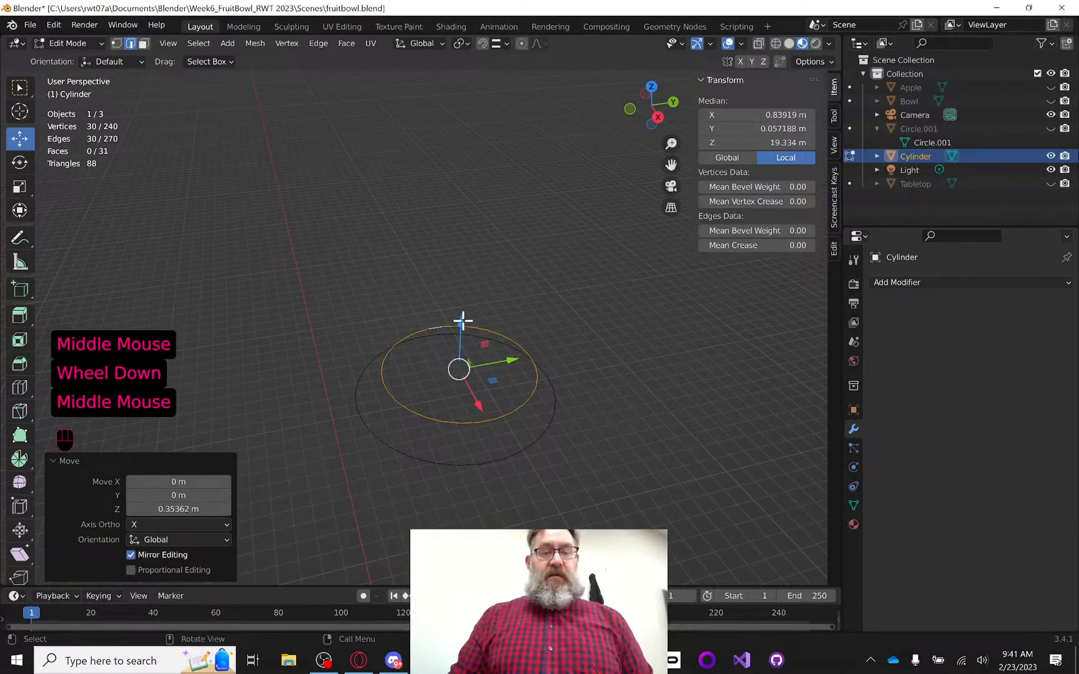
key("shift+d")
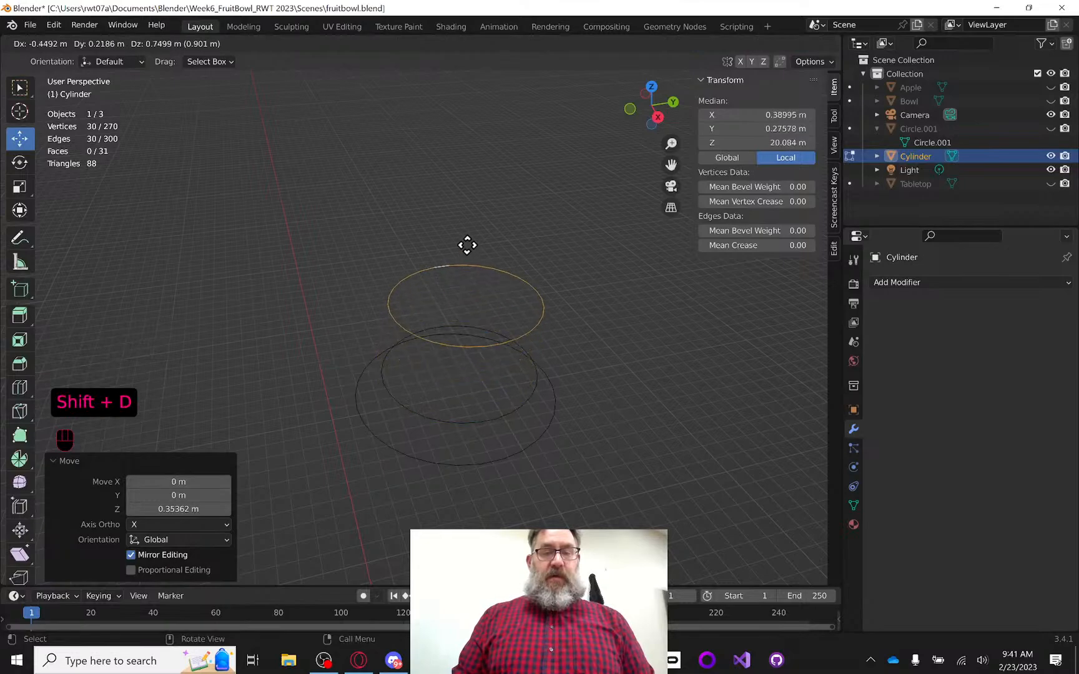
left_click(464, 156)
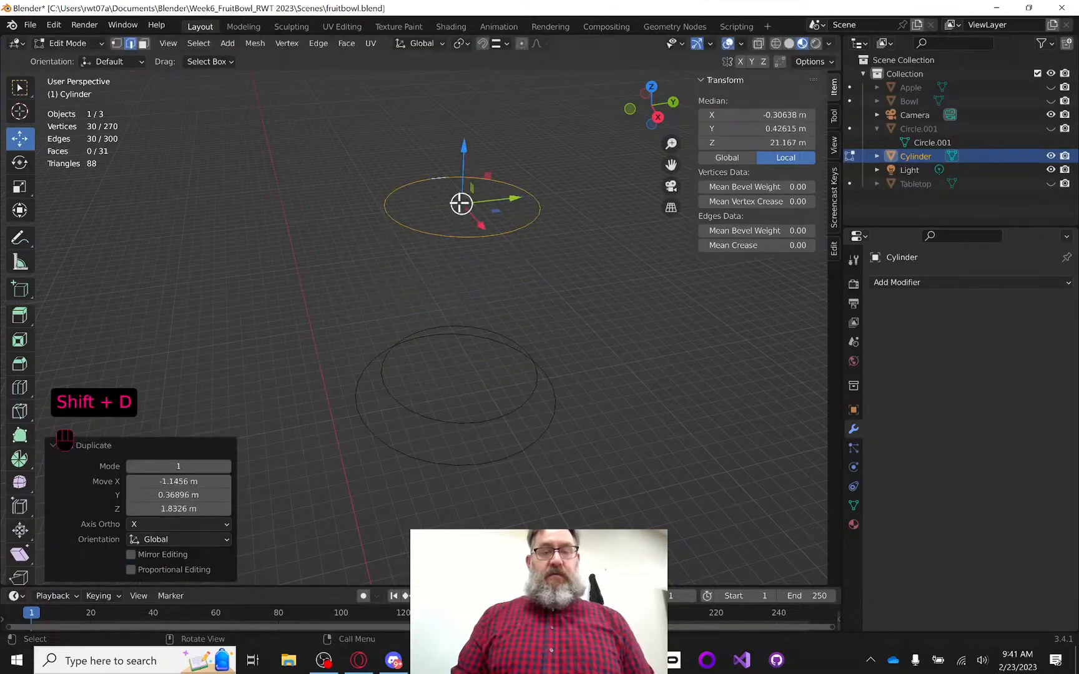
Move the copied small ring about 1.25 m along X and raise it about 2.37 m along Z
middle_click_drag(461, 203, 552, 207)
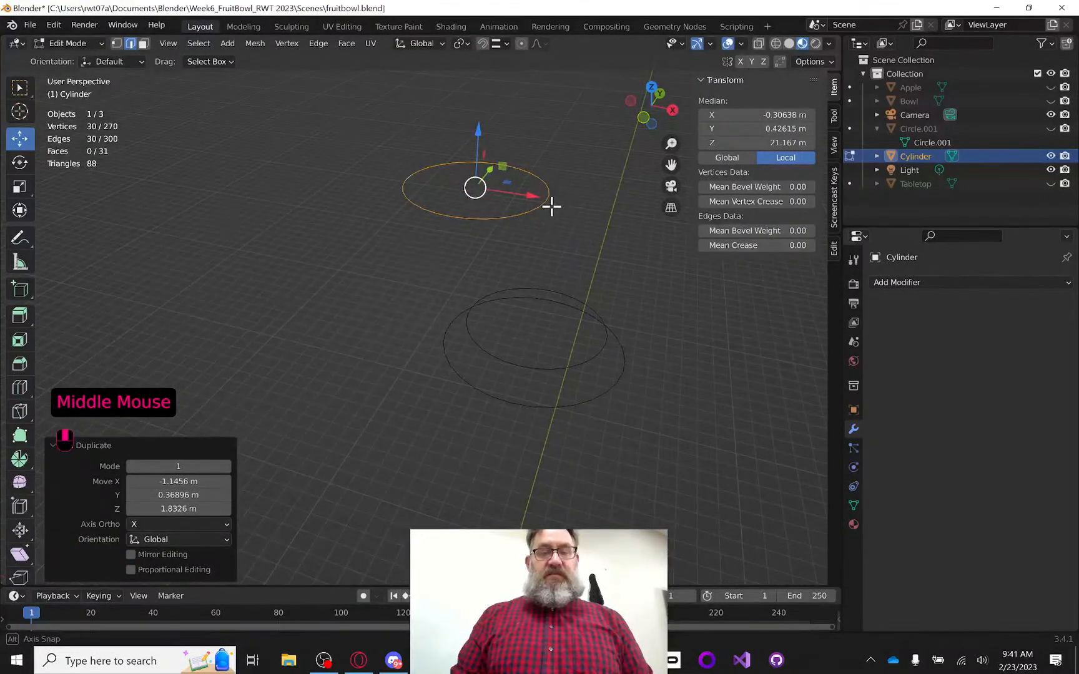
scroll(552, 207, "down", 1)
left_click_drag(533, 199, 595, 236)
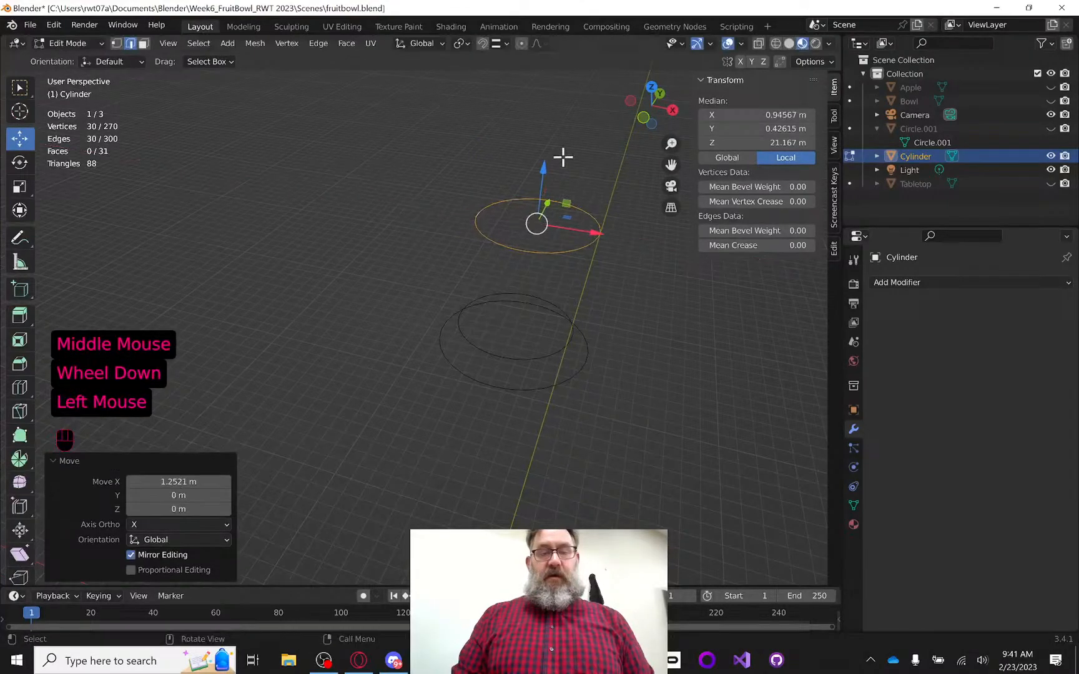
left_click_drag(542, 167, 554, 25)
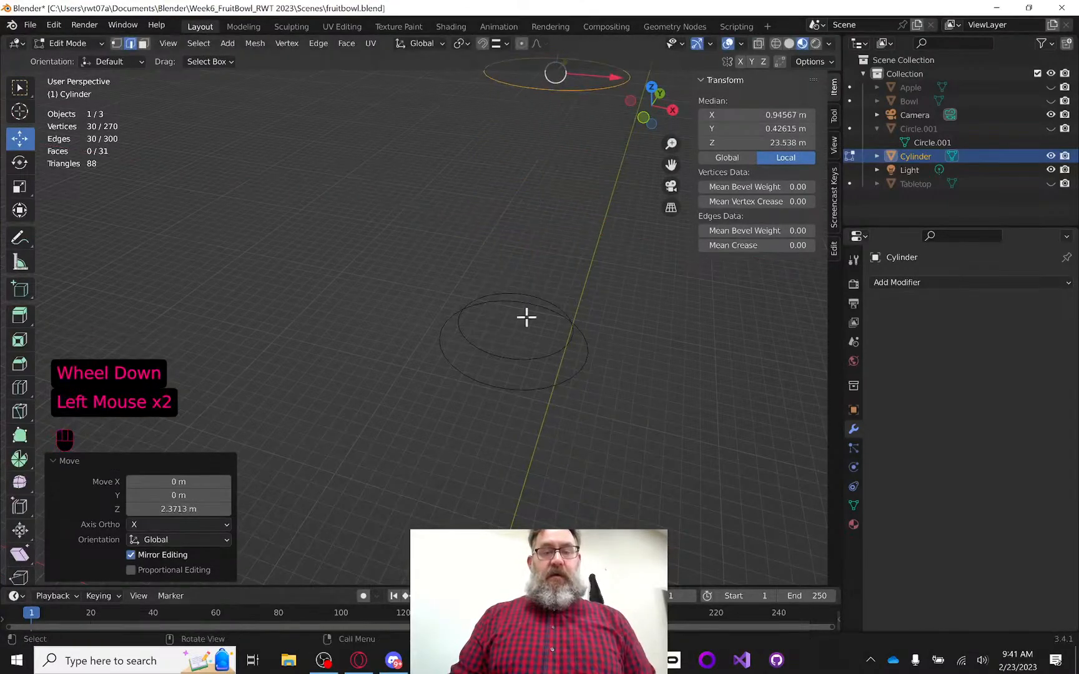
Raise the top ring about 2.26 m more along Z and shift it about -1.02 m along Y over the lower rings
scroll(545, 289, "up", 2)
scroll(544, 298, "up", 1)
scroll(544, 299, "down", 3)
middle_click_drag(597, 304, 441, 241)
left_click_drag(433, 196, 434, 155)
left_click_drag(488, 214, 465, 216)
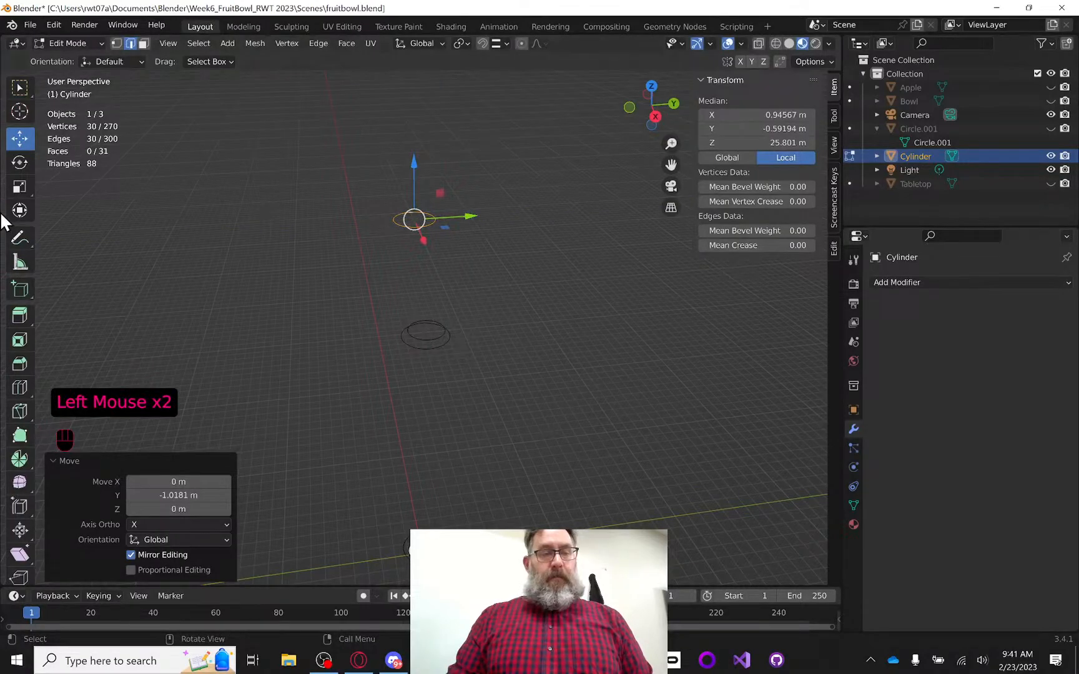
Scale the top ring by about 1.14 in X and Y, leaving Z at 1
left_click(19, 186)
middle_click_drag(481, 249, 469, 253)
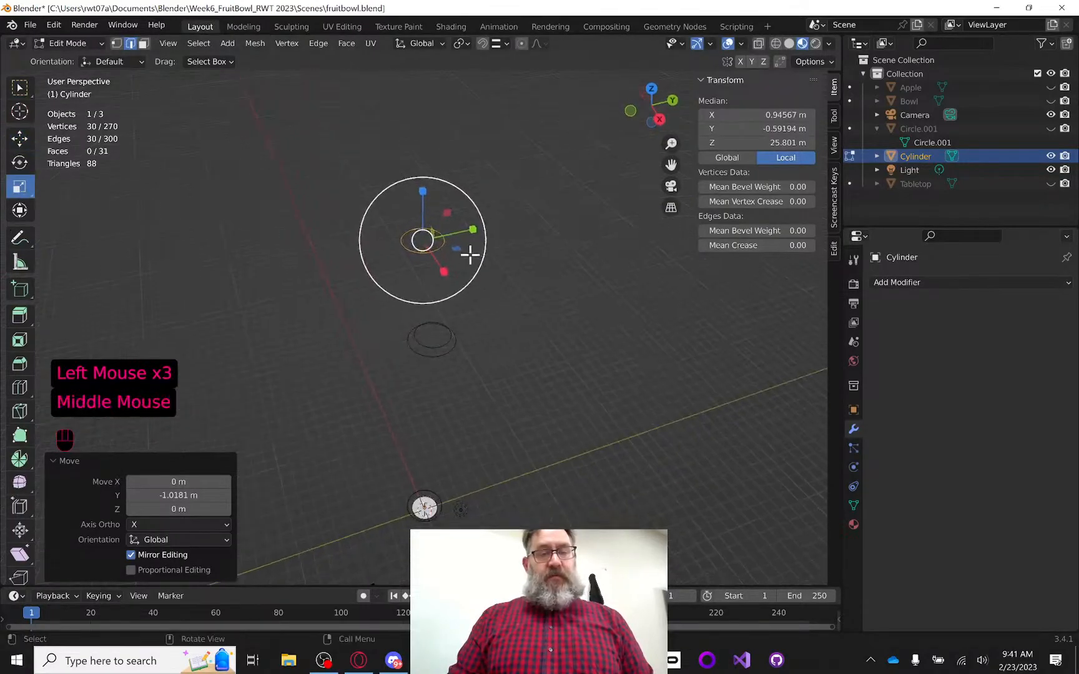
left_click_drag(458, 249, 462, 253)
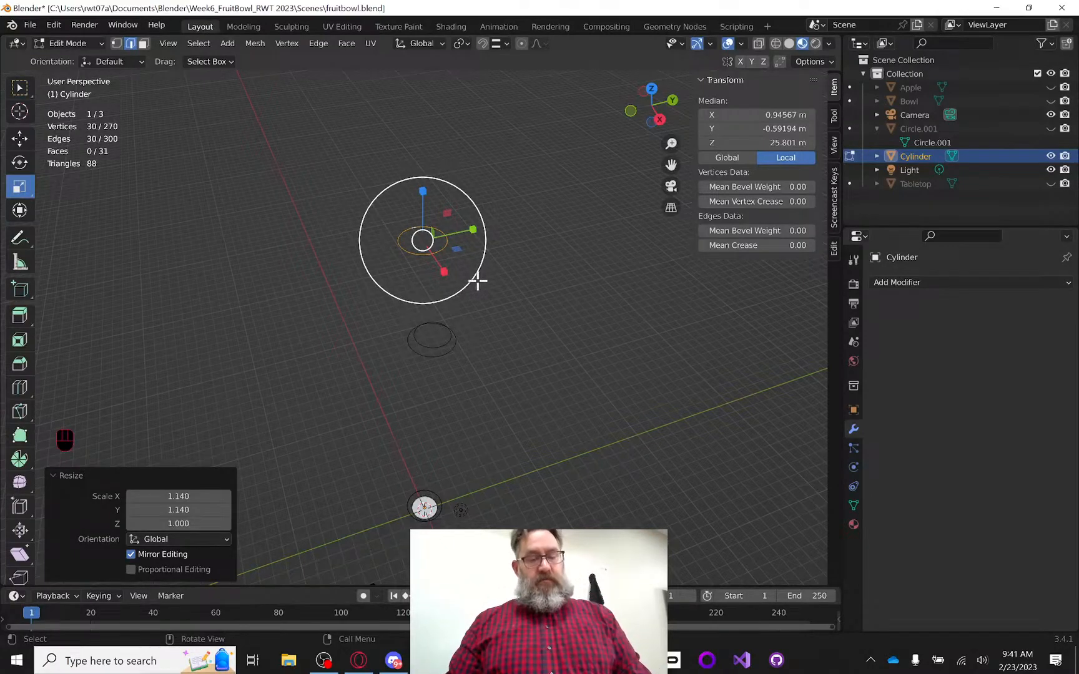
left_click(495, 296, "alt")
Select the whole larger ring beneath the small one, duplicate it, and place the copy about 0.48 m lower
mouse_move(520, 266)
middle_mouse_down()
mouse_move(575, 214)
mouse_move(604, 212)
mouse_move(575, 239)
mouse_move(511, 238)
mouse_move(505, 260)
middle_mouse_up()
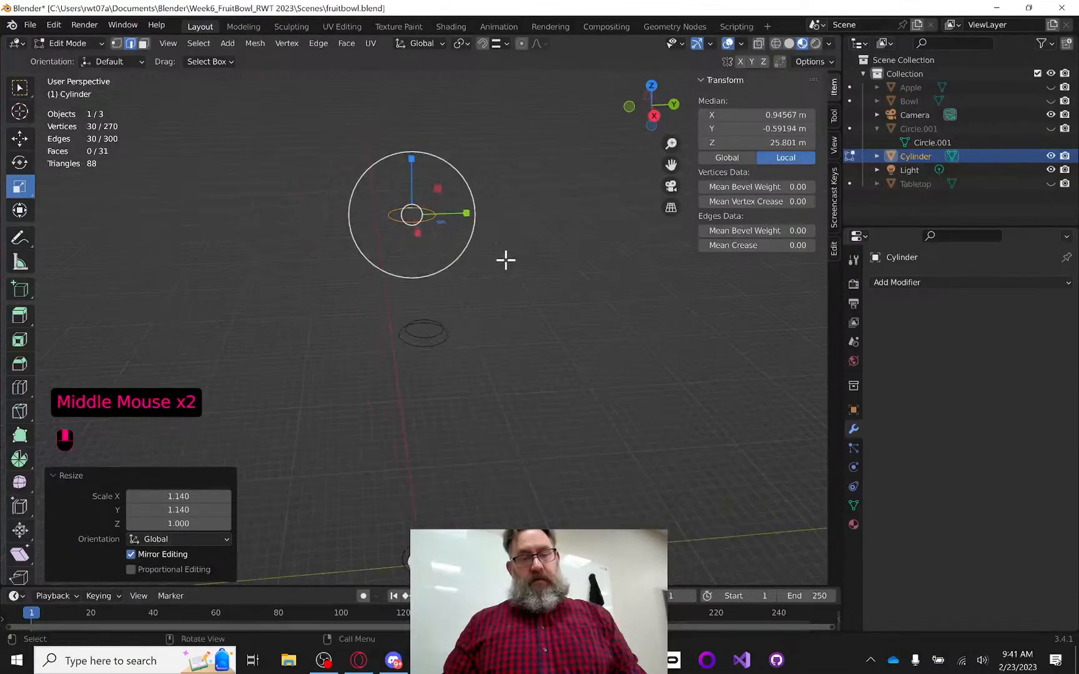
scroll(493, 290, "down", 1)
mouse_move(495, 307)
middle_mouse_down()
mouse_move(498, 284)
mouse_move(488, 304)
middle_mouse_up()
scroll(486, 286, "down", 1)
scroll(489, 291, "up", 3)
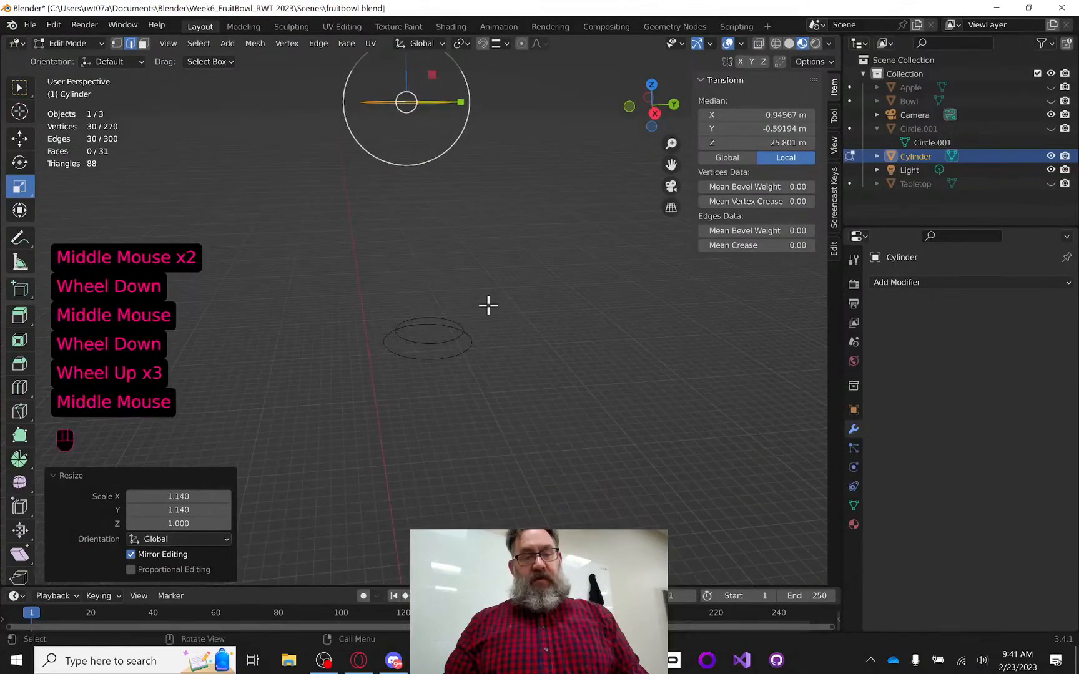
left_click(451, 360)
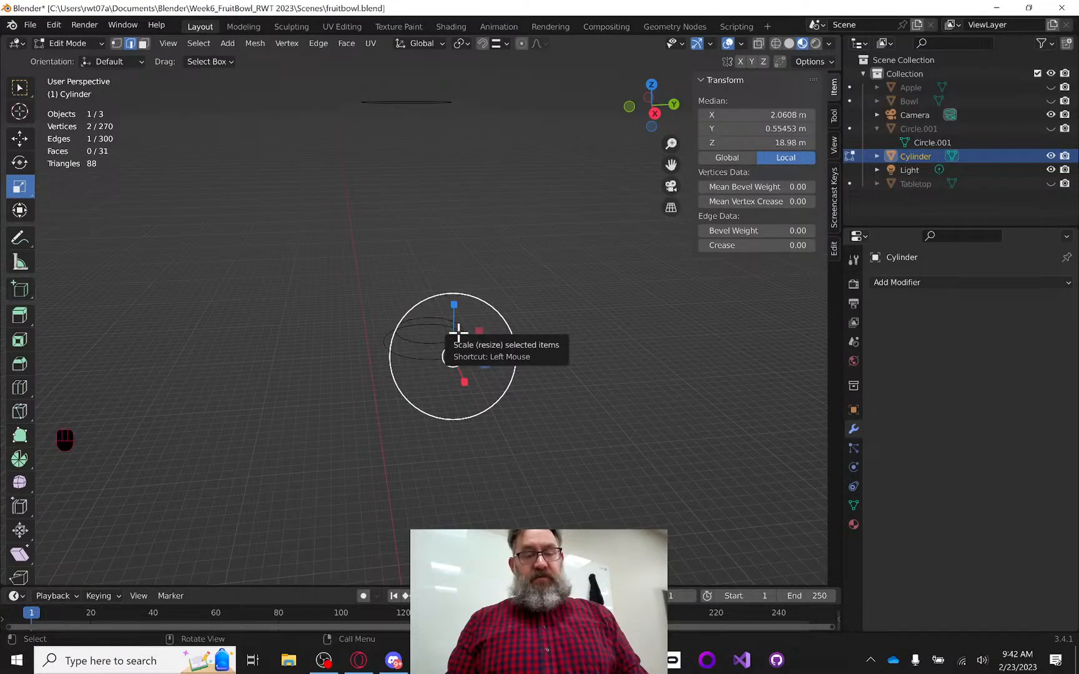
key("ctrl+l")
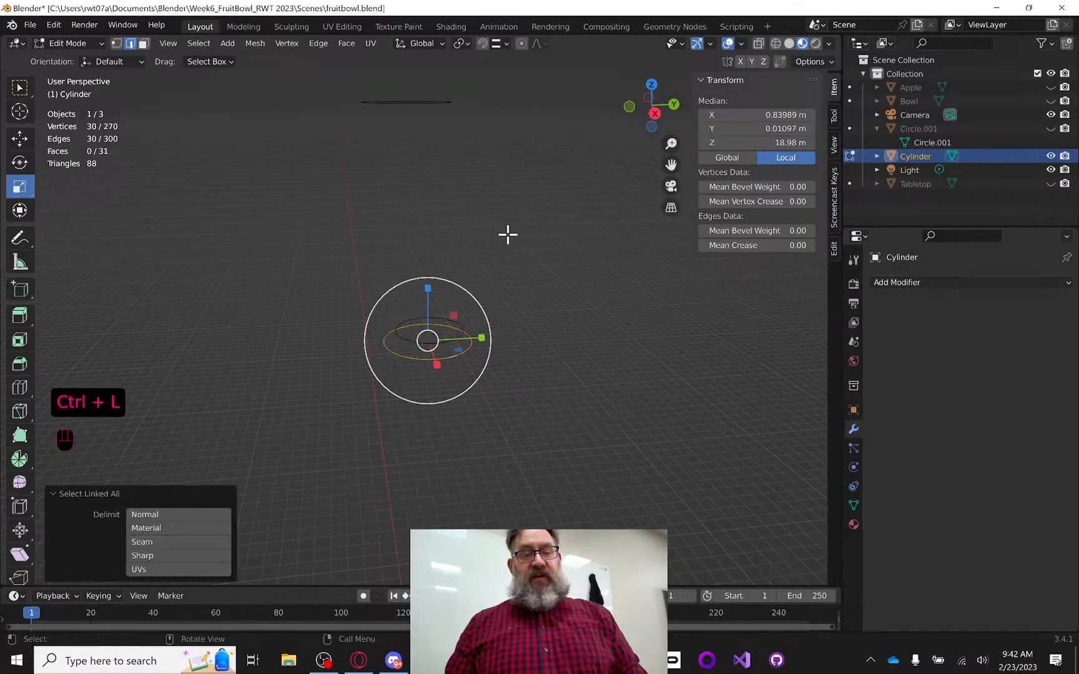
key("shift+d")
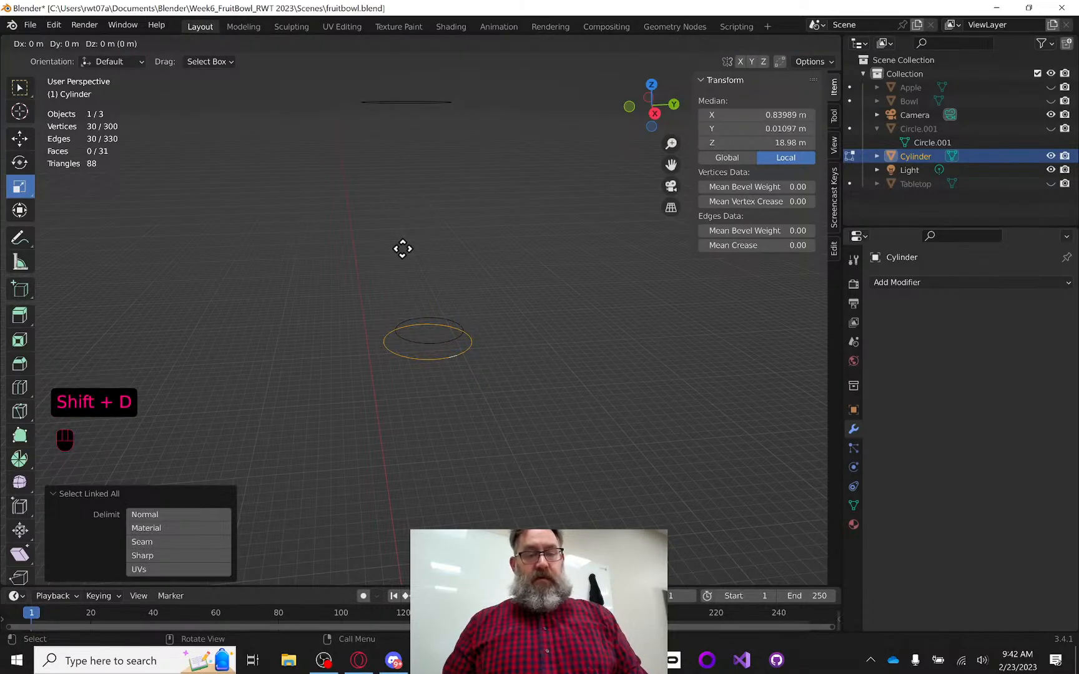
left_click(401, 267)
middle_click_drag(433, 337, 500, 384)
scroll(518, 380, "down", 3)
scroll(491, 361, "up", 4)
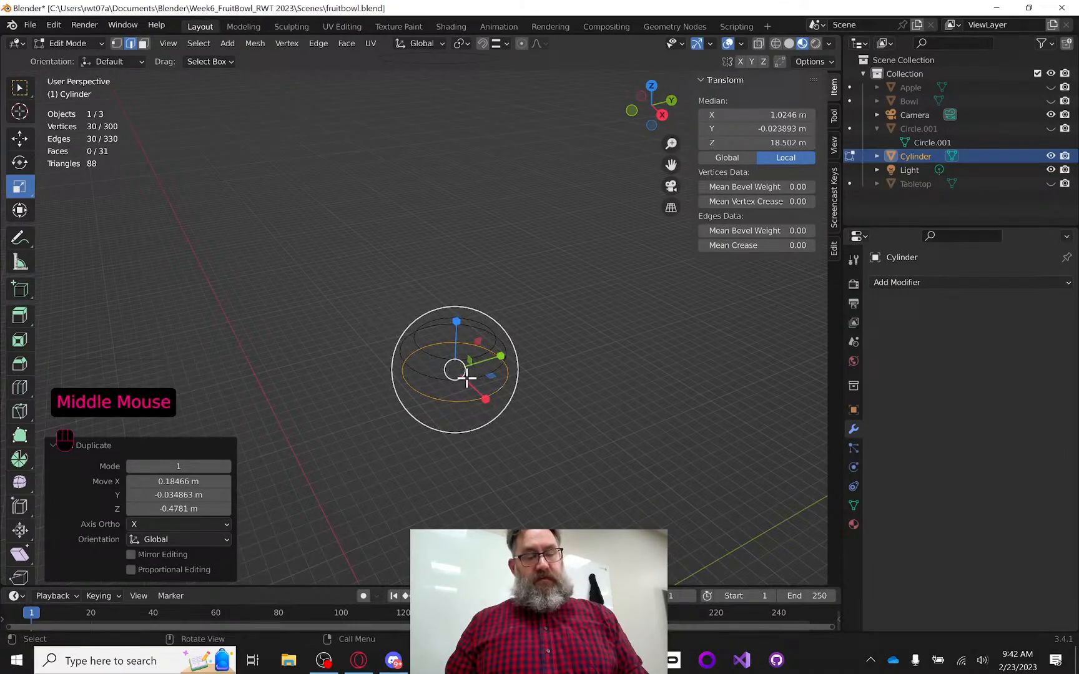
Lower the duplicated ring about 1.4 m along Z and scale it by about 1.495 in X and Y only
left_click(20, 139)
left_click_drag(462, 319, 462, 363)
left_click(19, 187)
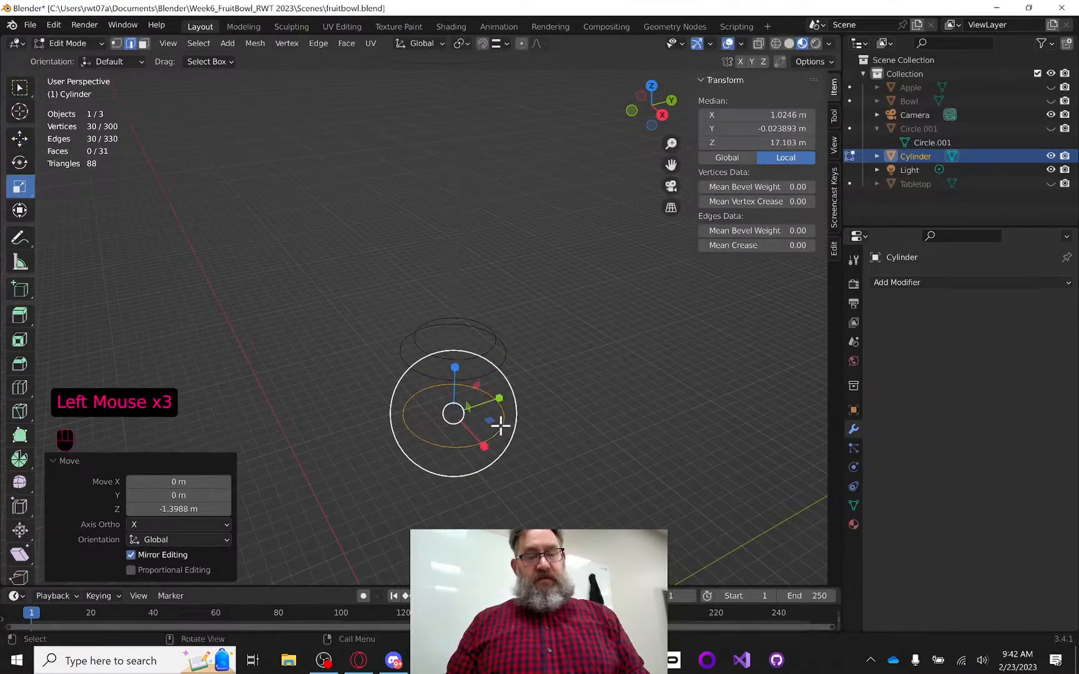
left_click_drag(489, 422, 513, 404)
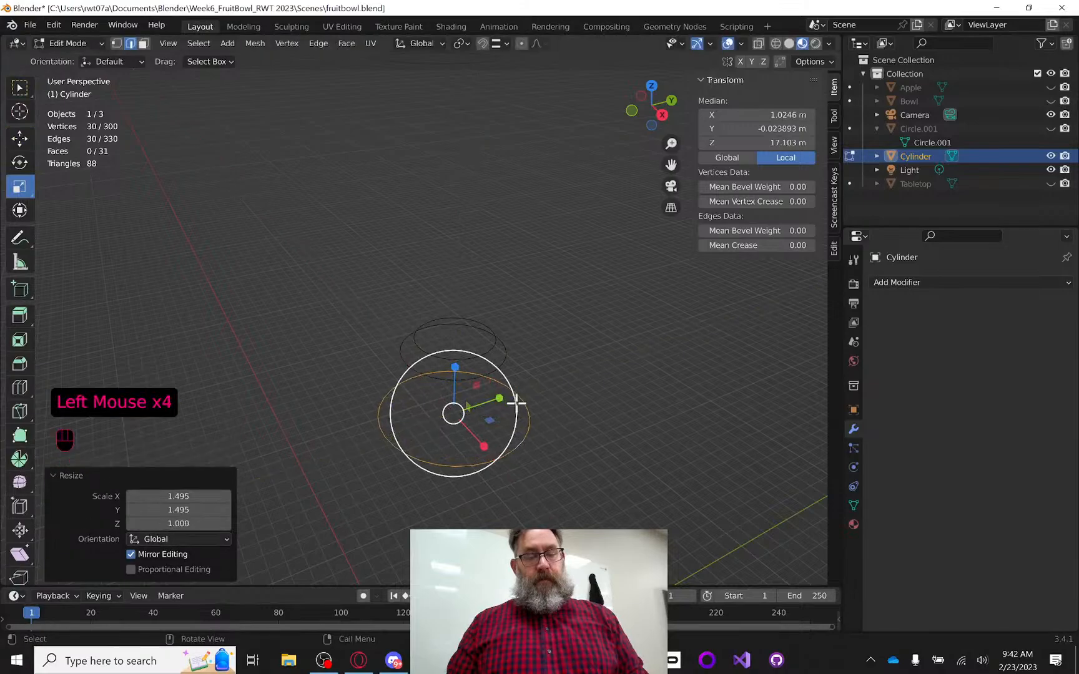
Switch to vertex selection, pick a single vertex on the near side of the lowest ring, and frame it
middle_click_drag(512, 404, 549, 419)
scroll(546, 419, "up", 2)
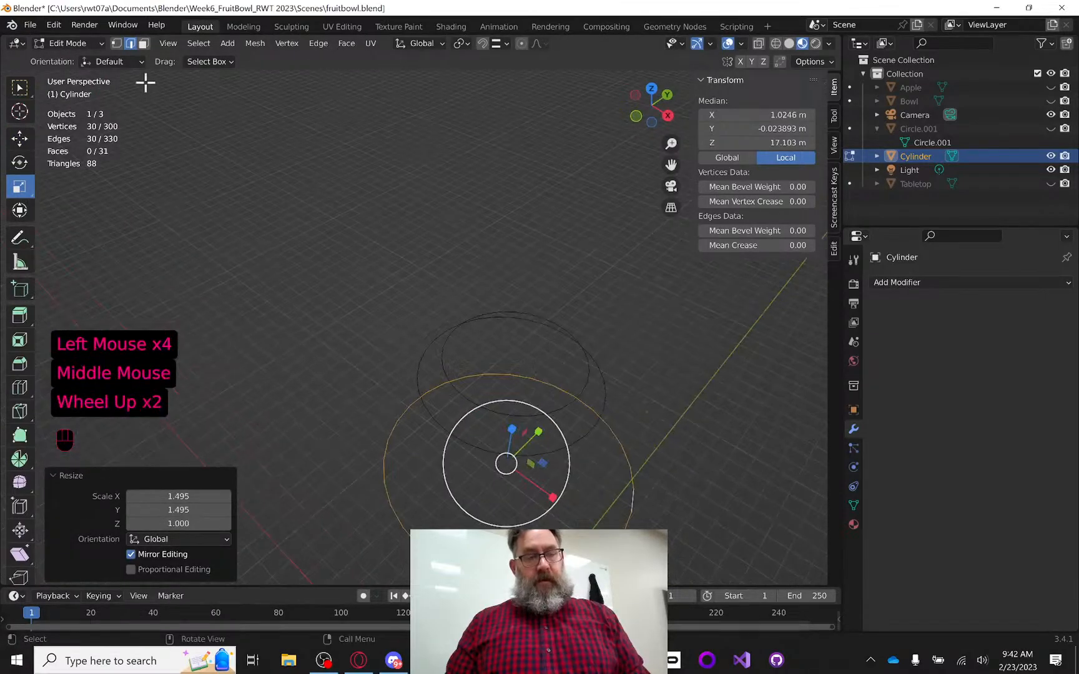
left_click(117, 44)
middle_click_drag(439, 387, 565, 437)
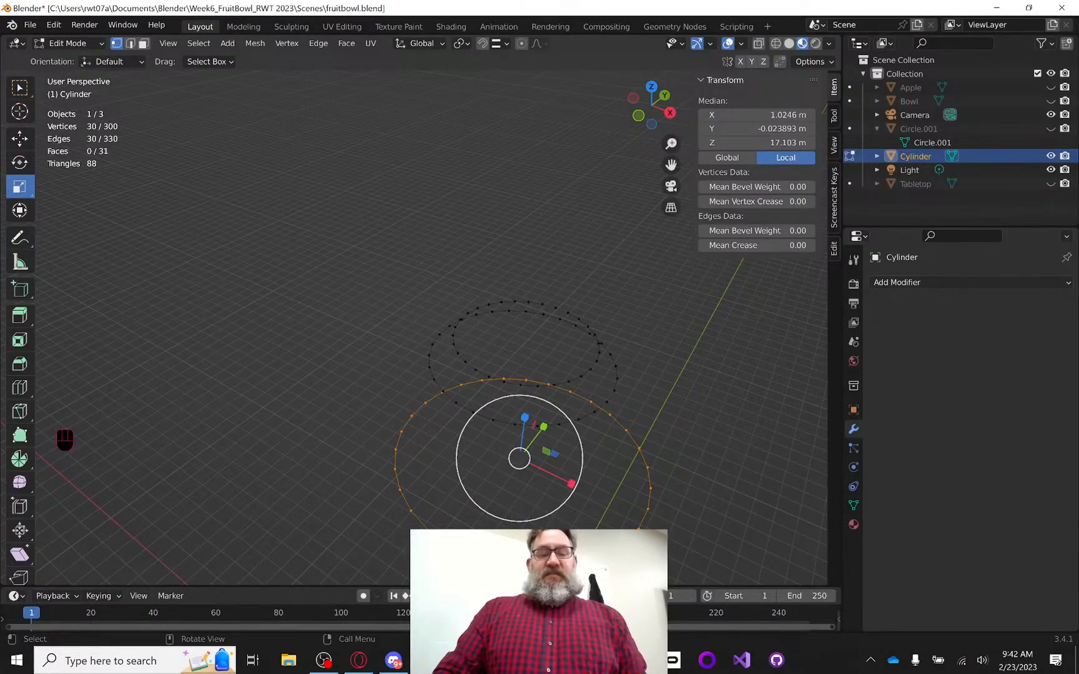
left_click(479, 560)
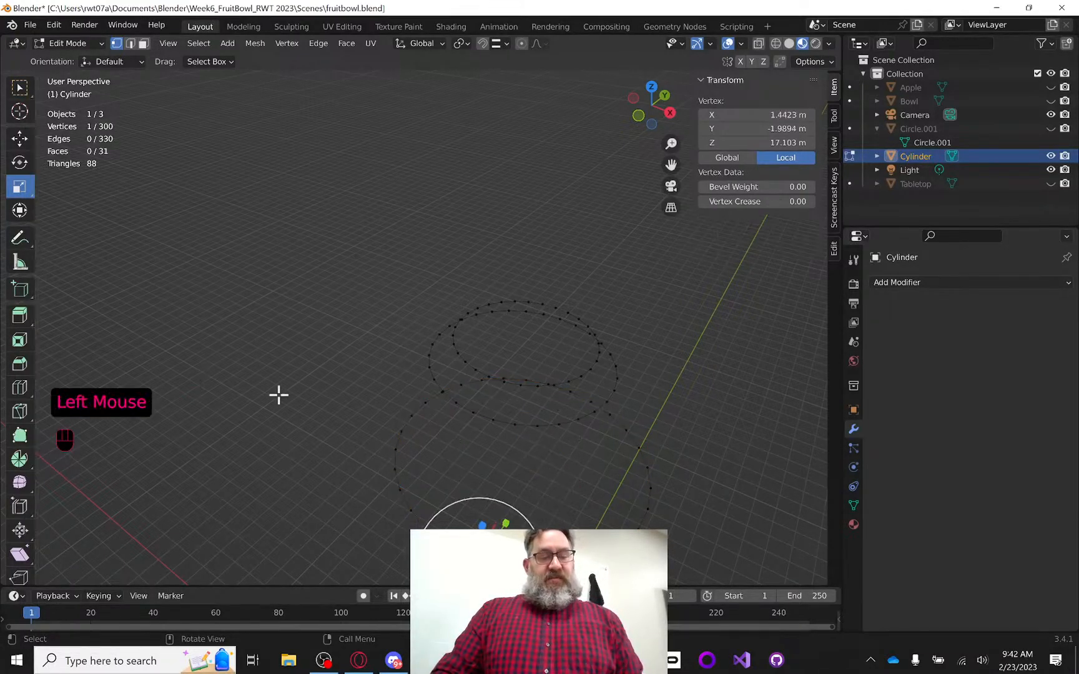
middle_click_drag(471, 392, 415, 422)
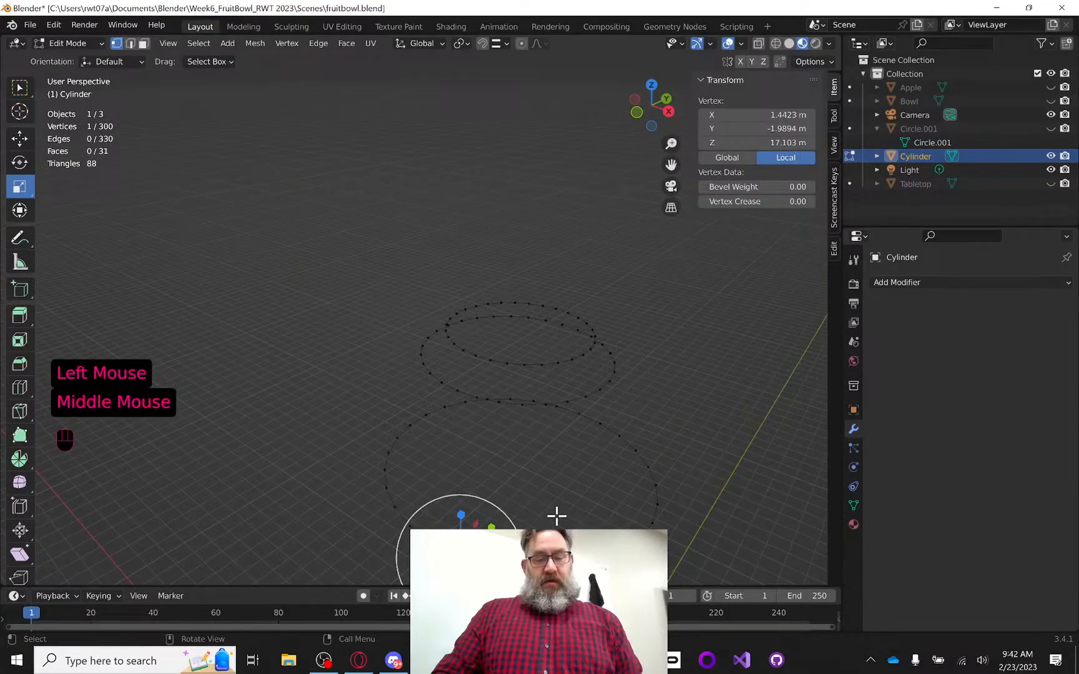
key("KP_Decimal")
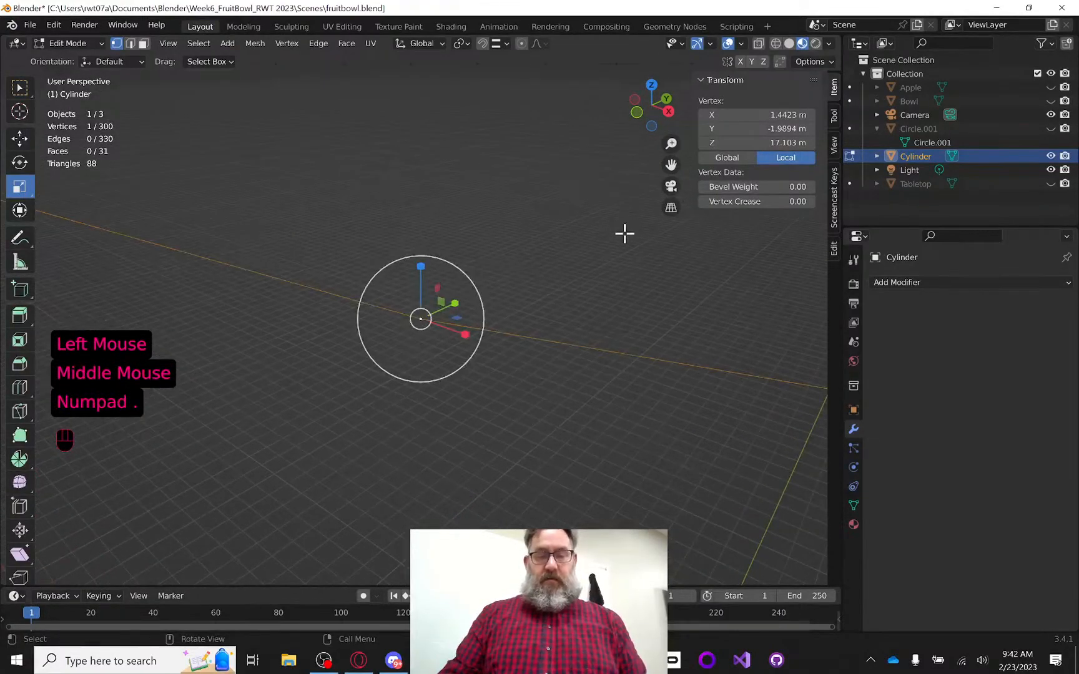
scroll(565, 306, "down", 9)
middle_click_drag(566, 306, 3, 108)
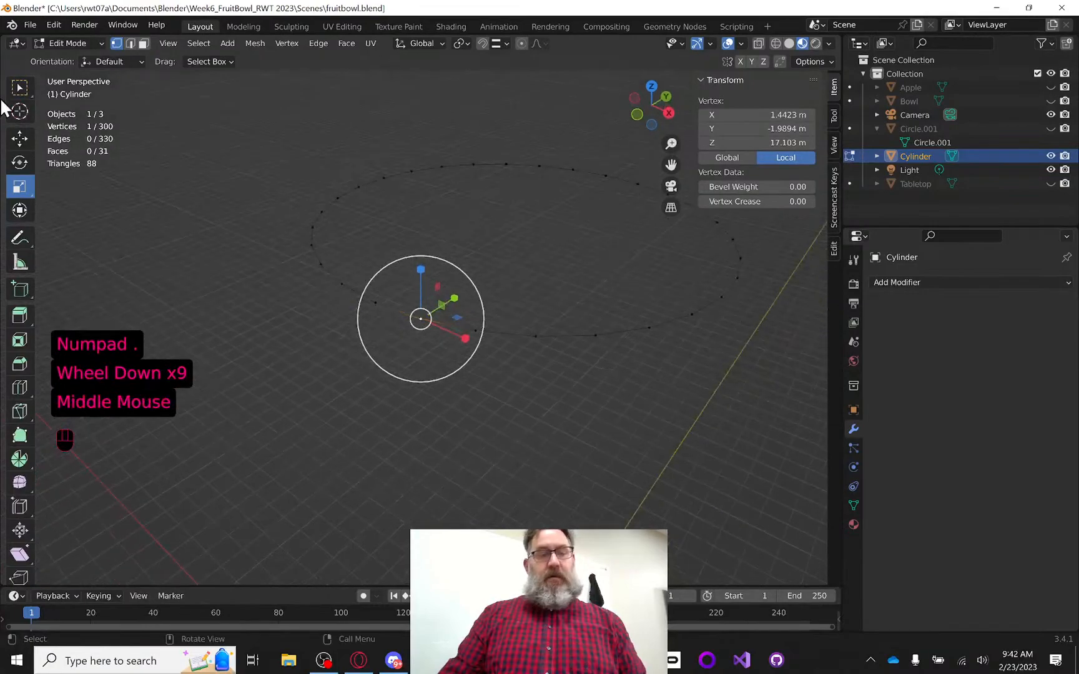
Extend the selection to five adjacent vertices on the lowest ring and scale them to about 0.247 in X and Y only
left_click(13, 88)
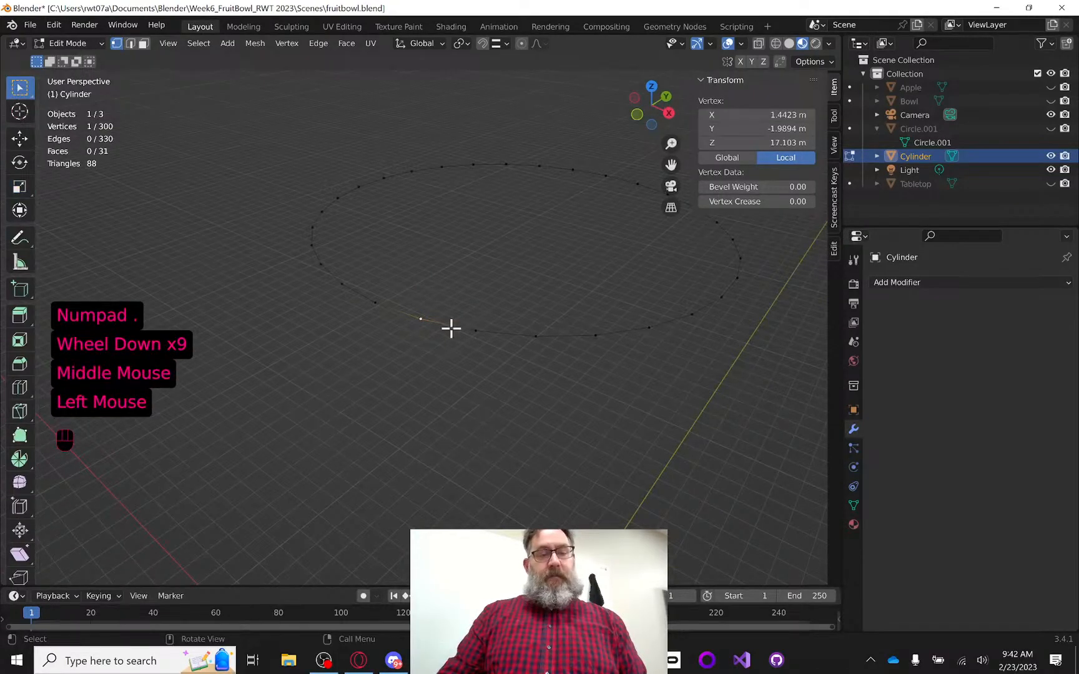
left_click(475, 331, "shift")
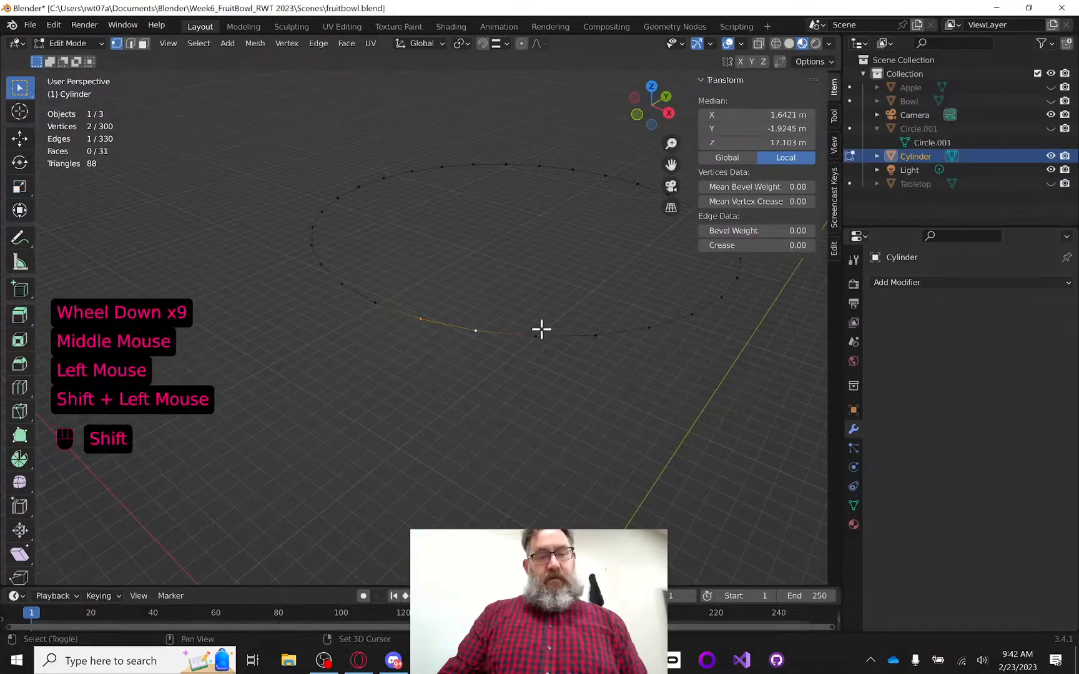
left_click(535, 337, "shift")
left_click(595, 335, "shift")
left_click(649, 327, "shift")
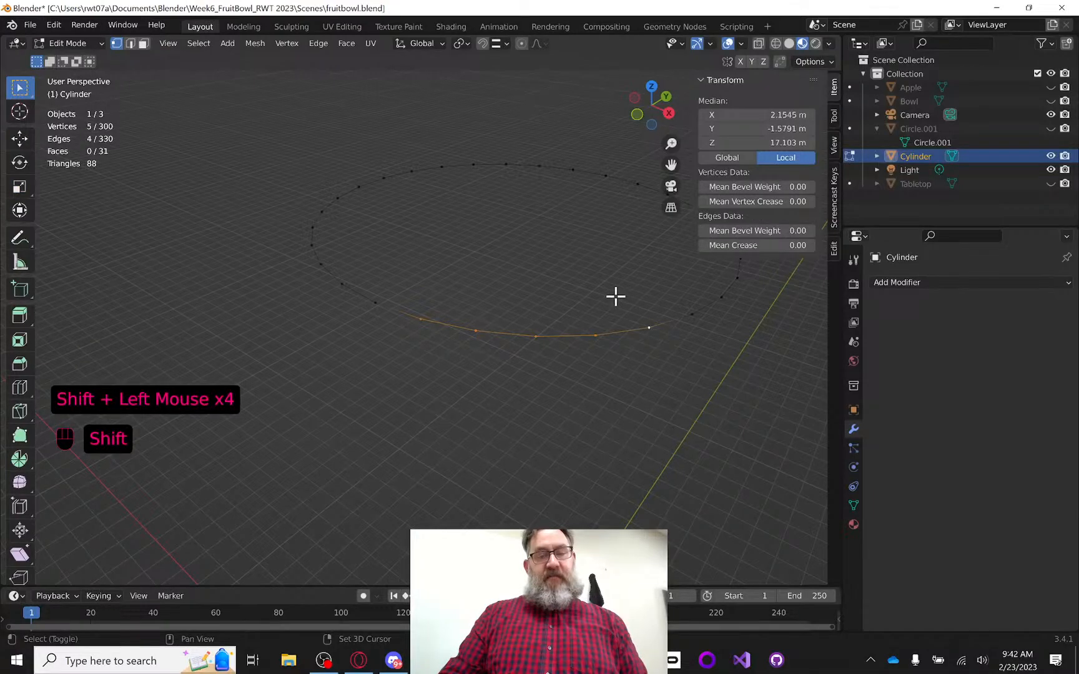
middle_click_drag(616, 296, 125, 144)
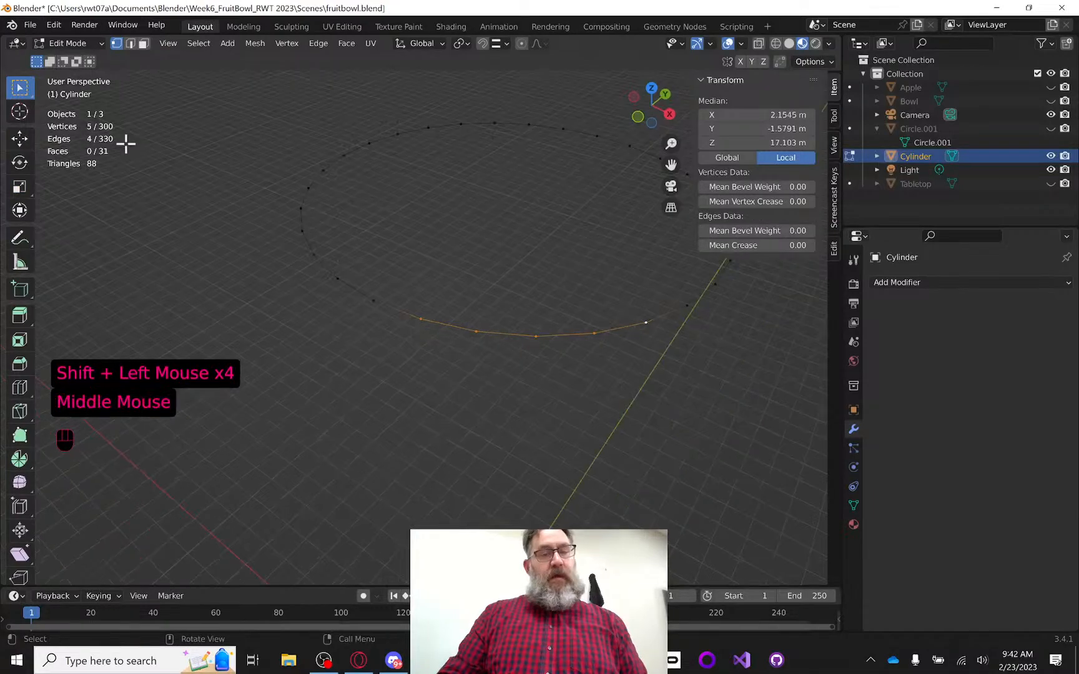
left_click(19, 186)
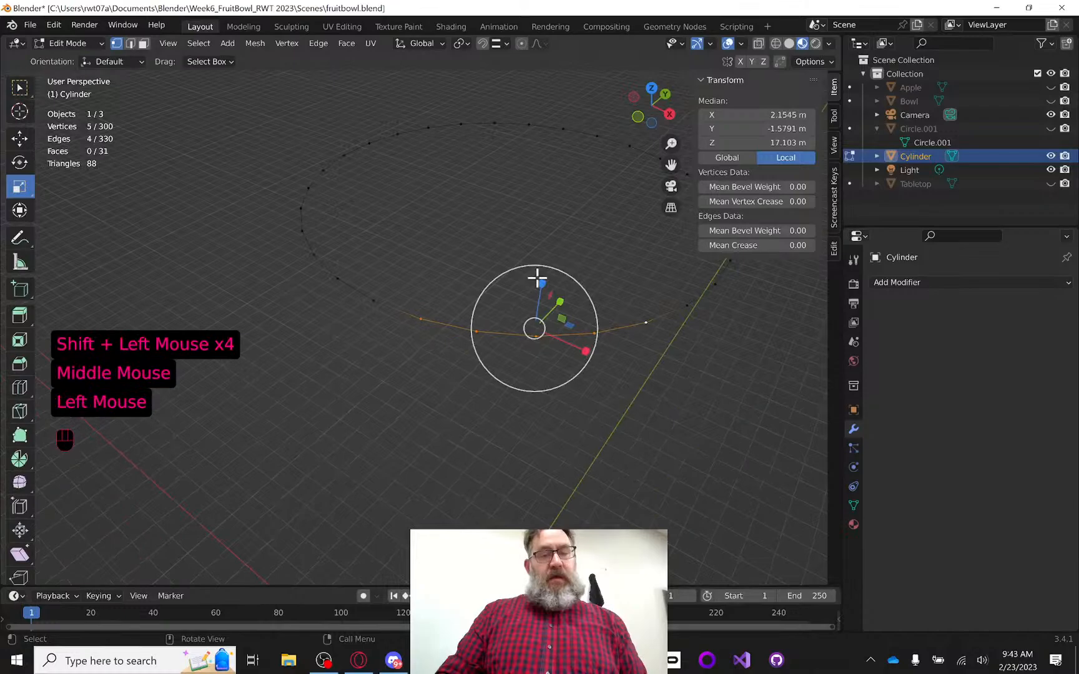
left_click_drag(537, 276, 538, 323)
Select the next five adjacent vertices of the lowest ring, beside the first tightened cluster
middle_click_drag(462, 302, 420, 317)
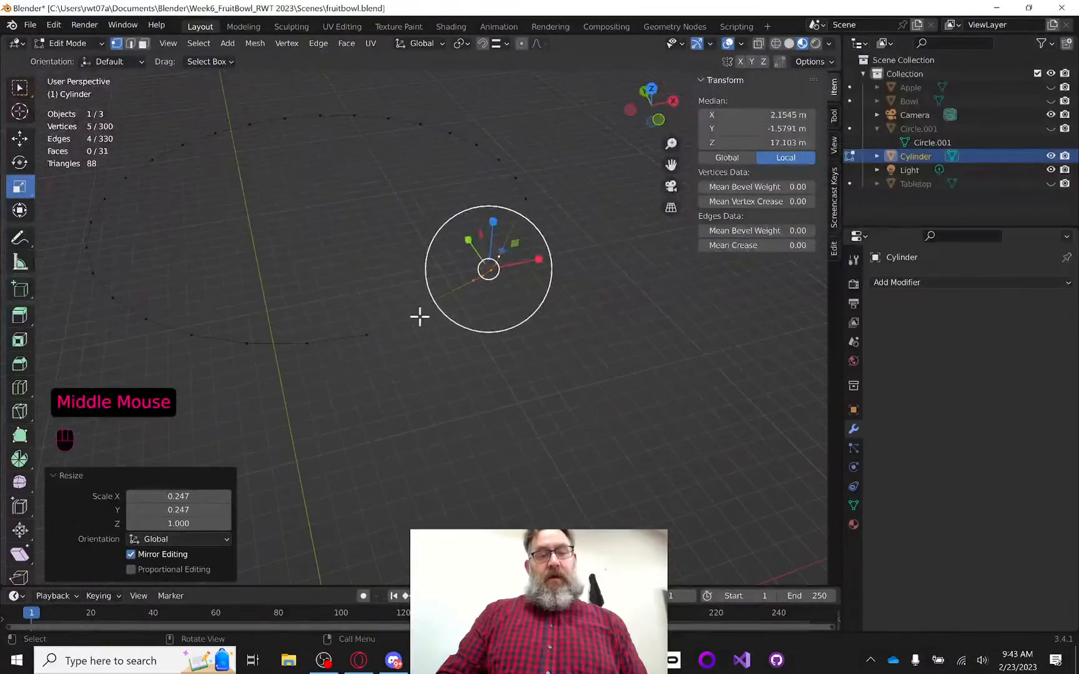
left_click(364, 334)
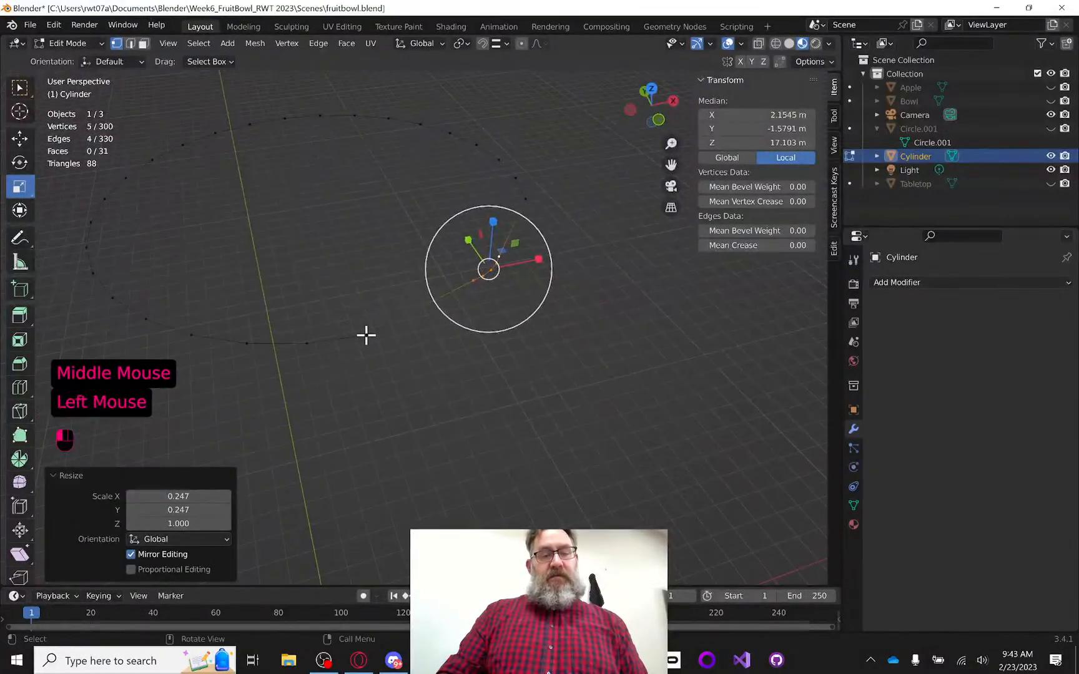
left_click(306, 344, "shift")
left_click(247, 344, "shift")
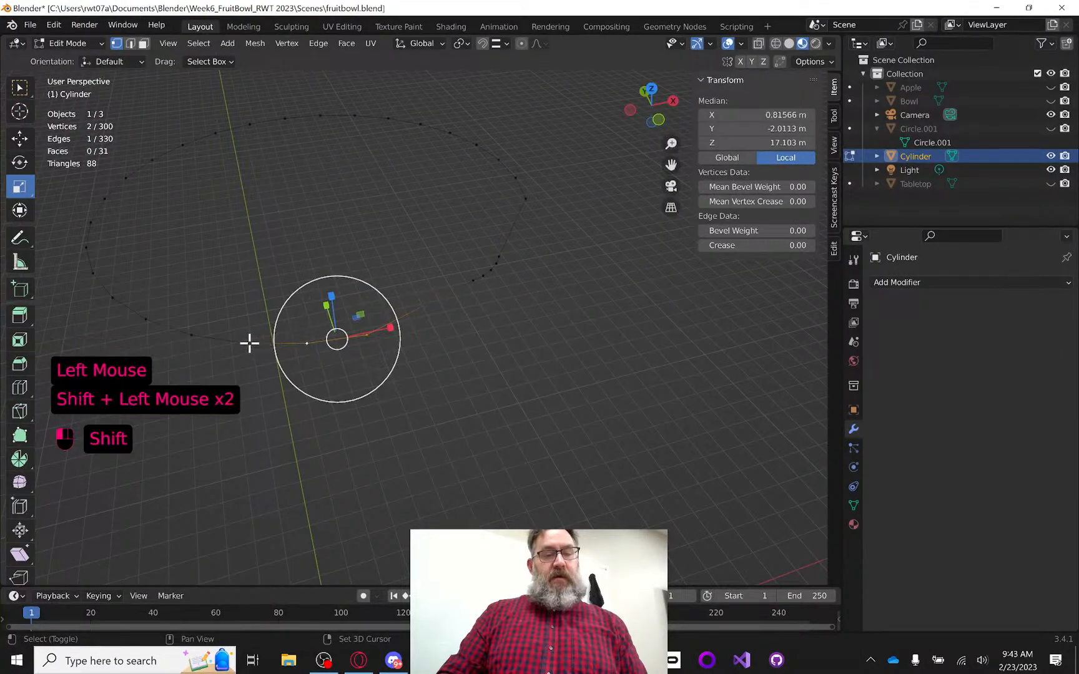
left_click(190, 332, "shift")
left_click(144, 320, "shift")
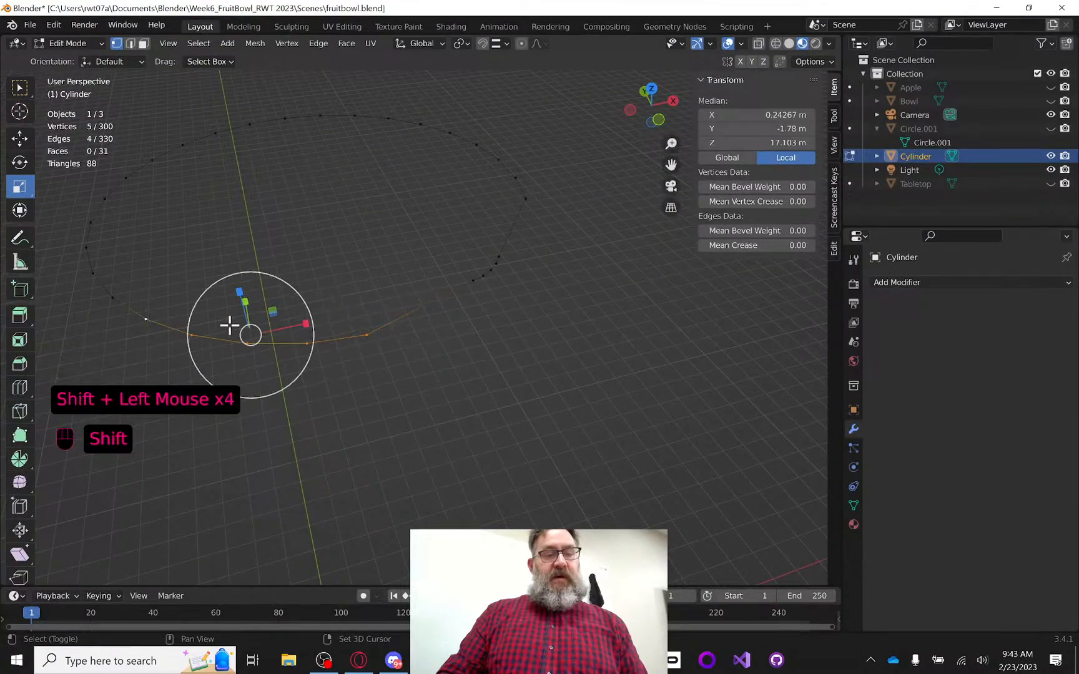
middle_click_drag(438, 311, 403, 337)
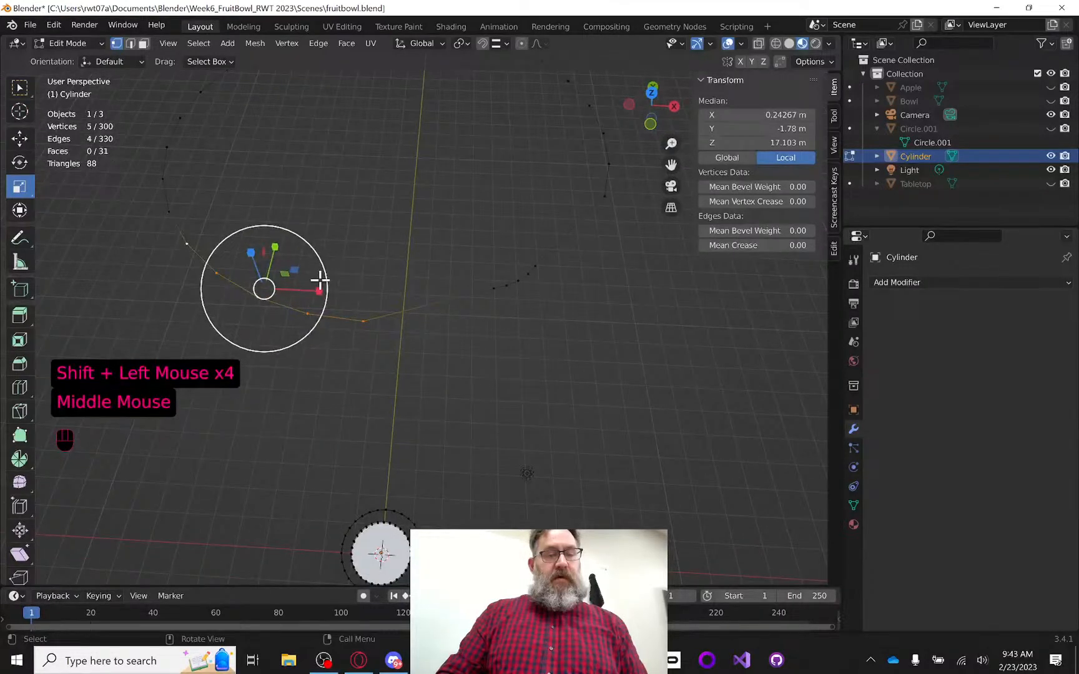
left_click_drag(293, 265, 270, 289)
key("ctrl+z")
key("ctrl+z")
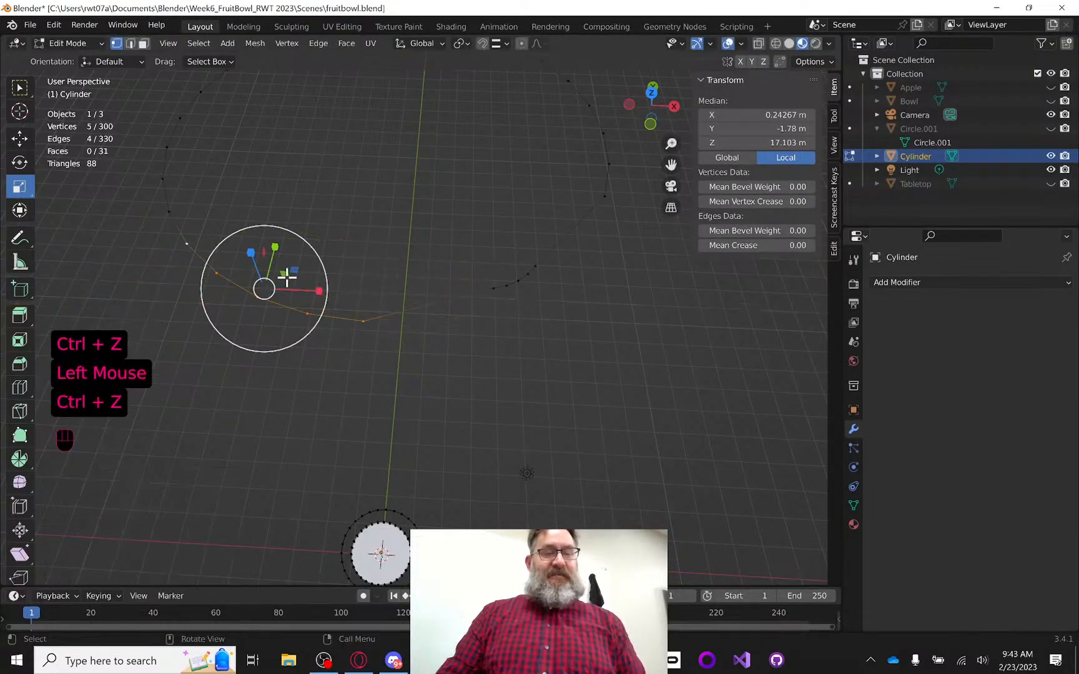
Scale the second group of five vertices uniformly to about 0.156
left_click(263, 289)
left_click_drag(262, 289, 265, 287)
Select the following five adjacent vertices of the lowest ring, just past the second cluster
middle_click_drag(329, 234, 379, 241)
scroll(378, 244, "down", 2)
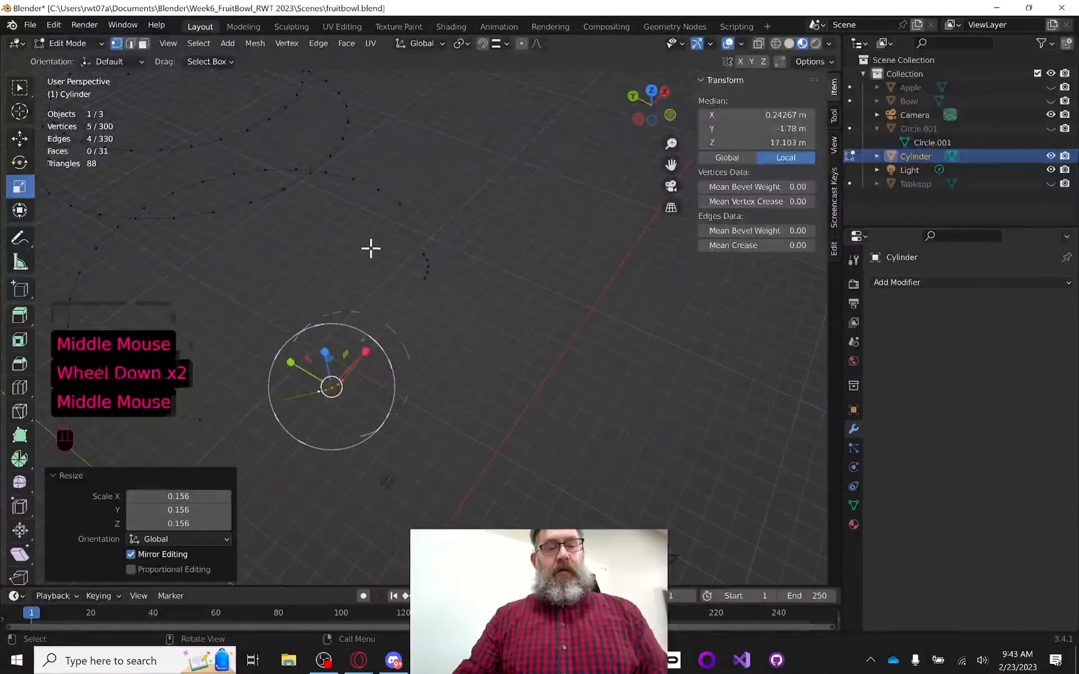
scroll(369, 248, "down", 2)
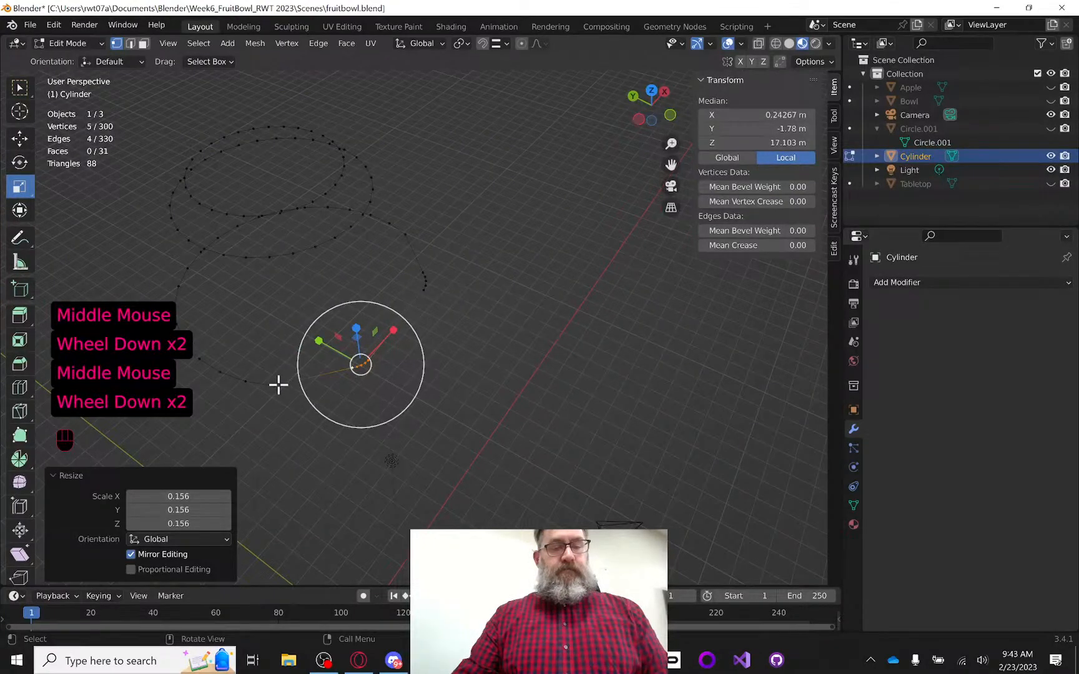
middle_click_drag(293, 321, 409, 286, "shift")
scroll(414, 307, "up", 1)
scroll(414, 307, "up", 2)
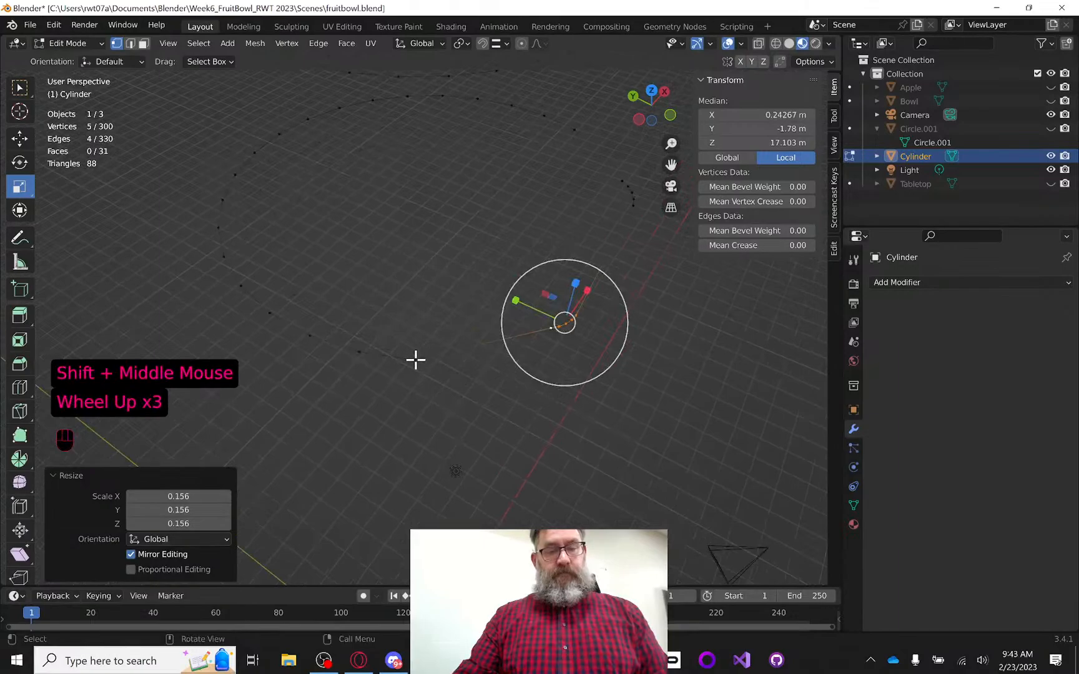
left_click(415, 359)
left_click(358, 352, "shift")
left_click(306, 335, "shift")
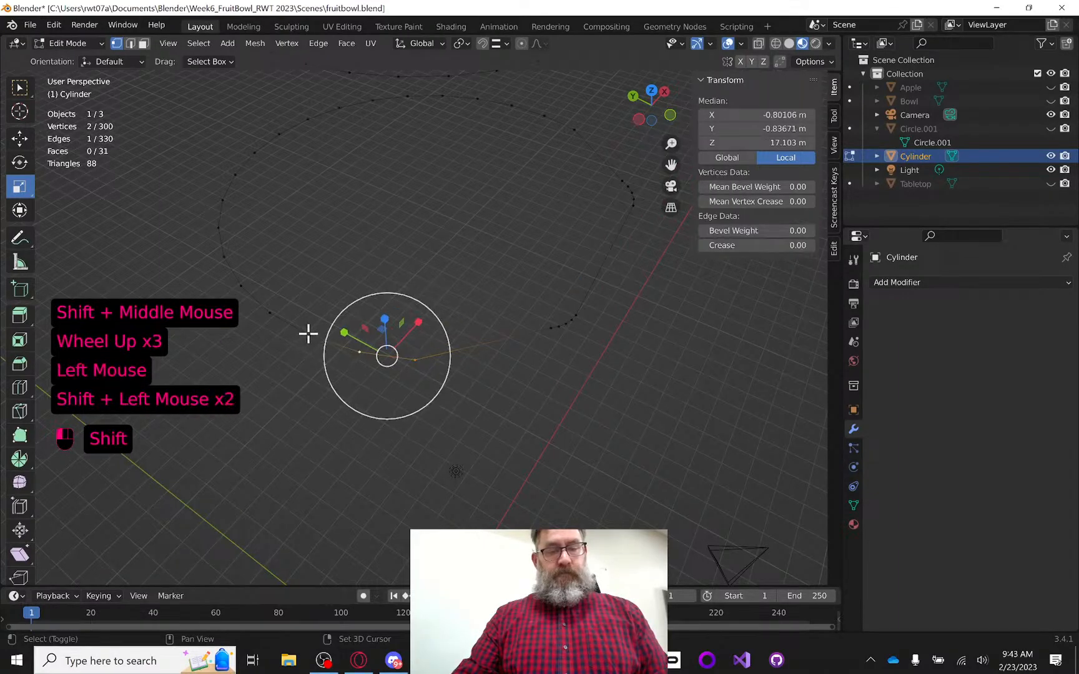
left_click(263, 307, "shift")
left_click(242, 285, "shift")
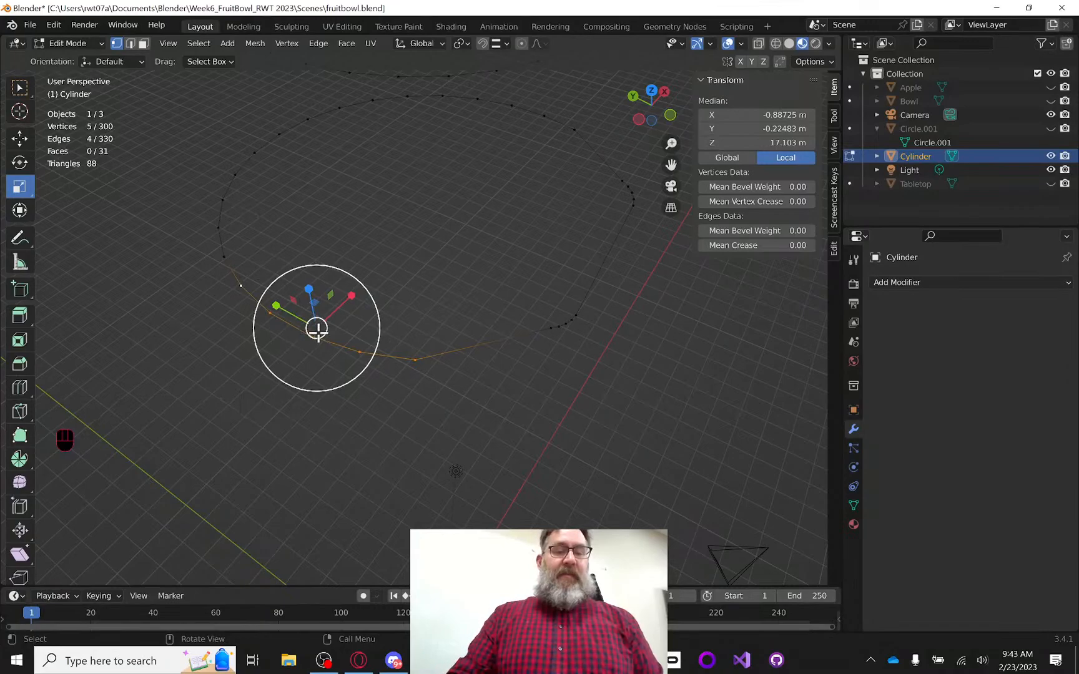
left_click(316, 327)
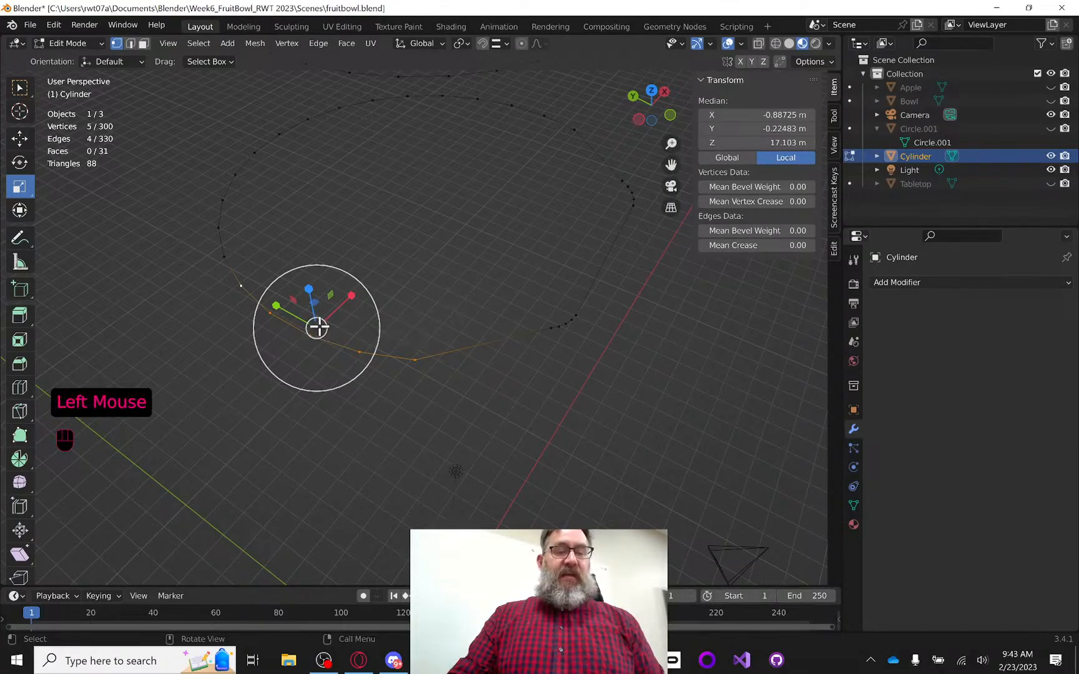
left_click_drag(316, 327, 318, 327)
key("ctrl+z")
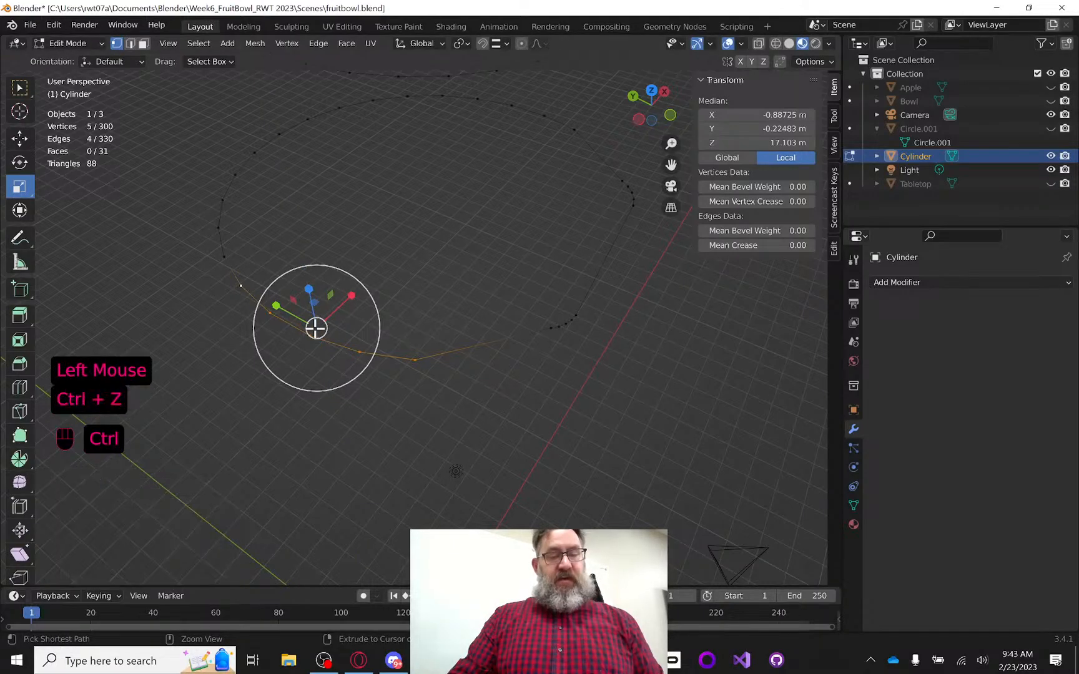
Scale the third group of five vertices uniformly by about 0.262, and again by about 0.667
key("s")
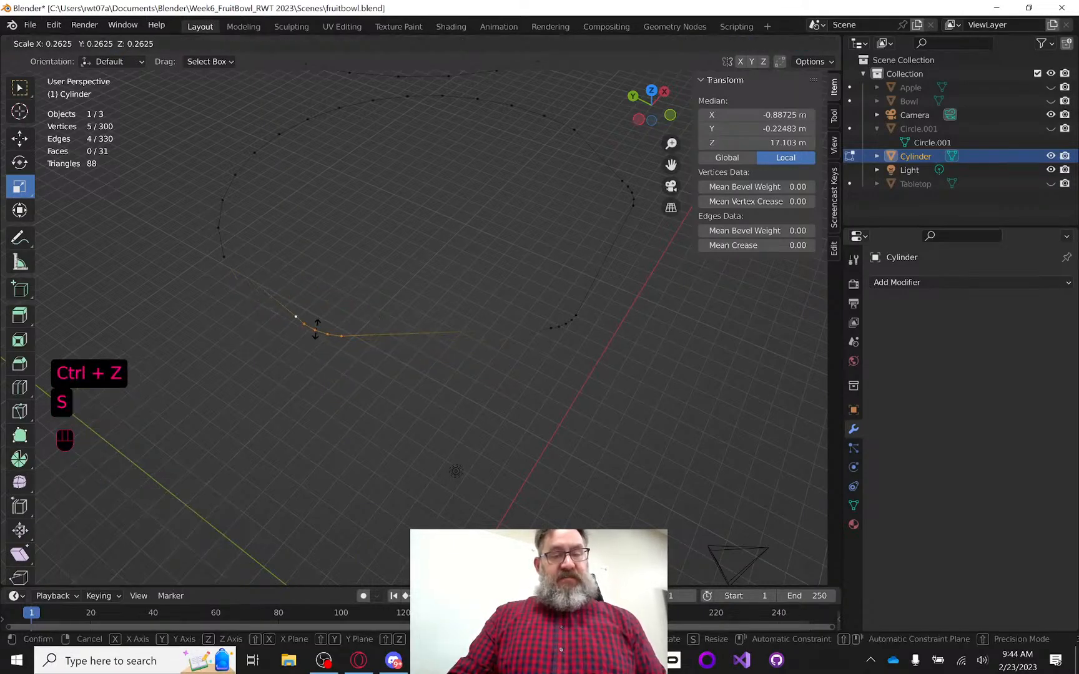
left_click(316, 327)
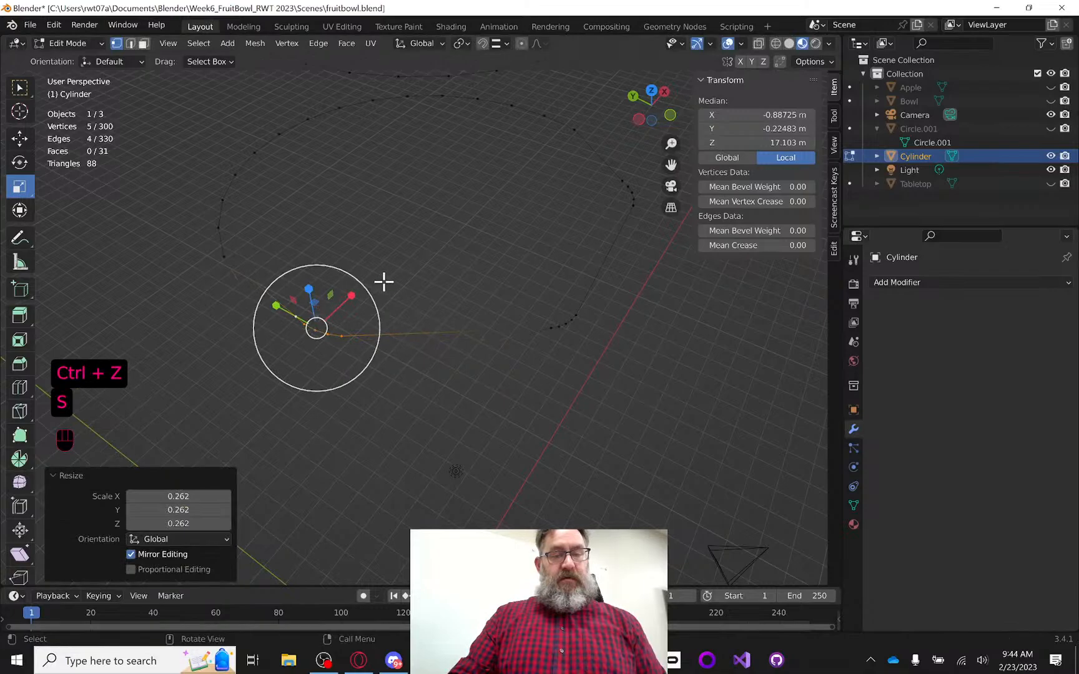
key("s")
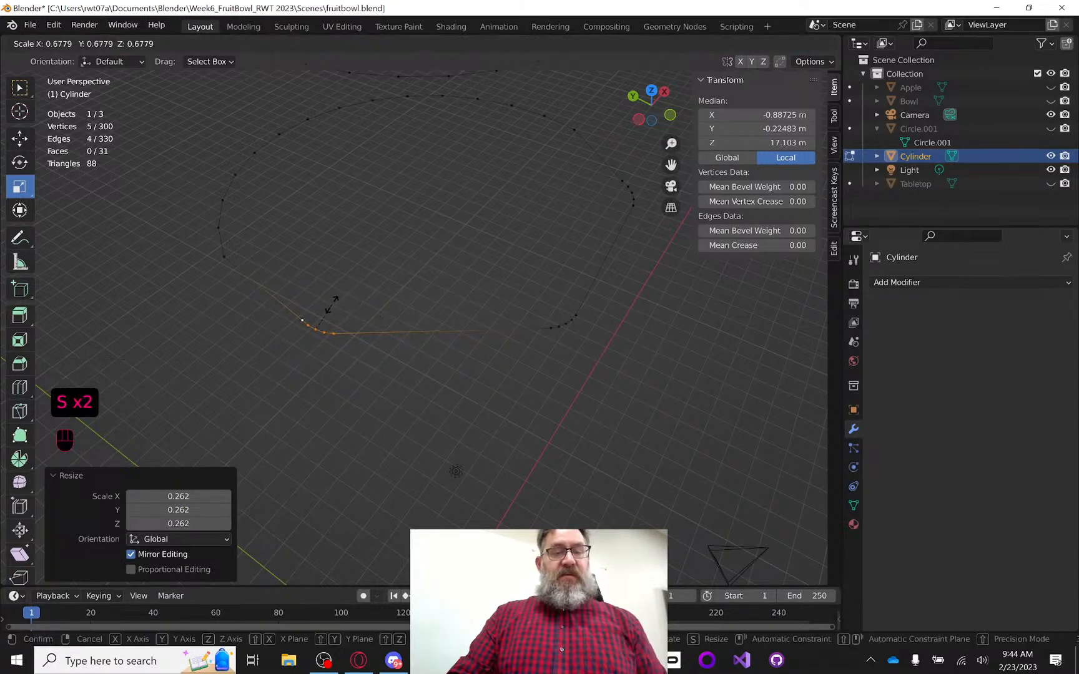
left_click(331, 304)
Select the fourth group of five adjacent vertices of the lowest ring and scale it uniformly to about 0.163
middle_click_drag(331, 300, 380, 284)
scroll(331, 293, "down", 1)
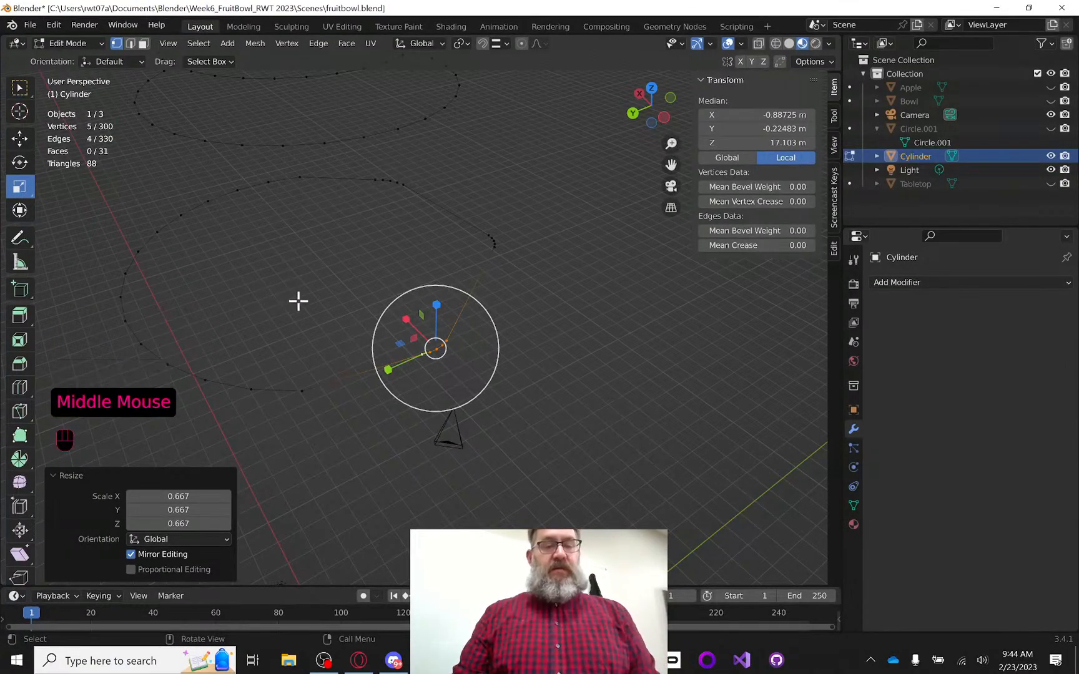
left_click(301, 390)
middle_click_drag(311, 339, 289, 392)
left_click(273, 396, "shift")
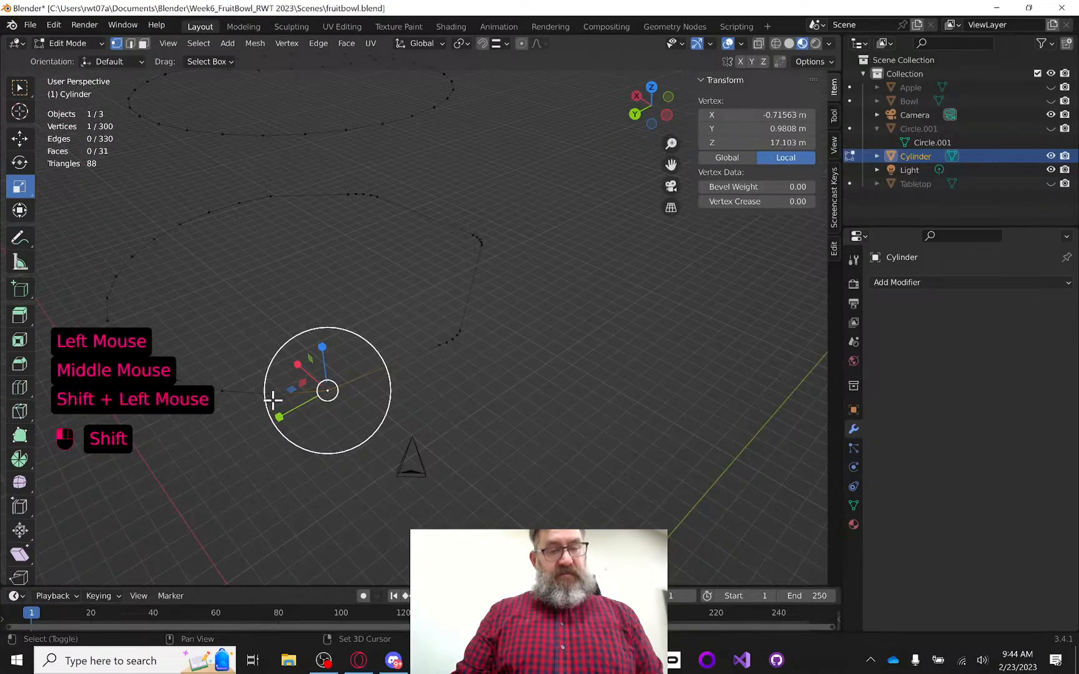
left_click(223, 392, "shift")
left_click(185, 379, "shift")
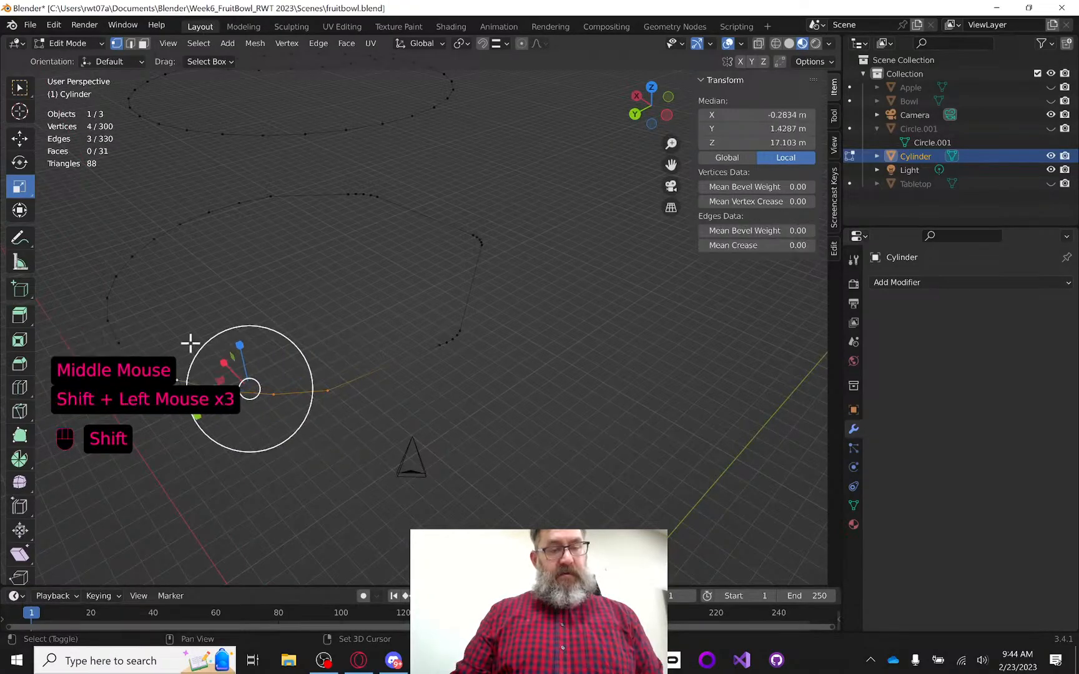
middle_click_drag(188, 344, 213, 485)
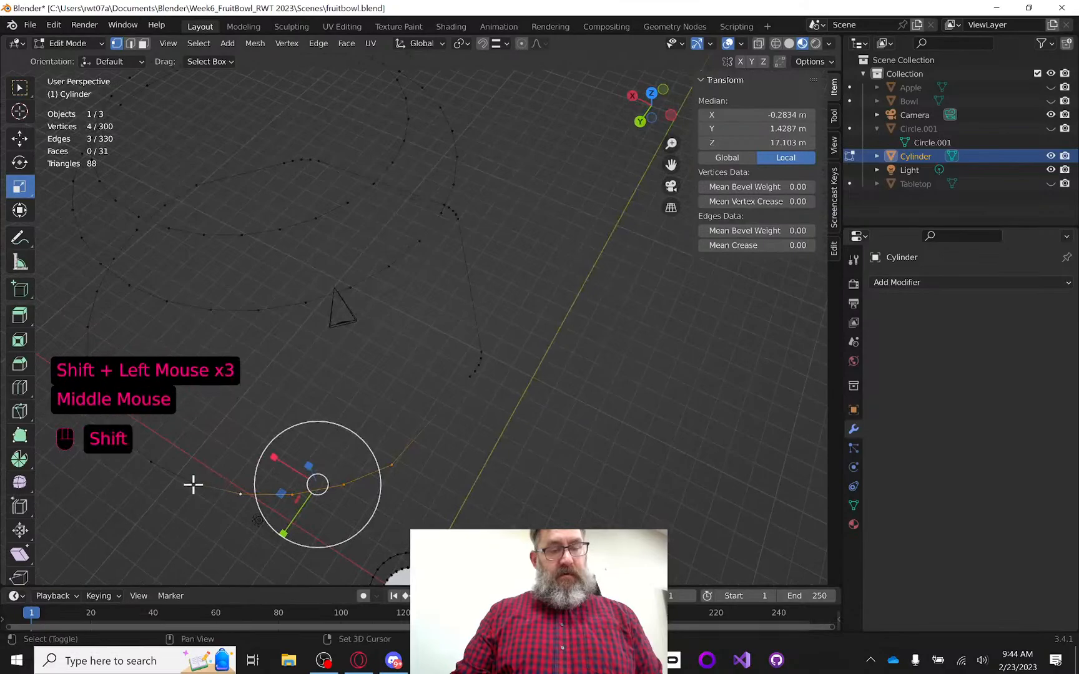
left_click(192, 483, "shift")
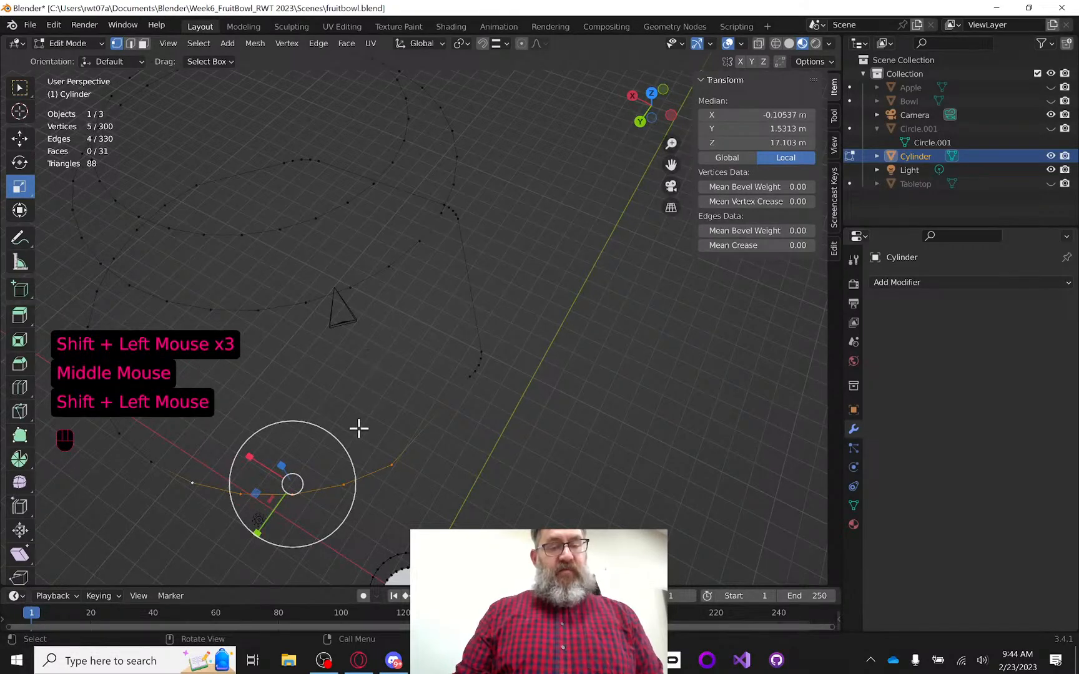
key("s")
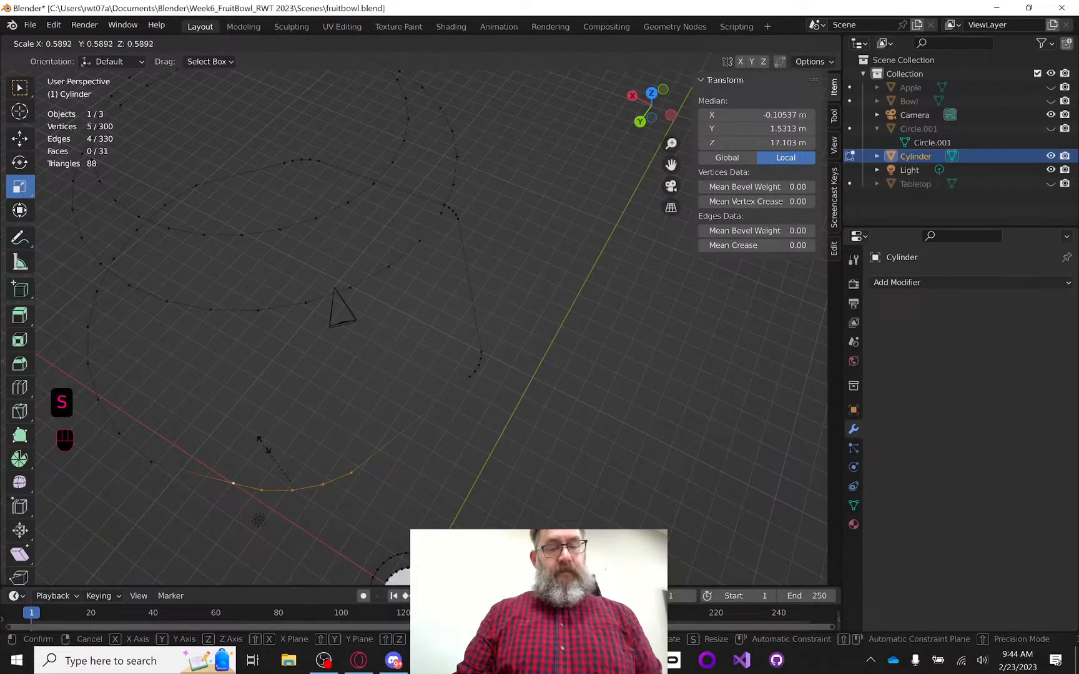
left_click(284, 472)
Select the fifth group of five adjacent vertices of the lowest ring and scale it uniformly to about 0.169
middle_click_drag(320, 427, 414, 397)
scroll(397, 388, "down", 2)
scroll(416, 396, "down", 1)
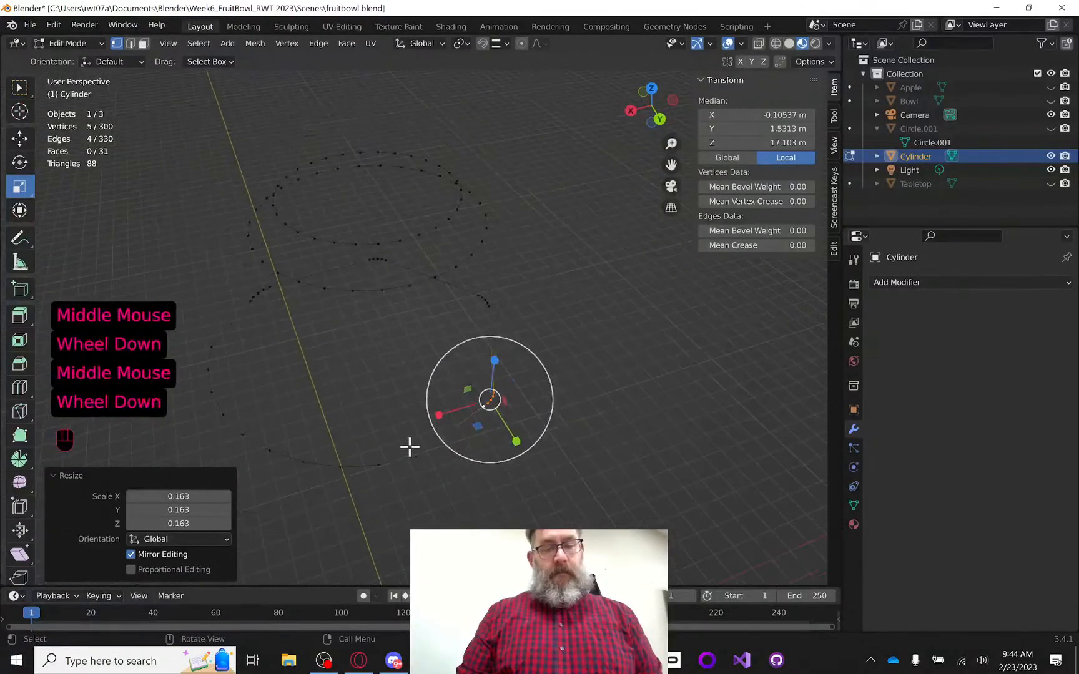
left_click(414, 459)
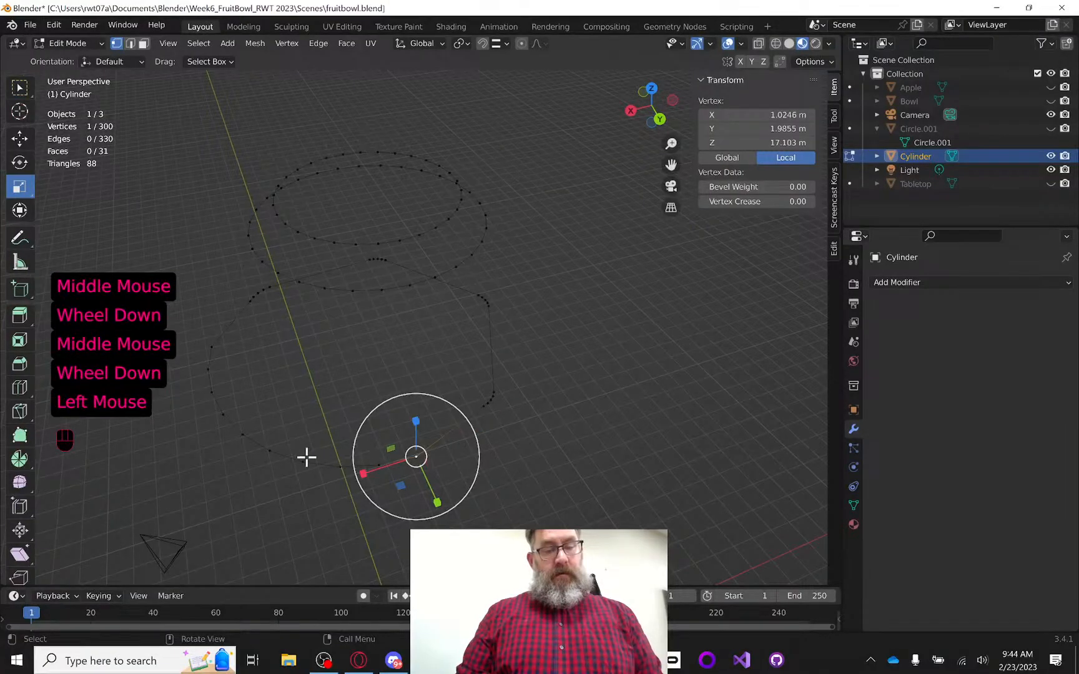
left_click(273, 453)
left_click(337, 465, "shift")
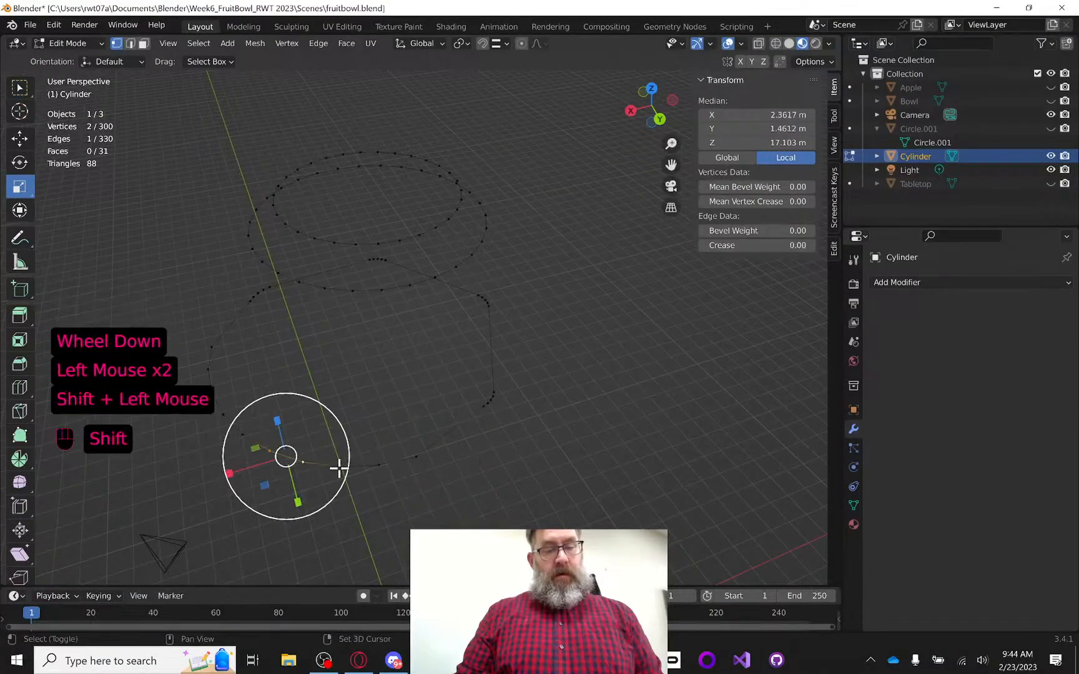
left_click(374, 466, "shift")
left_click(378, 466, "shift")
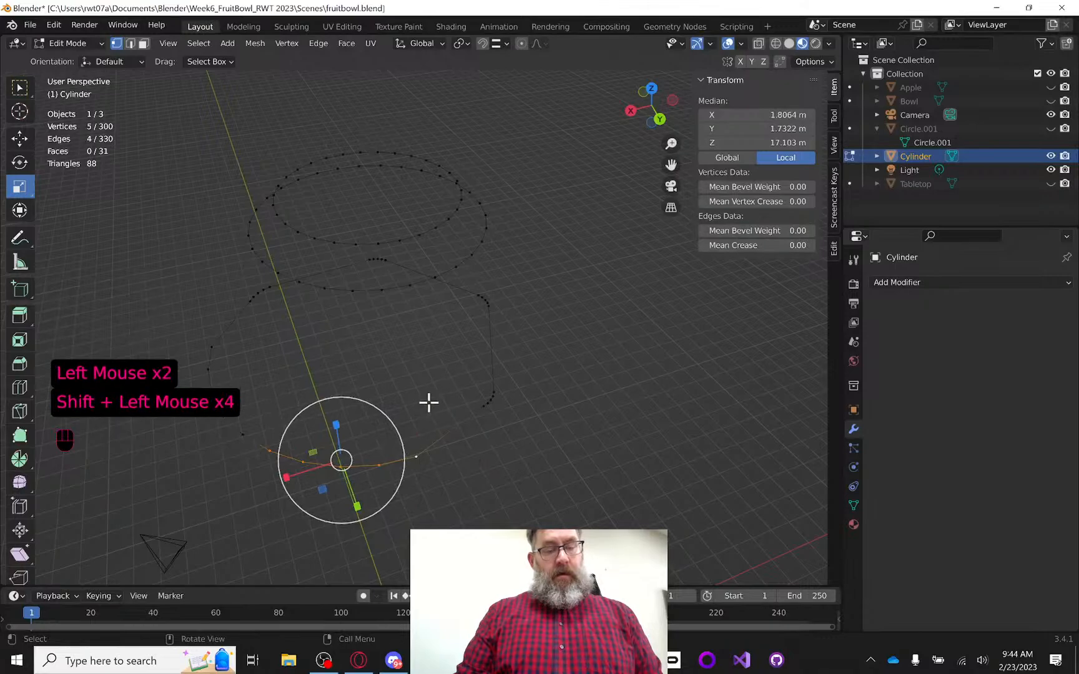
key("s")
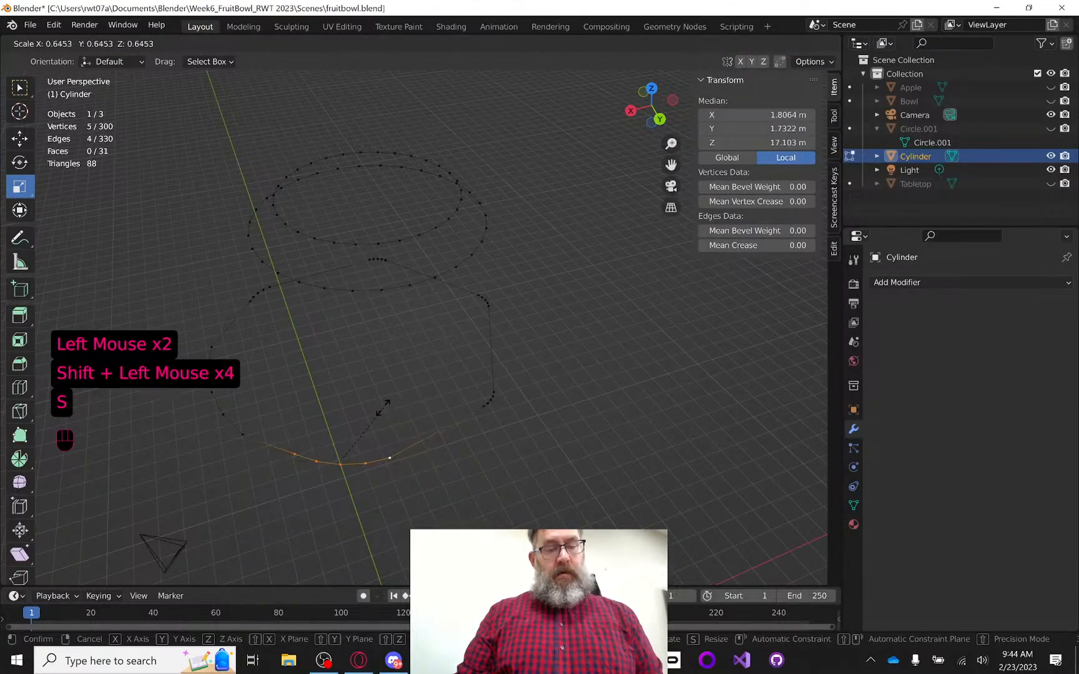
left_click(348, 443)
Select the last five loosely spaced vertices of the lowest ring and scale them uniformly to about 0.208
middle_click_drag(342, 427, 379, 412)
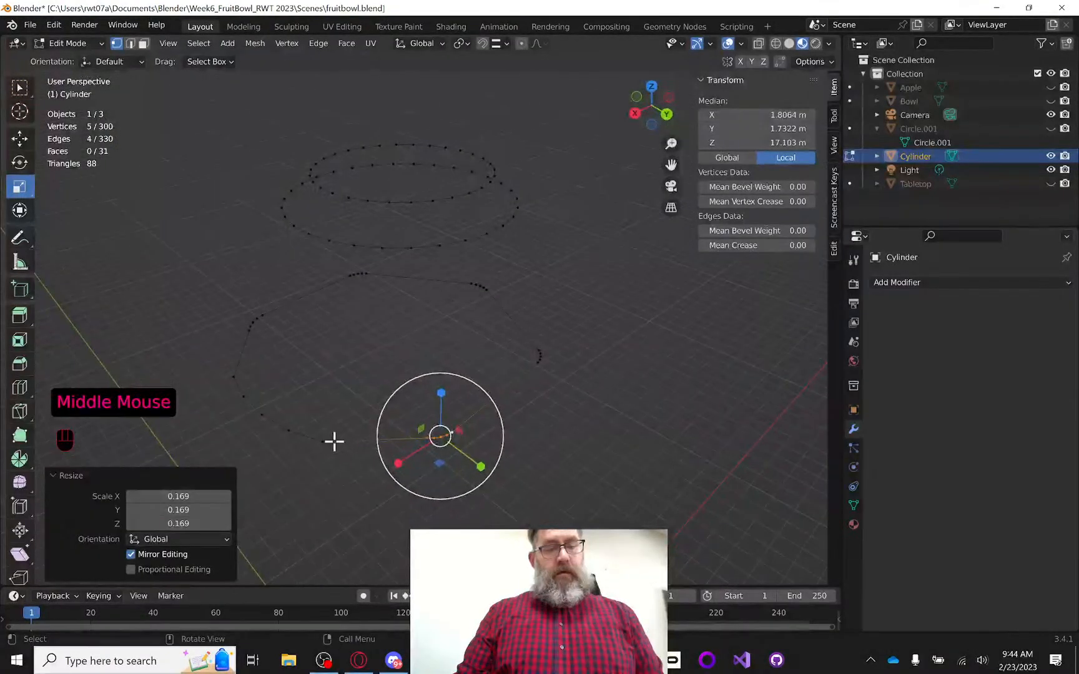
left_click(233, 382)
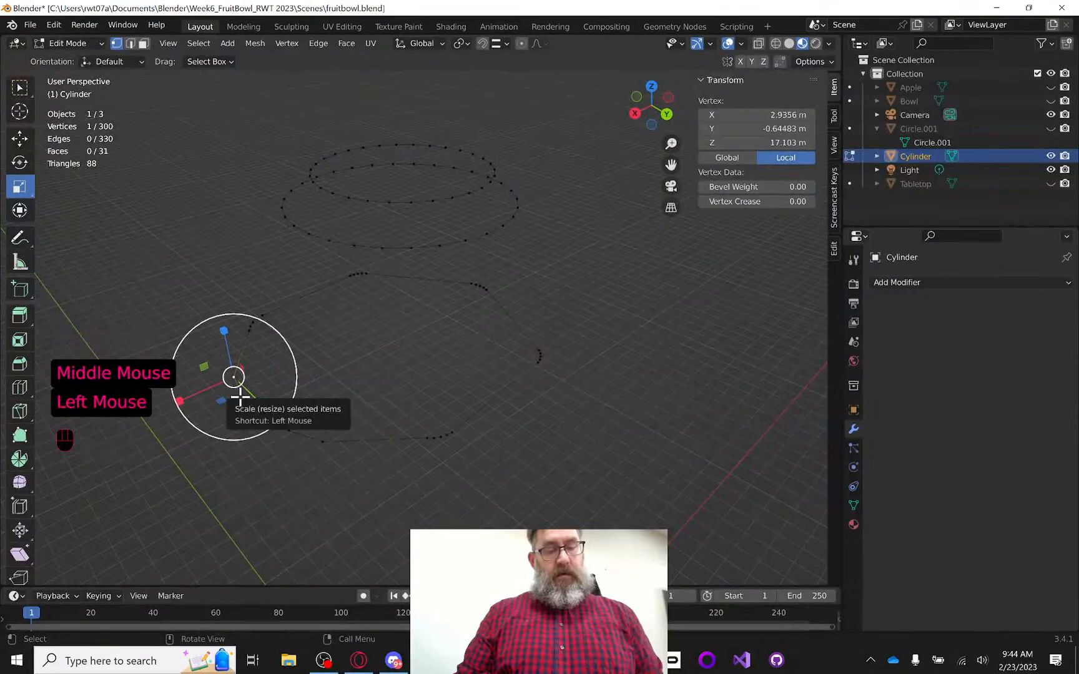
left_click(243, 394, "shift")
left_click(284, 429, "shift")
left_click(286, 435, "shift")
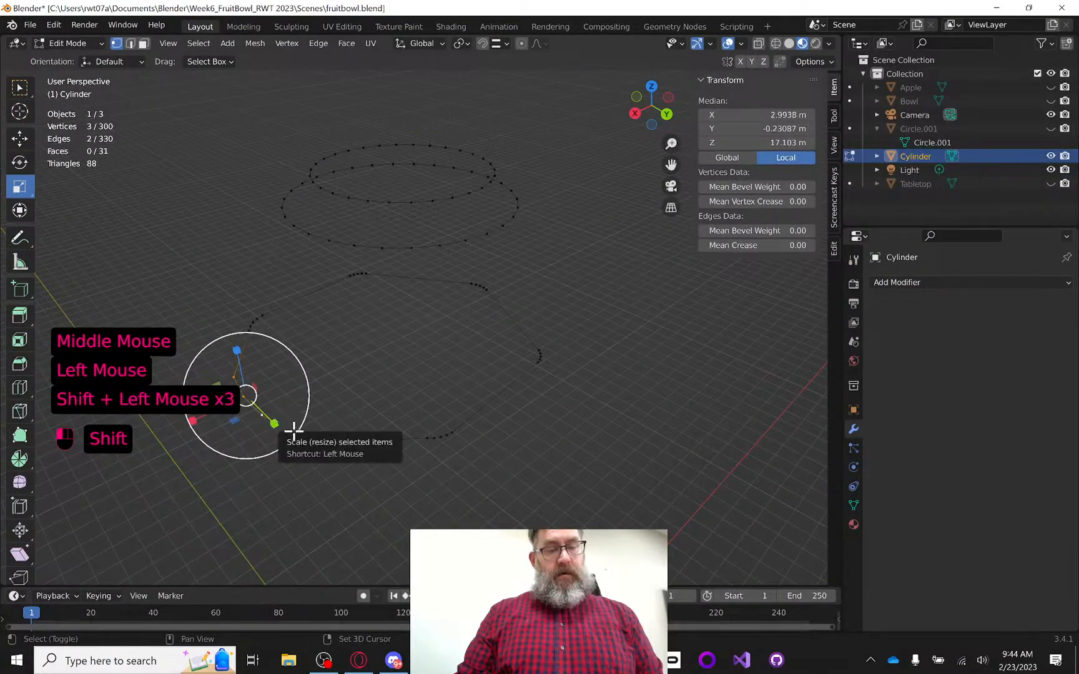
left_click(325, 444, "shift")
middle_click_drag(366, 392, 378, 402)
key("s")
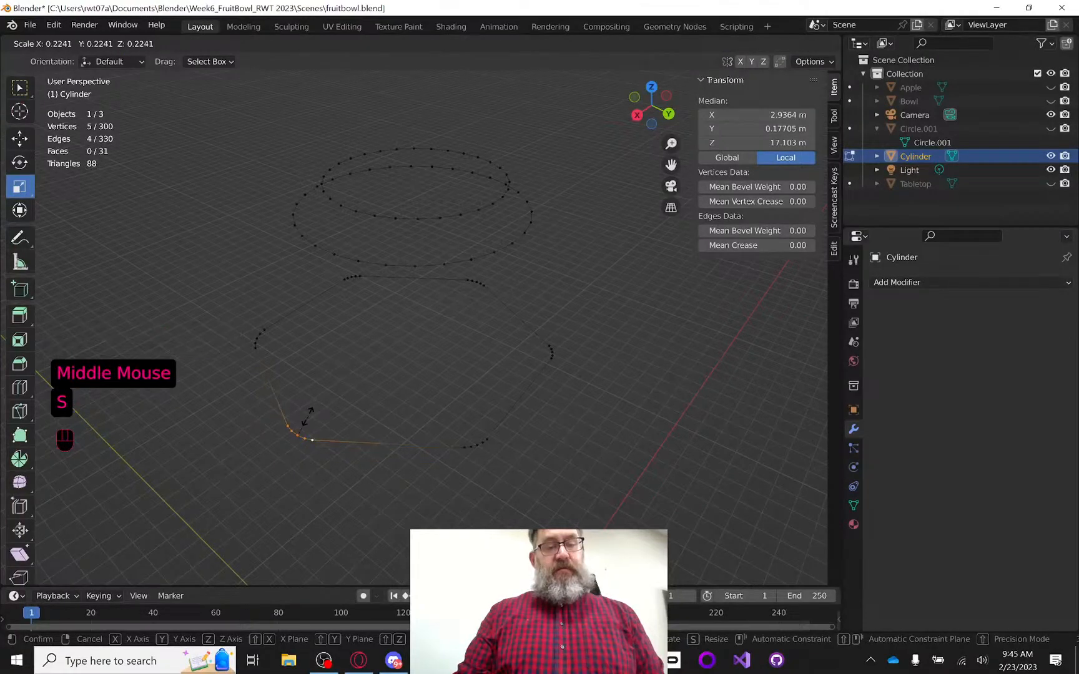
left_click(305, 417)
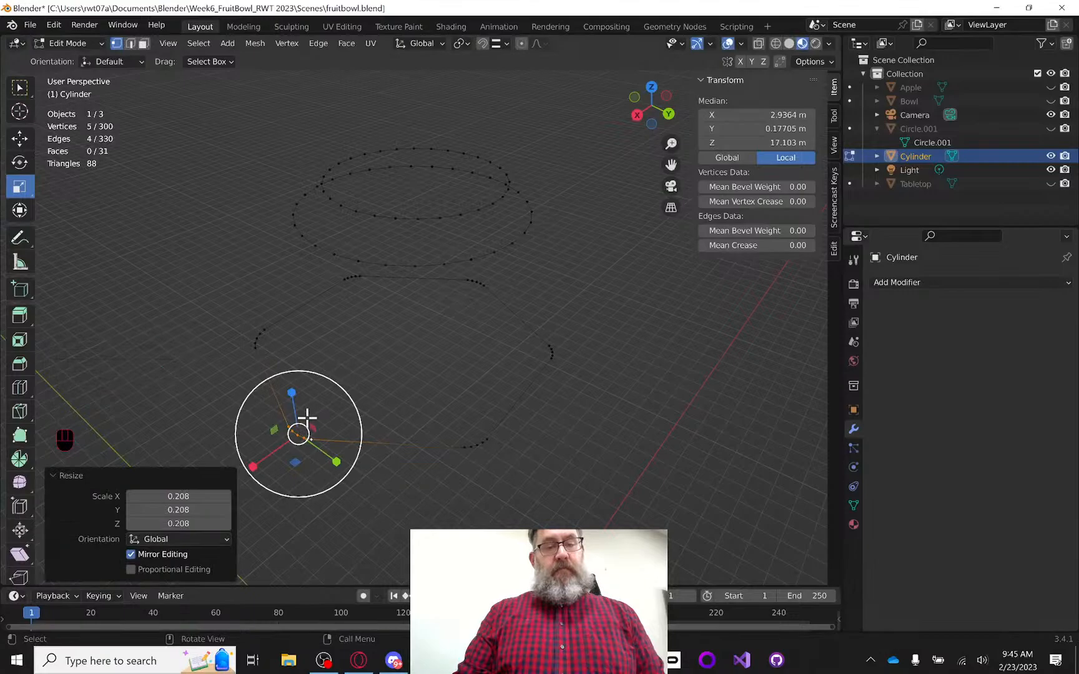
Switch to edge selection and select the entire rounded hexagonal ring through its linked geometry
middle_click_drag(306, 417, 470, 359)
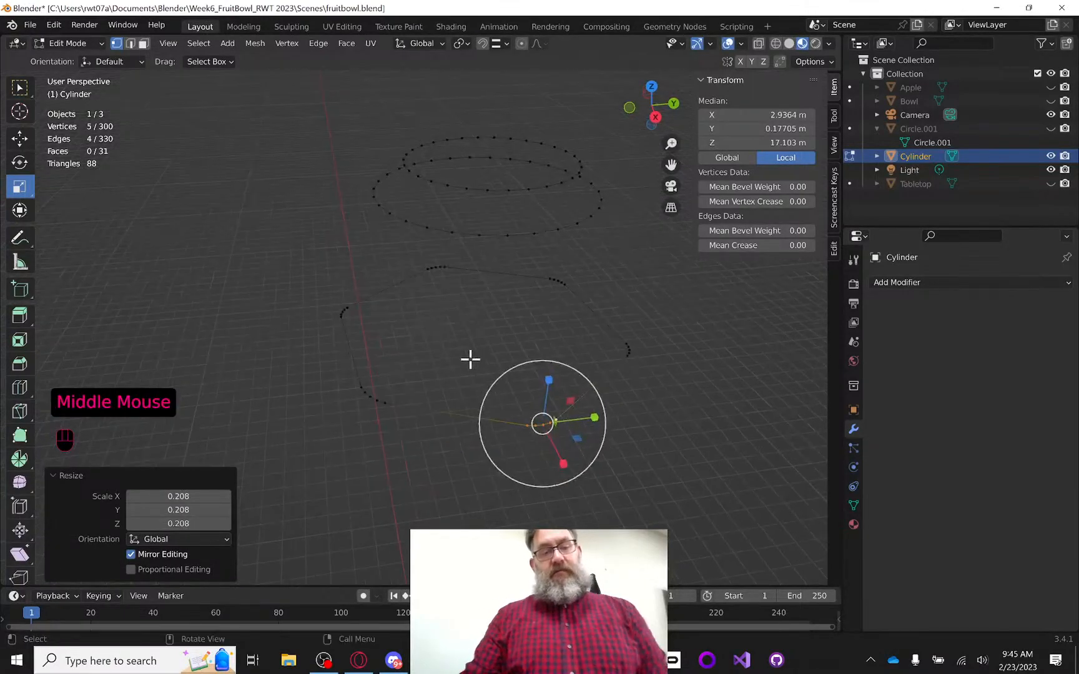
mouse_move(580, 300)
middle_mouse_down()
mouse_move(624, 296)
mouse_move(638, 277)
mouse_move(561, 294)
mouse_move(575, 292)
middle_mouse_up()
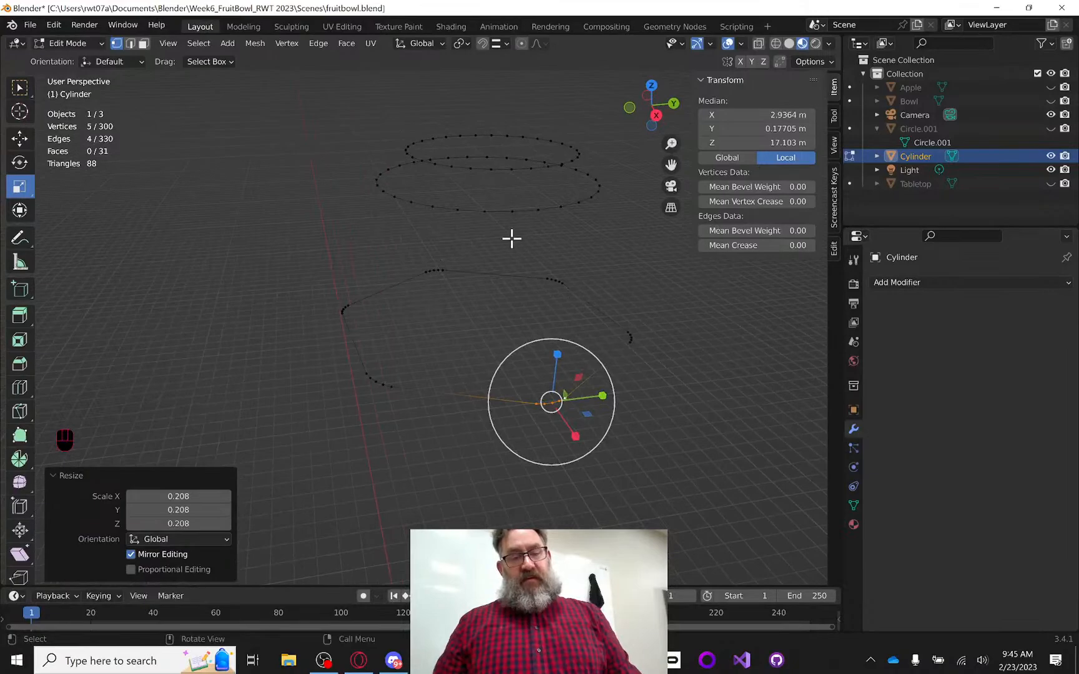
middle_click_drag(511, 274, 563, 292)
key("Tab")
key("Tab")
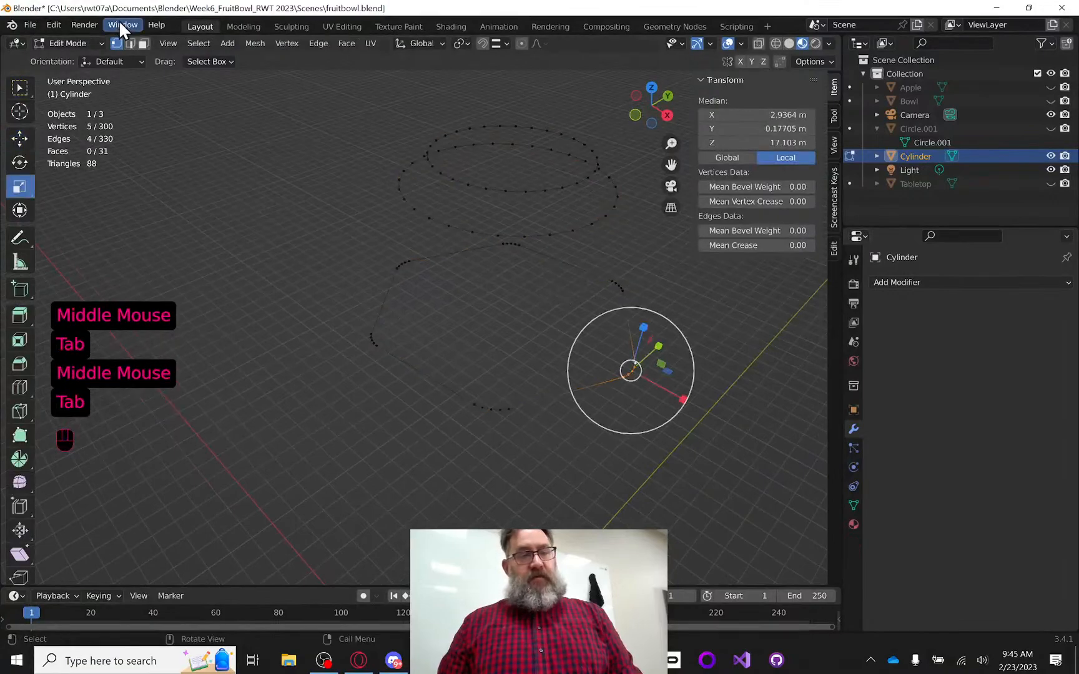
left_click(130, 43)
left_click(395, 282)
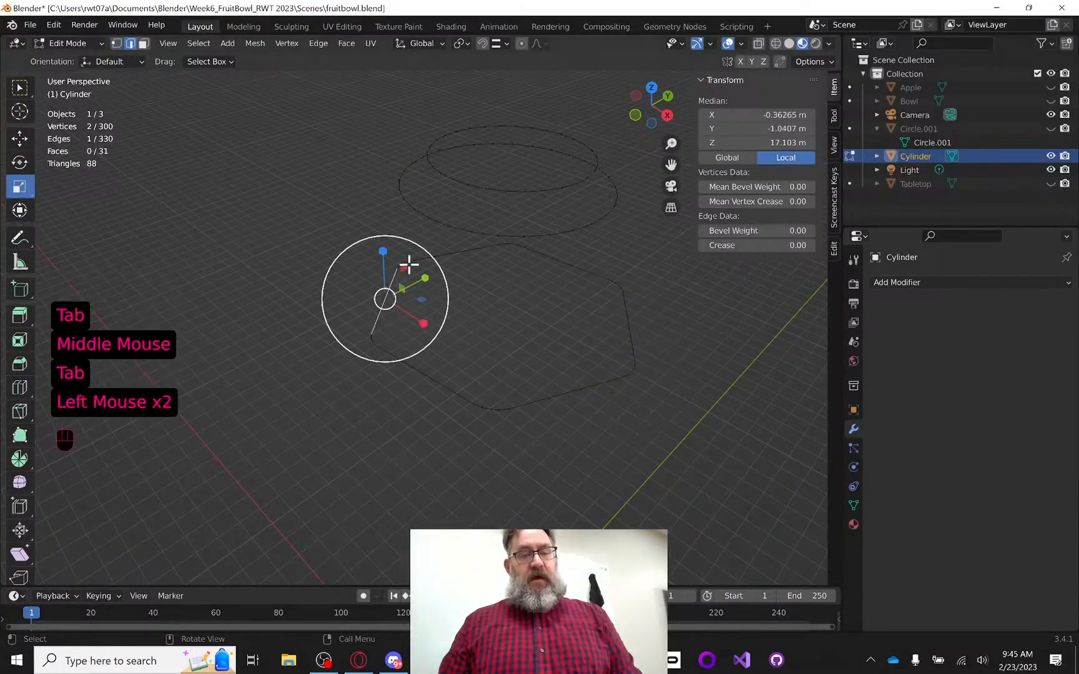
left_click(19, 88)
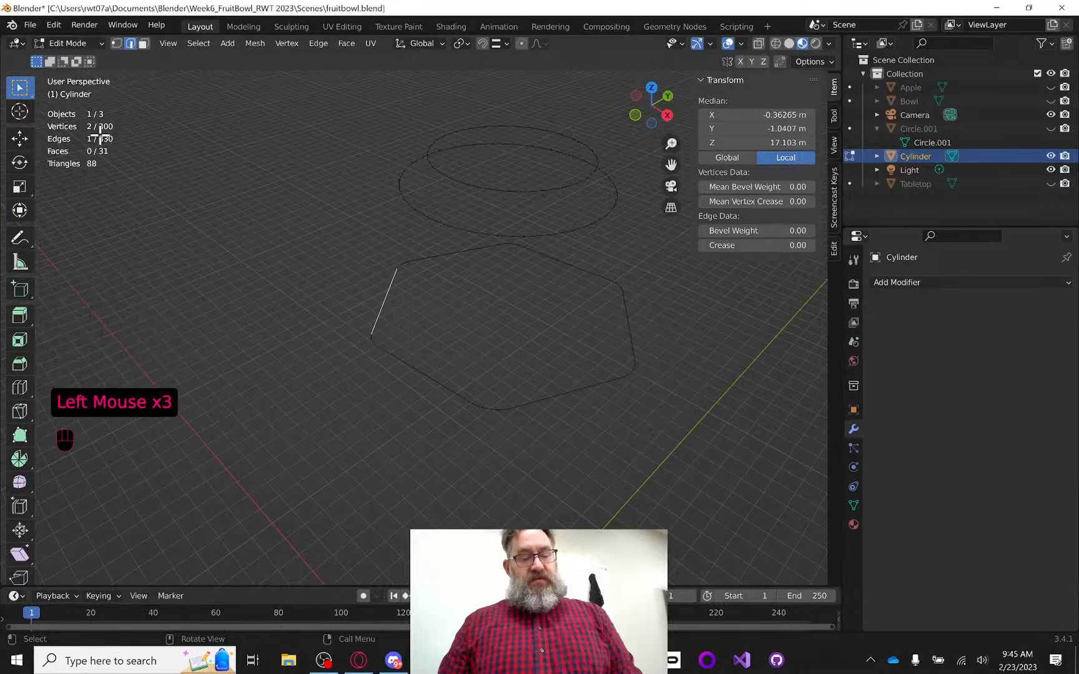
key("ctrl+l")
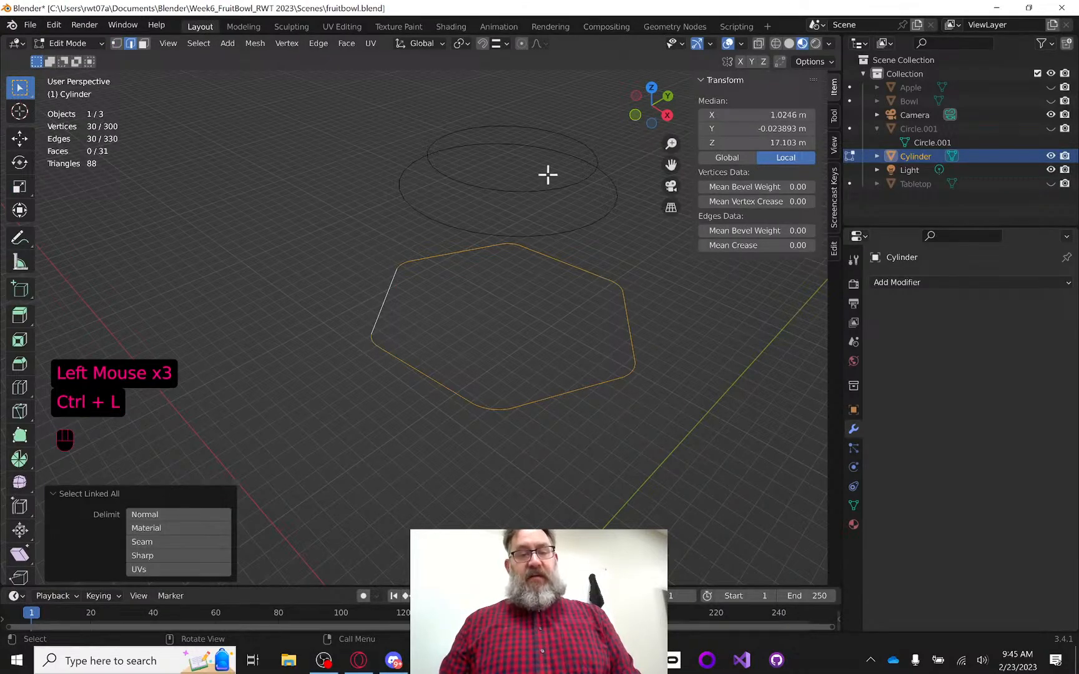
Duplicate the hexagonal ring and place the copy about 0.25 m below the original
scroll(550, 177, "down", 2)
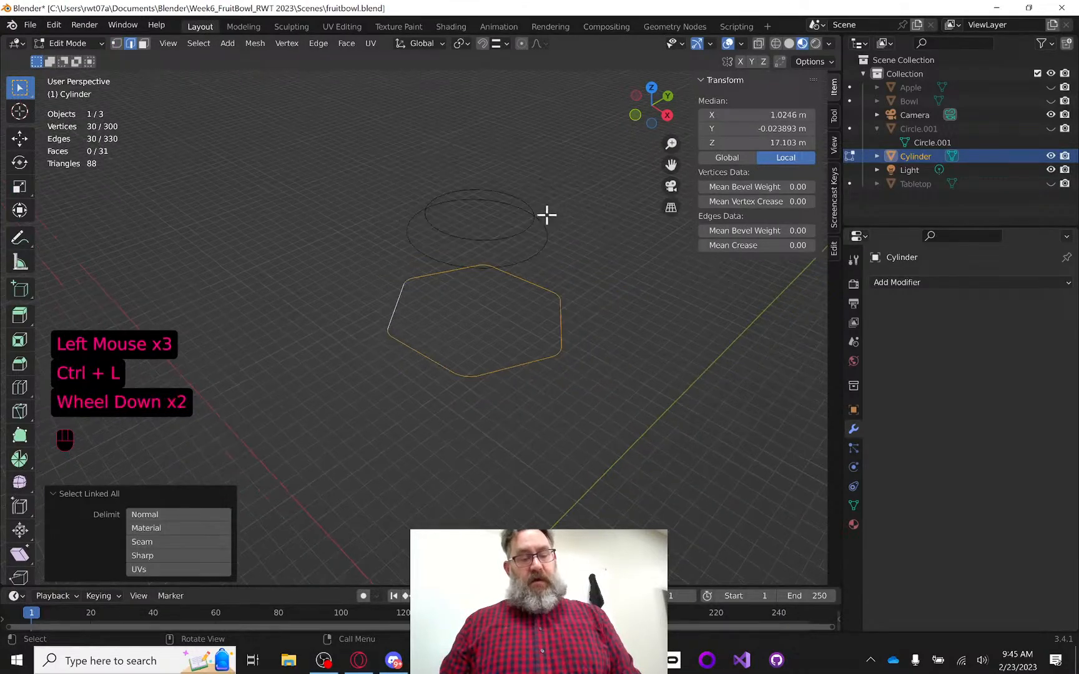
key("shift+d")
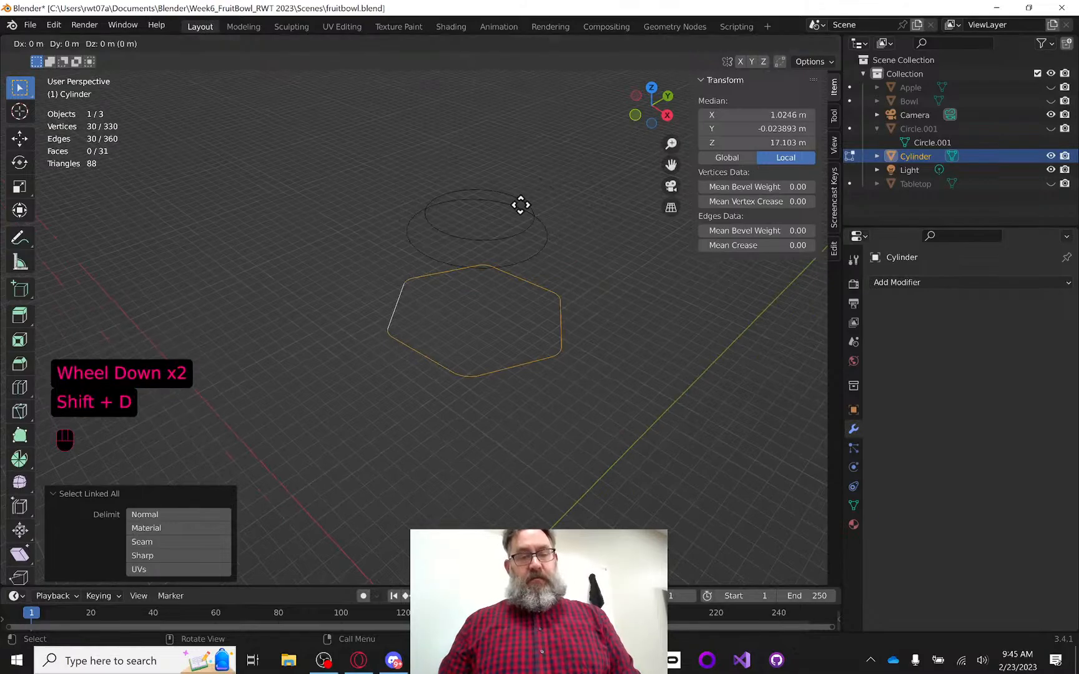
left_click(518, 237)
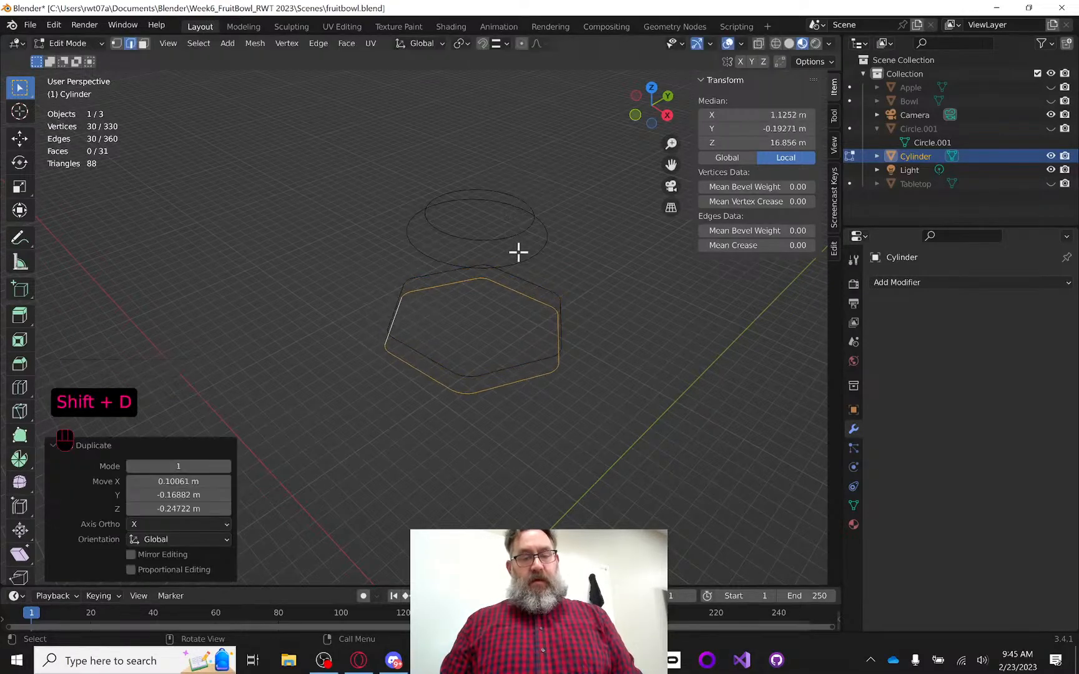
middle_click_drag(517, 251, 469, 250)
scroll(538, 245, "down", 4)
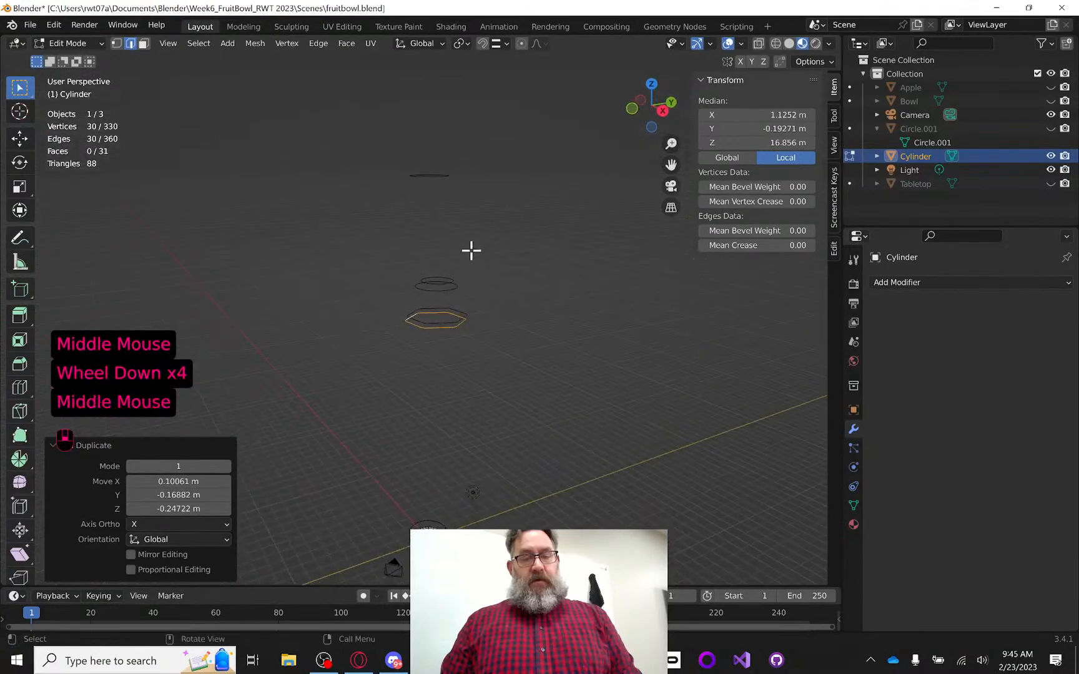
Move the duplicated hexagonal ring about 5.71 m down along Z and scale it to about 1.146 in X and Y
left_click(19, 138)
left_click_drag(462, 268, 466, 348)
mouse_move(488, 301)
middle_mouse_down()
mouse_move(506, 325)
mouse_move(499, 318)
middle_mouse_up()
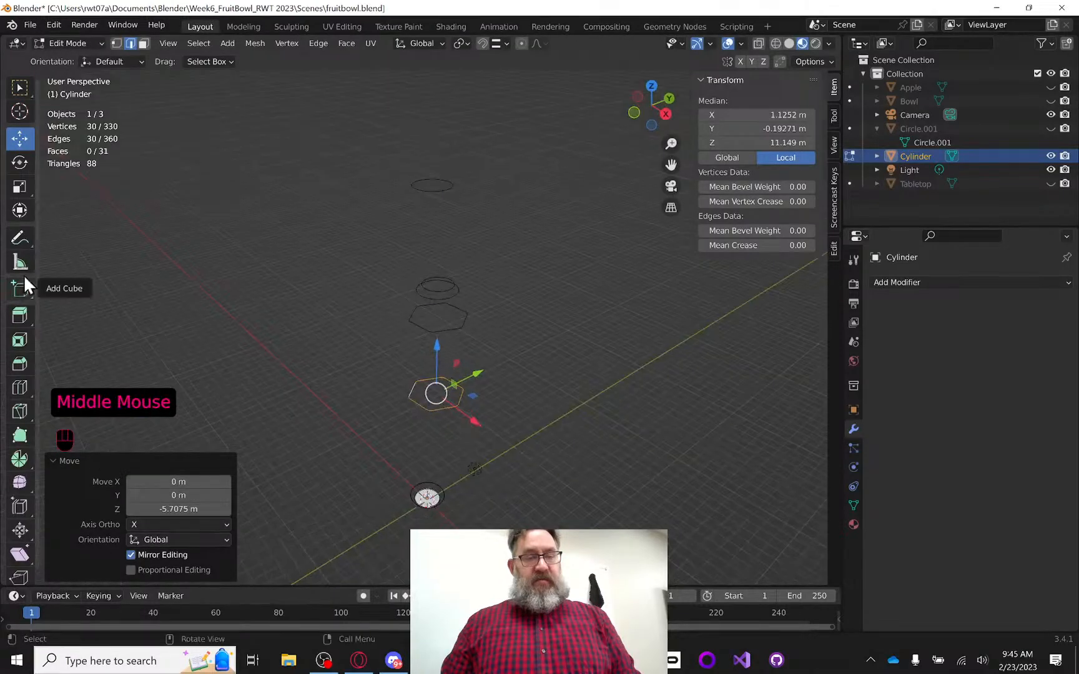
left_click(19, 186)
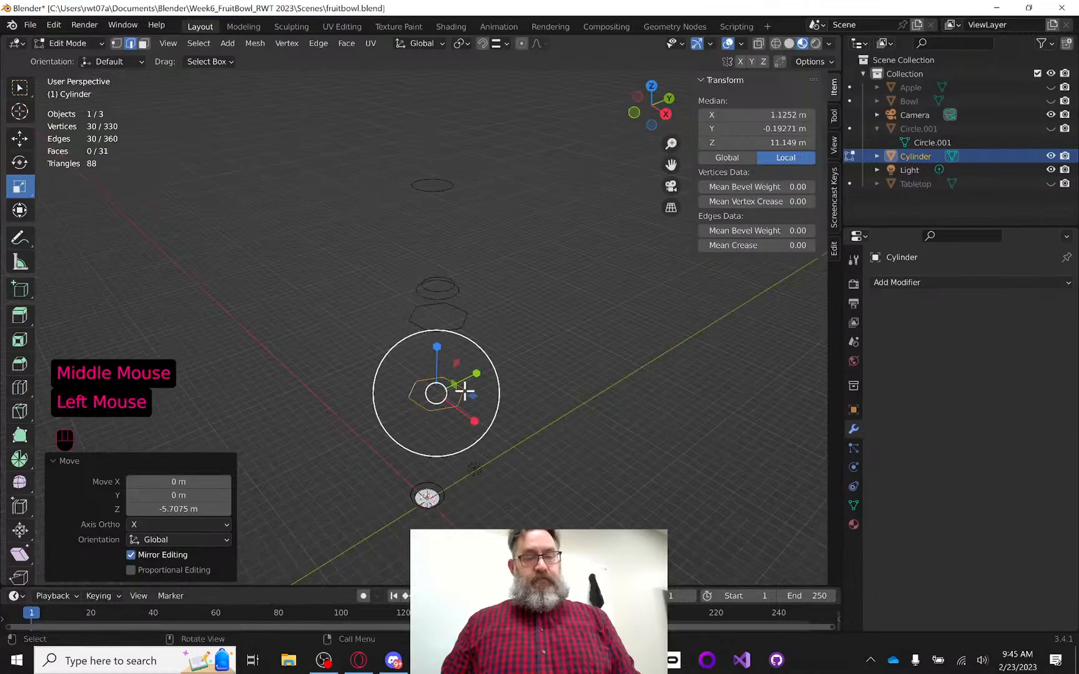
left_click_drag(464, 391, 480, 393)
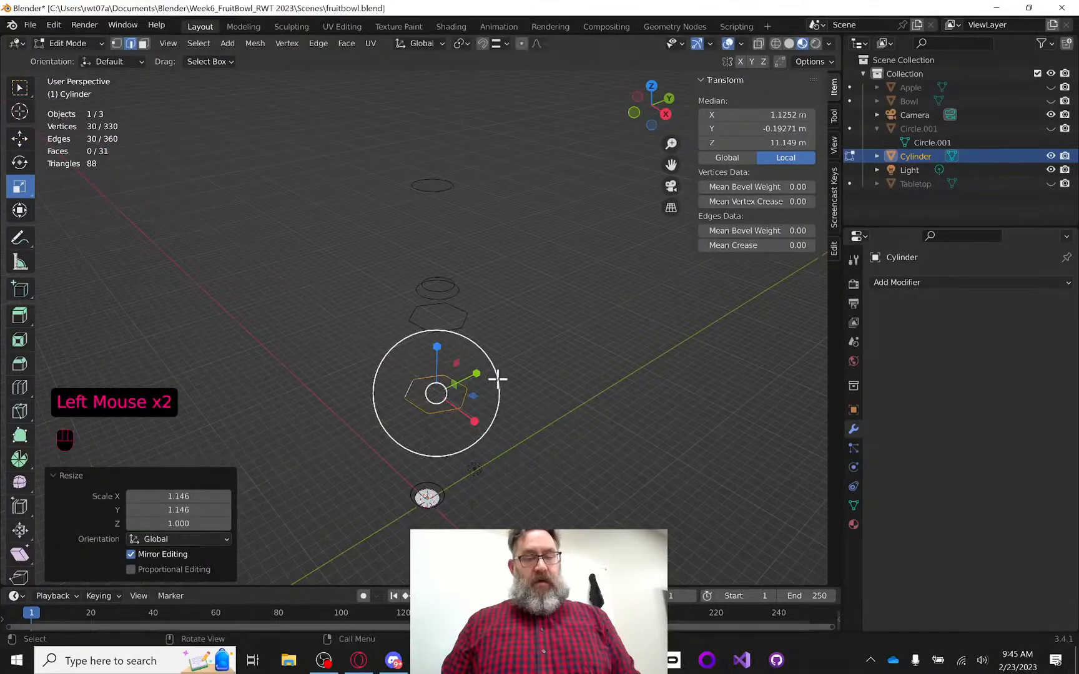
Select the whole upper hexagonal ring again, duplicate it, and place the copy about 11.4 m lower, below the other hexagonal rings
middle_click_drag(498, 378, 454, 318)
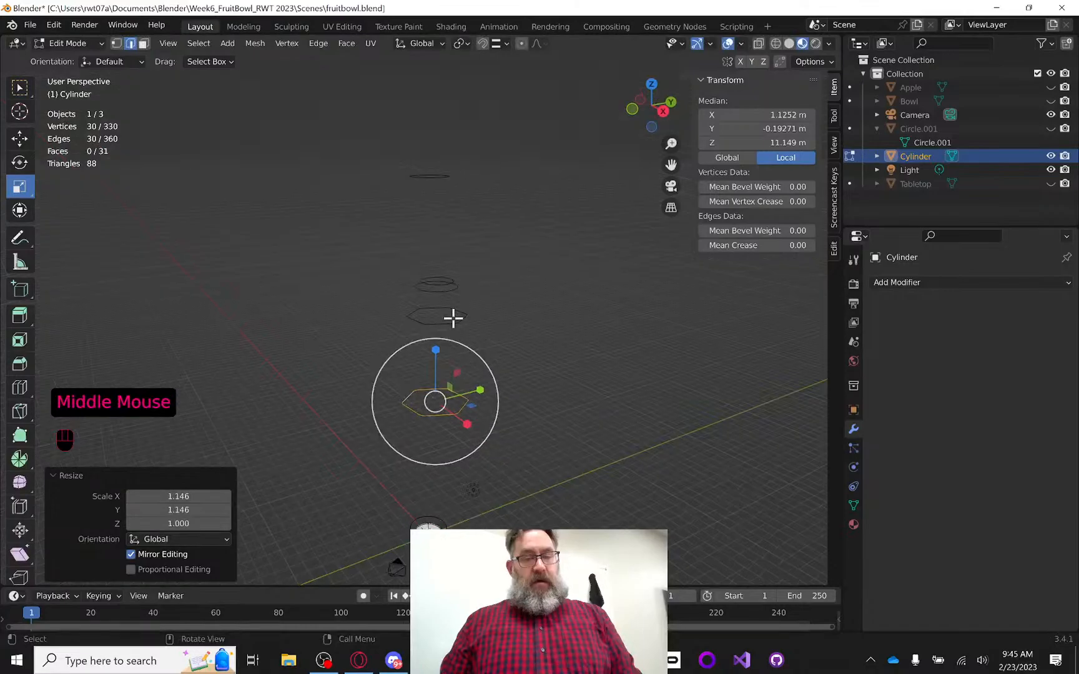
left_click(338, 273)
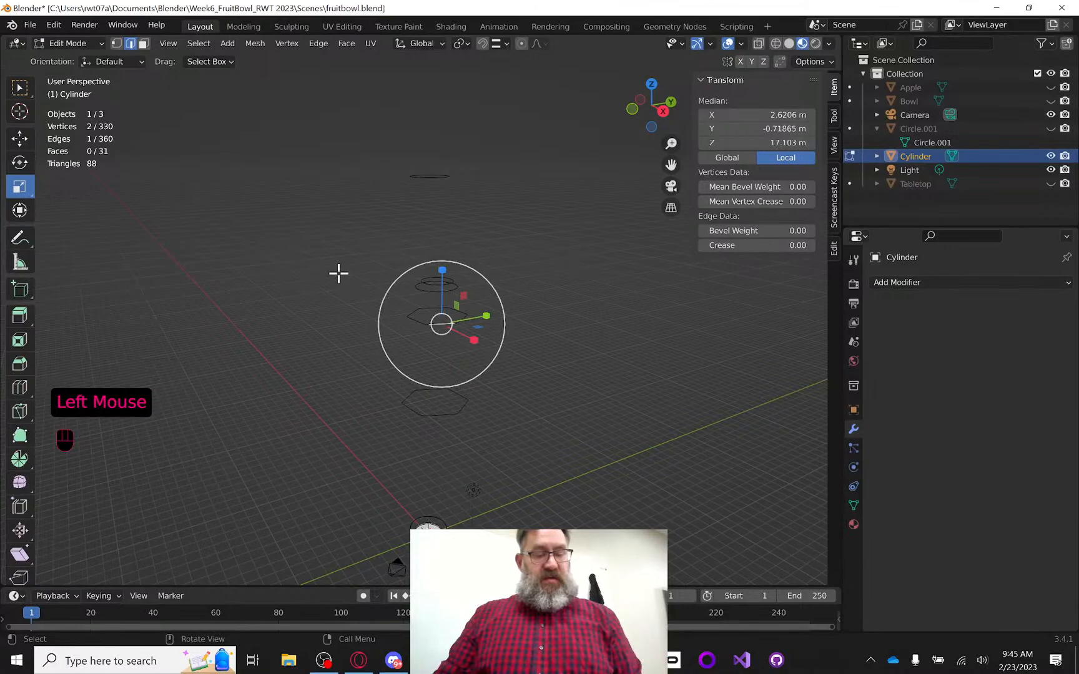
key("ctrl+l")
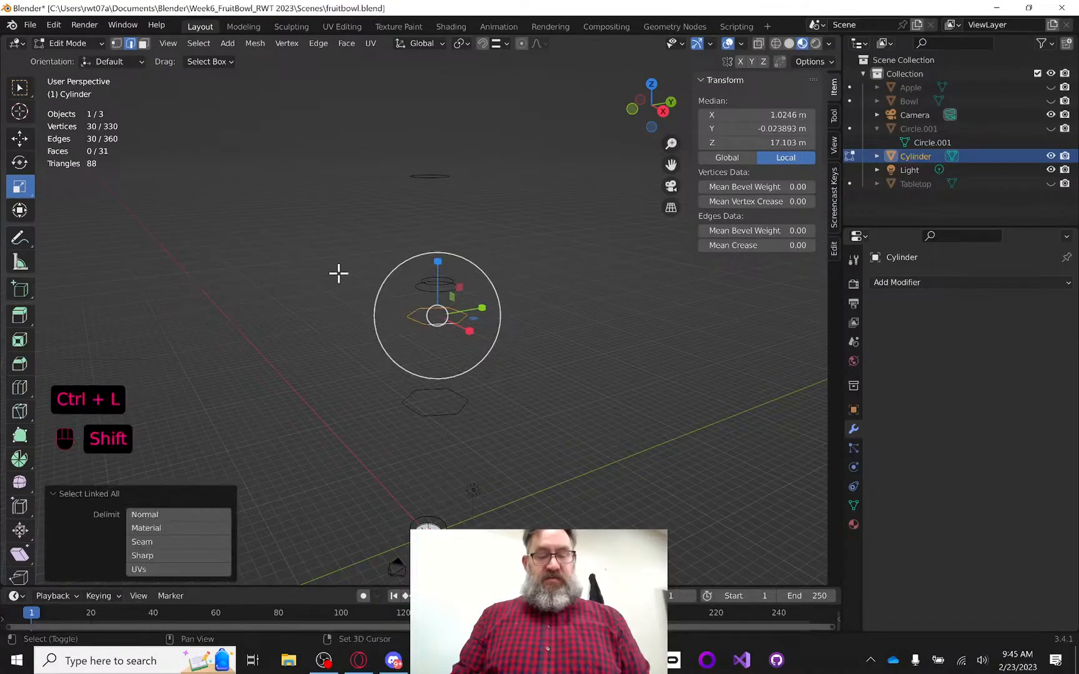
key("shift+d")
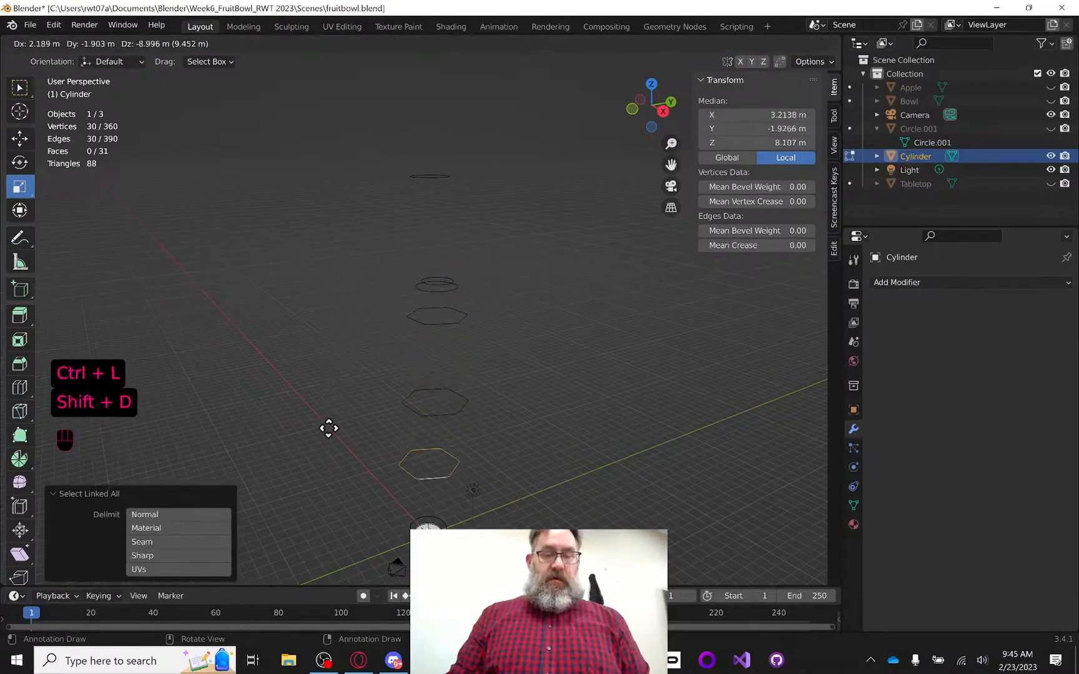
left_click(334, 460)
Move the lowest duplicated hexagonal ring about 1.62 m along positive Y
middle_click_drag(484, 329, 469, 311)
scroll(505, 284, "down", 1)
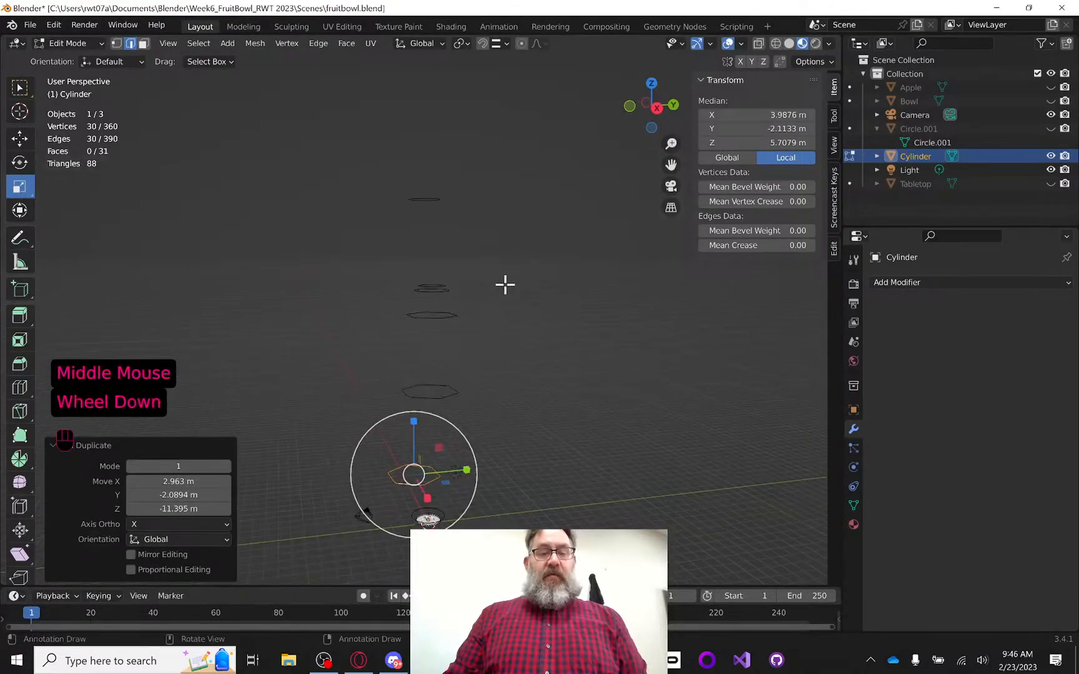
left_click(18, 139)
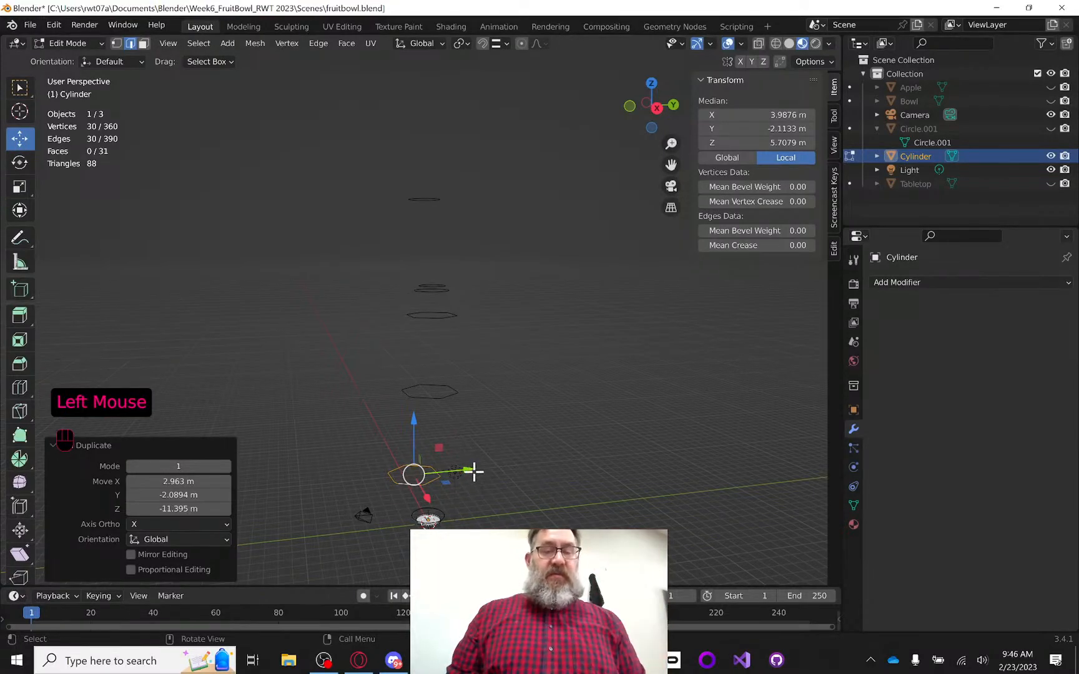
left_click_drag(473, 473, 492, 467)
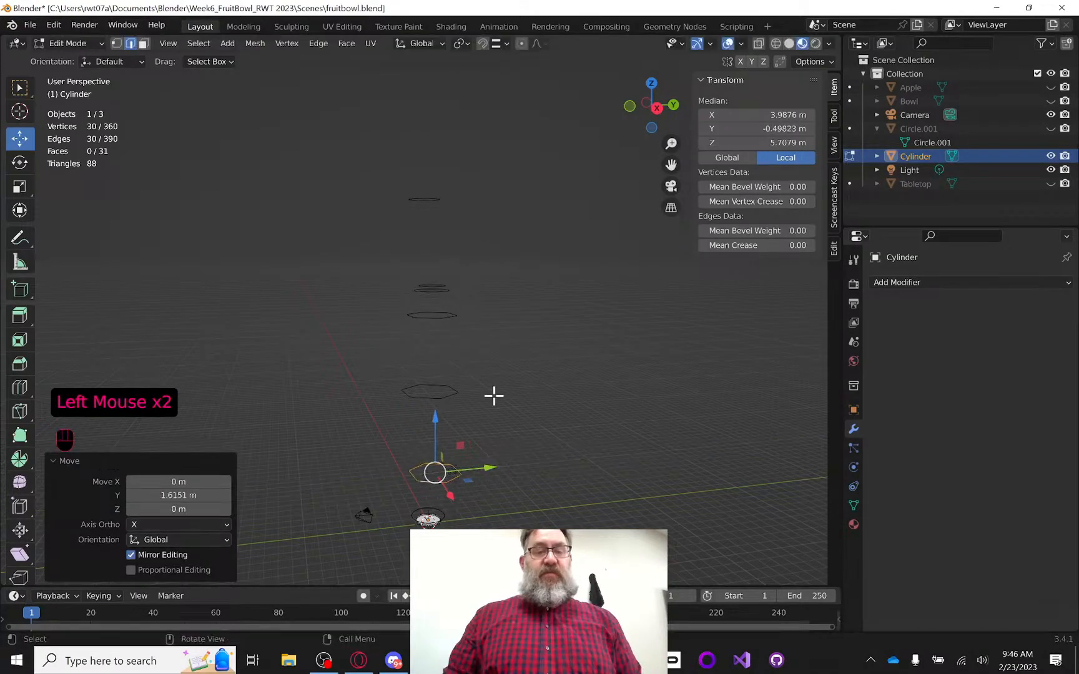
Select the entire hexagonal ring directly above the lowest one and move it about 3.28 m along positive Y
mouse_move(493, 396)
middle_mouse_down()
mouse_move(486, 379)
mouse_move(498, 397)
mouse_move(500, 385)
middle_mouse_up()
scroll(488, 382, "down", 3)
scroll(490, 385, "up", 2)
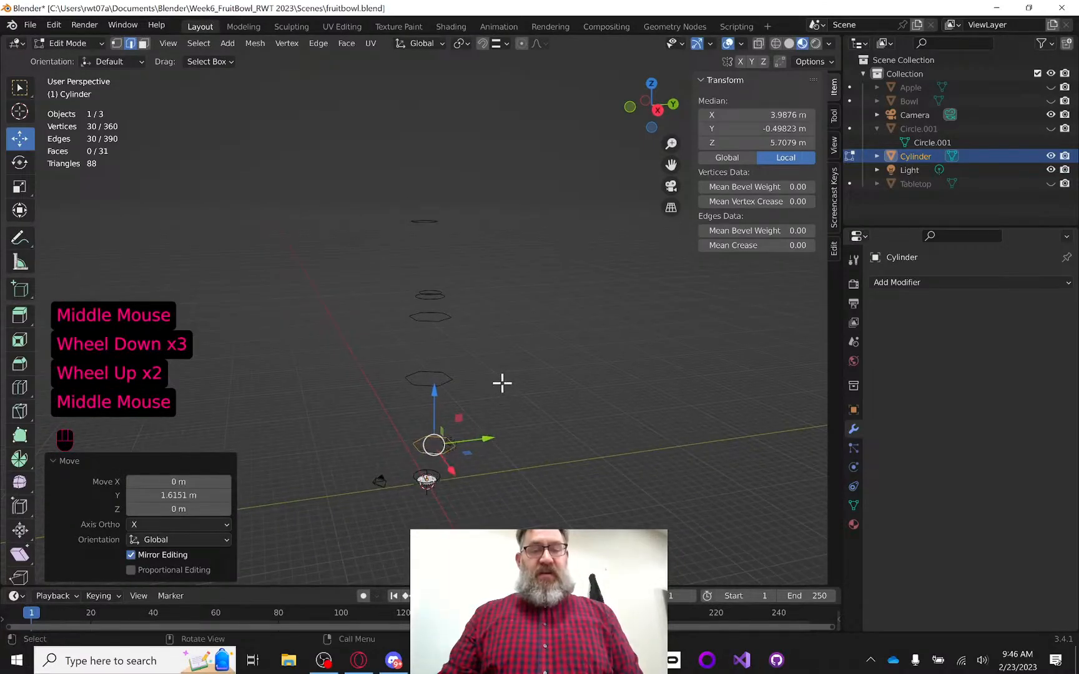
scroll(483, 386, "up", 1)
left_click(411, 385)
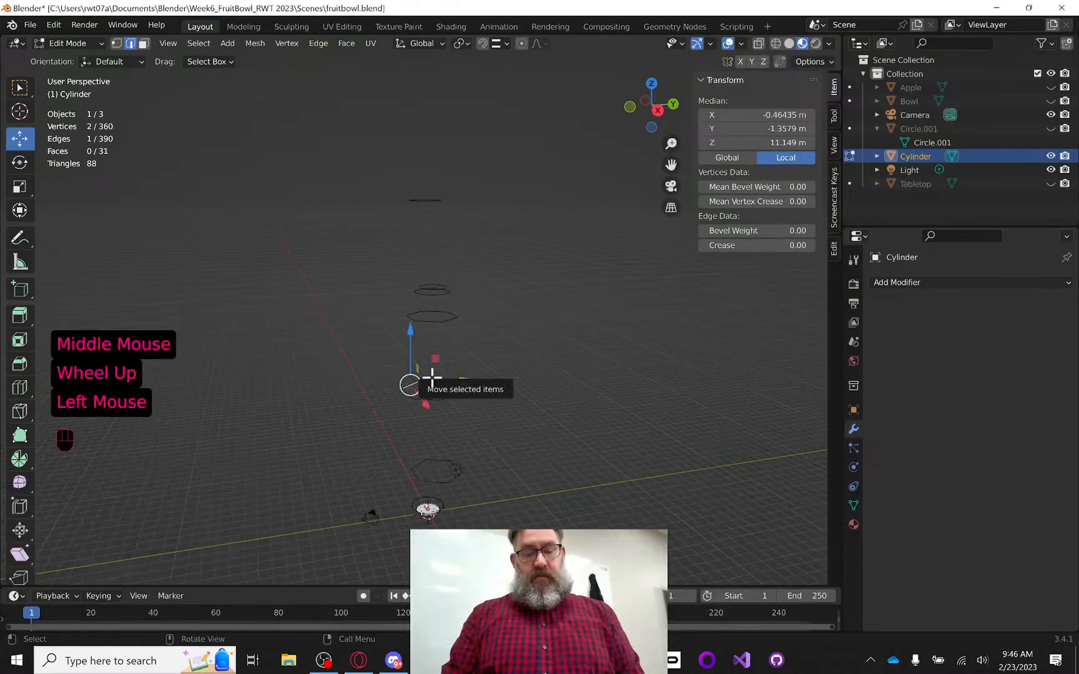
key("ctrl+l")
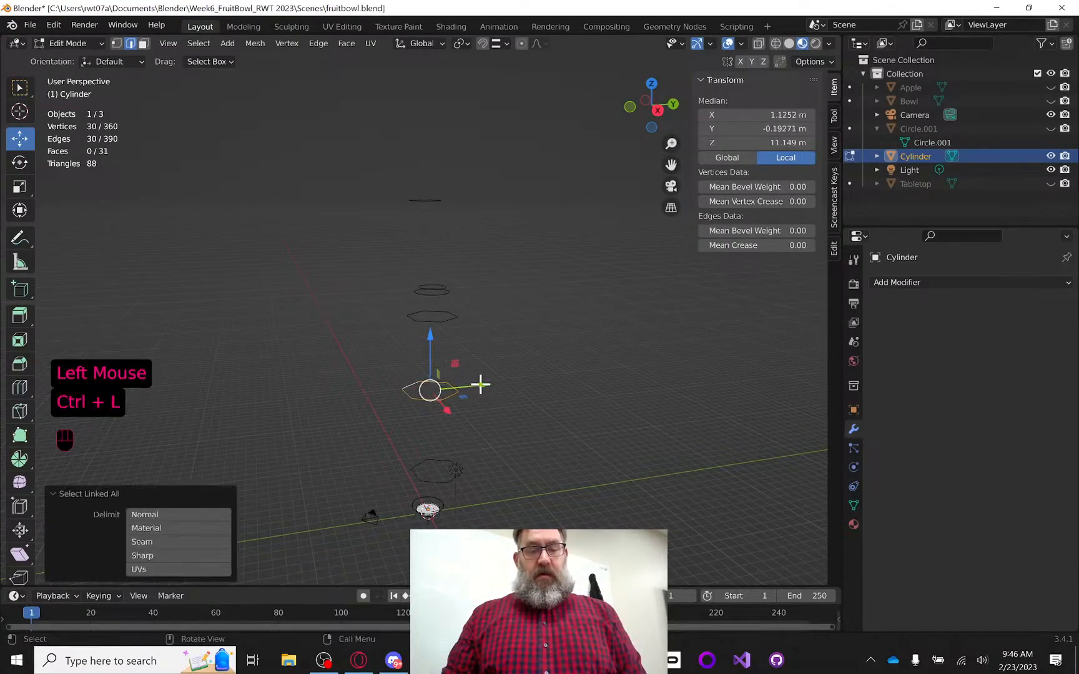
left_click_drag(483, 384, 521, 378)
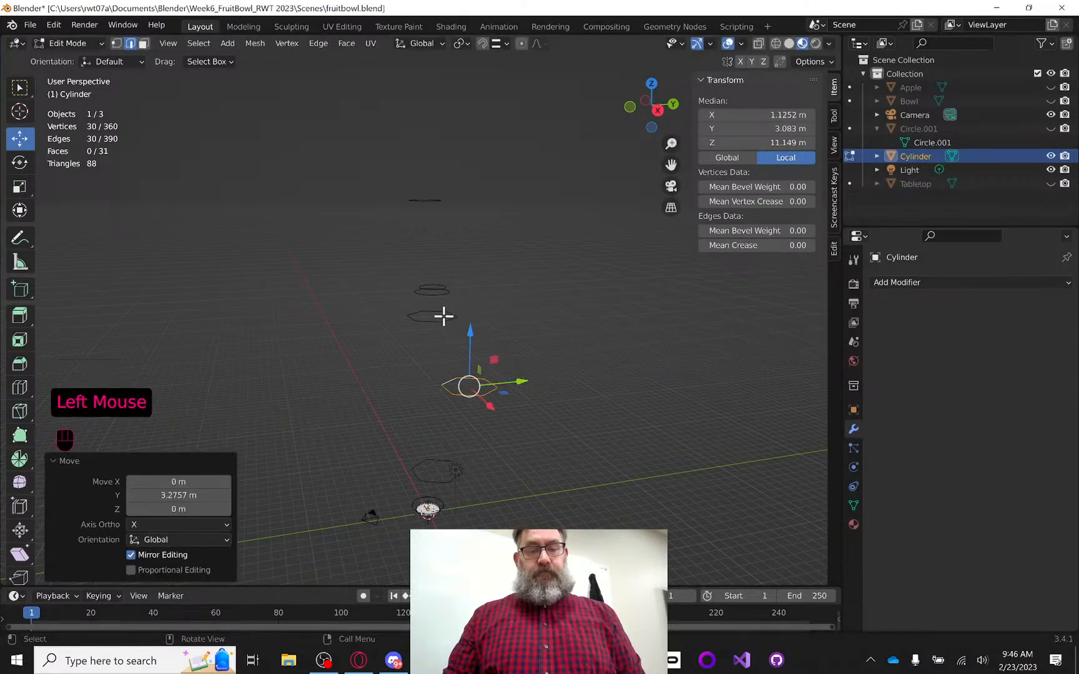
Shift the selected second-lowest hexagonal ring about another 0.49 m along positive Y
middle_click_drag(495, 348, 479, 325)
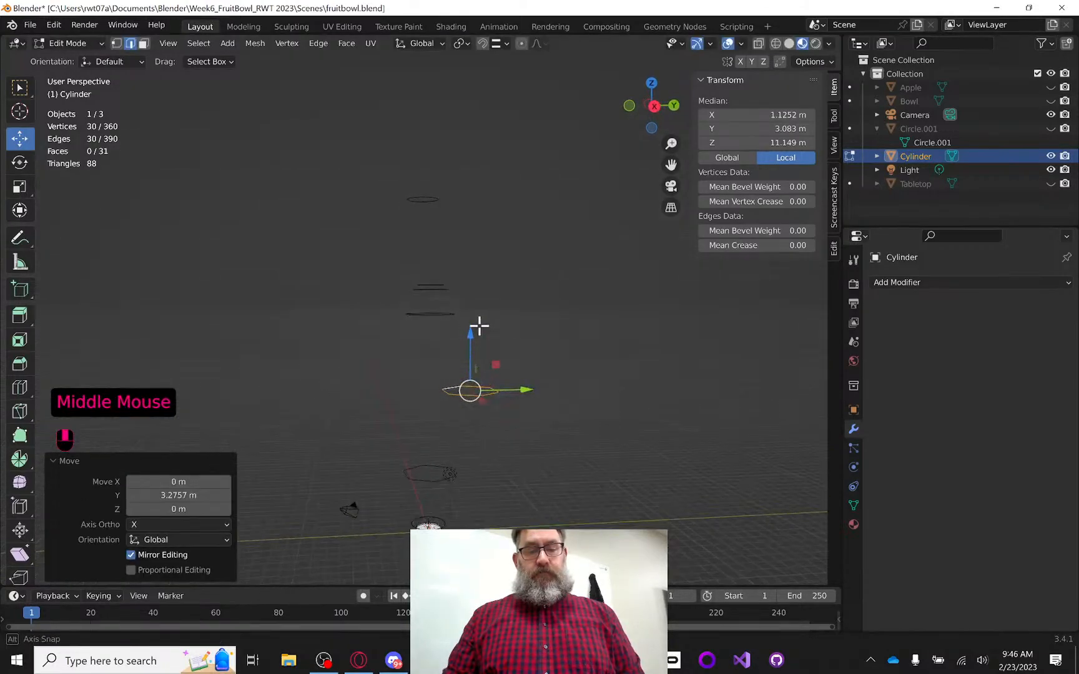
middle_click(479, 325)
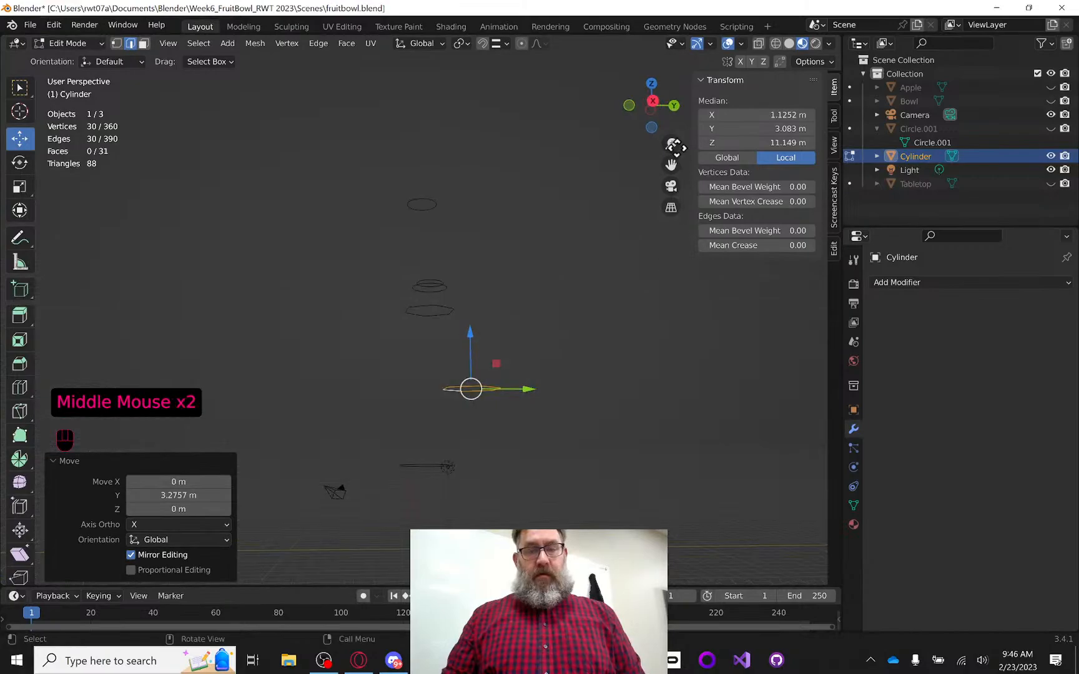
left_click(671, 107)
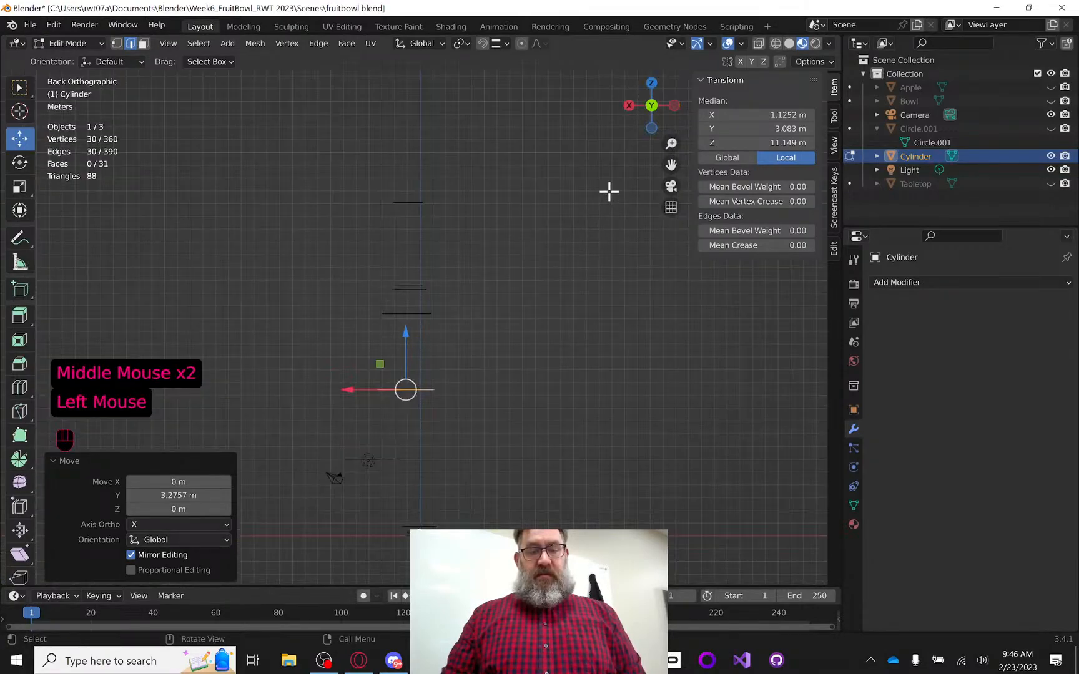
double_click(675, 105)
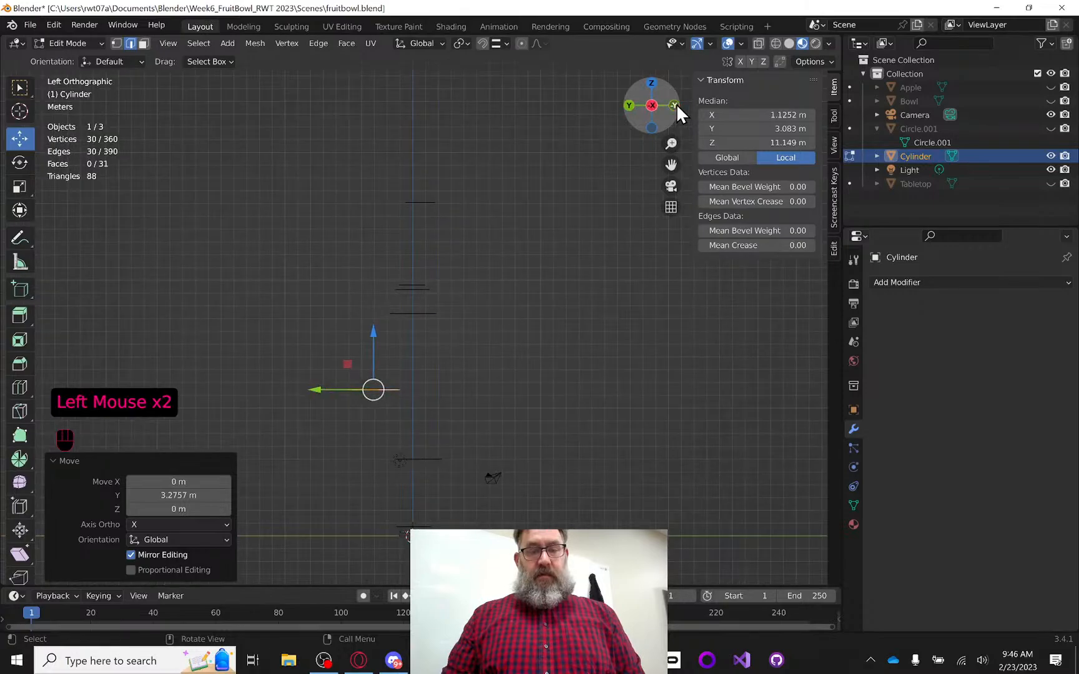
left_click(676, 105)
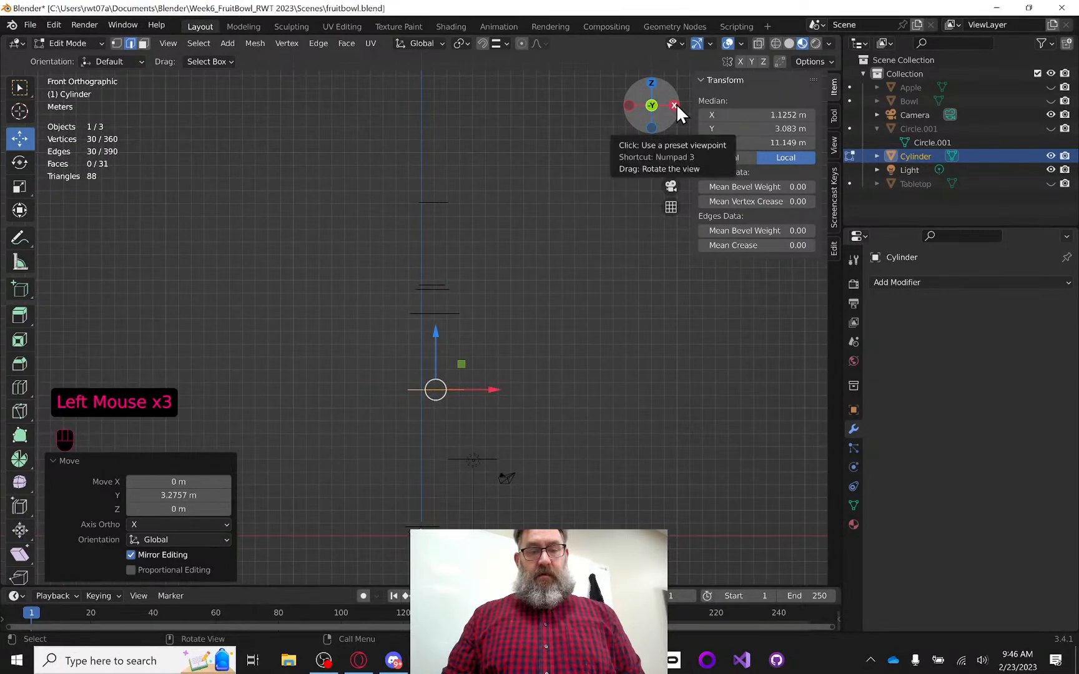
left_click(676, 105)
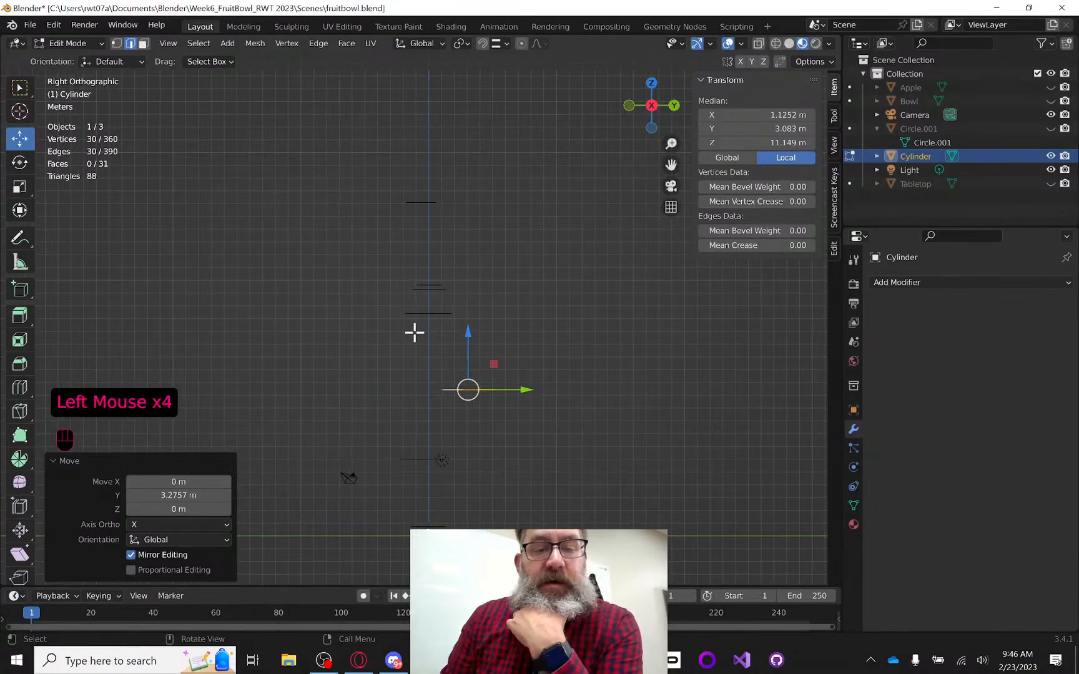
scroll(527, 354, "up", 1)
middle_click_drag(528, 354, 527, 339)
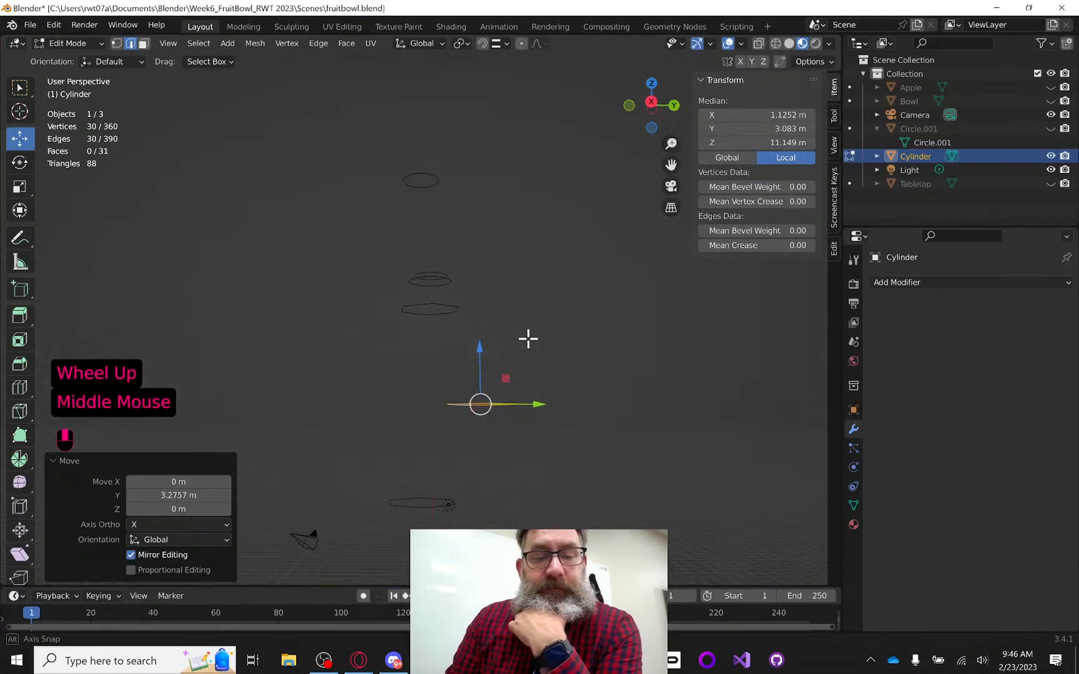
left_click_drag(540, 406, 548, 409)
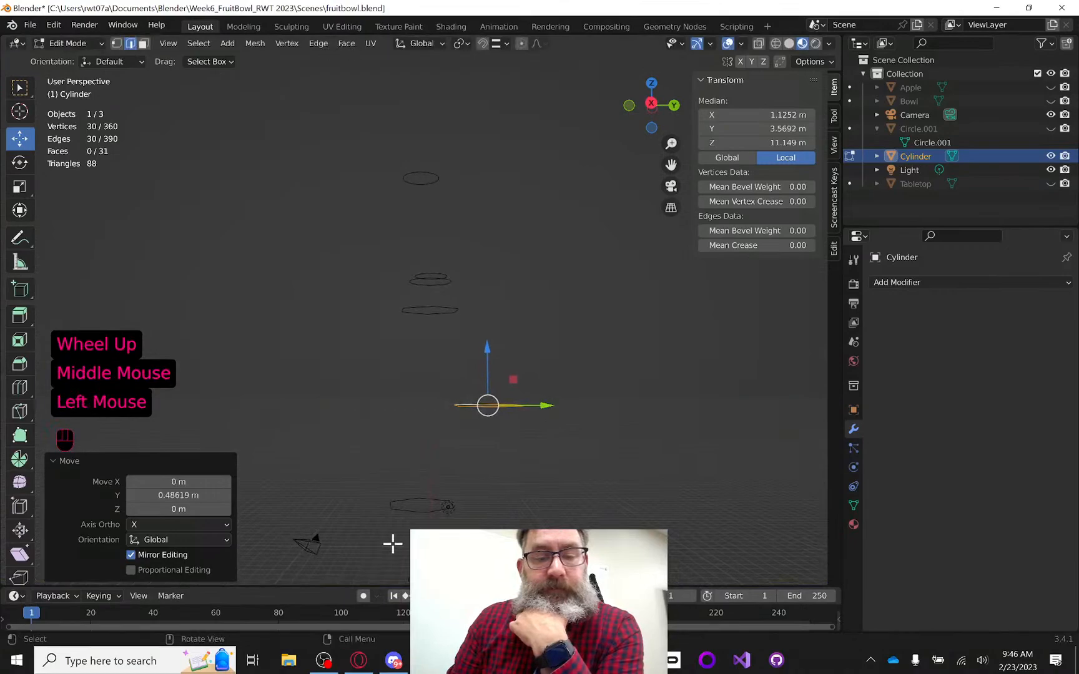
Select the whole lowest hexagonal ring and move it about 1.18 m along Y and 1.19 m down along Z
double_click(413, 515)
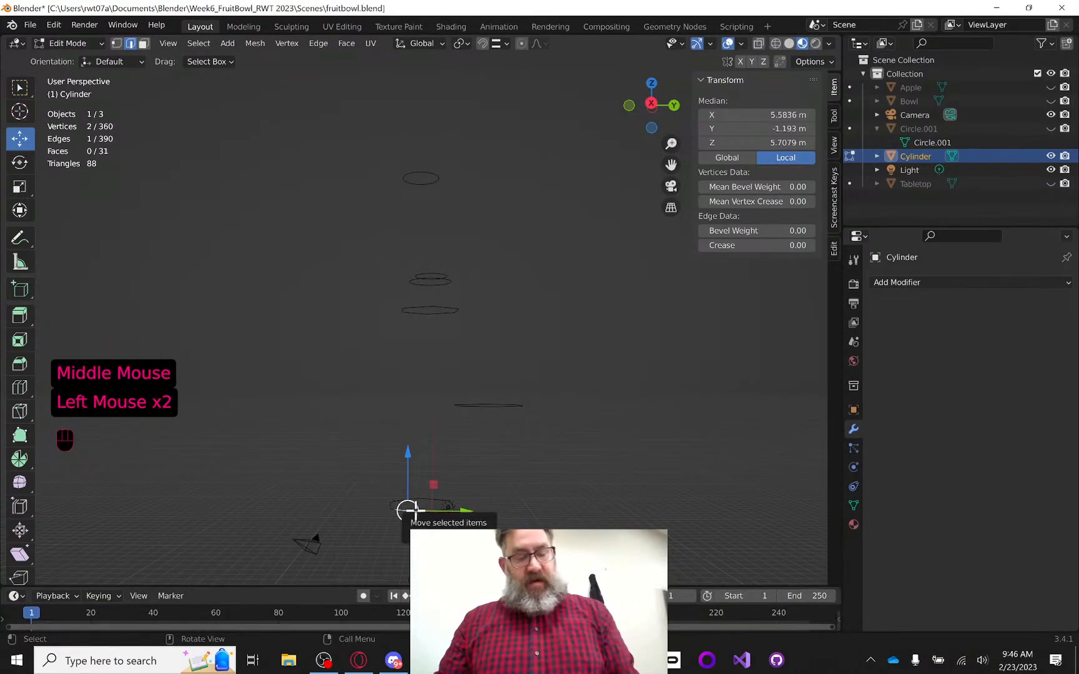
key("ctrl+l")
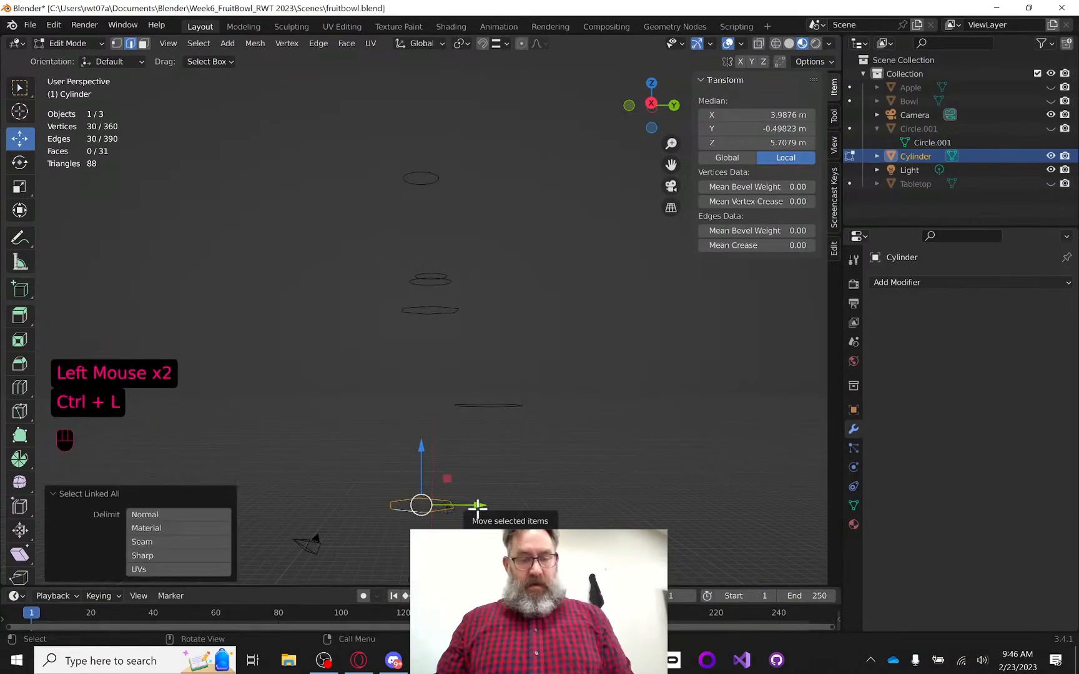
left_click_drag(474, 507, 502, 506)
left_click_drag(448, 445, 446, 469)
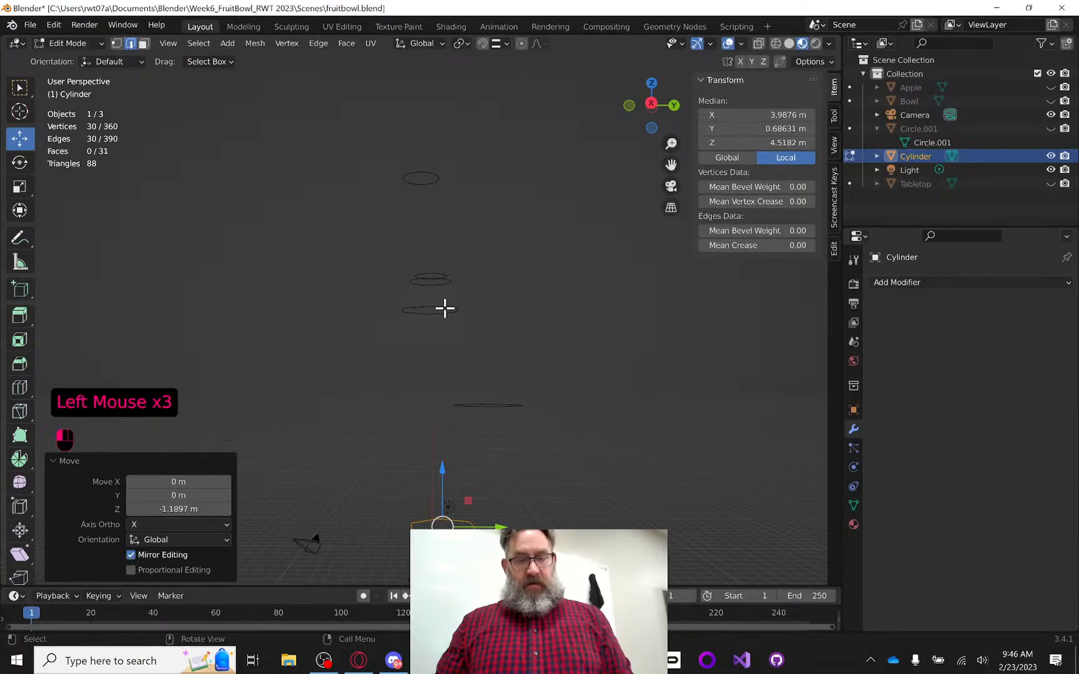
Select the entire upper hexagonal ring below the two closely spaced rings and move it about 1.48 m along positive Y
key("ctrl+l")
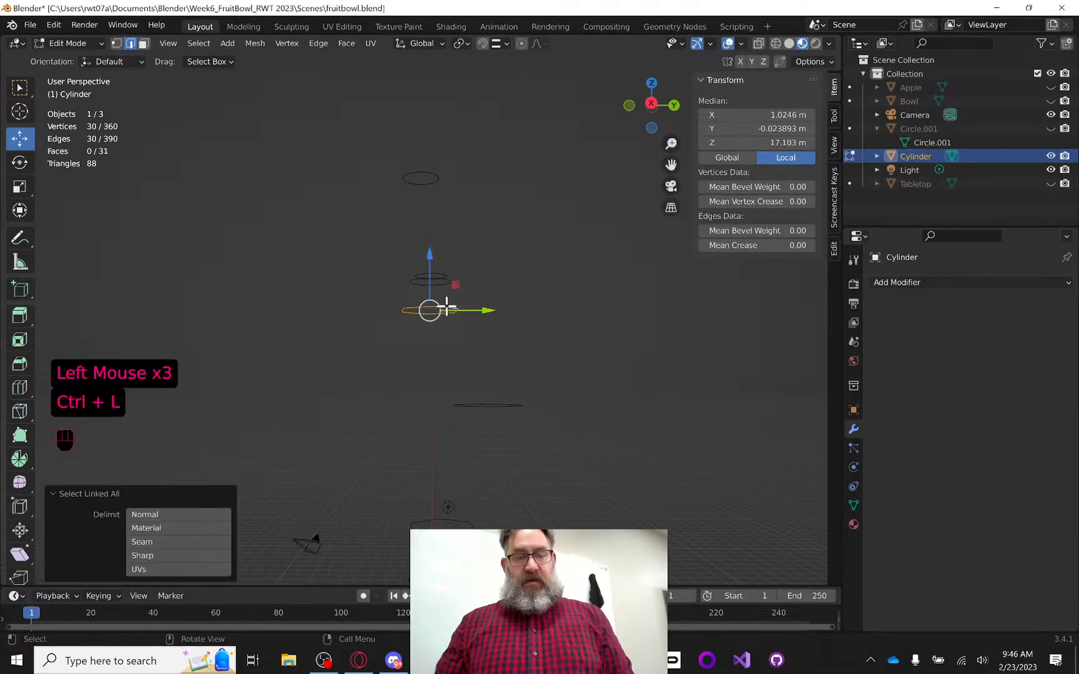
left_click_drag(446, 307, 513, 308)
left_click(651, 103)
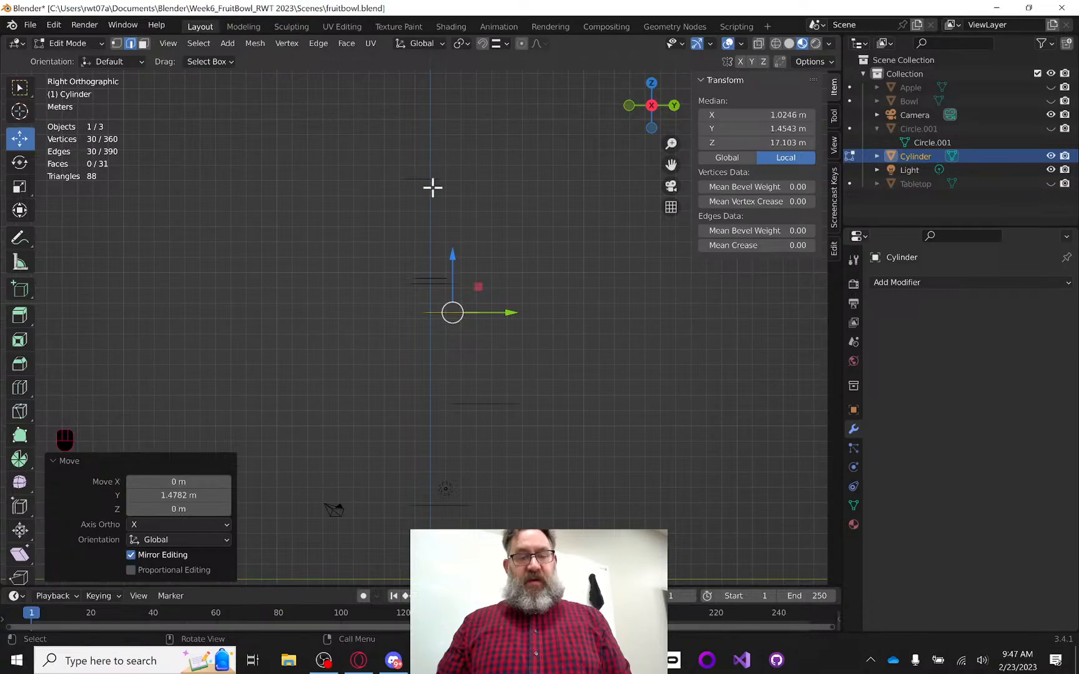
Select both closely spaced rings below the top ring, rotate them together 15.7° about X, and raise them slightly along Z
left_click(412, 252)
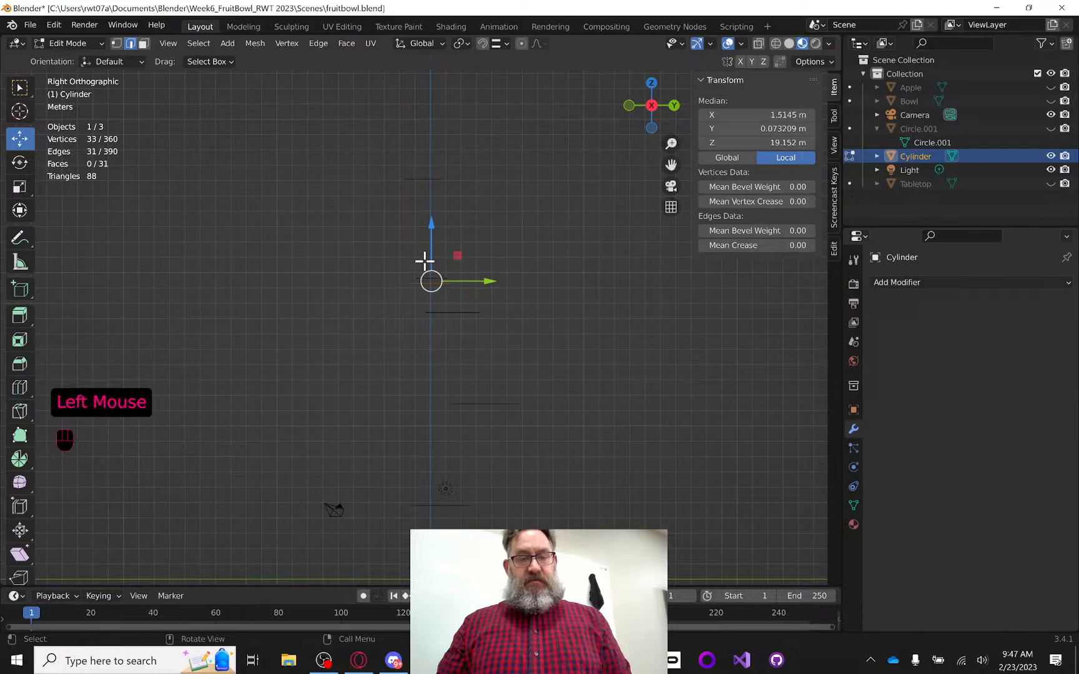
scroll(428, 260, "up", 2)
mouse_move(428, 260)
middle_mouse_down()
mouse_move(440, 250)
mouse_move(444, 289)
mouse_move(432, 279)
middle_mouse_up()
left_click(412, 265)
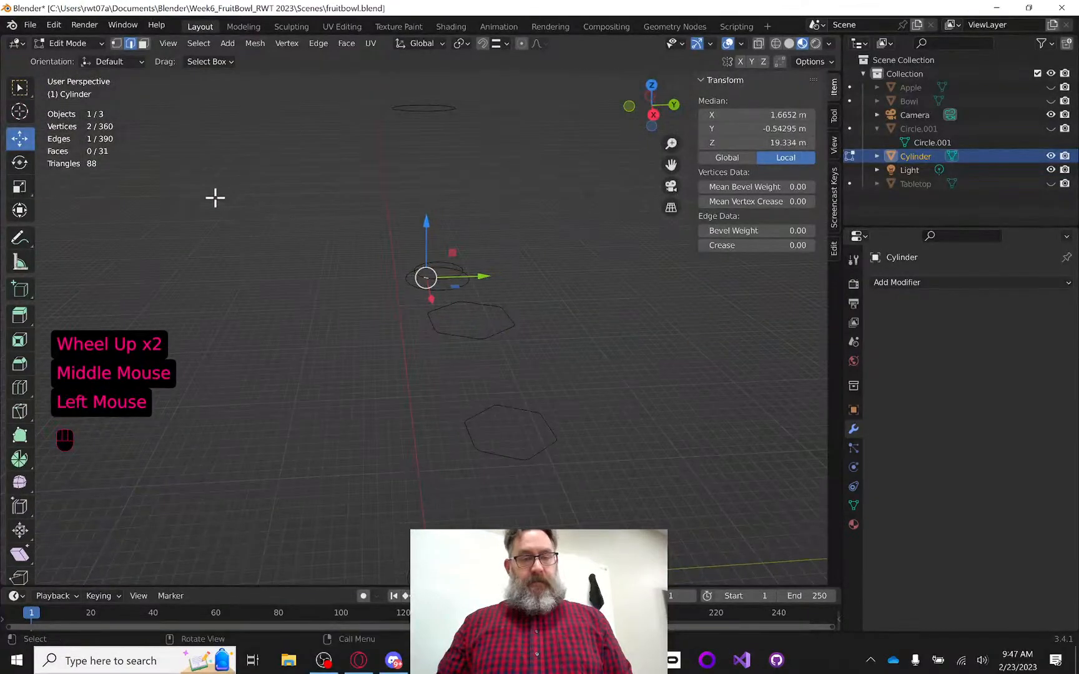
left_click(467, 286, "shift")
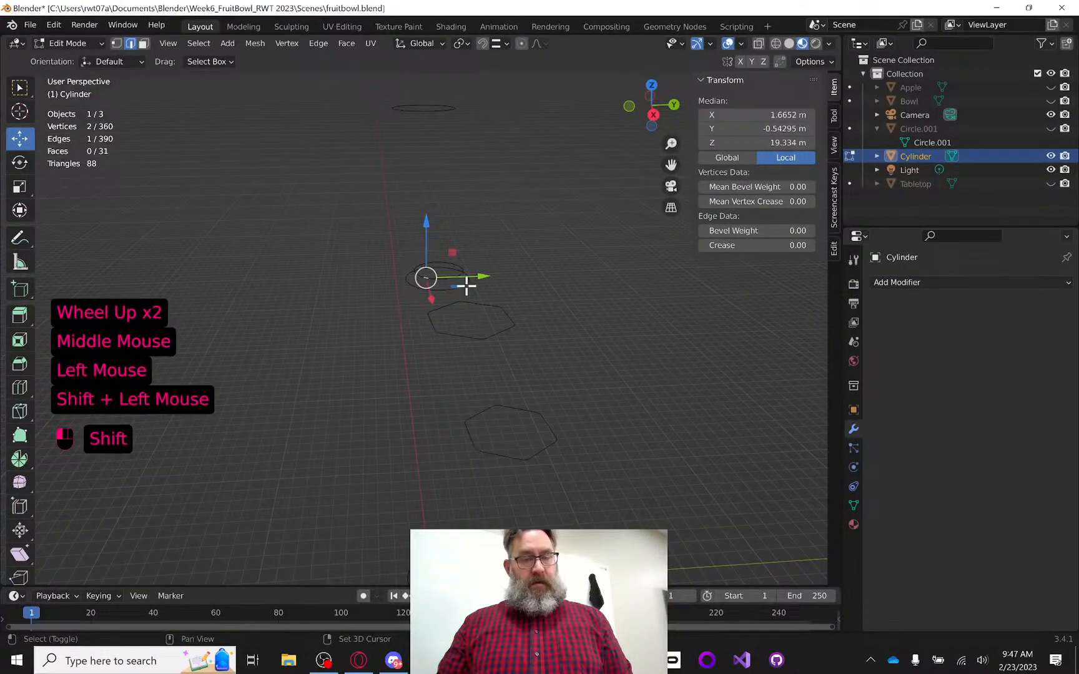
key("ctrl+l")
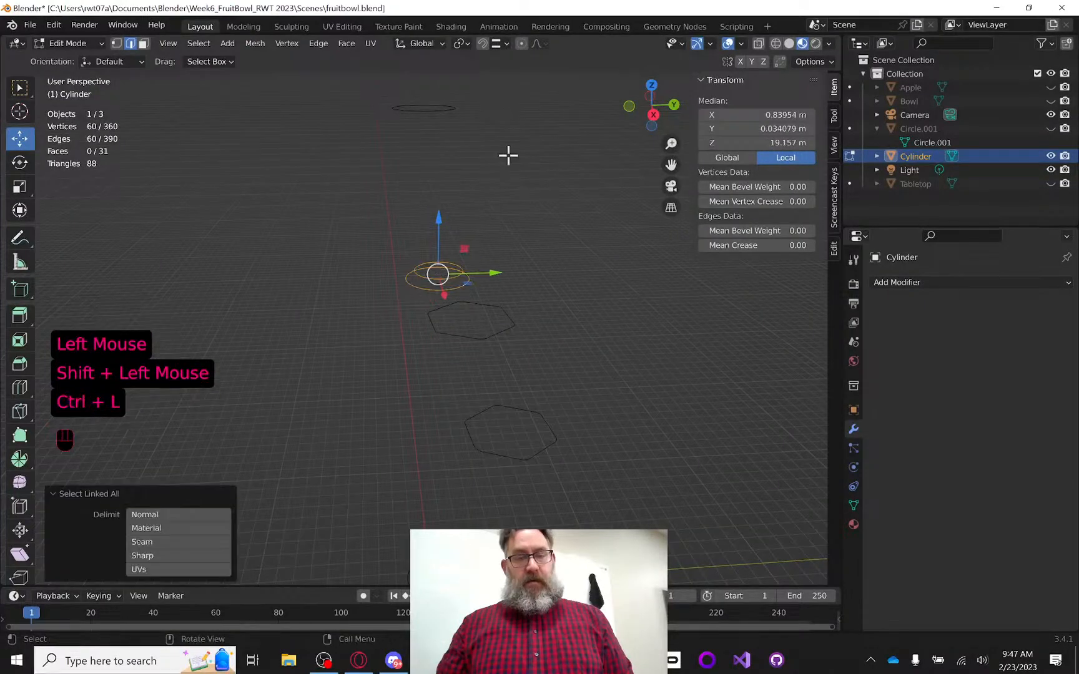
left_click(654, 113)
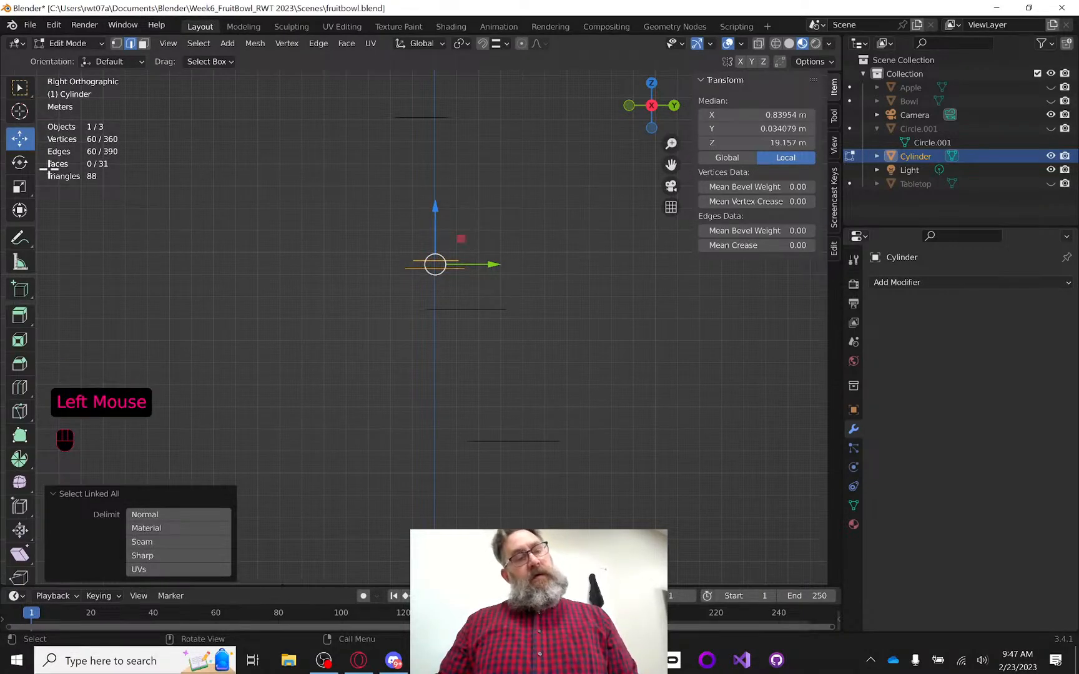
left_click(19, 162)
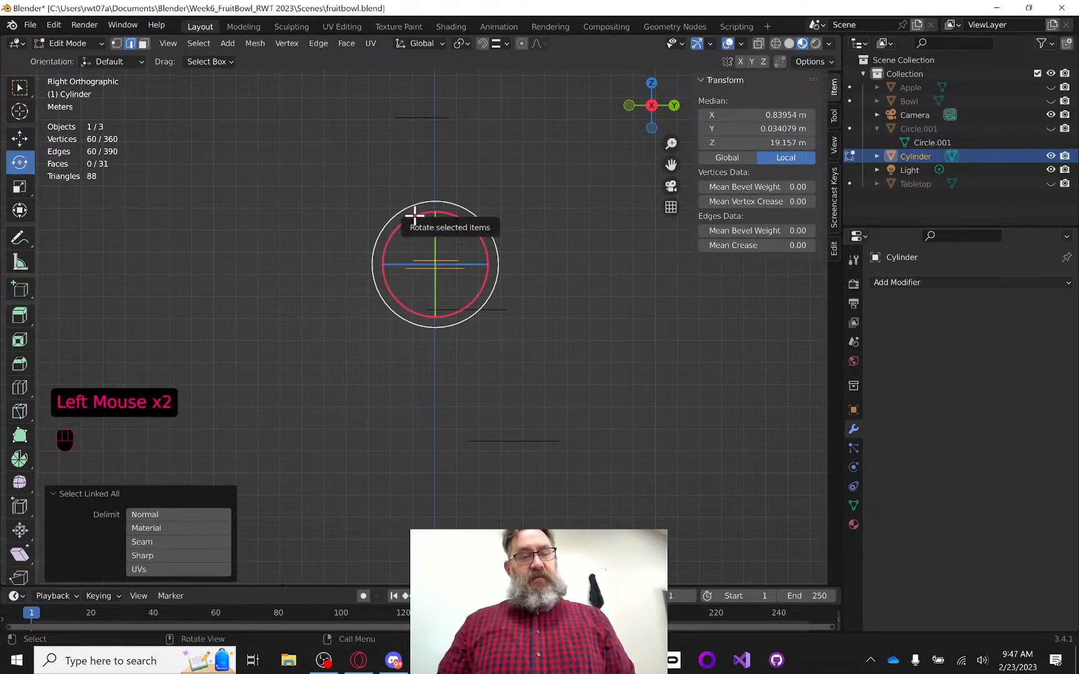
left_click_drag(414, 221, 403, 229)
left_click(19, 138)
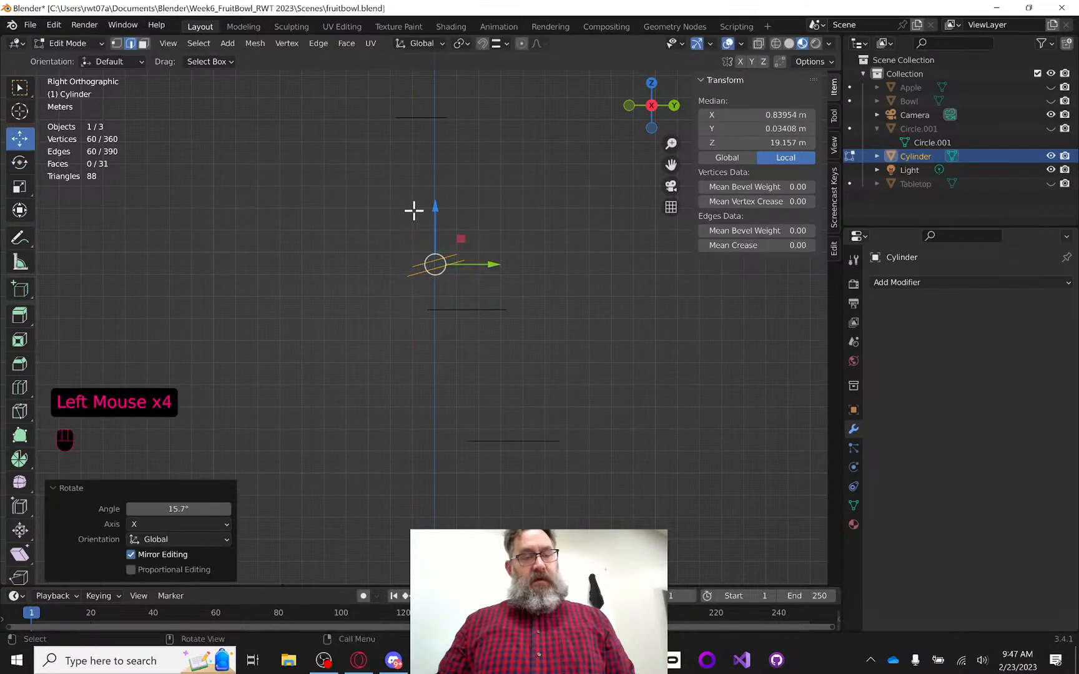
left_click(535, 287)
Select the whole hexagonal ring just below the tilted pair and rotate it 13.5° about X
left_click(505, 301)
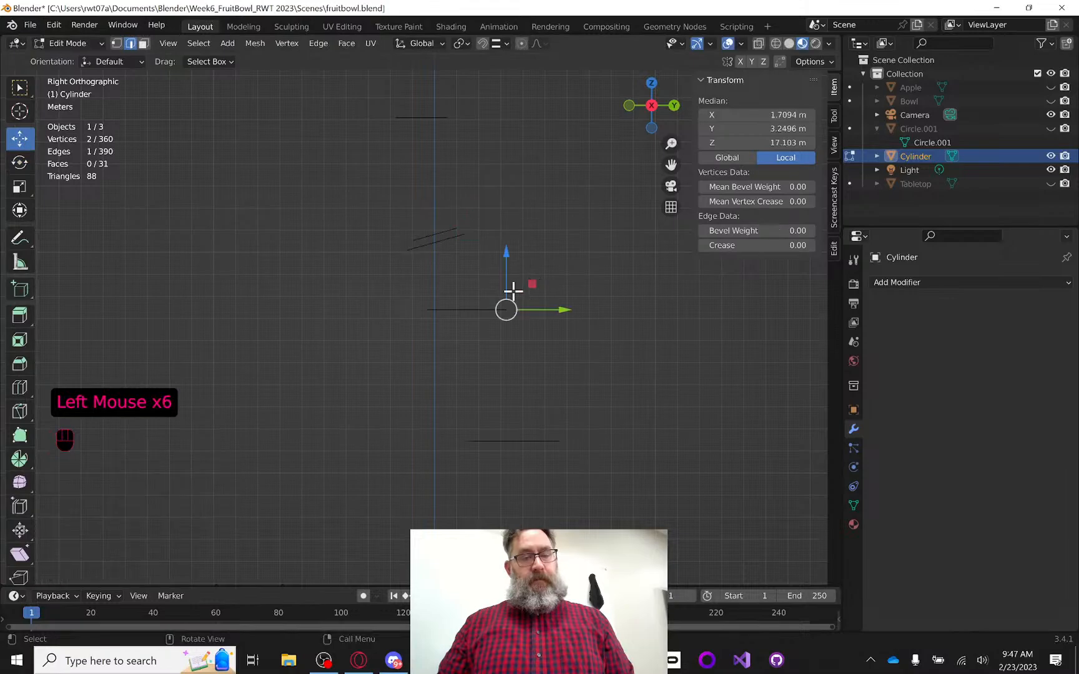
left_click(473, 308)
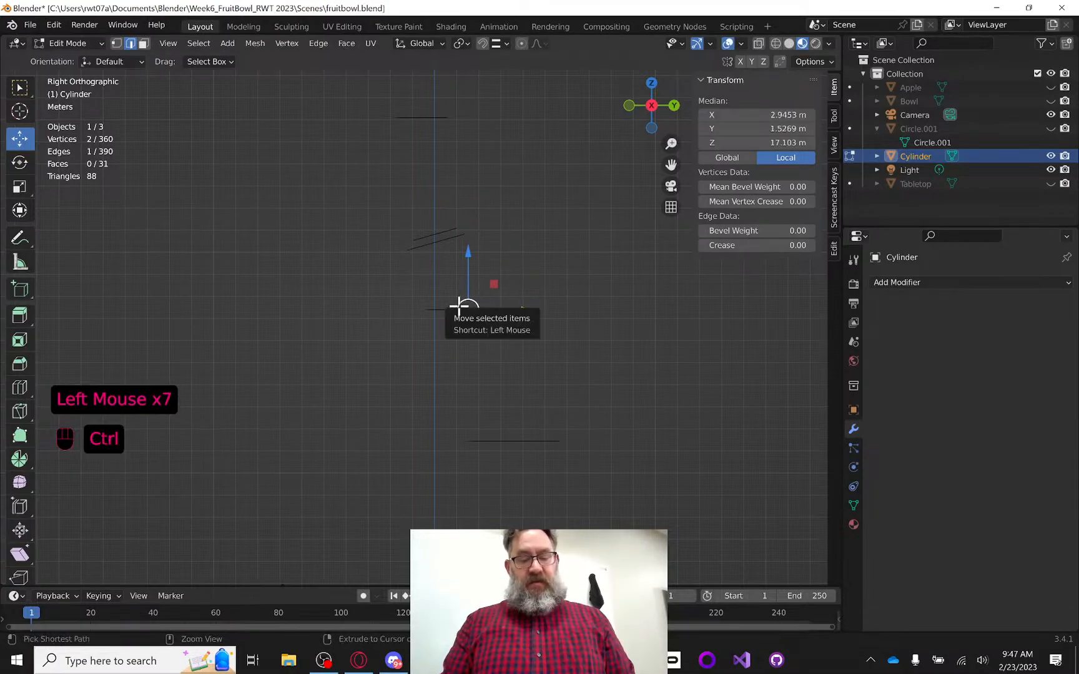
key("ctrl+l")
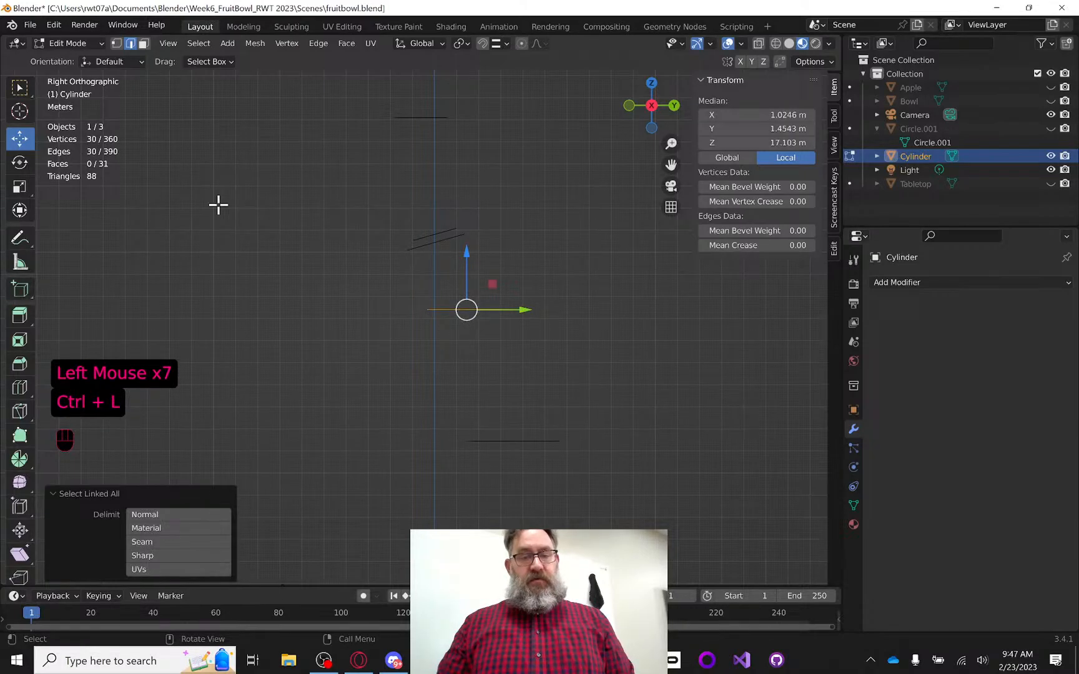
left_click(19, 161)
left_click_drag(479, 255, 465, 257)
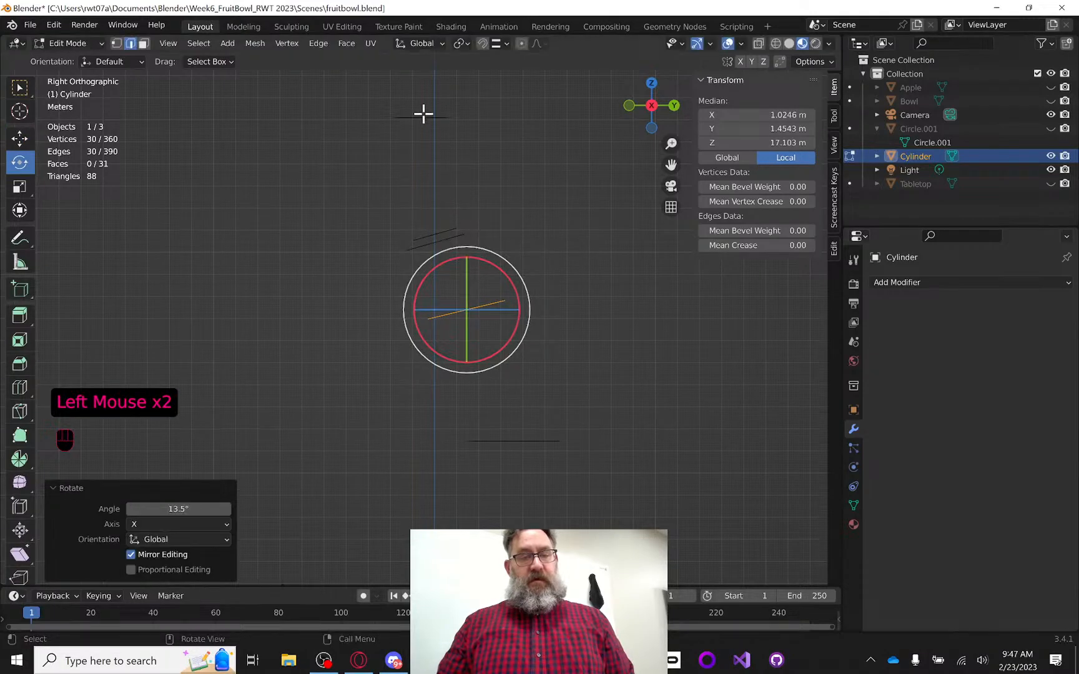
Select the entire top ring, rotate it 15.1° about X, and move it about 1.31 m along negative Y
left_click(399, 106)
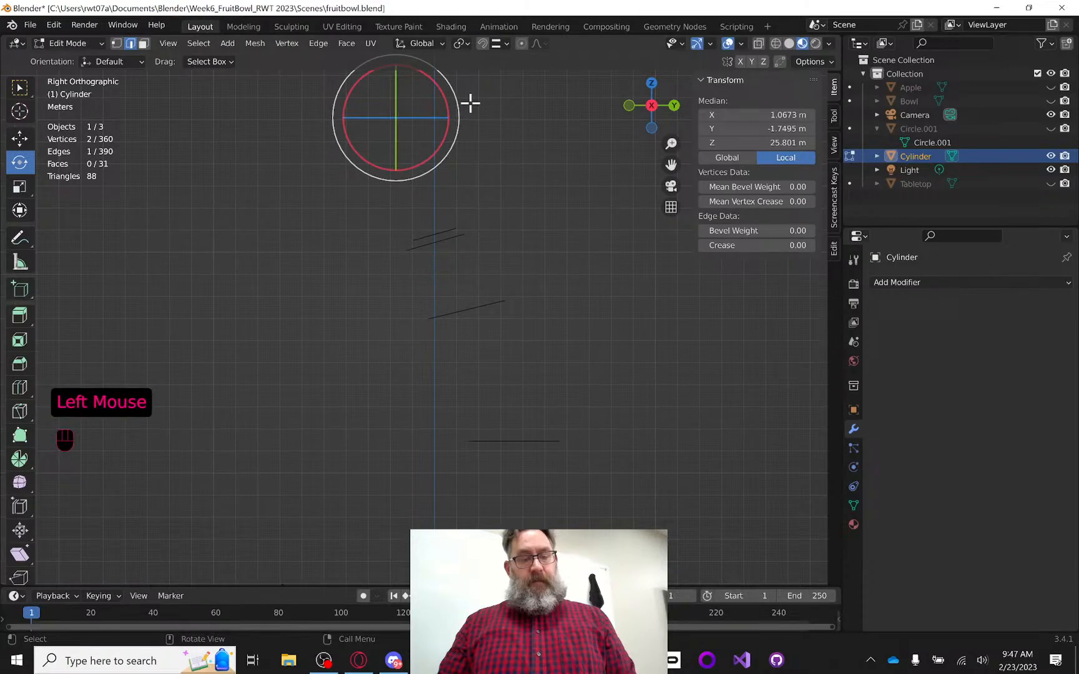
key("ctrl+l")
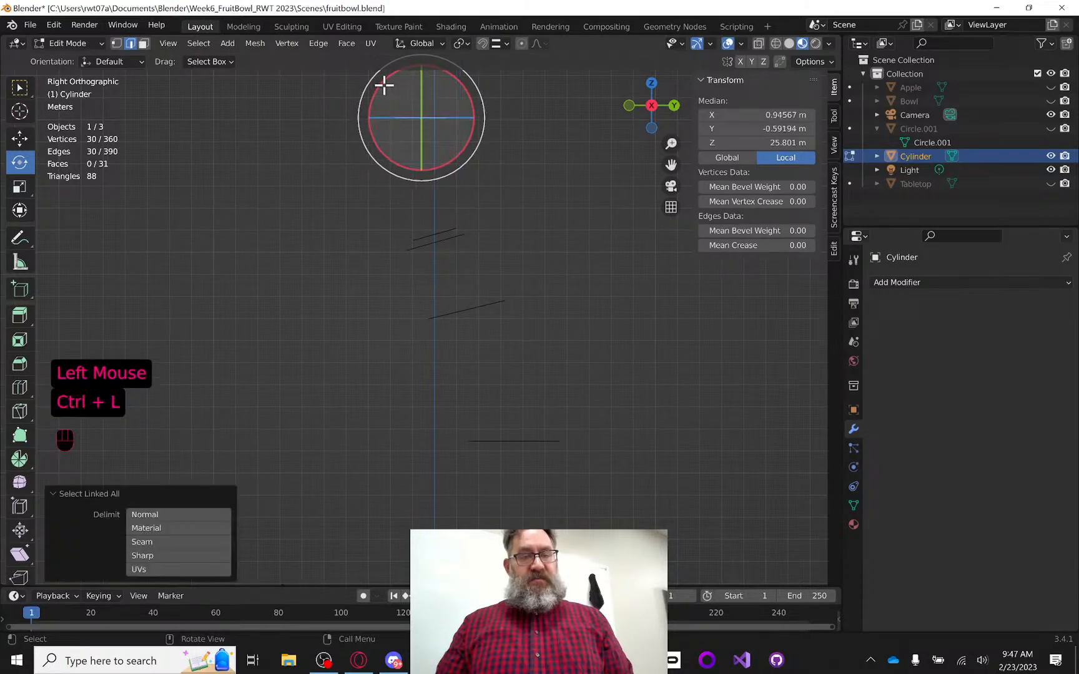
left_click_drag(384, 86, 377, 97)
left_click(20, 138)
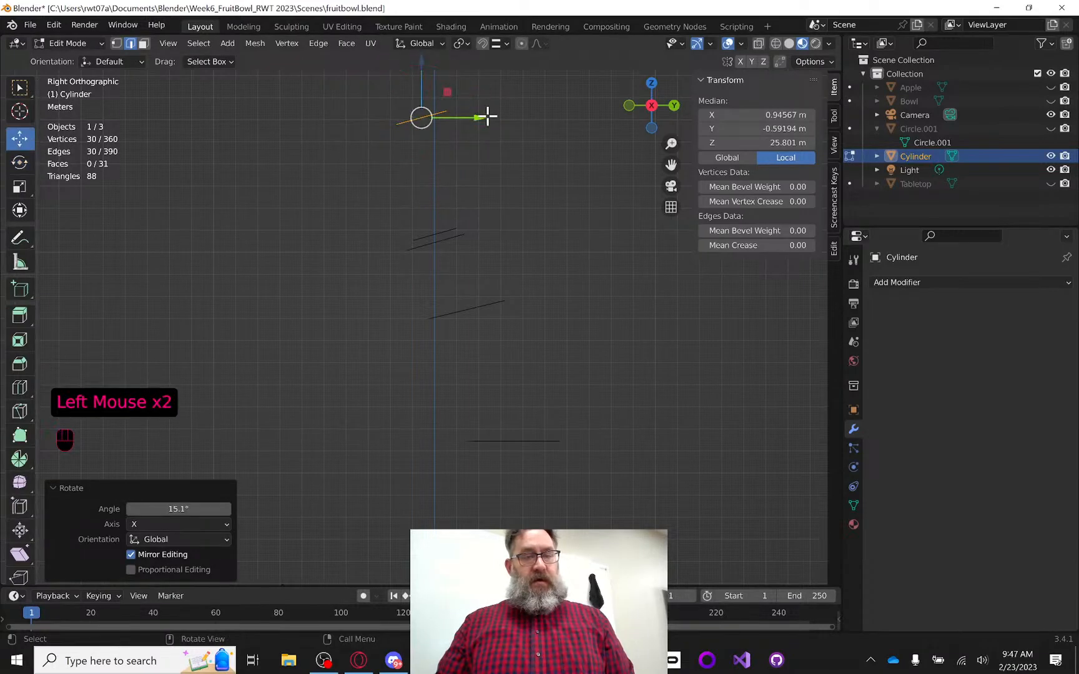
left_click_drag(476, 116, 447, 116)
scroll(568, 421, "down", 1)
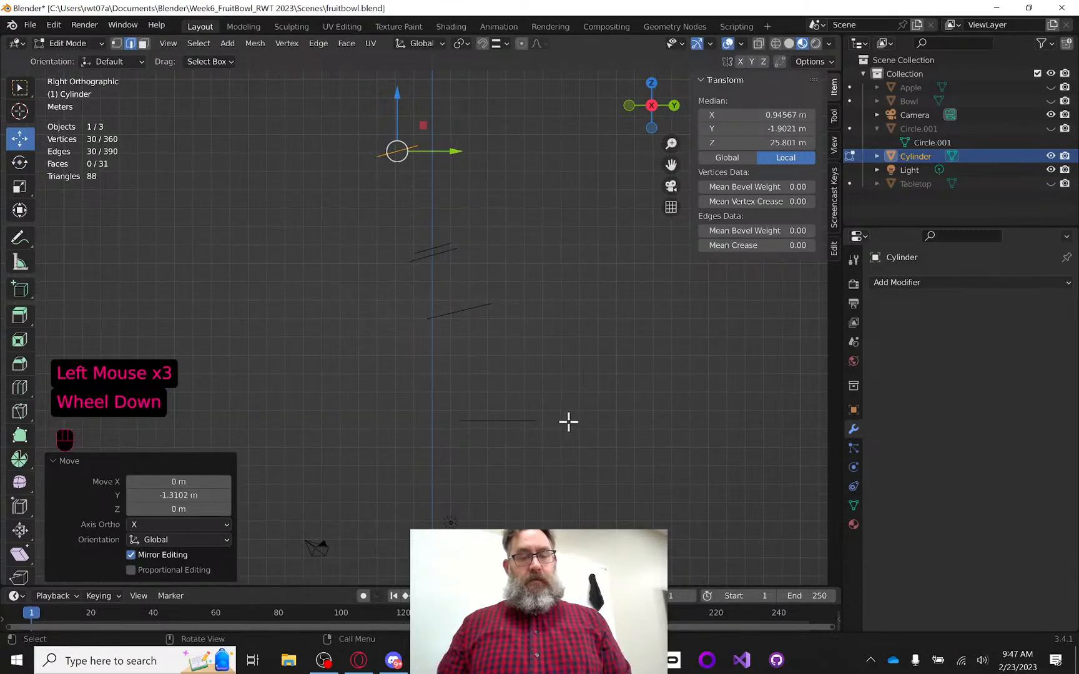
Select the entire hexagonal ring just above the base rings and rotate it about -9.57° around X
scroll(570, 418, "down", 1)
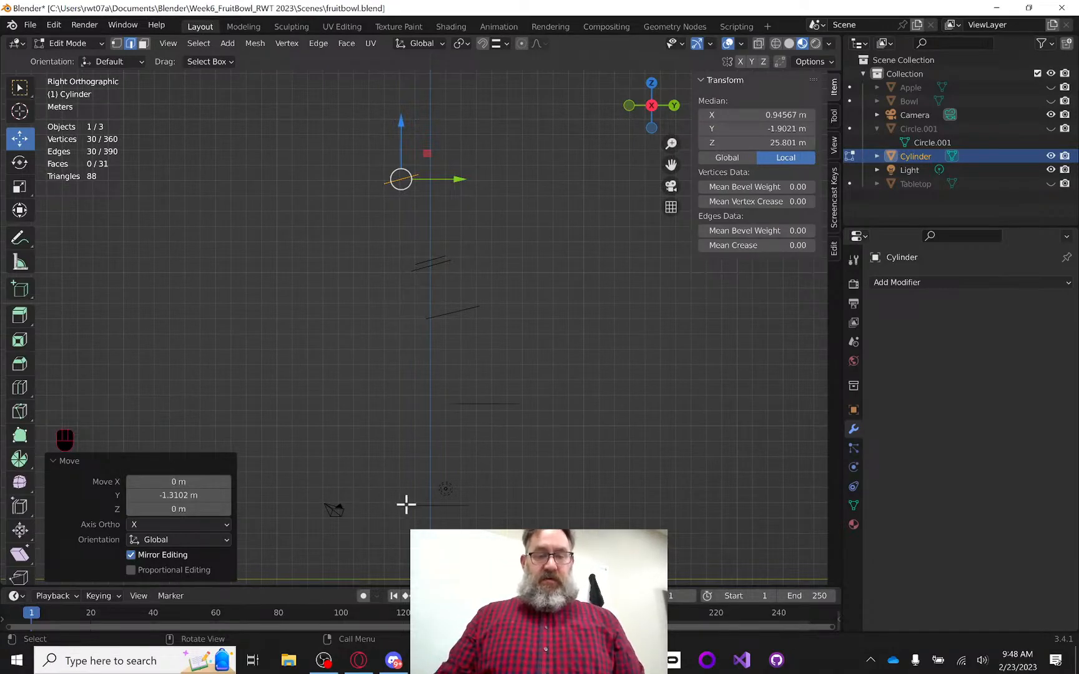
left_click(427, 506)
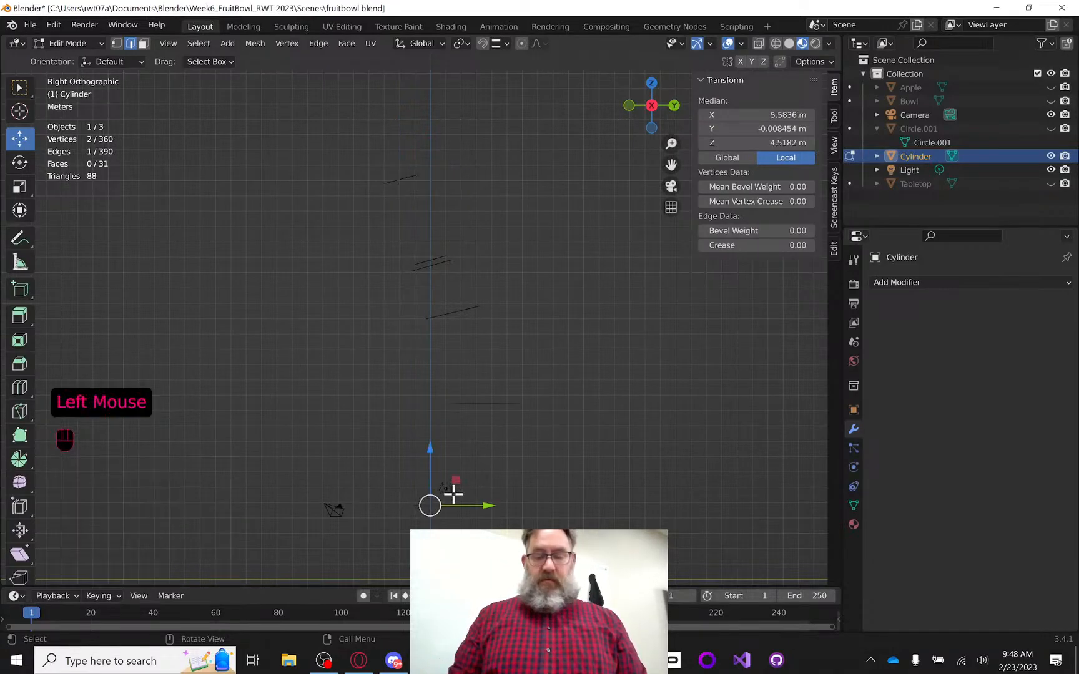
key("KP_Decimal")
scroll(491, 424, "down", 4)
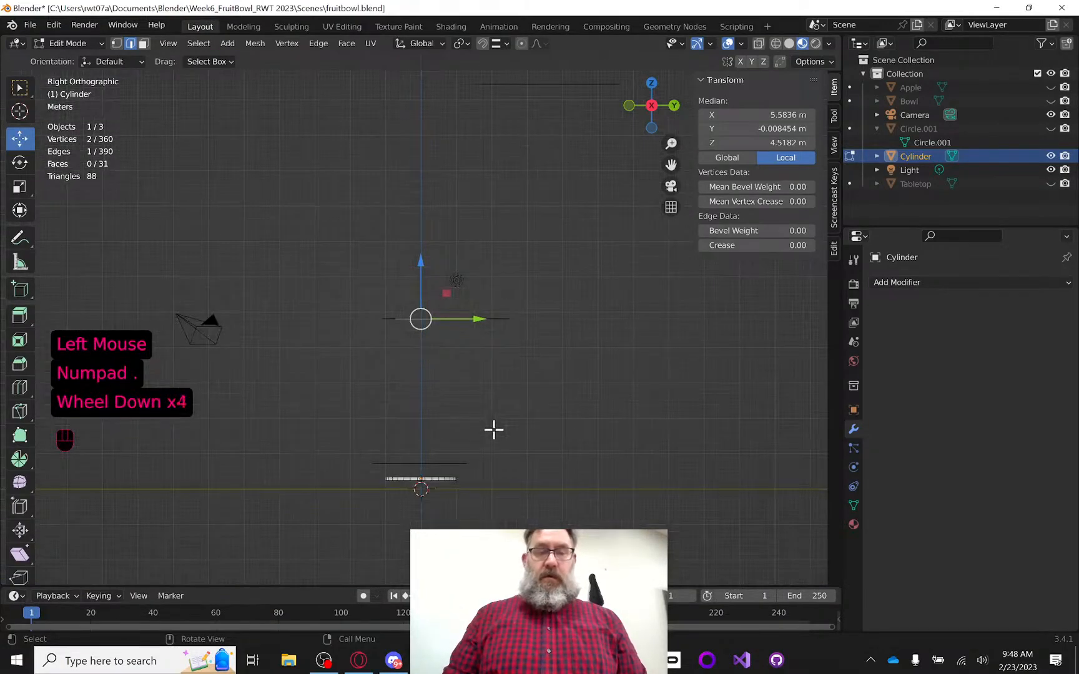
key("ctrl+l")
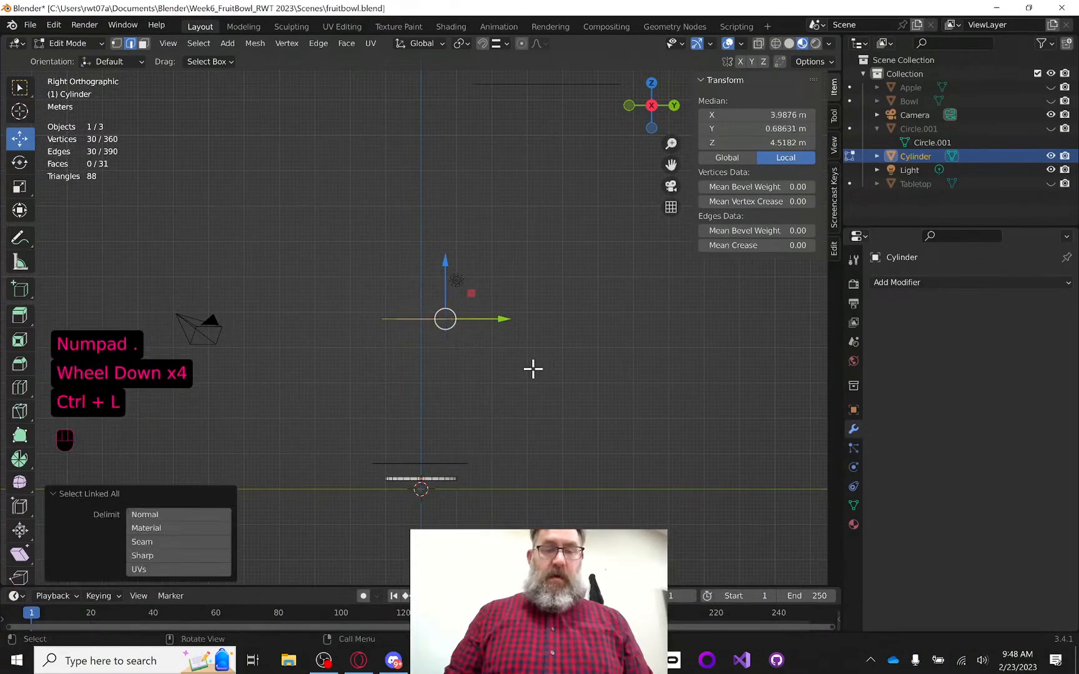
left_click(29, 166)
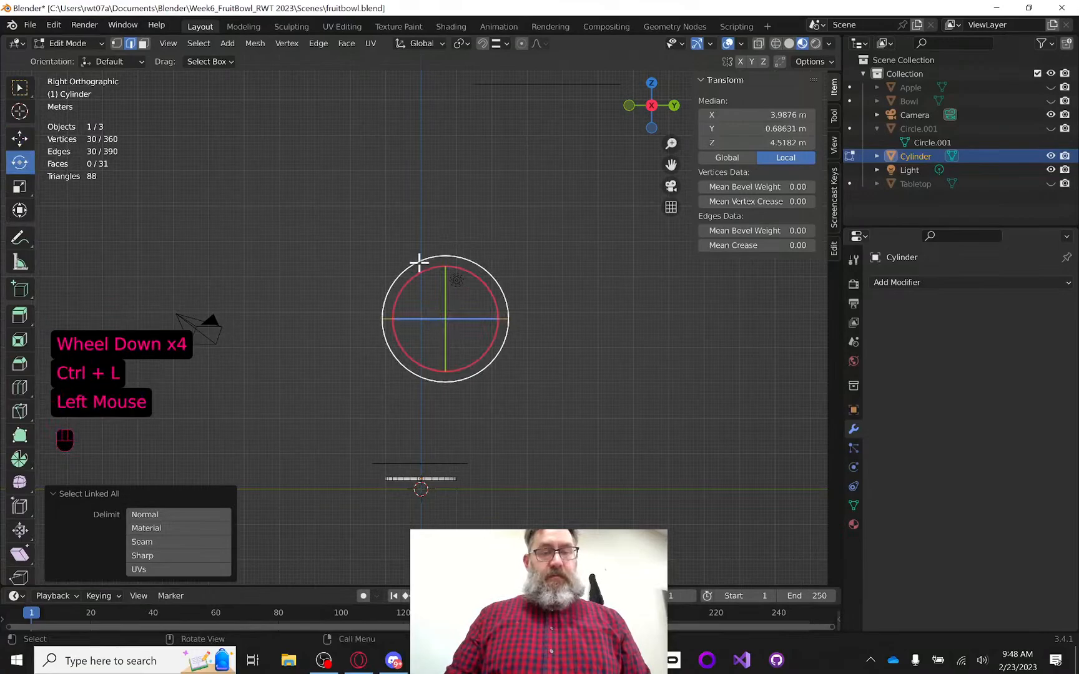
left_click_drag(419, 272, 427, 270)
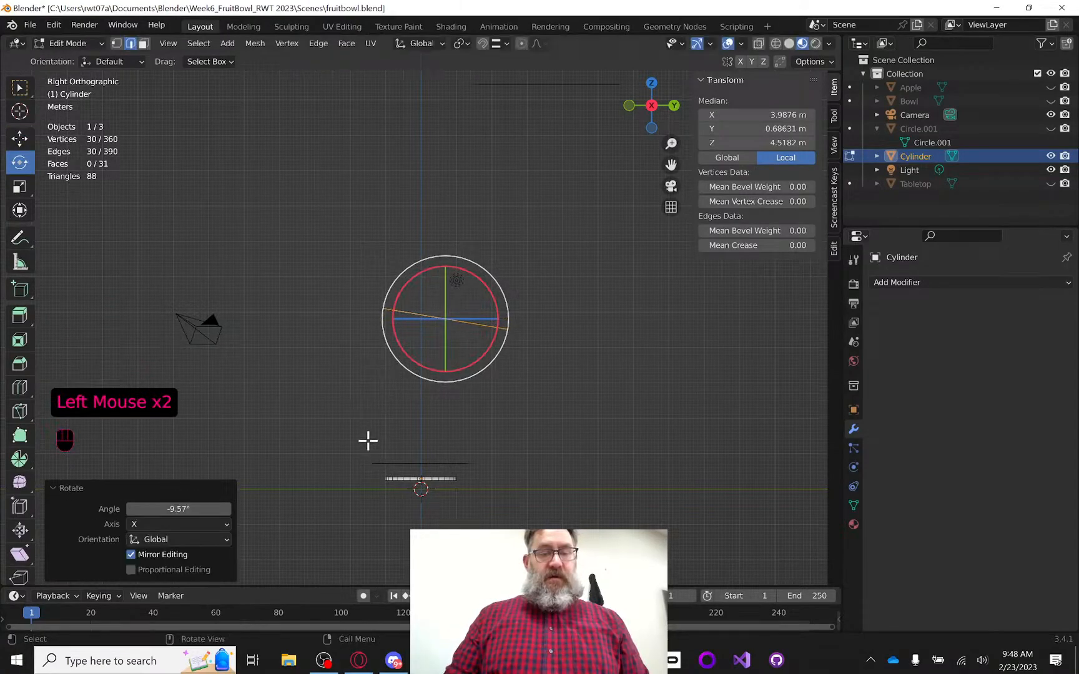
Select the linked base geometry, tilt it about X with its near end lower on the positive Y side, and lower it about 0.75 m along Z
left_click(397, 463)
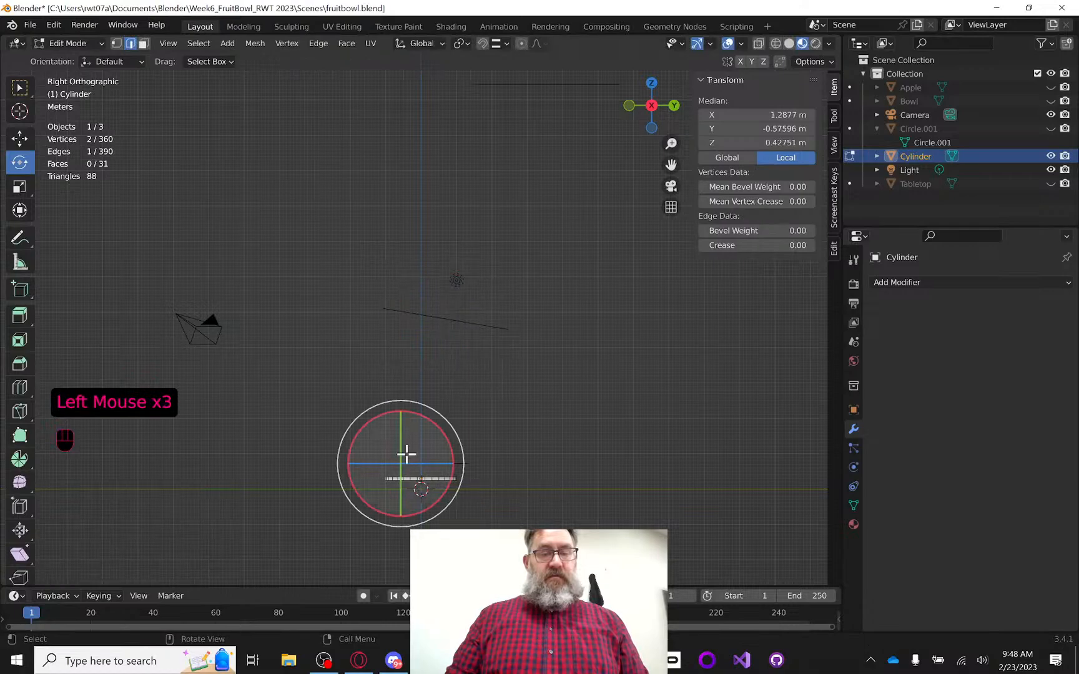
left_click(18, 91)
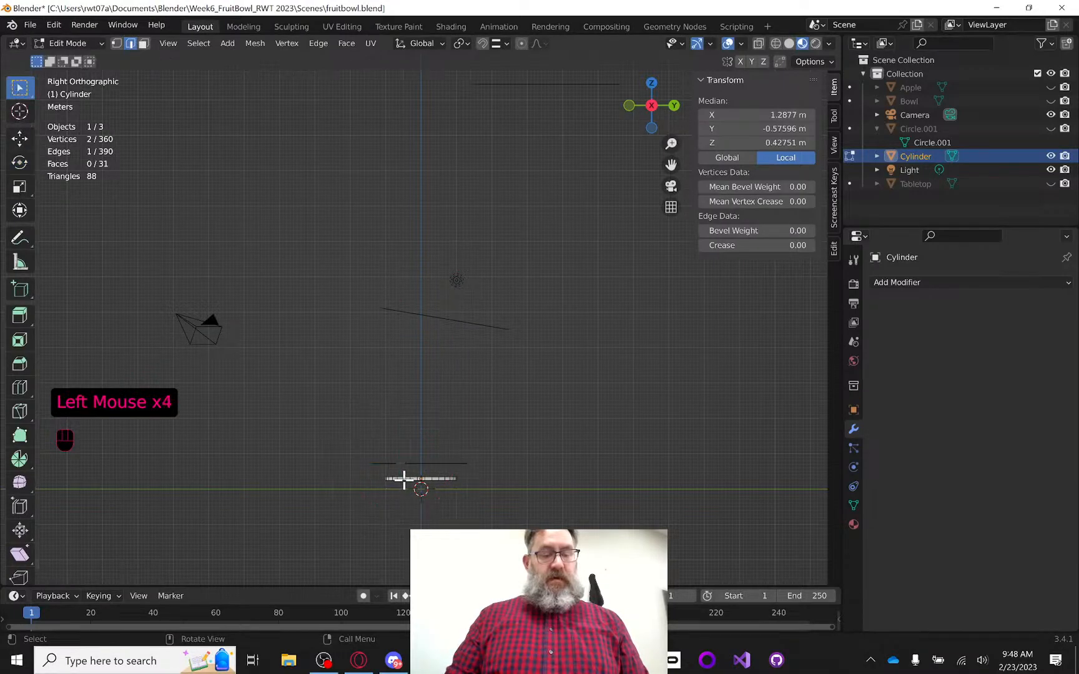
left_click(464, 452, "shift")
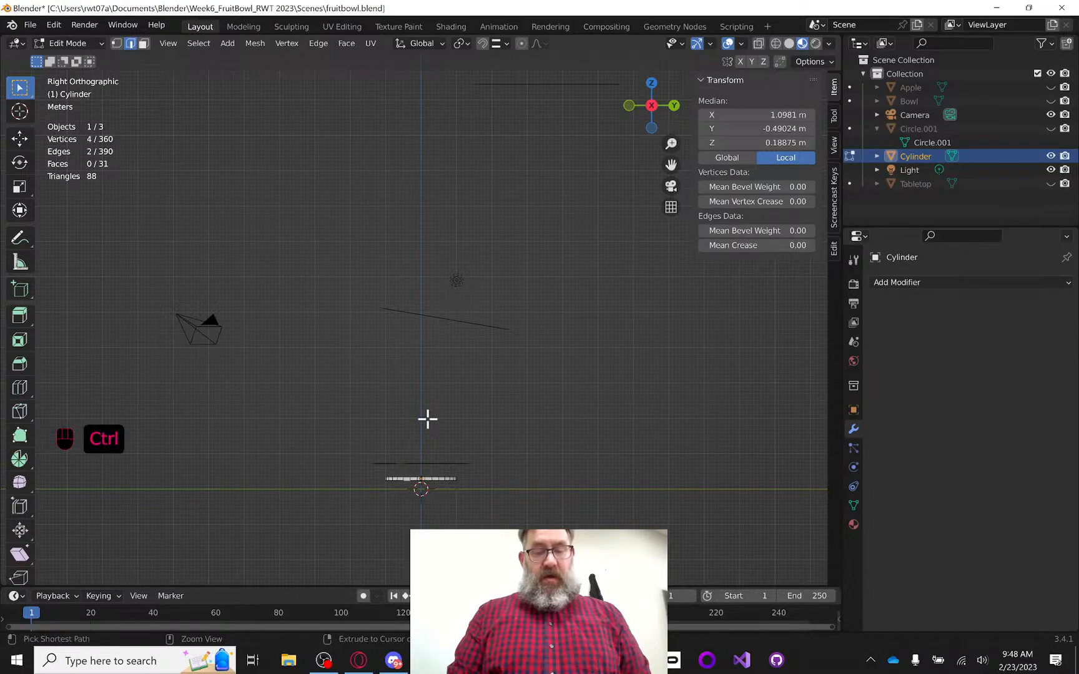
key("ctrl+l")
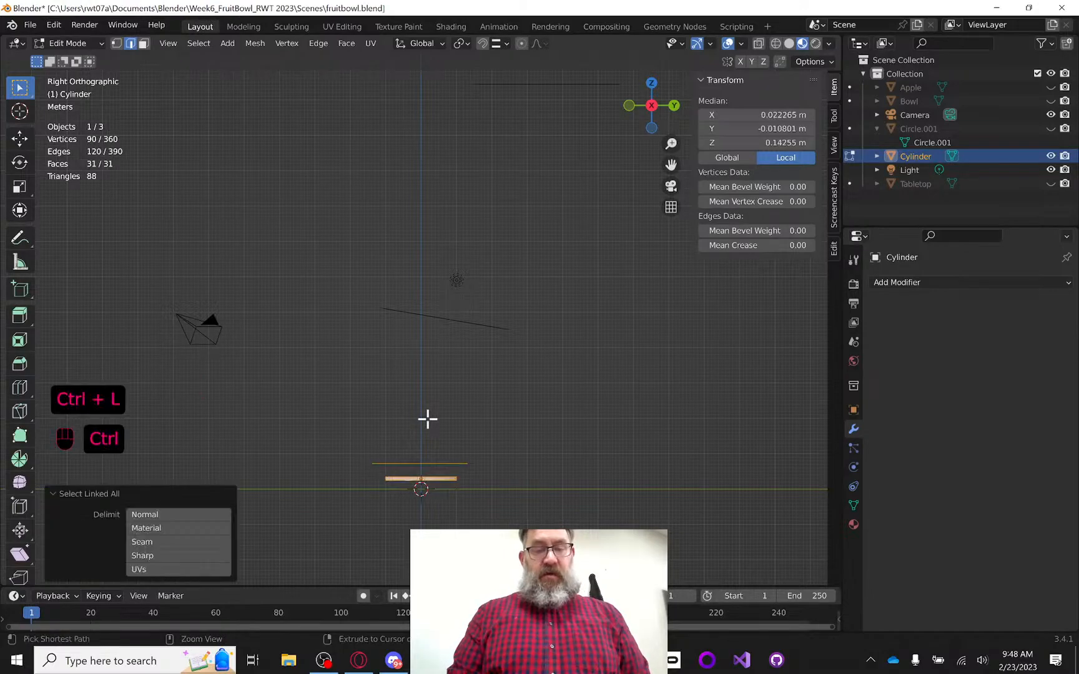
left_click(20, 162)
left_click(392, 427)
left_click_drag(392, 427, 421, 449)
left_click(19, 138)
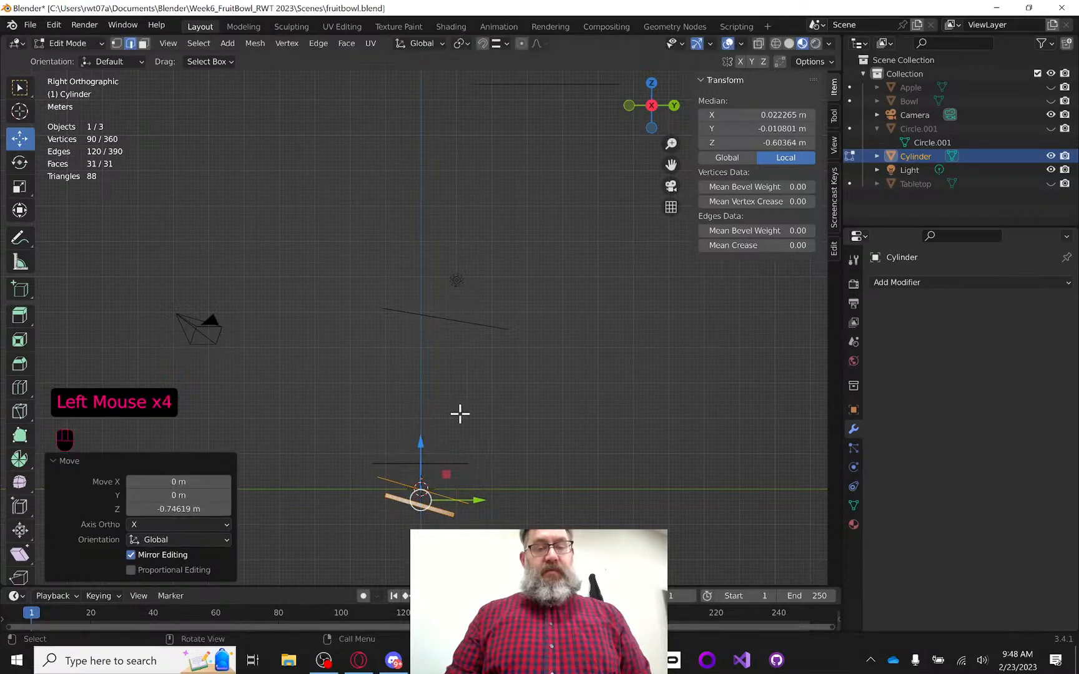
Delete the edges of the three overlapping flat rings left just above the tilted base
left_click(397, 463)
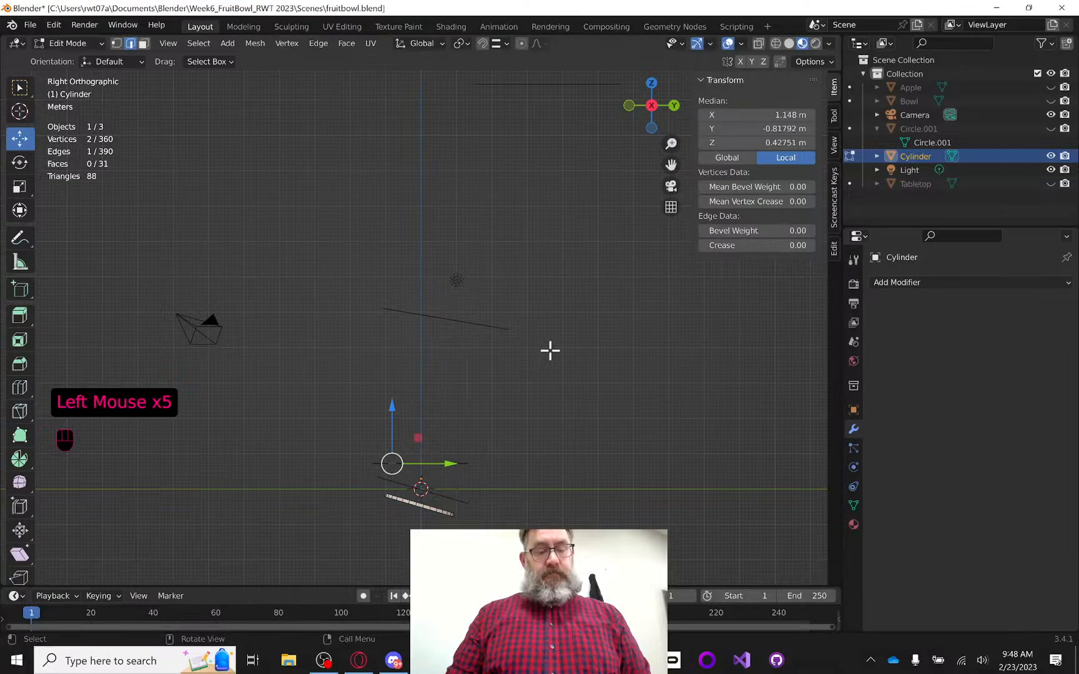
key("ctrl+l")
key("x")
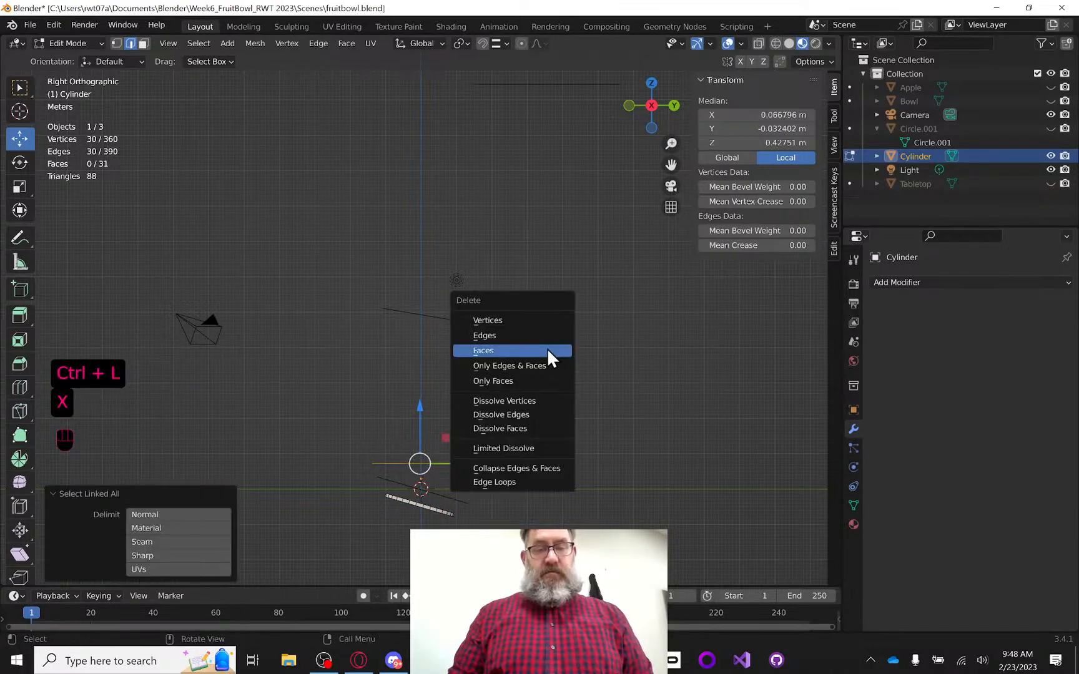
left_click(545, 340)
left_click(425, 464)
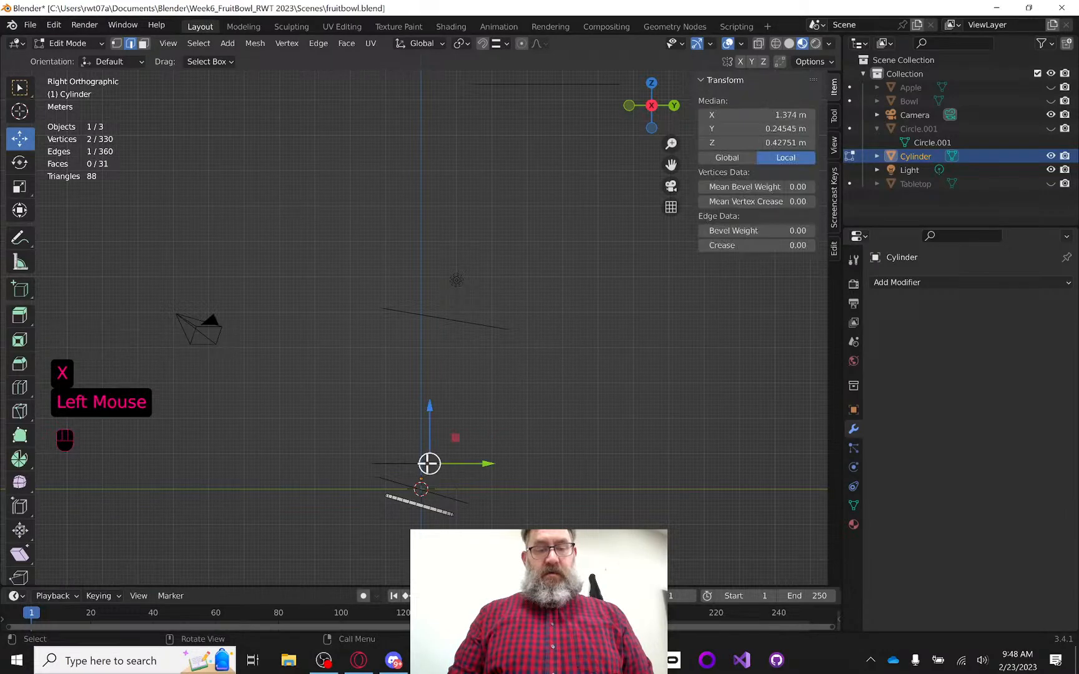
key("ctrl+l")
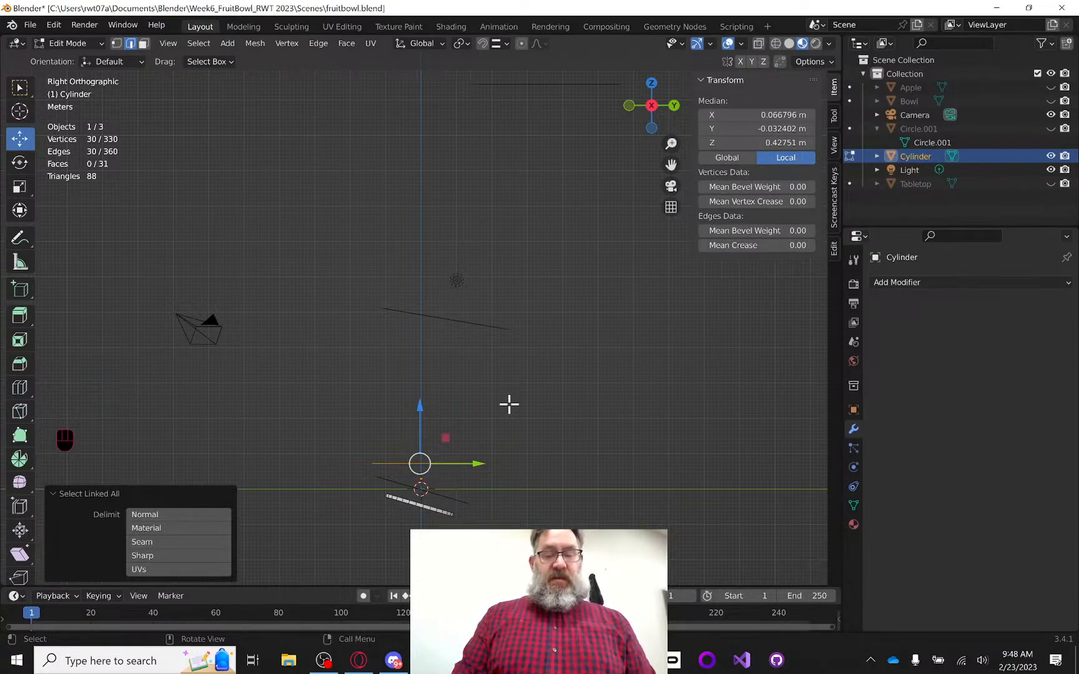
key("x")
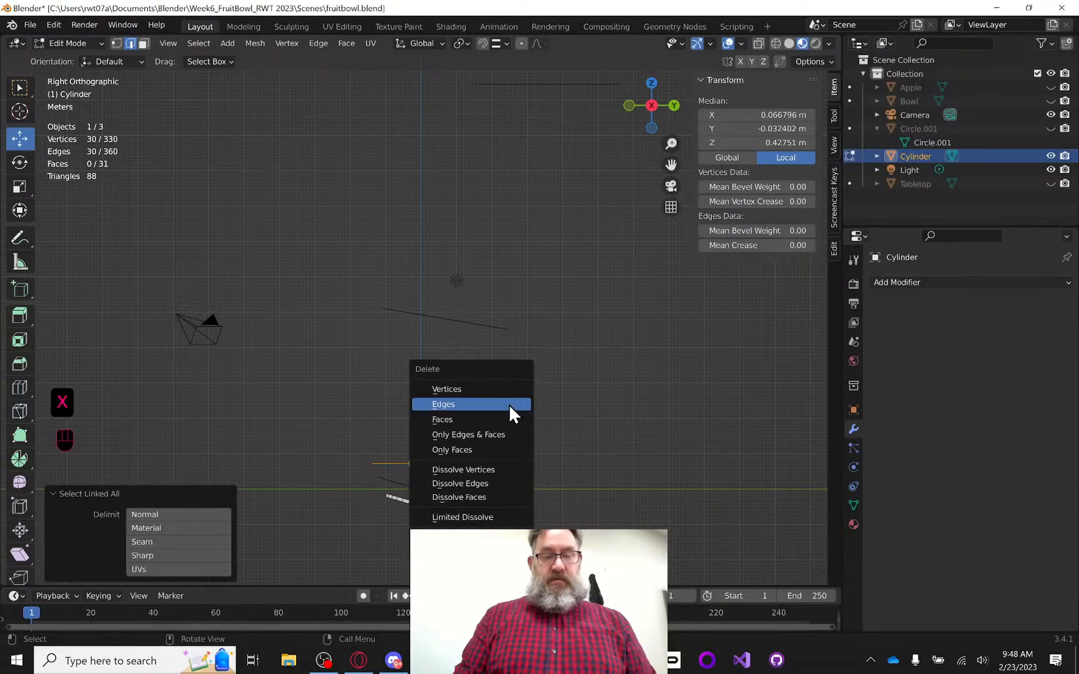
left_click(509, 403)
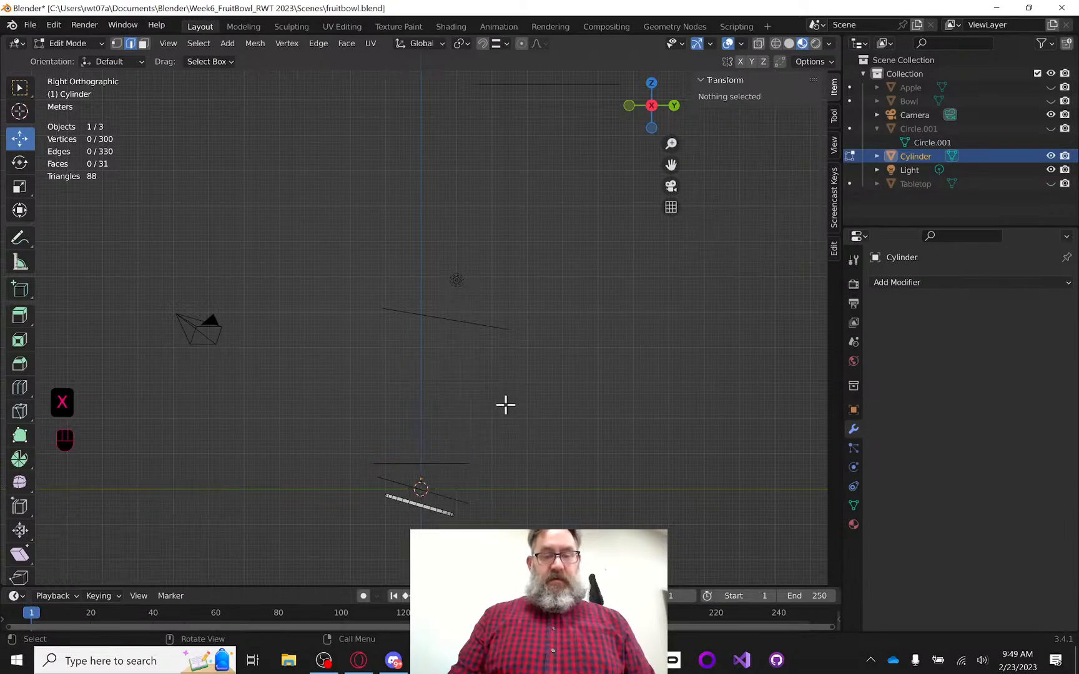
left_click(395, 462)
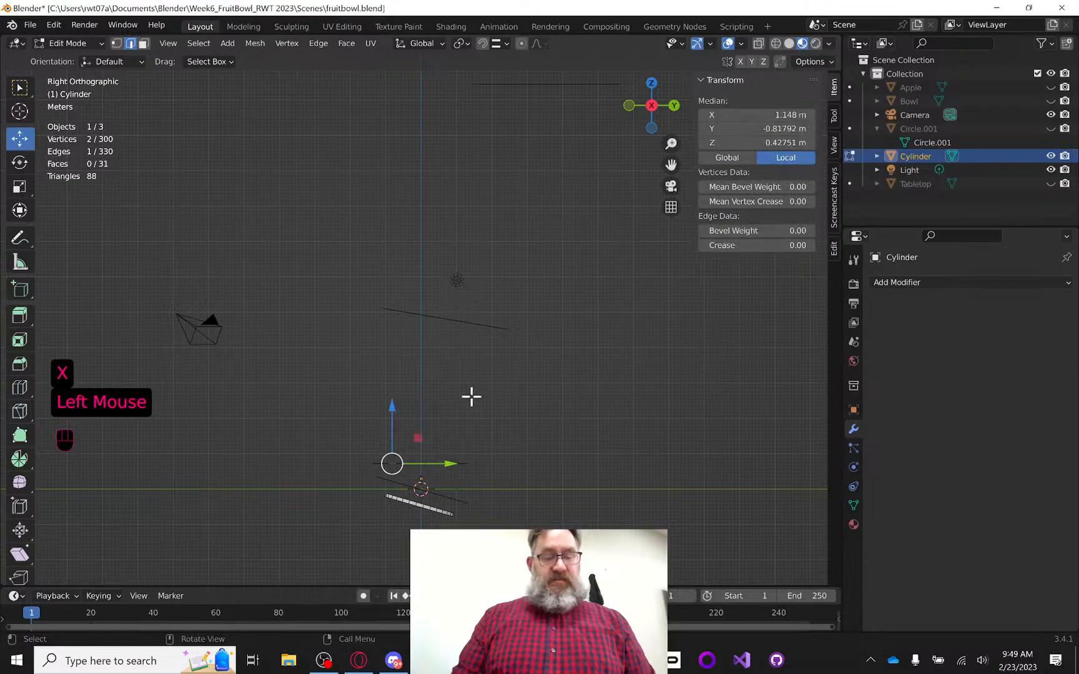
key("ctrl+l")
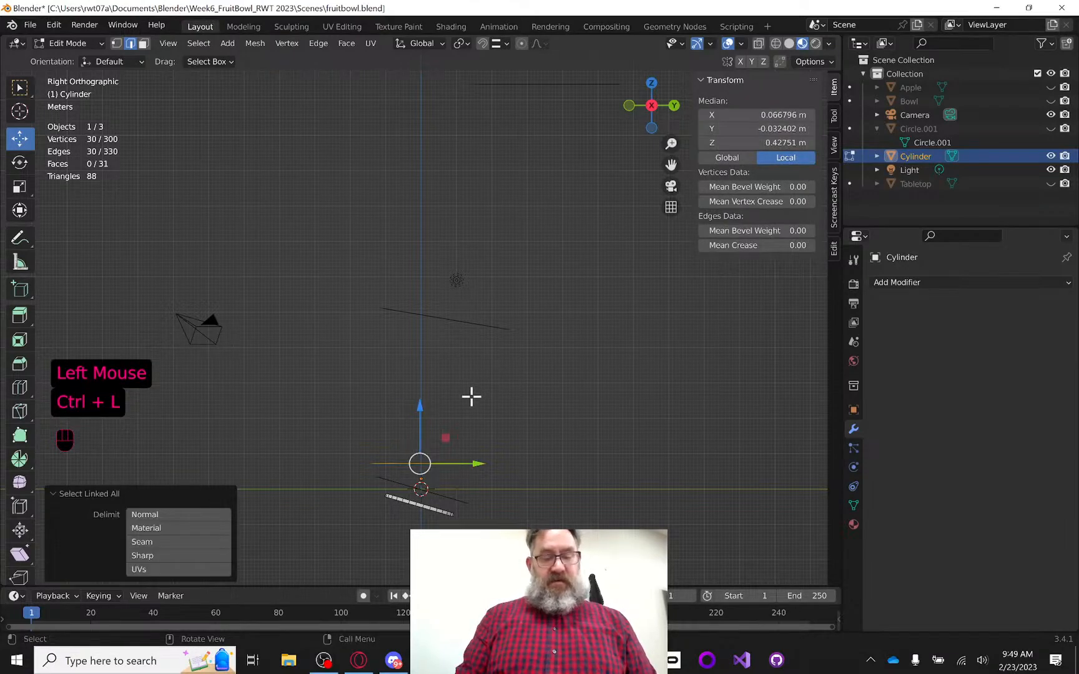
key("x")
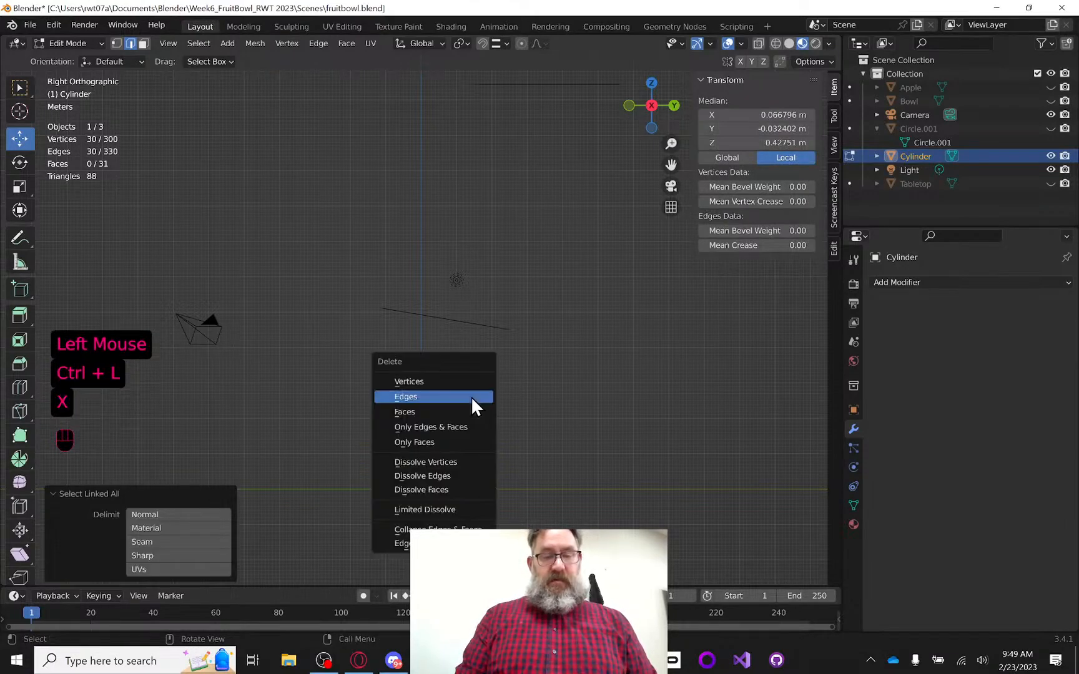
left_click(471, 395)
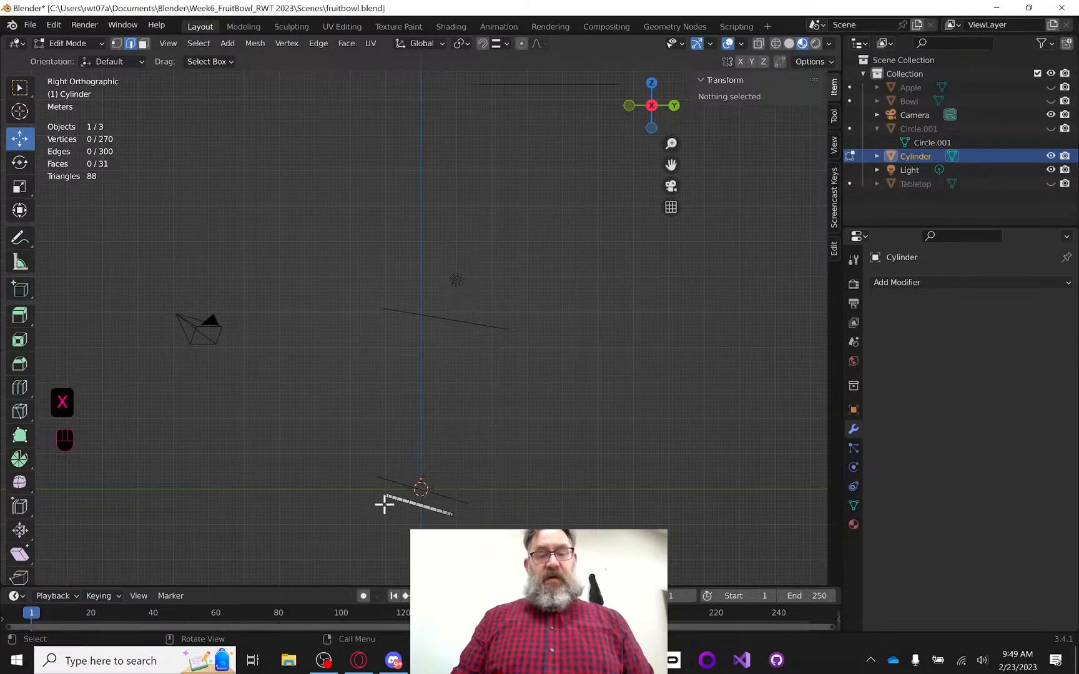
Select the whole tilted base with its linked ring and move it about 0.97 m along negative Y
left_click_drag(551, 462, 296, 527)
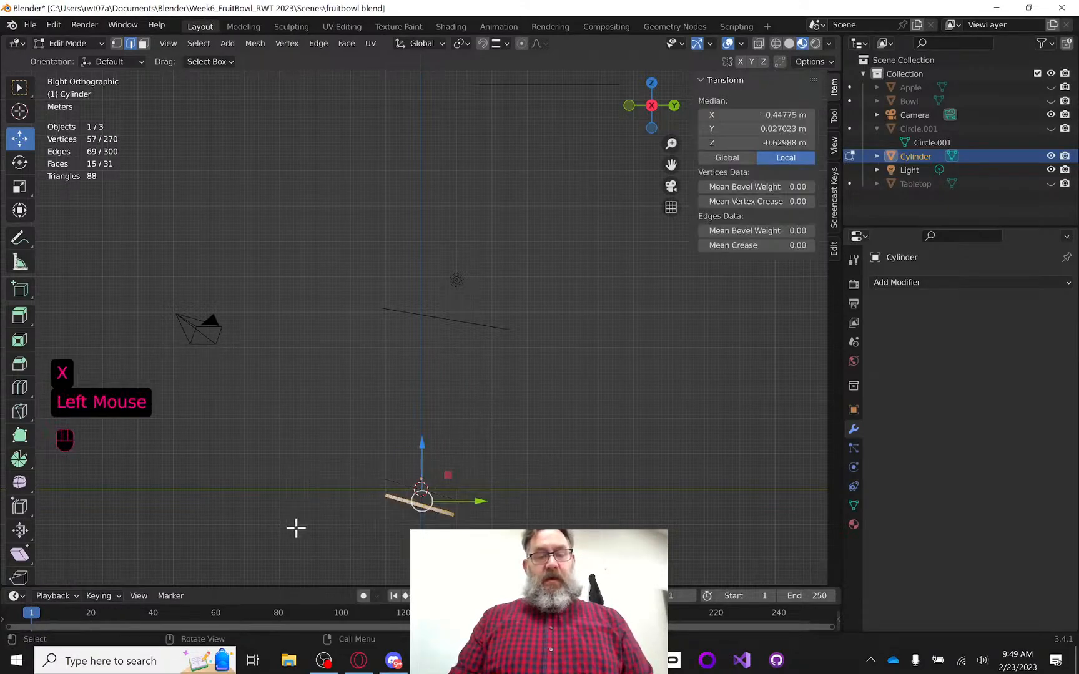
key("ctrl+l")
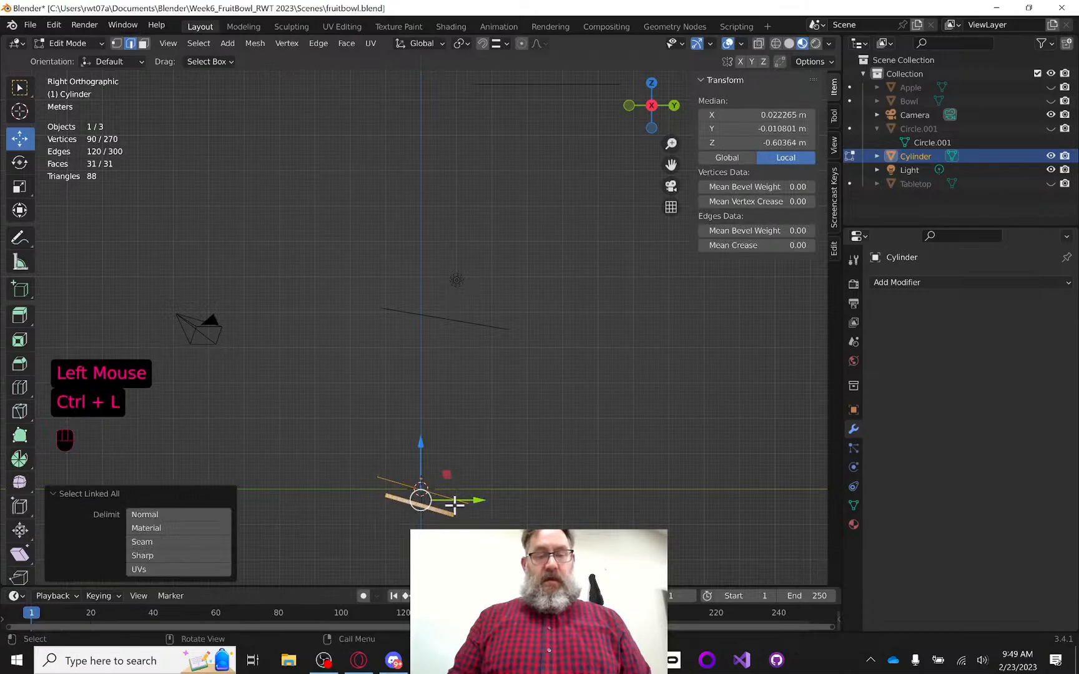
left_click_drag(476, 499, 443, 511)
scroll(496, 467, "down", 5)
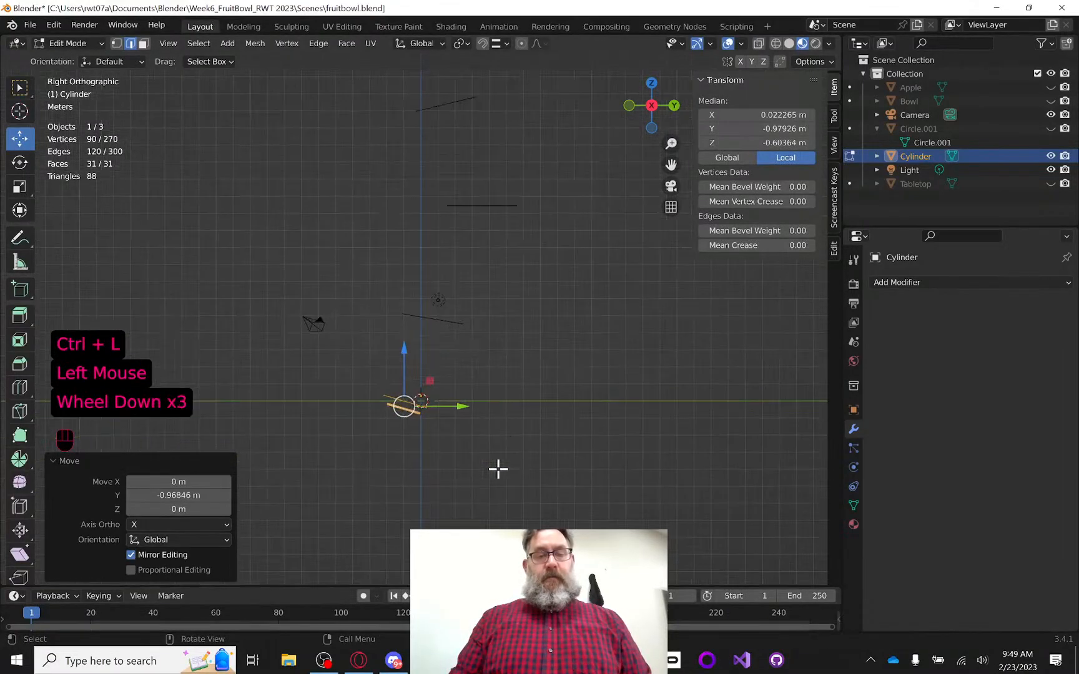
scroll(496, 465, "down", 1)
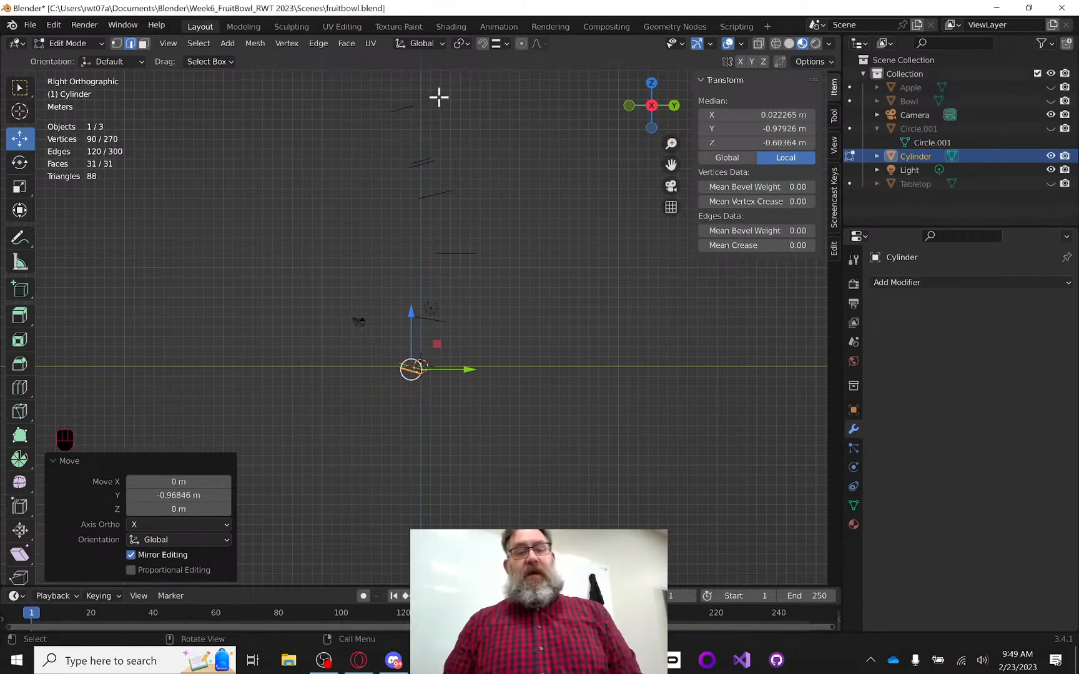
From the back view, select the entire hexagonal ring above the base and move it about 3.90 m along negative X
left_click(674, 105)
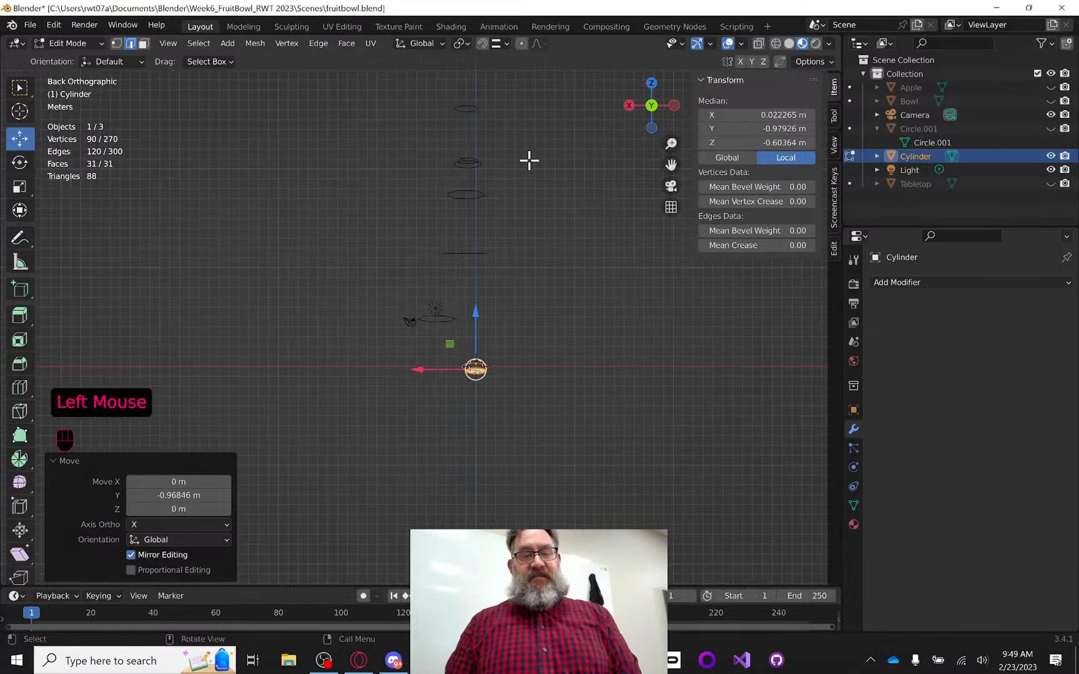
double_click(414, 316)
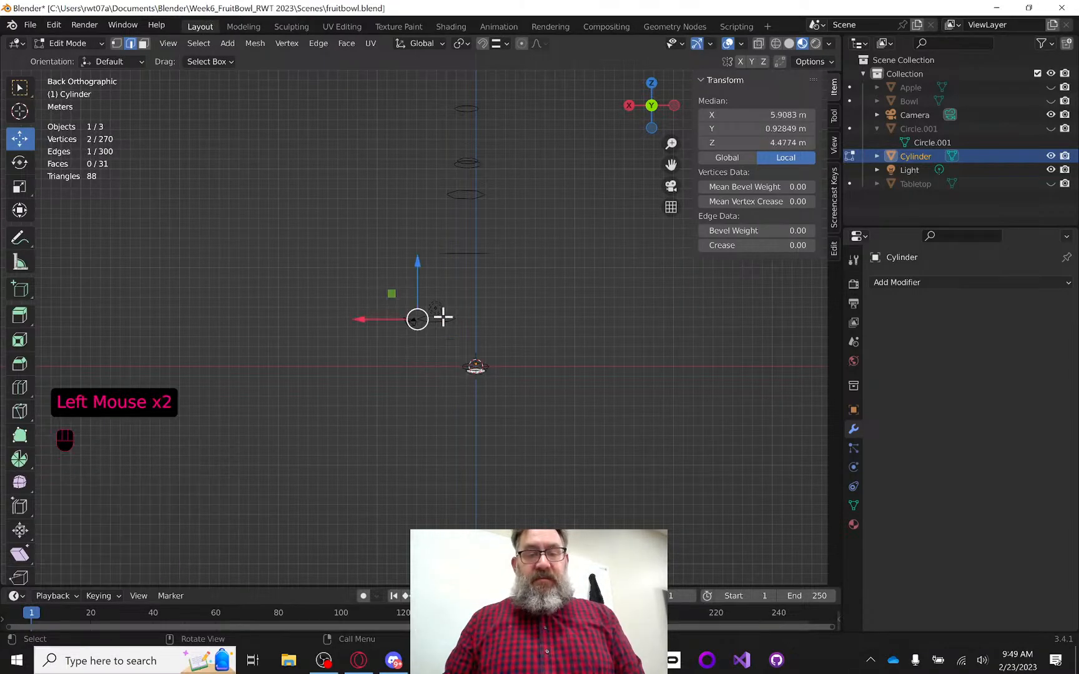
left_click_drag(443, 320, 464, 323)
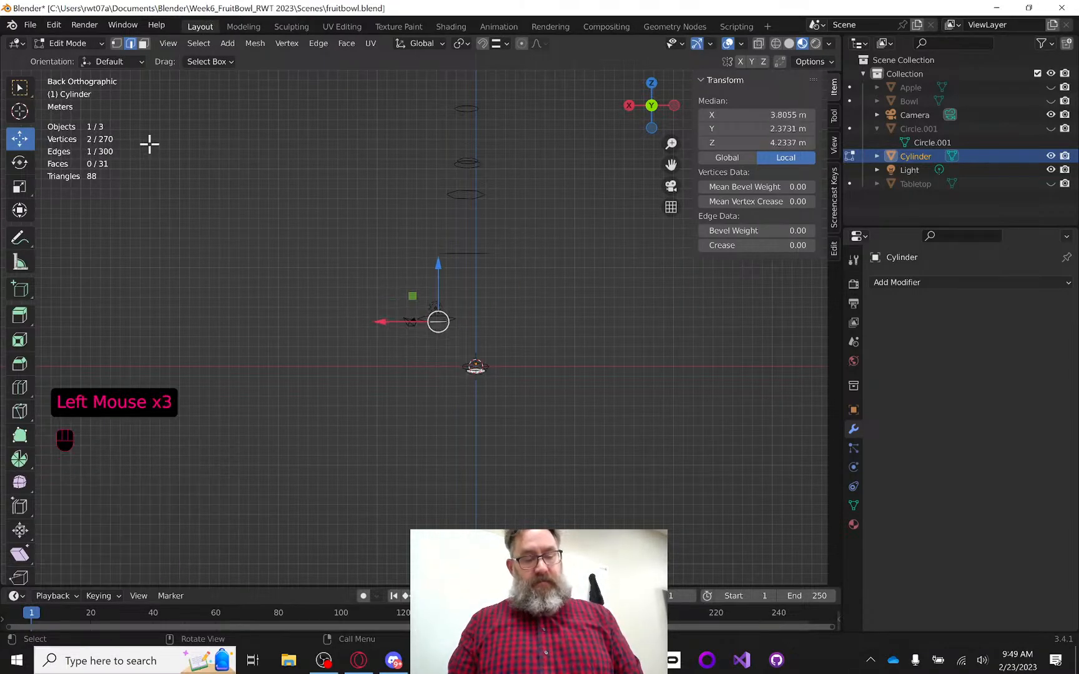
key("shift+l")
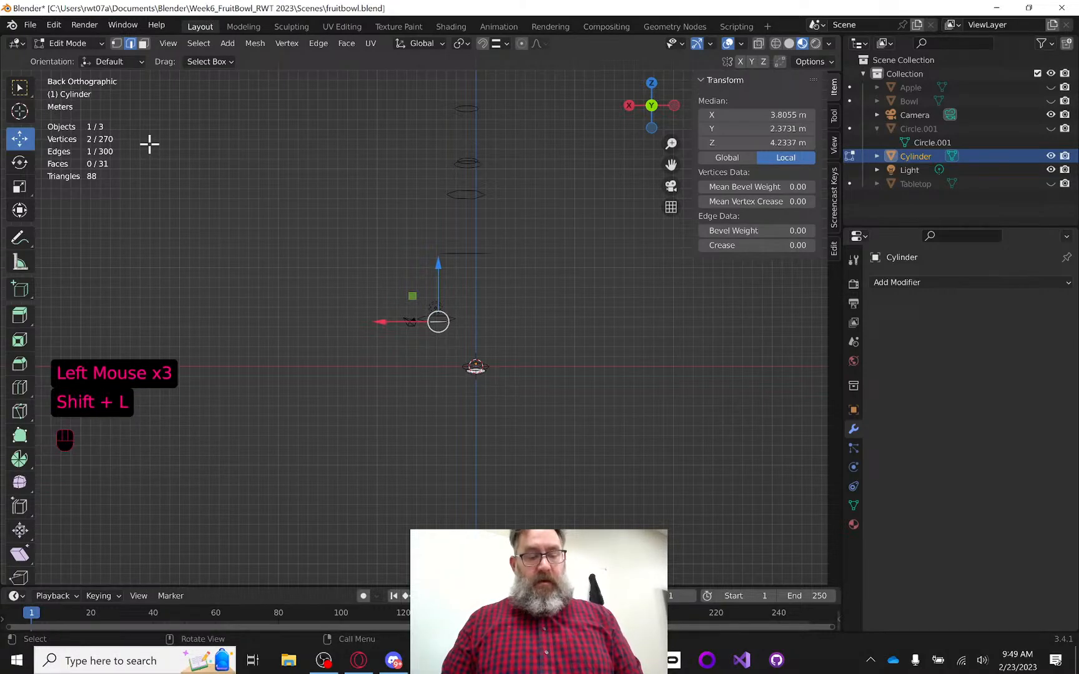
key("ctrl+l")
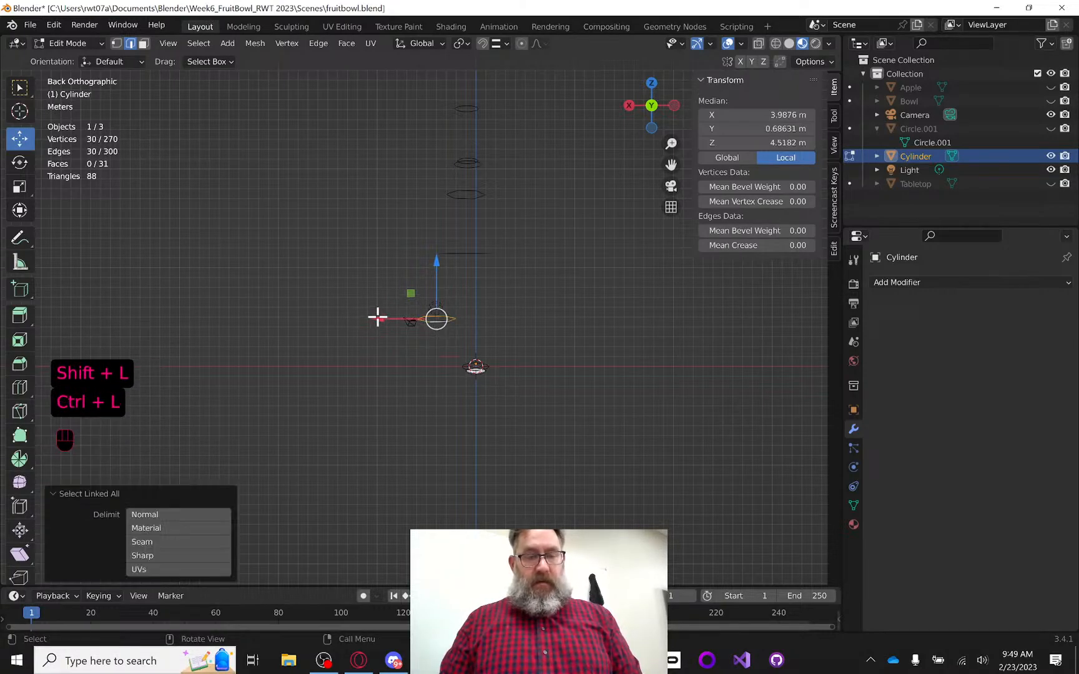
left_click_drag(378, 318, 422, 314)
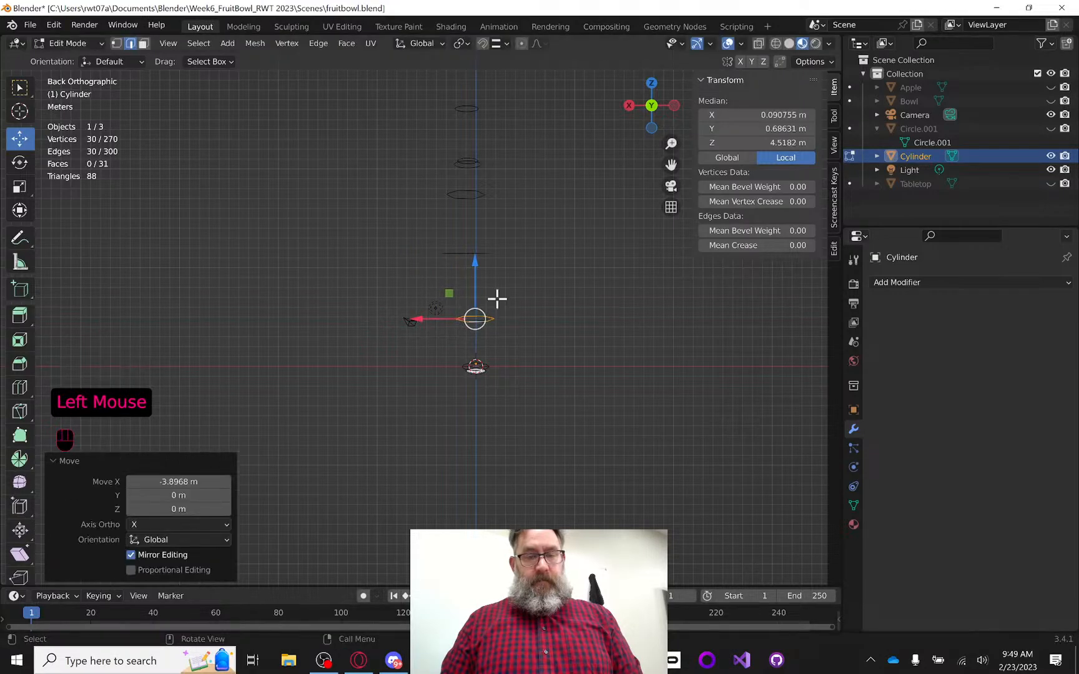
Select the entire flat ring above the recentred hexagonal ring and move it about 1.19 m along negative X
scroll(497, 291, "up", 2)
left_click(462, 224)
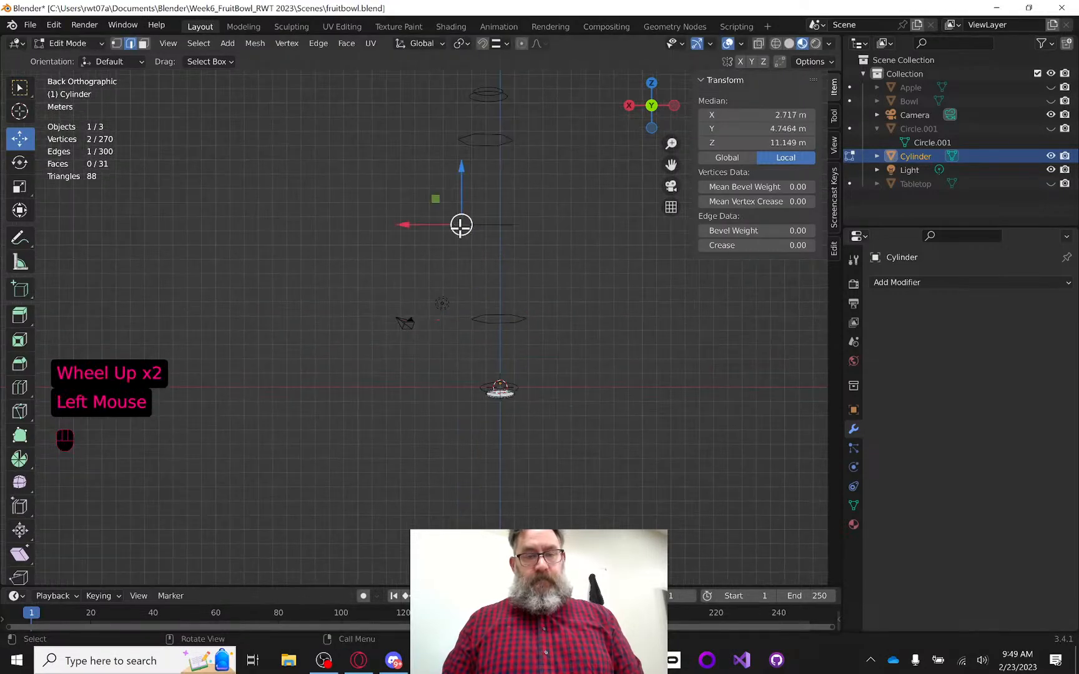
key("ctrl+l")
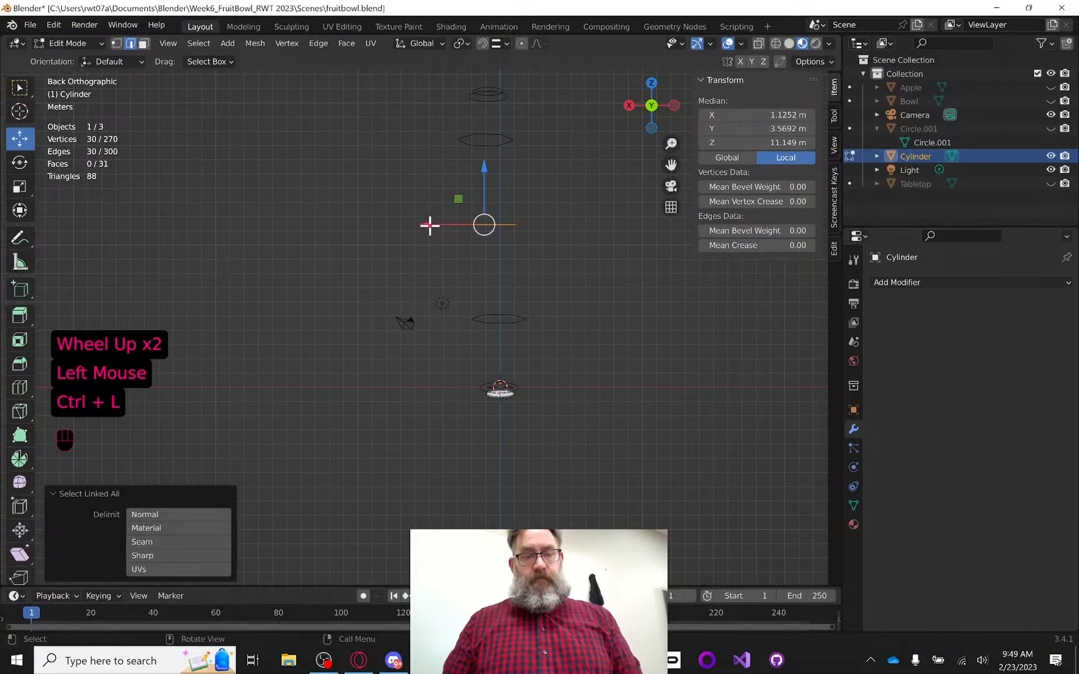
left_click_drag(430, 225, 448, 224)
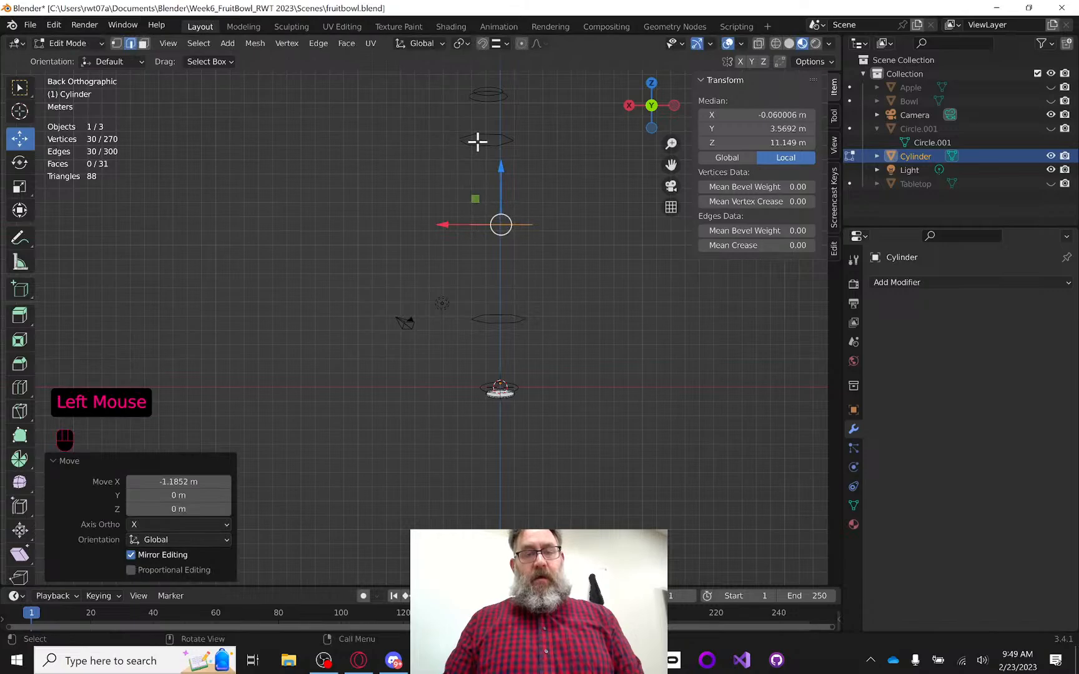
Select the entire hexagonal ring above the recentred flat ring and move it about 1.07 m along negative X
double_click(477, 141)
key("ctrl+l")
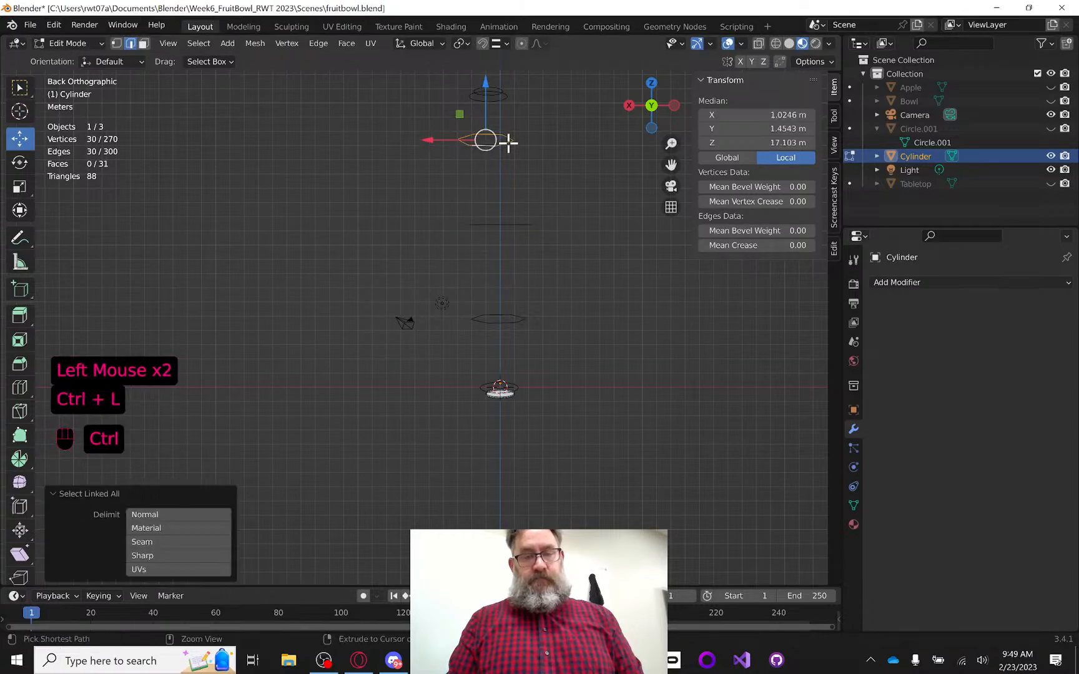
left_click_drag(431, 140, 445, 138)
scroll(486, 98, "up", 1)
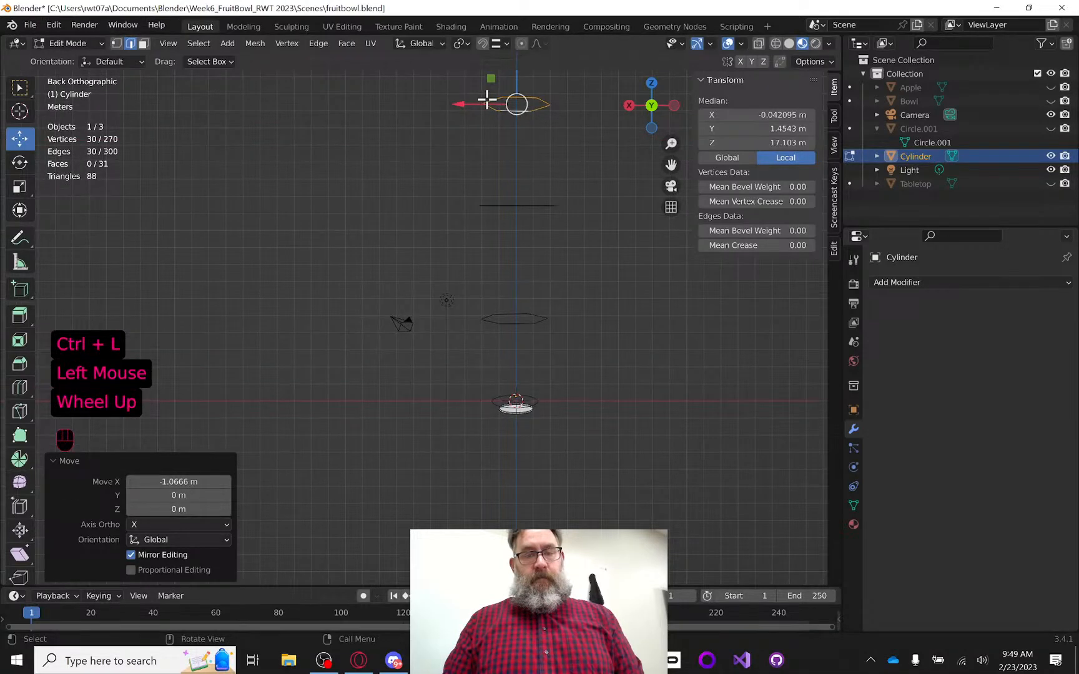
Select the three uppermost rings in full and move them together about 0.97 m along negative X
scroll(487, 99, "down", 2)
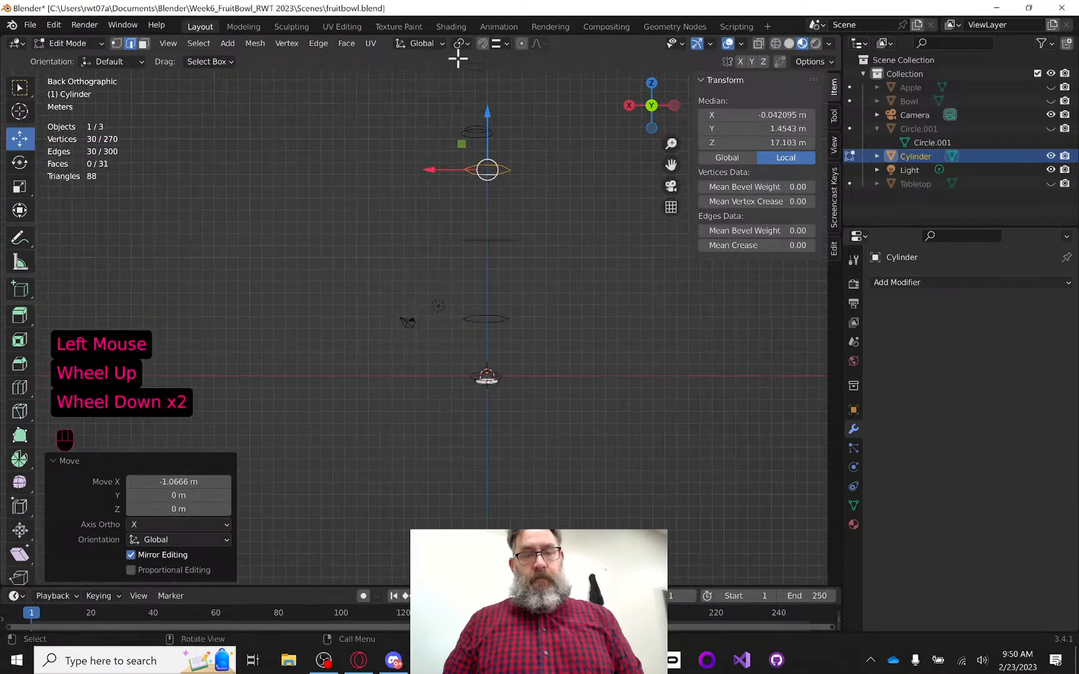
left_click_drag(445, 141, 475, 65)
key("ctrl+l")
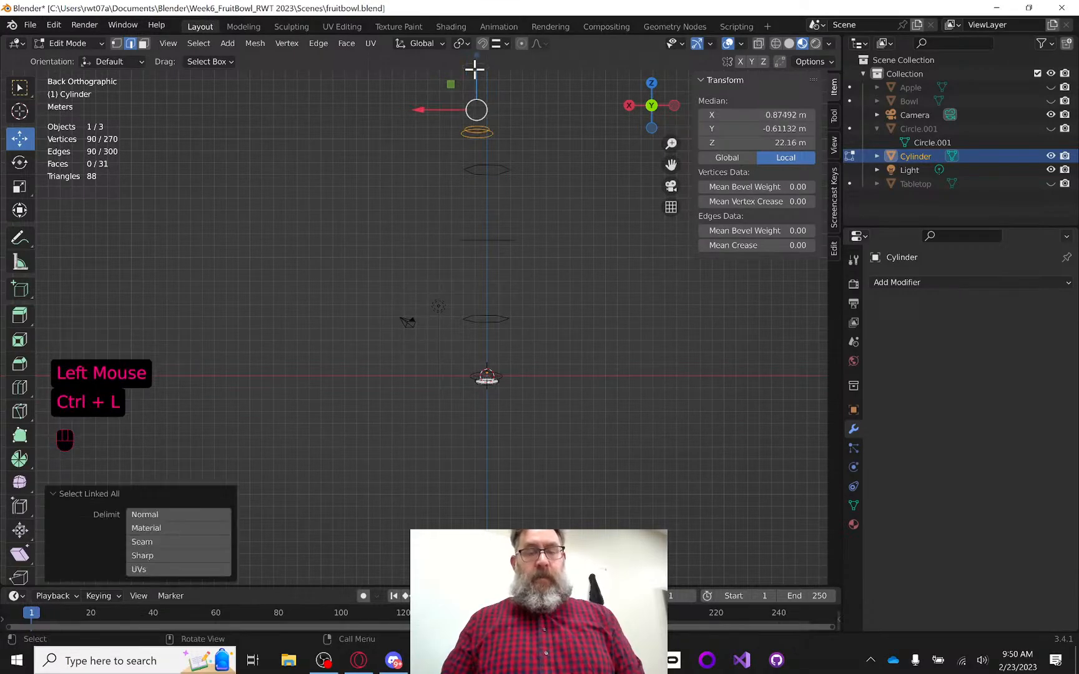
left_click_drag(419, 110, 432, 107)
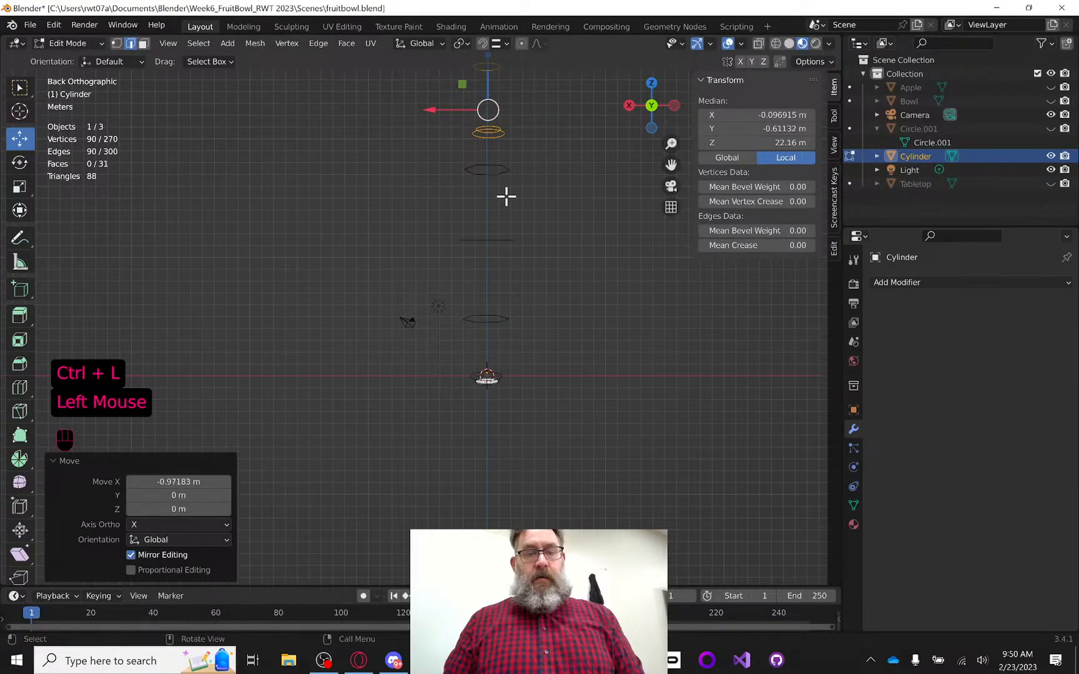
Clear the selection and select the entire topmost ring
double_click(588, 244)
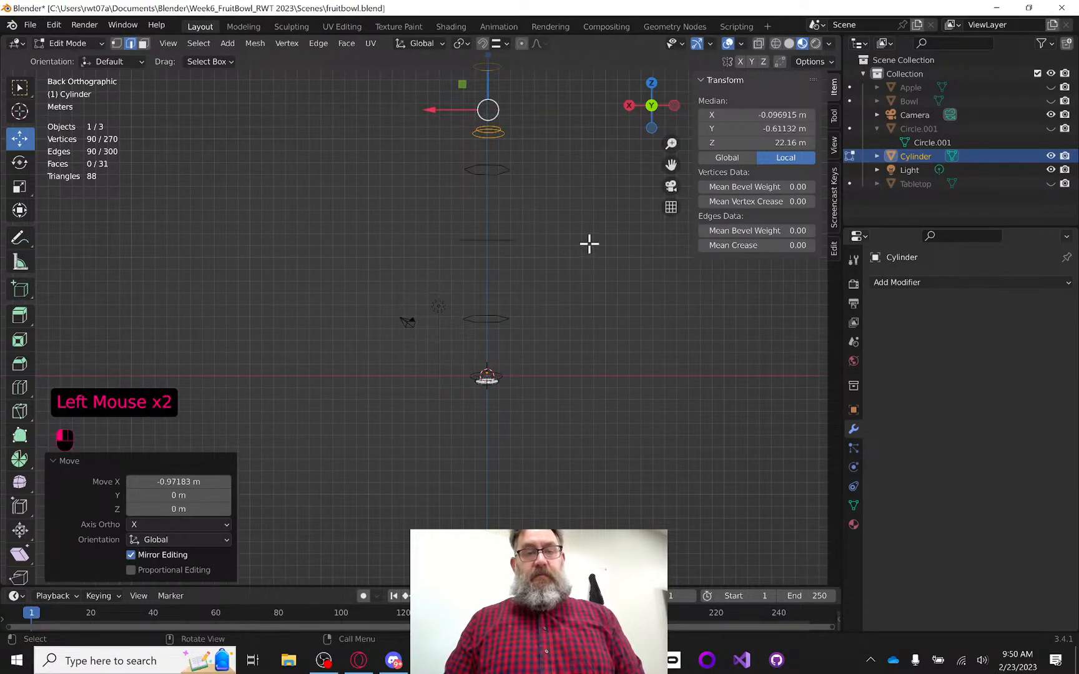
middle_click_drag(589, 245, 386, 306)
scroll(391, 300, "up", 1)
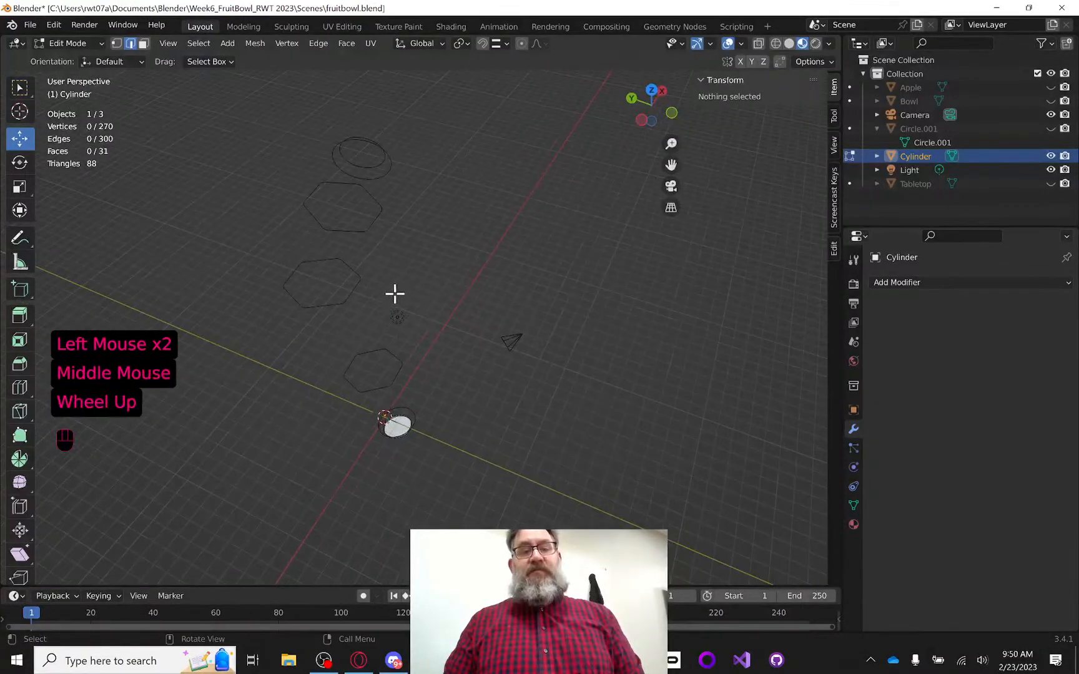
scroll(458, 270, "down", 1)
middle_click_drag(470, 253, 508, 250)
scroll(507, 247, "down", 1)
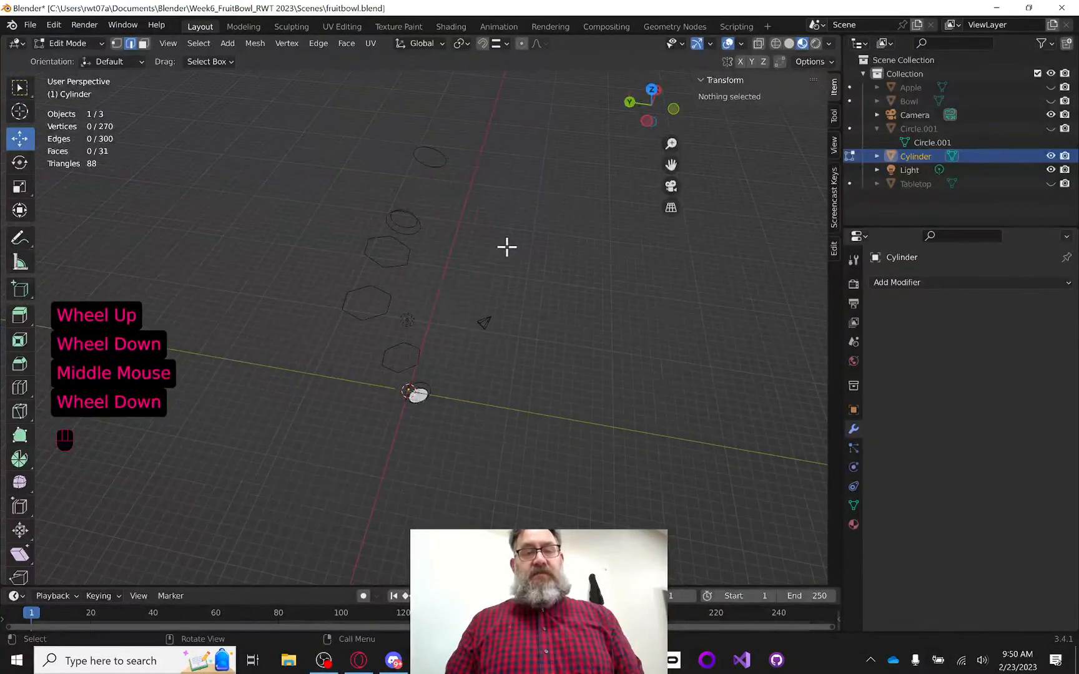
left_click(427, 164)
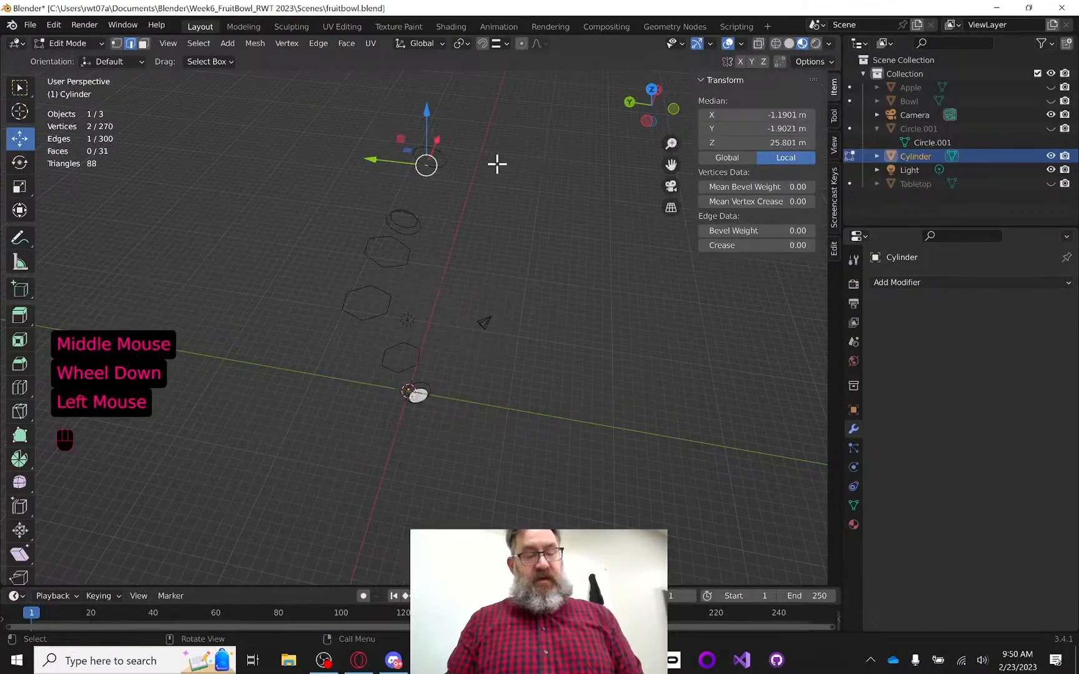
key("ctrl+l")
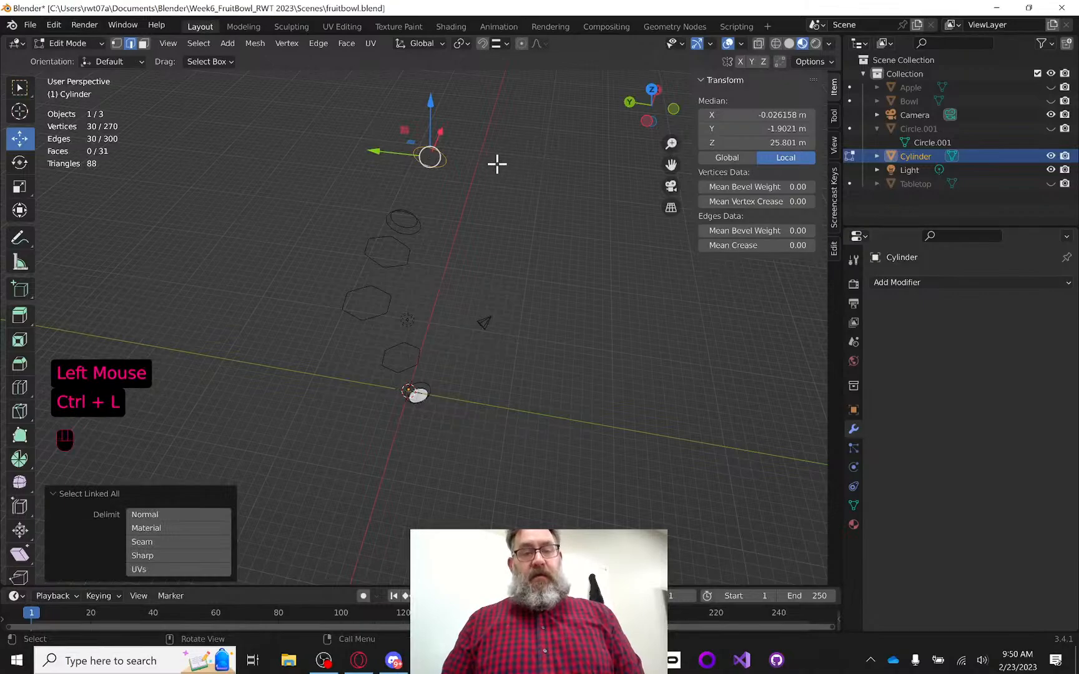
key("KP_Decimal")
middle_click_drag(530, 289, 509, 261)
scroll(508, 262, "down", 6)
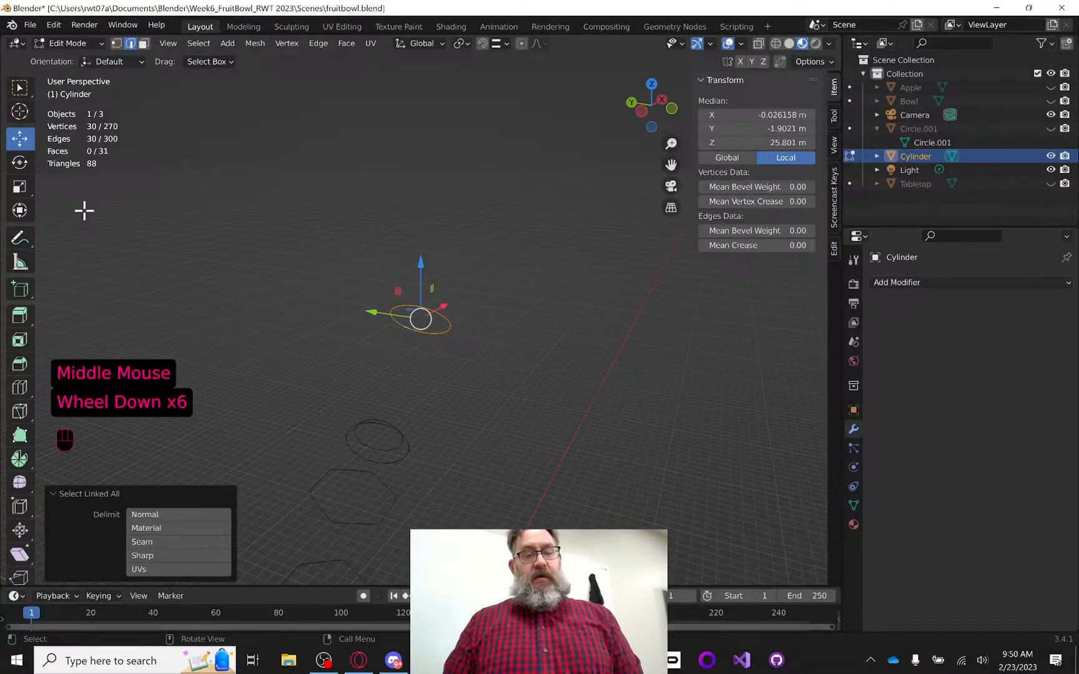
middle_click_drag(484, 270, 458, 301)
scroll(457, 301, "down", 1)
scroll(460, 300, "up", 1)
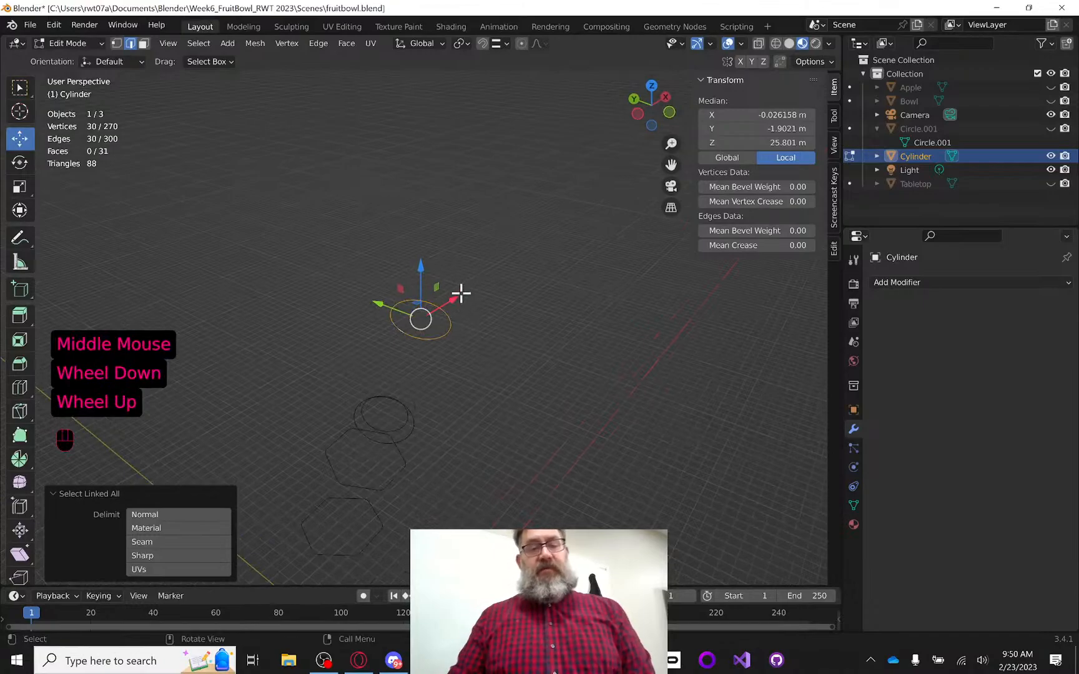
scroll(461, 293, "up", 1)
key("KP_Decimal")
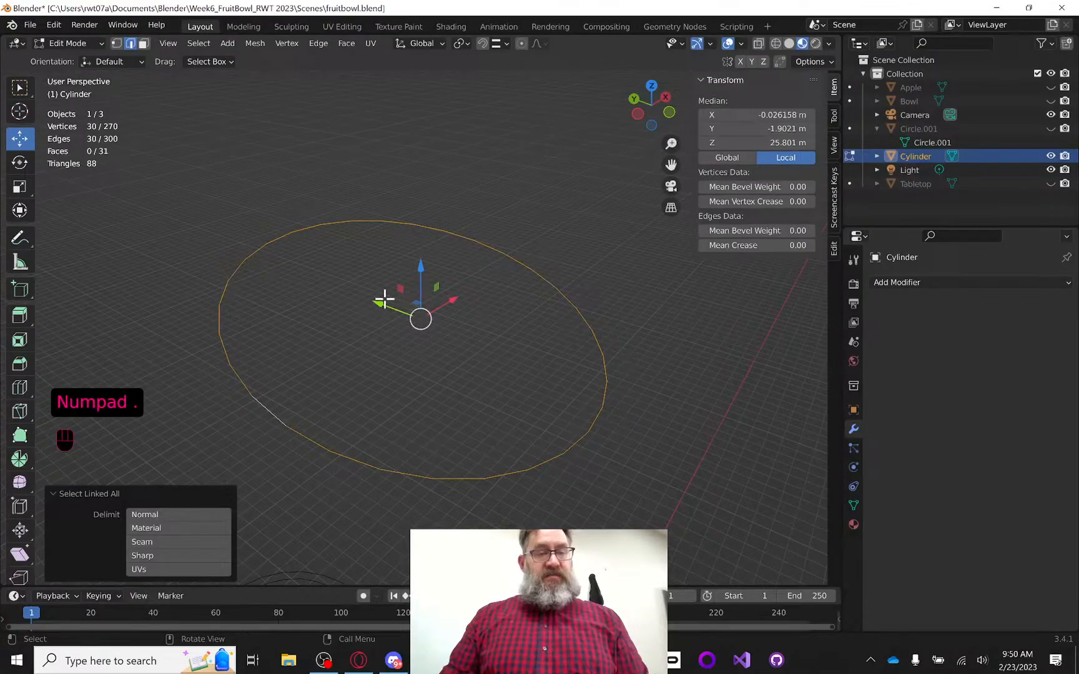
In vertex selection mode, select six adjacent vertices on the topmost ring's negative X side and scale them uniformly to about 0.289
left_click(117, 43)
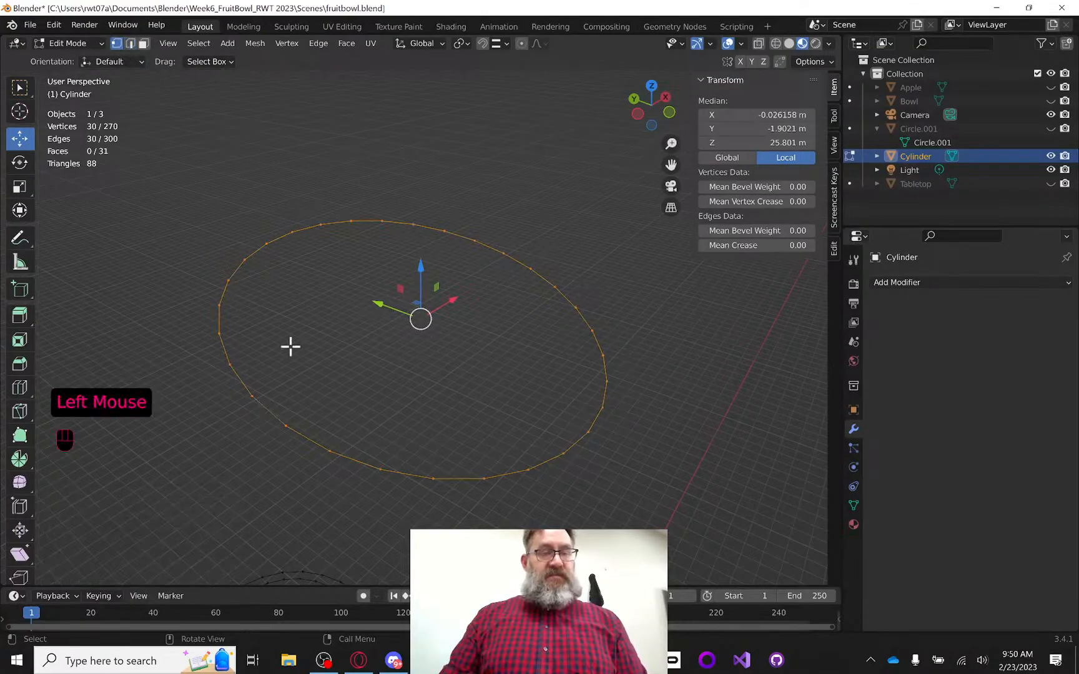
left_click(20, 88)
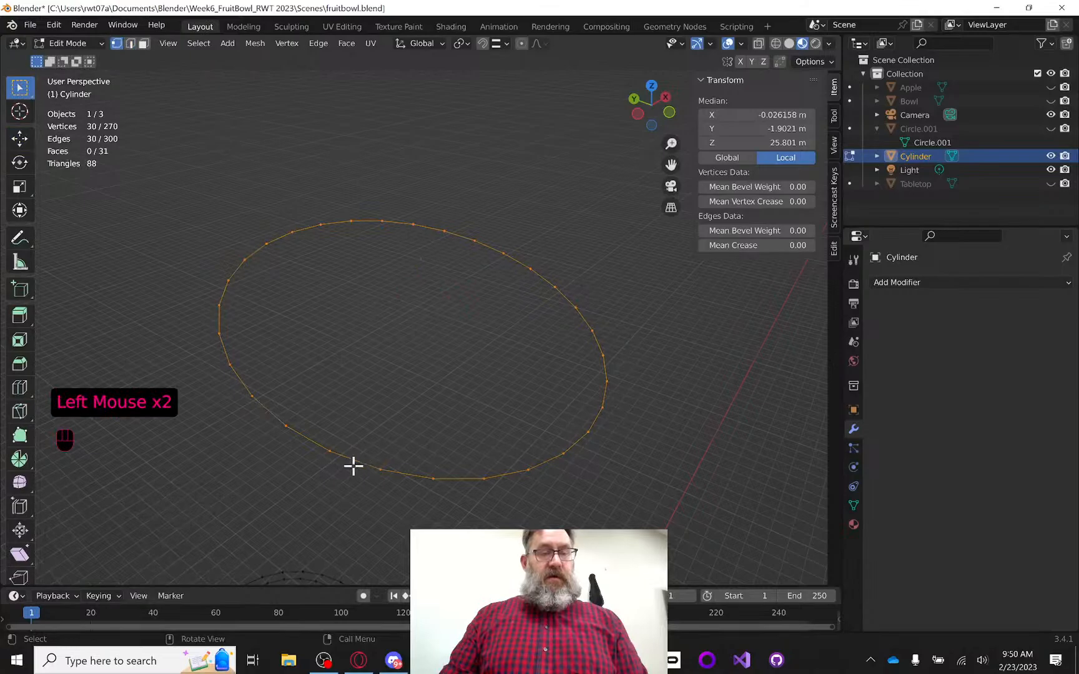
left_click(288, 430)
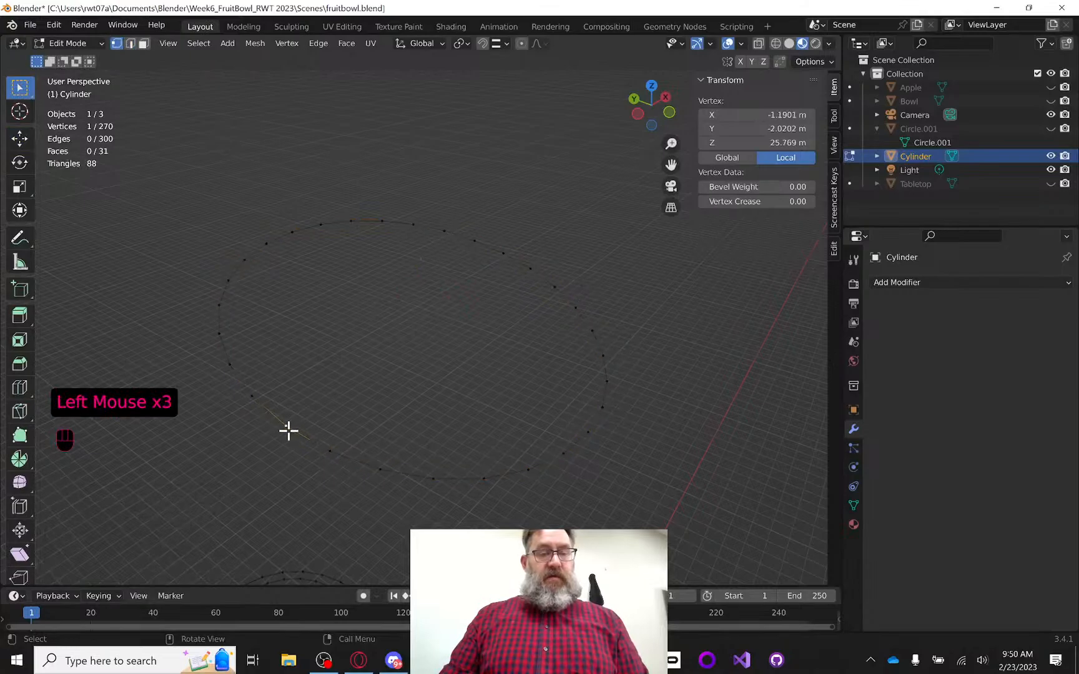
left_click(330, 450, "shift")
left_click(380, 470, "shift")
left_click(429, 477, "shift")
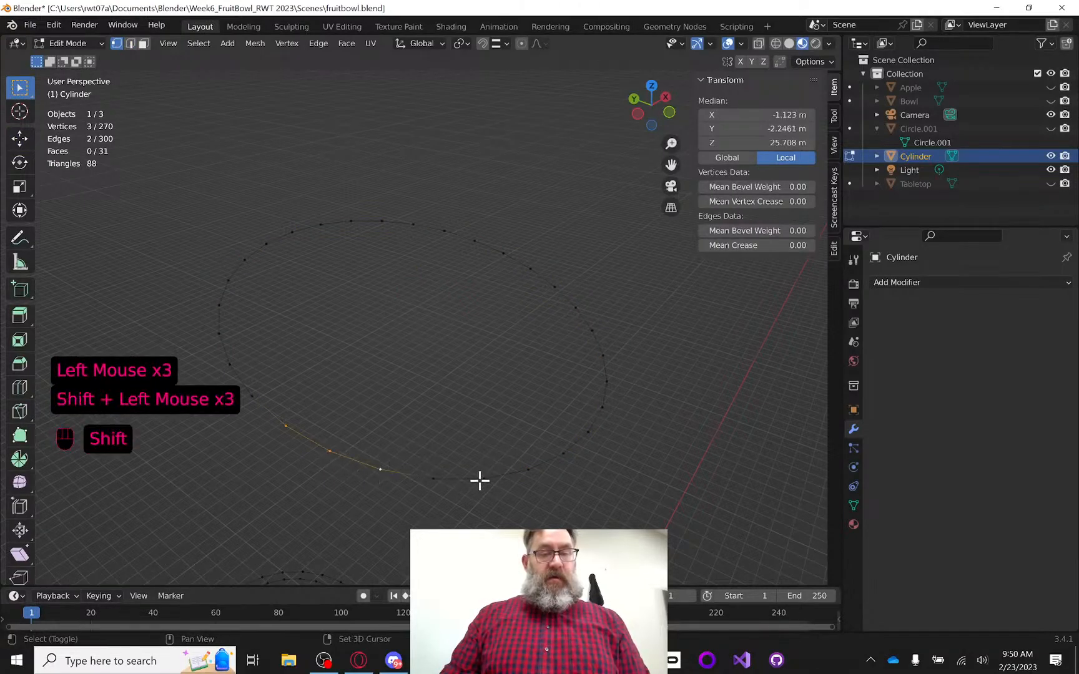
left_click(471, 477, "shift")
left_click(433, 478, "shift")
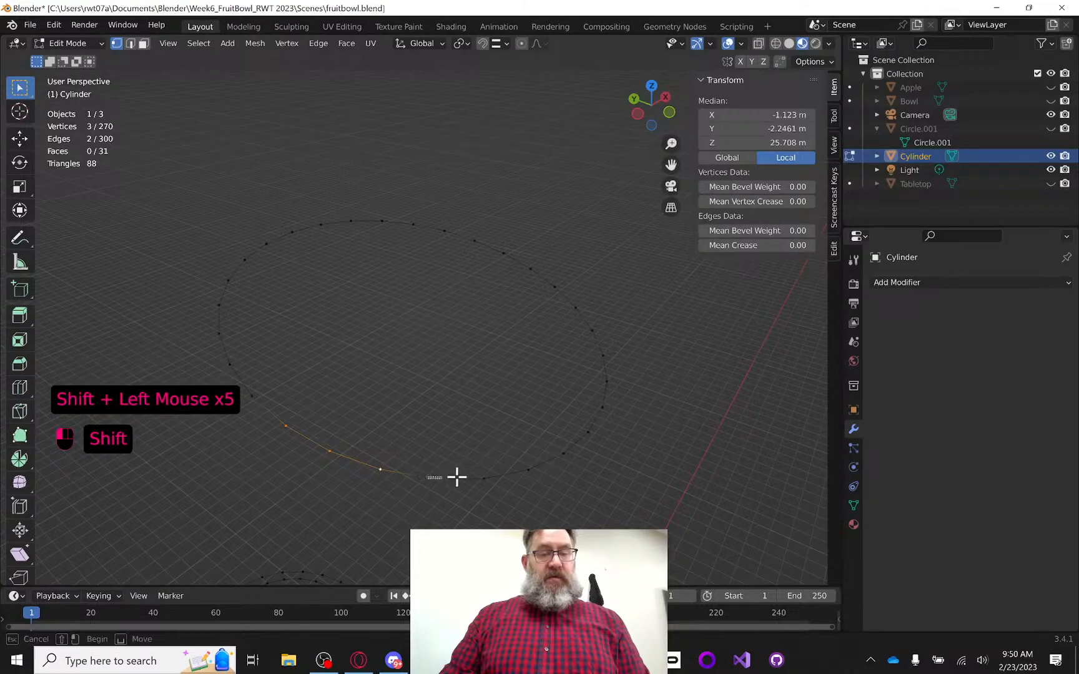
left_click(483, 478, "shift")
left_click(529, 470, "shift")
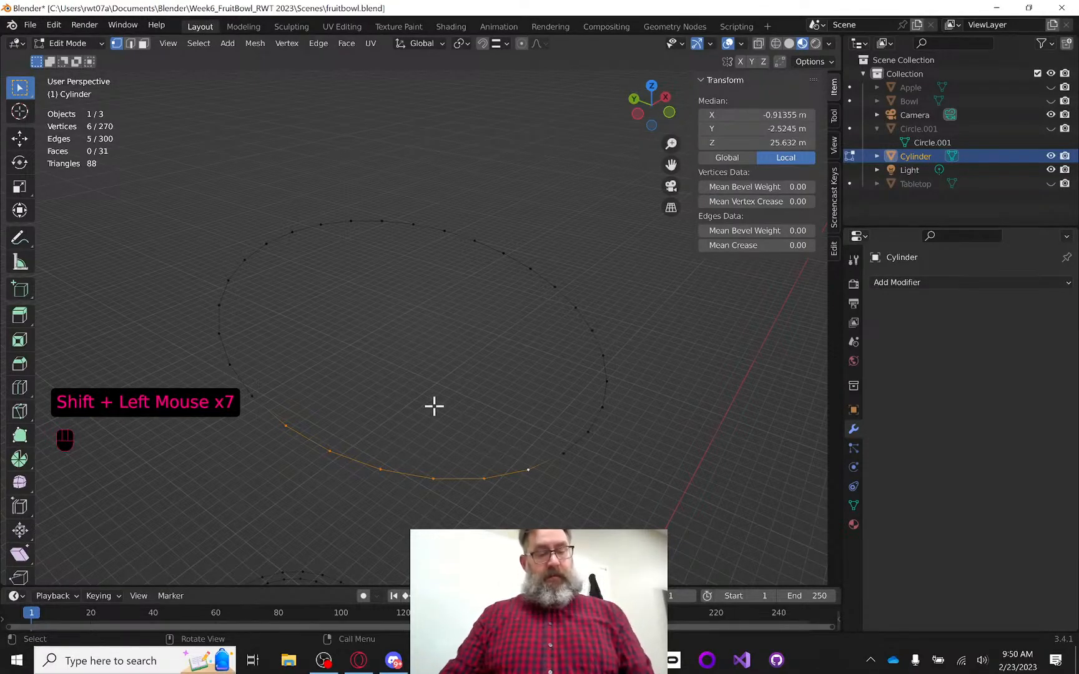
key("s")
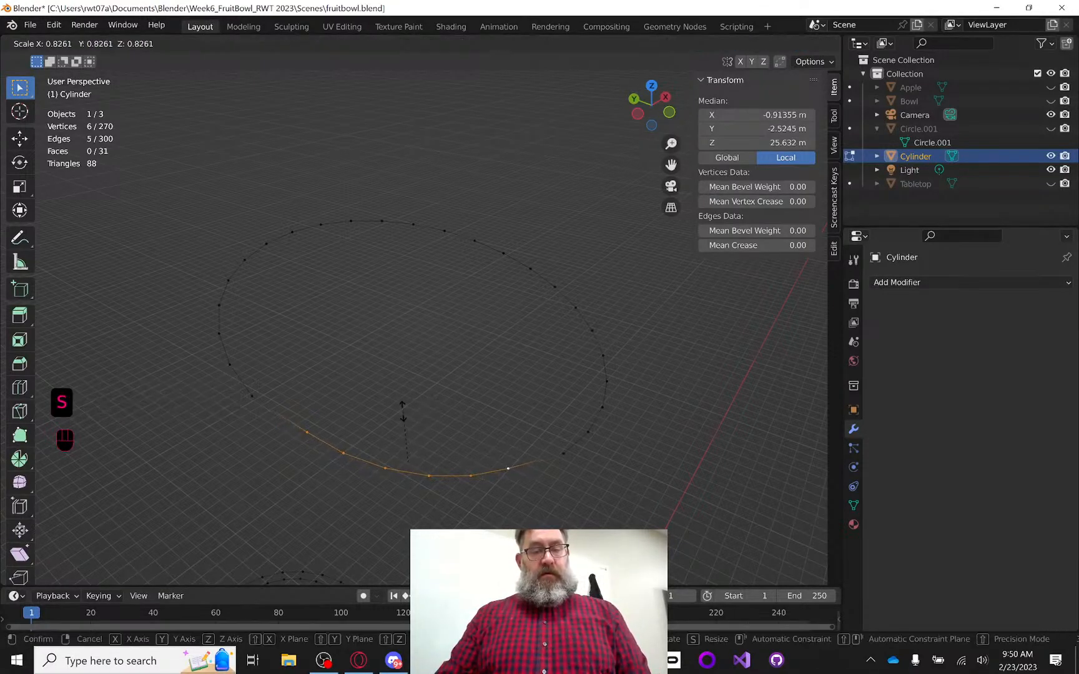
left_click(392, 454)
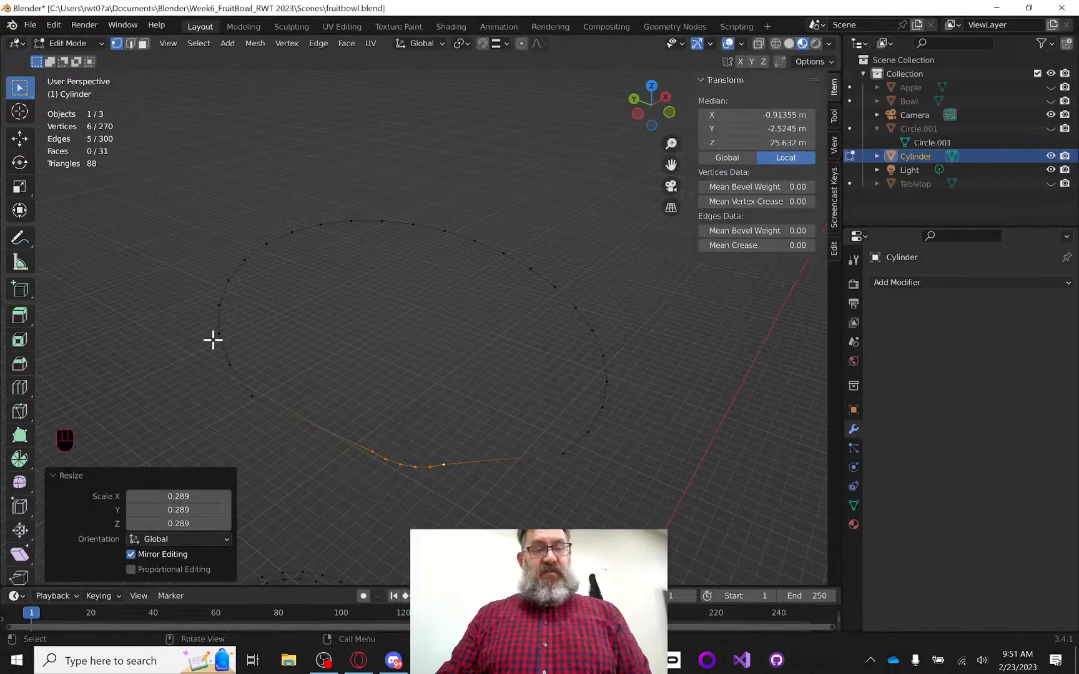
Scale together seven vertices on the topmost ring's far side, and scale the seven vertices around its negative Y end to about 0.361
left_click_drag(292, 198, 490, 249)
key("s")
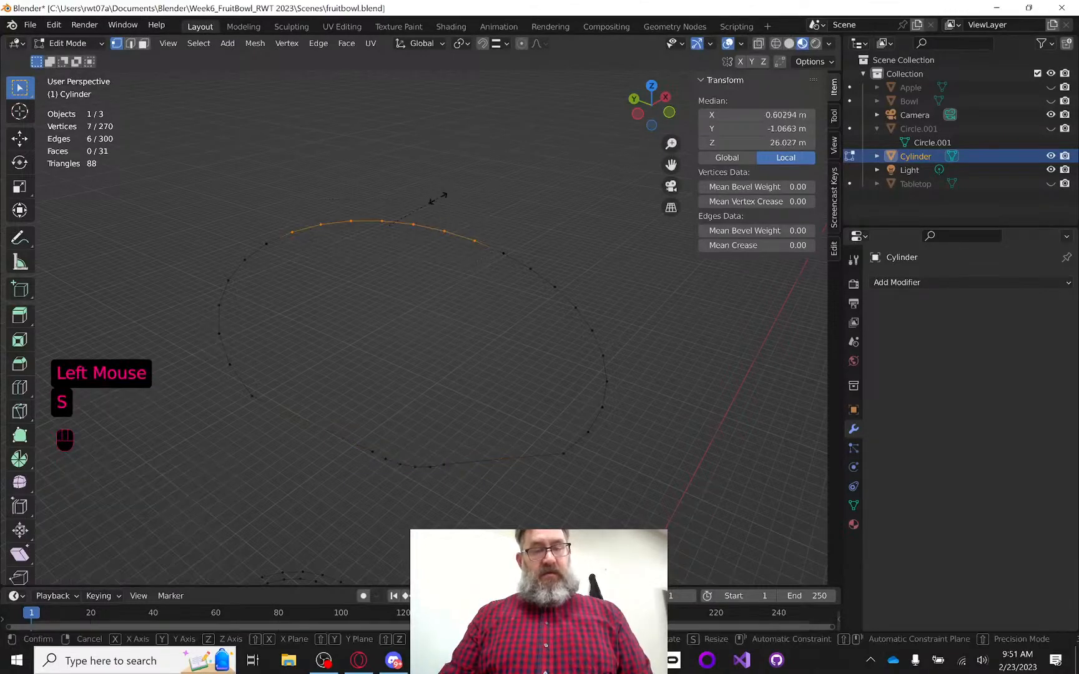
left_click(398, 215)
left_click_drag(560, 285, 632, 474)
key("s")
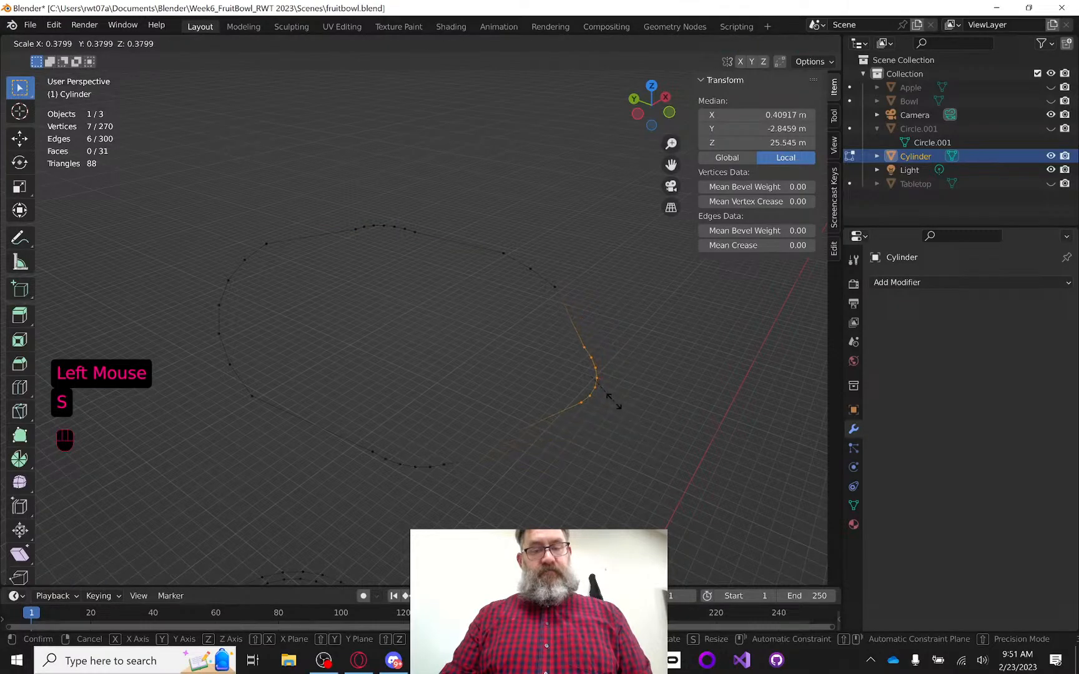
left_click(610, 399)
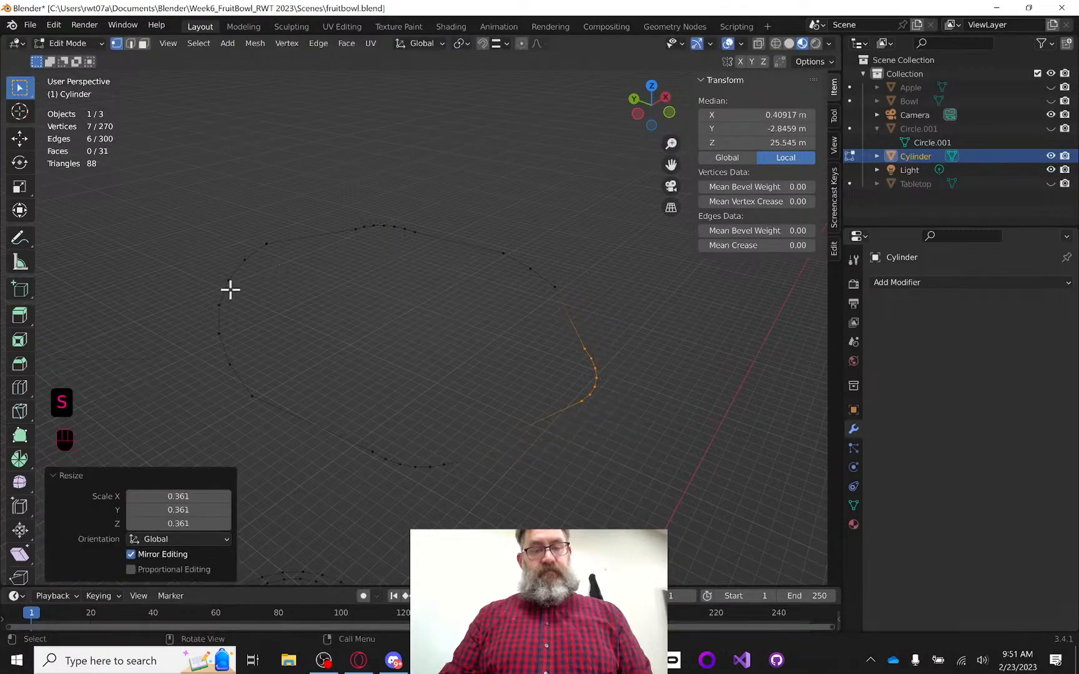
Check the reshaped topmost ring in Object Mode, and select the whole ring again in Edit Mode using edge selection
middle_click_drag(648, 298, 595, 248)
key("Tab")
middle_click_drag(549, 289, 523, 330)
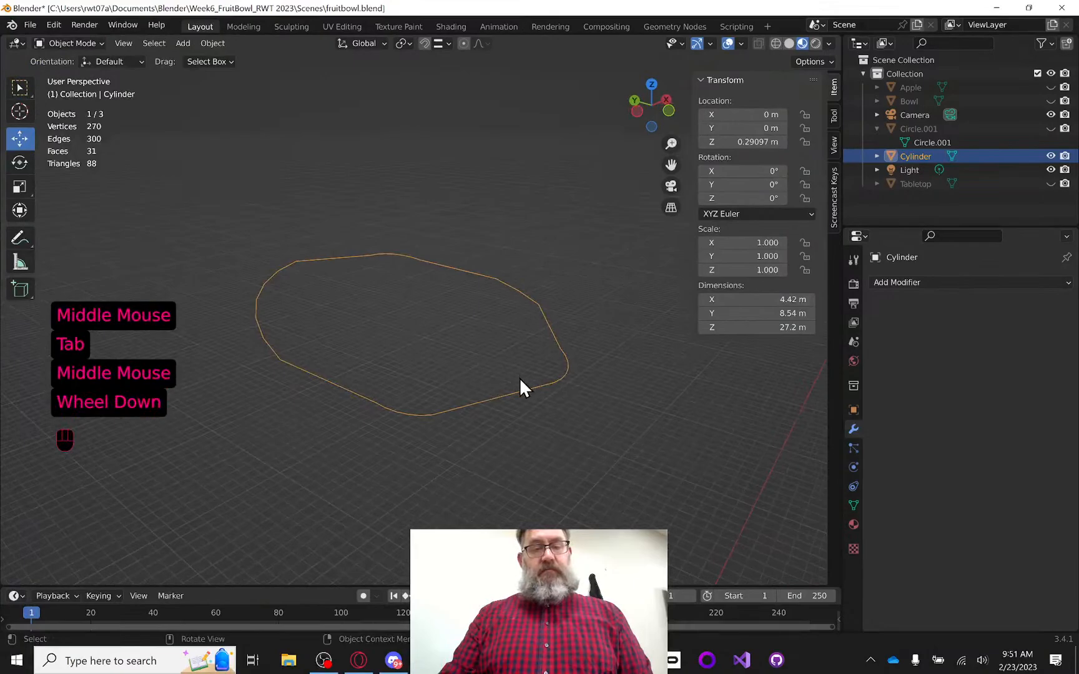
scroll(504, 349, "down", 2)
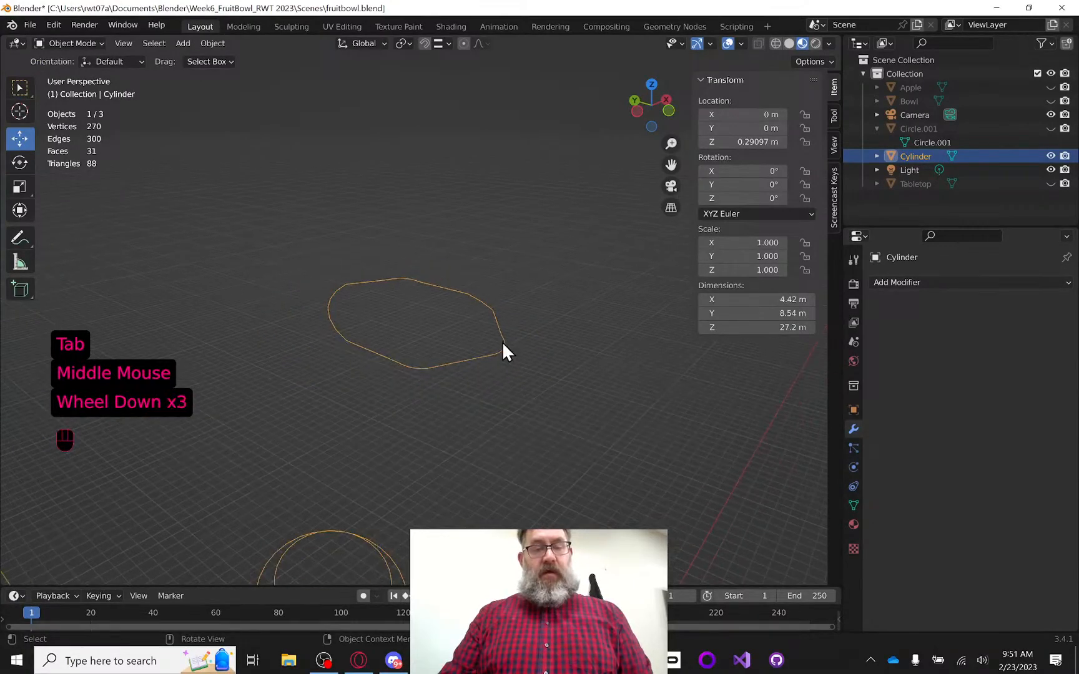
key("Tab")
left_click(501, 340)
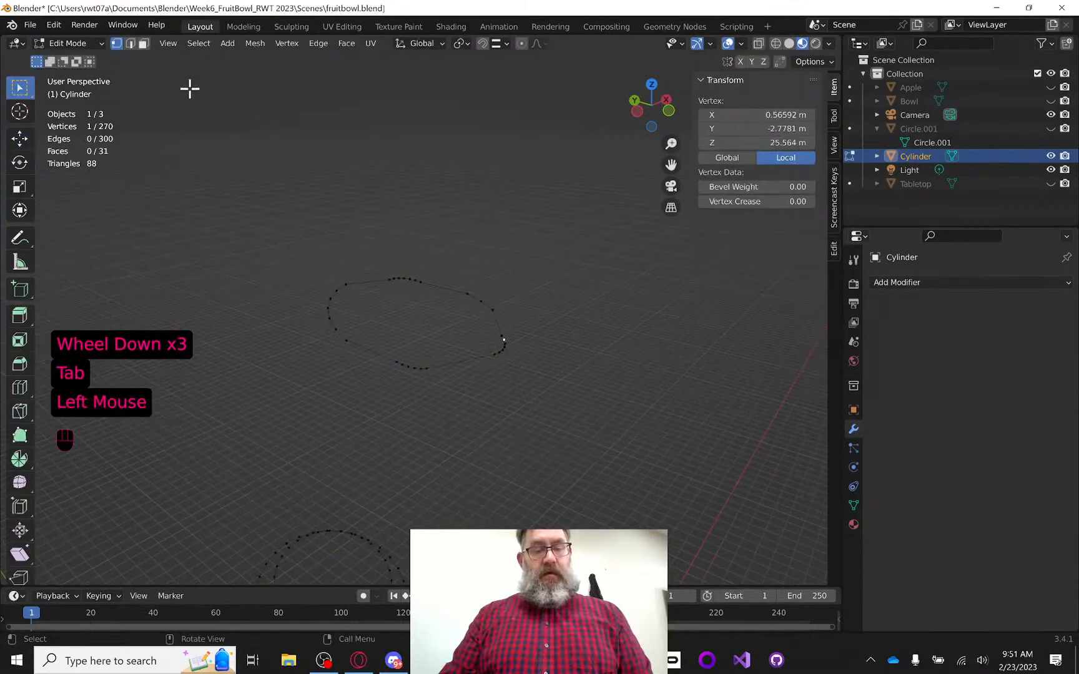
left_click(130, 43)
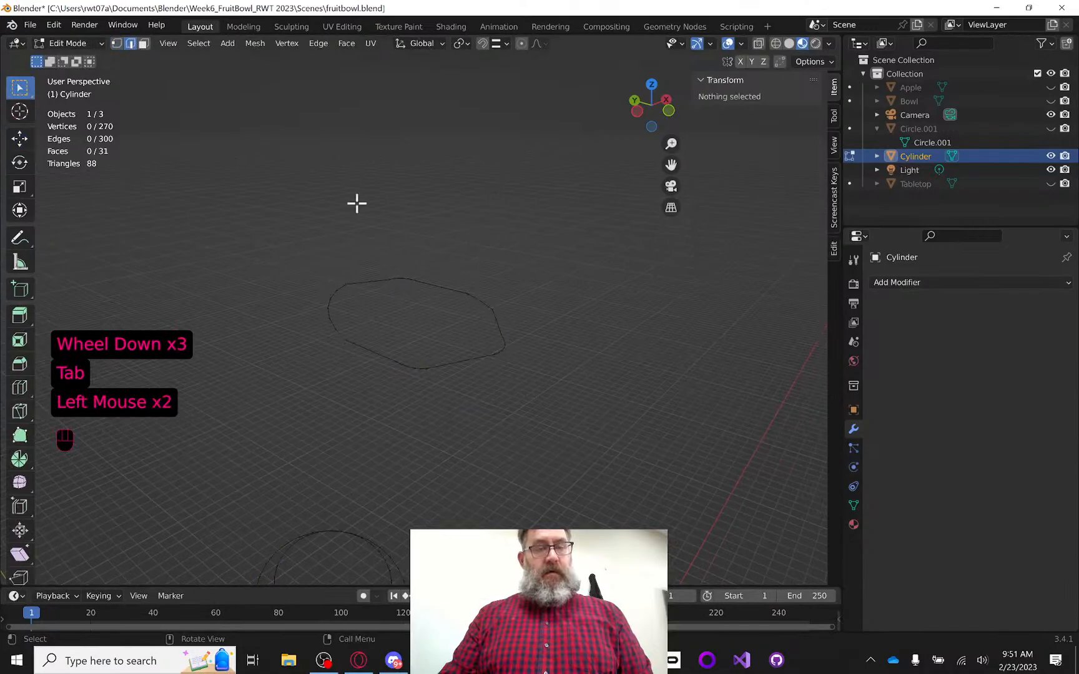
left_click(446, 360)
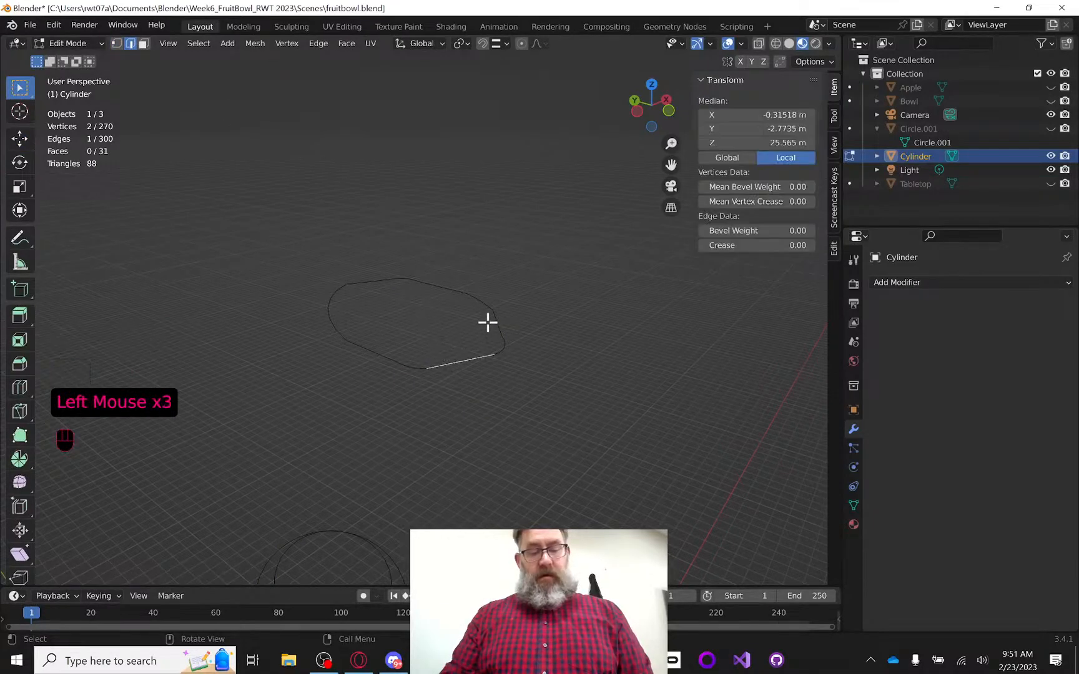
key("ctrl+l")
key("ctrl+comma")
scroll(488, 324, "down", 4)
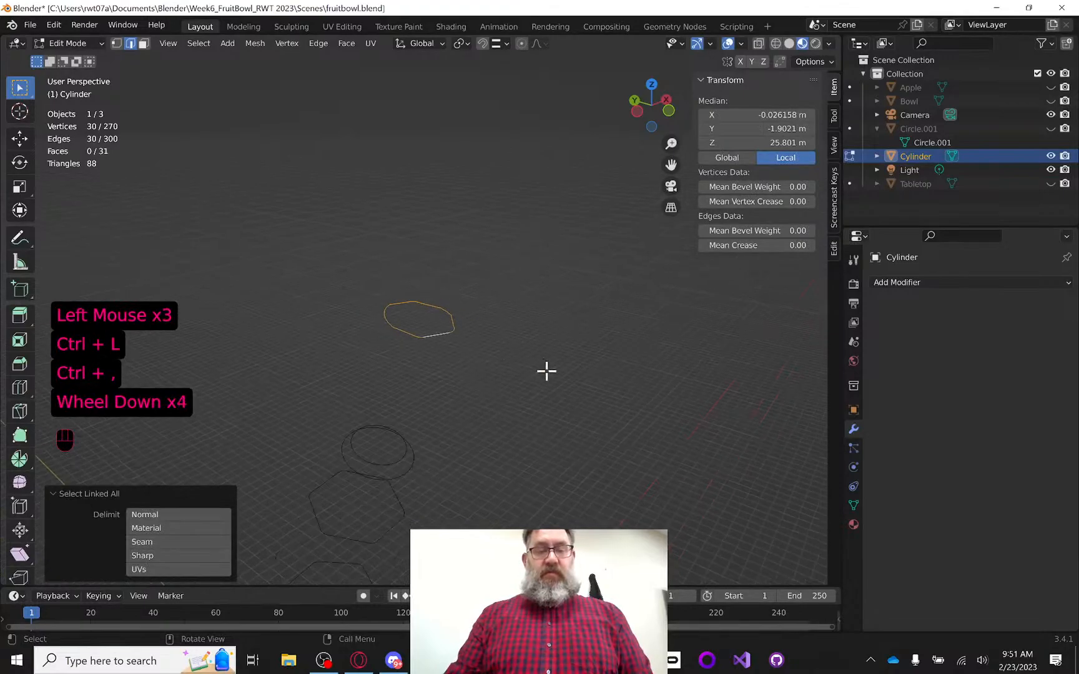
Rotate the topmost ring slightly about the X axis to reduce its tilt, and return to Object Mode
middle_click_drag(546, 370, 580, 330)
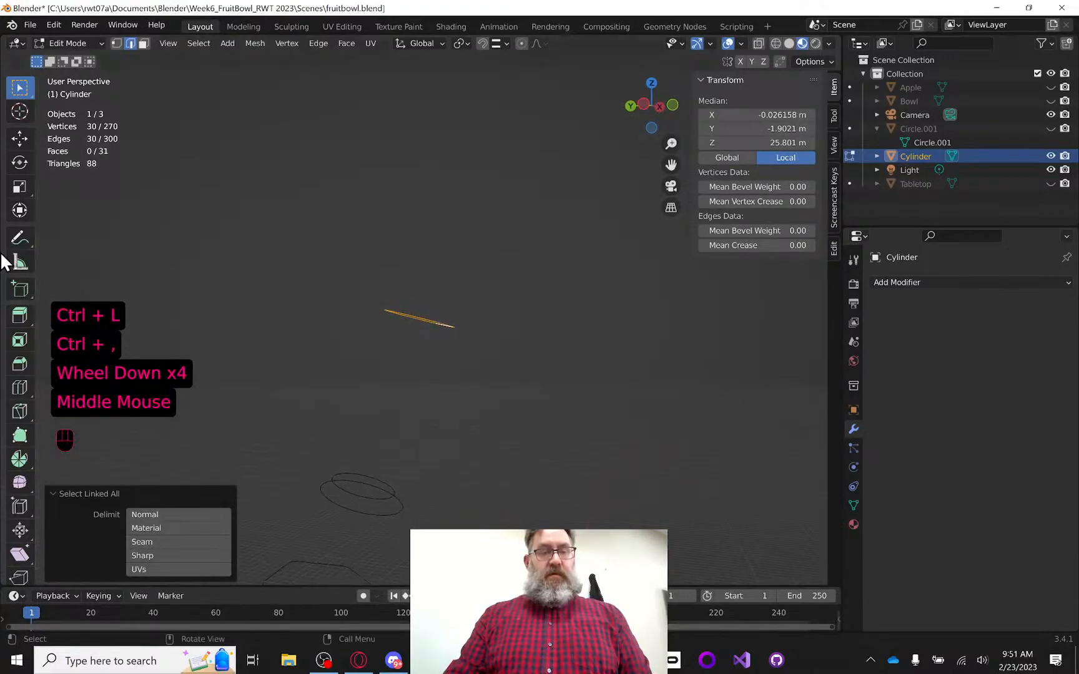
left_click(20, 140)
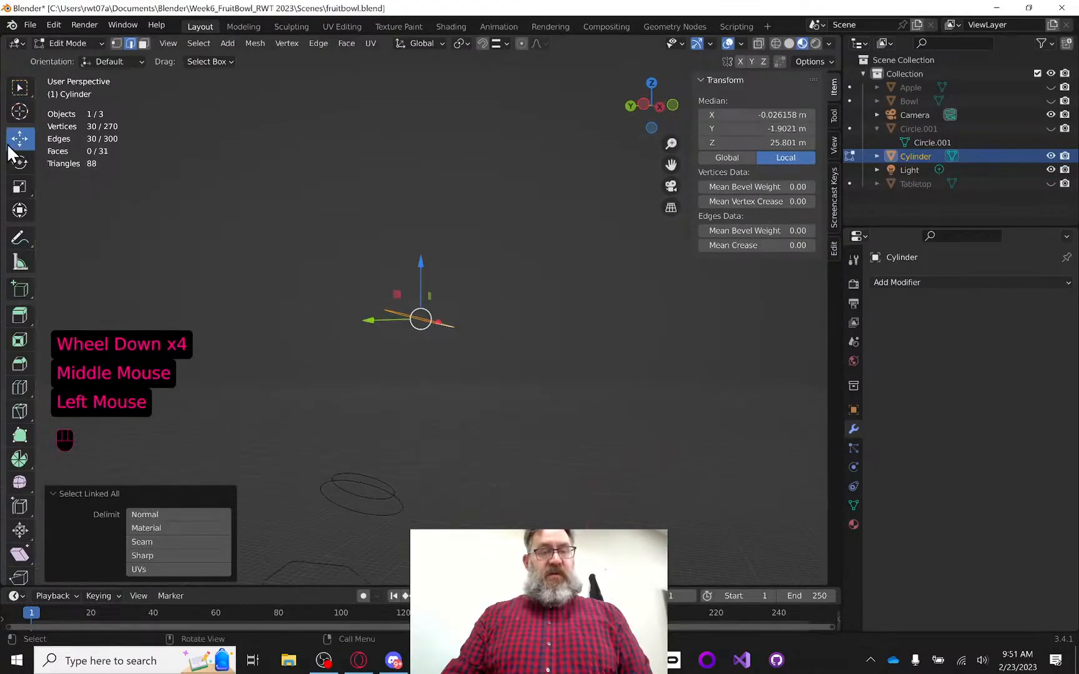
left_click(19, 162)
middle_click_drag(474, 368, 462, 426)
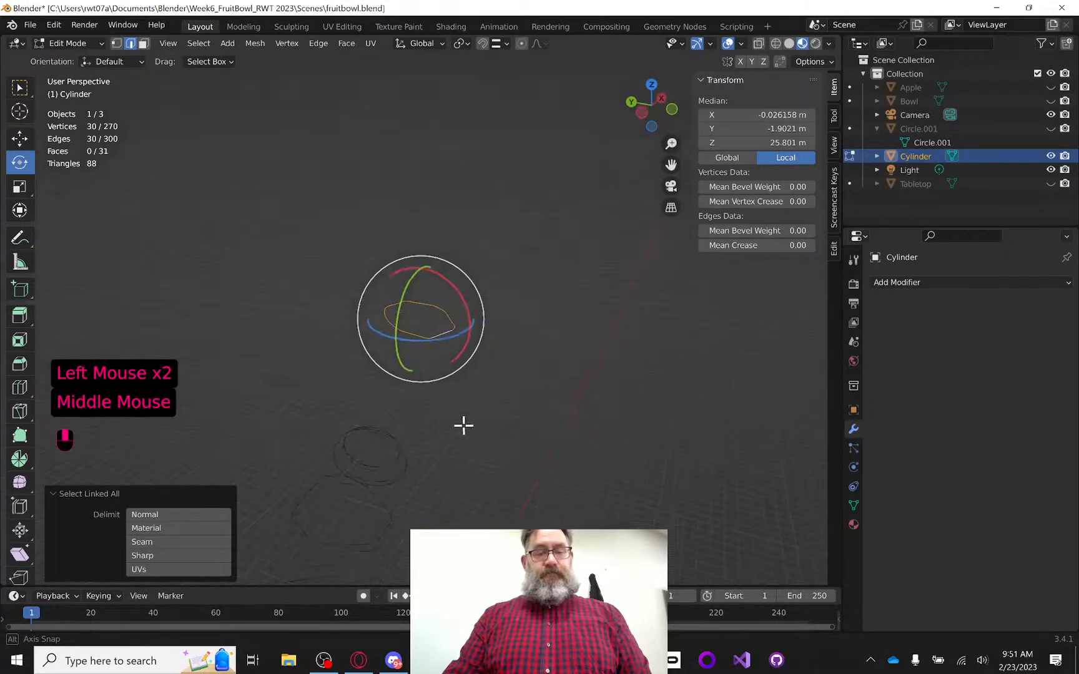
left_click_drag(448, 281, 442, 276)
middle_click_drag(442, 276, 387, 339)
key("Tab")
scroll(541, 336, "down", 3)
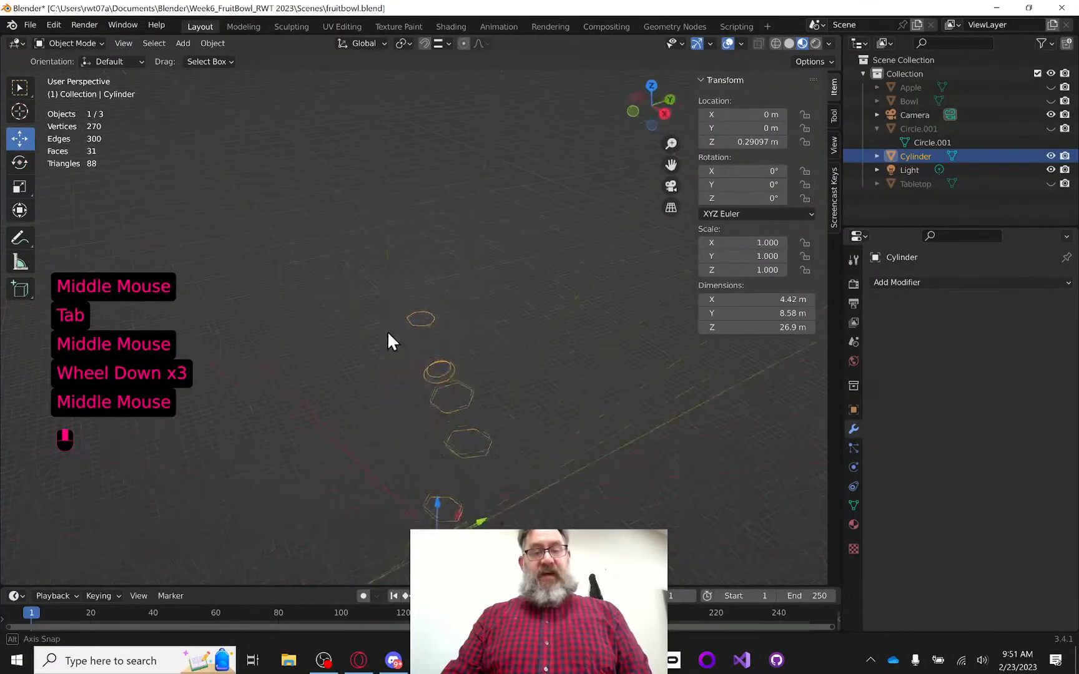
Examine the cylinder's separate stacked loops from several angles and distances to check their spacing and alignment
scroll(518, 337, "down", 1)
middle_click_drag(517, 337, 494, 328)
scroll(494, 327, "down", 1)
scroll(493, 328, "down", 1)
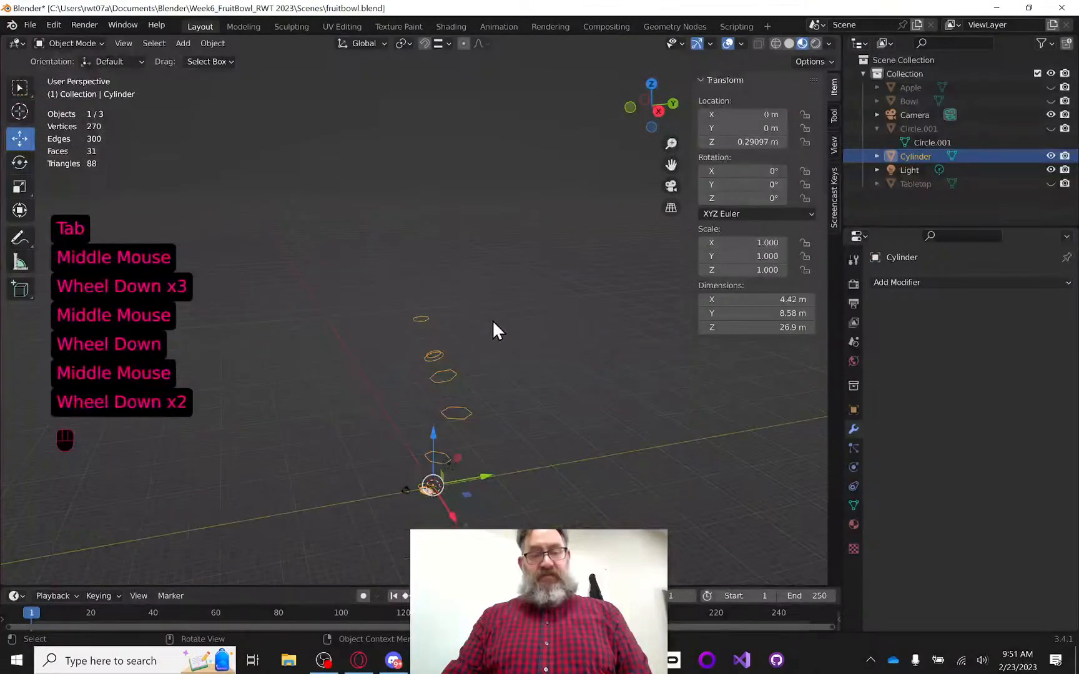
scroll(494, 329, "up", 4)
scroll(517, 370, "up", 1)
middle_click_drag(517, 370, 576, 418)
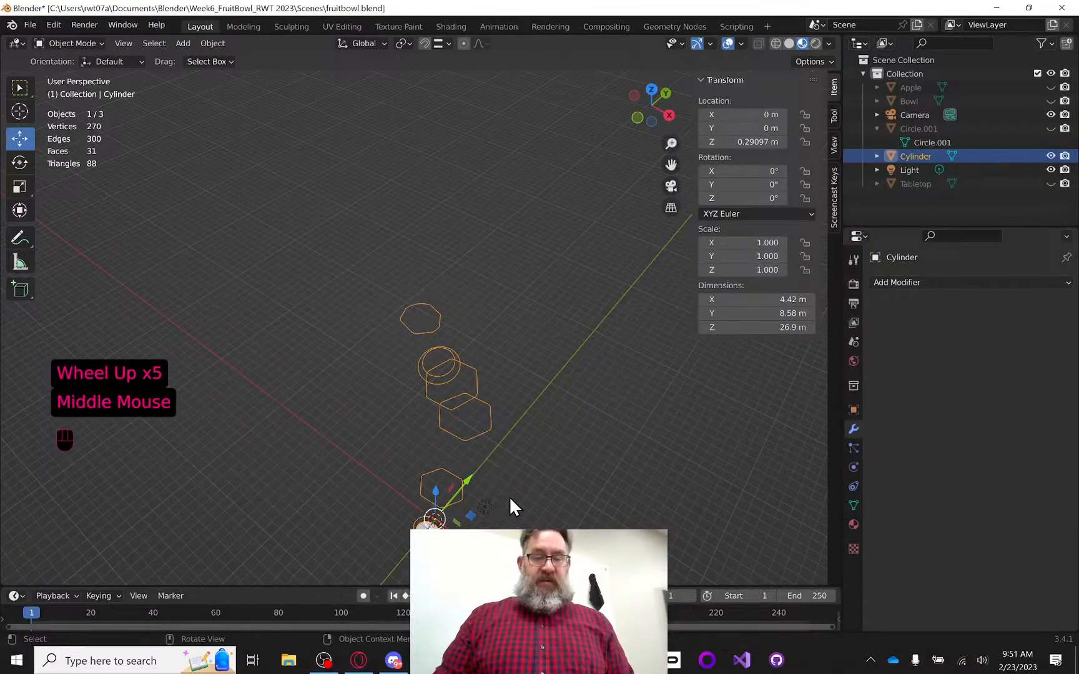
middle_click_drag(508, 497, 501, 492)
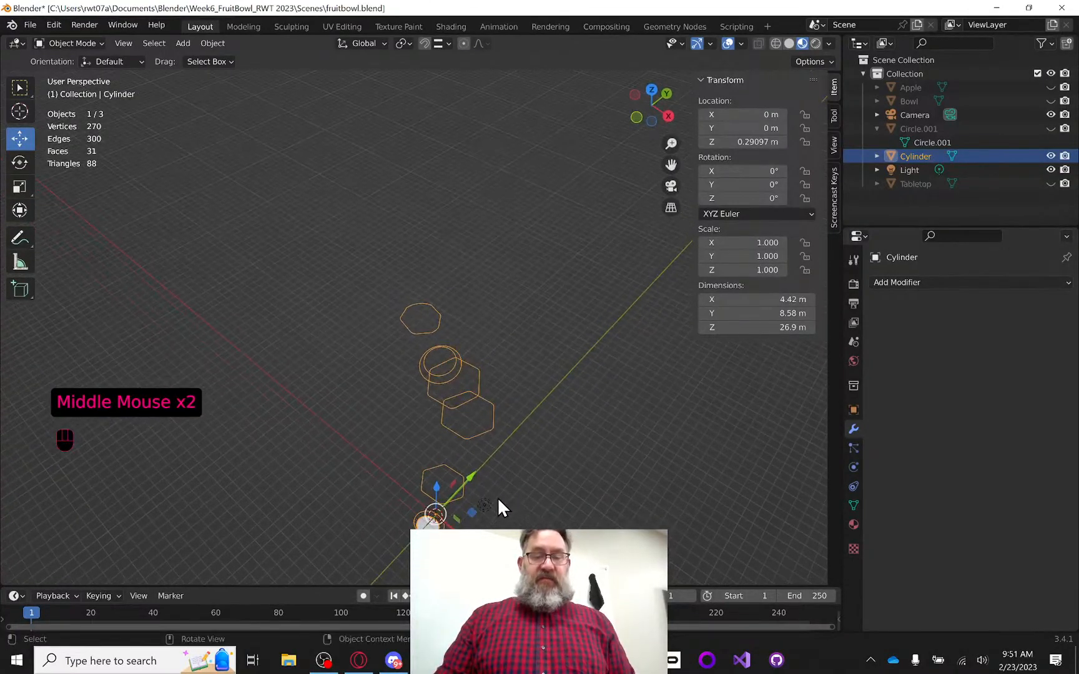
middle_click_drag(434, 526, 466, 523)
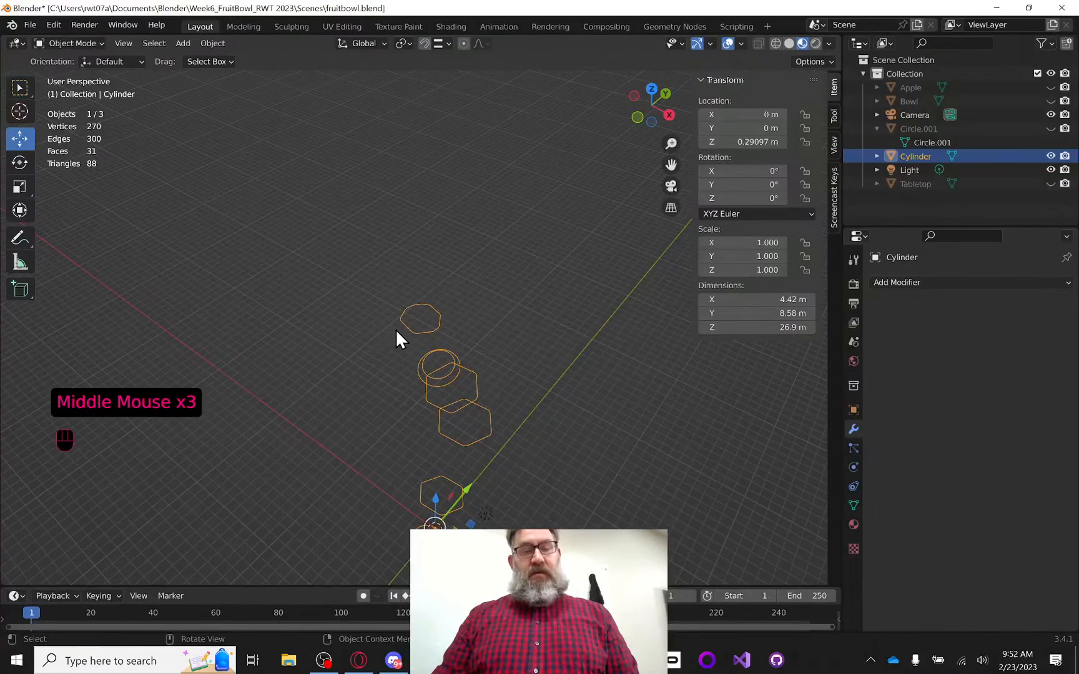
middle_click_drag(397, 337, 531, 323)
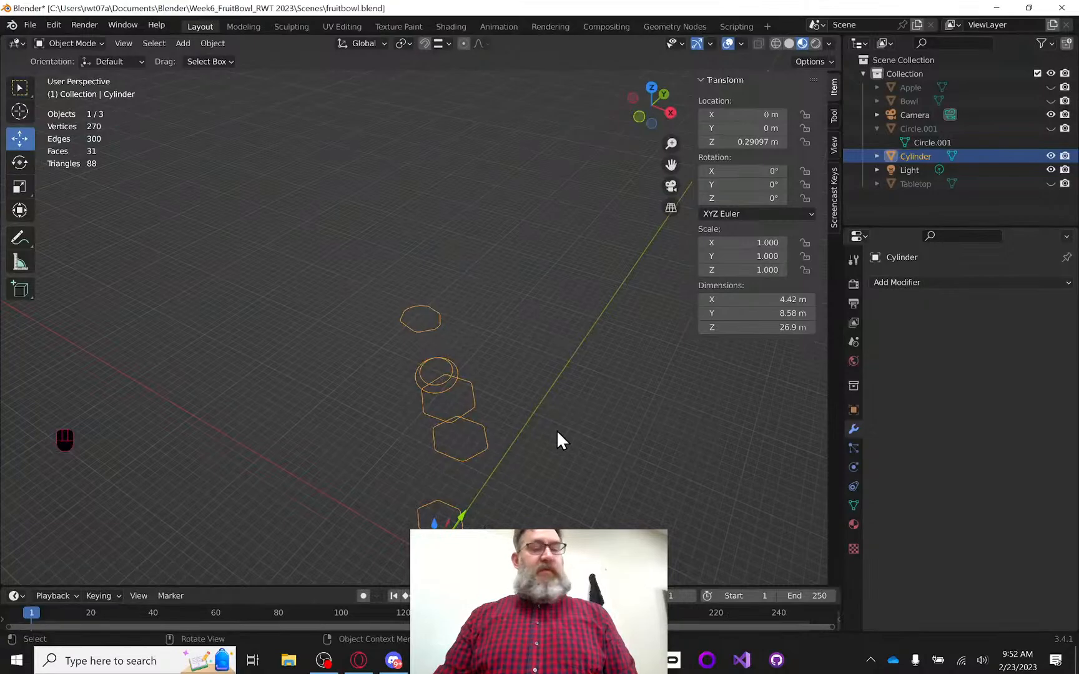
Select the whole cylinder mesh in Edit Mode and connect its stacked loops with Bridge Edge Loops
key("Tab")
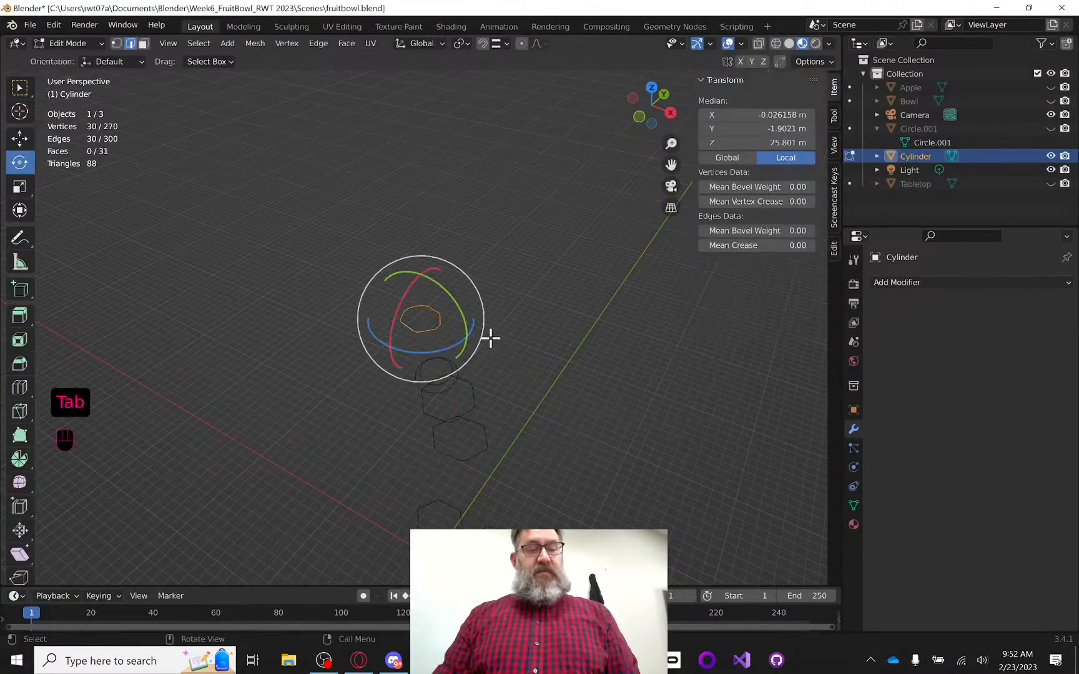
key("a")
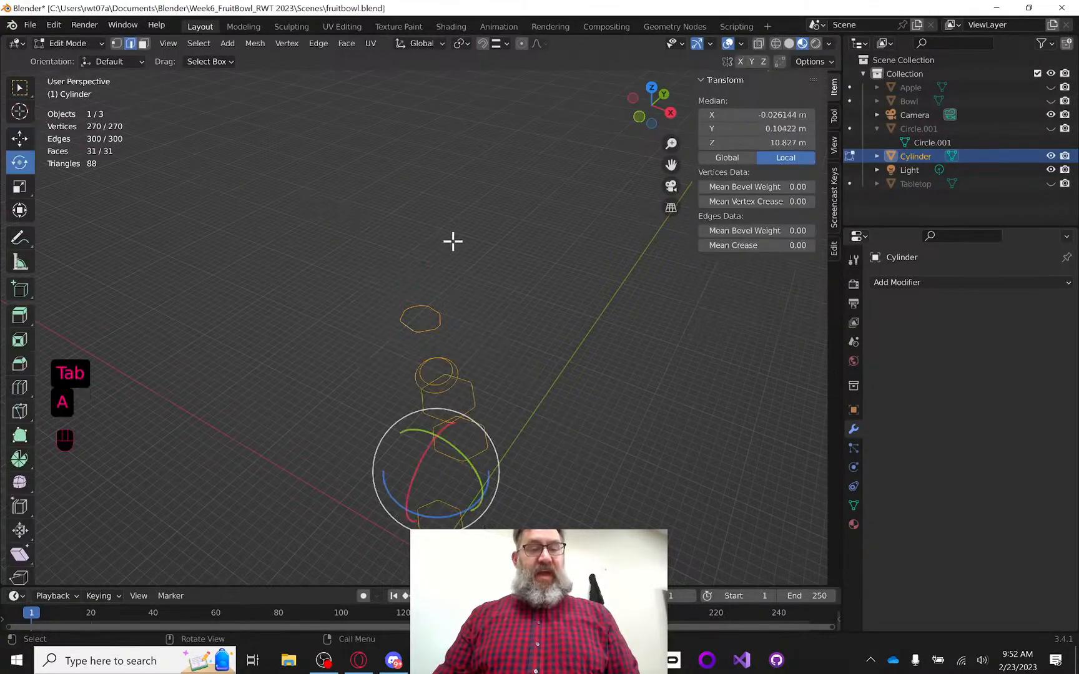
middle_click_drag(560, 360, 531, 342)
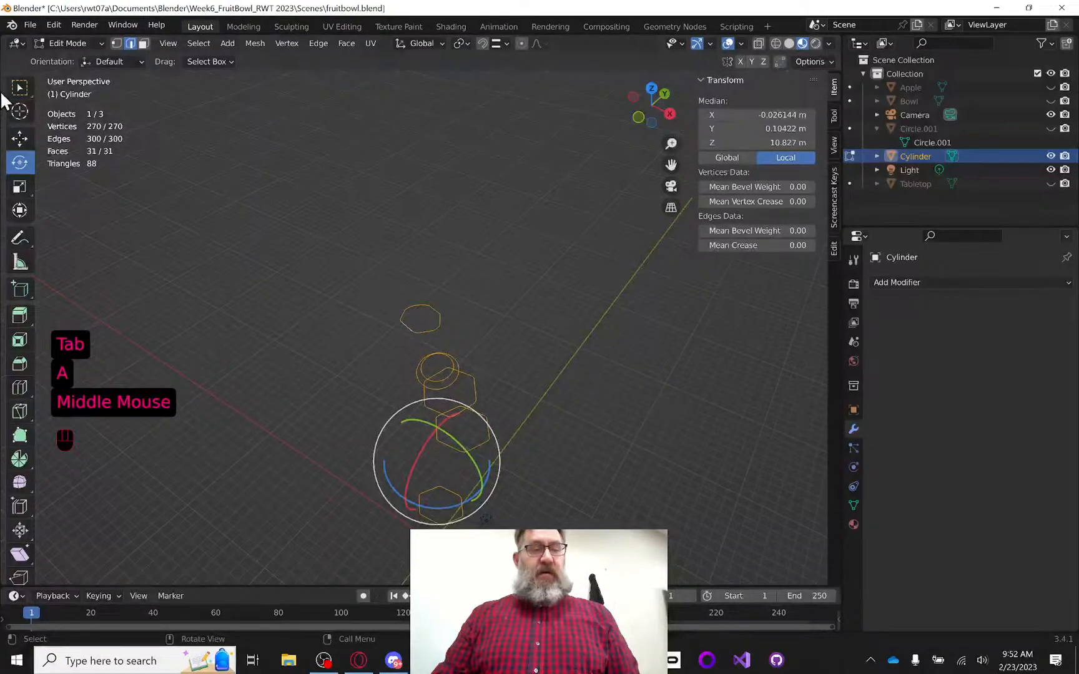
left_click(20, 88)
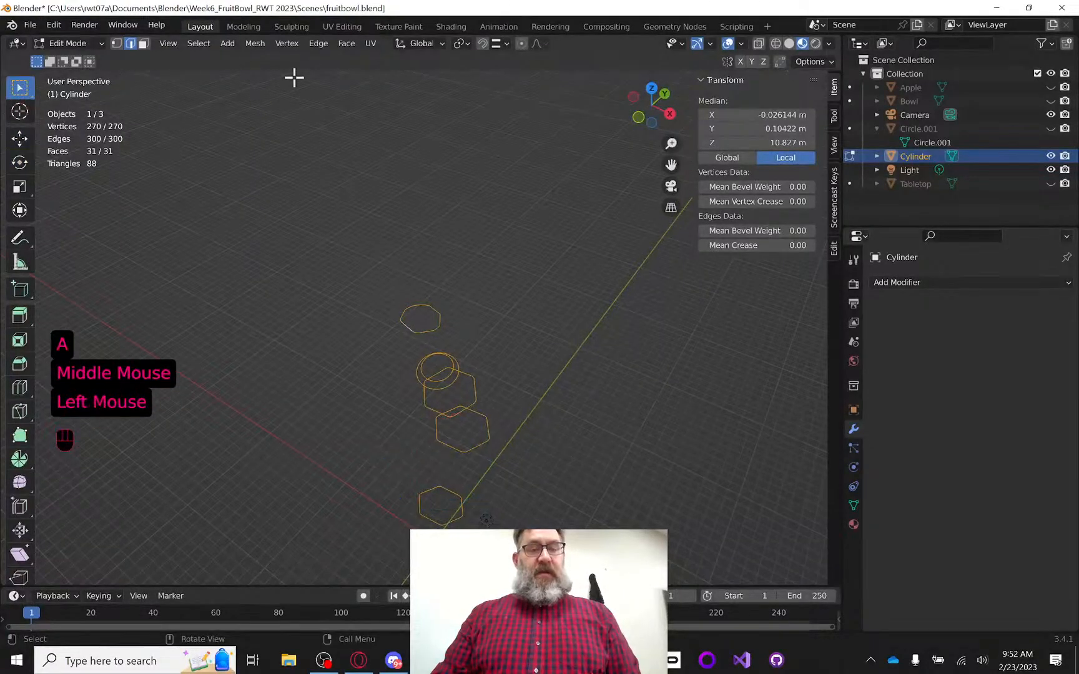
left_click(320, 44)
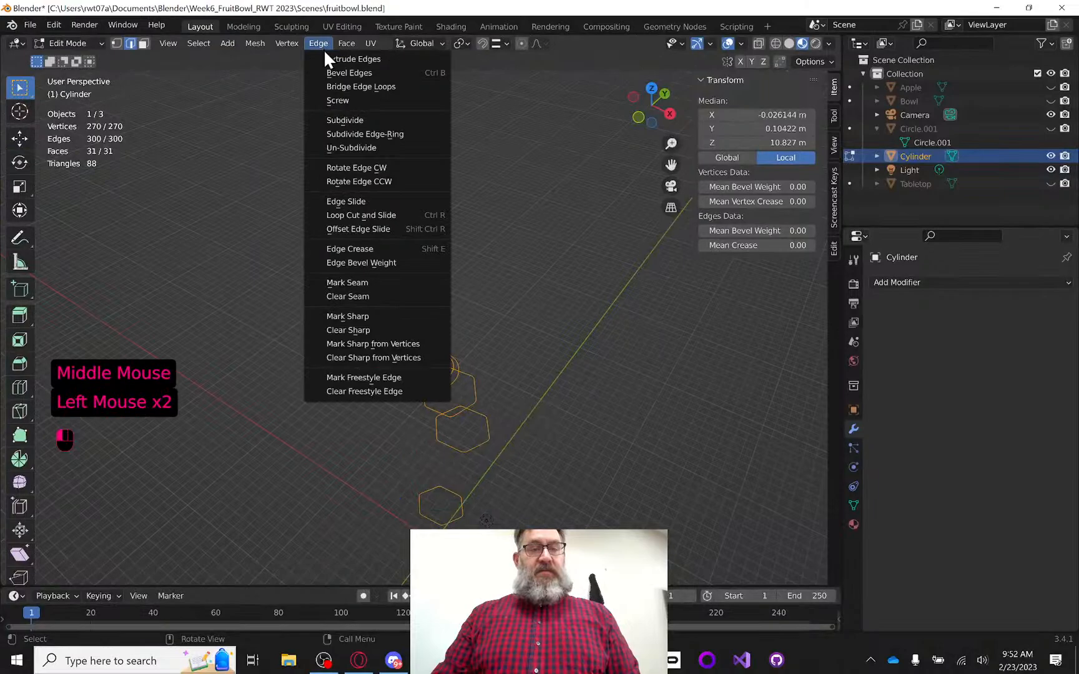
left_click(357, 87)
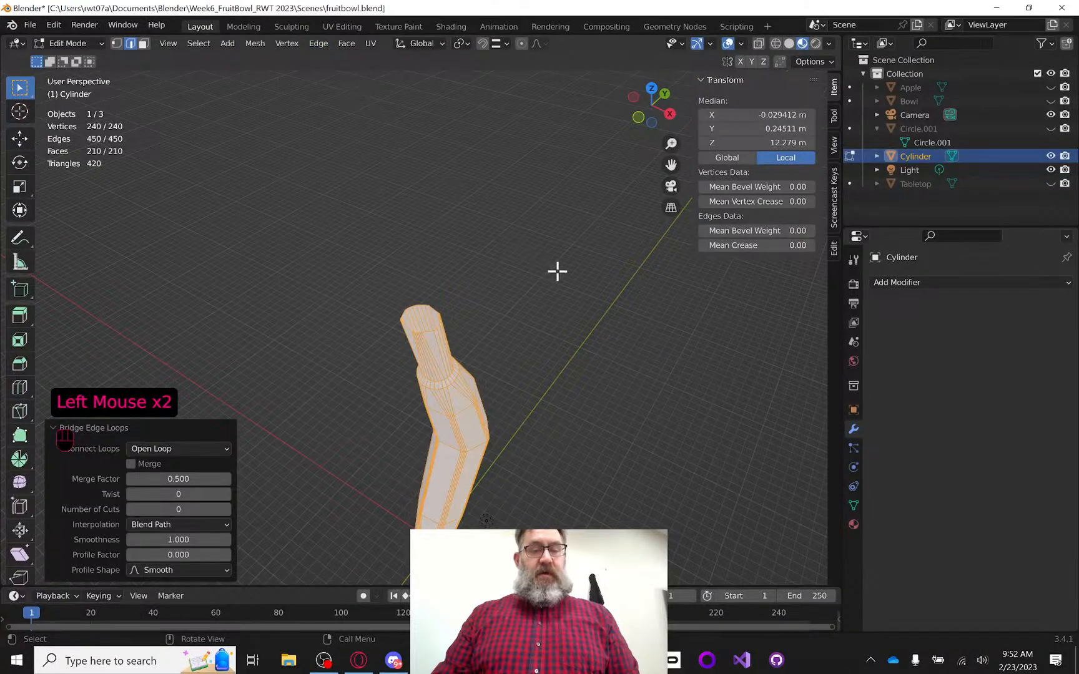
Set the edge loop bridge to 1 cut with a smoothness of 1.570
middle_click_drag(557, 271, 517, 275)
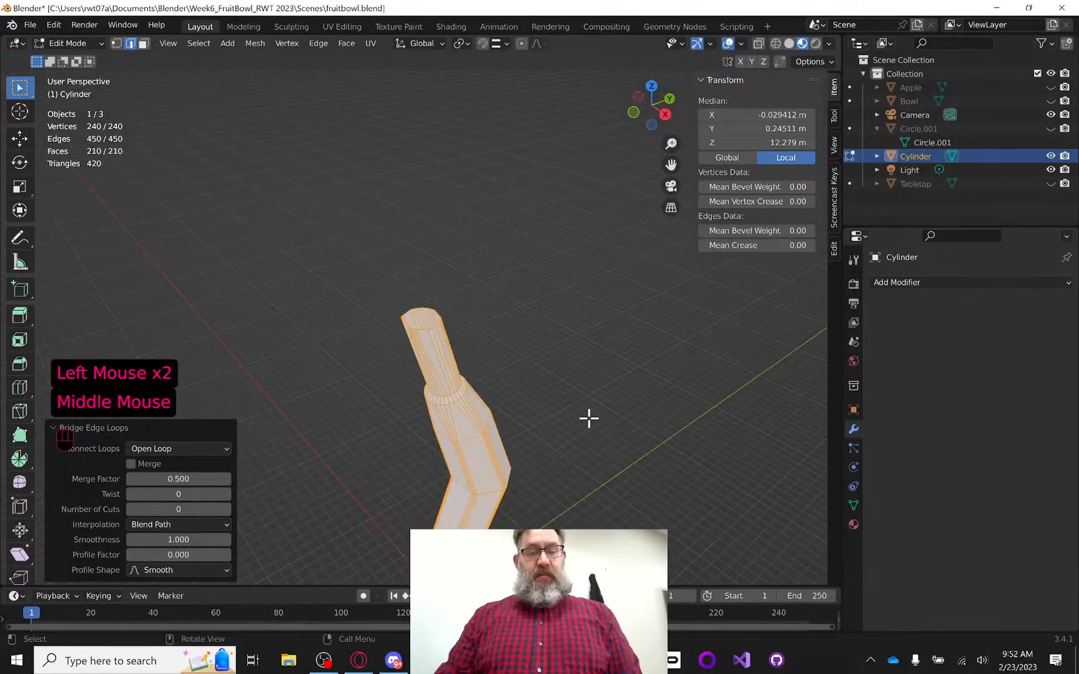
middle_click_drag(588, 418, 551, 377)
scroll(547, 385, "down", 2)
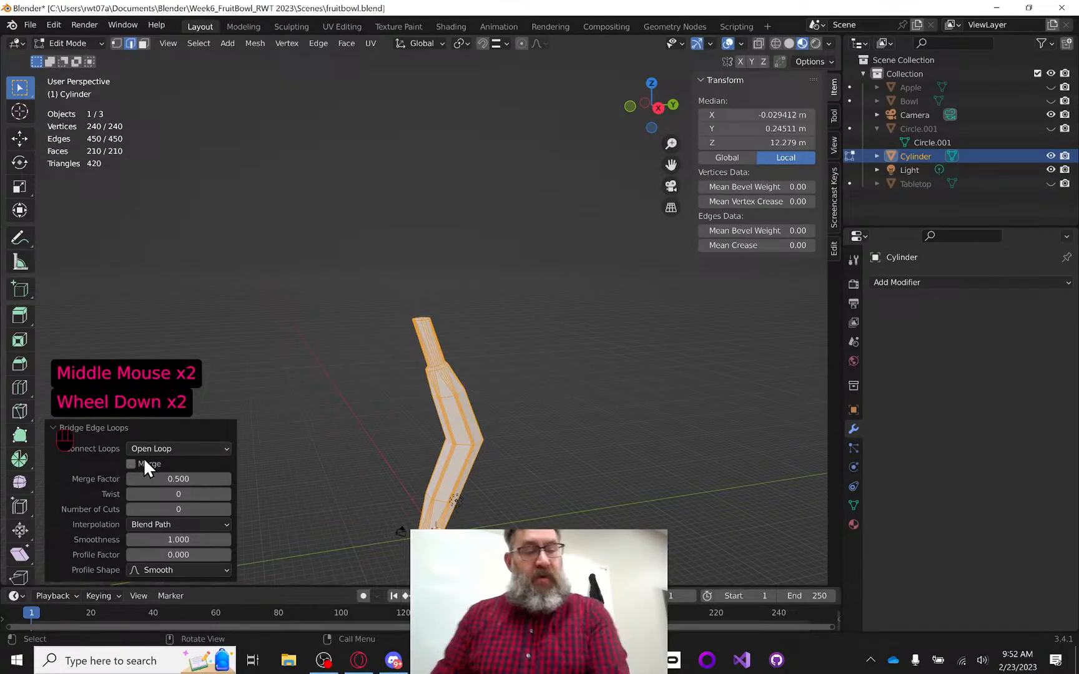
left_click(226, 509)
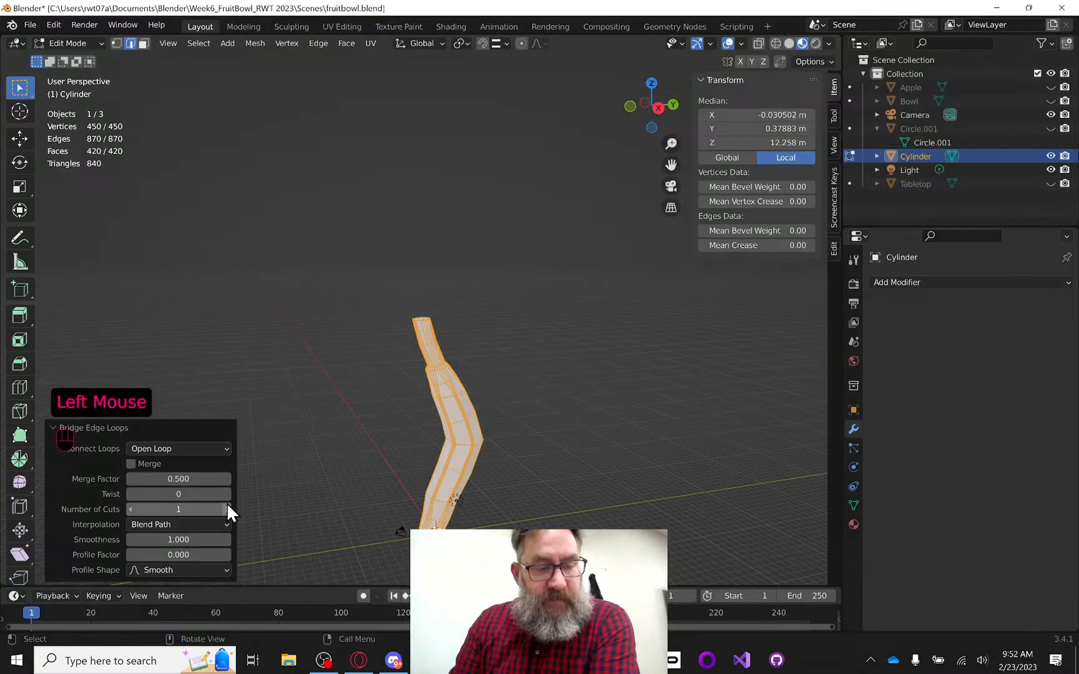
left_click(225, 538)
left_click_drag(178, 539, 274, 539)
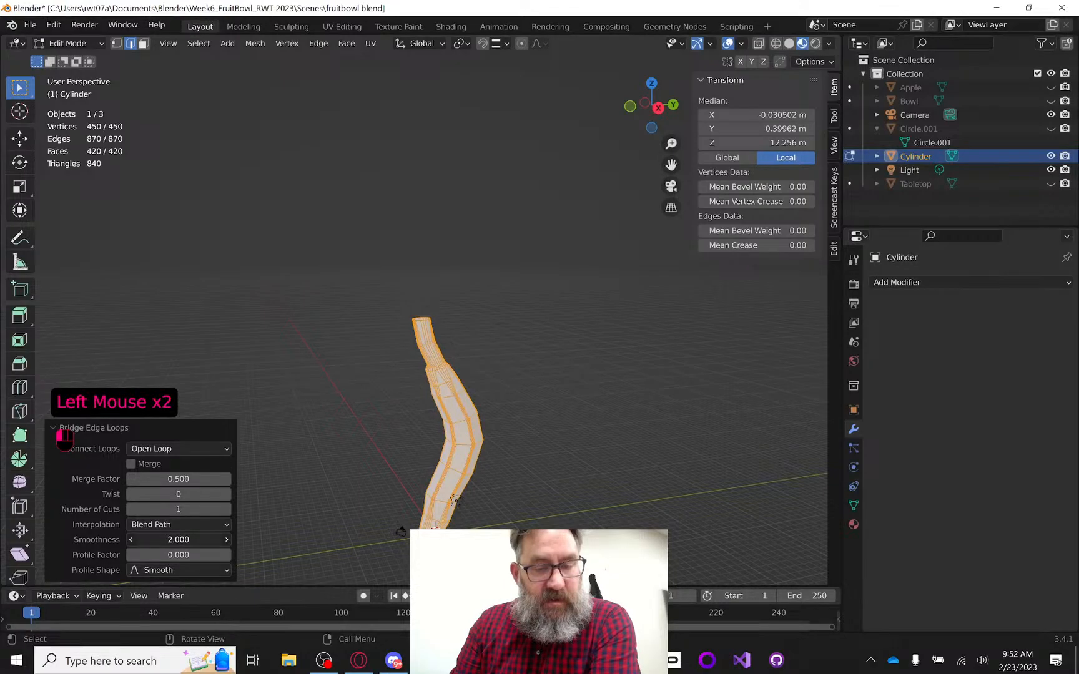
left_click_drag(179, 539, 278, 481)
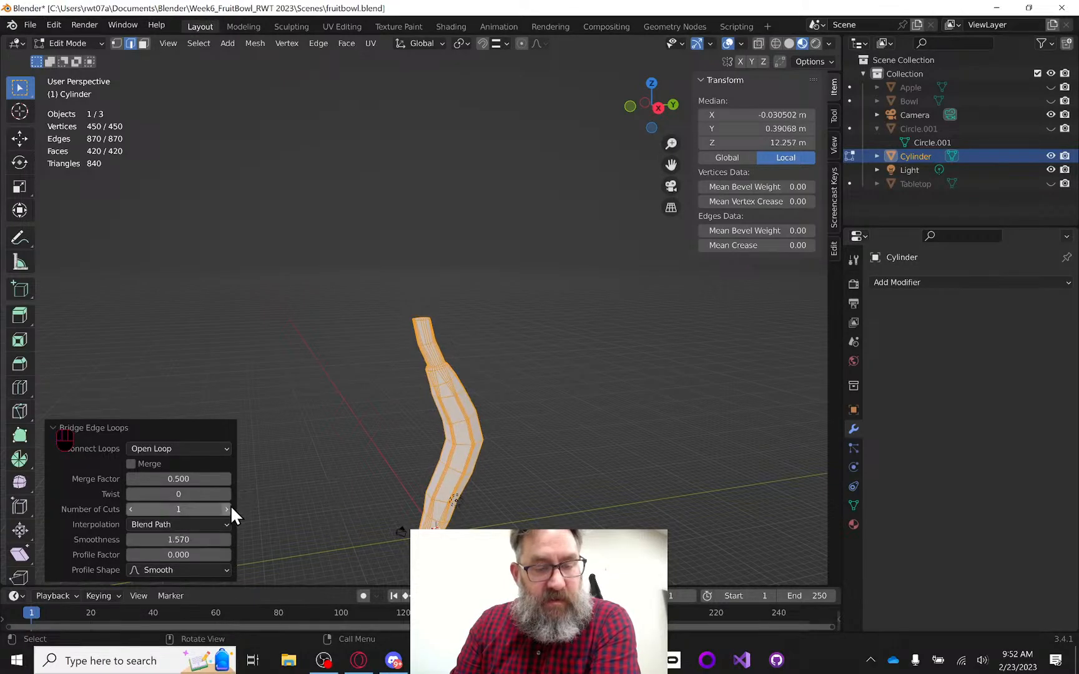
Raise the bridge's number of cuts to 4 and frame the entire mesh
left_click(226, 509)
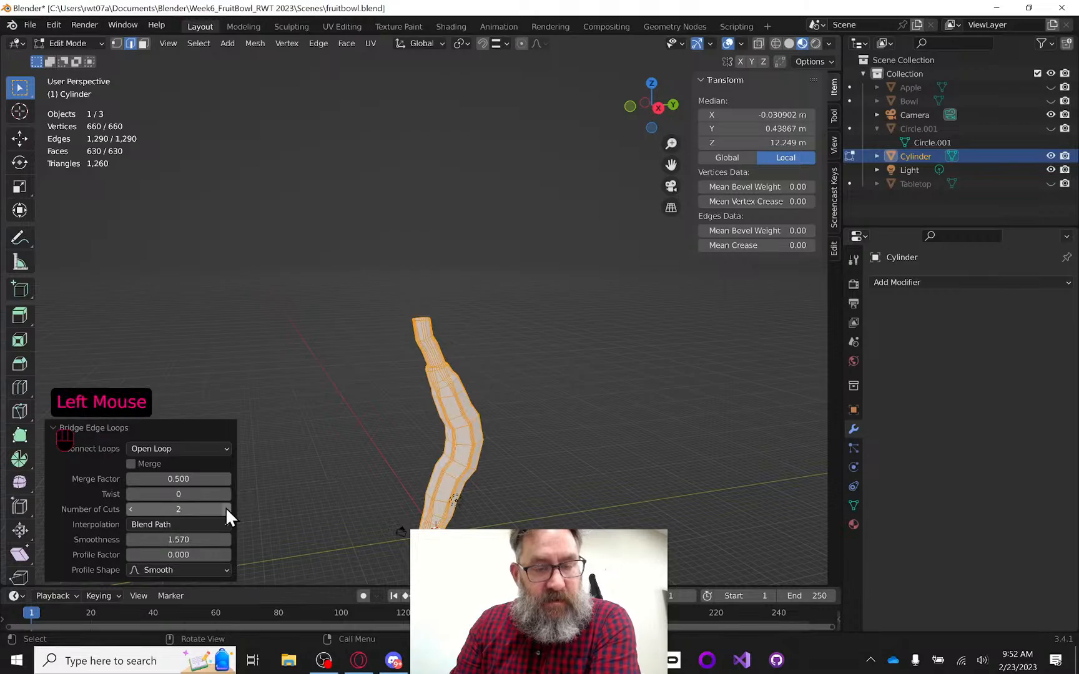
left_click(225, 508)
left_click(226, 509)
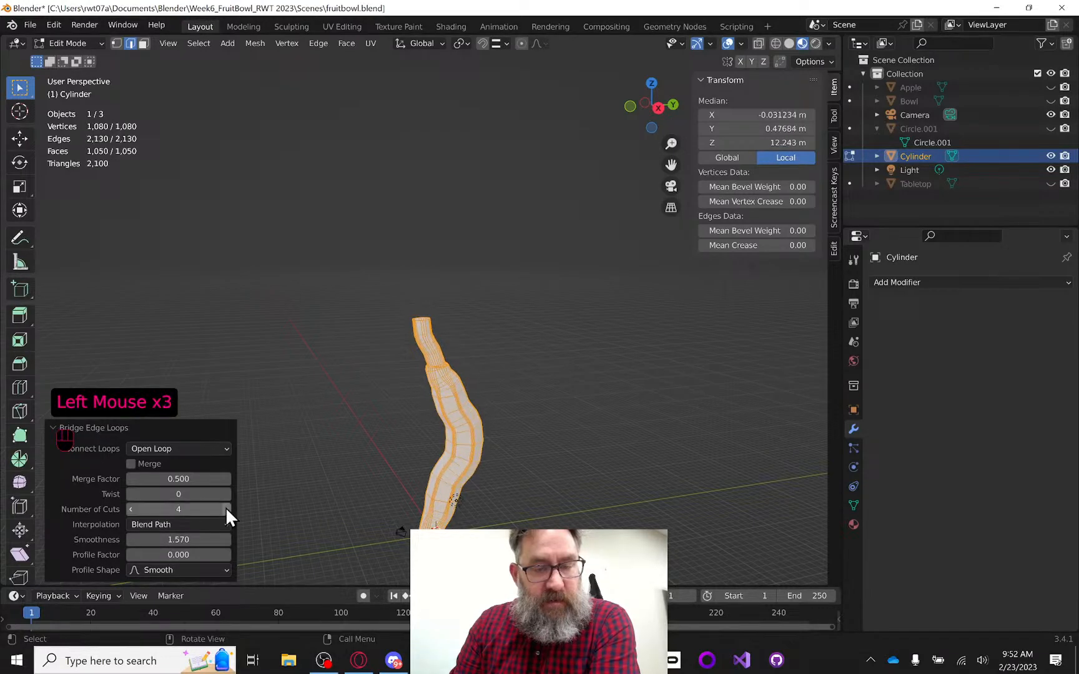
scroll(553, 462, "up", 2)
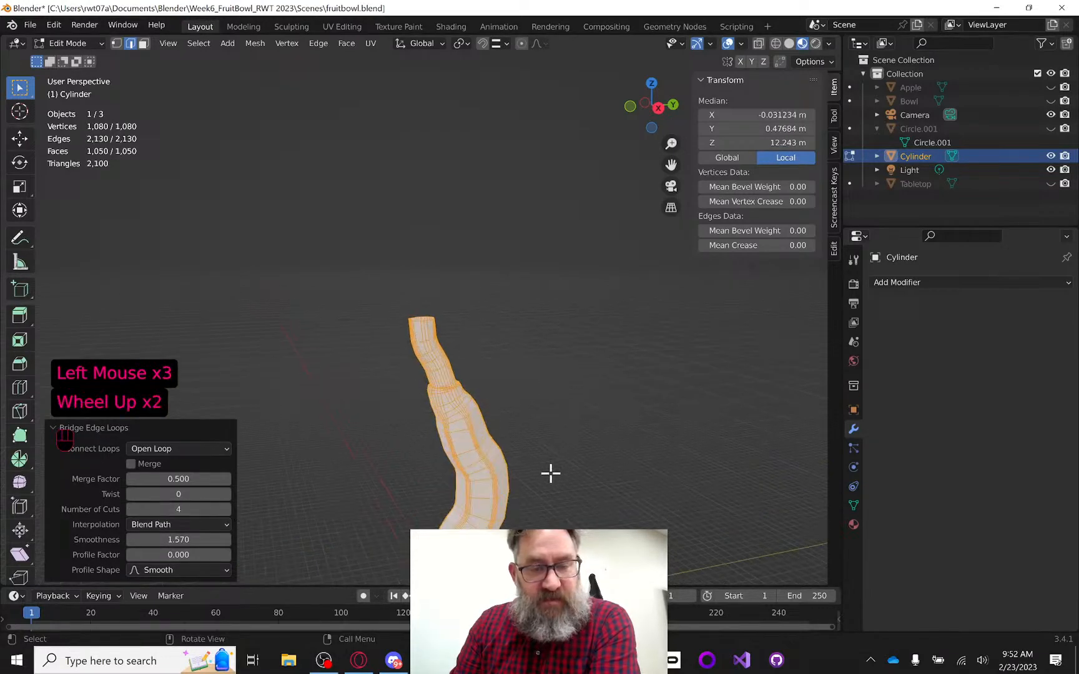
middle_click_drag(550, 473, 555, 499)
key("KP_Decimal")
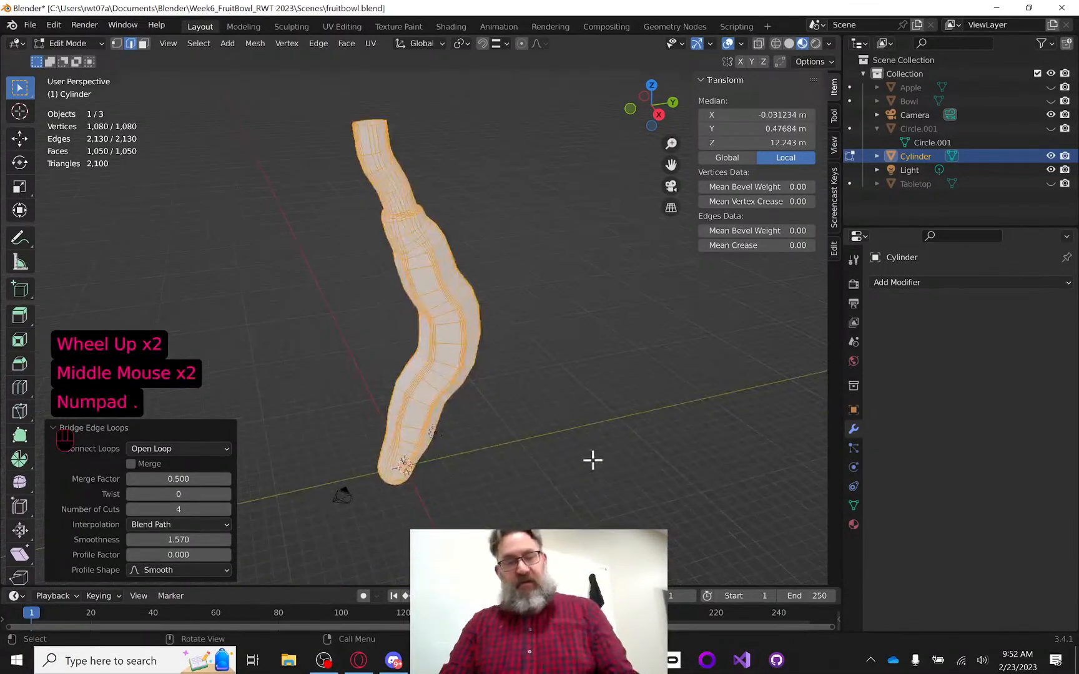
Reduce the bridge's number of cuts to 1
left_click(132, 508)
left_click(132, 508)
left_click(132, 508)
left_click(131, 508)
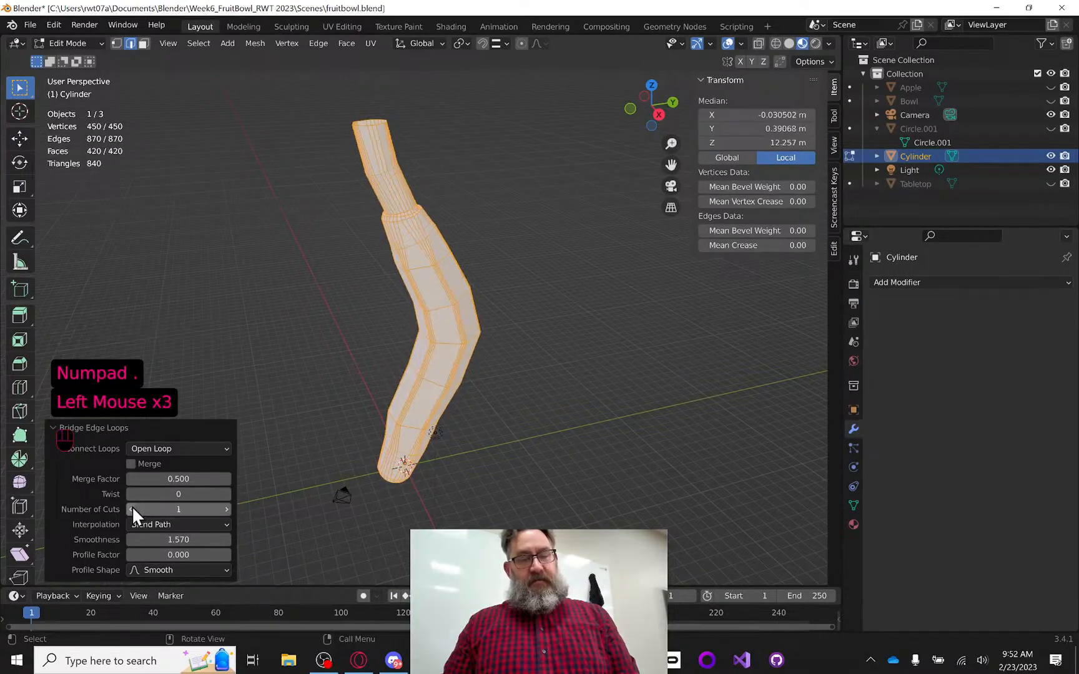
Try 2 cuts on the bridged mesh while viewing its bend up close, and return to 1 cut
middle_click_drag(481, 429, 472, 375)
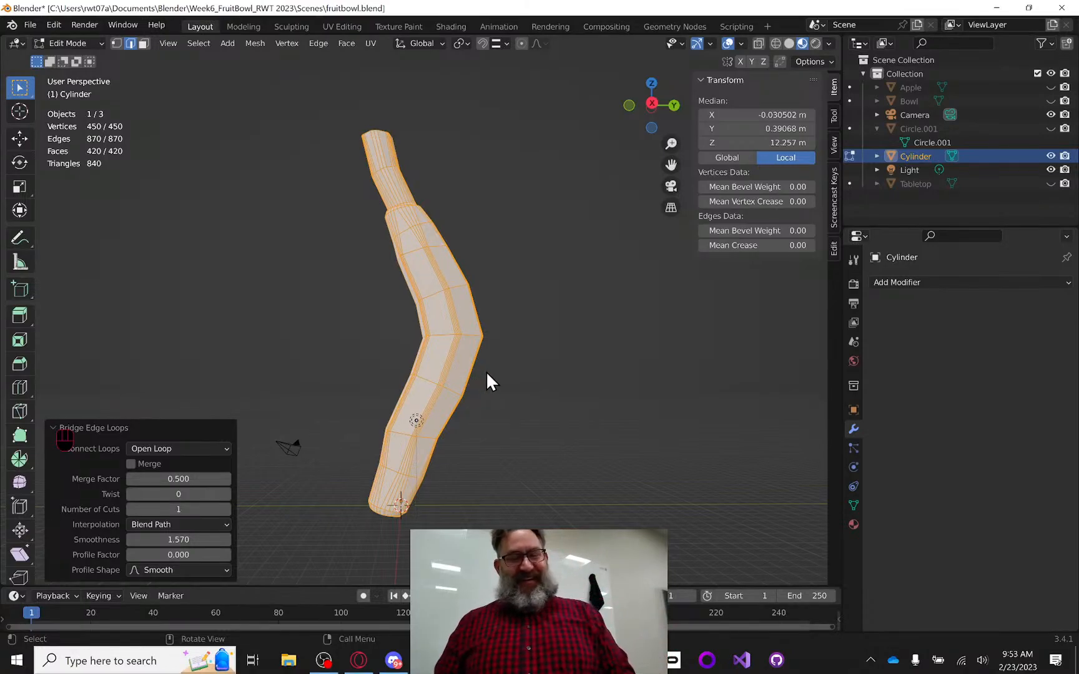
middle_click_drag(486, 373, 475, 405)
scroll(493, 382, "up", 2)
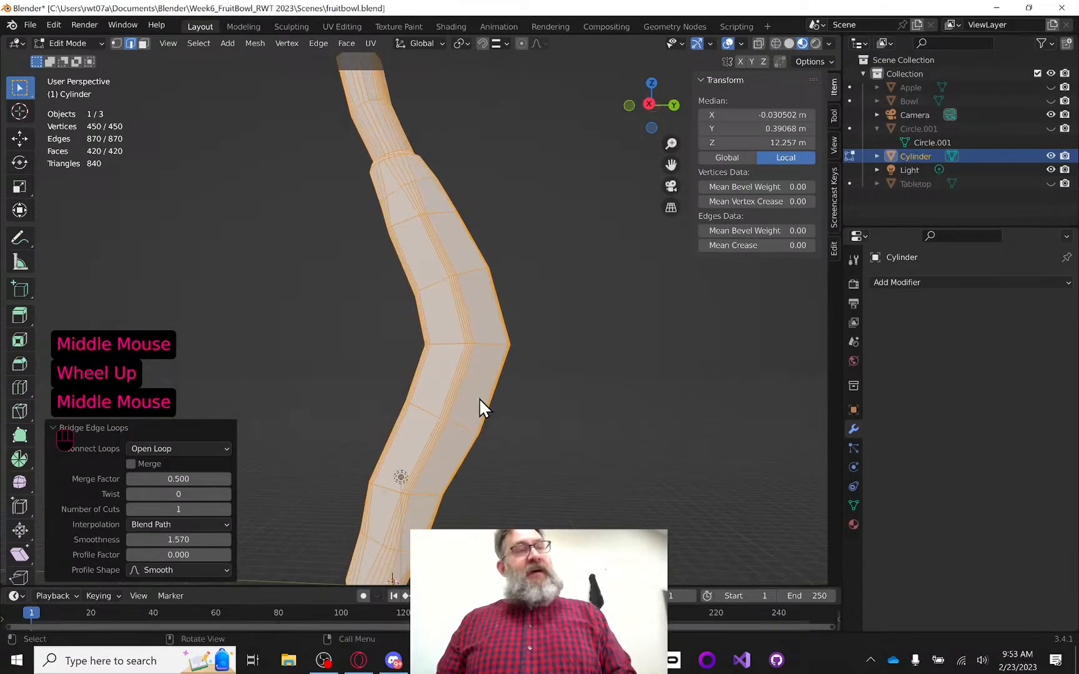
left_click(226, 510)
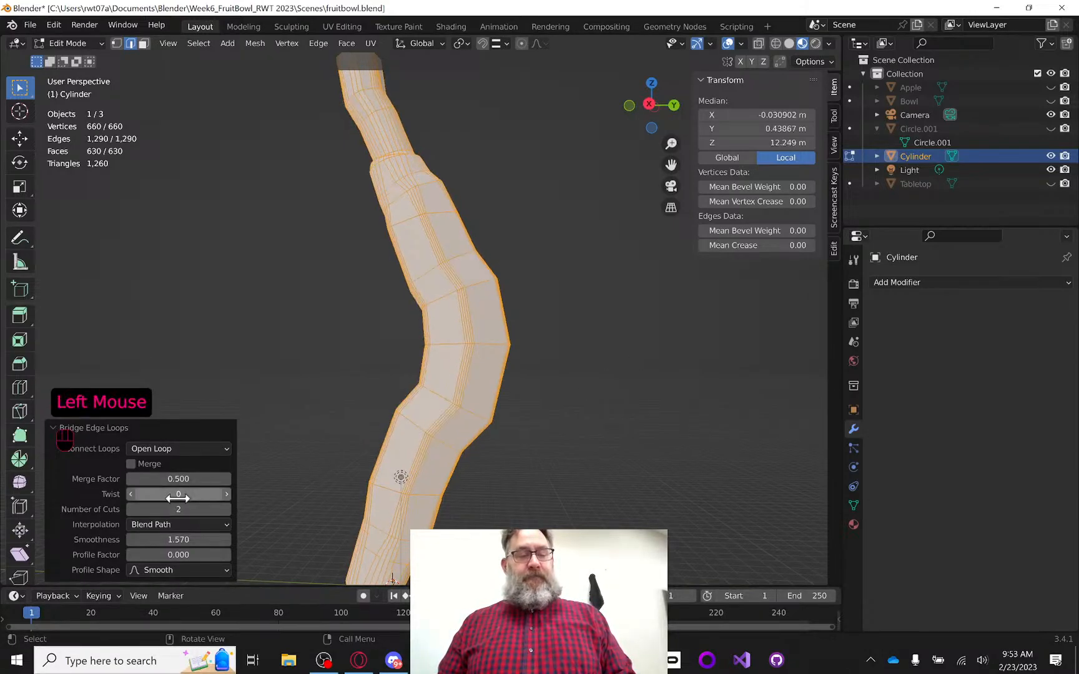
left_click(130, 510)
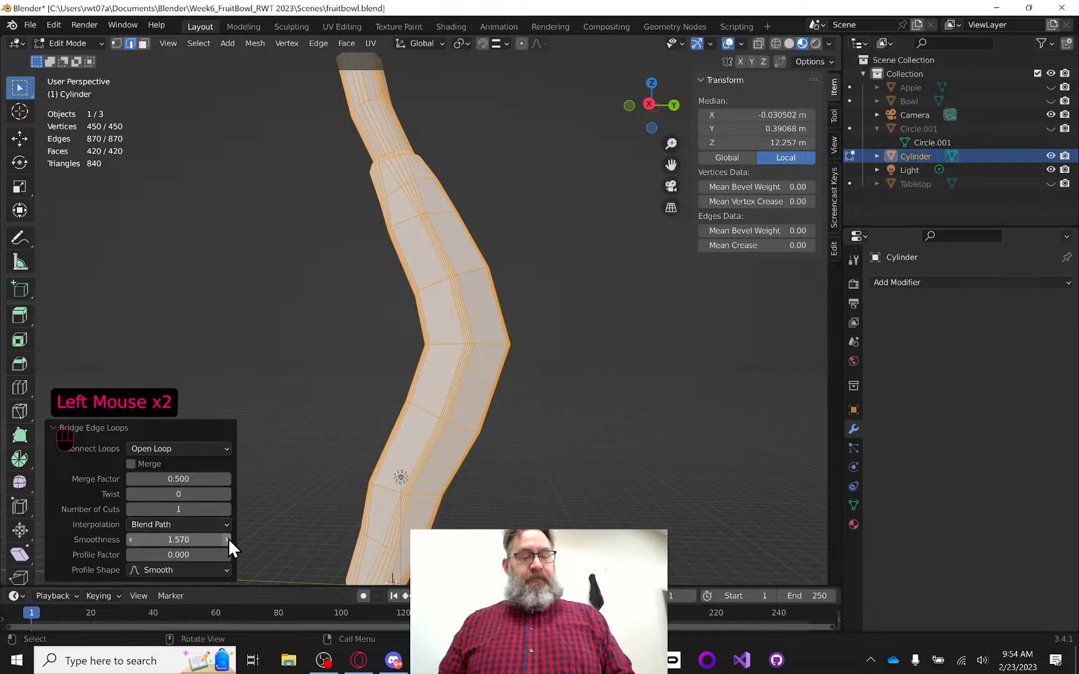
Set the bridge's smoothness to 2.000 and look over the available profile shapes, keeping Smooth
left_click_drag(229, 538, 268, 538)
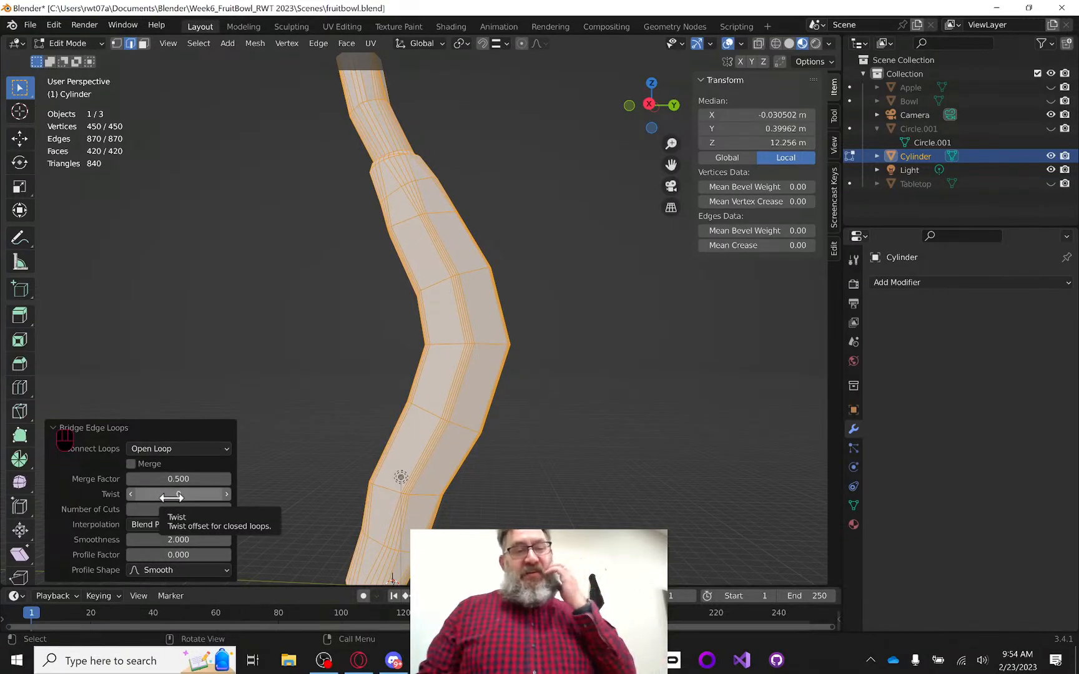
left_click(227, 569)
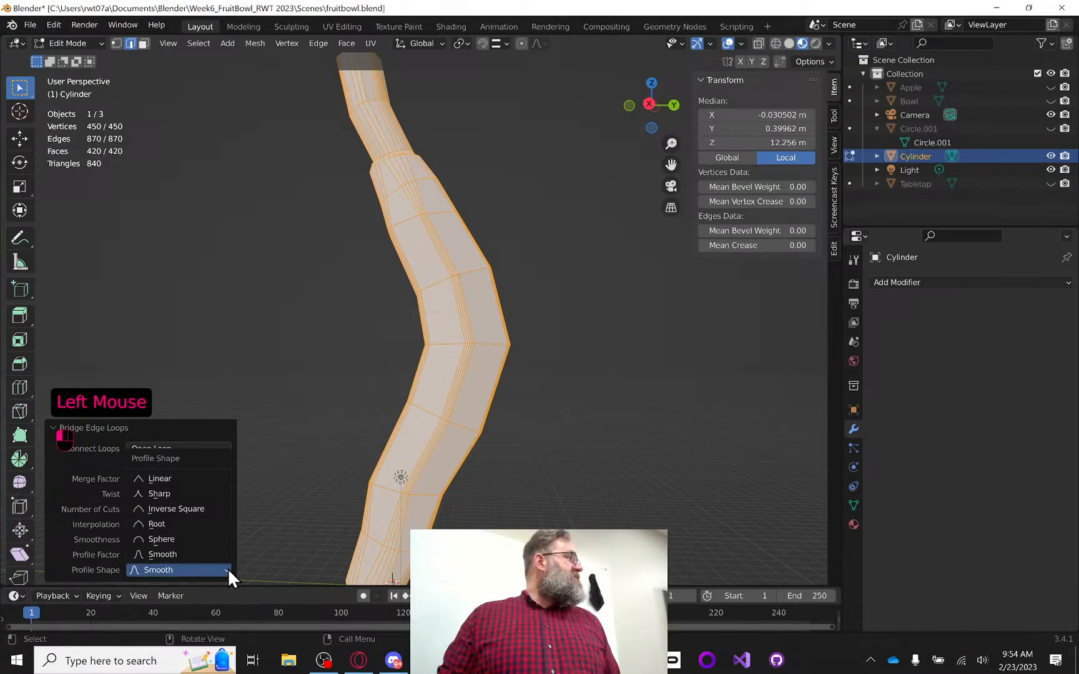
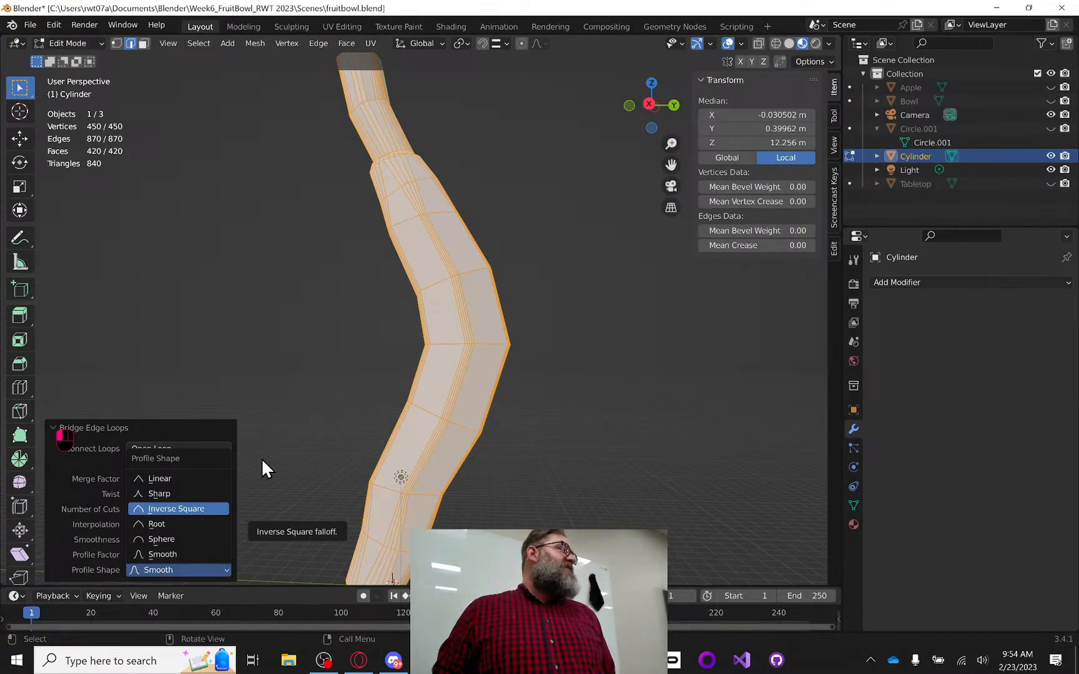
left_click(250, 479)
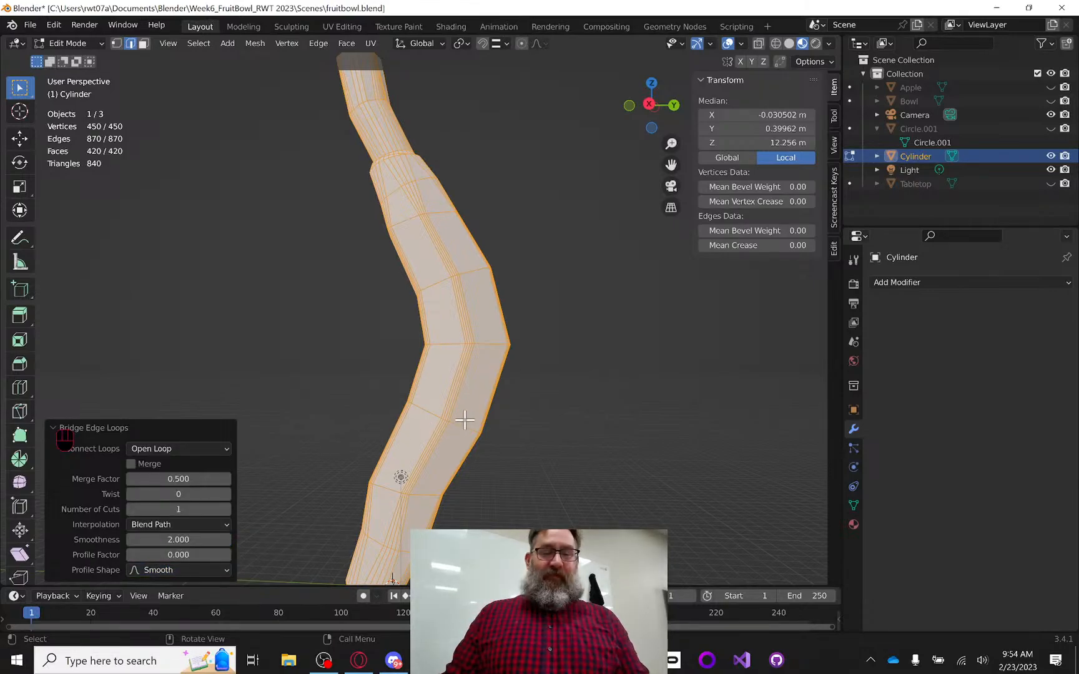
Try the Merge option on the bridged loops and switch it off again
middle_click_drag(465, 422, 481, 421)
middle_click_drag(447, 419, 549, 433)
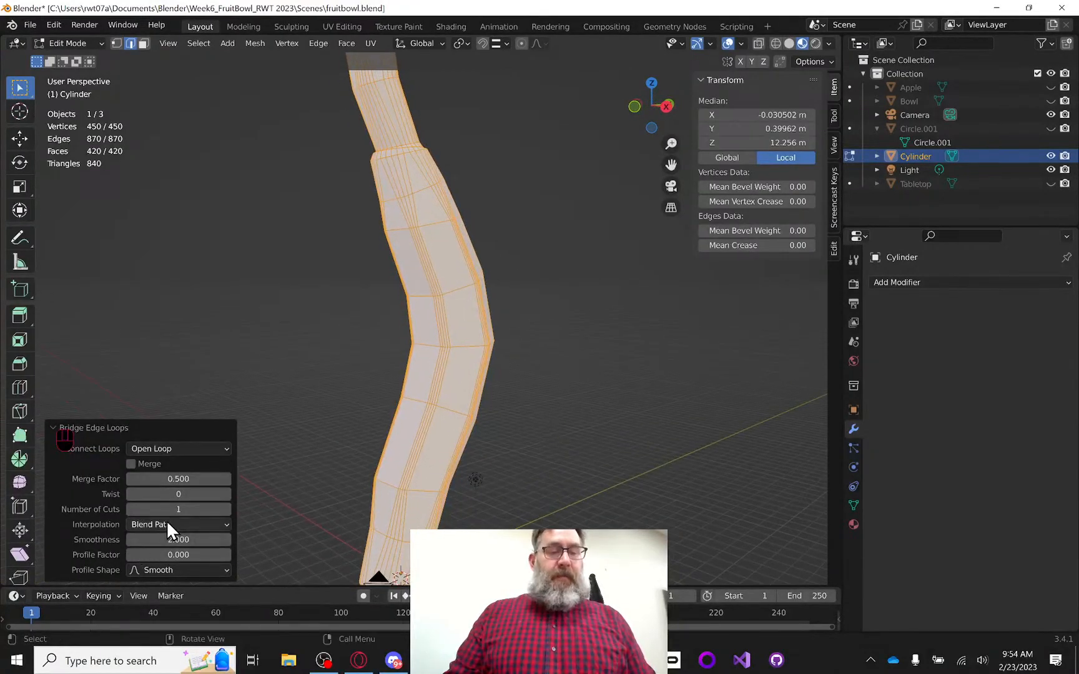
left_click(131, 464)
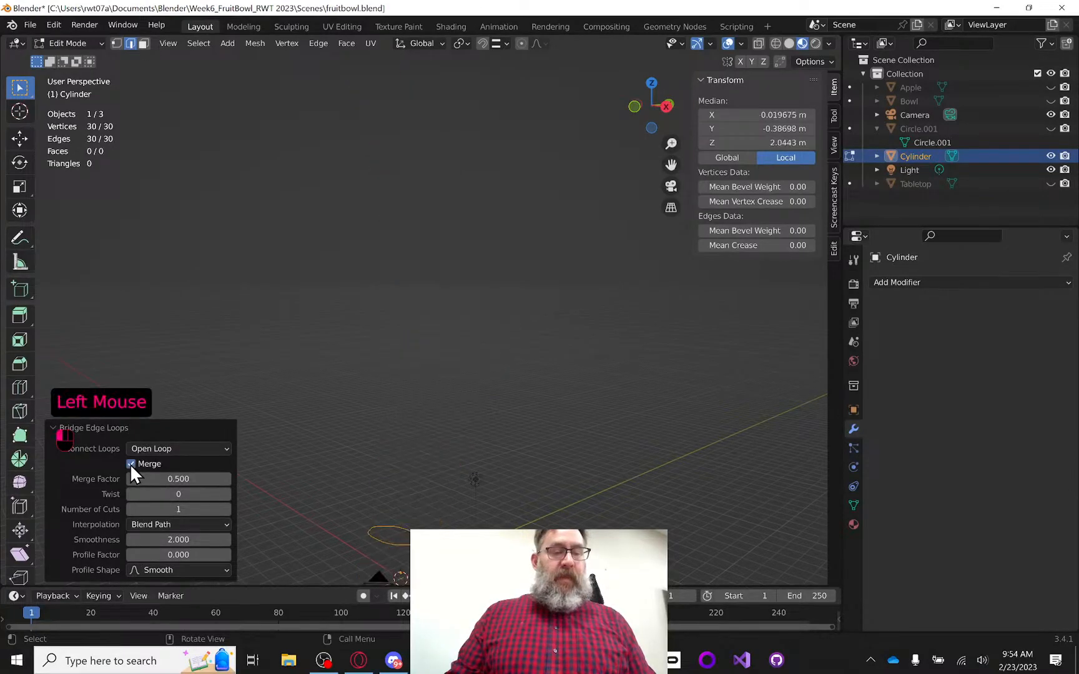
left_click(130, 464)
Try connecting the bridged loops as Closed Loop and restore the Open Loop setting
left_click(183, 450)
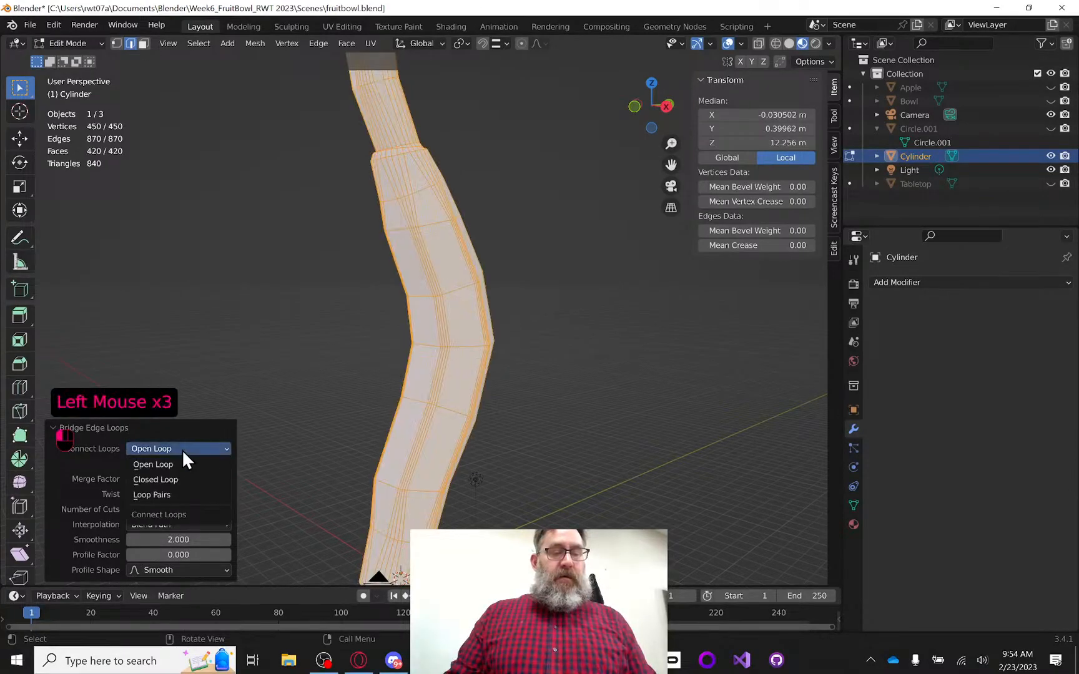
left_click(178, 478)
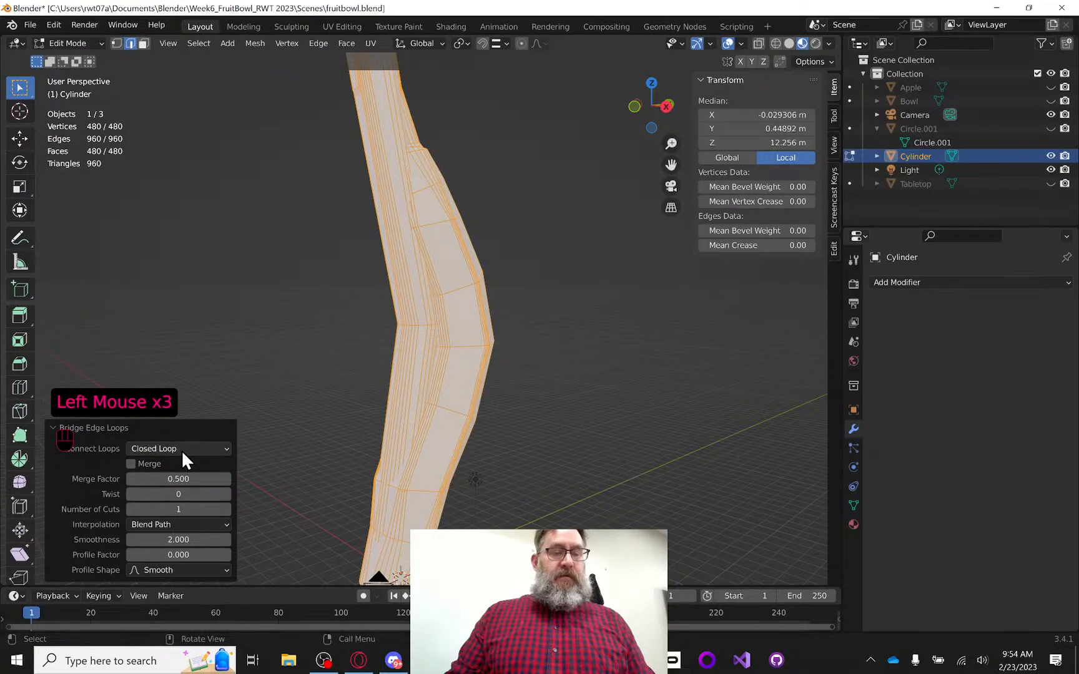
left_click_drag(181, 450, 181, 436)
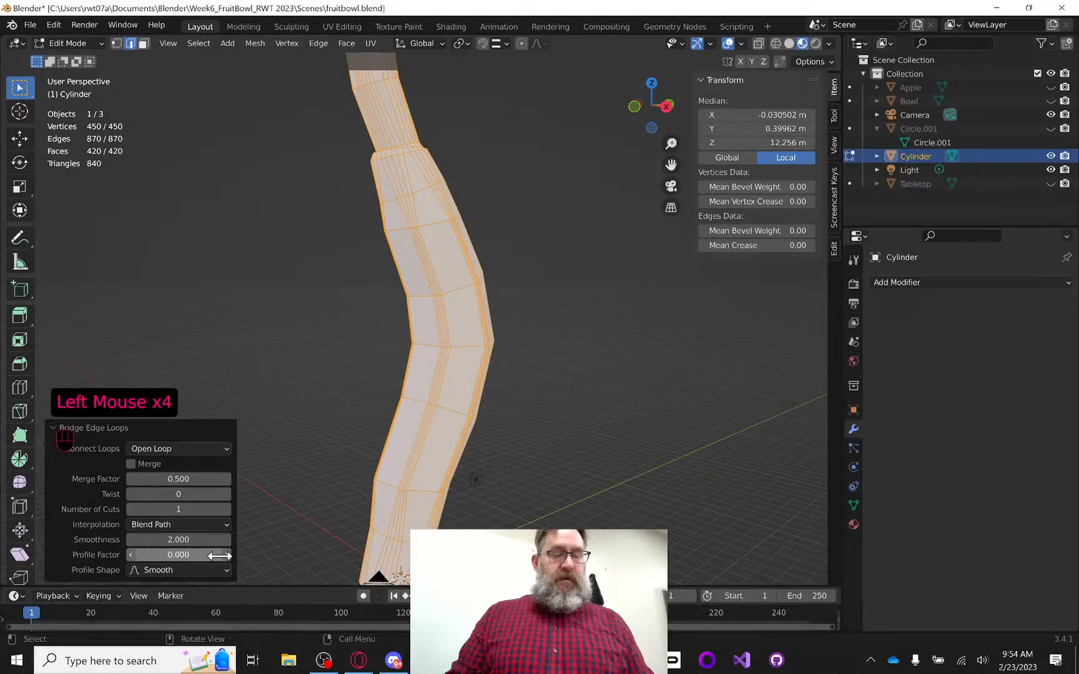
Try a profile factor of 2.000 on the bridged loops, return it to 0.000 and review the profile shapes, keeping Smooth
left_click_drag(218, 555, 262, 556)
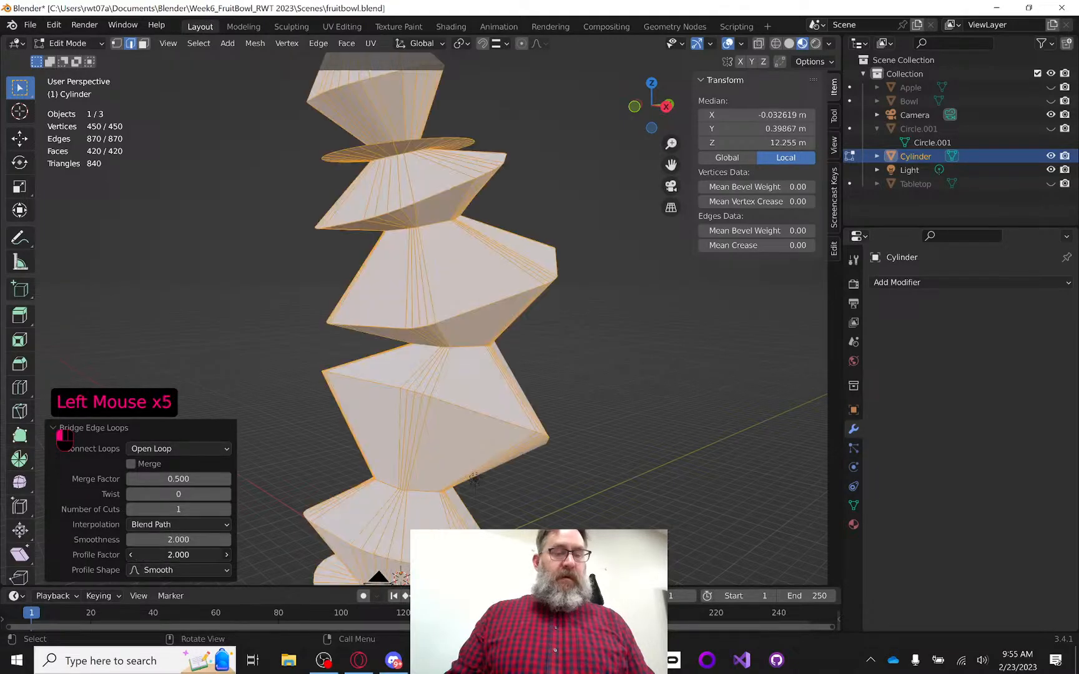
mouse_move(178, 555)
left_mouse_down()
mouse_move(144, 555)
mouse_move(178, 555)
mouse_move(189, 571)
left_mouse_up()
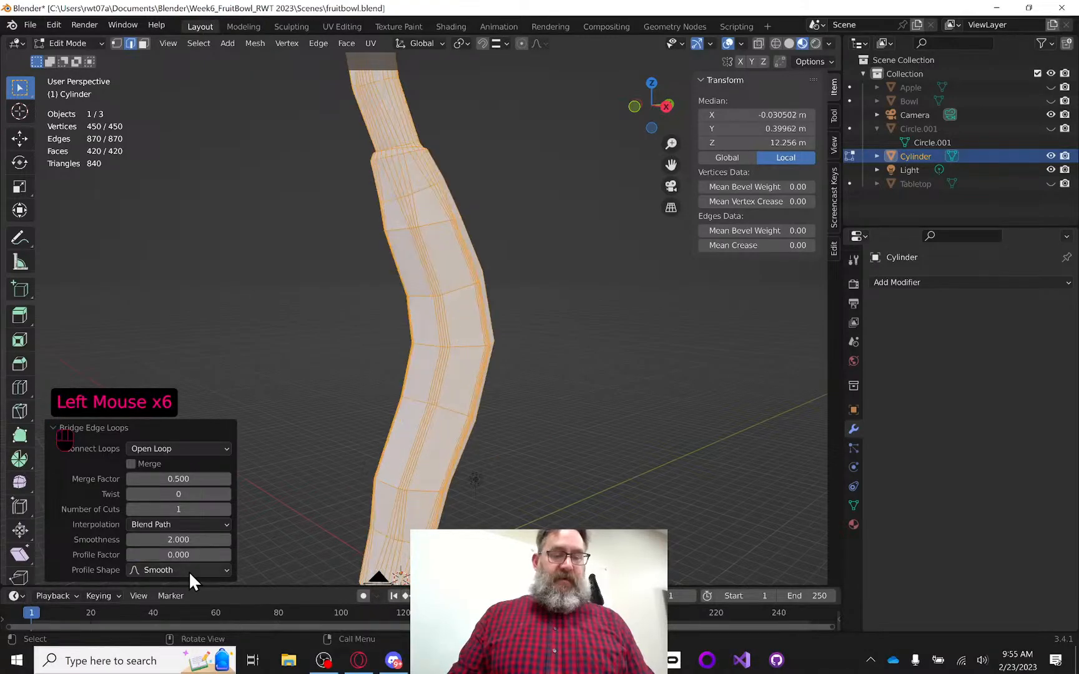
left_click(193, 570)
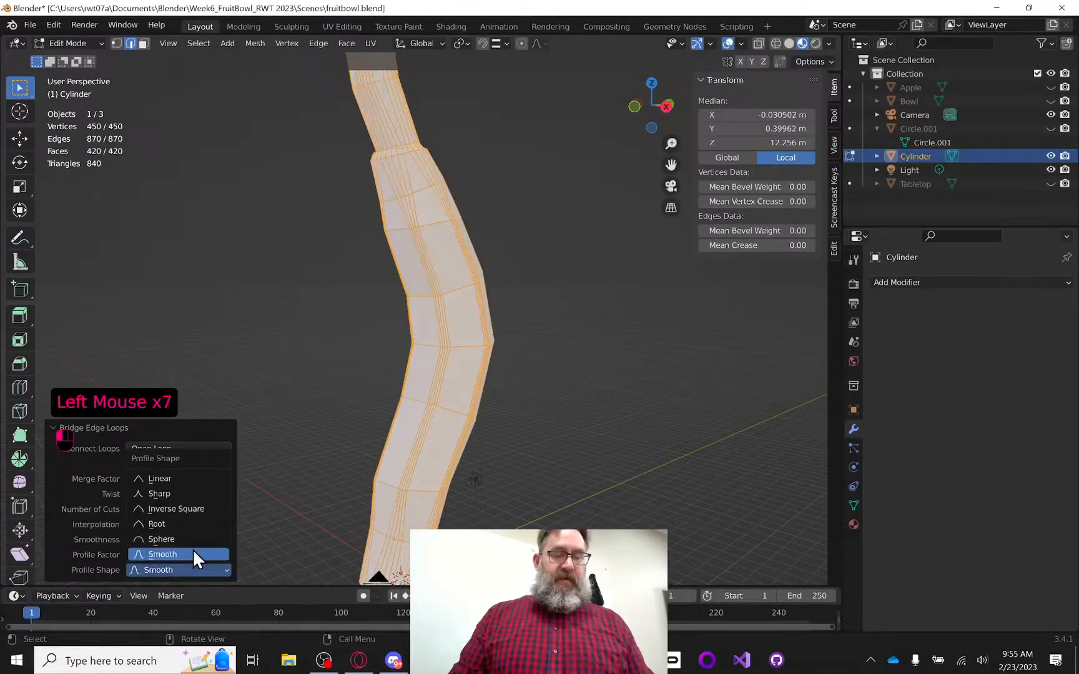
left_click(187, 538)
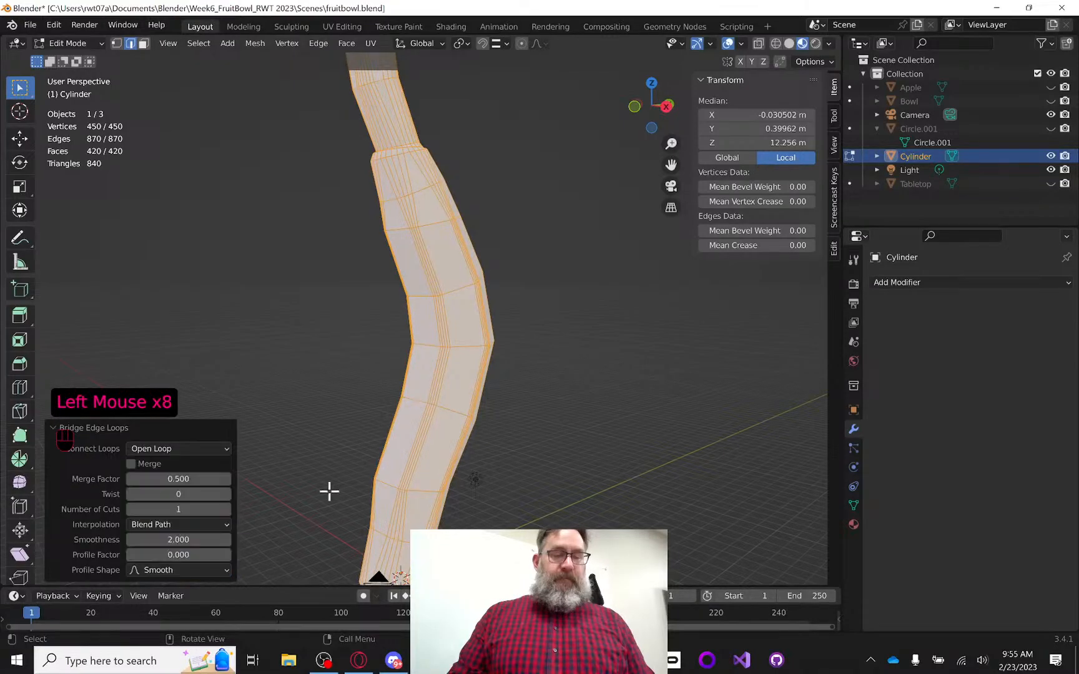
Select the complete edge loop on the lower part of the cylinder and move it about 0.47 m along Y
left_click(270, 325)
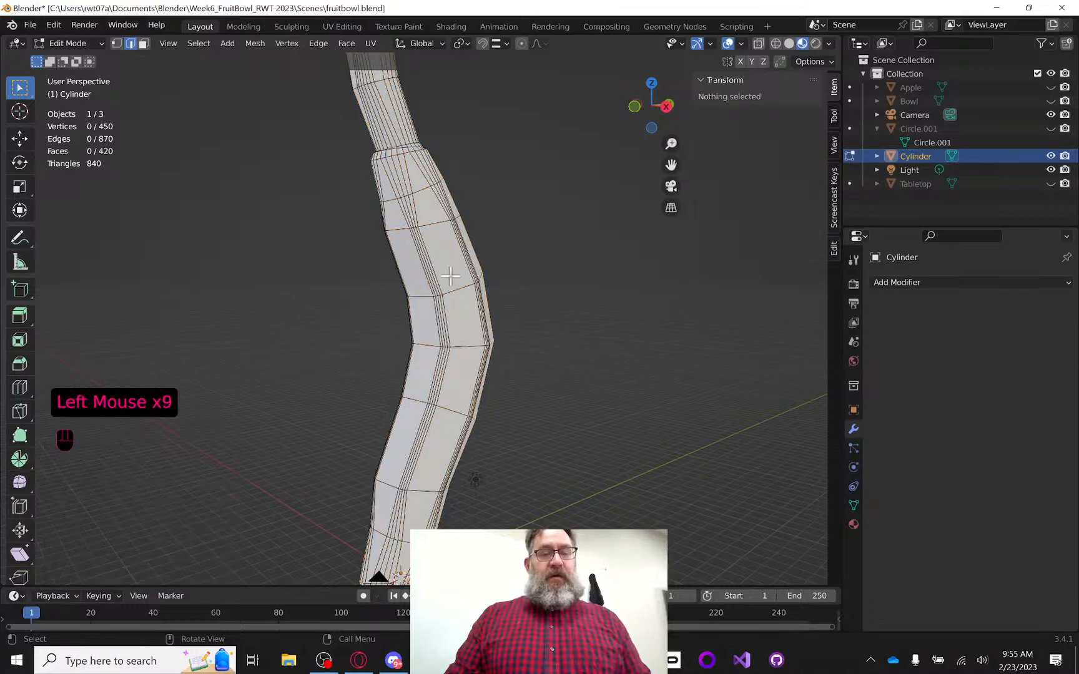
middle_click_drag(489, 269, 363, 464)
scroll(482, 287, "down", 1)
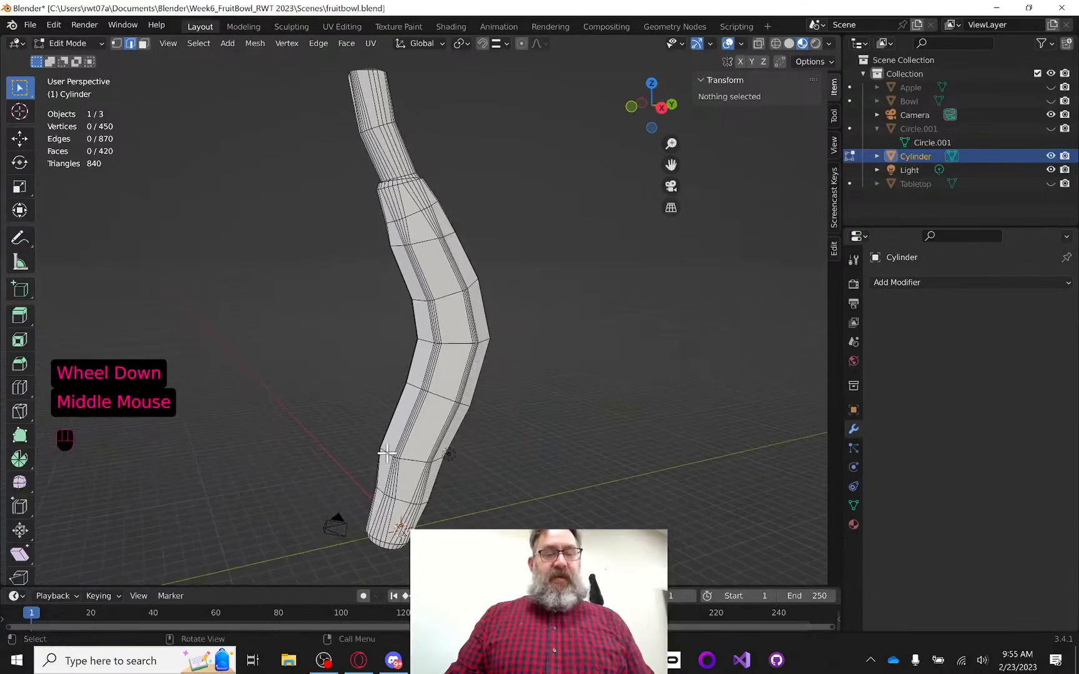
left_click(386, 453)
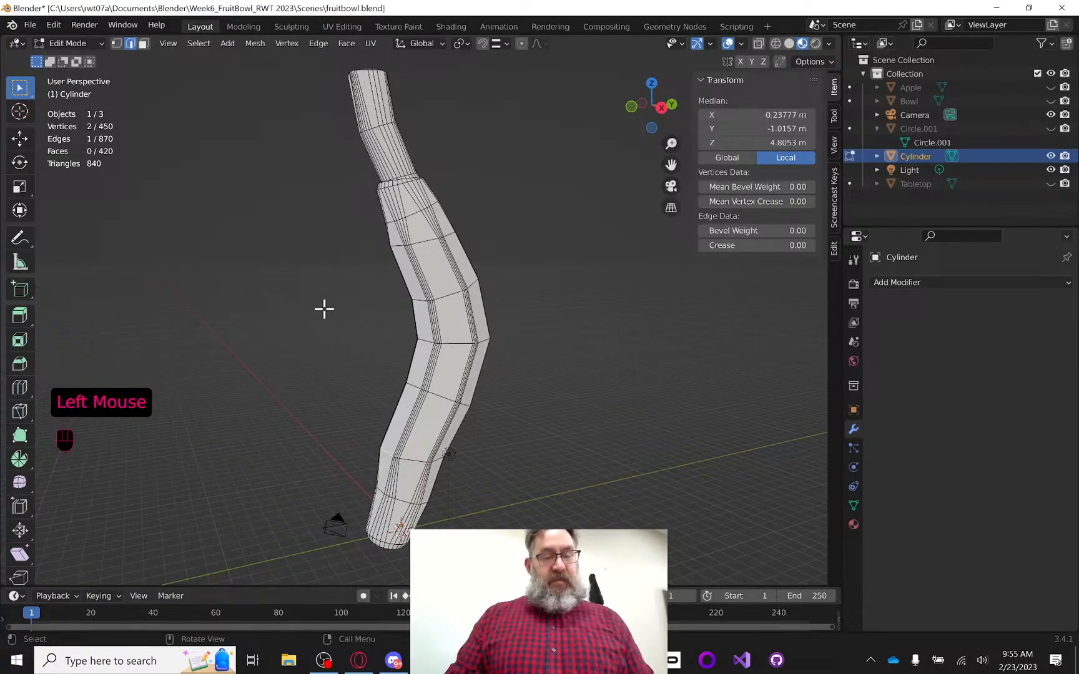
left_click(202, 47)
mouse_move(311, 267)
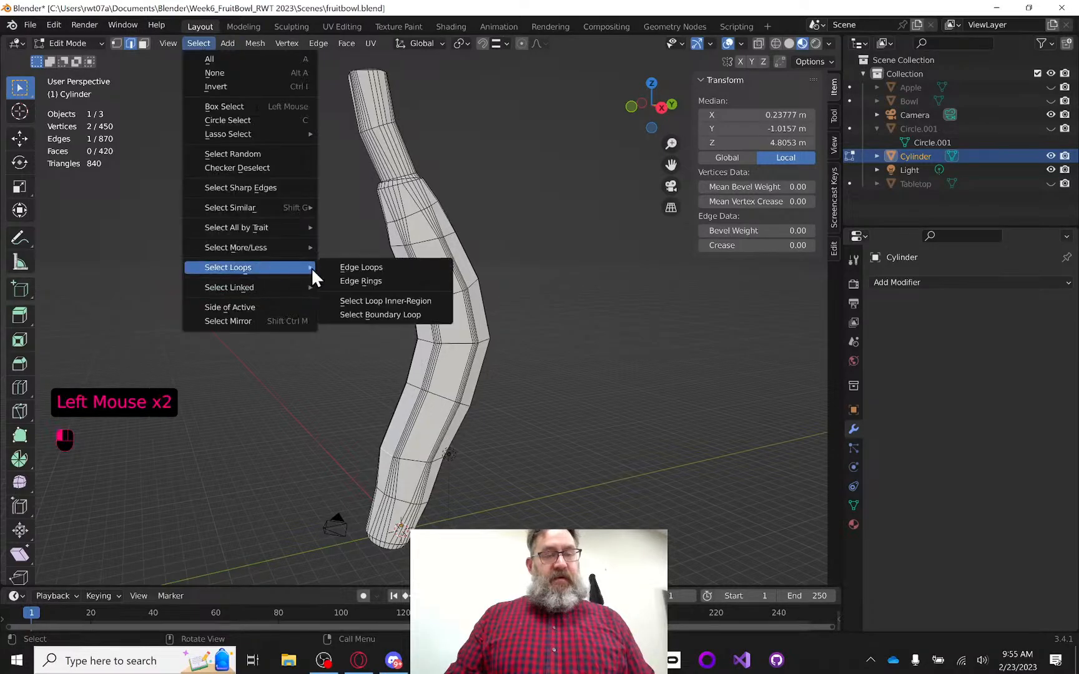
left_click(365, 269)
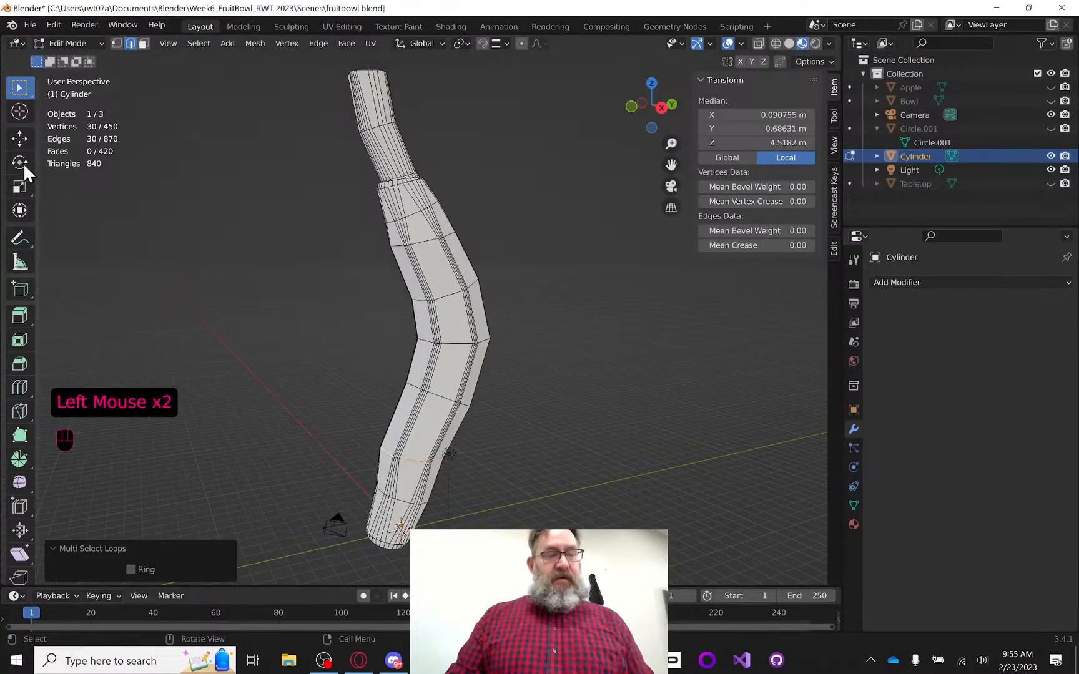
left_click(19, 138)
left_click_drag(468, 444, 478, 443)
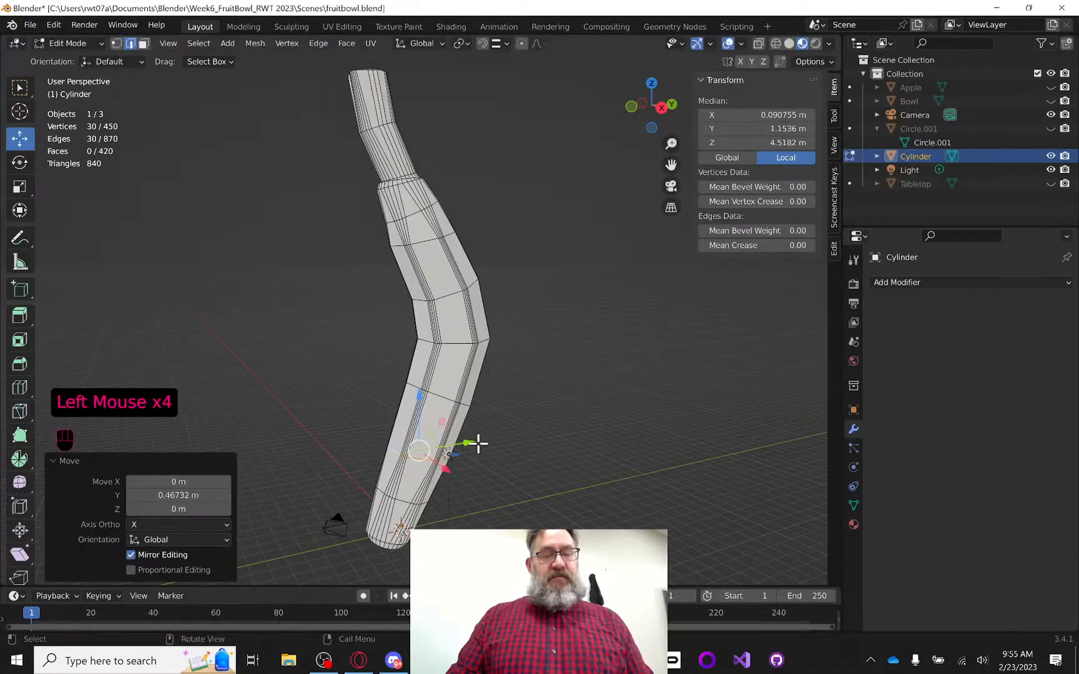
Rotate the selected lower edge loop about -17° around the X axis to follow the bend
left_click(20, 163)
middle_click_drag(605, 507, 549, 467)
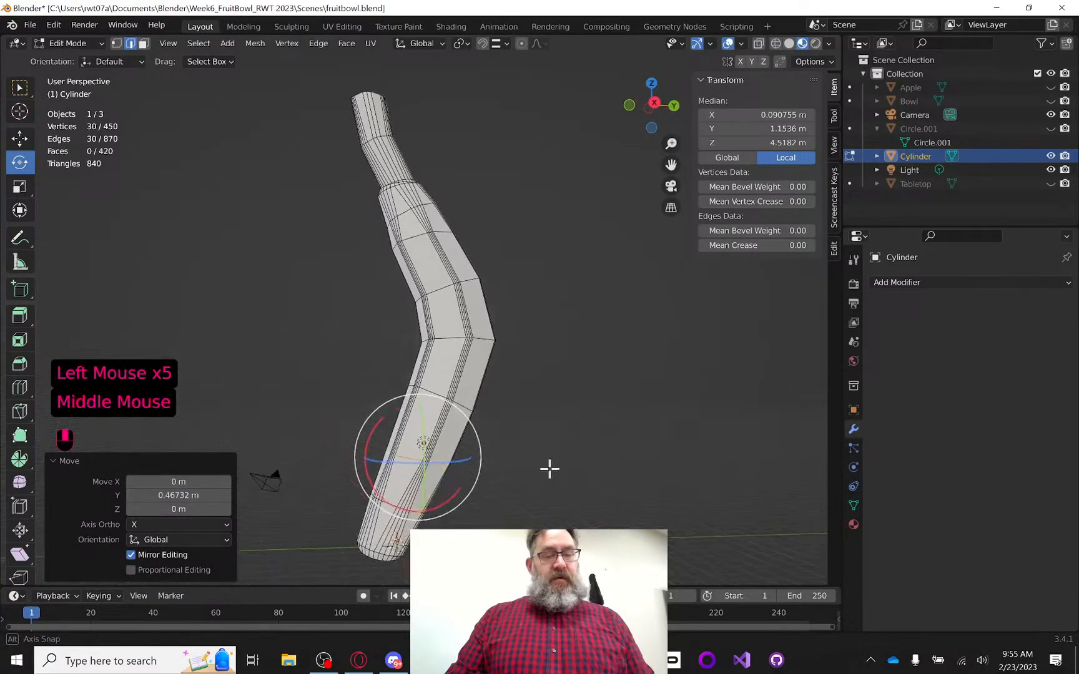
left_click(374, 429)
left_click_drag(375, 429, 378, 431)
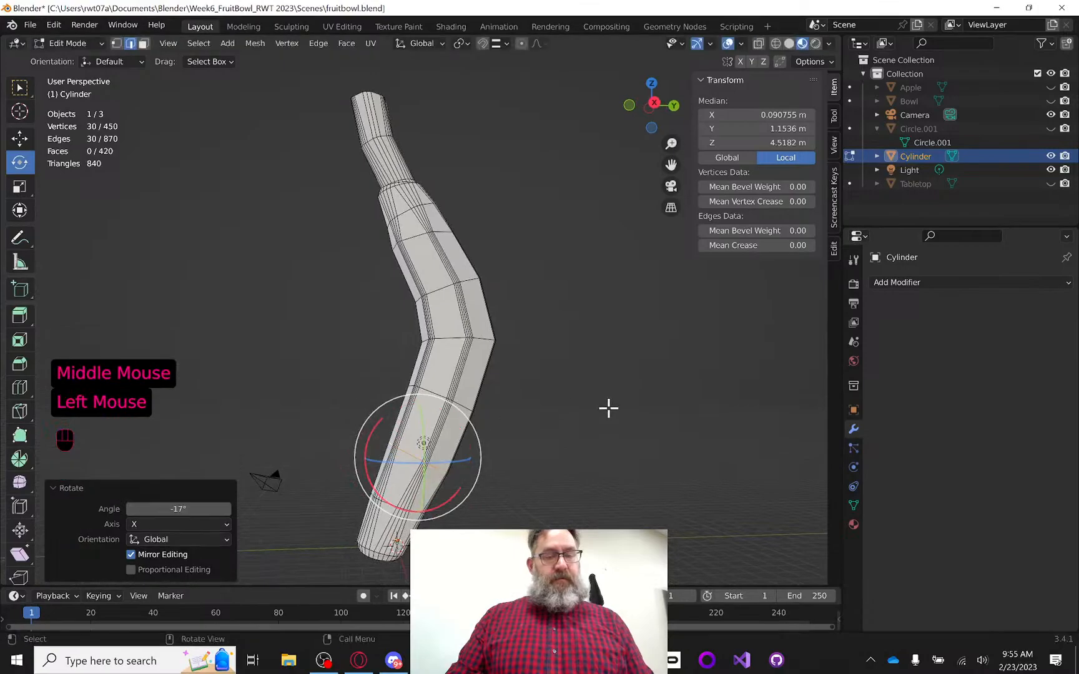
middle_click_drag(607, 407, 684, 417)
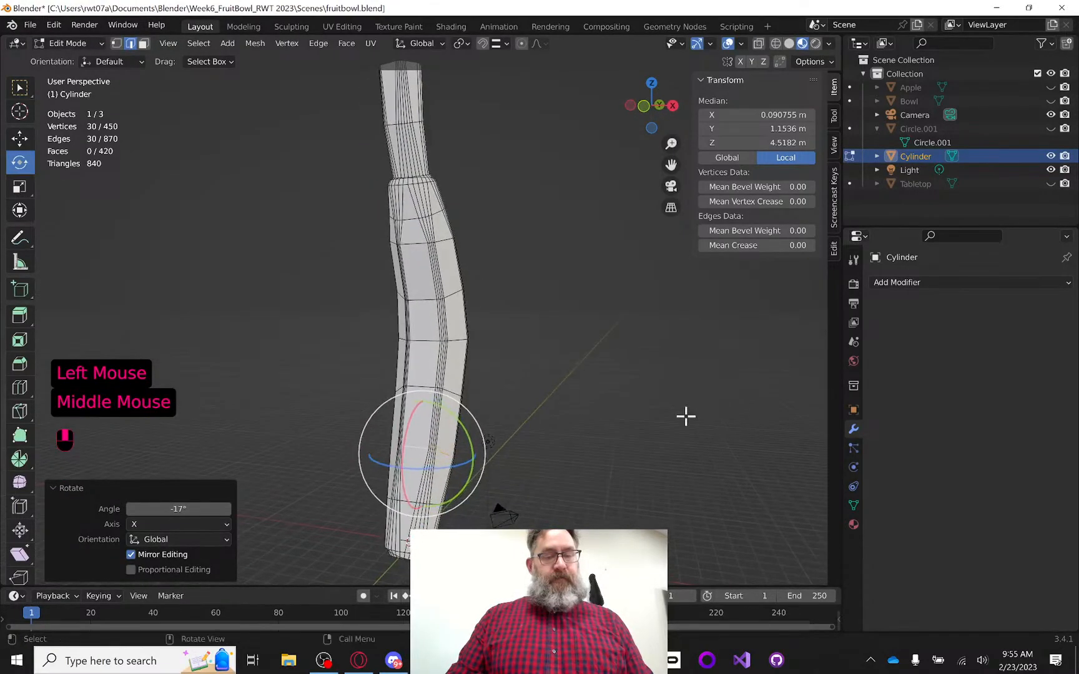
Select the edge loop at the middle of the bend and move it about -0.25 m along Y
middle_click_drag(615, 380, 518, 380)
left_click(445, 337)
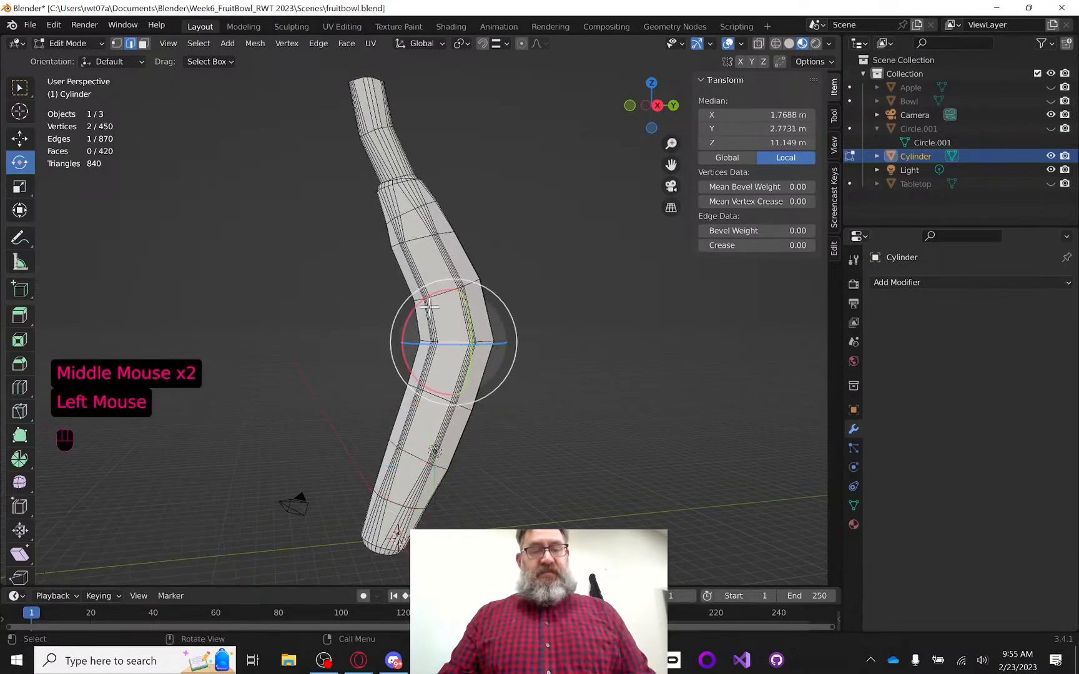
left_click(199, 43)
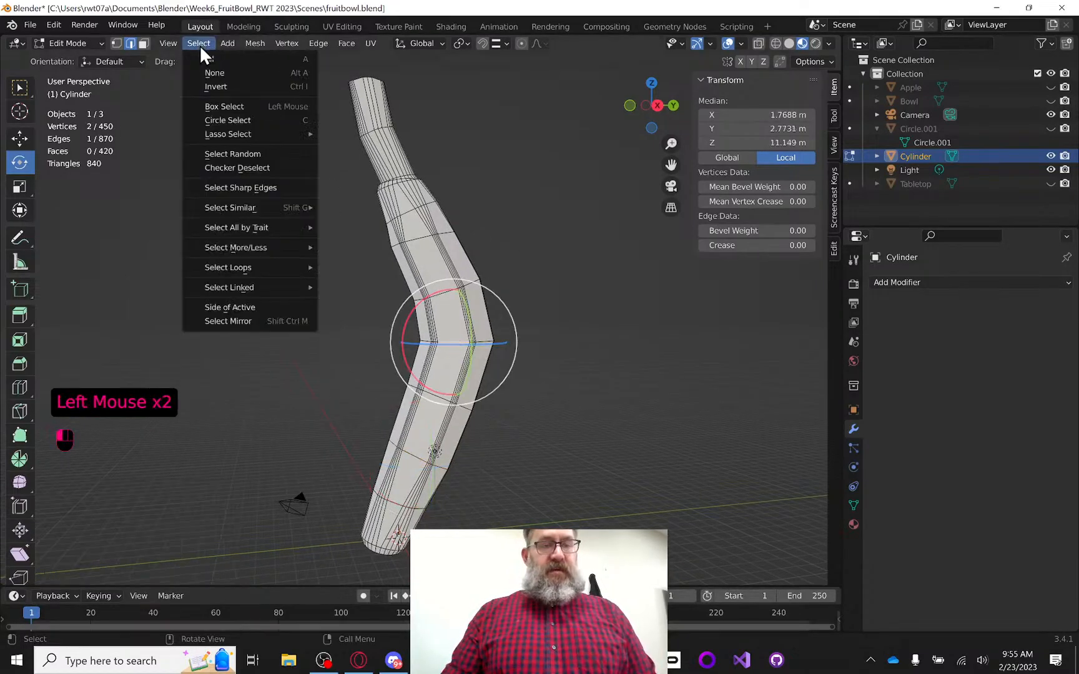
mouse_move(310, 274)
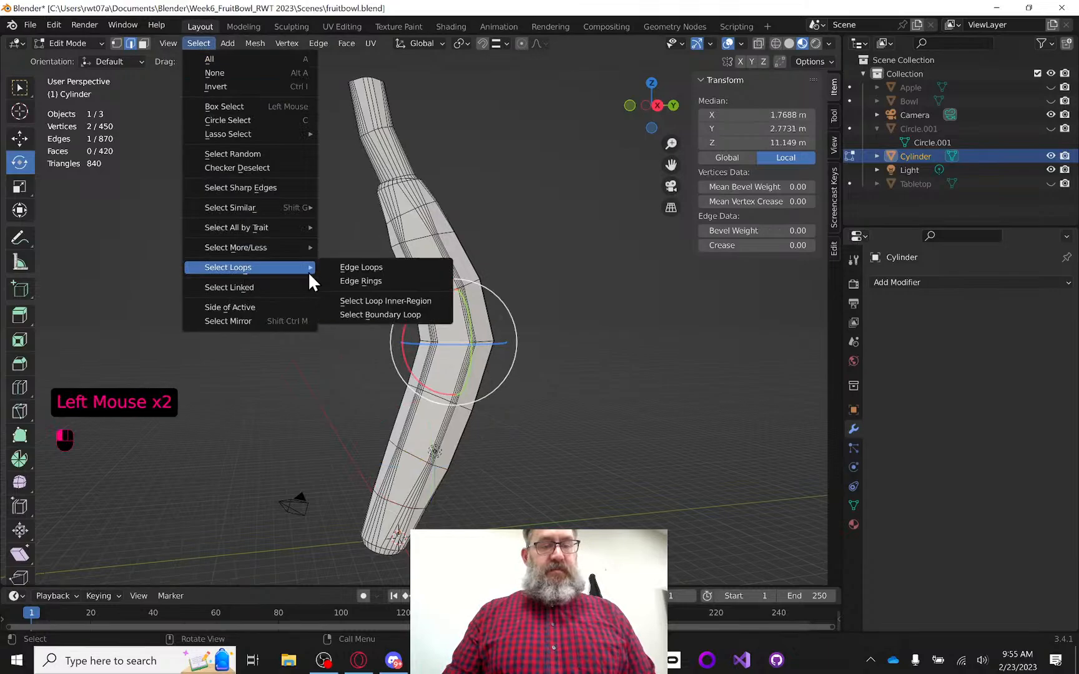
left_click(361, 268)
left_click(20, 138)
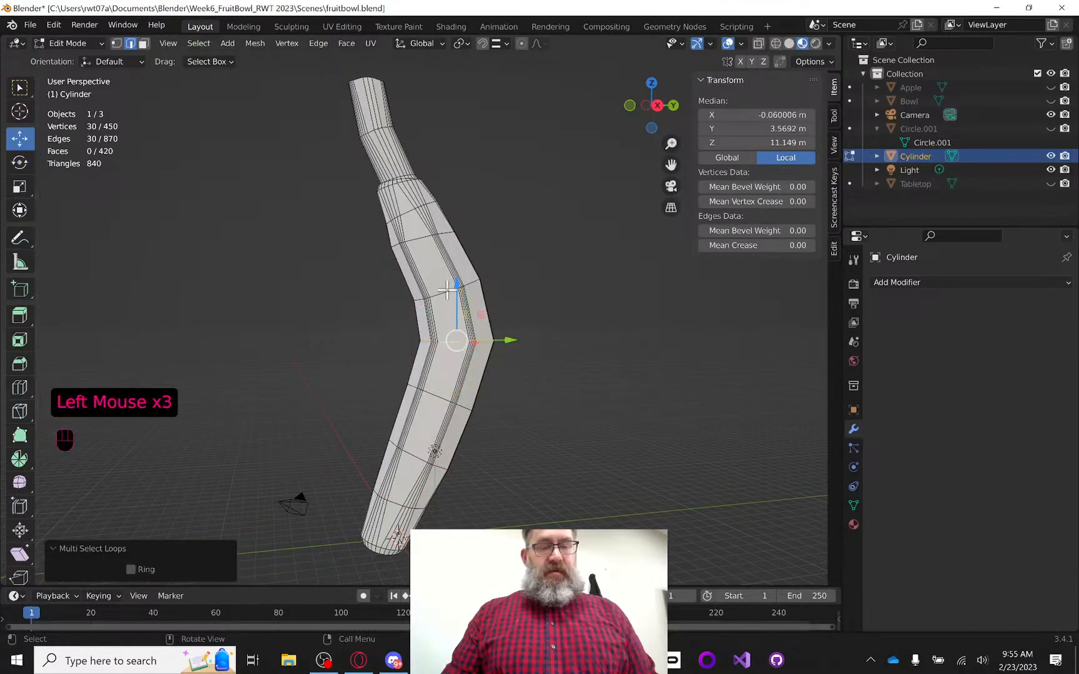
left_click(506, 341)
left_click_drag(505, 342, 499, 342)
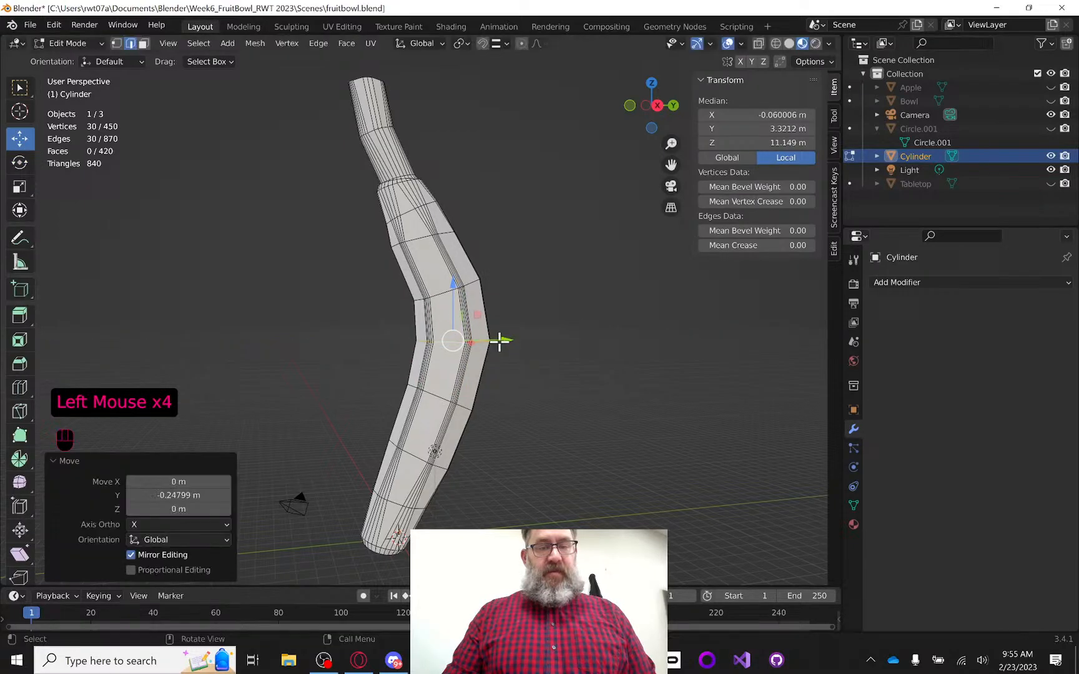
Select the second edge loop below the narrow neck and rotate it about 12.4° around the X axis
left_click(418, 238)
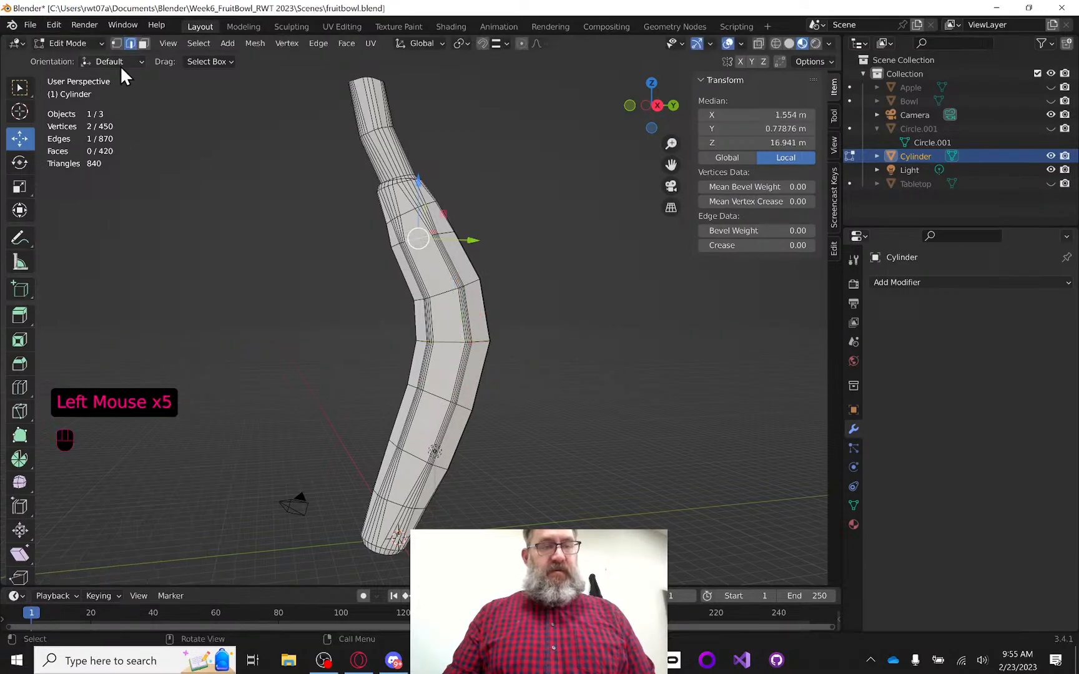
left_click(200, 43)
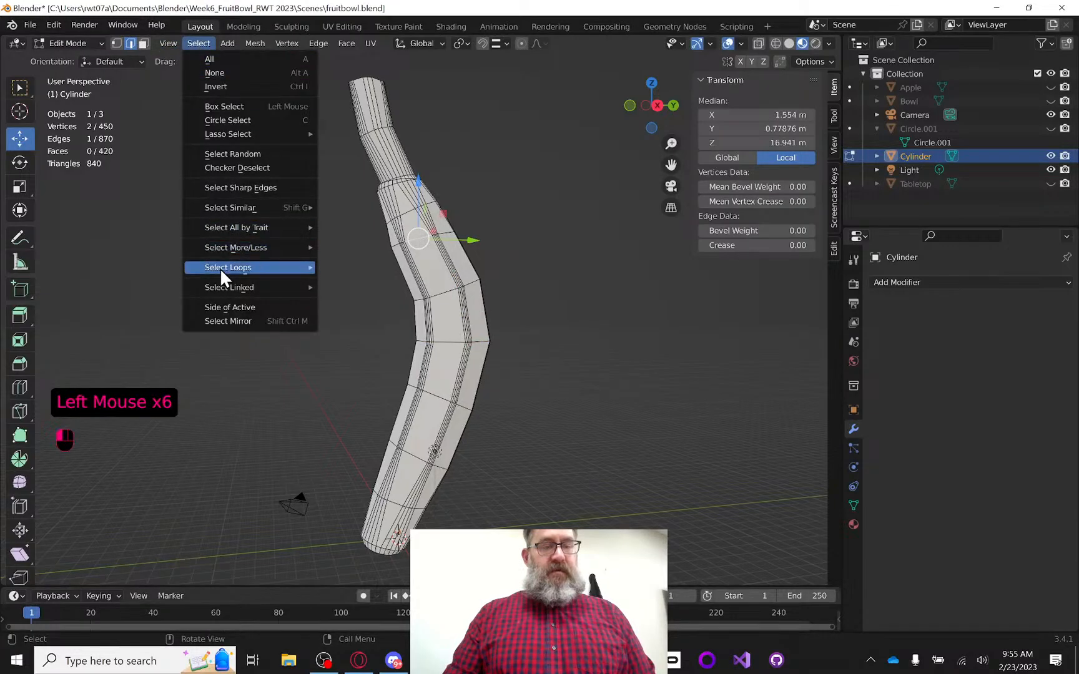
mouse_move(220, 268)
left_click(362, 272)
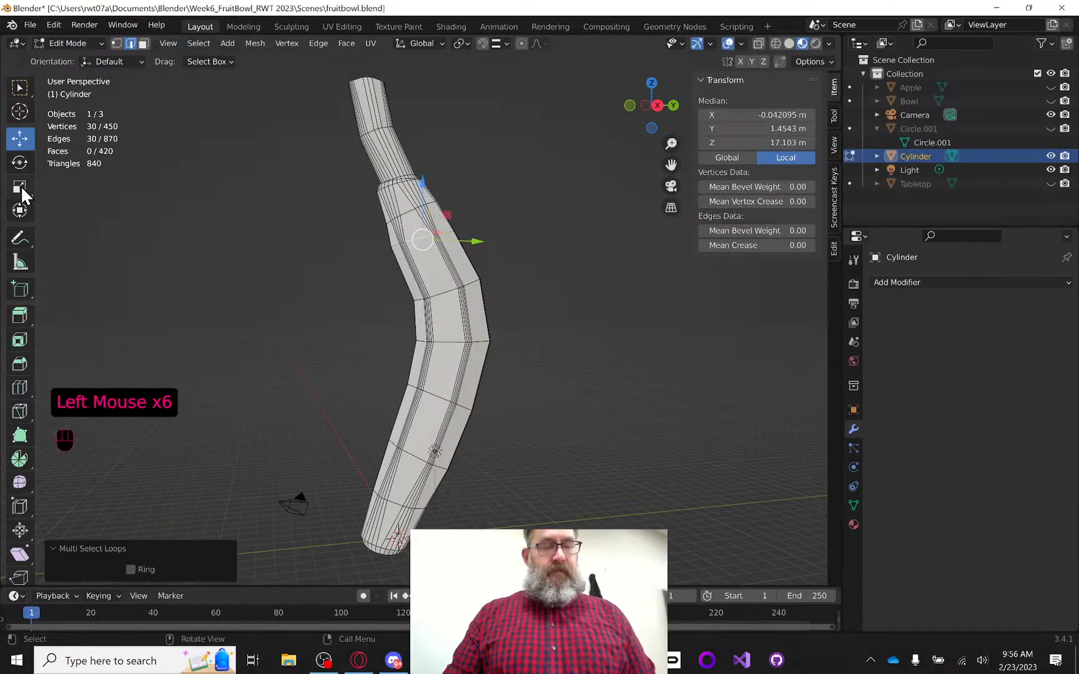
left_click(19, 162)
left_click_drag(374, 215, 367, 224)
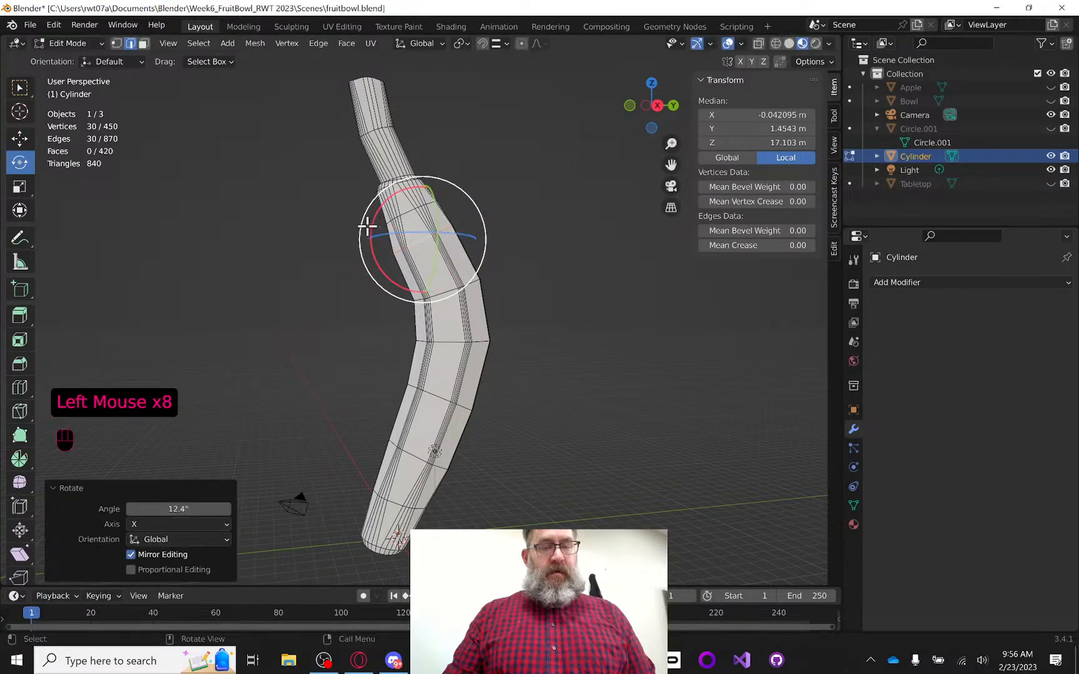
Move the rotated upper edge loop about 0.24 m along Y
left_click(19, 138)
left_click_drag(472, 240, 478, 241)
mouse_move(503, 286)
middle_mouse_down()
mouse_move(590, 289)
mouse_move(537, 281)
mouse_move(503, 303)
middle_mouse_up()
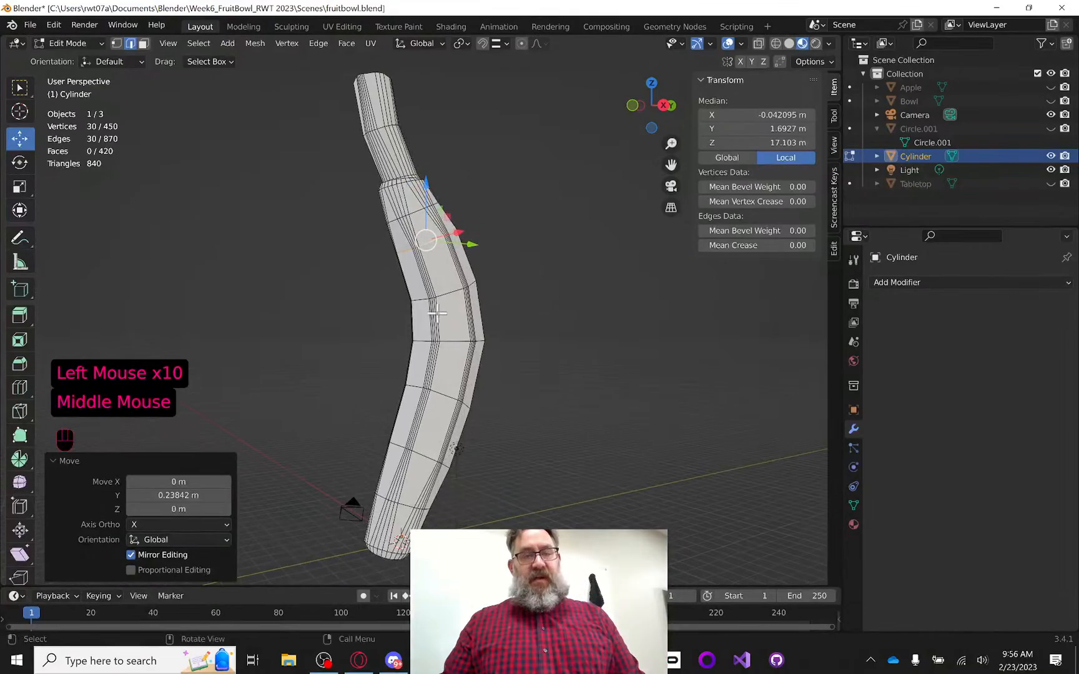
Scale the middle edge loop to about 1.32 in X and Y, using proportional editing with Smooth falloff and a size of about 9.85
left_click(453, 340)
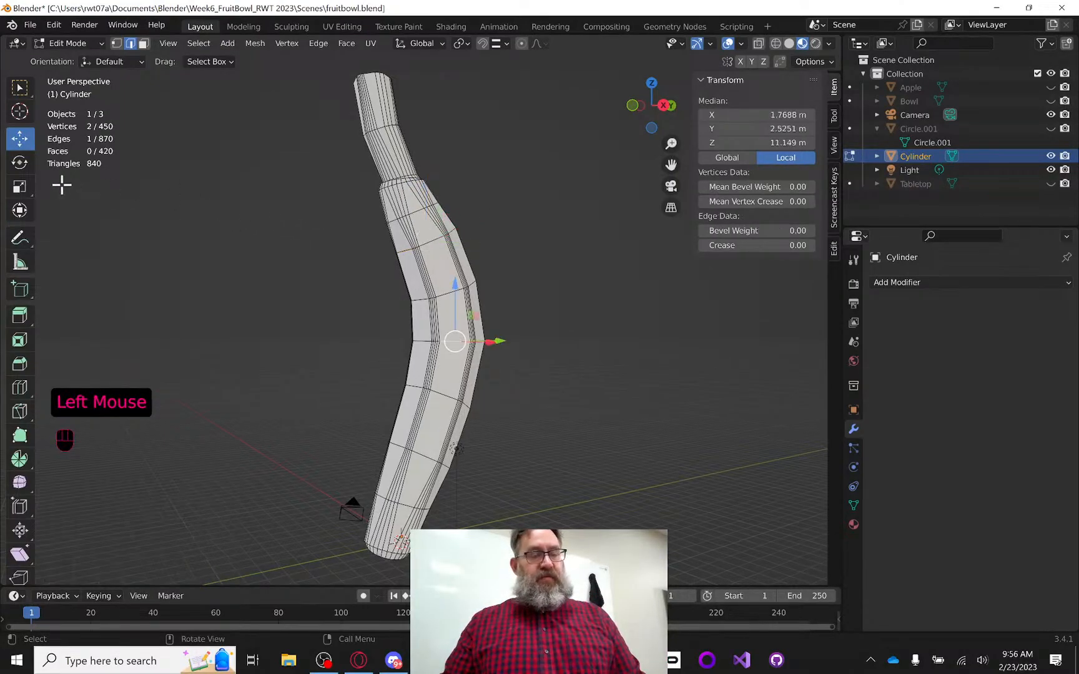
left_click(198, 43)
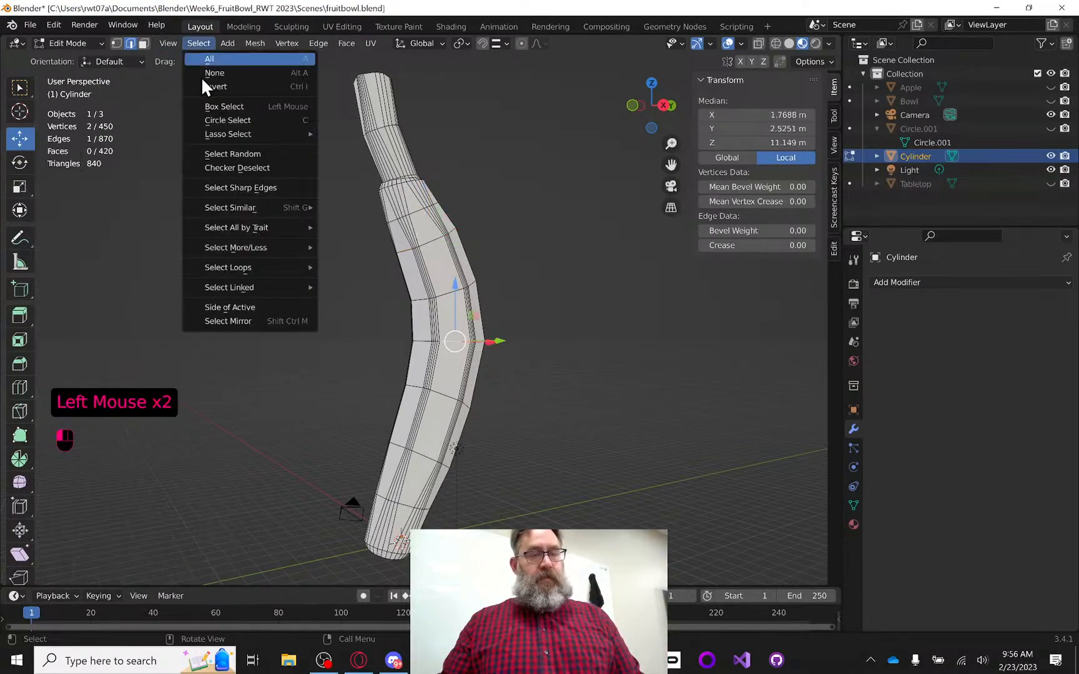
mouse_move(251, 266)
left_click(351, 272)
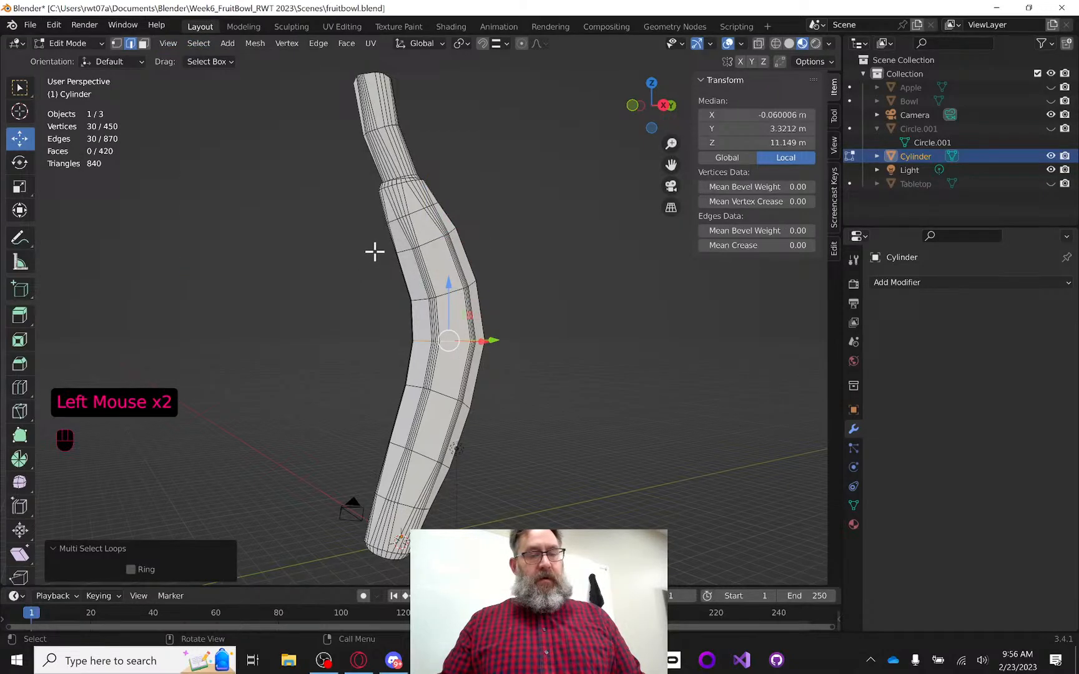
middle_click_drag(373, 250, 390, 240)
left_click(523, 44)
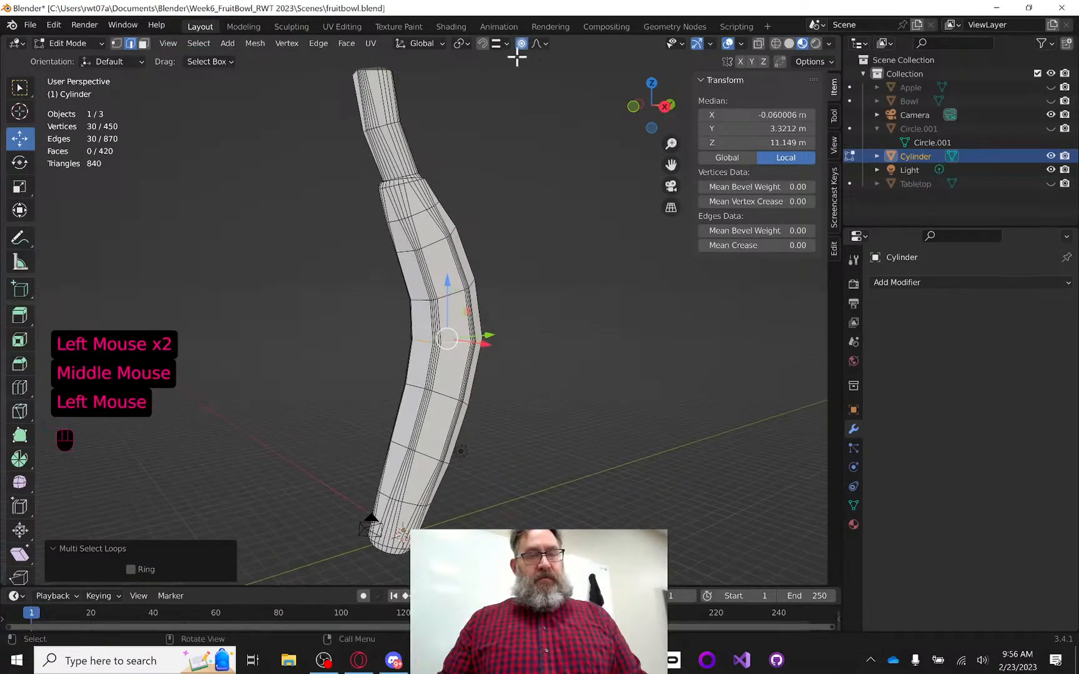
left_click(20, 188)
mouse_move(462, 331)
middle_mouse_down()
mouse_move(549, 265)
mouse_move(449, 288)
mouse_move(457, 293)
mouse_move(405, 287)
mouse_move(446, 294)
mouse_move(467, 335)
middle_mouse_up()
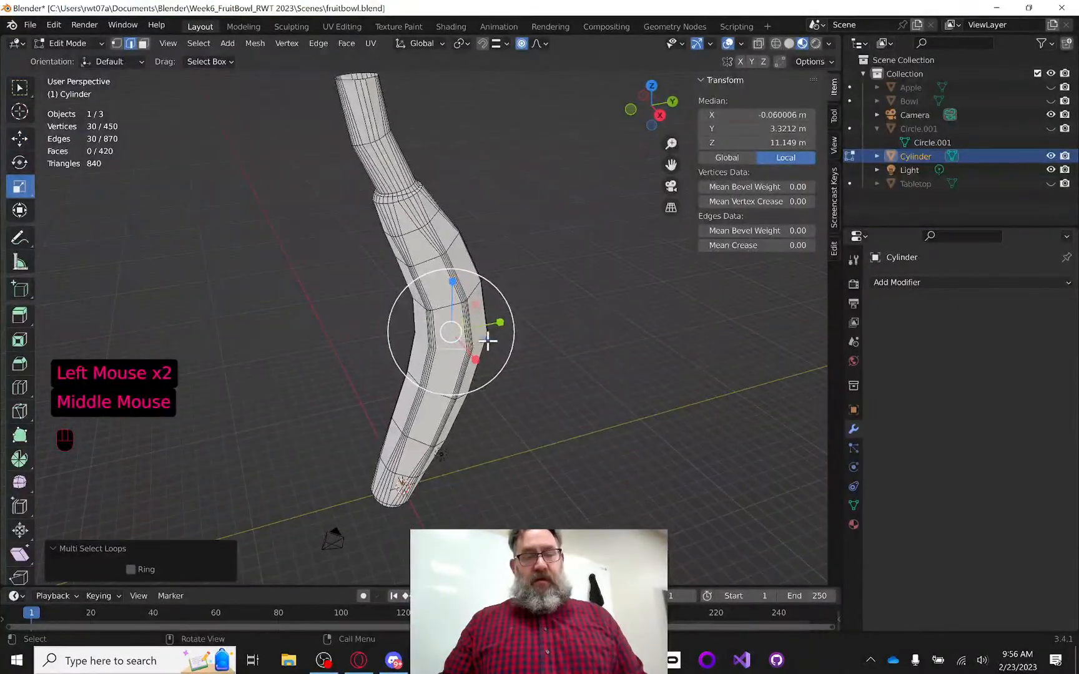
left_click(487, 340)
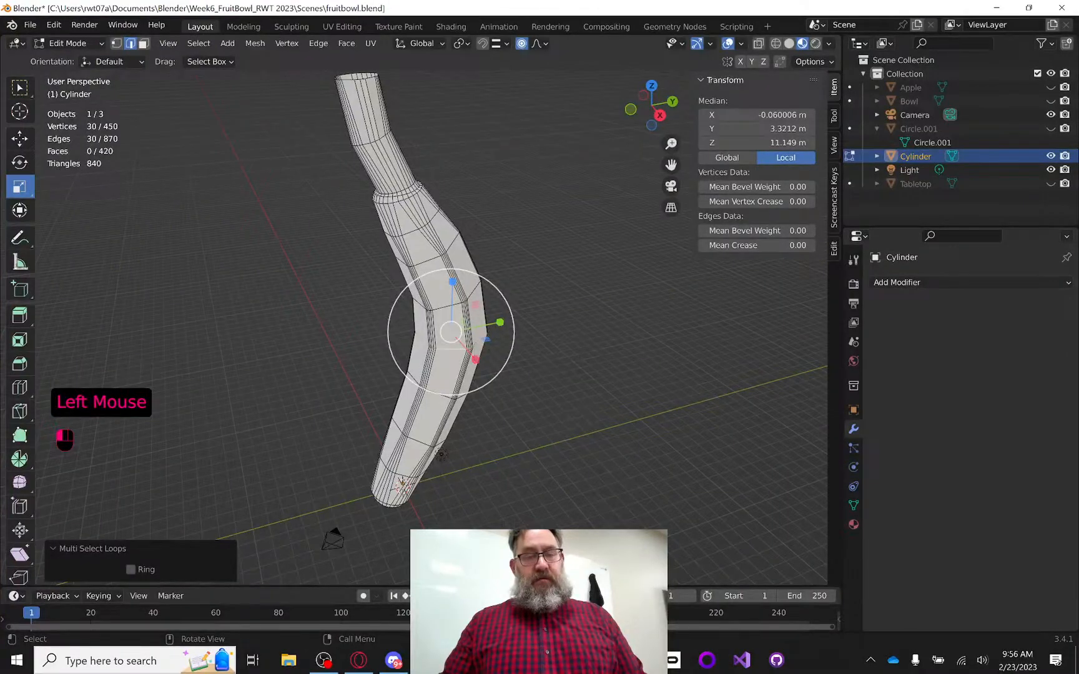
mouse_move(487, 339)
left_mouse_down()
mouse_move(513, 366)
mouse_move(498, 357)
left_mouse_up()
scroll(497, 342, "down", 8)
scroll(503, 355, "down", 2)
scroll(503, 354, "down", 12)
scroll(503, 355, "down", 4)
scroll(500, 355, "down", 2)
scroll(496, 354, "down", 2)
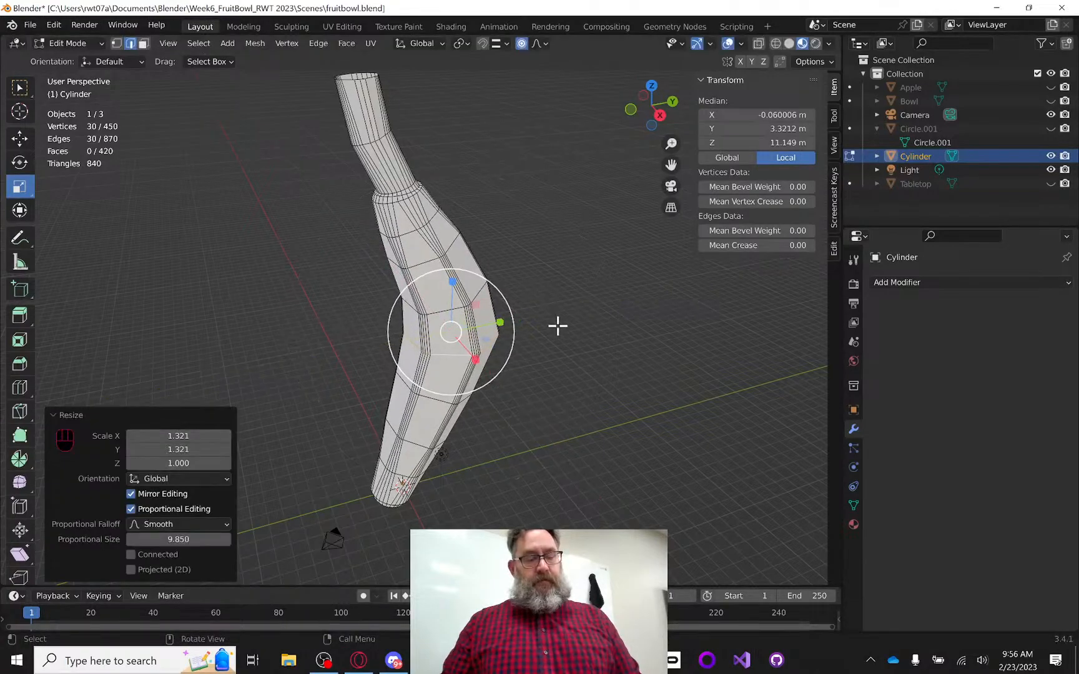
Bevel the middle edge loop with a width of about 0.69 m and 1 segment
middle_click_drag(556, 325, 540, 277)
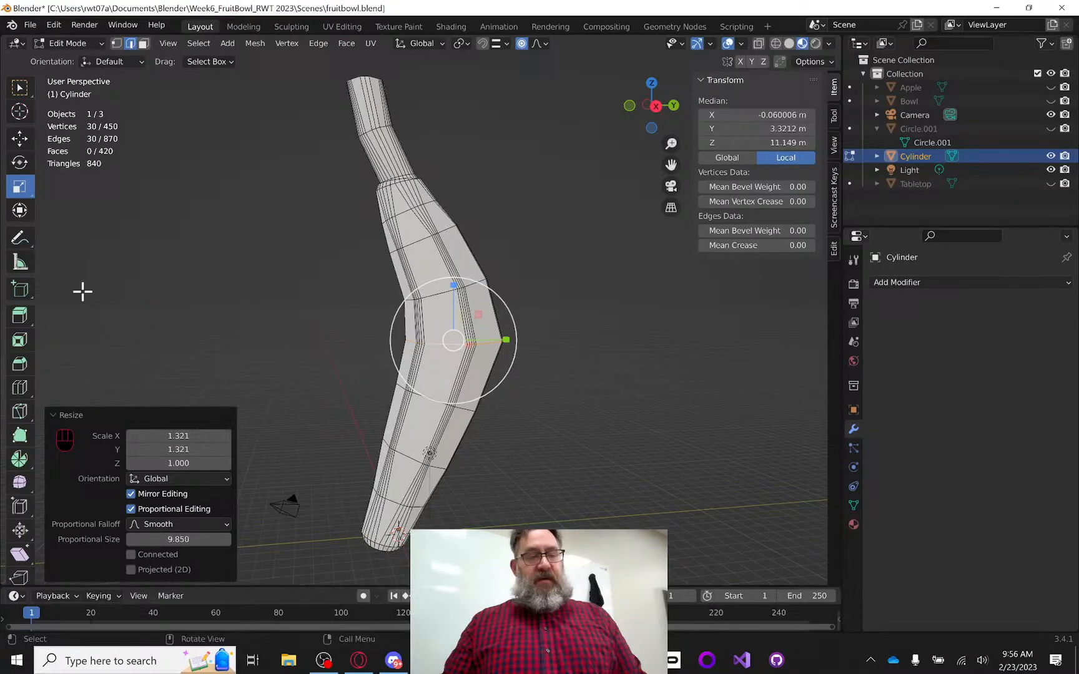
left_click(20, 365)
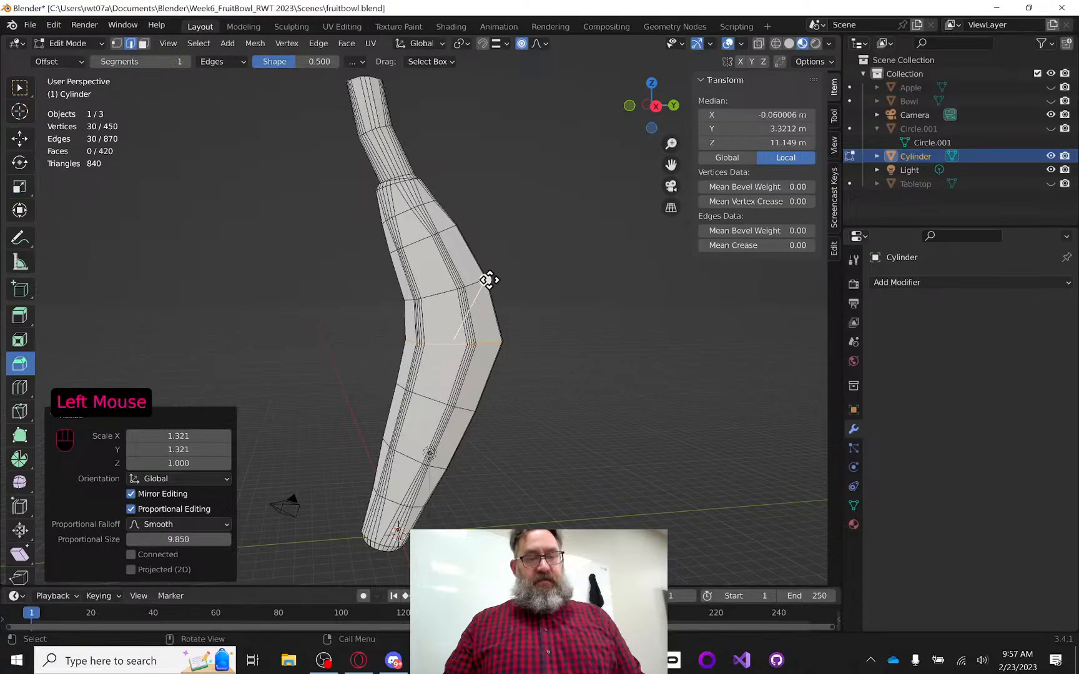
left_click_drag(489, 280, 497, 272)
middle_click_drag(573, 279, 534, 293)
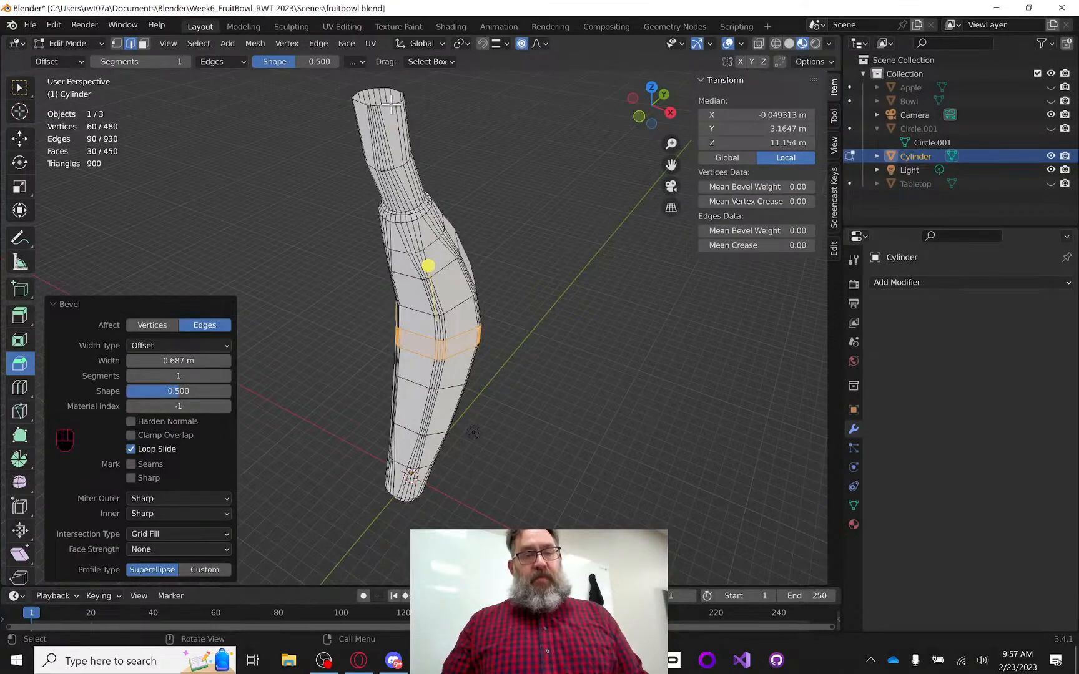
Select the edge loop around the cylinder's open top rim and fill it with a face
left_click(400, 138)
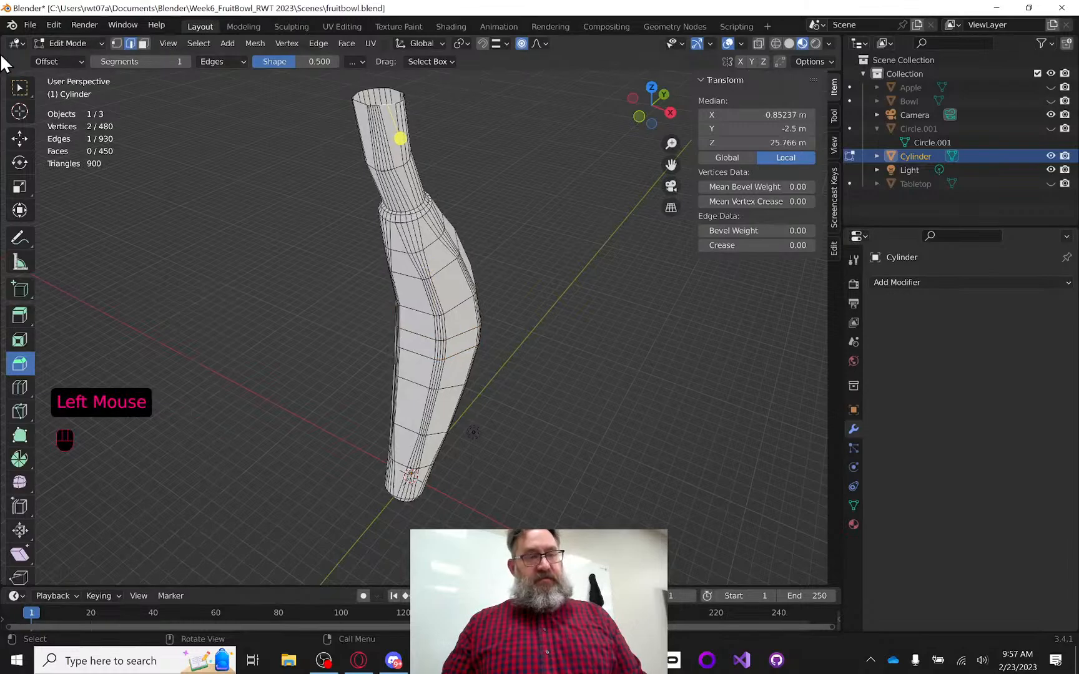
left_click(19, 90)
middle_click_drag(667, 169, 664, 199)
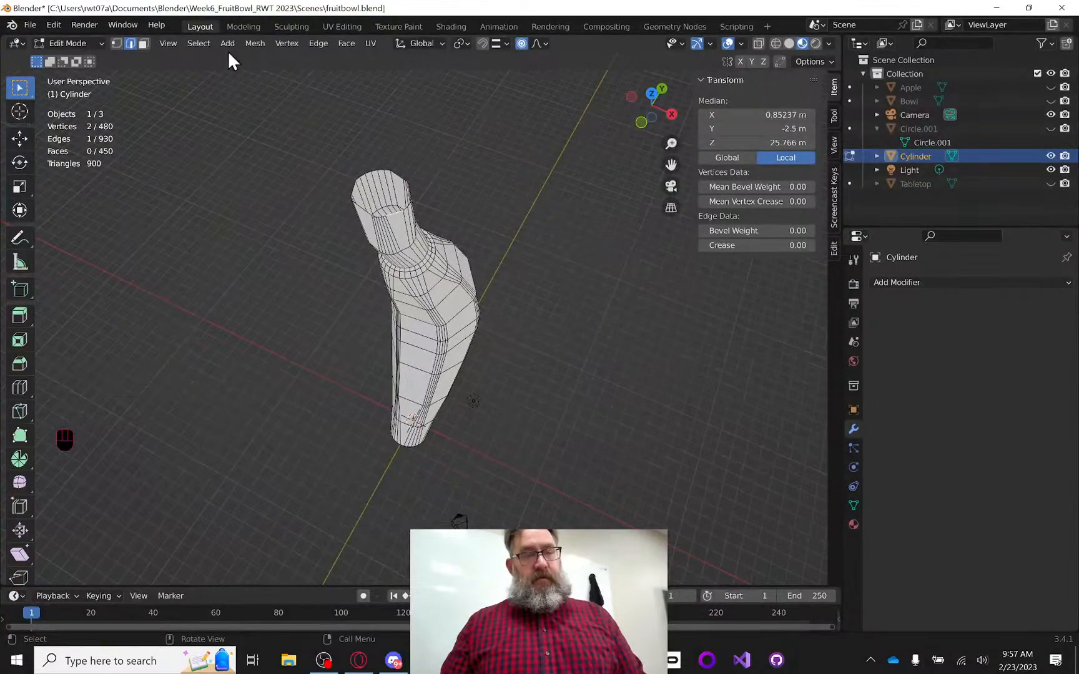
left_click(198, 43)
mouse_move(281, 267)
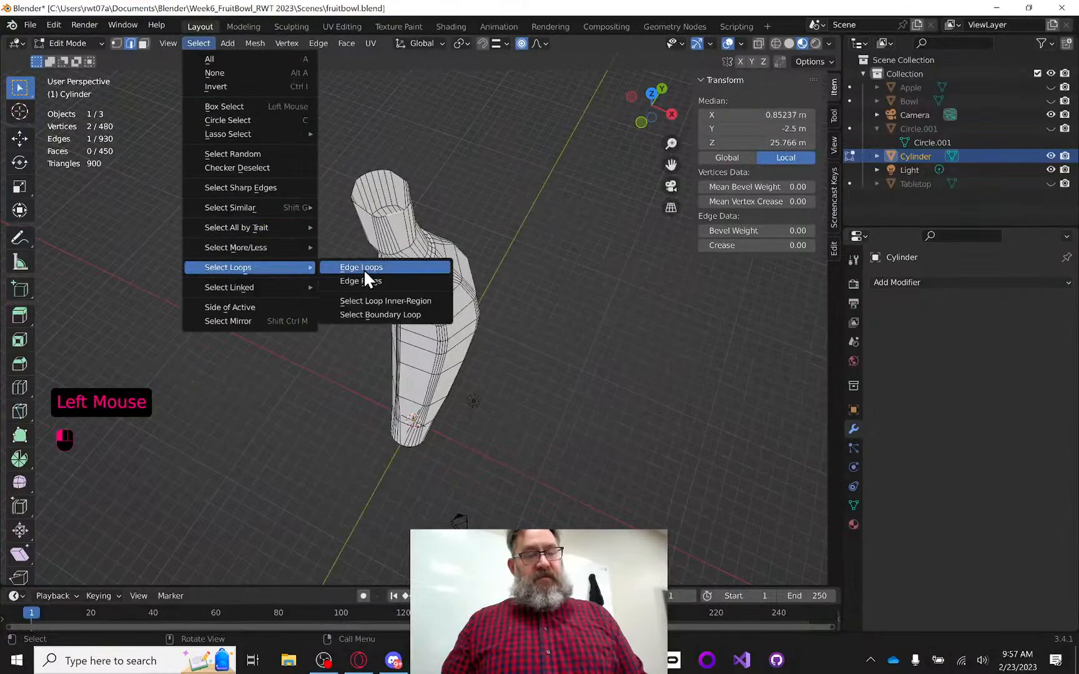
left_click(364, 267)
key("f")
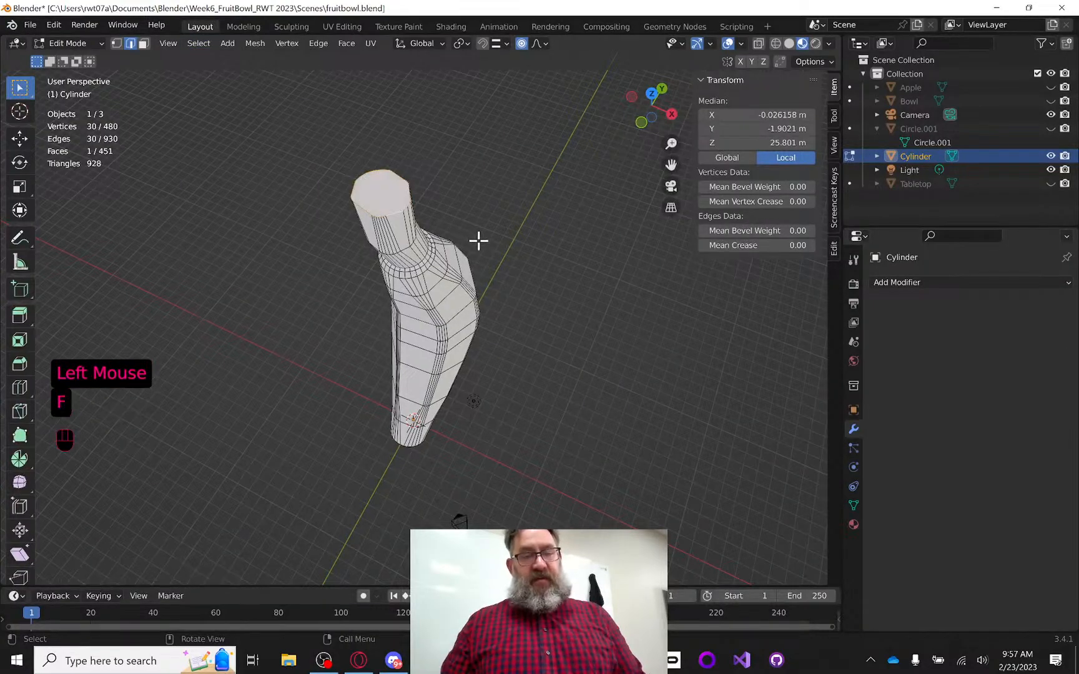
Select the inner and outer edge loops of the thick rim at the cylinder's bottom end
middle_click_drag(476, 239, 540, 67)
scroll(539, 68, "down", 3)
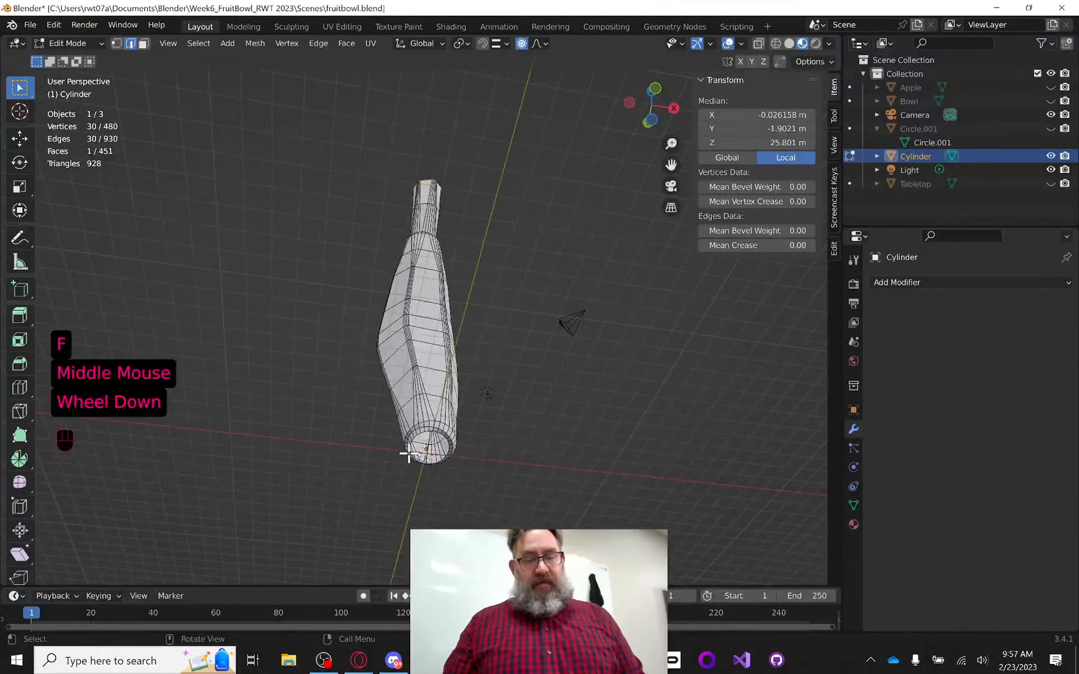
scroll(466, 475, "up", 1)
left_click(476, 442)
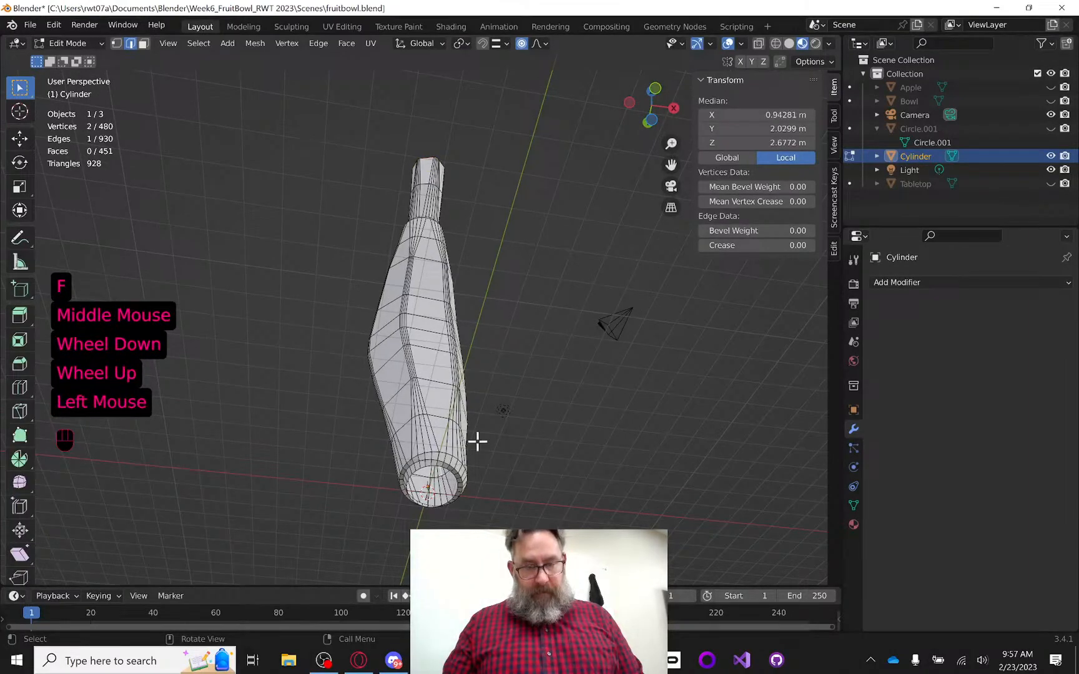
middle_click_drag(477, 441, 532, 414)
scroll(478, 412, "up", 3)
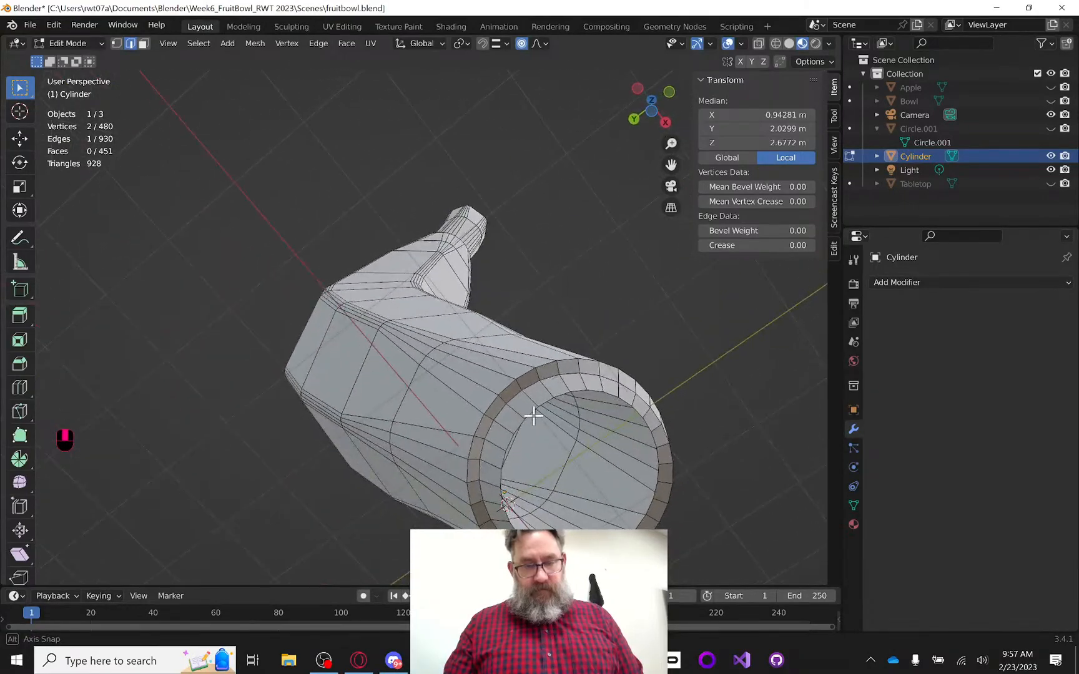
left_click(496, 414)
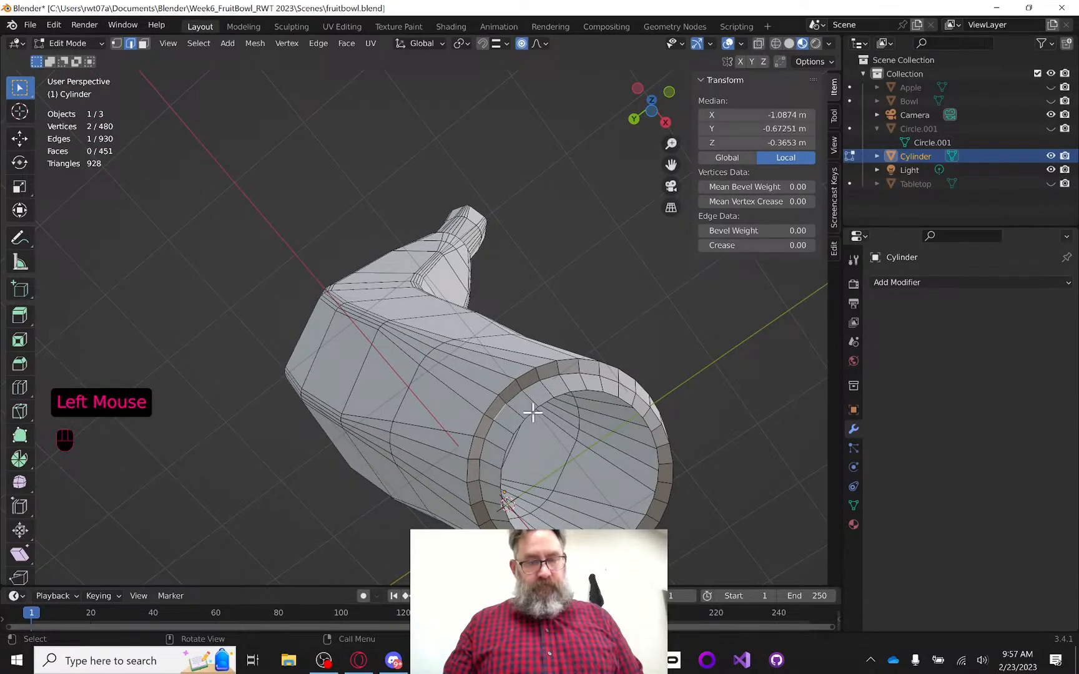
left_click(533, 412, "shift")
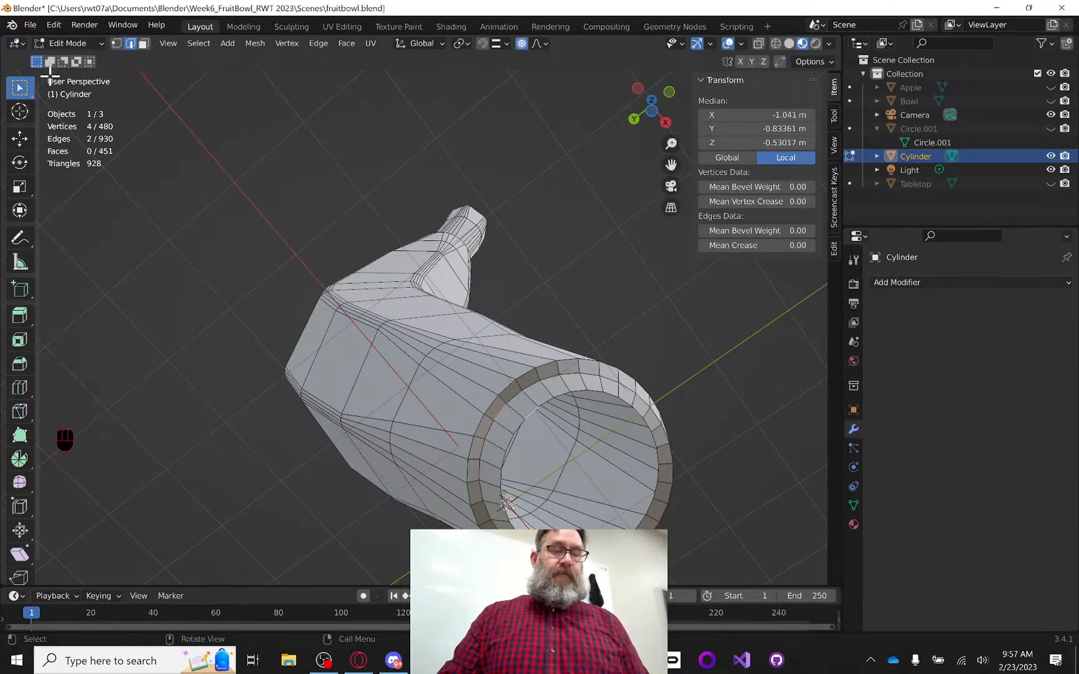
left_click(214, 46)
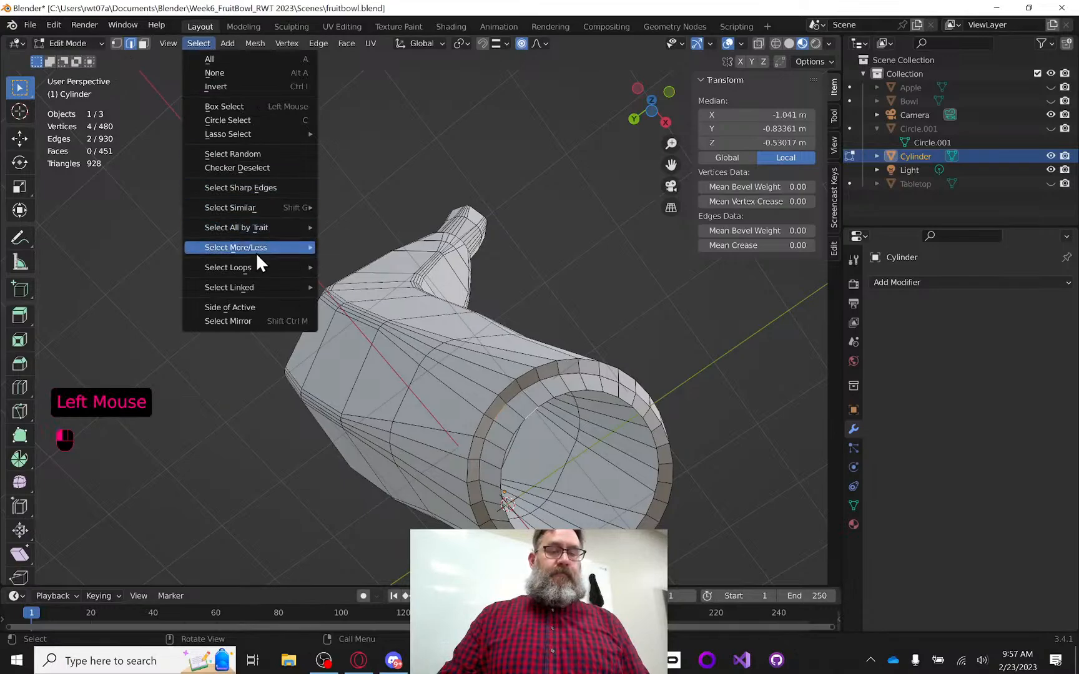
mouse_move(255, 264)
left_click(345, 266)
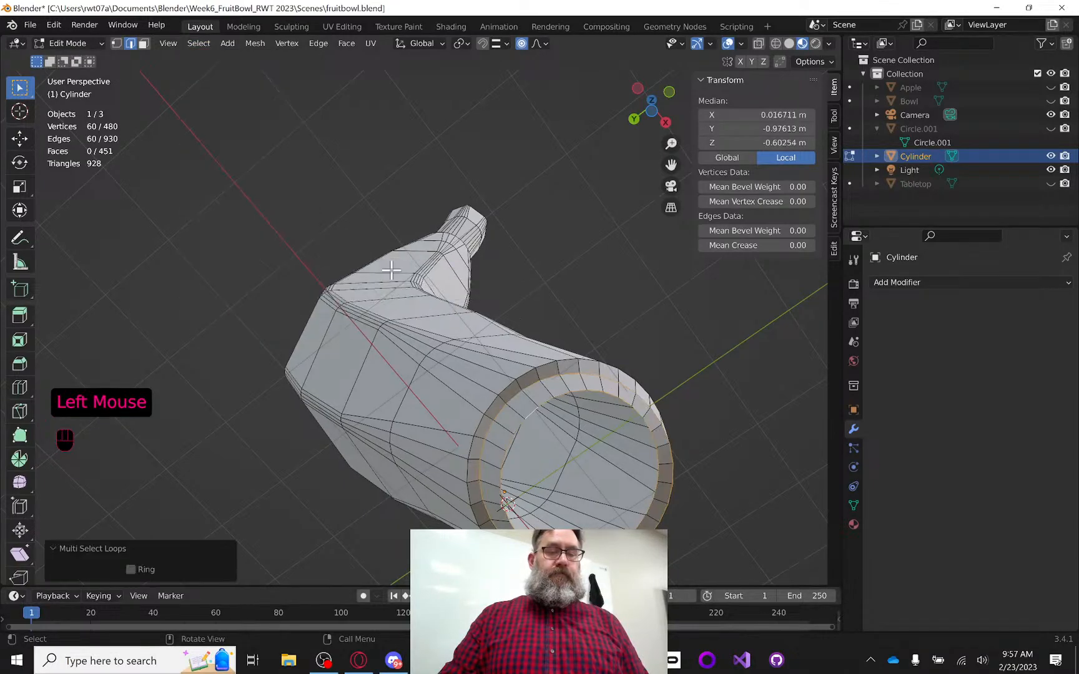
Turn off proportional editing and move the two bottom rim loops downward along Z
middle_click_drag(607, 349, 557, 441)
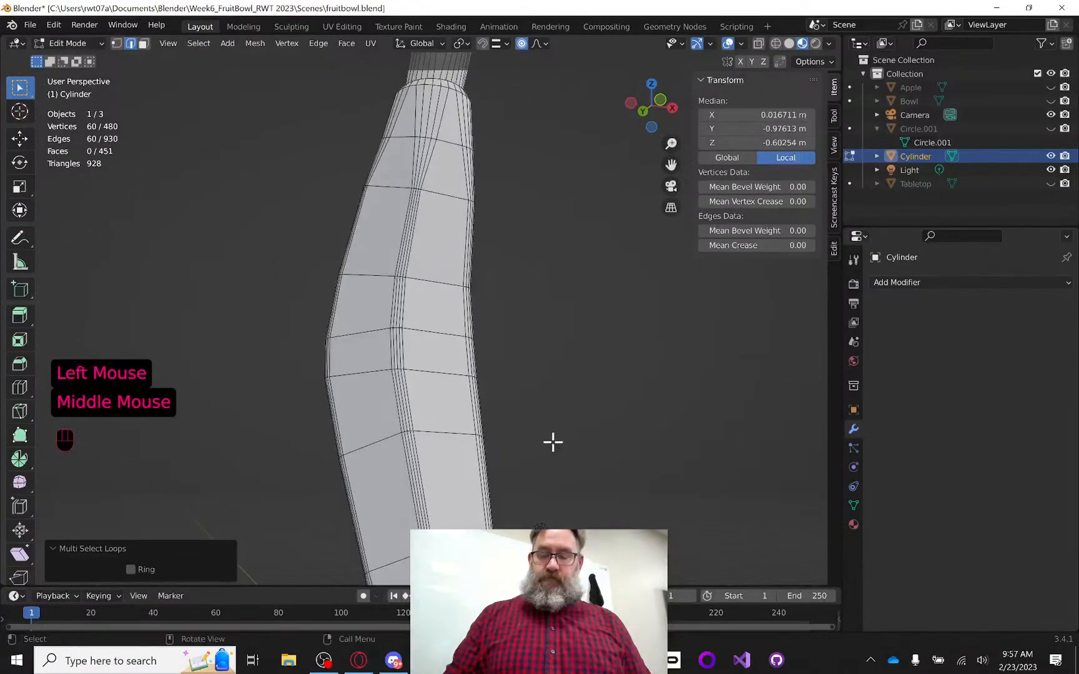
key("KP_Decimal")
scroll(641, 323, "down", 2)
middle_click_drag(534, 340, 542, 286)
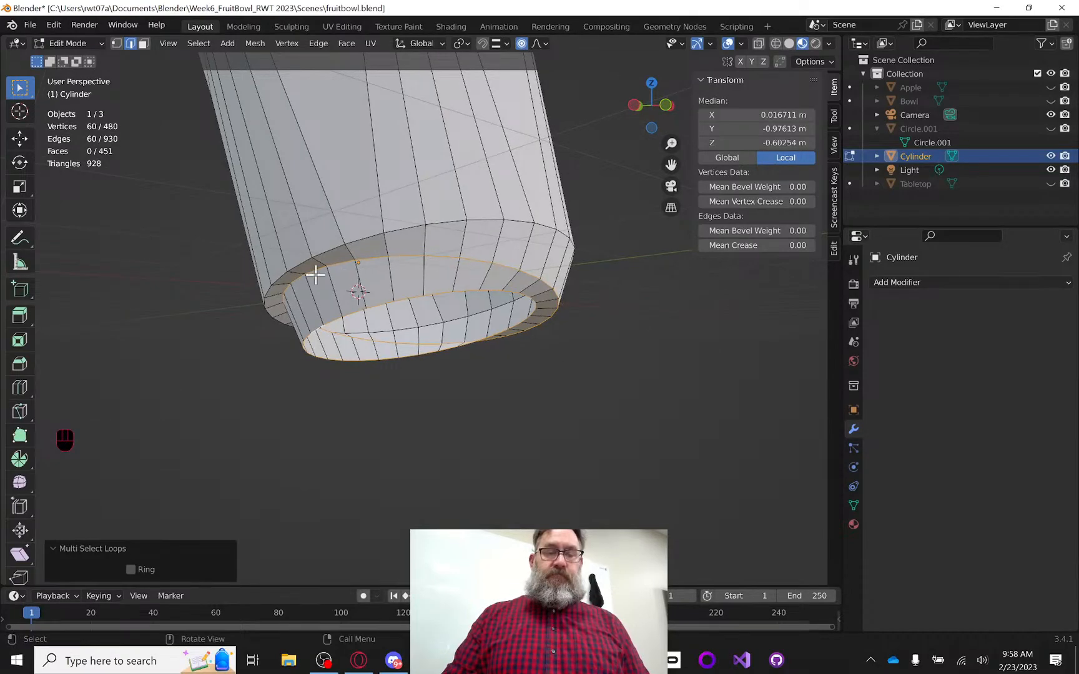
left_click(20, 139)
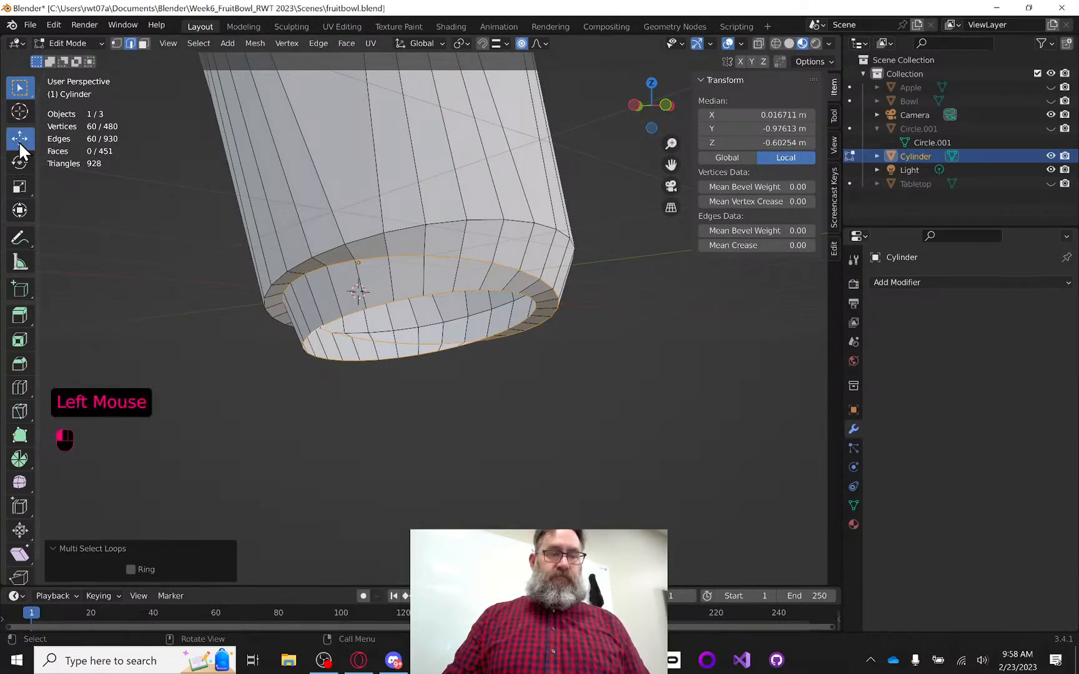
left_click(521, 43)
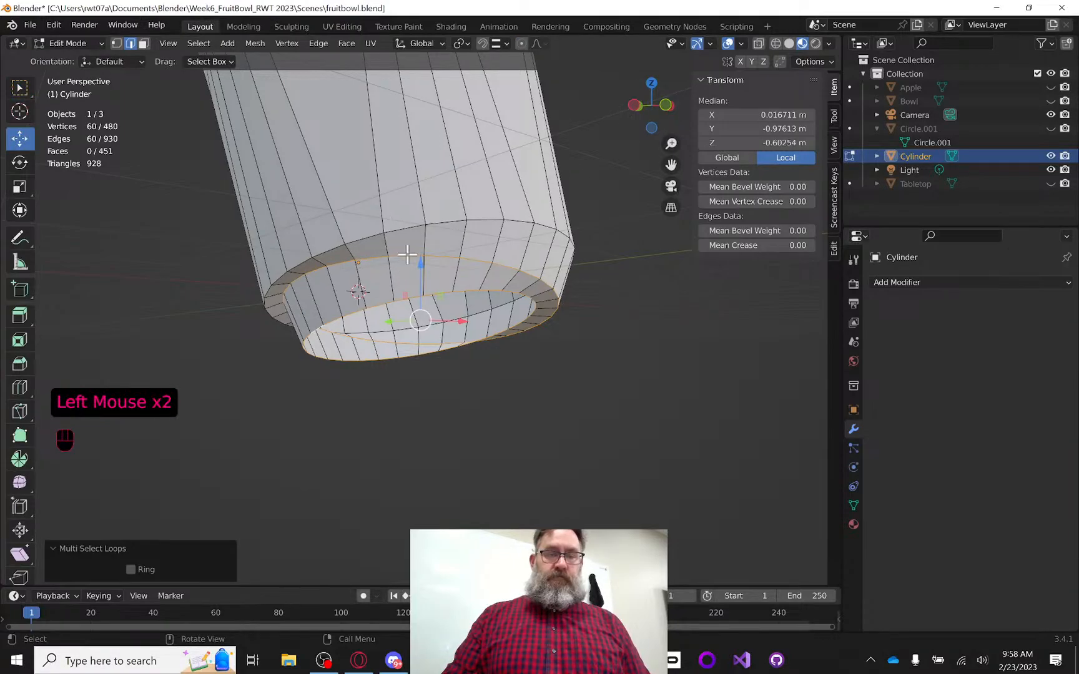
left_click_drag(419, 261, 423, 296)
middle_click_drag(418, 295, 164, 210)
Select only the loop above the bottom opening and rotate it about -12.3° around the X axis
left_click(386, 338)
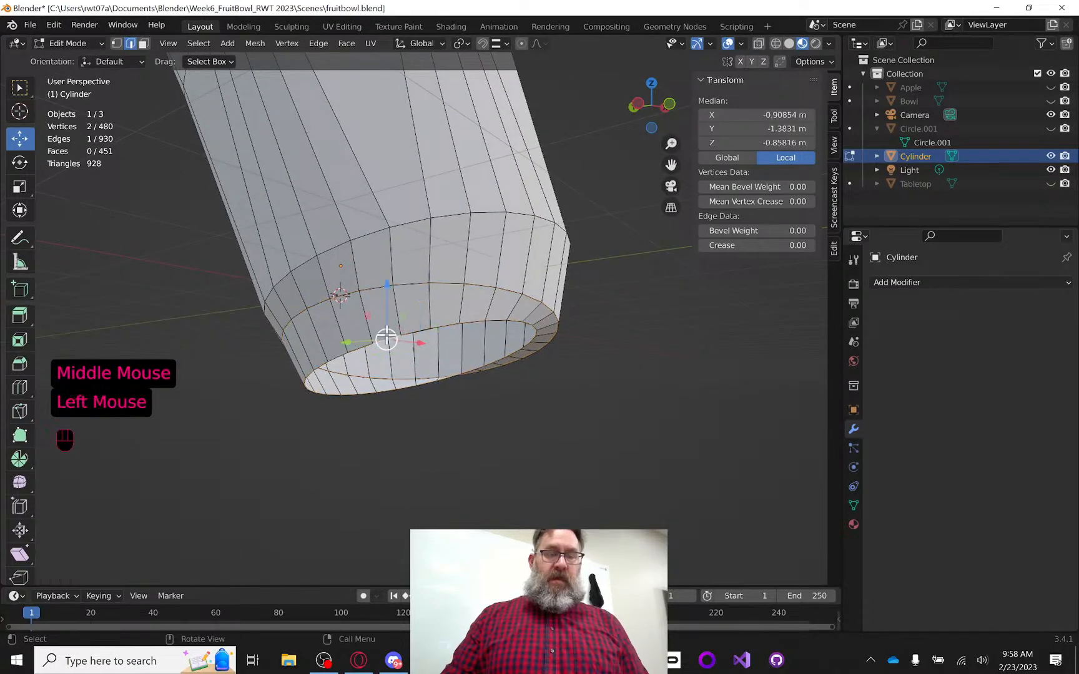
left_click(371, 289)
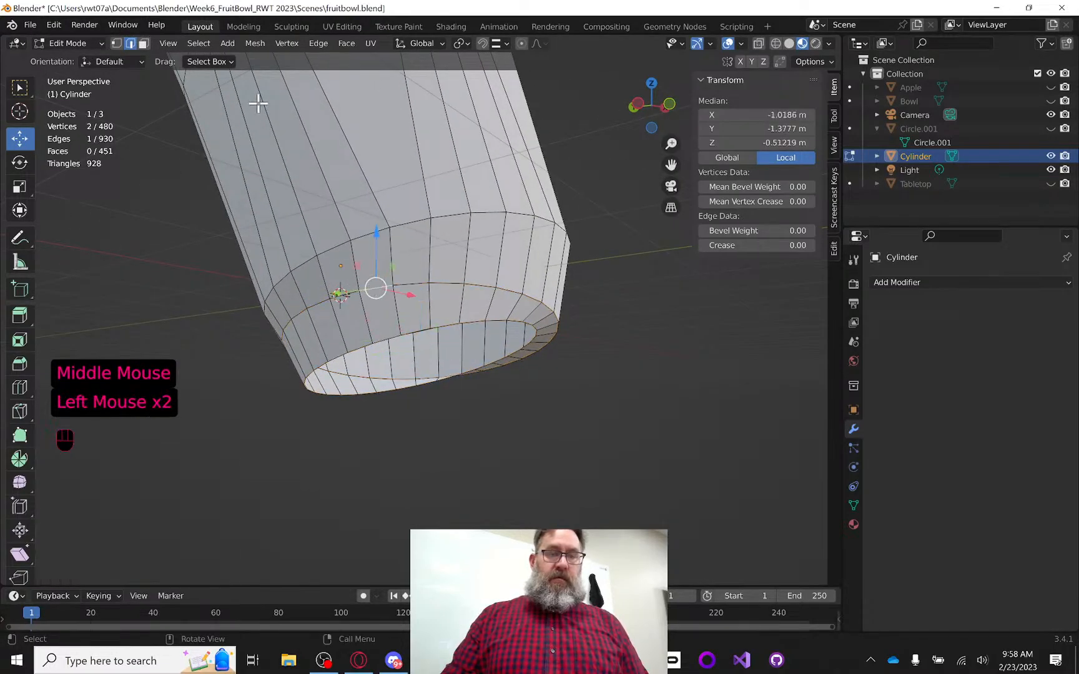
left_click(210, 43)
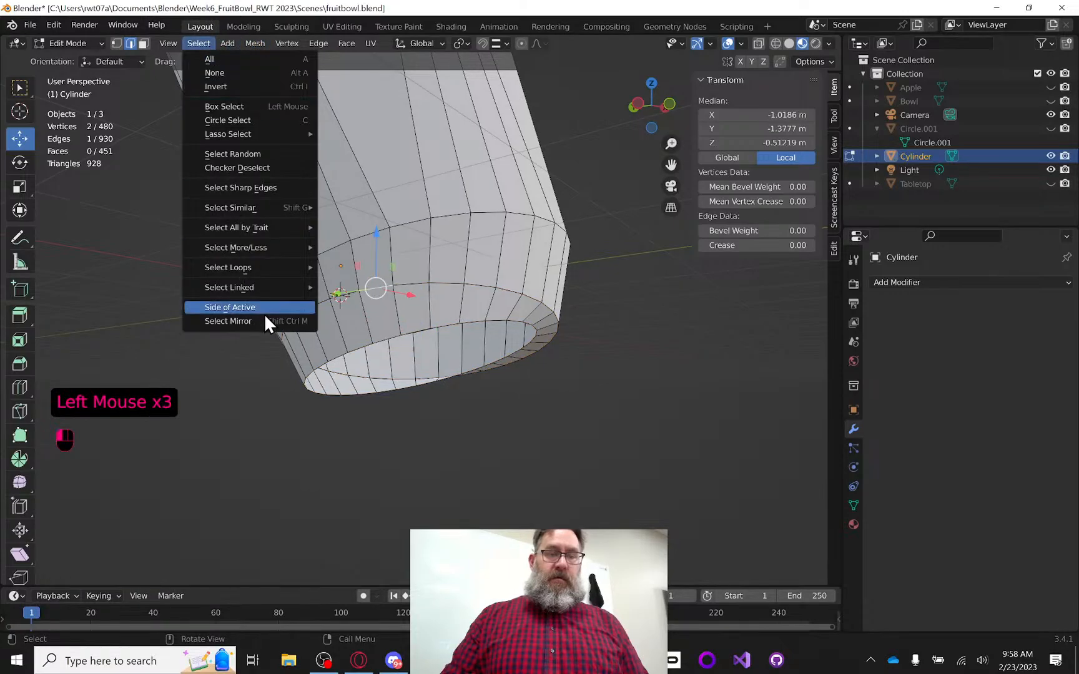
mouse_move(276, 267)
left_click(361, 267)
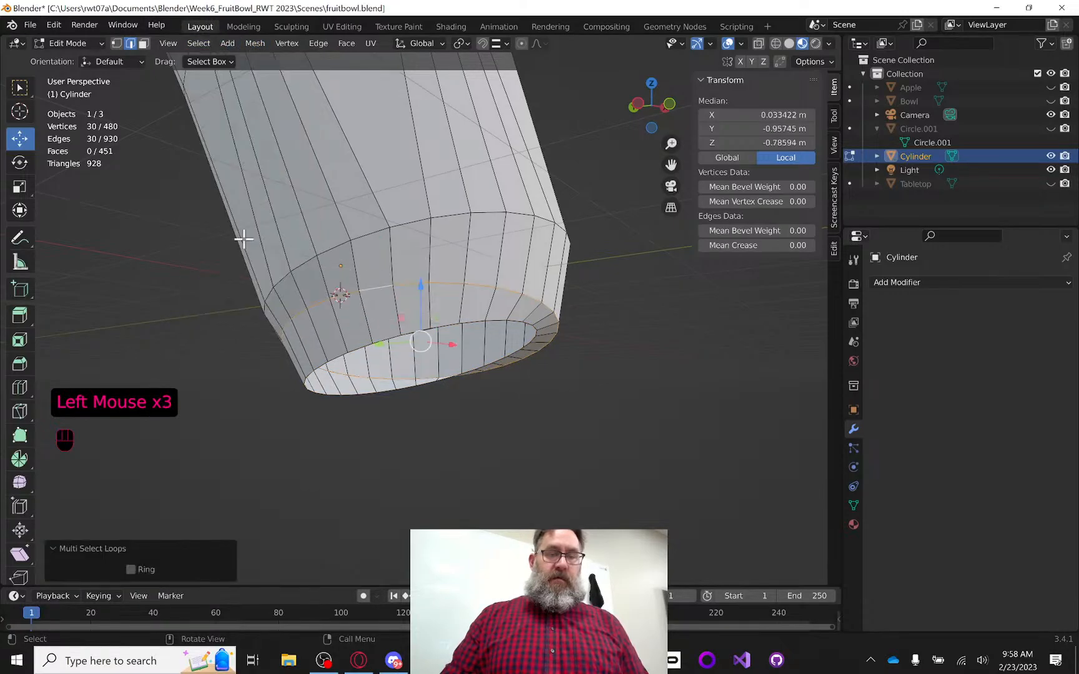
left_click(19, 162)
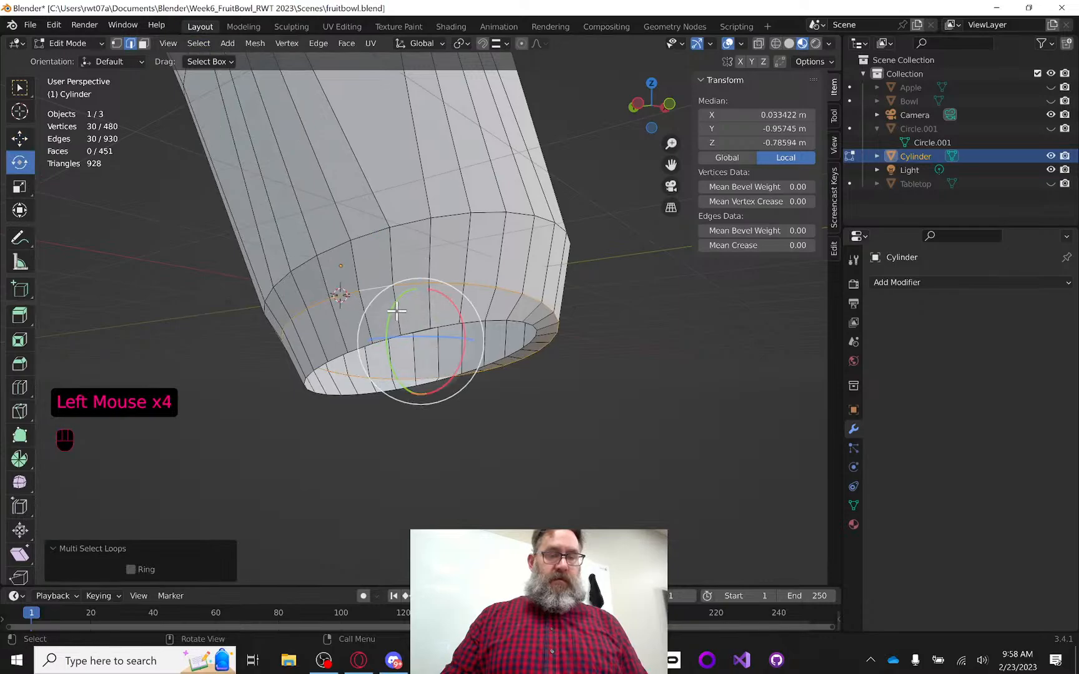
left_click_drag(396, 310, 445, 301)
middle_click_drag(458, 309, 139, 213)
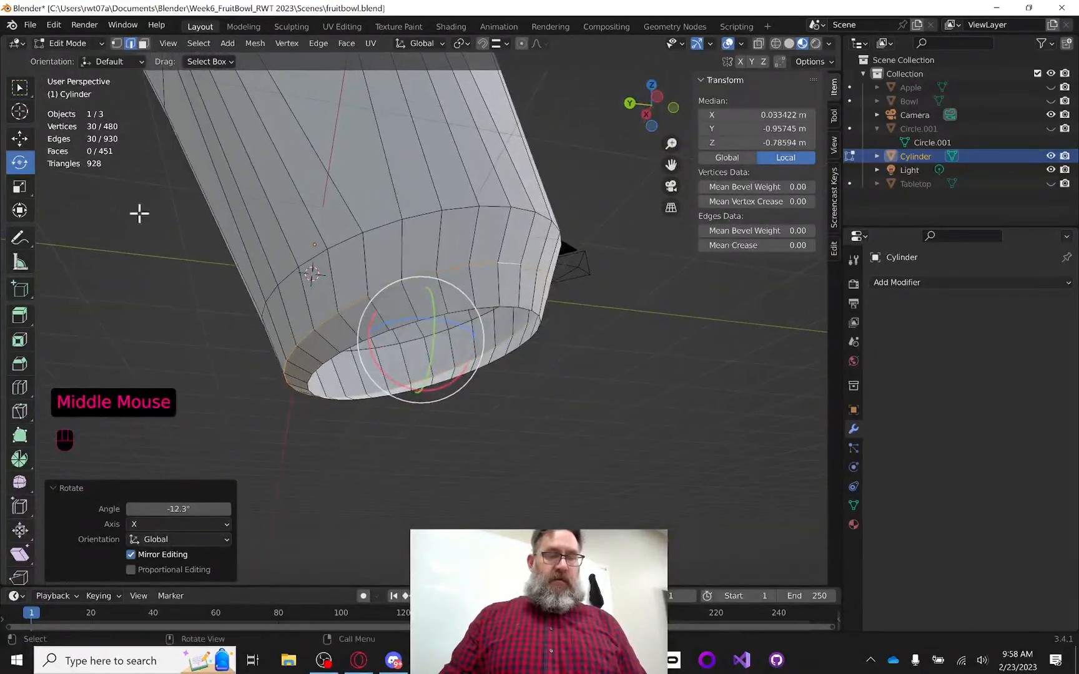
Move the rotated loop up about 0.12 m along Z
left_click(23, 138)
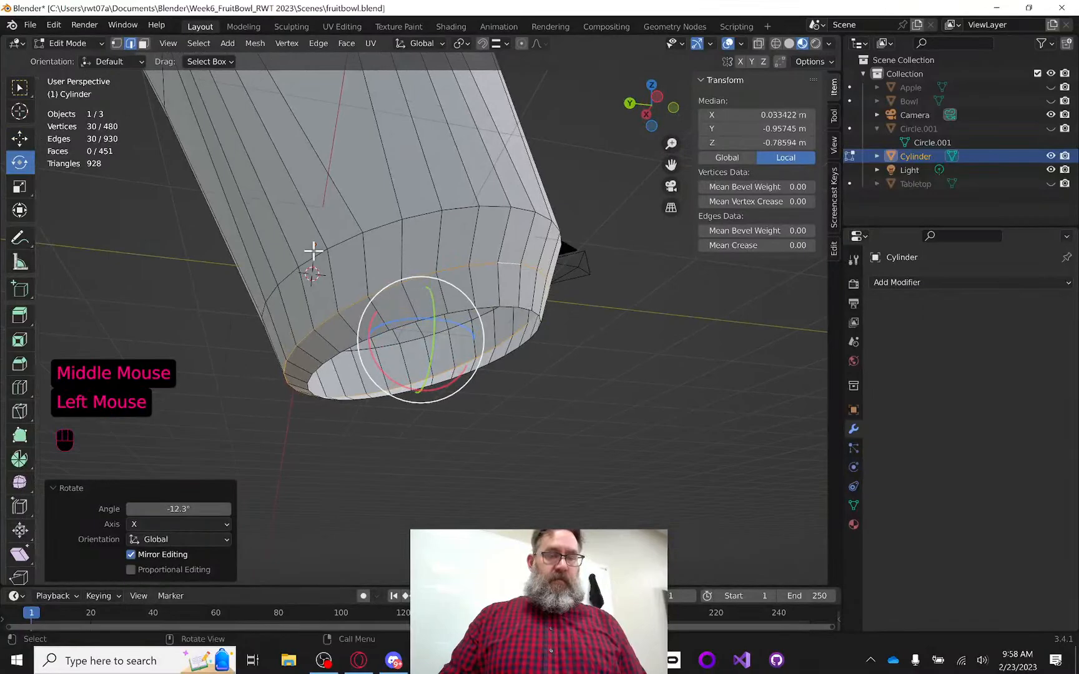
left_click(20, 138)
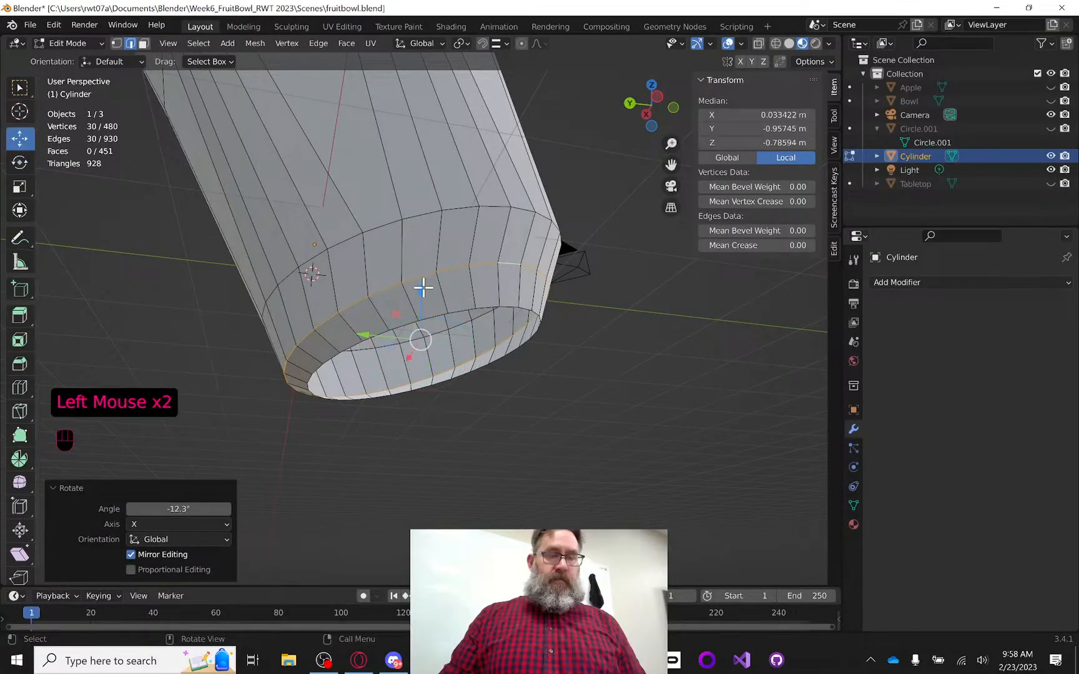
left_click_drag(423, 288, 398, 259)
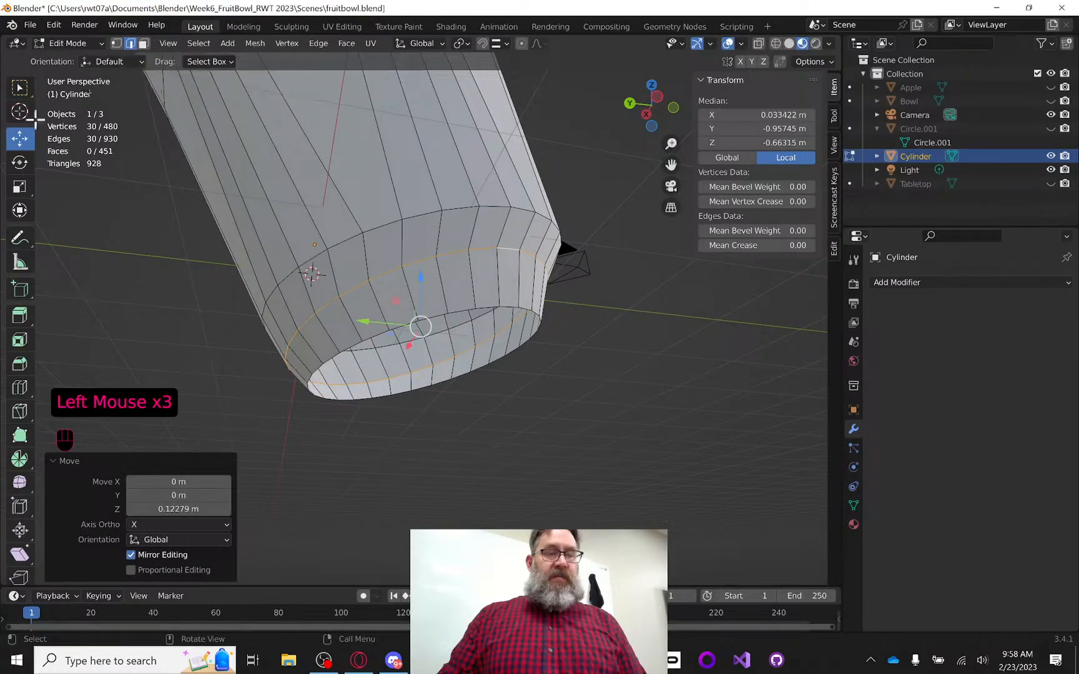
Select the edge loop around the bottom opening, fill it with a face and return to Object Mode
left_click(356, 344)
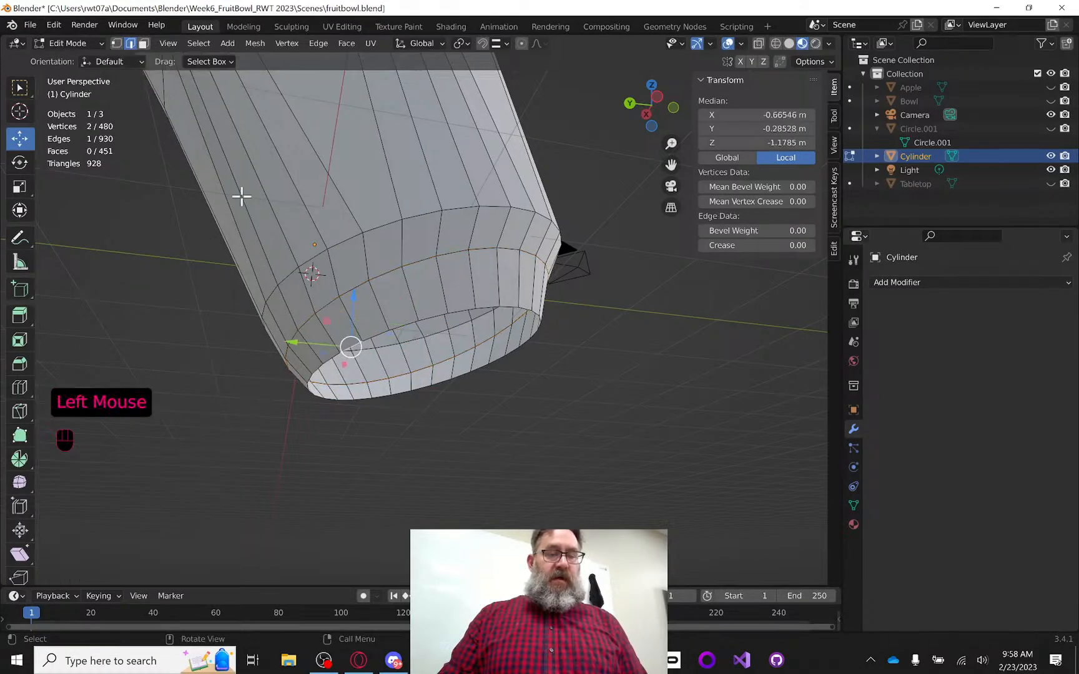
left_click(20, 86)
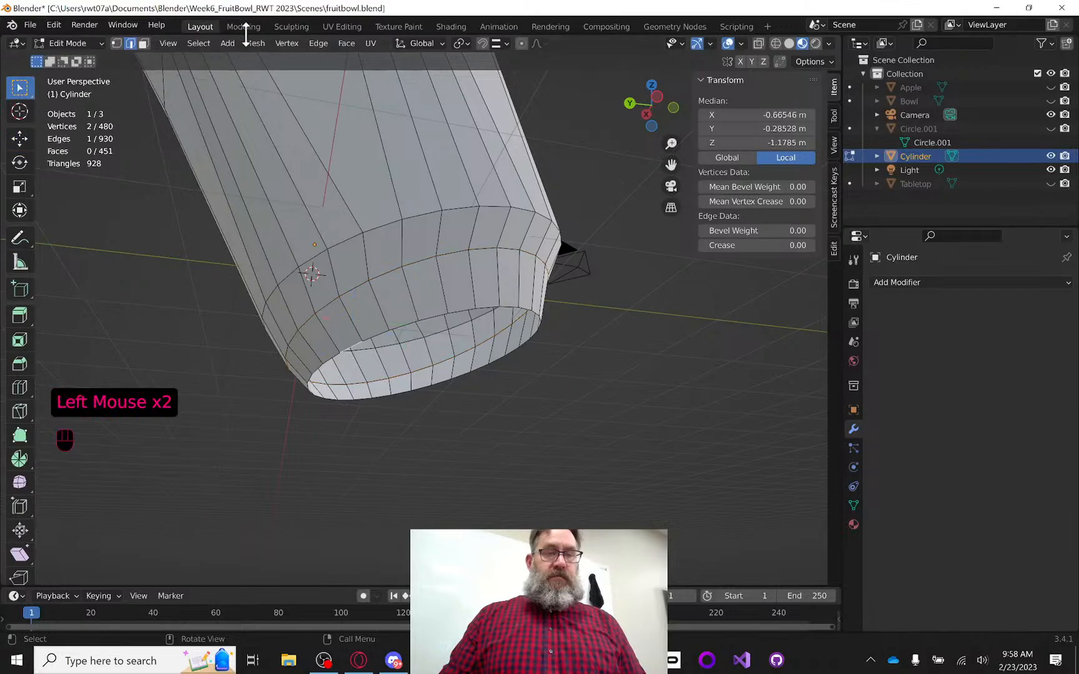
left_click(198, 43)
mouse_move(261, 273)
left_click(347, 264)
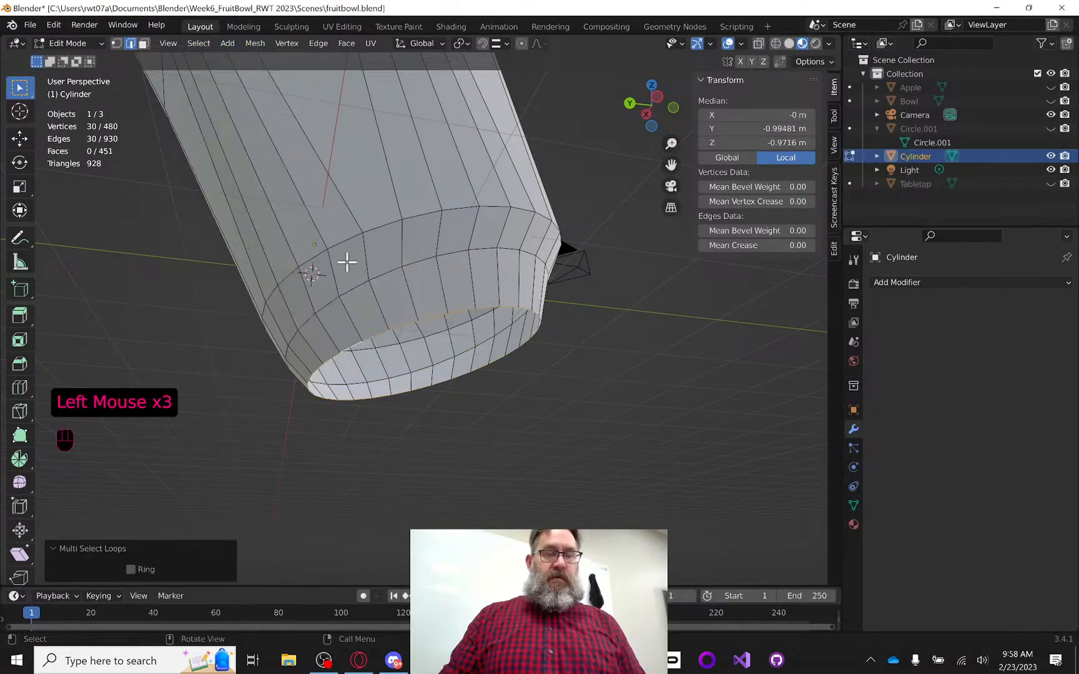
key("f")
middle_click_drag(477, 253, 414, 250)
key("Tab")
Turn on the Face Orientation overlay and examine the cylinder's normals from several sides
scroll(501, 279, "down", 4)
scroll(414, 250, "down", 3)
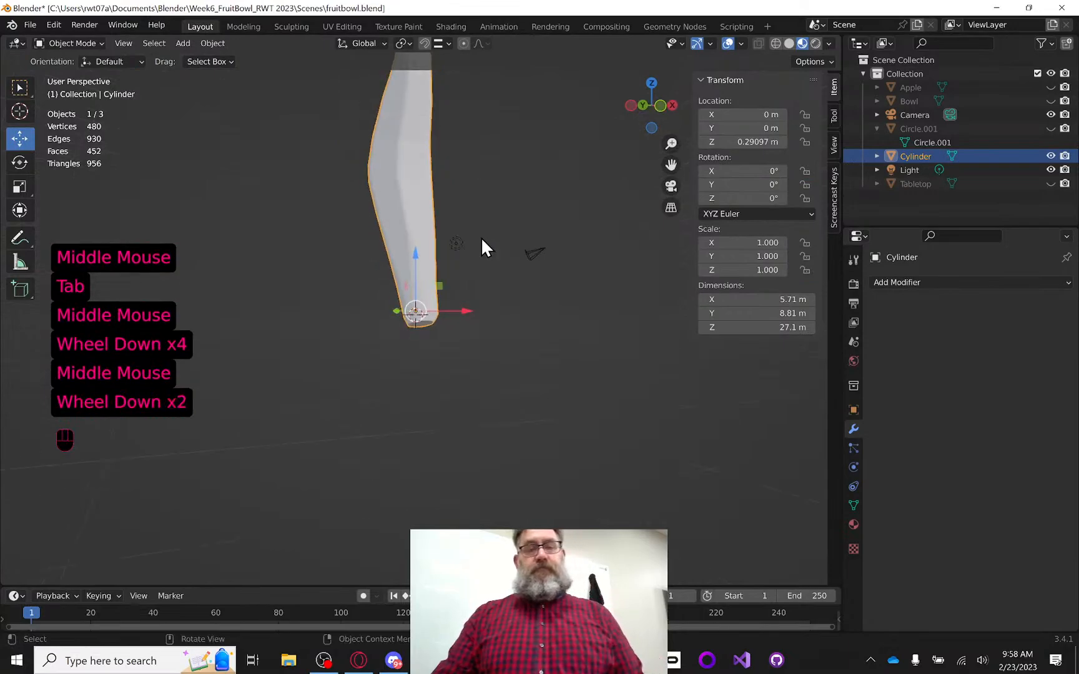
middle_click_drag(497, 214, 507, 213)
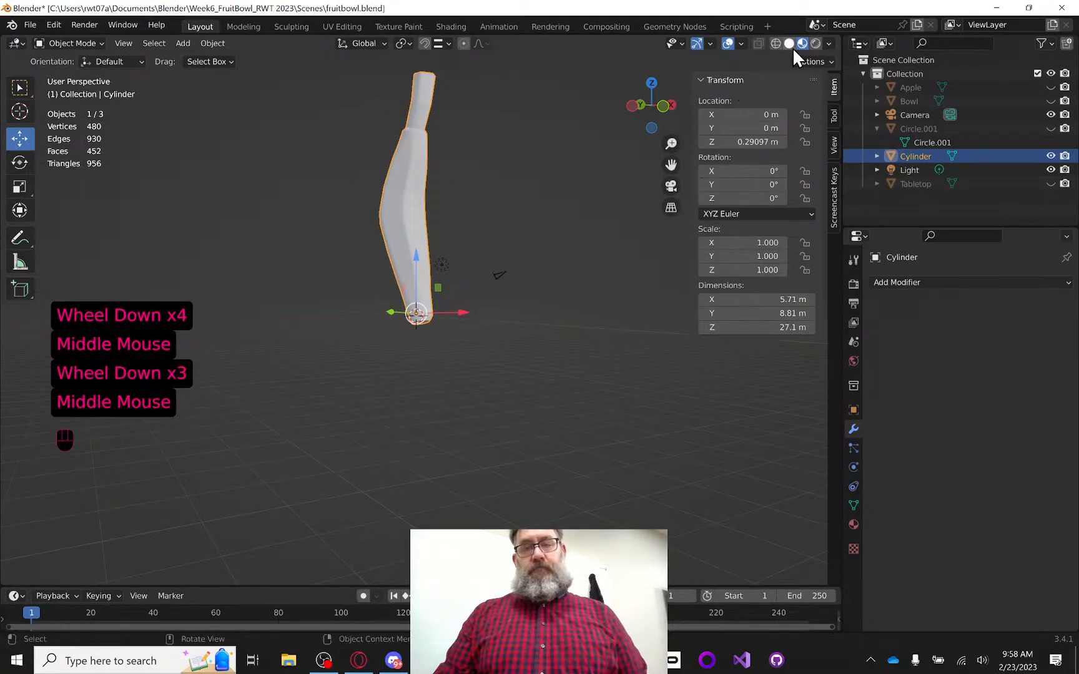
left_click(740, 42)
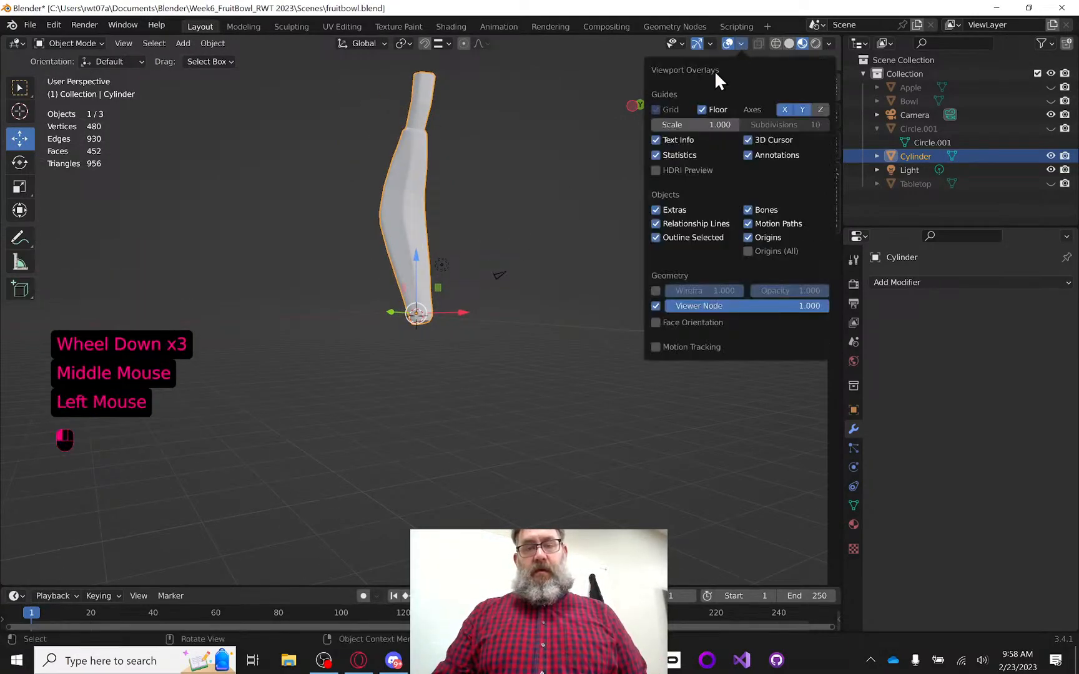
left_click(655, 322)
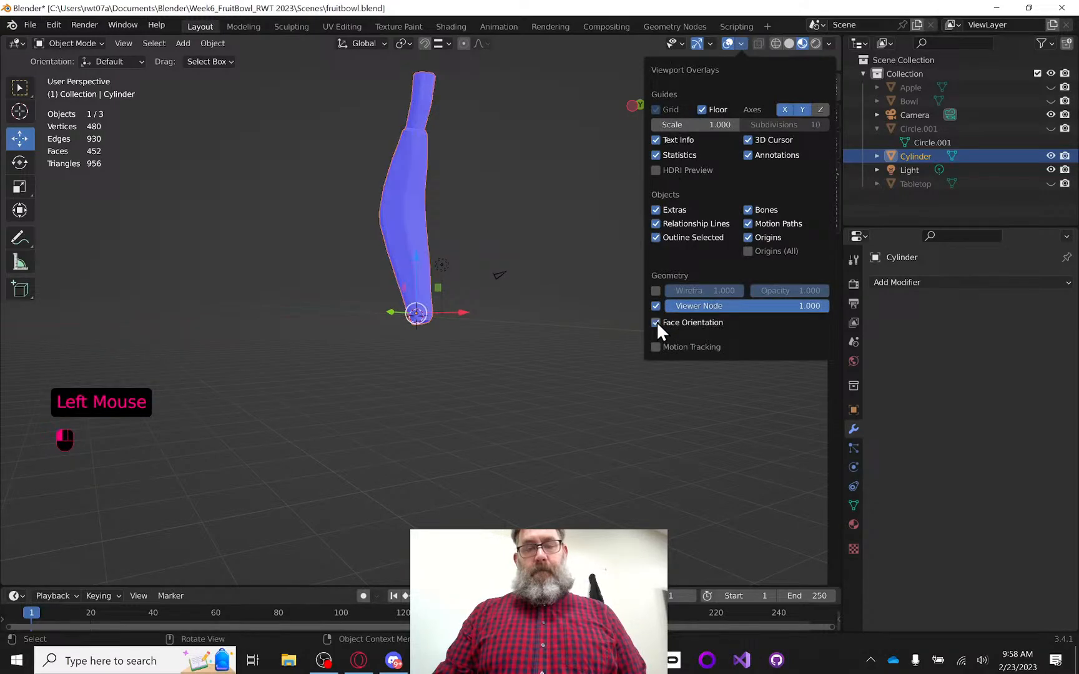
middle_click_drag(511, 225, 296, 212)
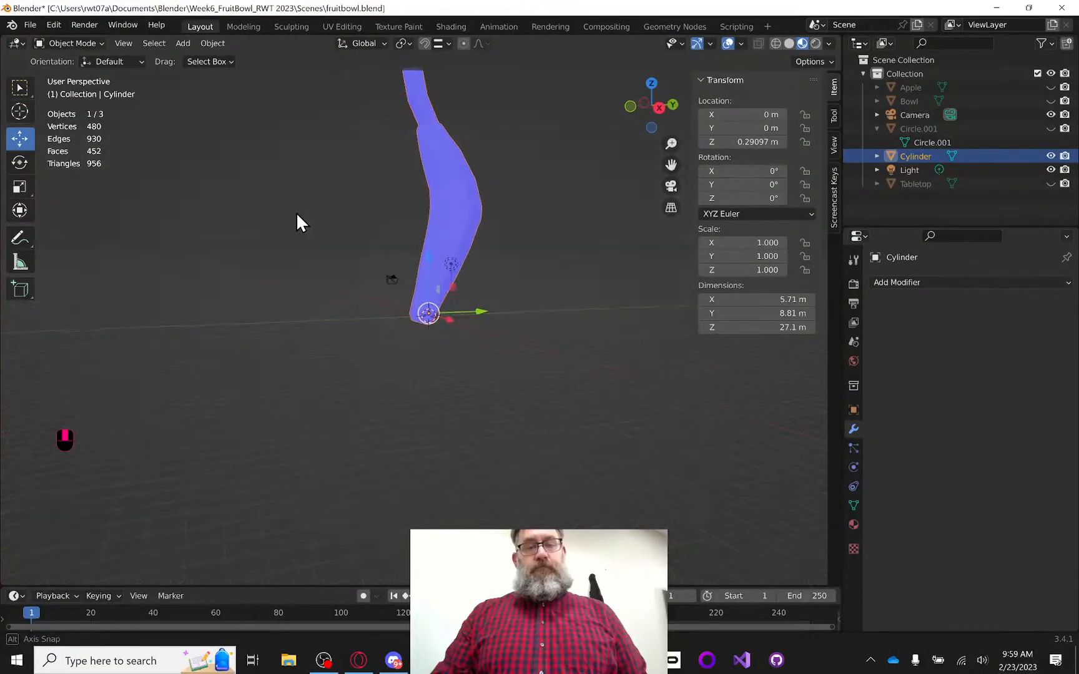
key("Tab")
middle_click_drag(467, 190, 626, 172)
key("Tab")
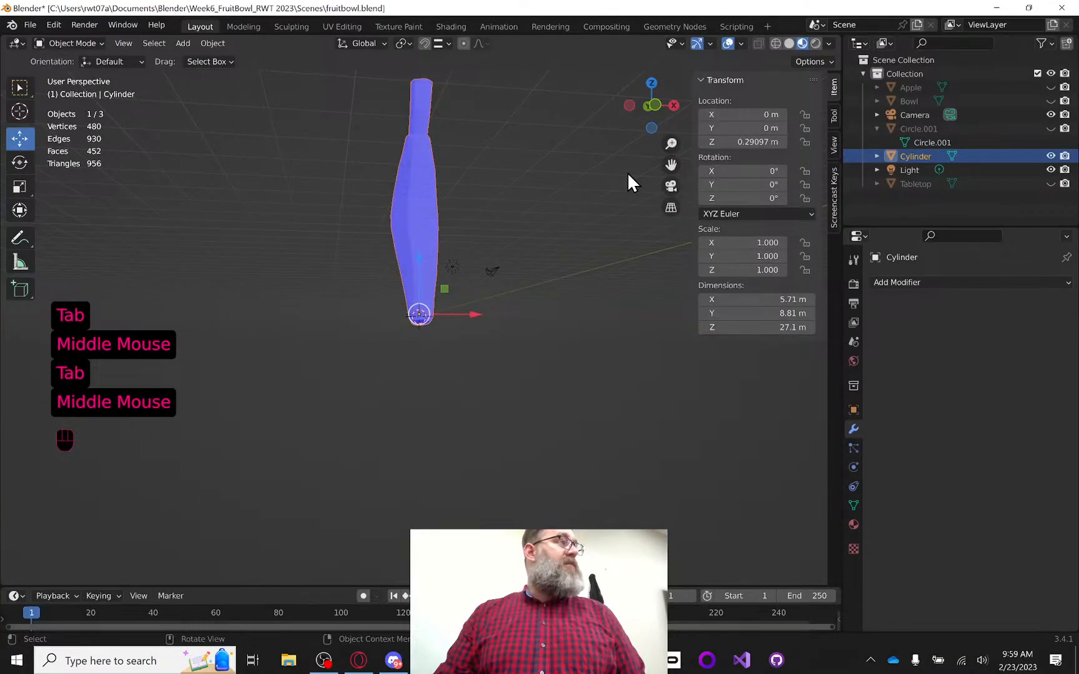
middle_click_drag(556, 191, 610, 224)
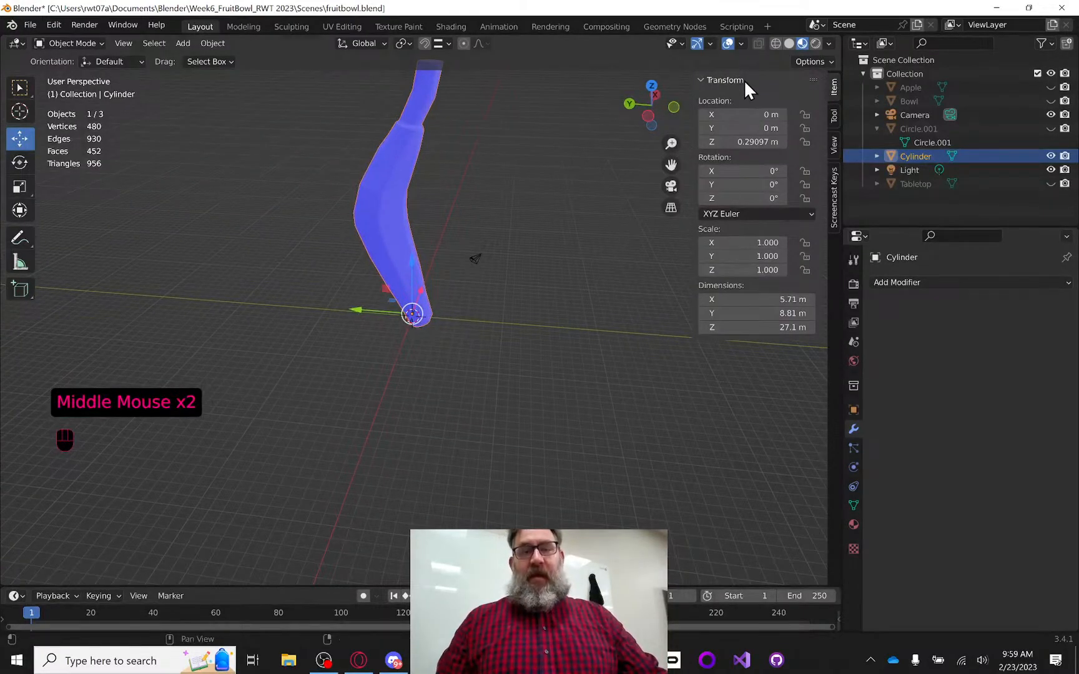
Turn off the Face Orientation overlay and frame the whole cylinder in the viewport
left_click(740, 43)
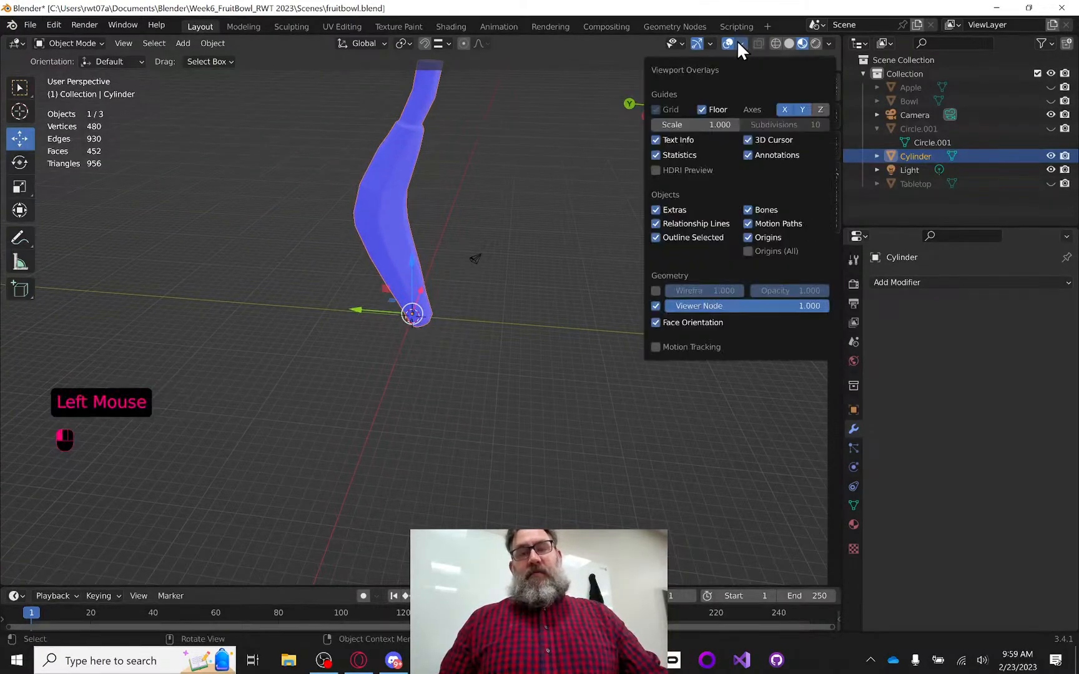
left_click(655, 322)
middle_click_drag(523, 213, 421, 158)
key("KP_Decimal")
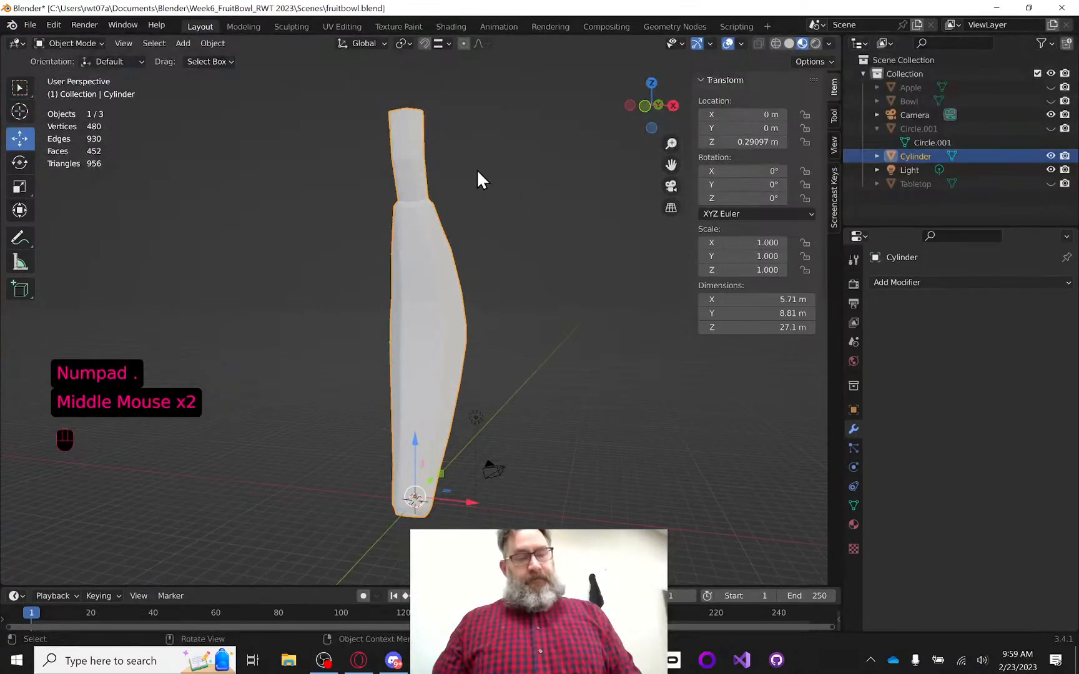
Shade the cylinder smooth with Auto Smooth at 30°
right_click(418, 226)
left_click(408, 235)
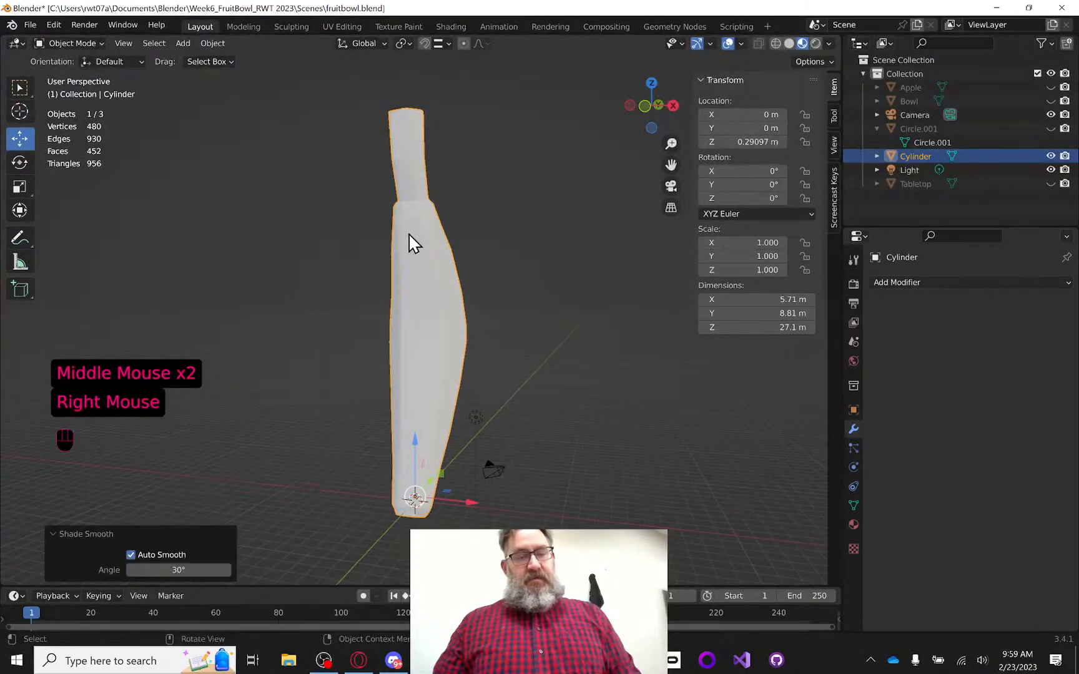
middle_click_drag(414, 228, 440, 273)
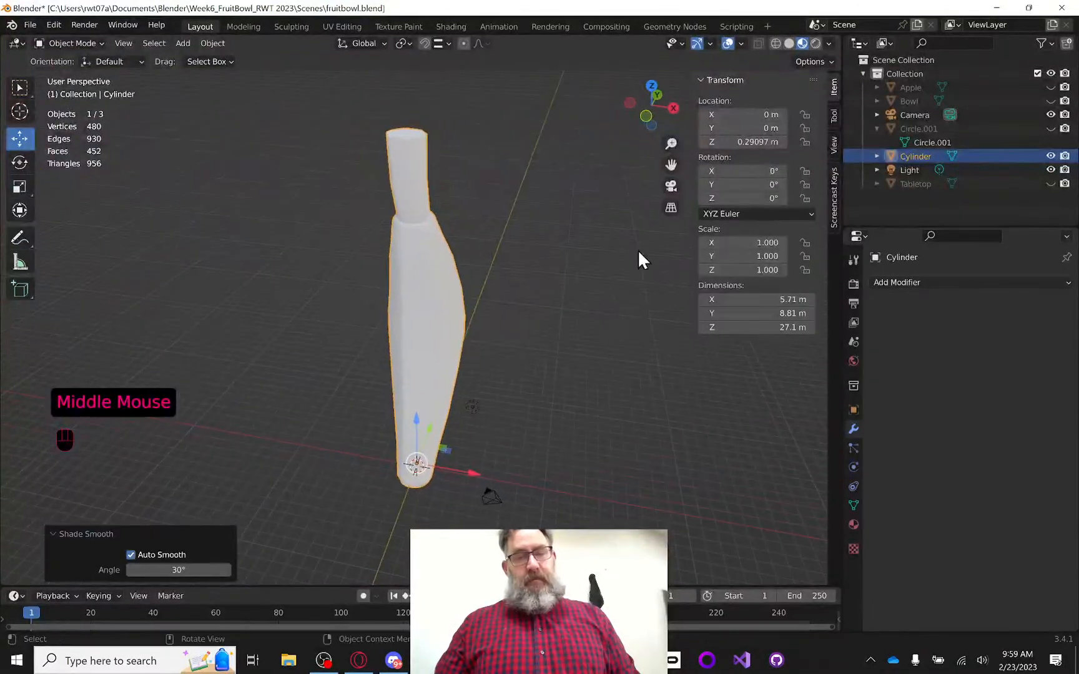
Unhide the Tabletop, Apple and Bowl objects so they show together with the cylinder
left_click(1049, 182)
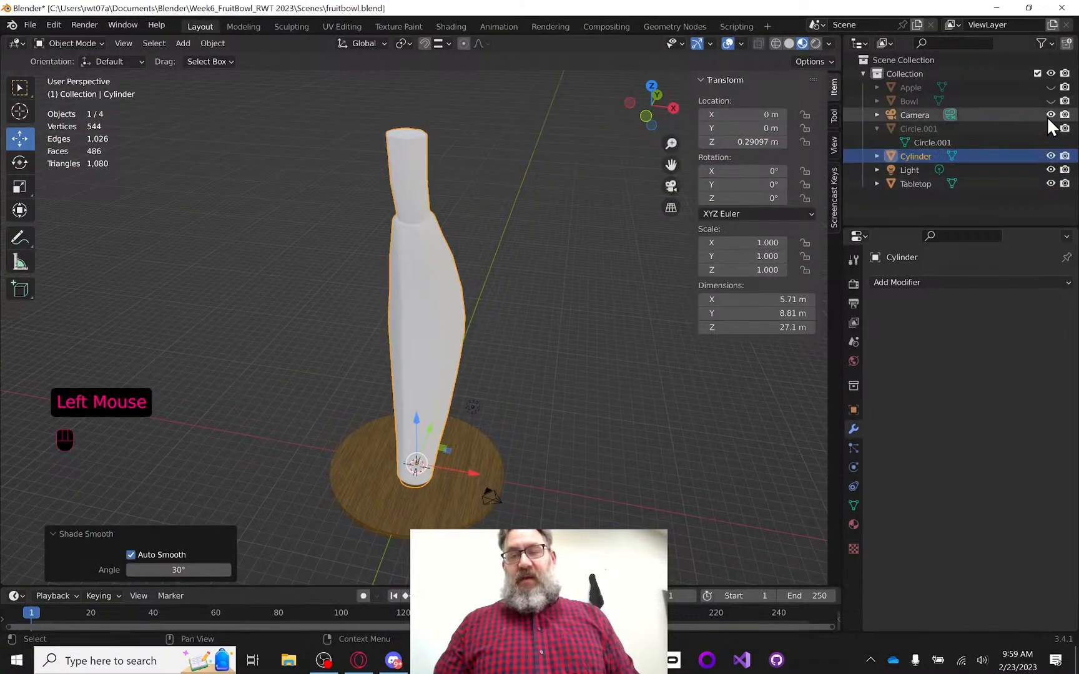
left_click(1050, 87)
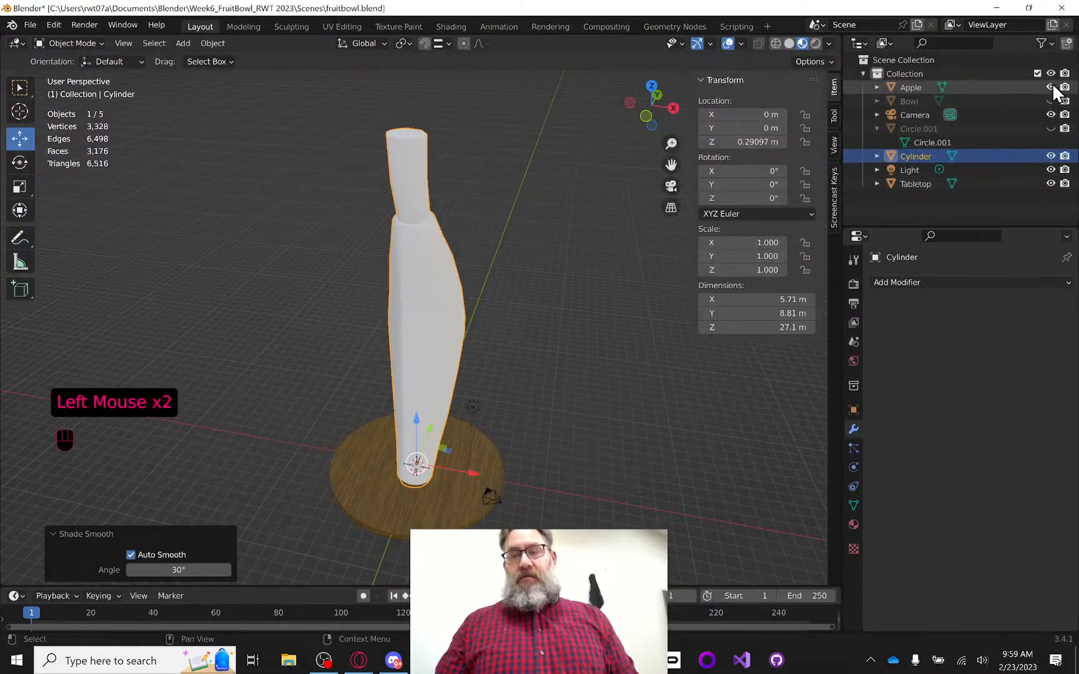
left_click(1050, 100)
middle_click_drag(570, 312, 530, 280)
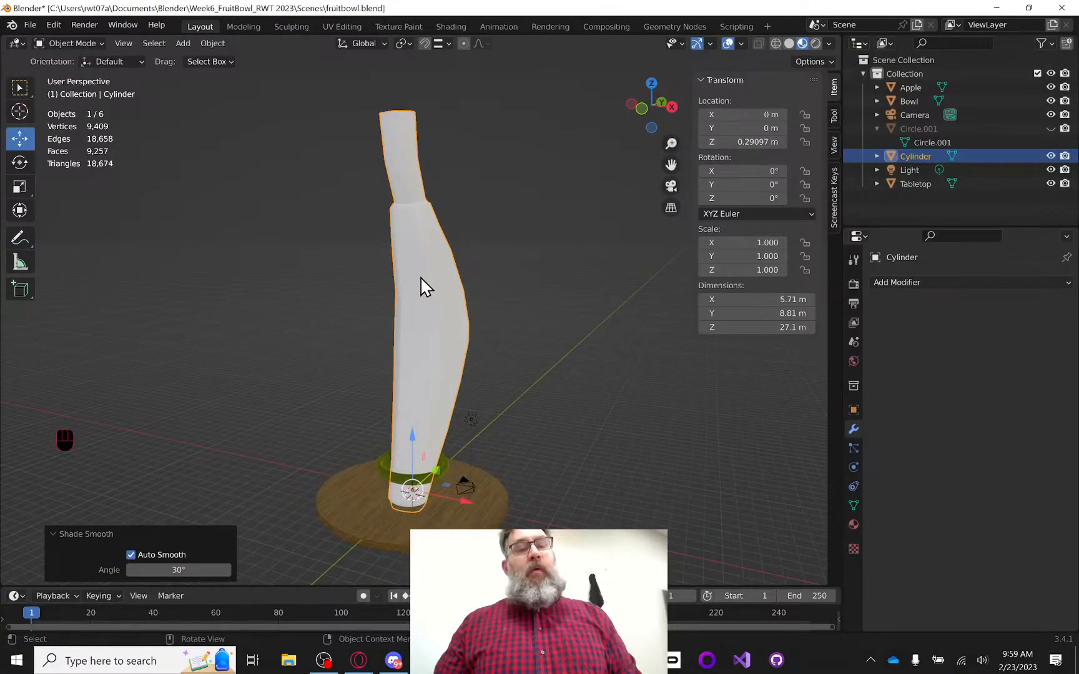
Scale the cylinder down uniformly to about 0.212
key("s")
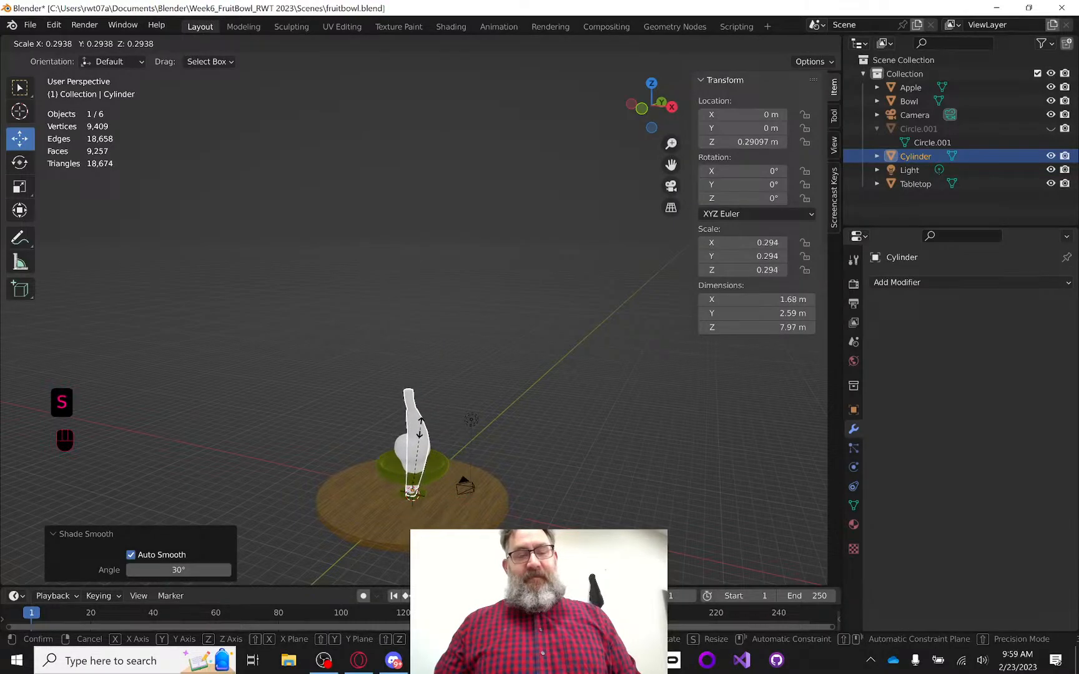
left_click(420, 440)
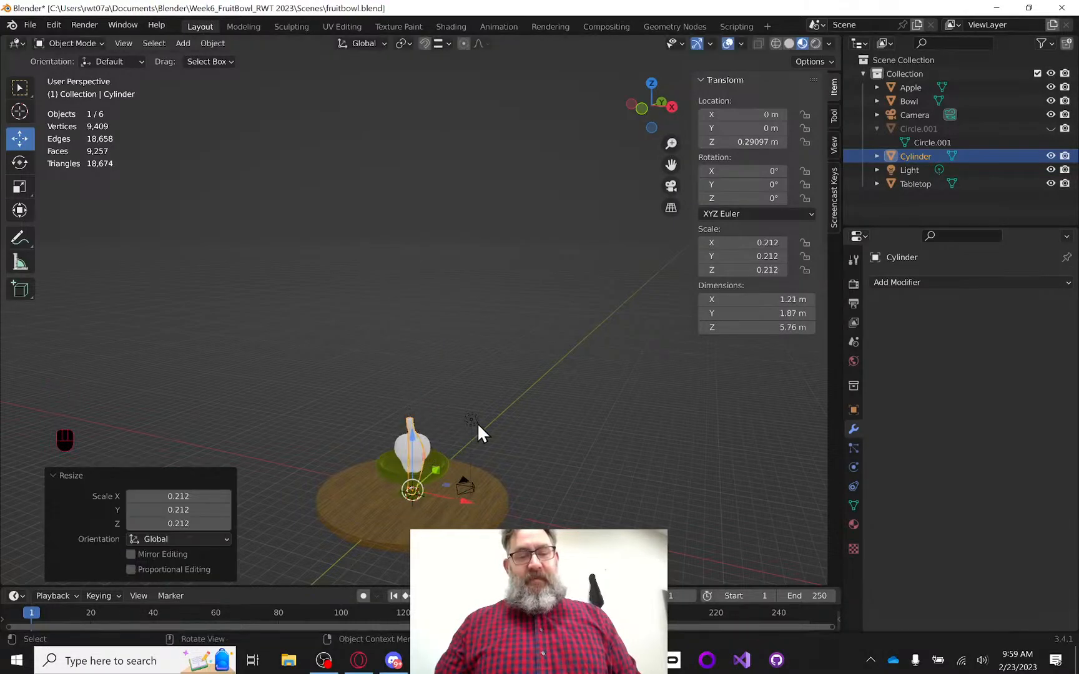
mouse_move(477, 433)
middle_mouse_down()
mouse_move(590, 393)
mouse_move(493, 426)
middle_mouse_up()
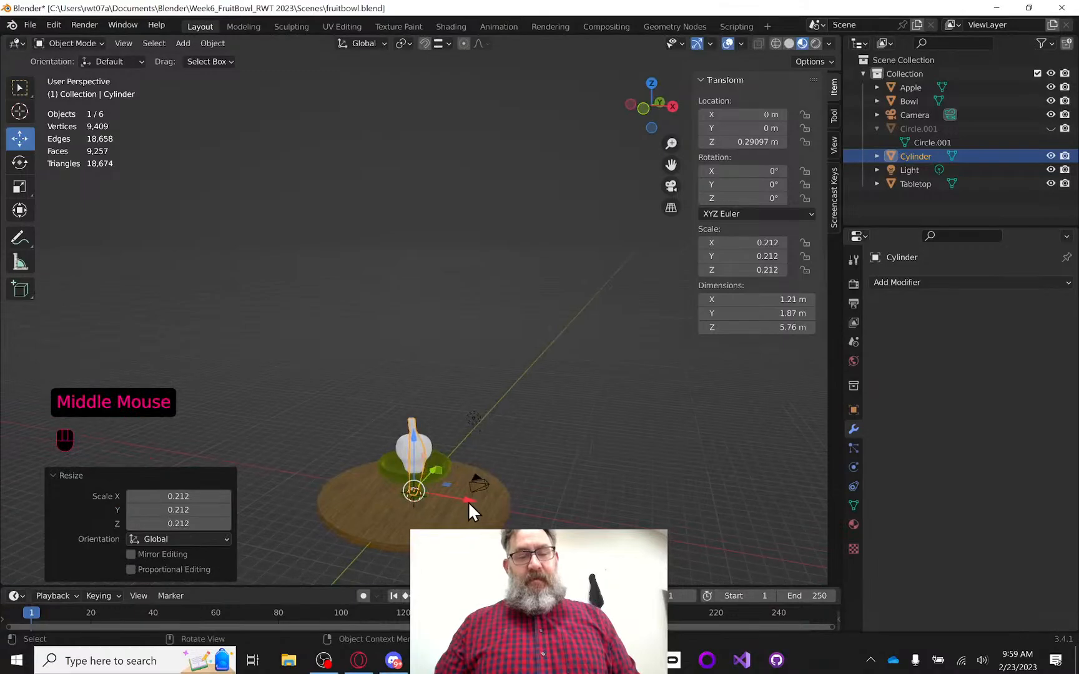
Move the cylinder about 3.91 m along X so it stands beside the bowl
left_click_drag(469, 500, 524, 500)
middle_click_drag(515, 415, 602, 402)
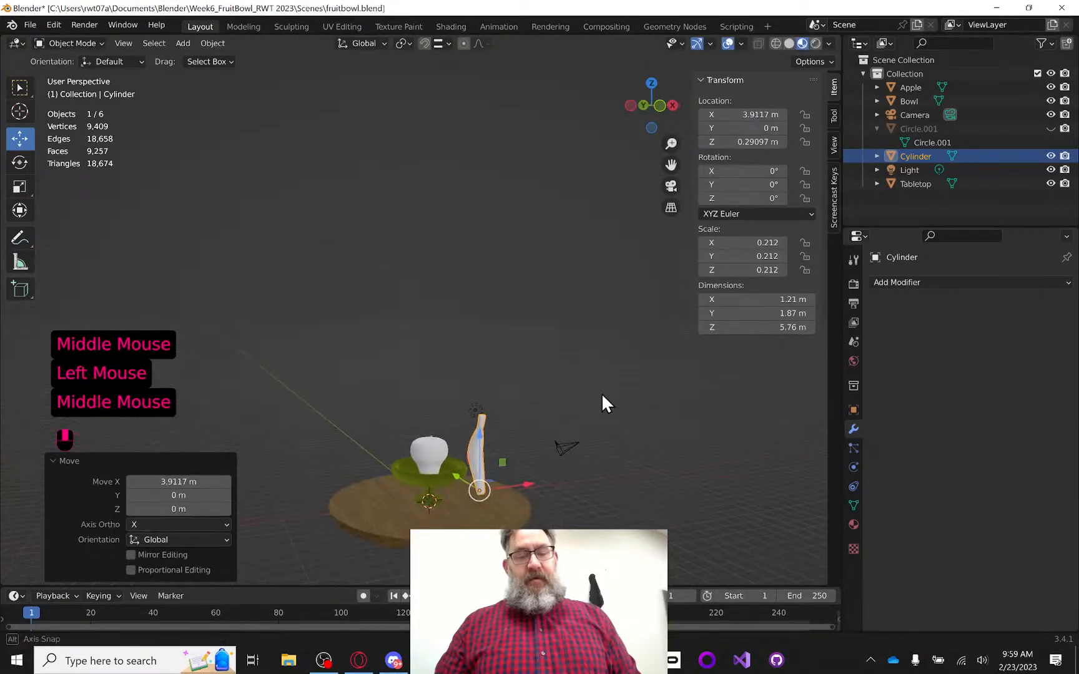
scroll(448, 441, "up", 2)
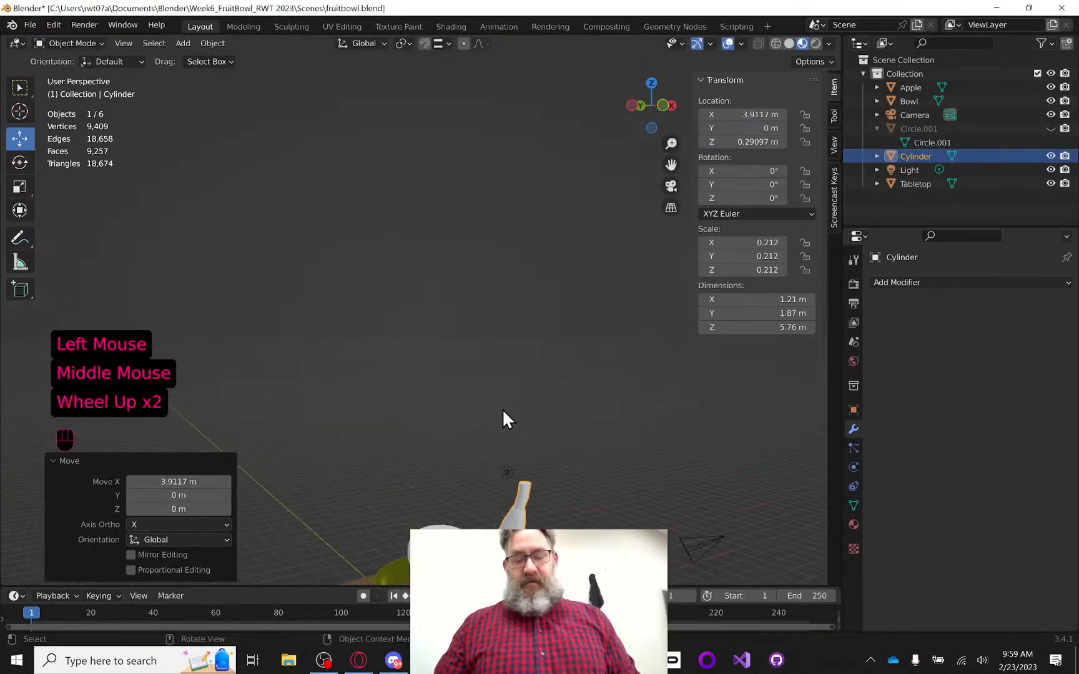
key("KP_Decimal")
middle_click_drag(523, 405, 475, 351)
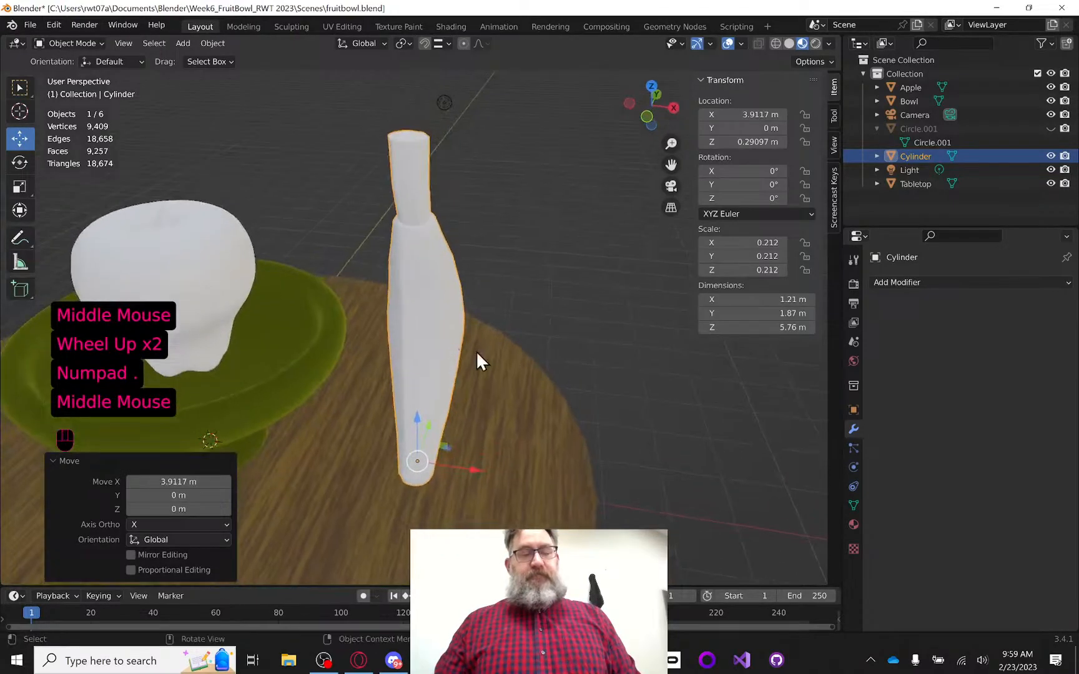
scroll(378, 314, "down", 1)
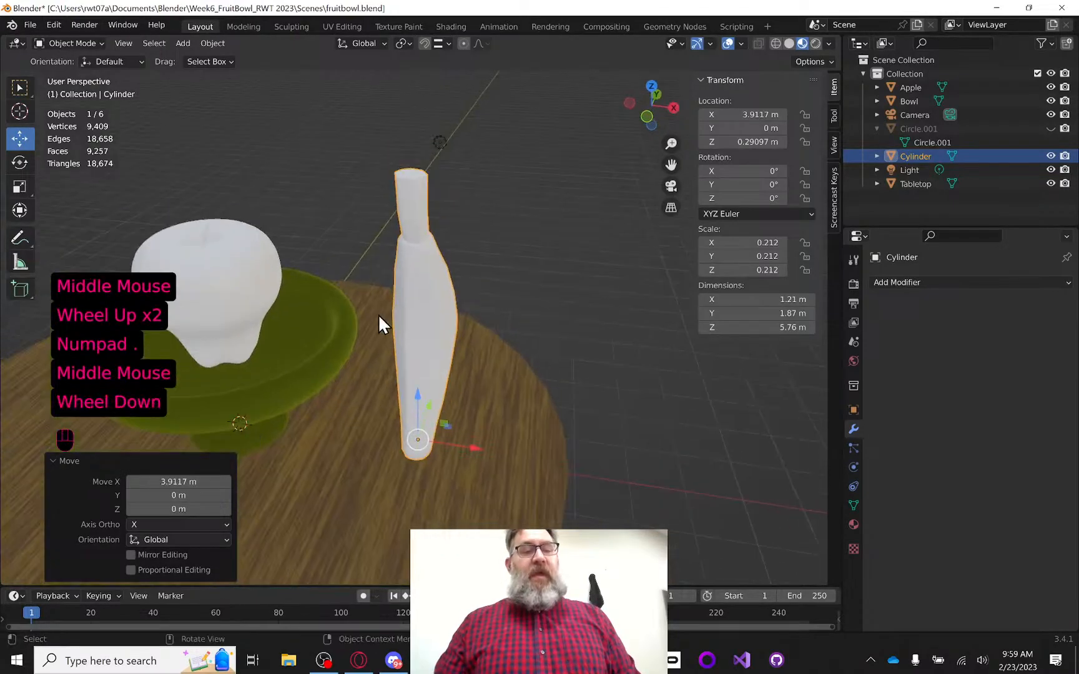
Select the apple in the bowl and scale it down uniformly to about 0.666
key("Tab")
left_click(235, 262)
key("Tab")
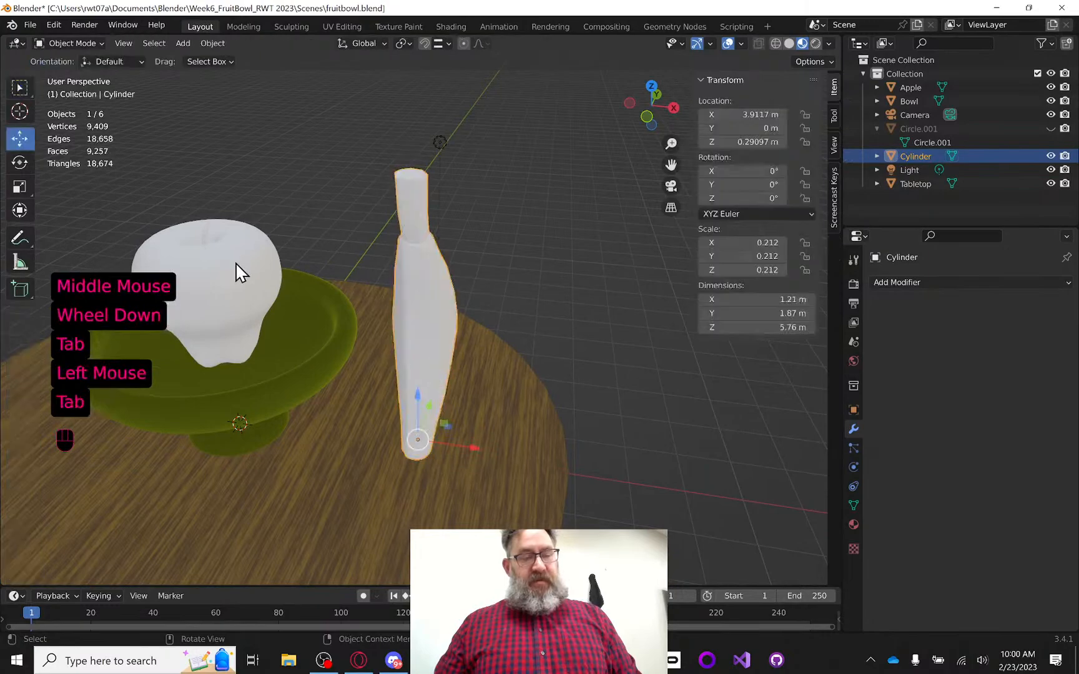
left_click(237, 265)
key("s")
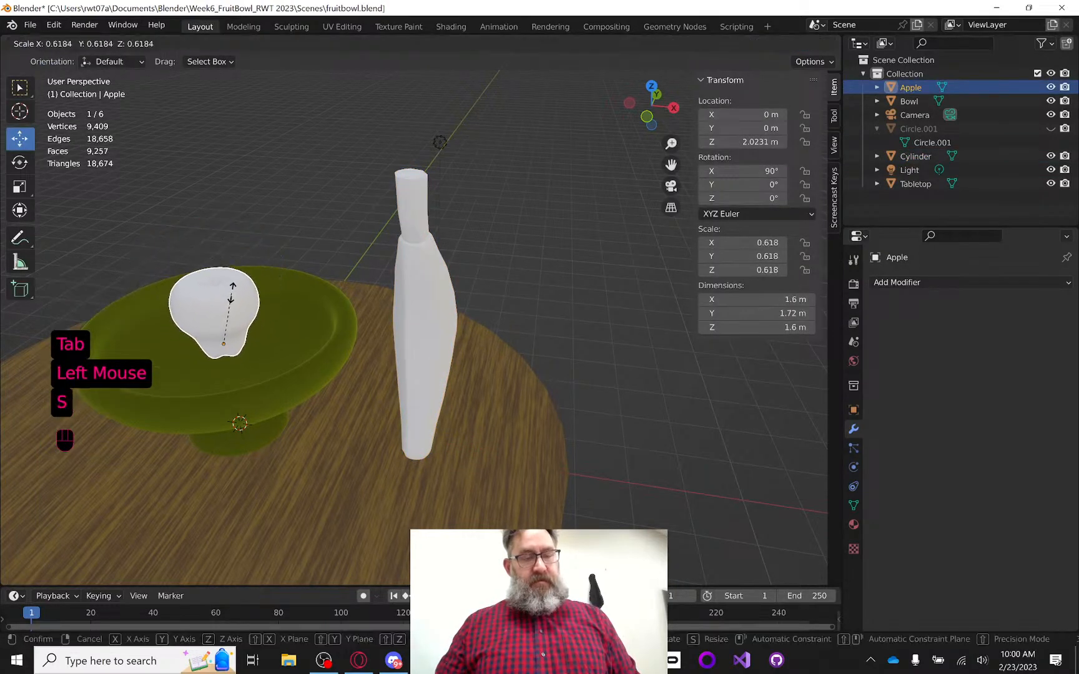
left_click(234, 291)
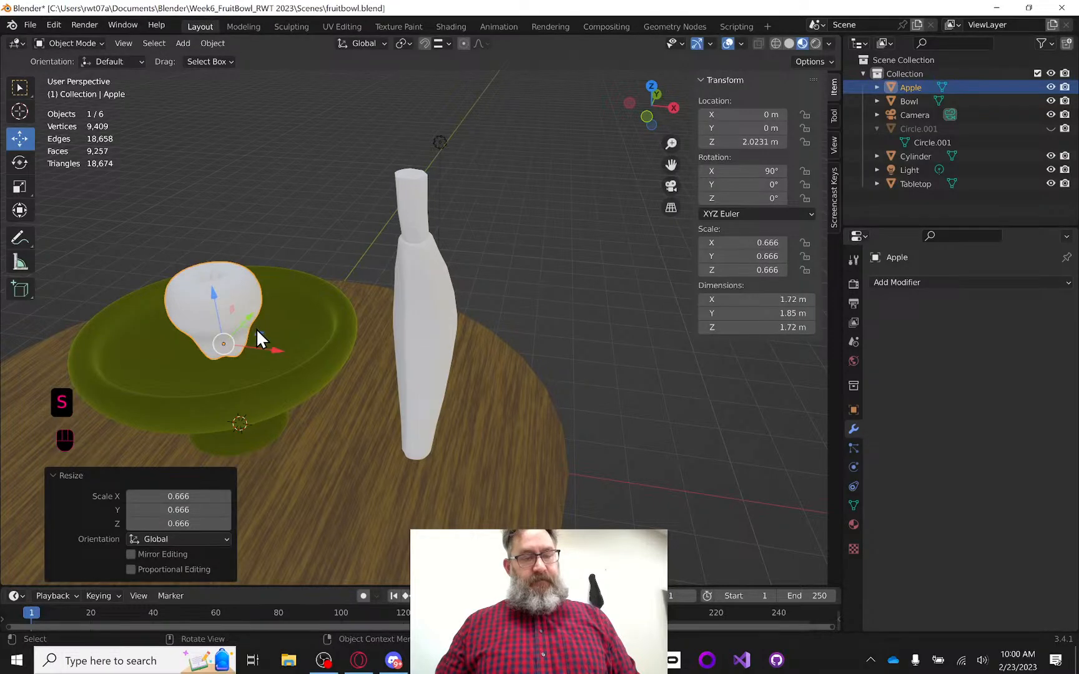
Move the apple off-centre in the bowl, about 0.63 m along X and 0.87 m along Y
left_click_drag(257, 331, 304, 313)
mouse_move(395, 321)
middle_mouse_down()
mouse_move(399, 296)
mouse_move(361, 277)
mouse_move(333, 297)
mouse_move(484, 312)
mouse_move(437, 358)
mouse_move(393, 319)
middle_mouse_up()
key("Tab")
key("Tab")
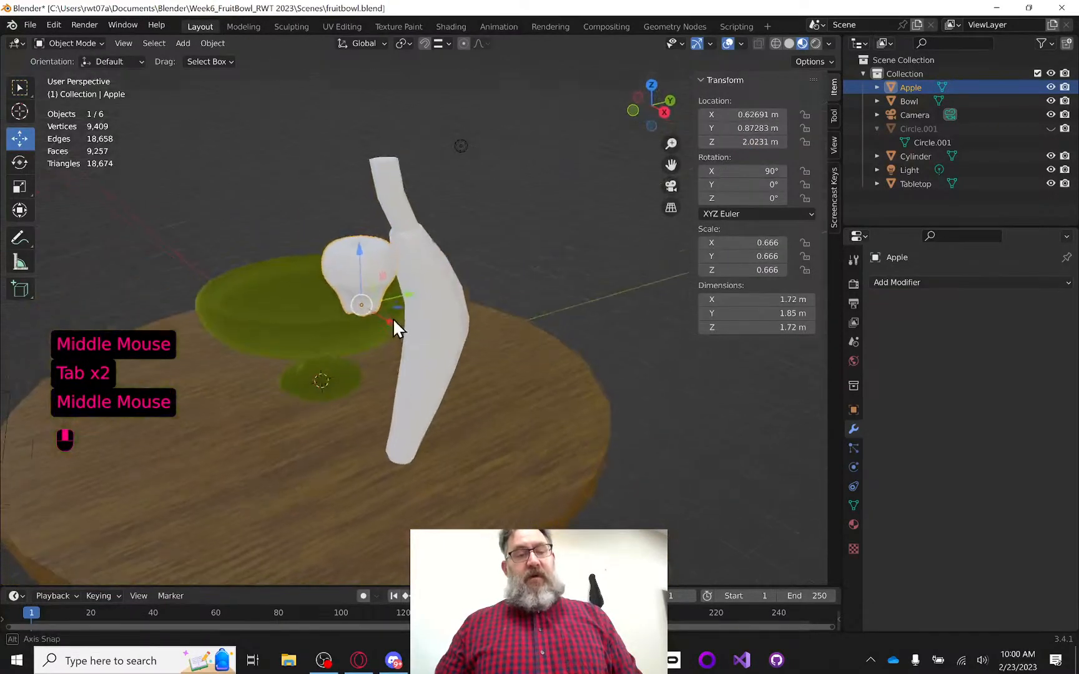
Examine the apple, the bowl and the curved cylinder's faceted surface from several sides
middle_click_drag(460, 303, 568, 293)
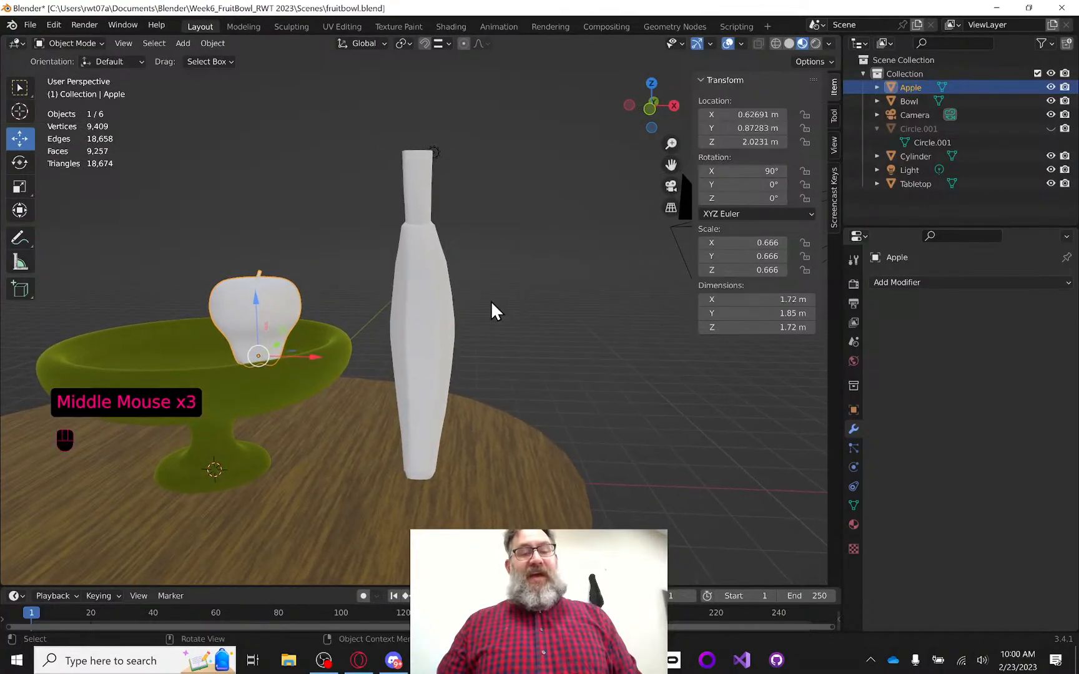
middle_click_drag(492, 302, 582, 300)
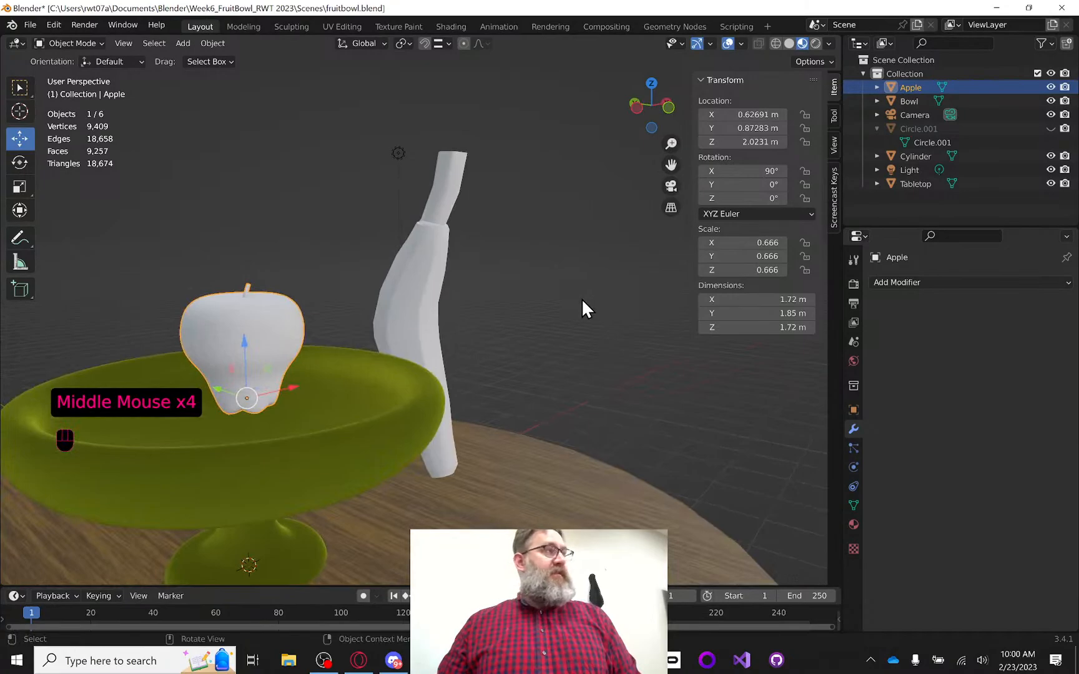
middle_click_drag(564, 301, 384, 320)
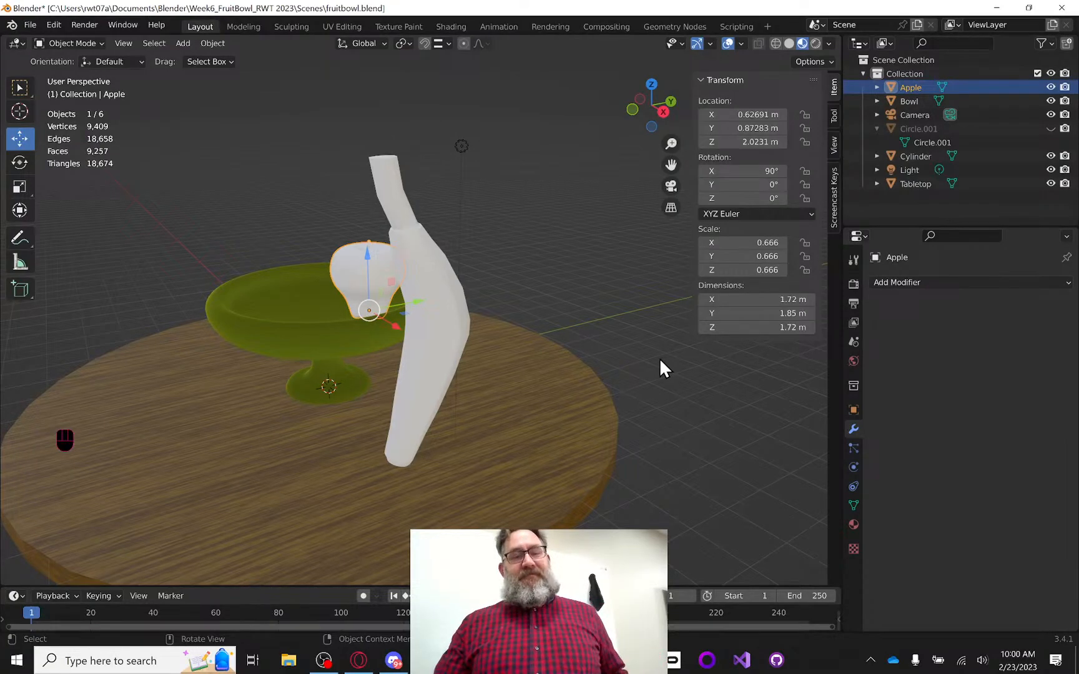
left_click(593, 335, "alt")
mouse_move(581, 334)
middle_mouse_down()
mouse_move(571, 331)
mouse_move(593, 327)
middle_mouse_up()
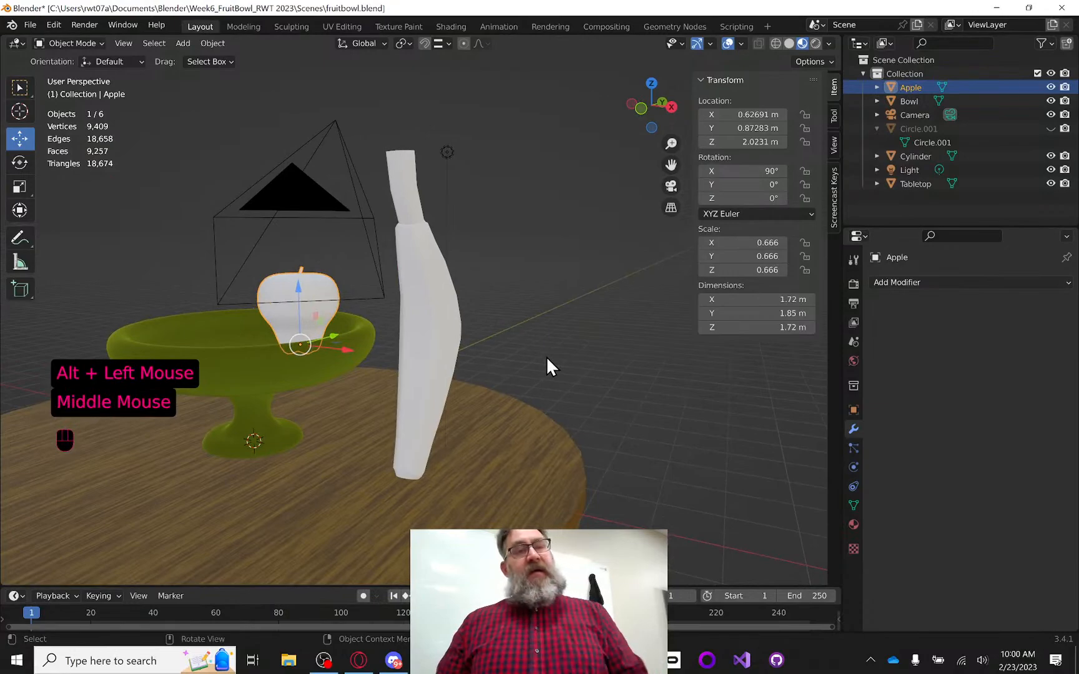
middle_click_drag(547, 358, 601, 361)
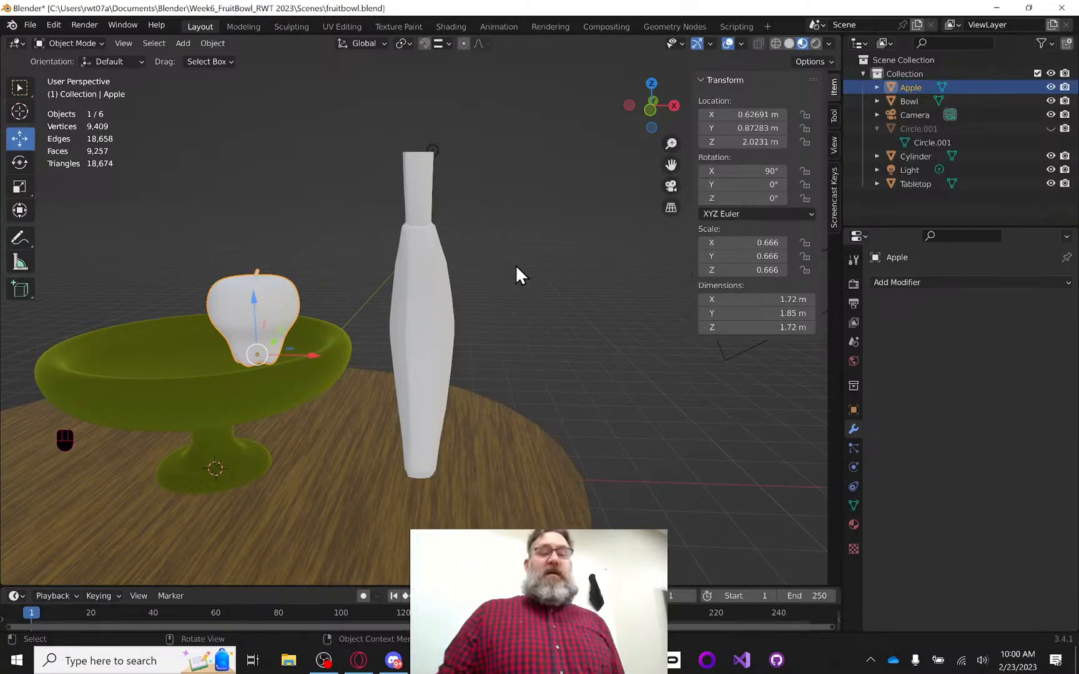
middle_click_drag(515, 264, 495, 247)
scroll(434, 256, "up", 2)
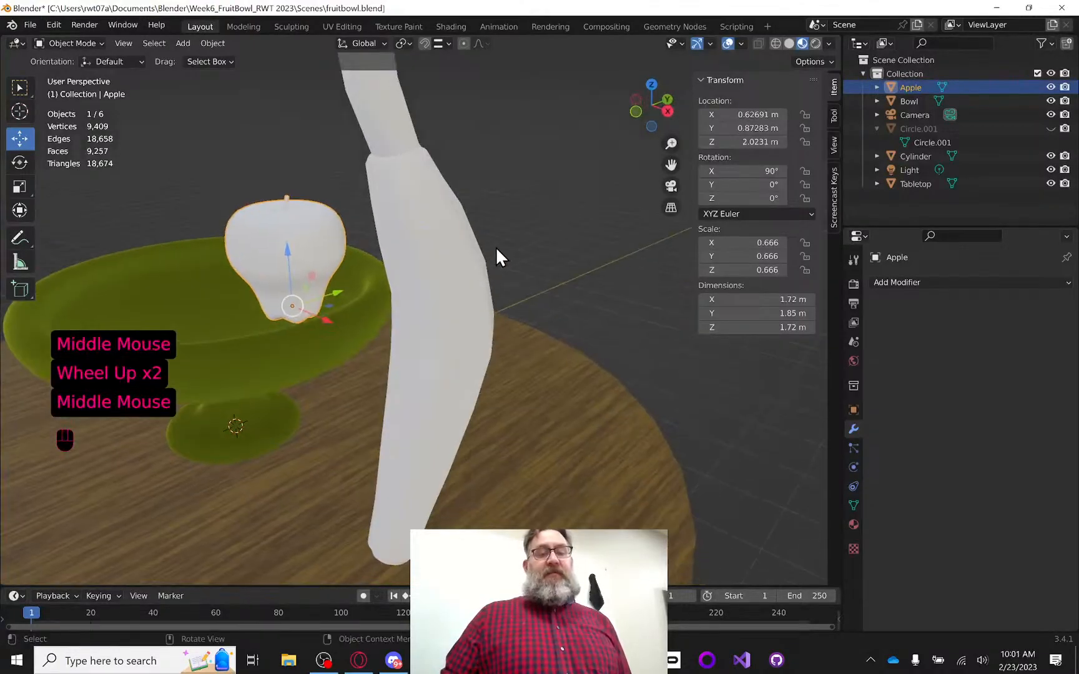
middle_click_drag(506, 481, 400, 361)
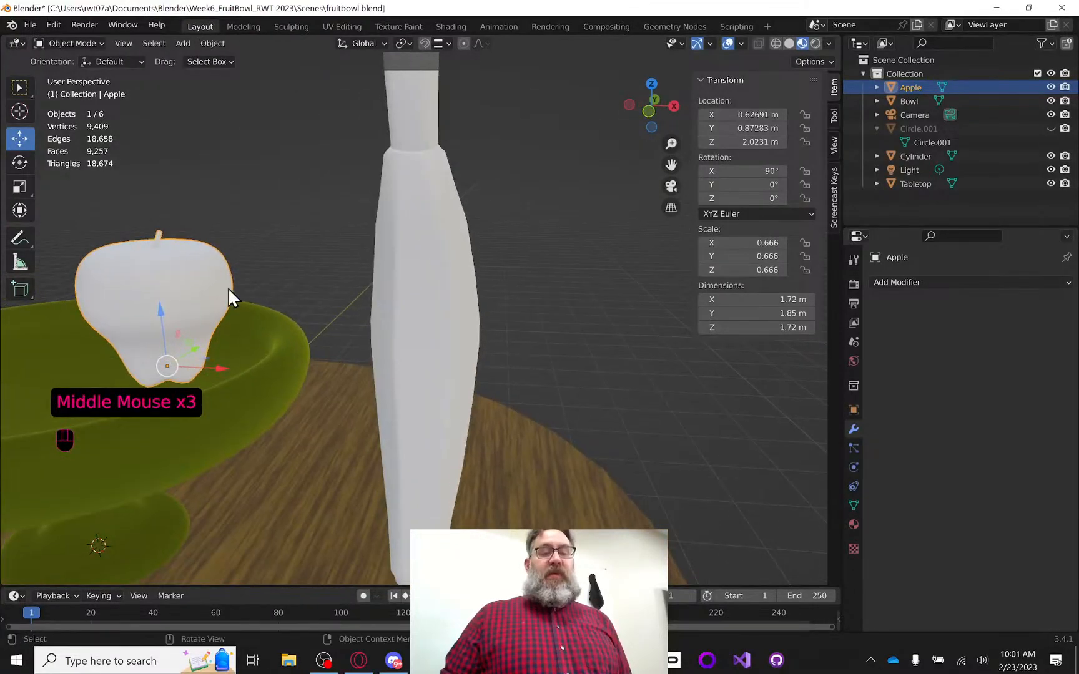
middle_click_drag(534, 318, 465, 282)
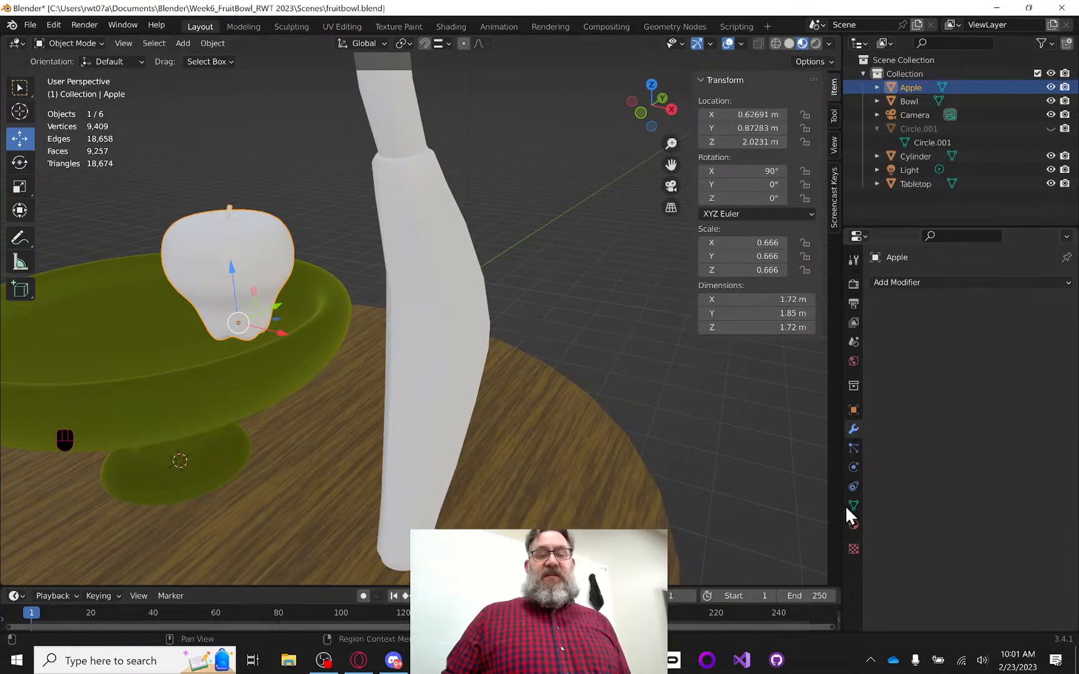
Show the apple's material properties and view the scene through the camera
left_click(854, 524)
middle_click_drag(366, 233, 367, 230)
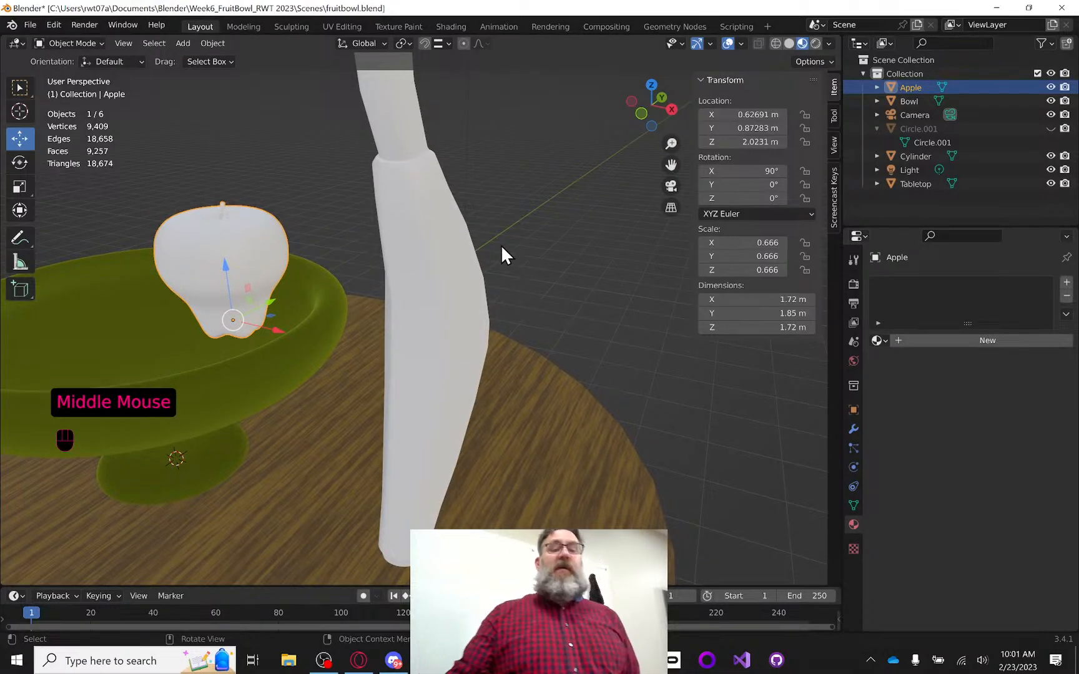
left_click(671, 186)
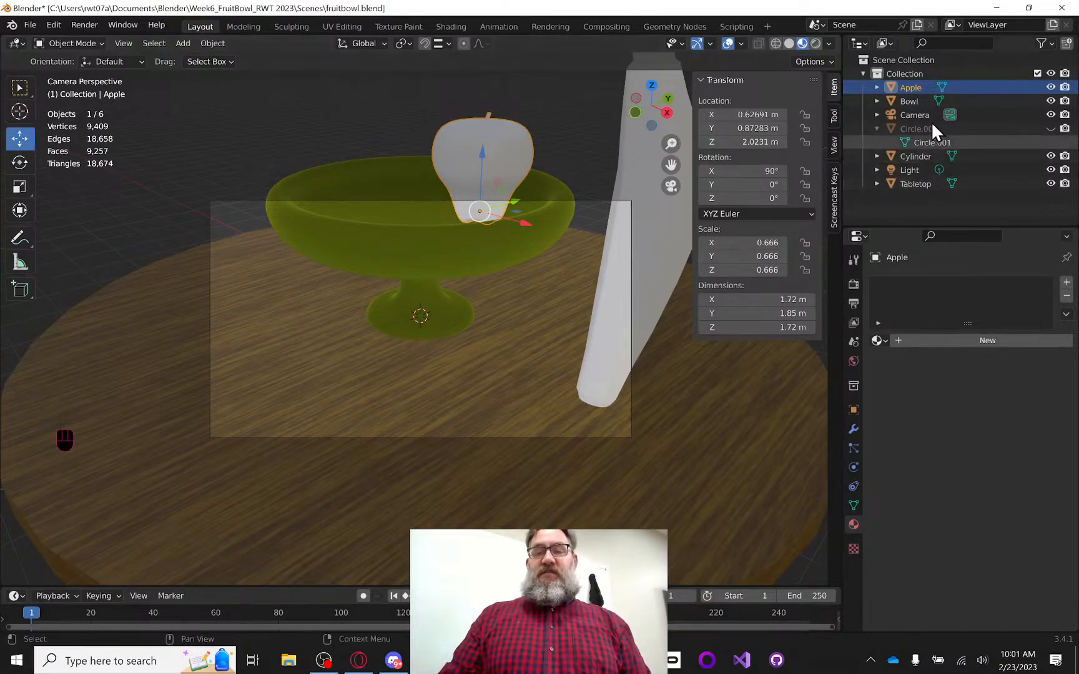
Unhide the Circle.001 object and view it alongside the cylinder and bowl from several sides
left_click(952, 129)
left_click(1051, 128)
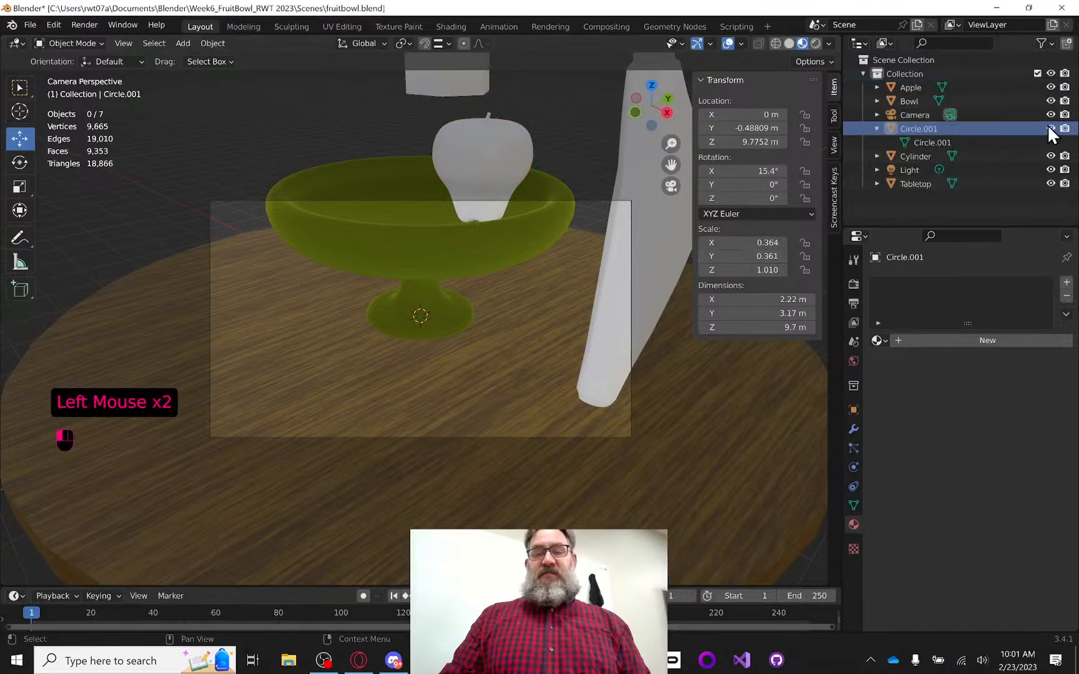
scroll(447, 160, "down", 1)
scroll(451, 170, "down", 4)
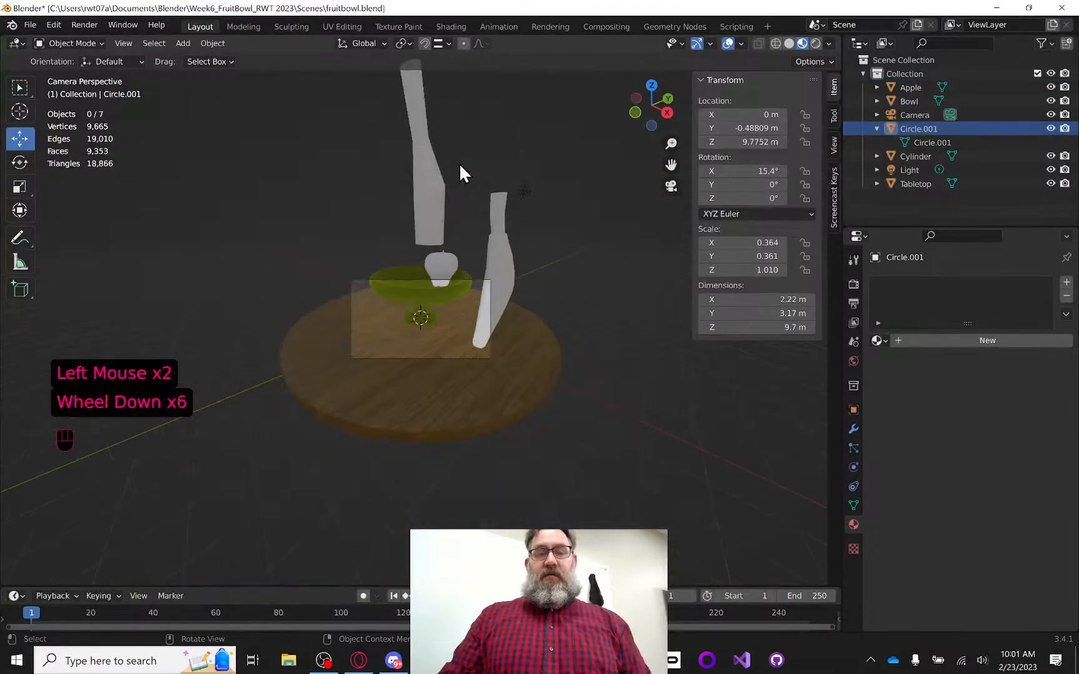
middle_click_drag(460, 165, 387, 135)
scroll(542, 176, "down", 2)
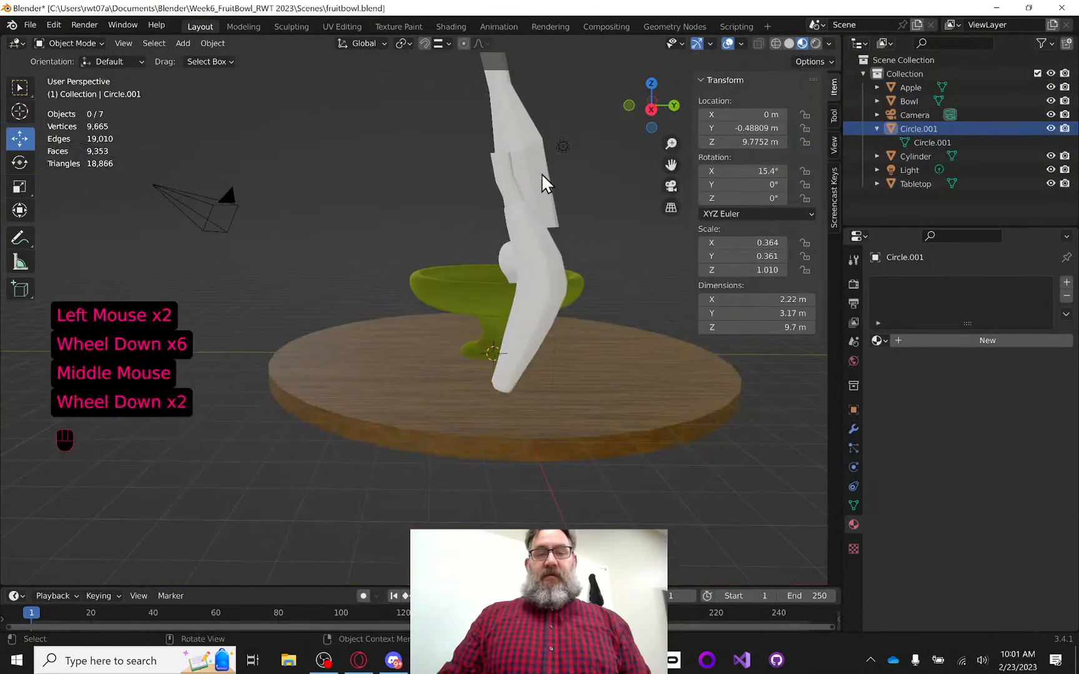
middle_click_drag(541, 180, 590, 178)
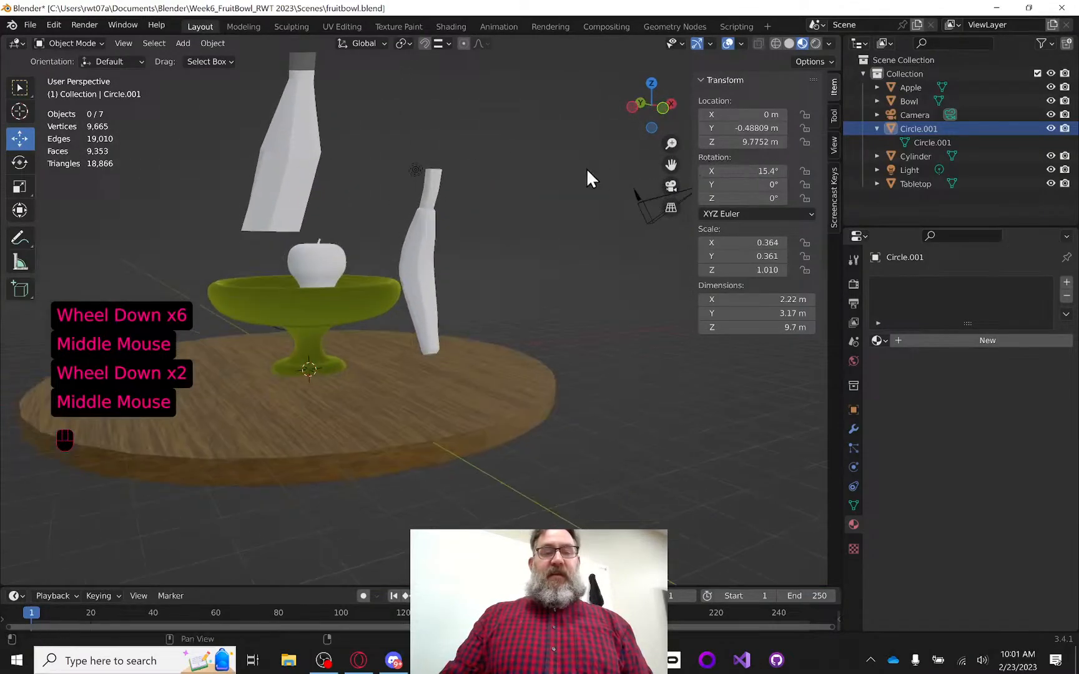
scroll(512, 169, "down", 2)
middle_click_drag(433, 169, 369, 186)
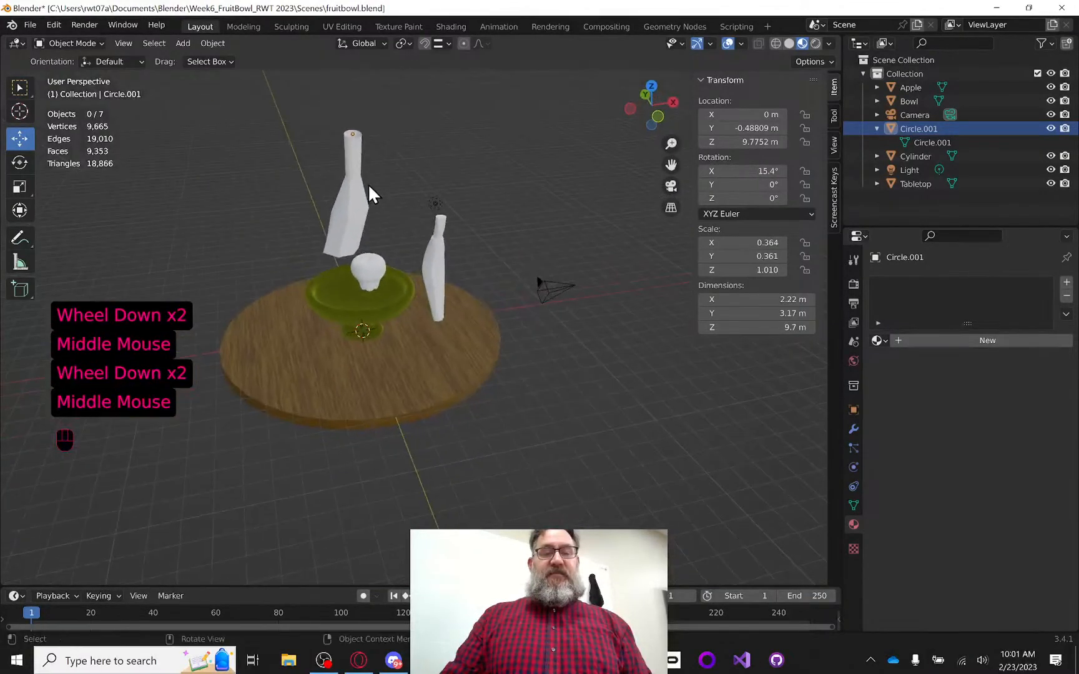
Delete the leftover Circle.001 object from the scene
left_click(929, 131)
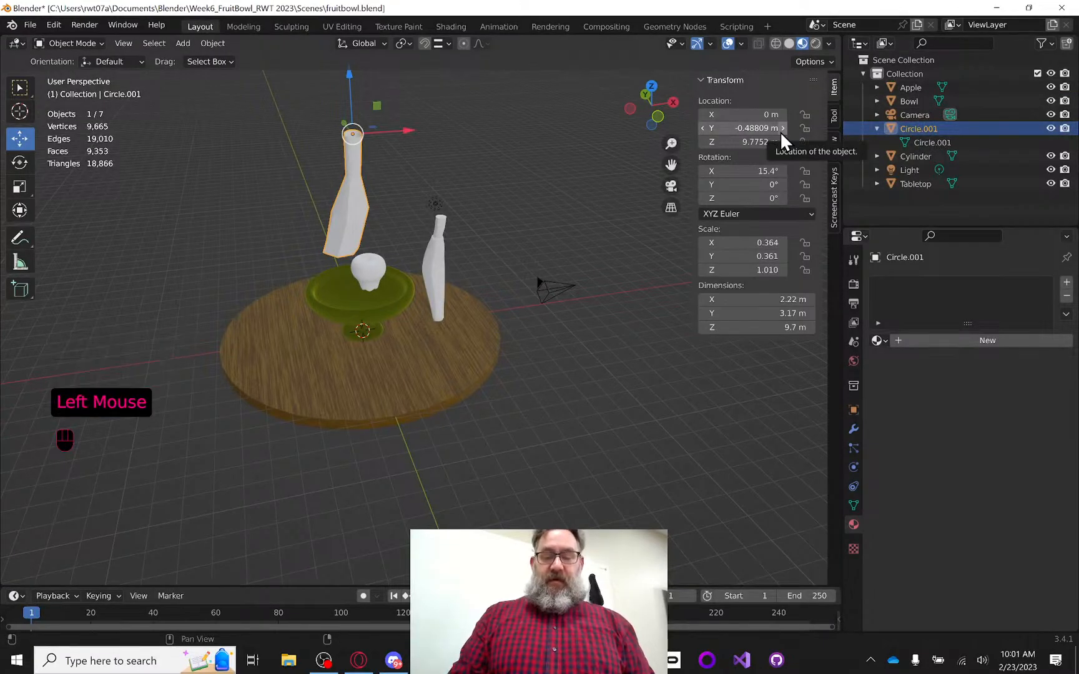
key("x")
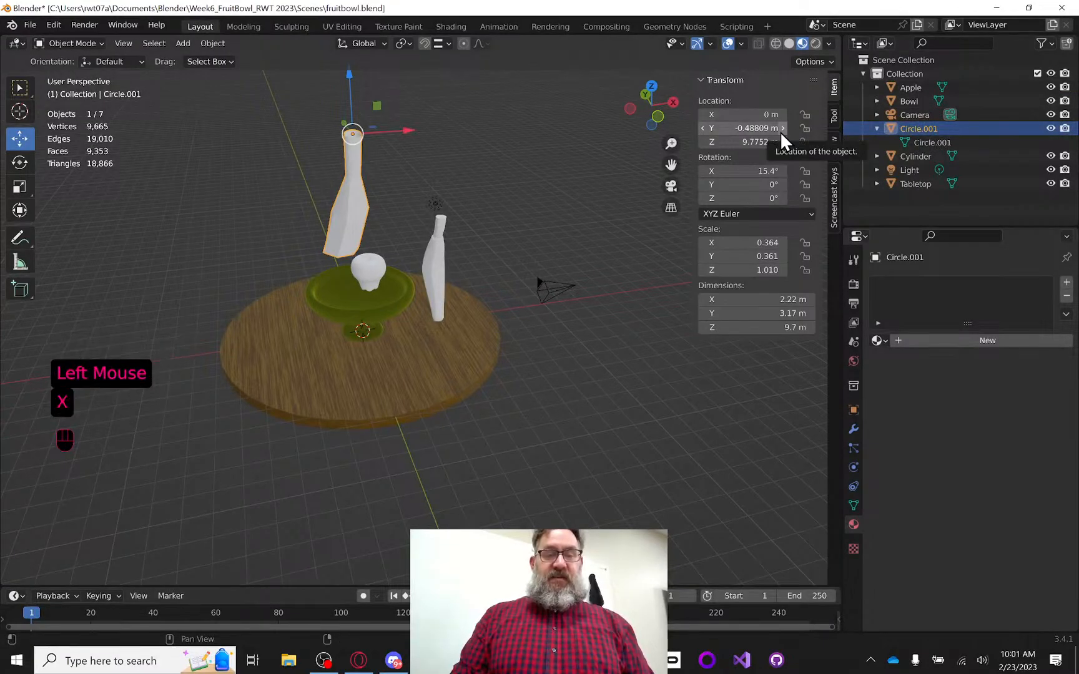
key("Return")
left_click(938, 128)
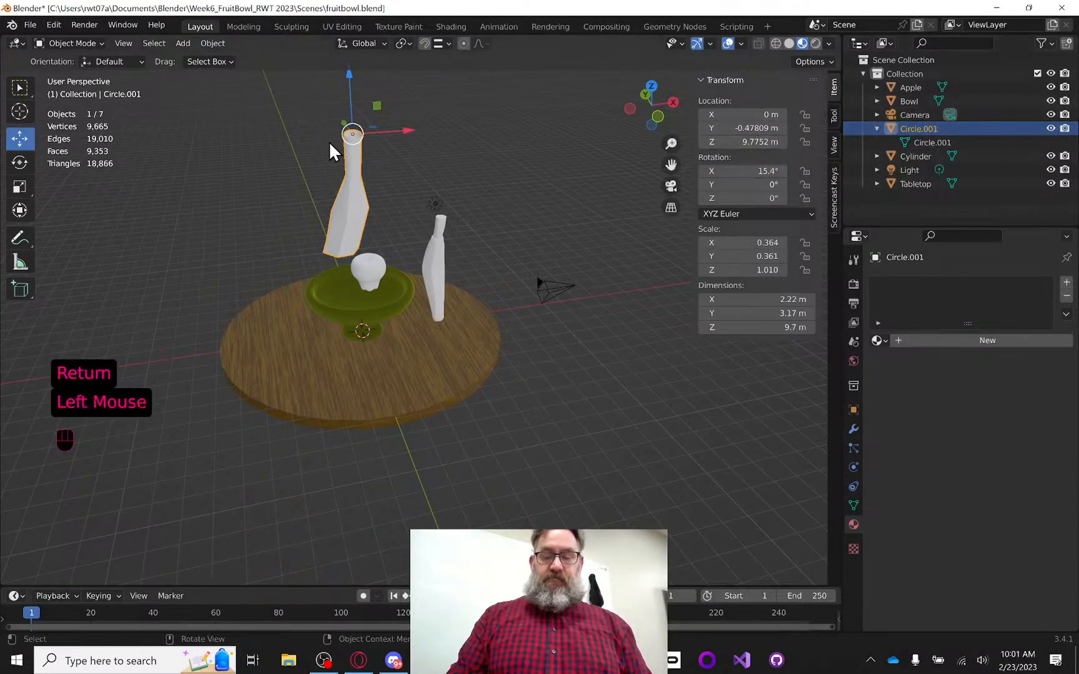
key("Delete")
middle_click_drag(457, 205, 455, 203)
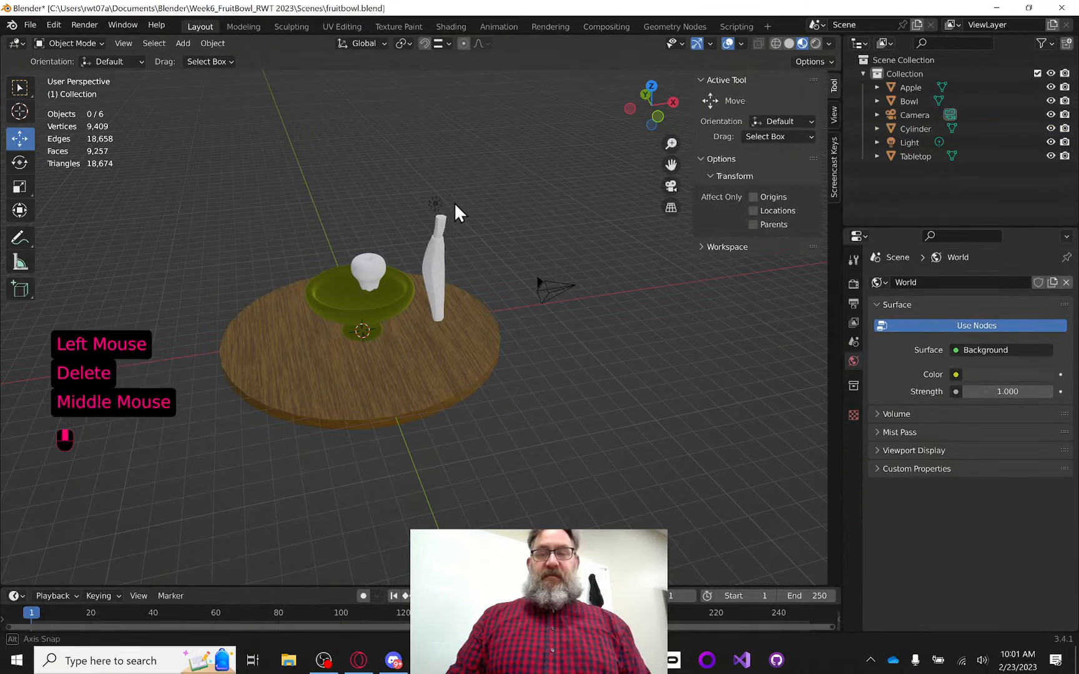
Rename the Cylinder object as Banana
left_click(924, 132)
left_click(919, 128)
double_click(919, 129)
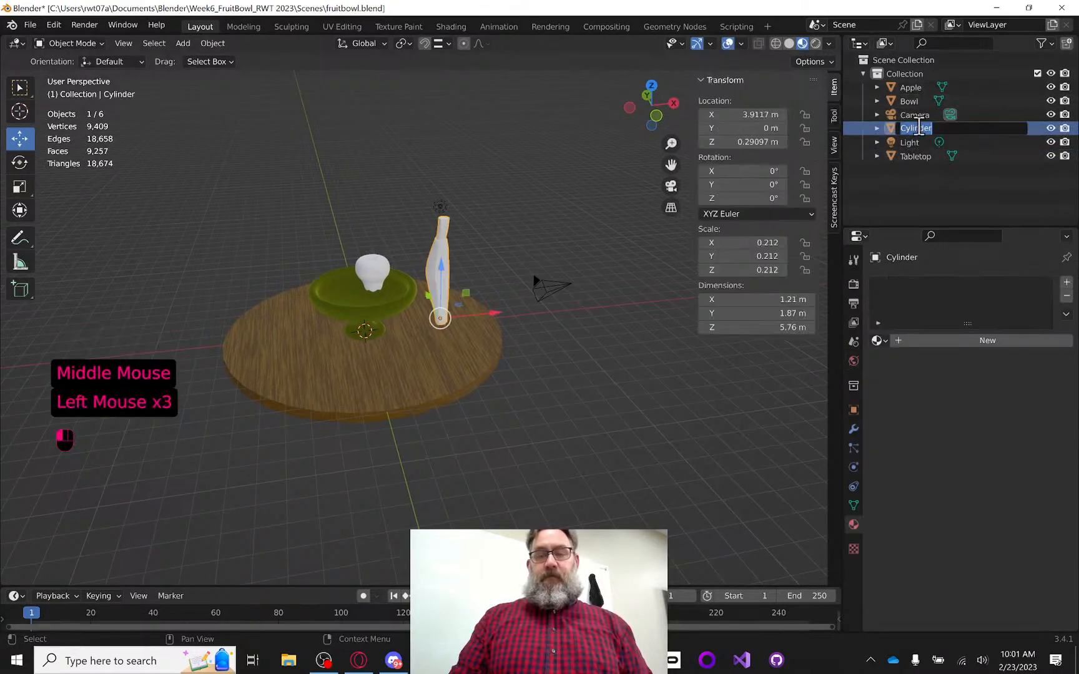
type("Banana")
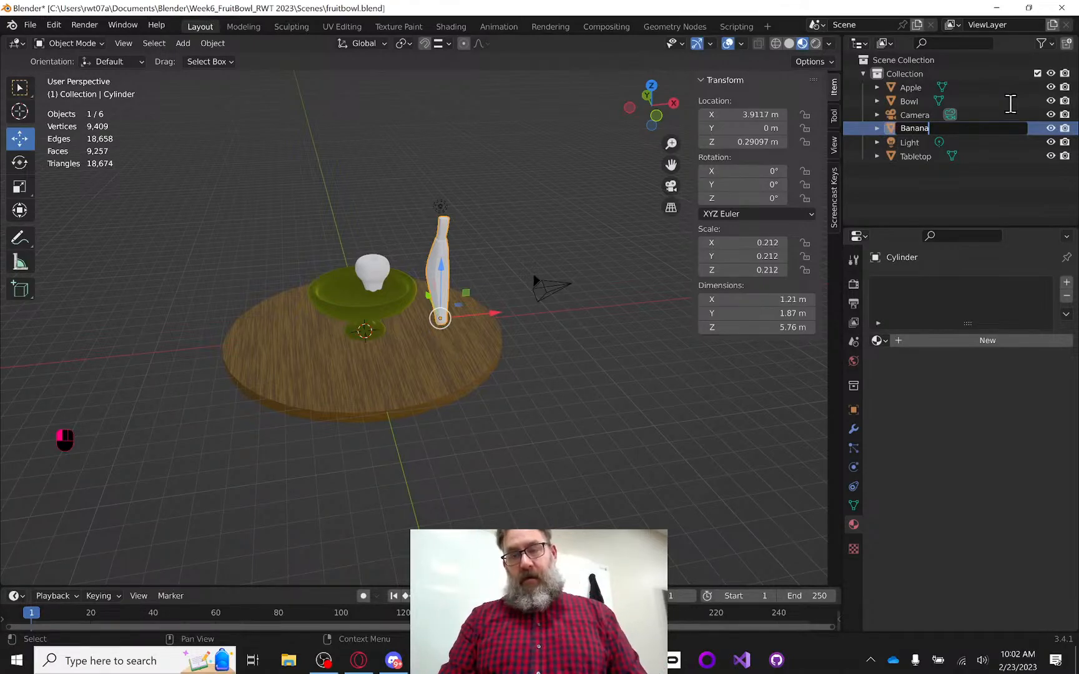
key("Return")
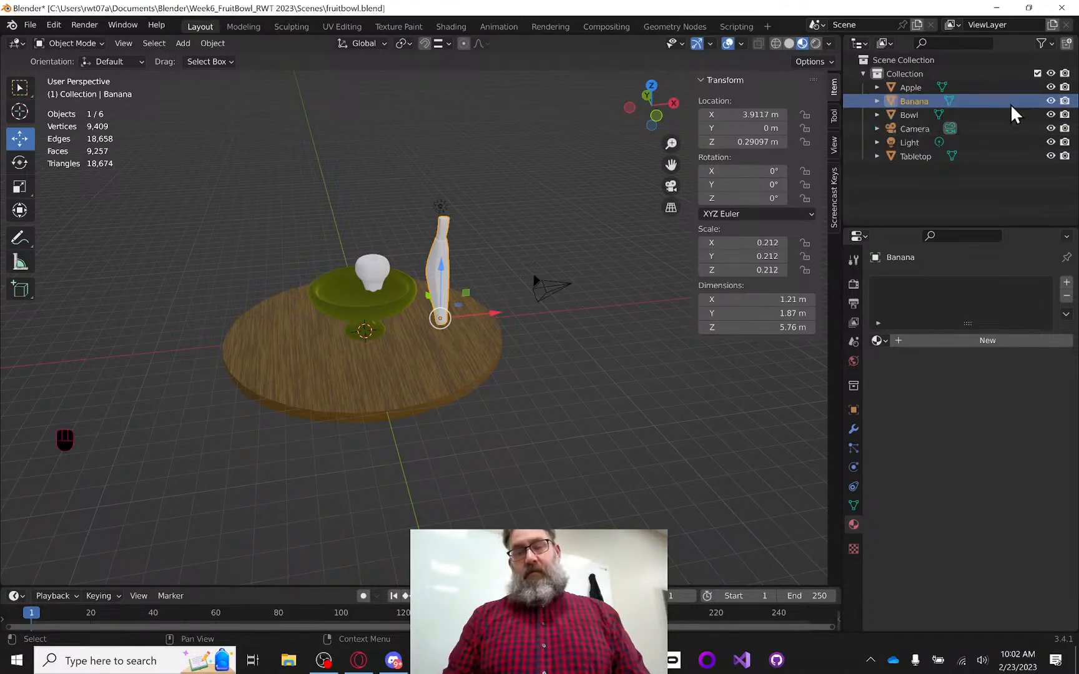
Add a 2 m cube and move it behind the table, about -3.93 m along X and 9.41 m along Y
mouse_move(503, 277)
middle_mouse_down()
mouse_move(512, 272)
mouse_move(487, 266)
middle_mouse_up()
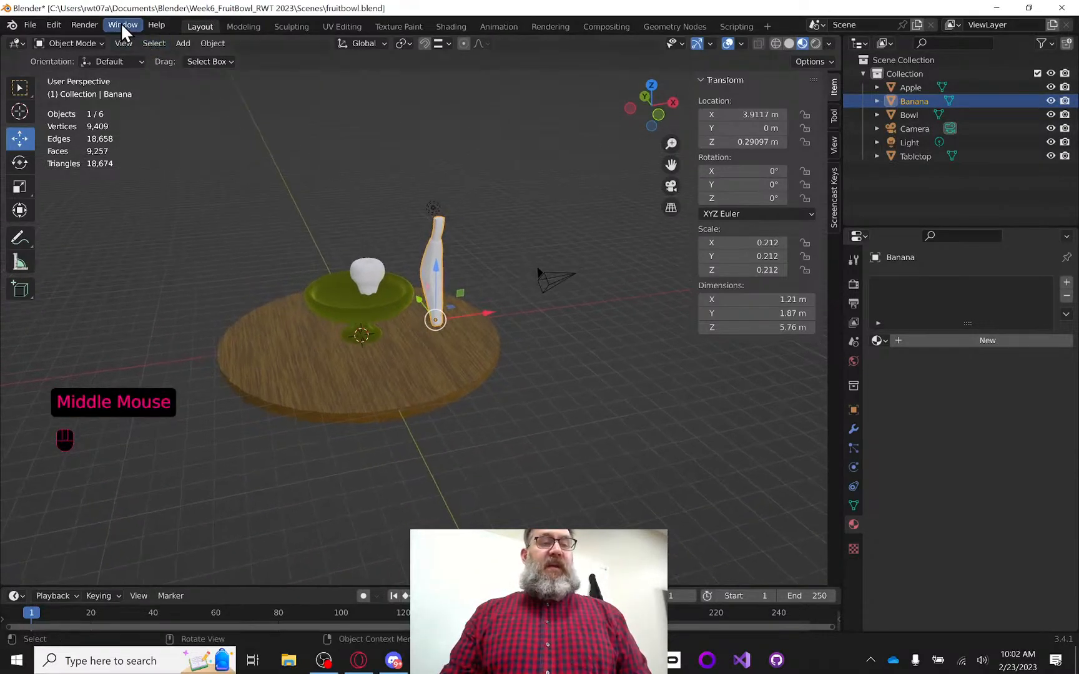
left_click(166, 44)
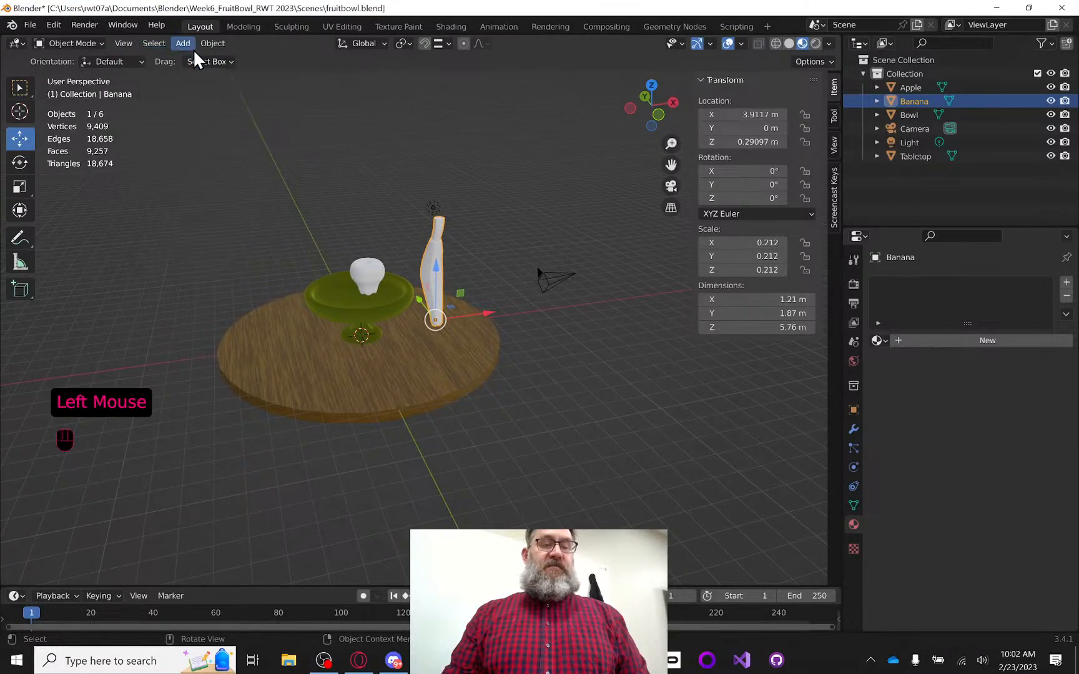
left_click(188, 43)
mouse_move(208, 62)
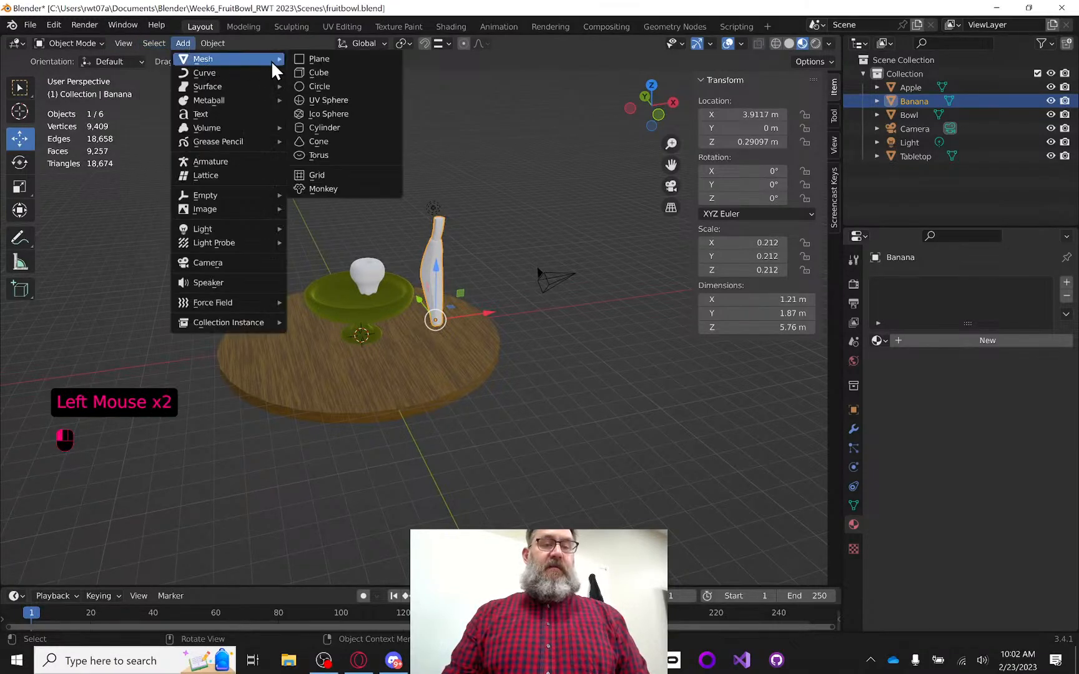
left_click(315, 72)
middle_click_drag(333, 222, 342, 369)
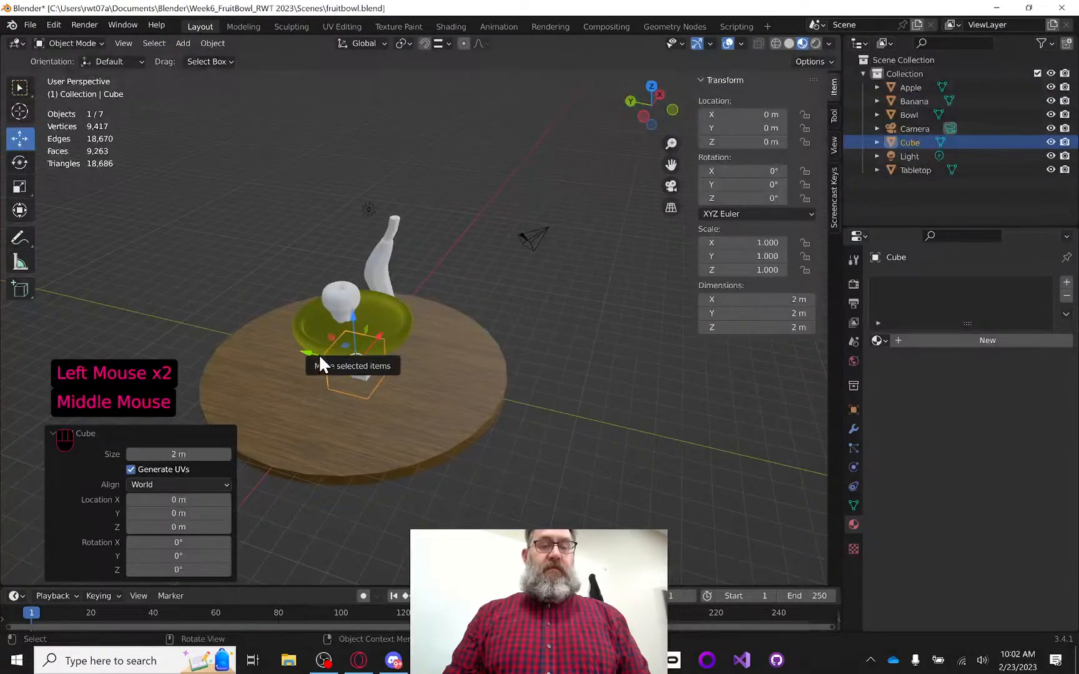
middle_click_drag(473, 254, 570, 301)
middle_click_drag(480, 343, 365, 338)
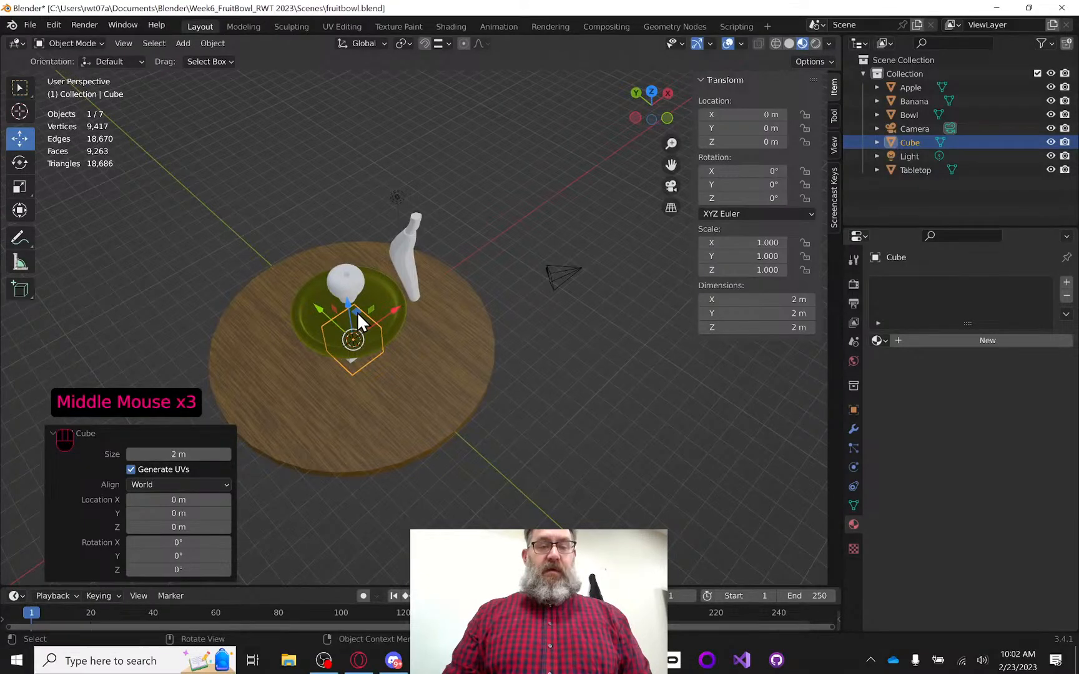
left_click_drag(356, 312, 186, 259)
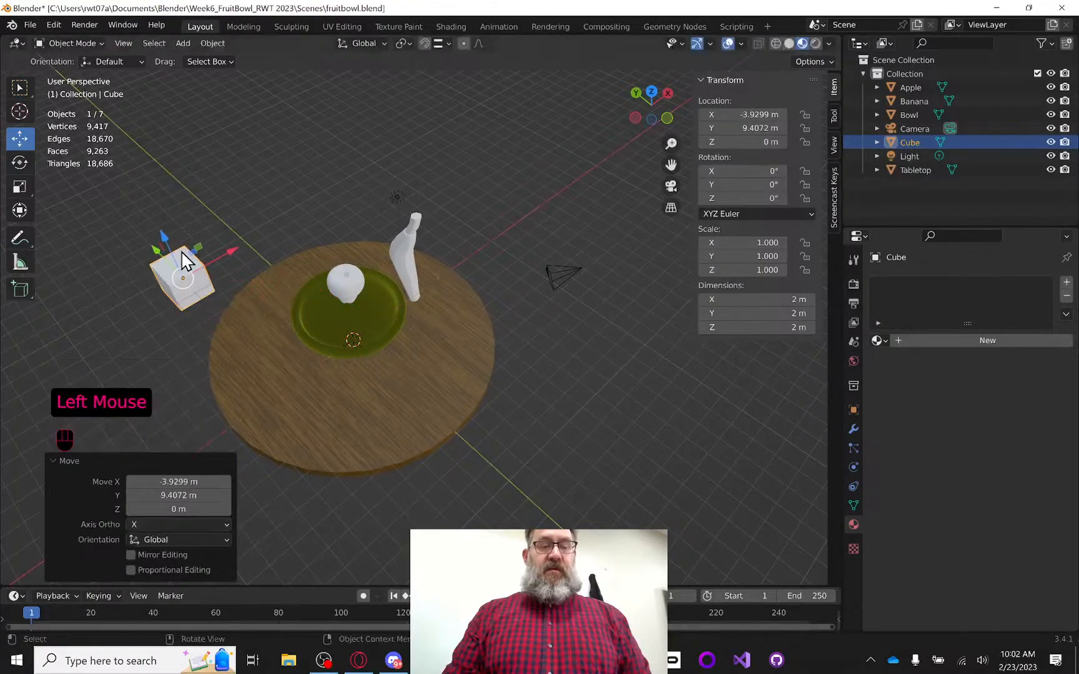
Rotate the cube 45° about the global Z axis
left_click(20, 163)
left_click_drag(167, 315, 176, 382)
key("ctrl+z")
left_click(170, 509)
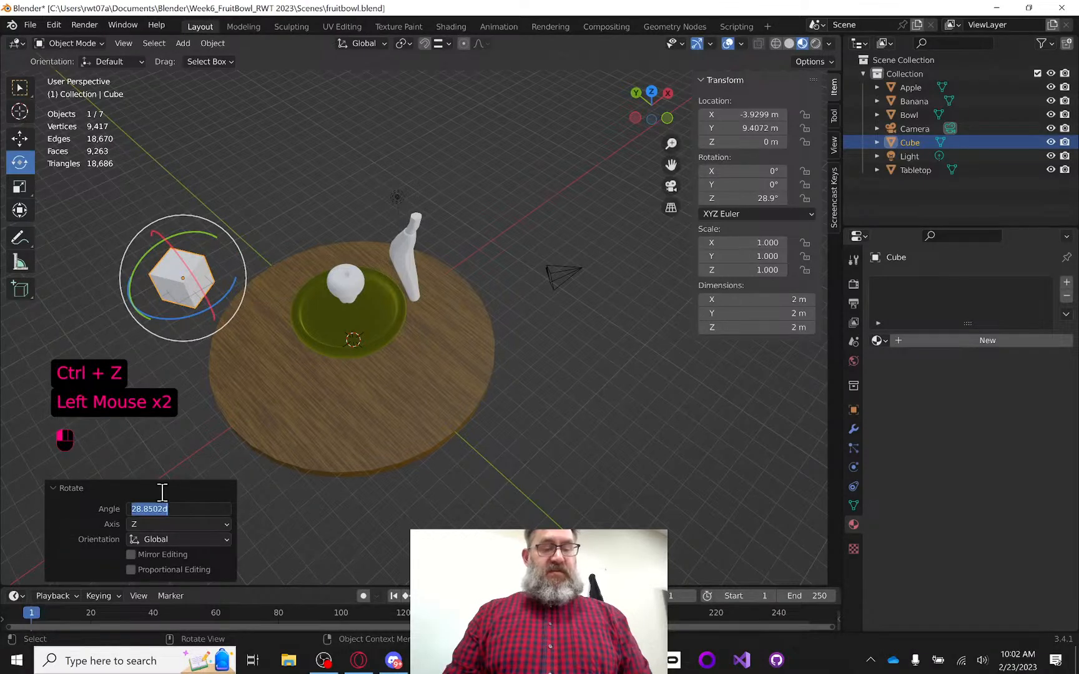
type("4")
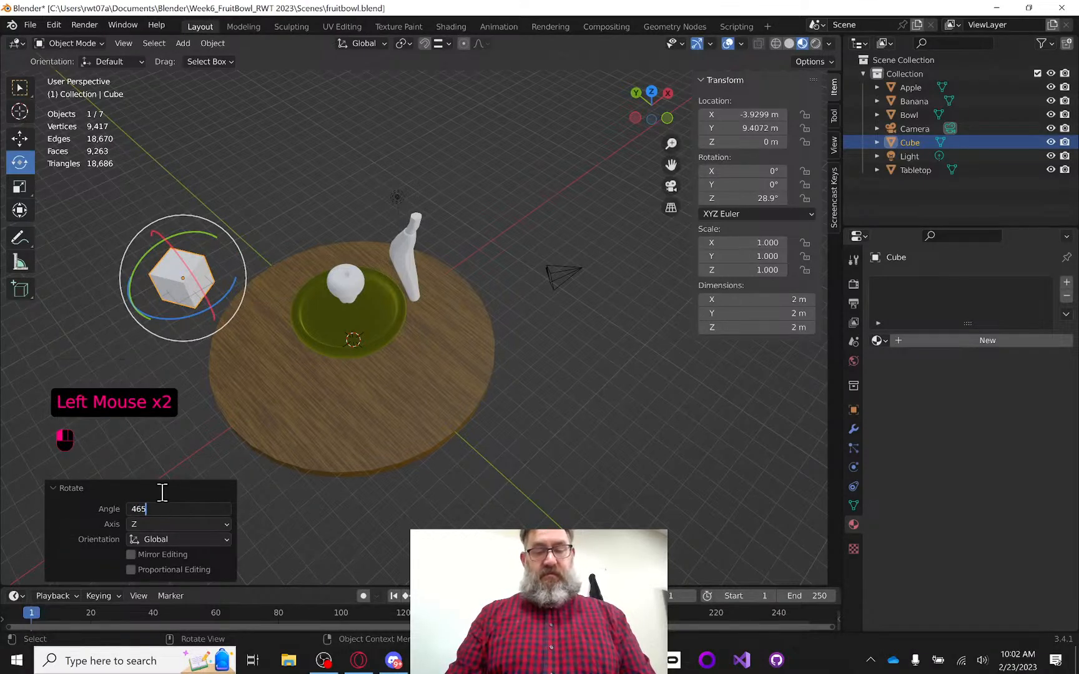
type("5")
key("Return")
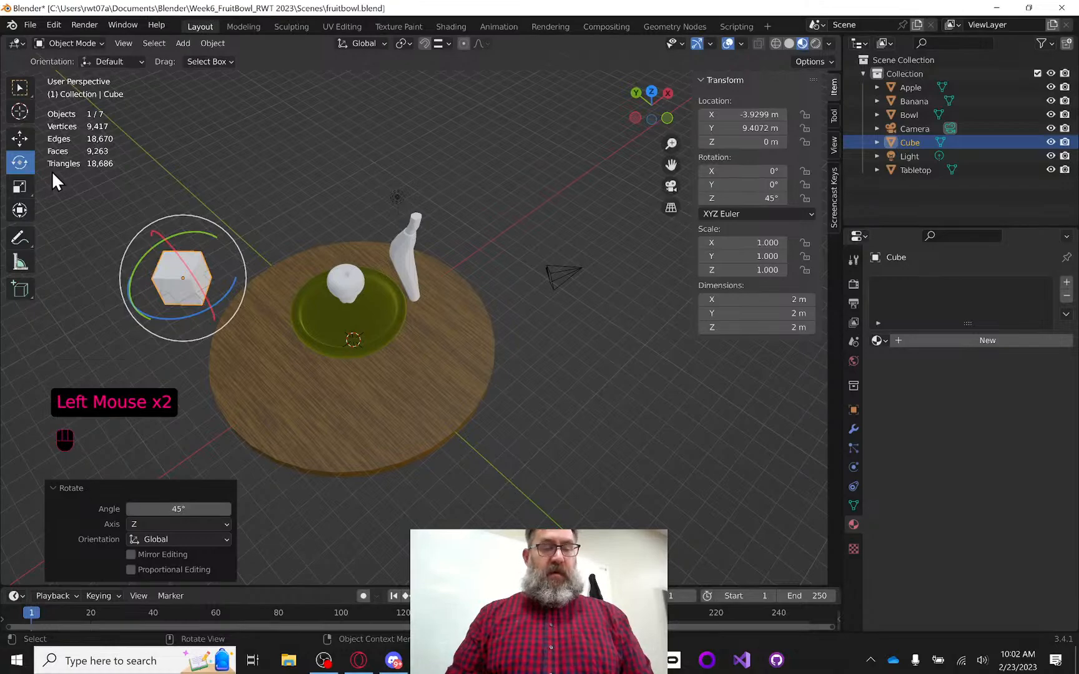
Scale the cube in Local orientation into a large backdrop wall, about 18.4 along X and 13.9 along Z
left_click(20, 187)
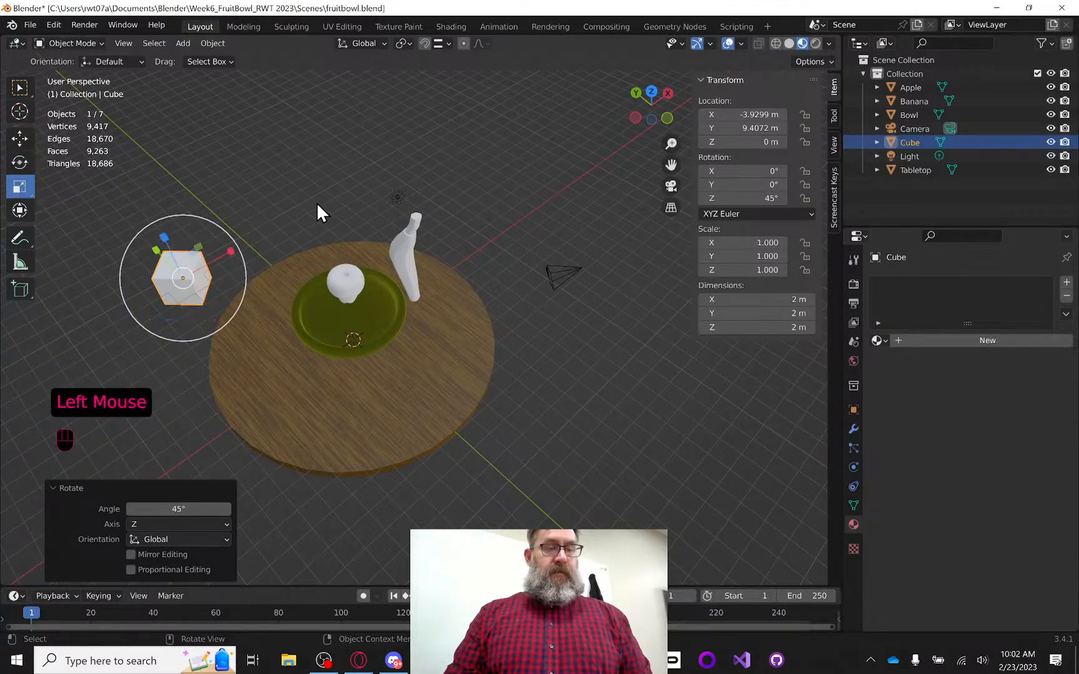
middle_click_drag(317, 204, 220, 214)
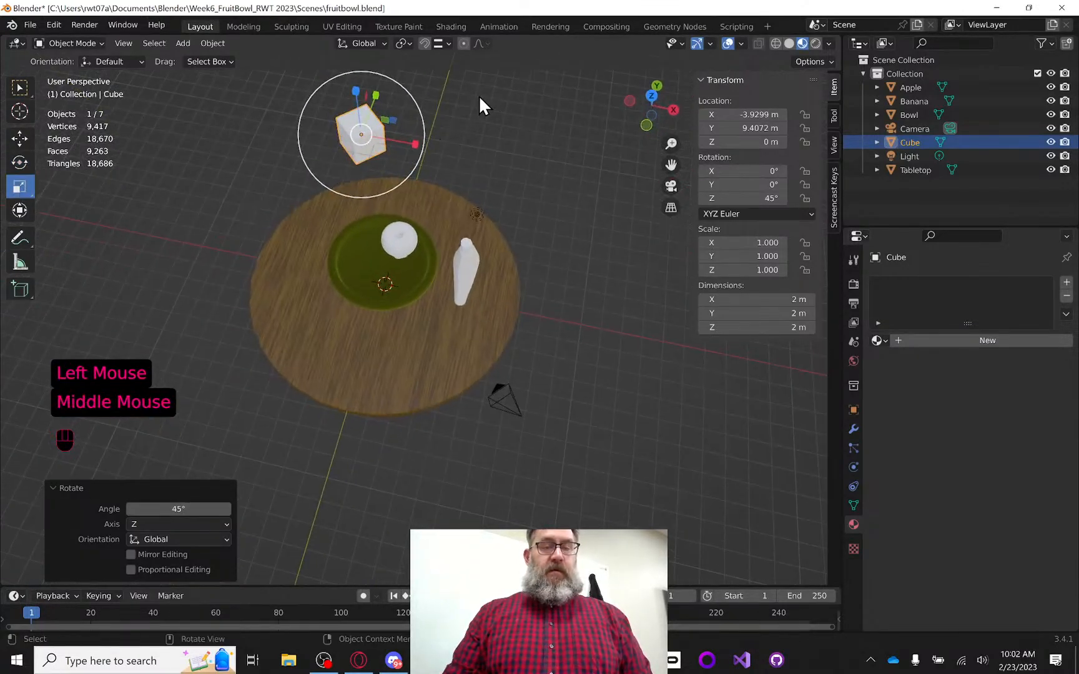
left_click(385, 42)
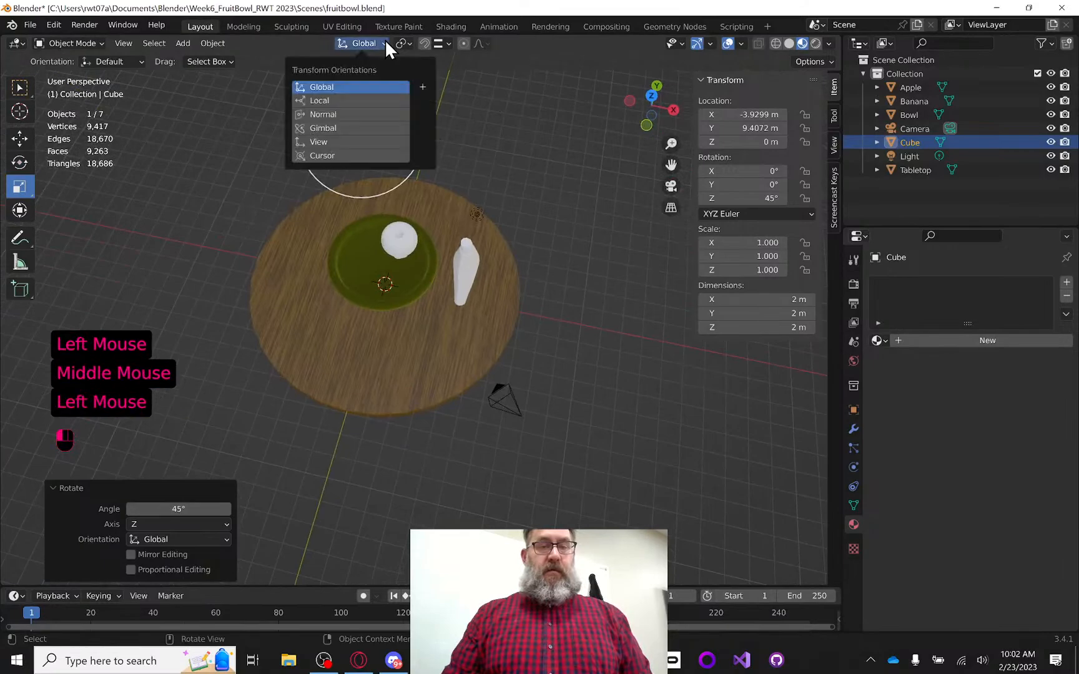
left_click(338, 99)
left_click(544, 97)
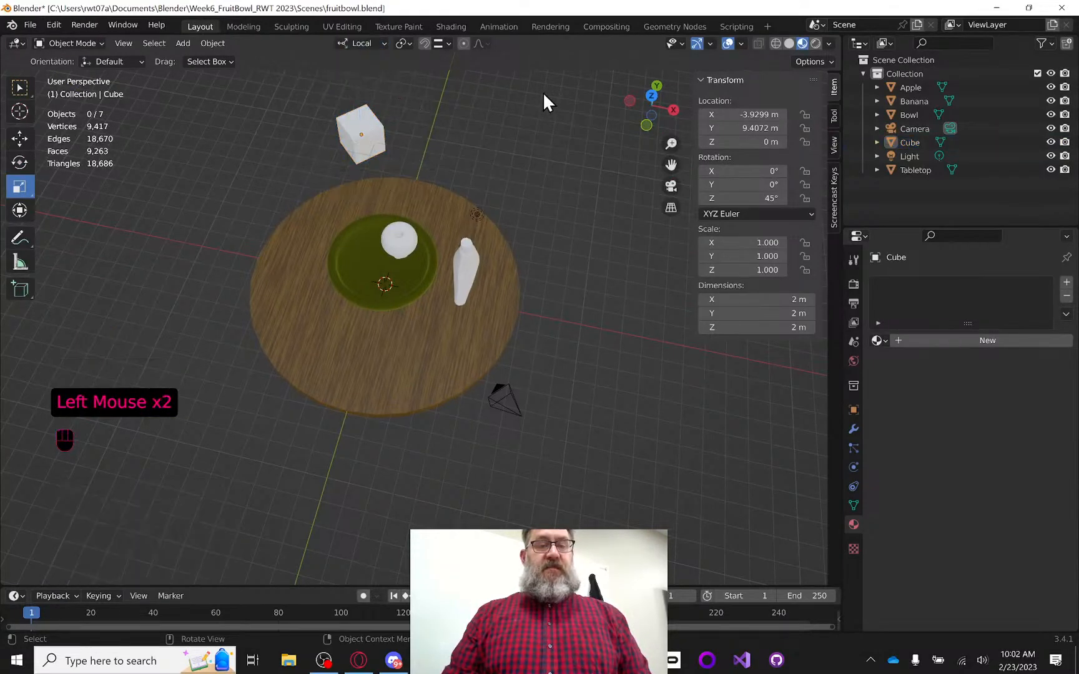
left_click(373, 128)
left_click_drag(409, 113, 271, 486)
left_click_drag(355, 91, 368, 550)
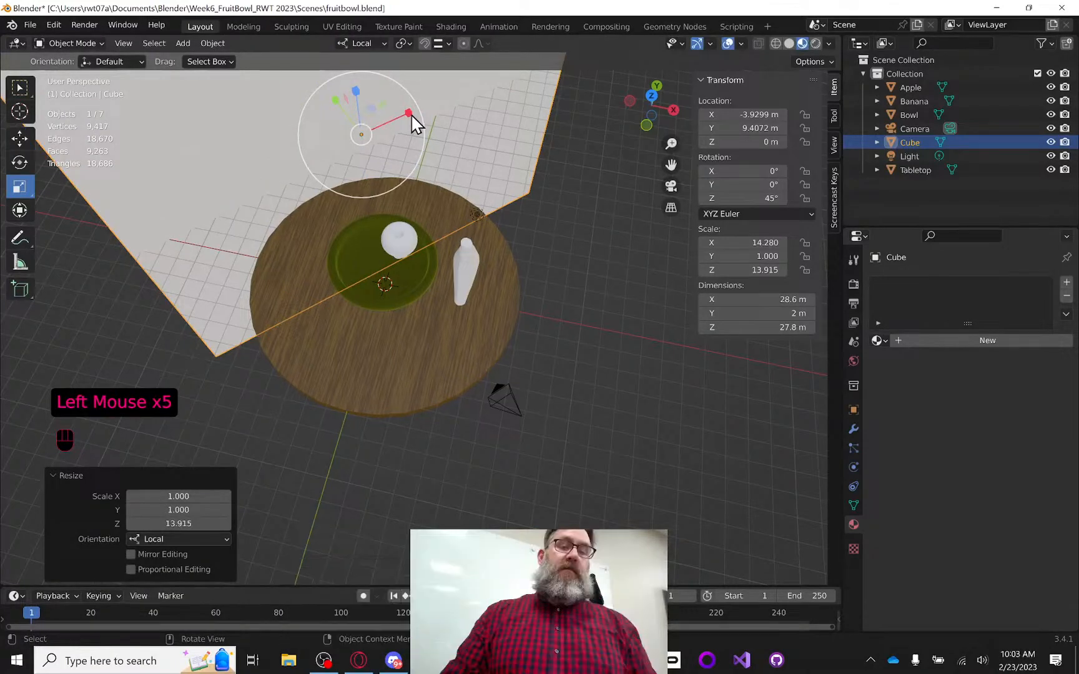
left_click_drag(410, 114, 435, 134)
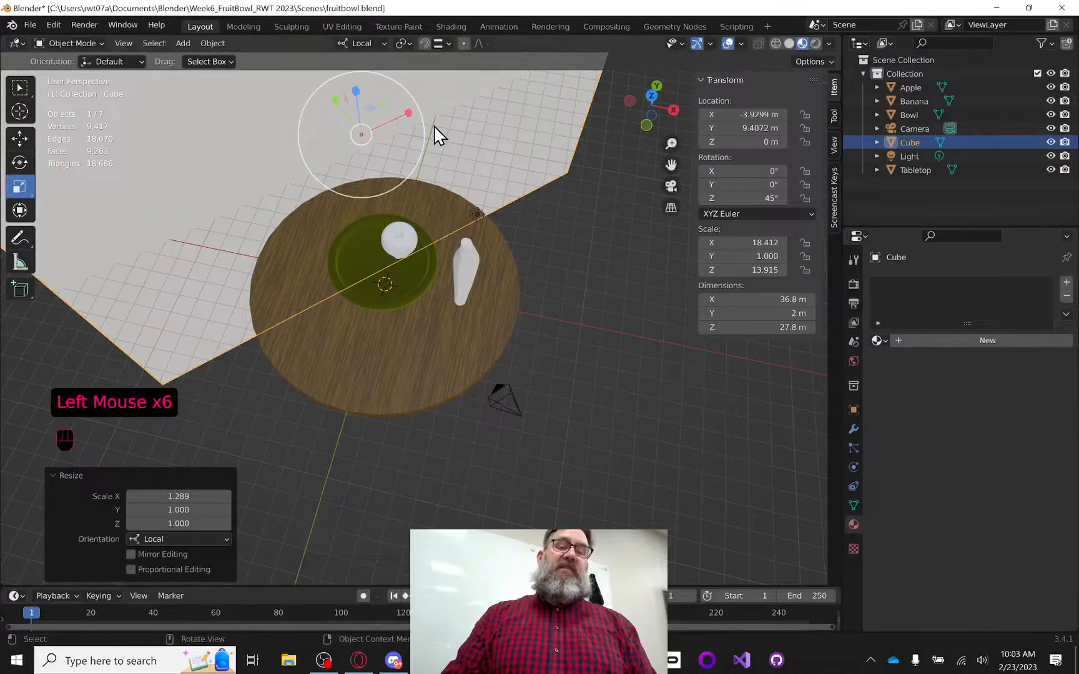
Check the backdrop wall through the camera and shift it about -4.22 m along its local X axis
middle_click_drag(435, 135, 636, 194)
left_click(670, 186)
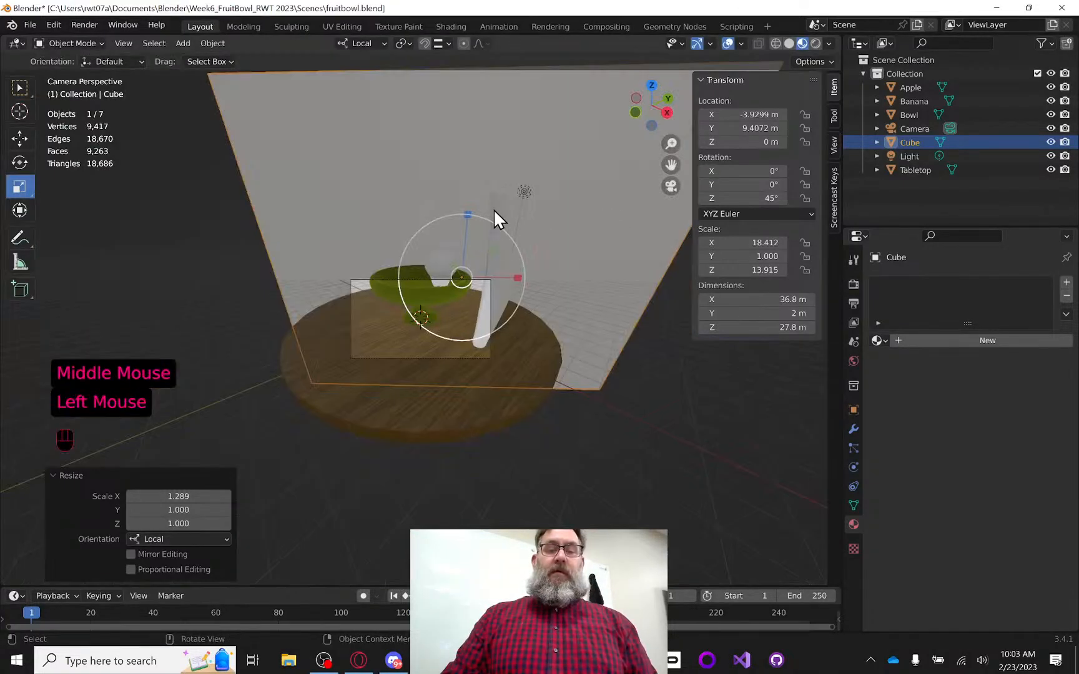
left_click(436, 218)
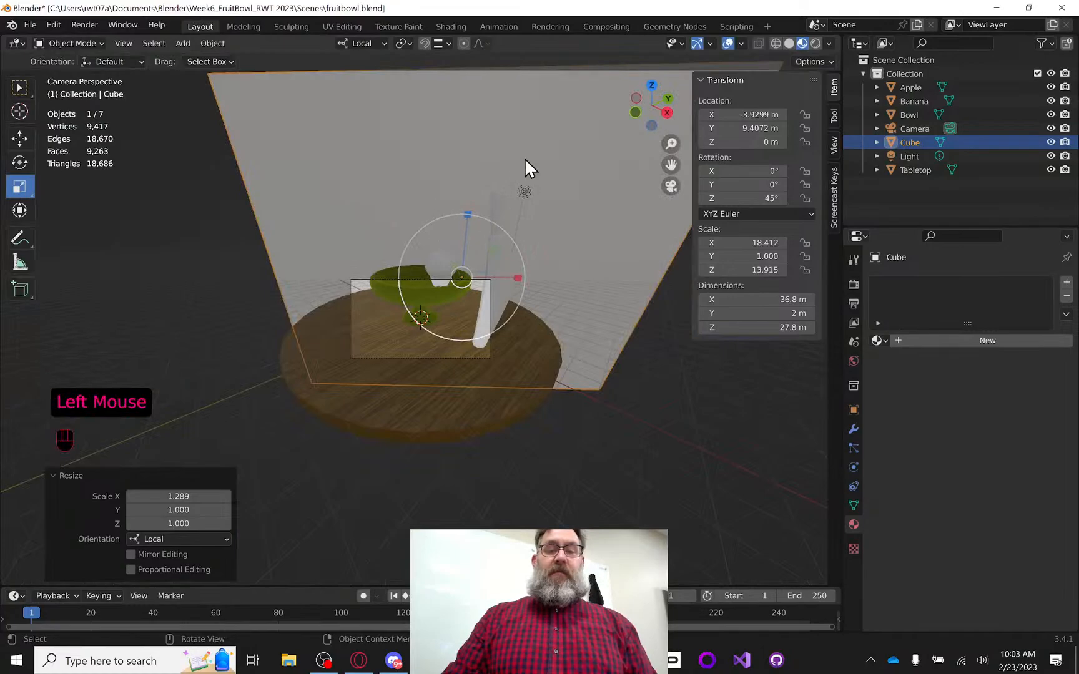
middle_click_drag(525, 157, 565, 211)
scroll(504, 212, "down", 3)
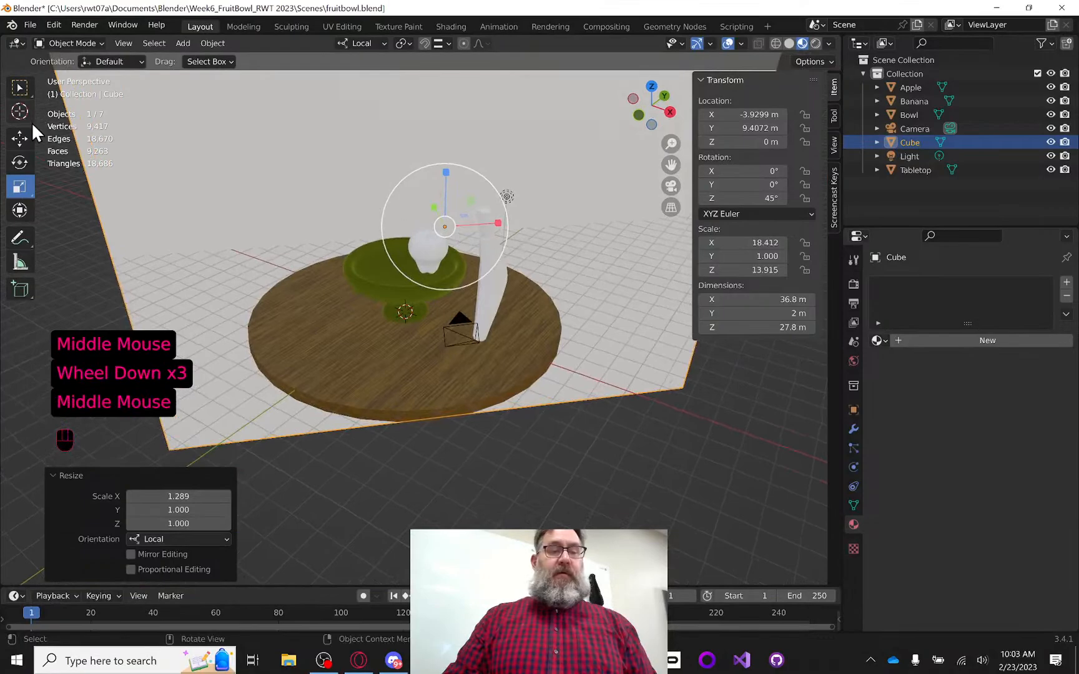
left_click(20, 139)
left_click_drag(499, 224, 419, 231)
middle_click_drag(541, 237, 651, 208)
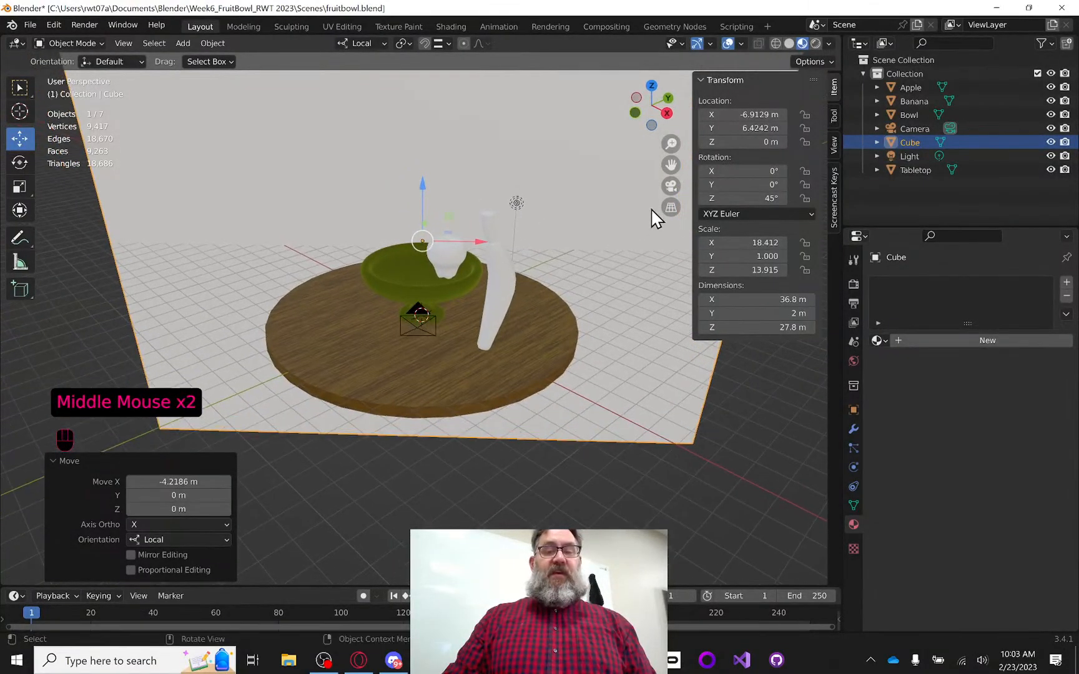
Check the framing through the camera, then move the camera back about 3.47 m along its local Z axis
left_click(671, 186)
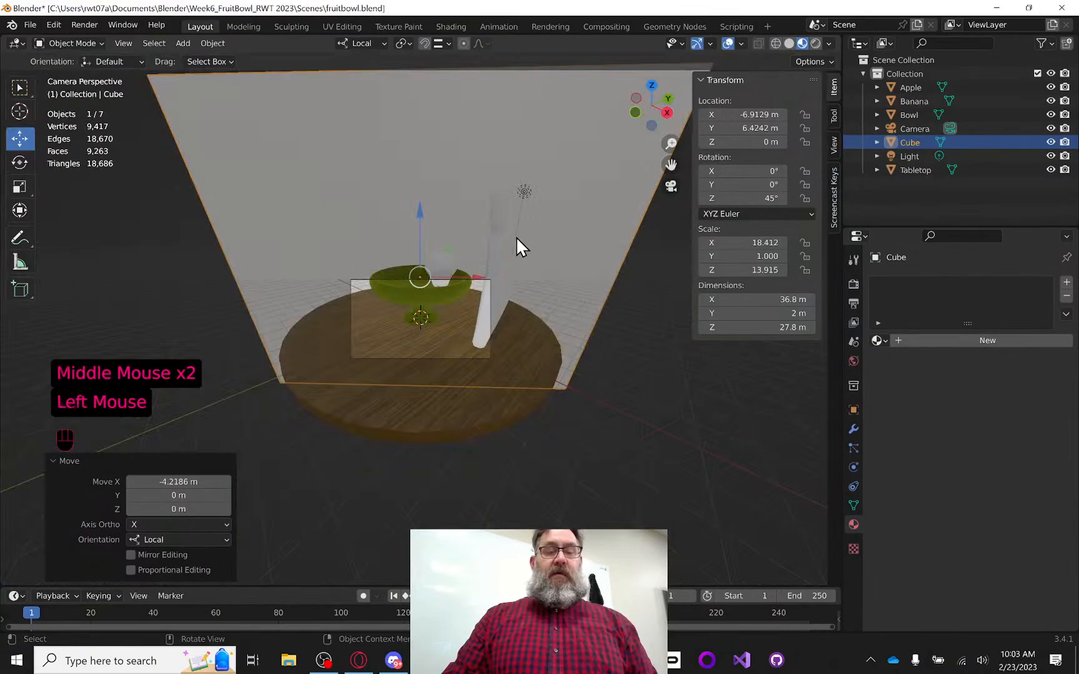
scroll(517, 238, "up", 4)
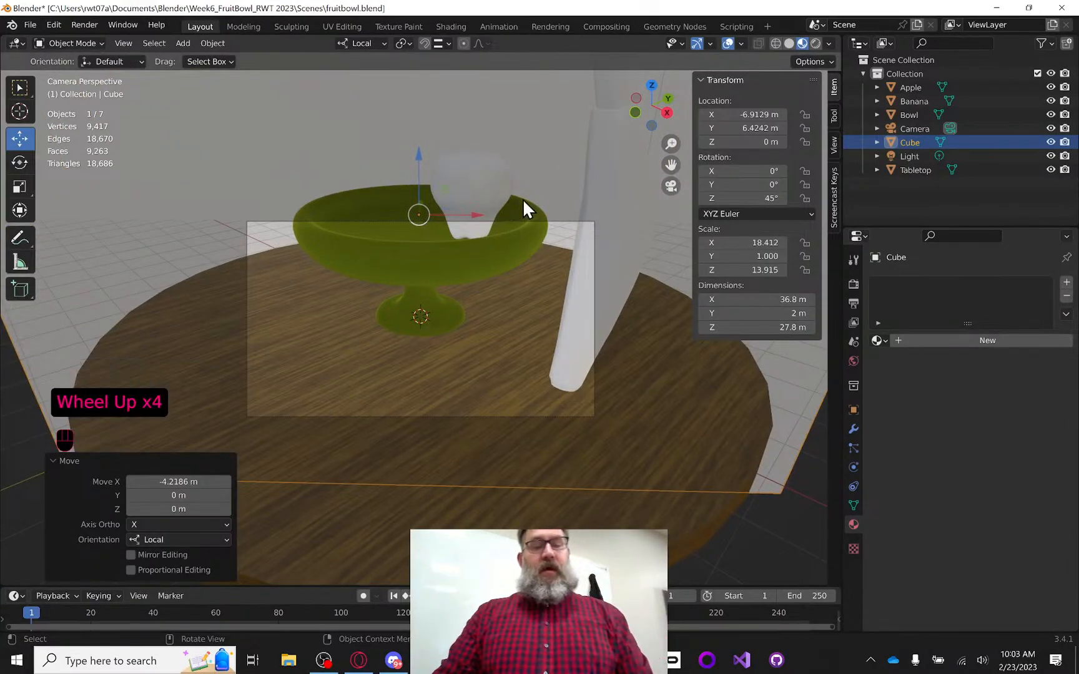
middle_click_drag(523, 200, 498, 328)
scroll(538, 205, "down", 1)
scroll(537, 205, "down", 4)
left_click(515, 305)
left_click(512, 322)
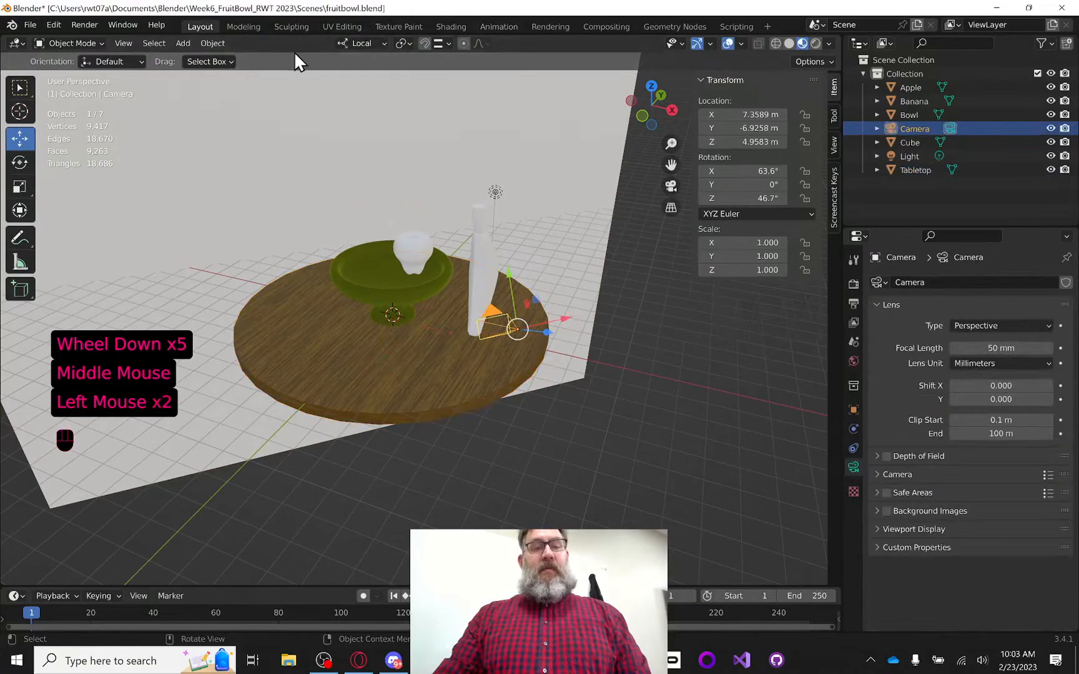
middle_click_drag(475, 217, 530, 230)
left_click_drag(655, 304, 797, 301)
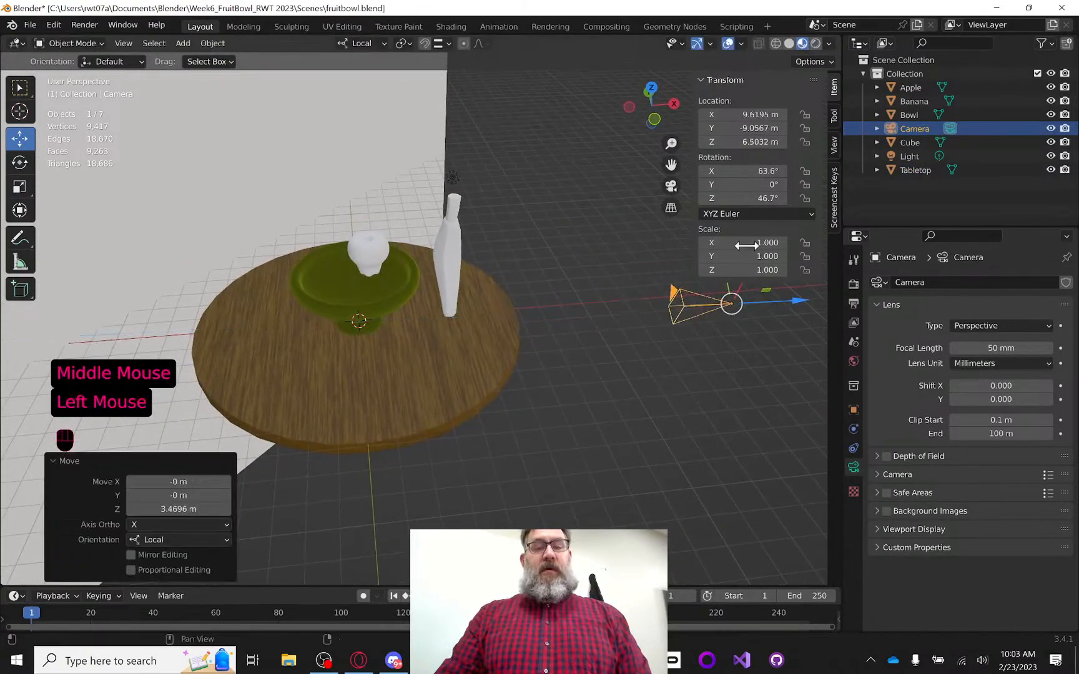
Frame the bowl, apple and banana in the viewport and align the active camera to this view
left_click(671, 186)
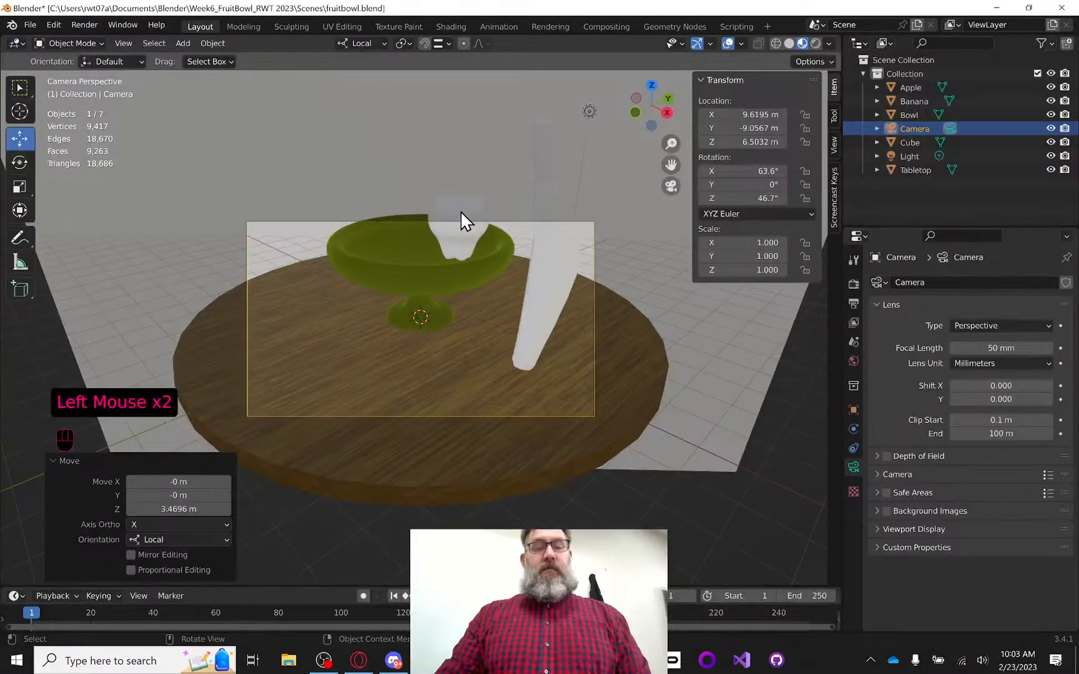
middle_click_drag(460, 211, 508, 289)
scroll(467, 211, "down", 2)
left_click(472, 234)
scroll(456, 233, "up", 2)
scroll(485, 230, "down", 1)
scroll(472, 226, "up", 1)
scroll(475, 312, "down", 1)
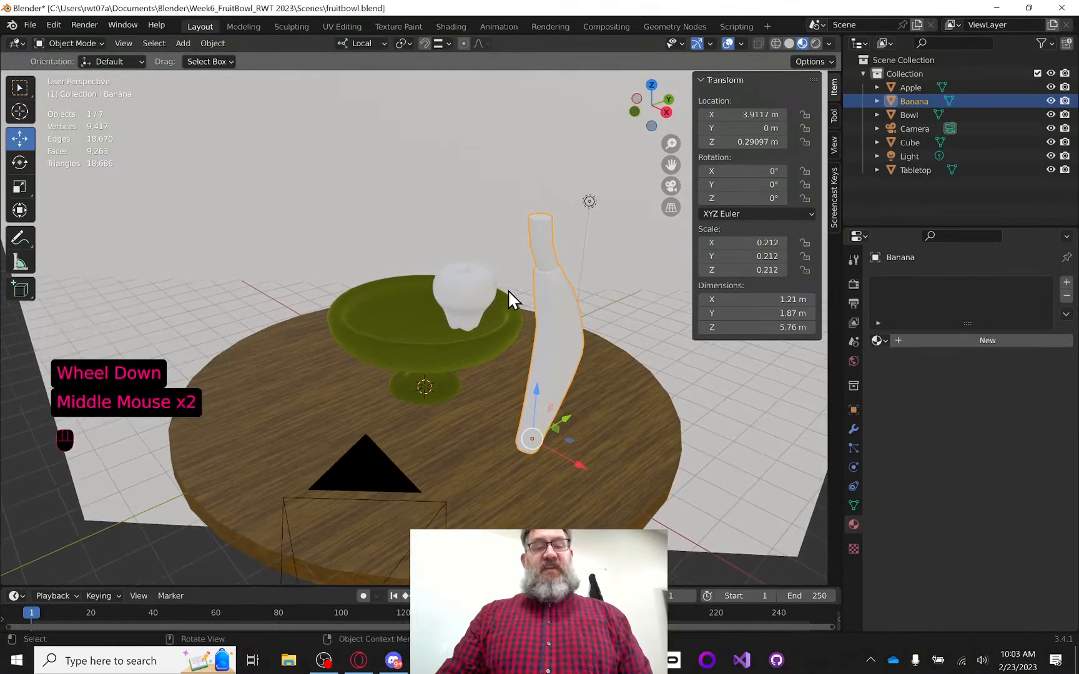
left_click(122, 43)
mouse_move(171, 242)
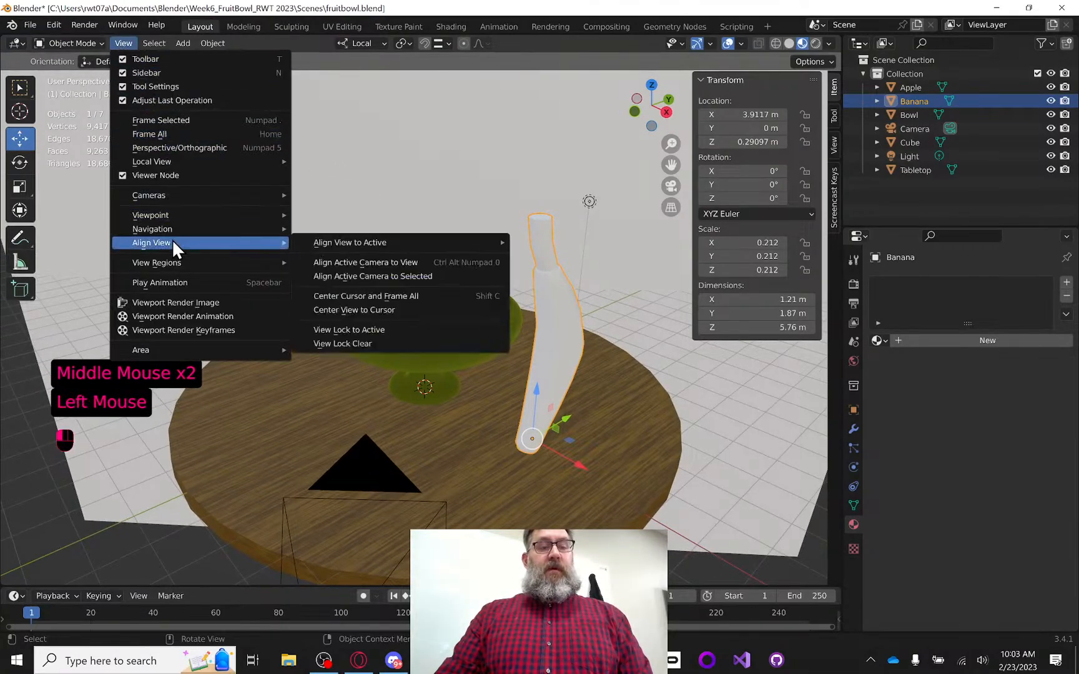
left_click(418, 262)
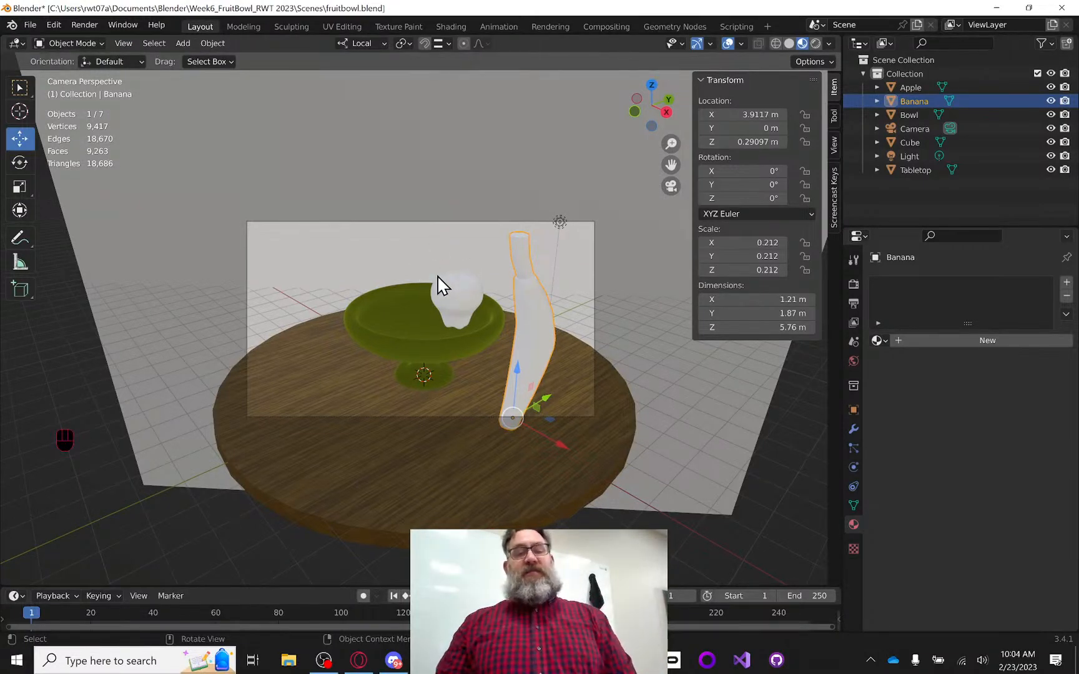
Move the camera about 2.52 m along its local Z axis and -0.71 m along local Y, and check its framing
middle_click_drag(433, 288, 582, 315)
scroll(503, 281, "down", 3)
left_click(583, 329)
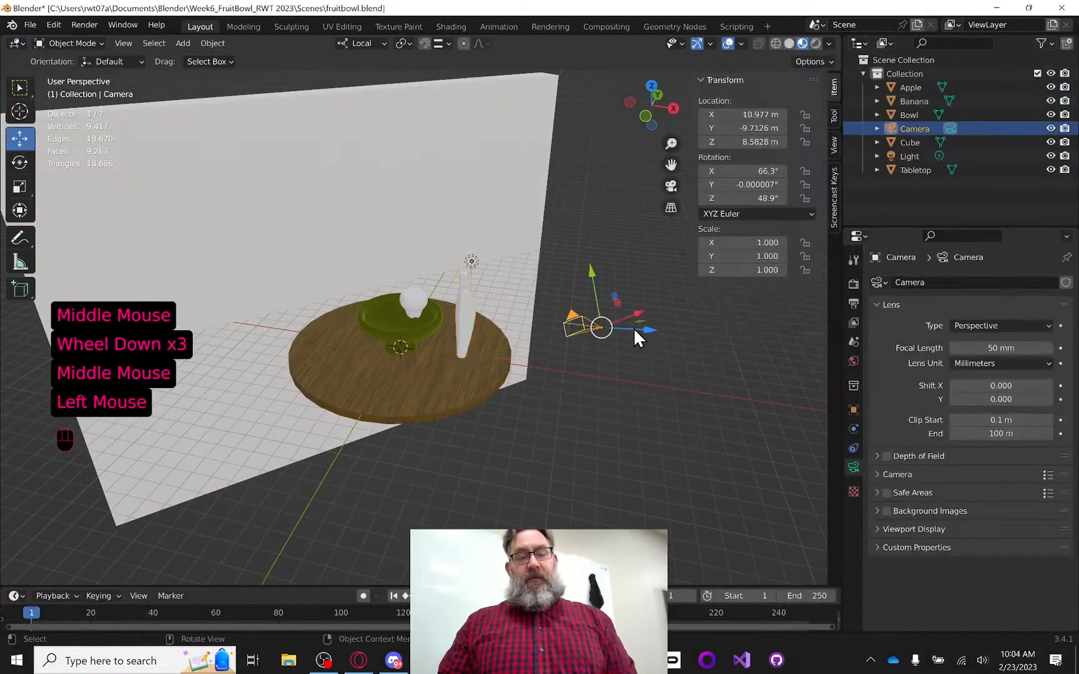
left_click_drag(649, 328, 700, 335)
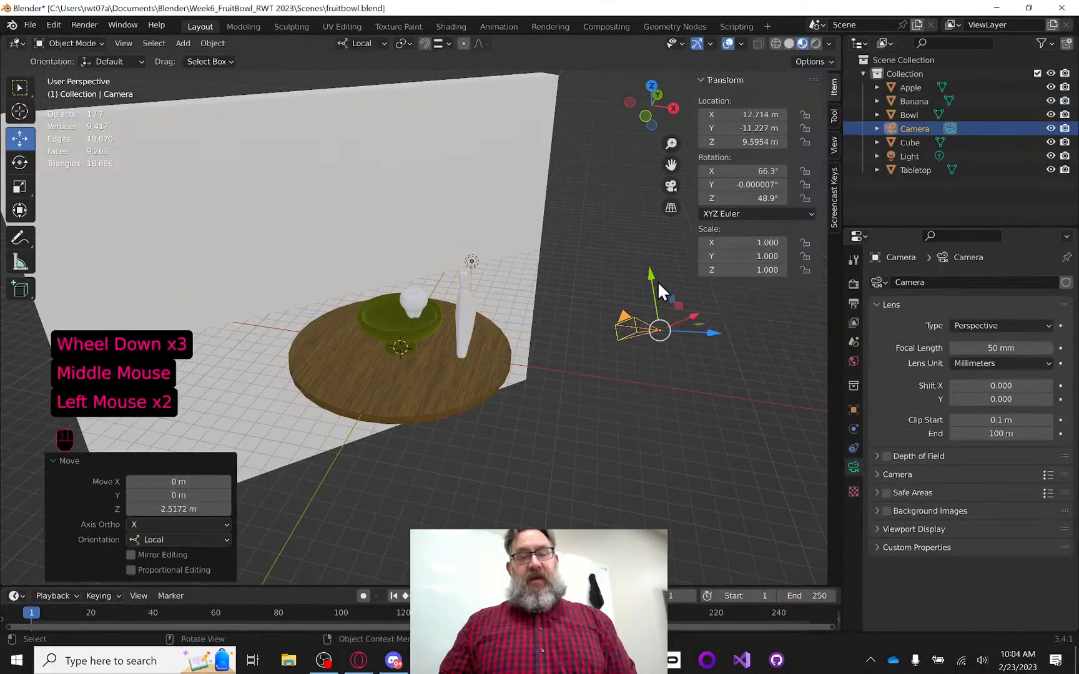
left_click_drag(652, 270, 652, 287)
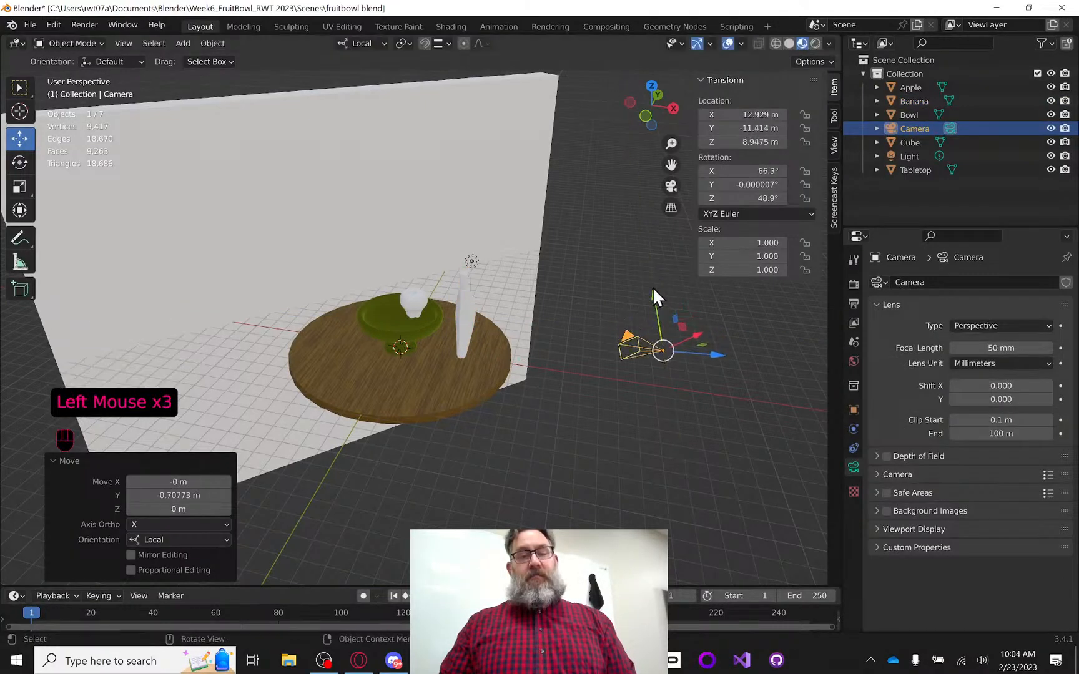
left_click(670, 189)
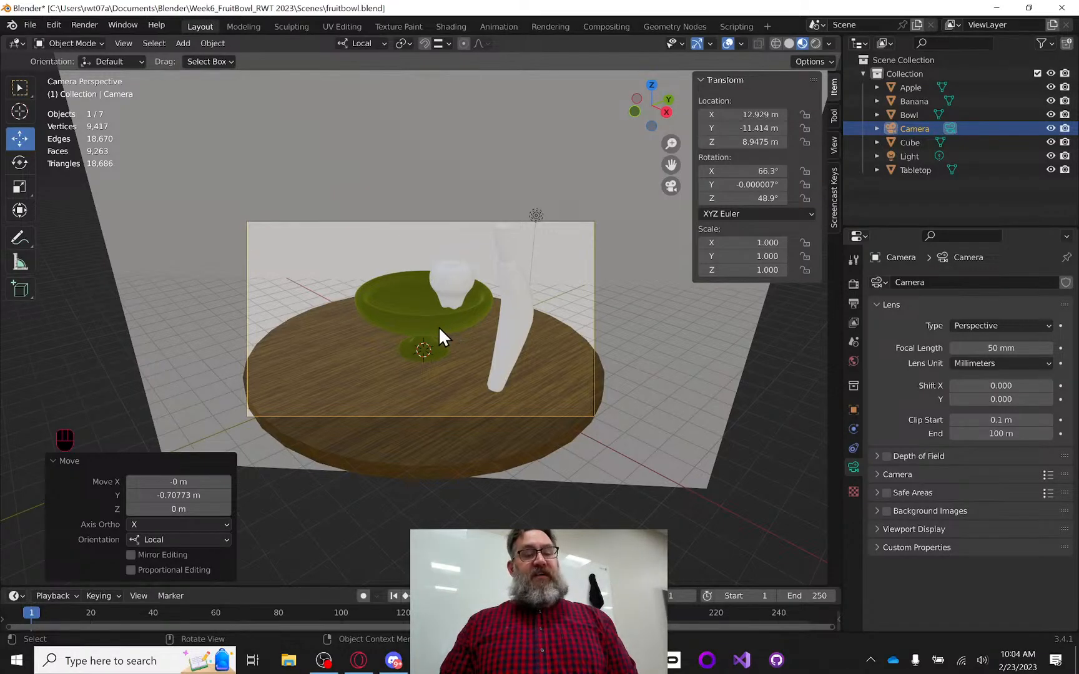
Show the scene with rendered viewport shading and set the render engine to Cycles
middle_click_drag(506, 261, 587, 258)
left_click(816, 43)
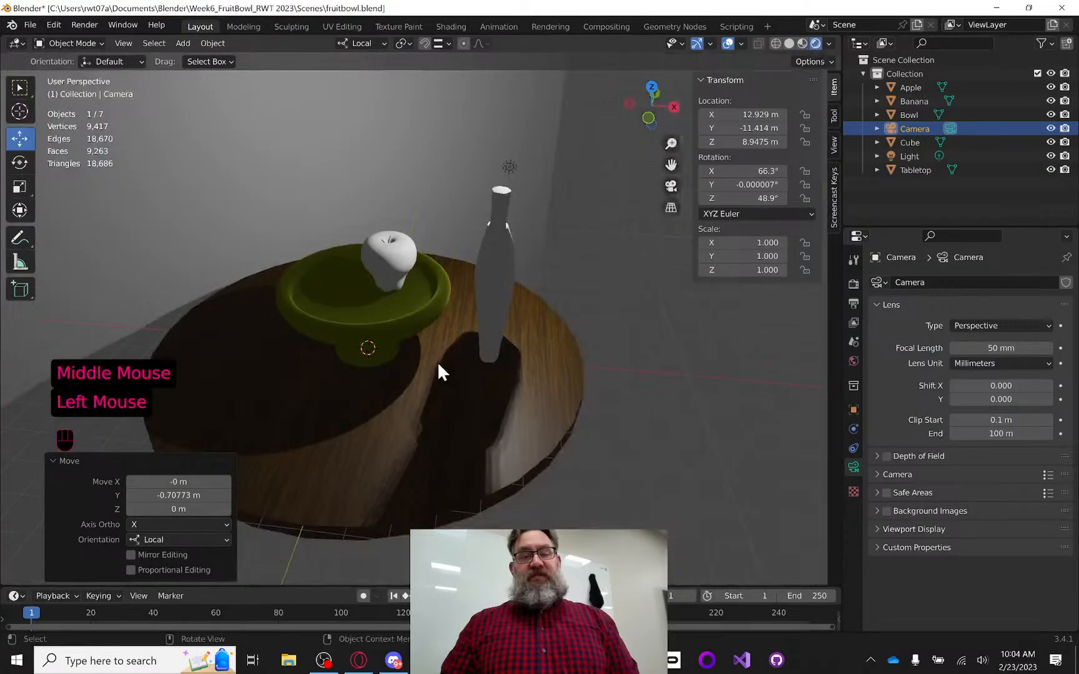
left_click(853, 284)
left_click(992, 281)
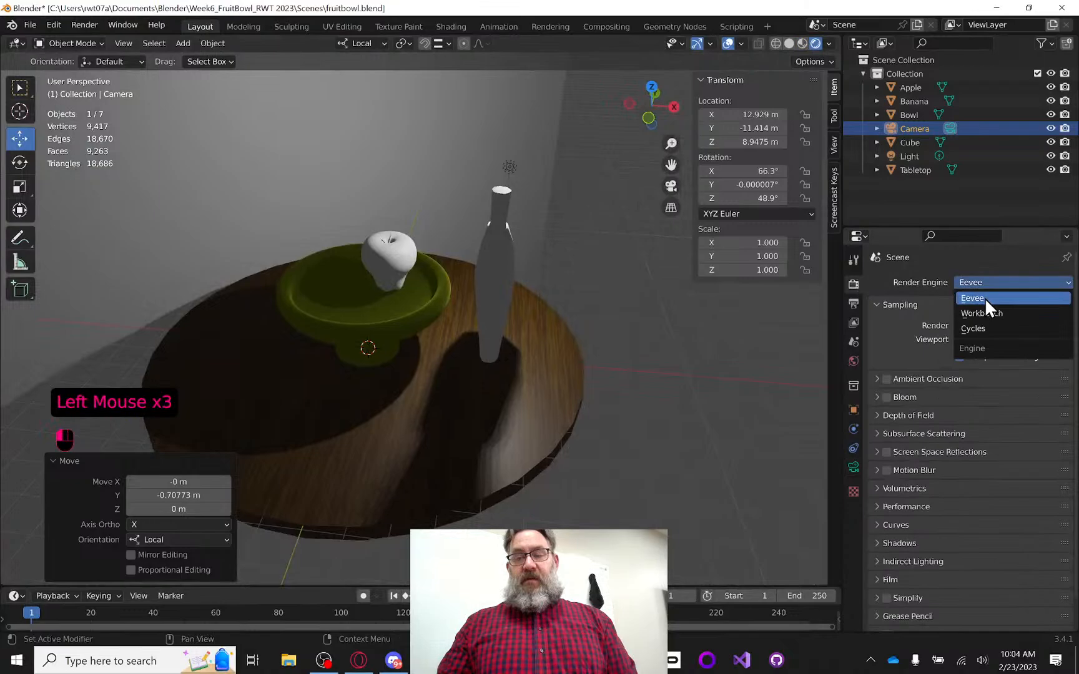
left_click(980, 332)
middle_click_drag(565, 271, 532, 255)
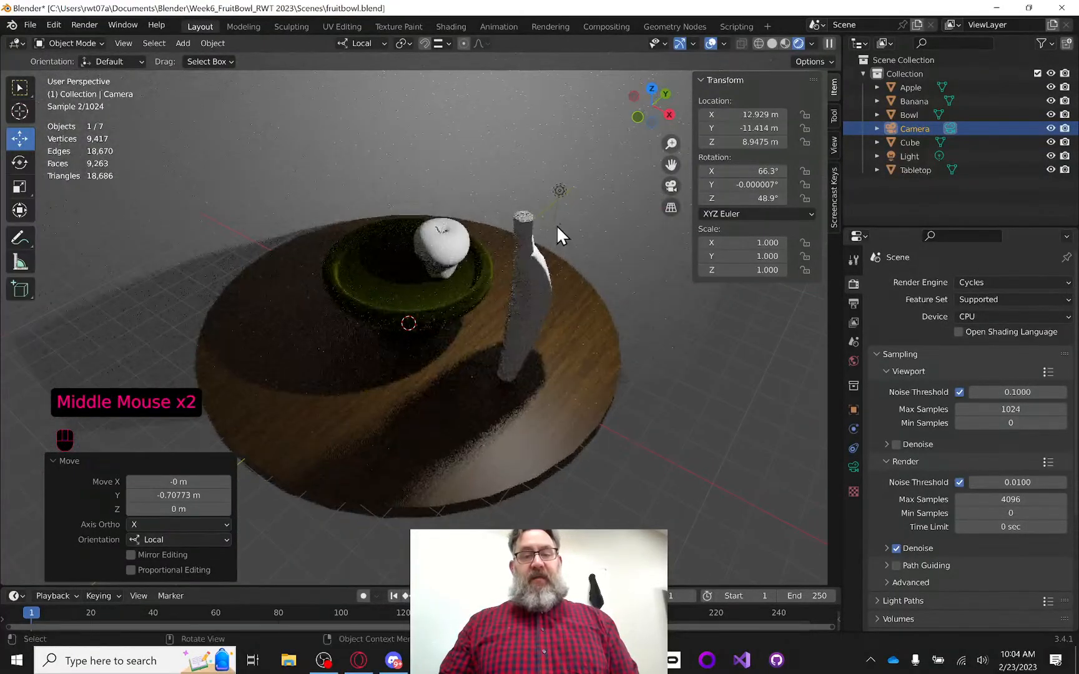
Move the existing light in Global orientation to about X 5.17 m, Y -4.06 m, Z 8.54 m
left_click(559, 190)
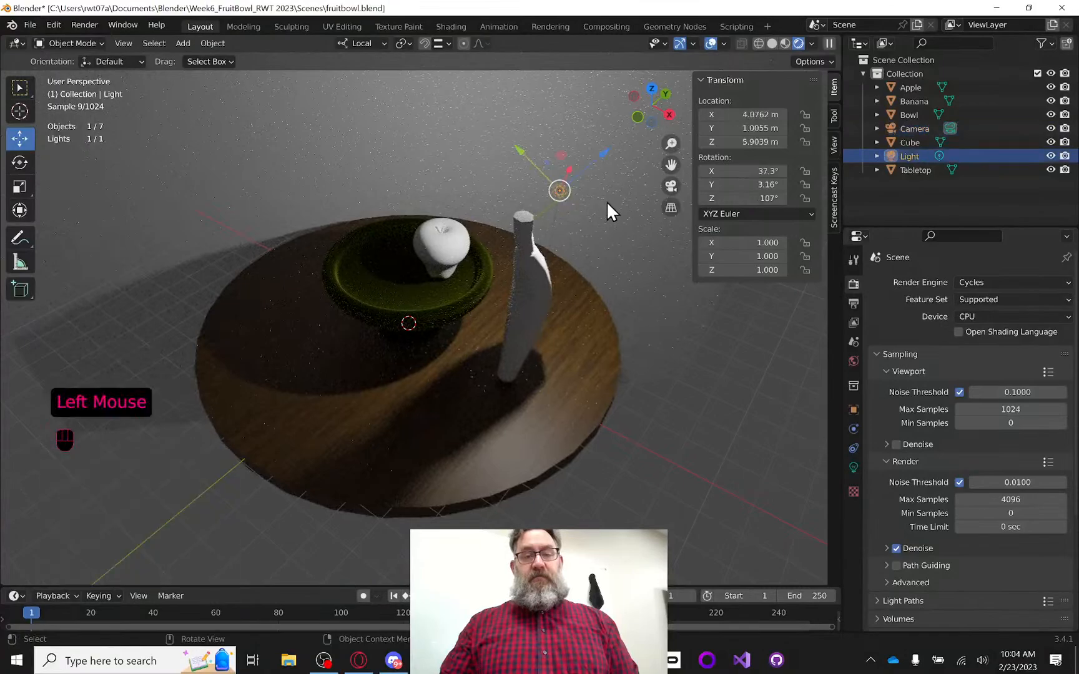
left_click(353, 42)
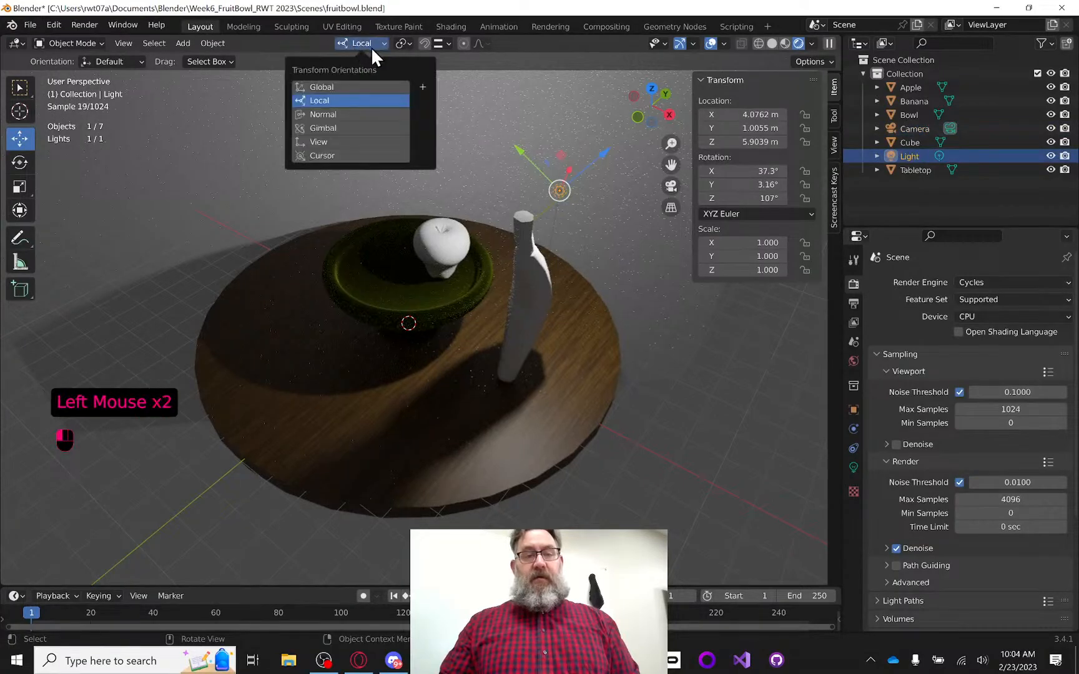
left_click(337, 85)
middle_click_drag(578, 192, 547, 193)
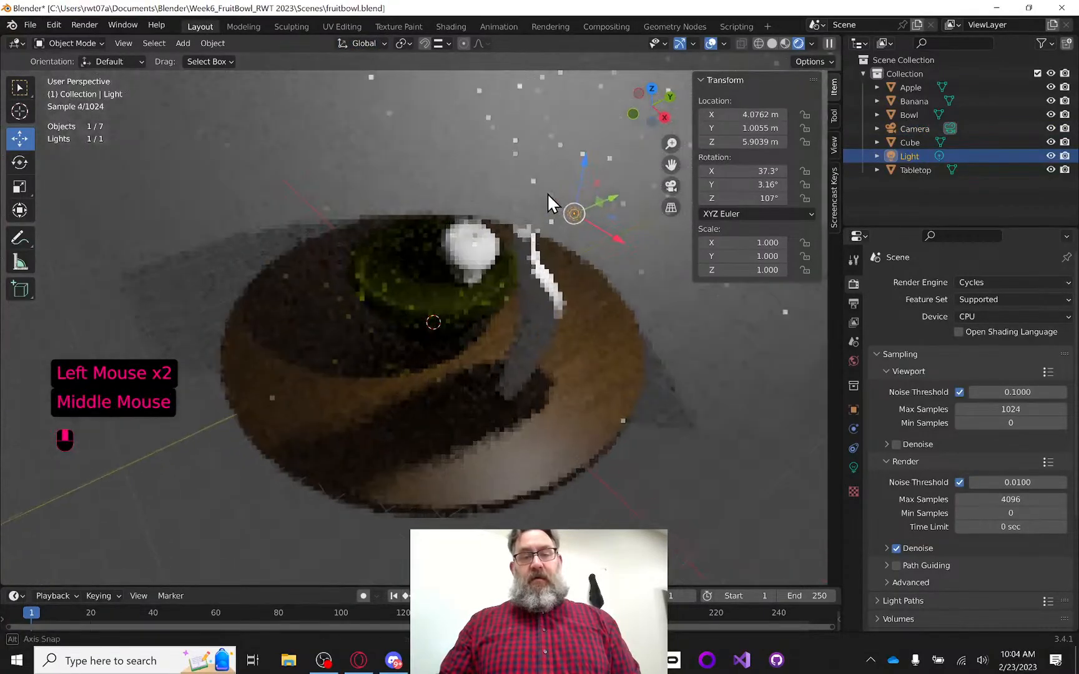
left_click_drag(613, 201, 430, 79)
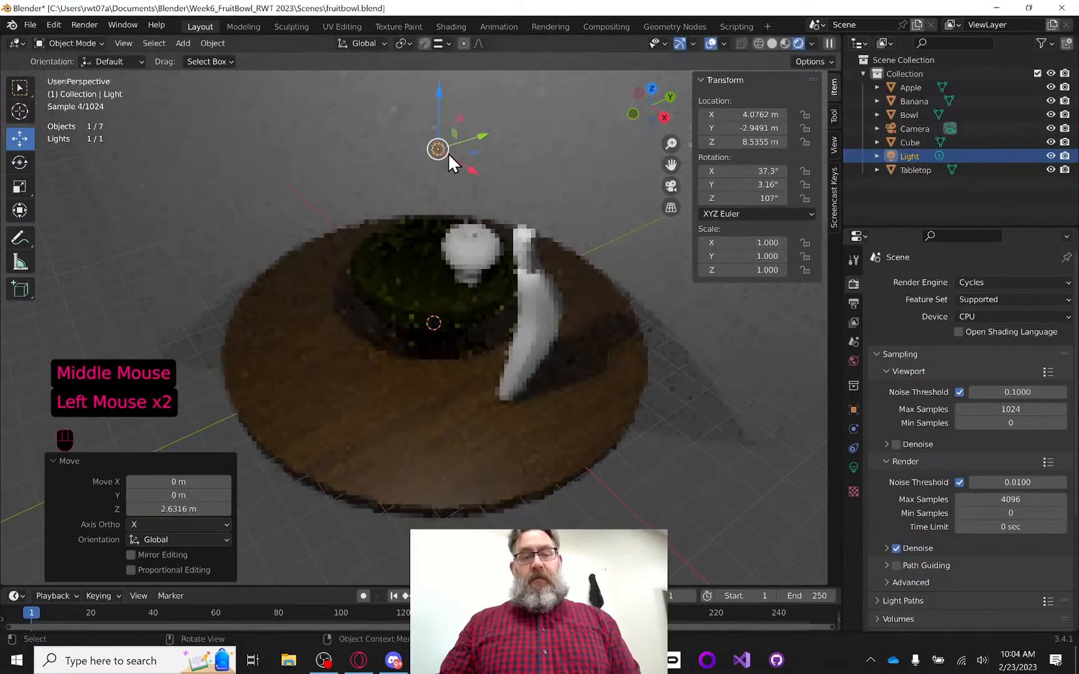
left_click_drag(470, 170, 504, 199)
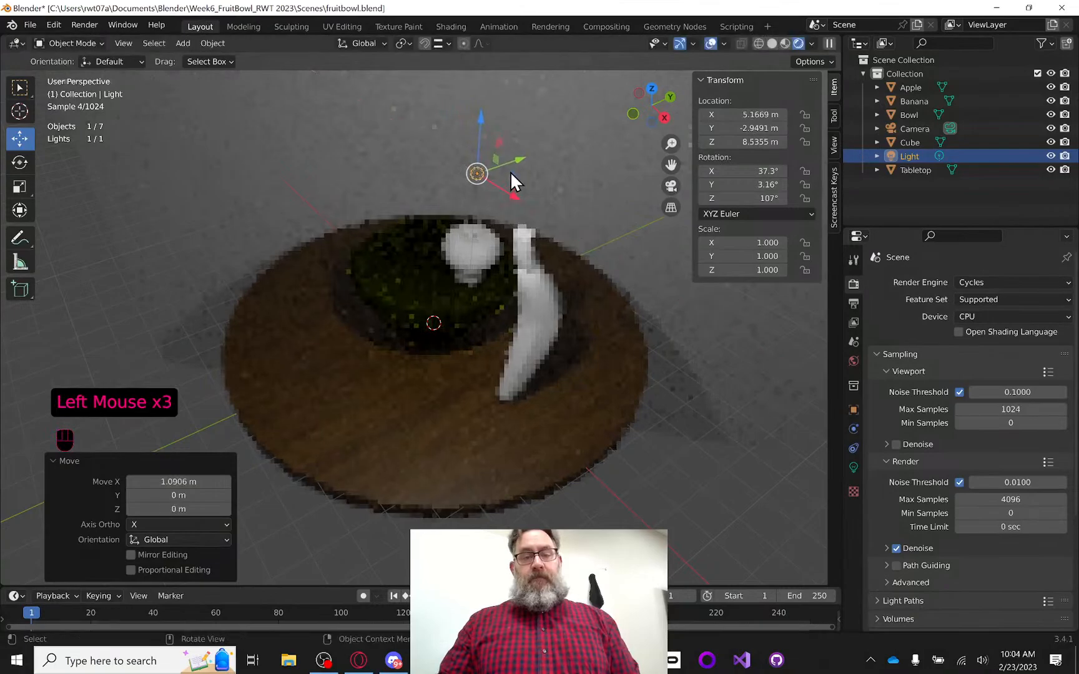
left_click_drag(514, 158, 459, 199)
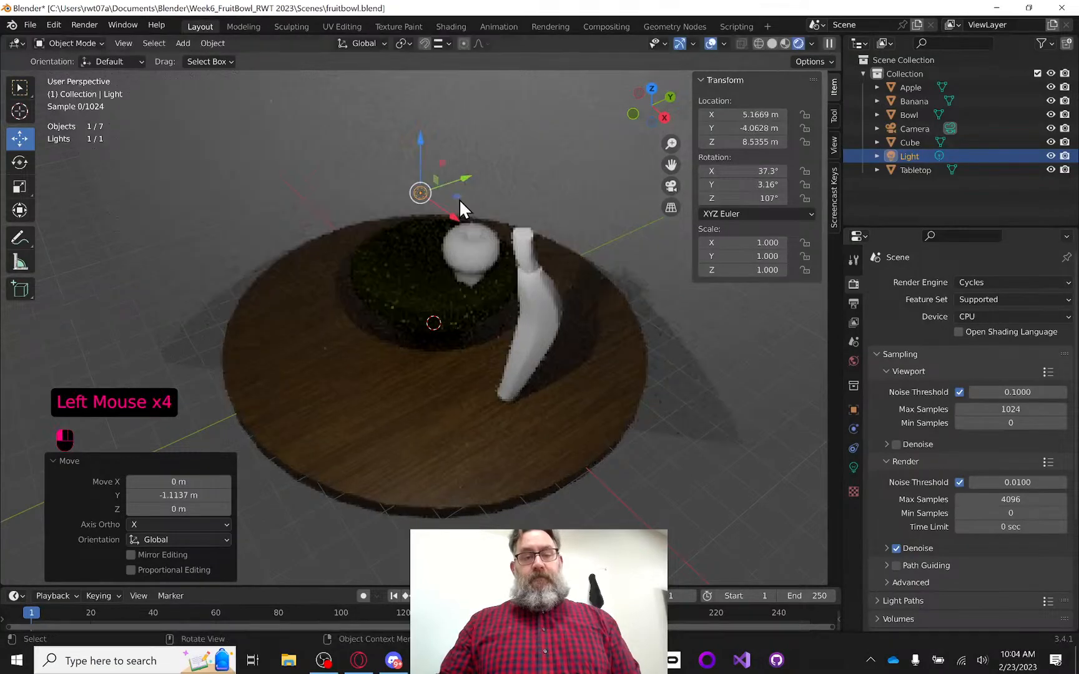
middle_click(458, 199)
In the camera view, reposition the existing light to about X 6.58 m and Z 7.78 m
left_click(669, 186)
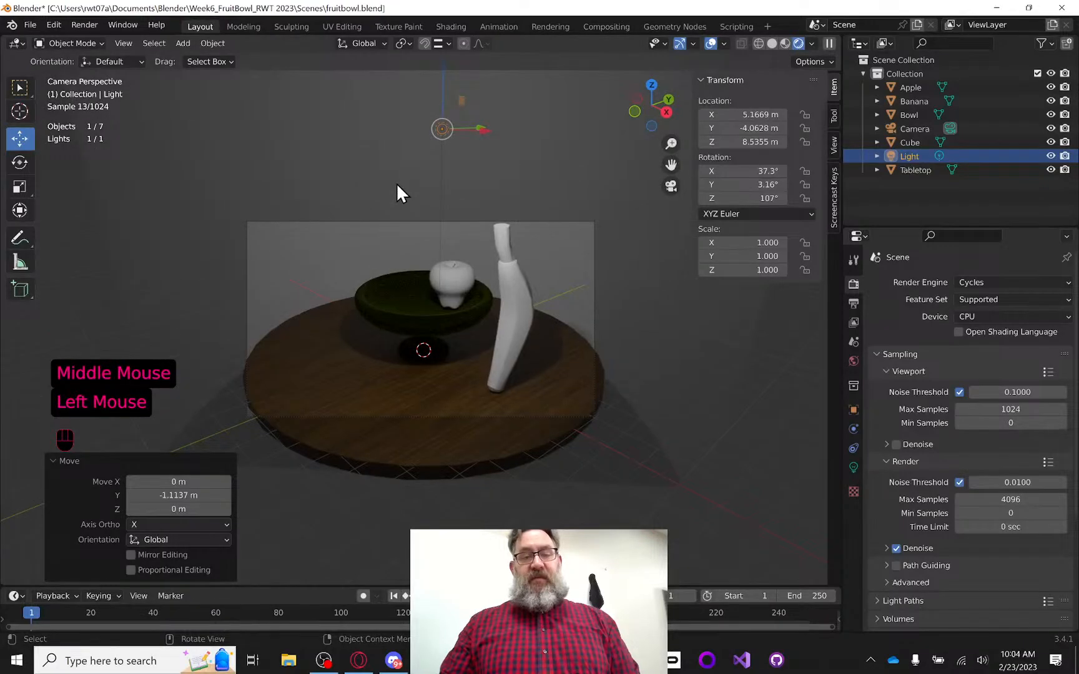
left_click_drag(442, 75, 528, 168)
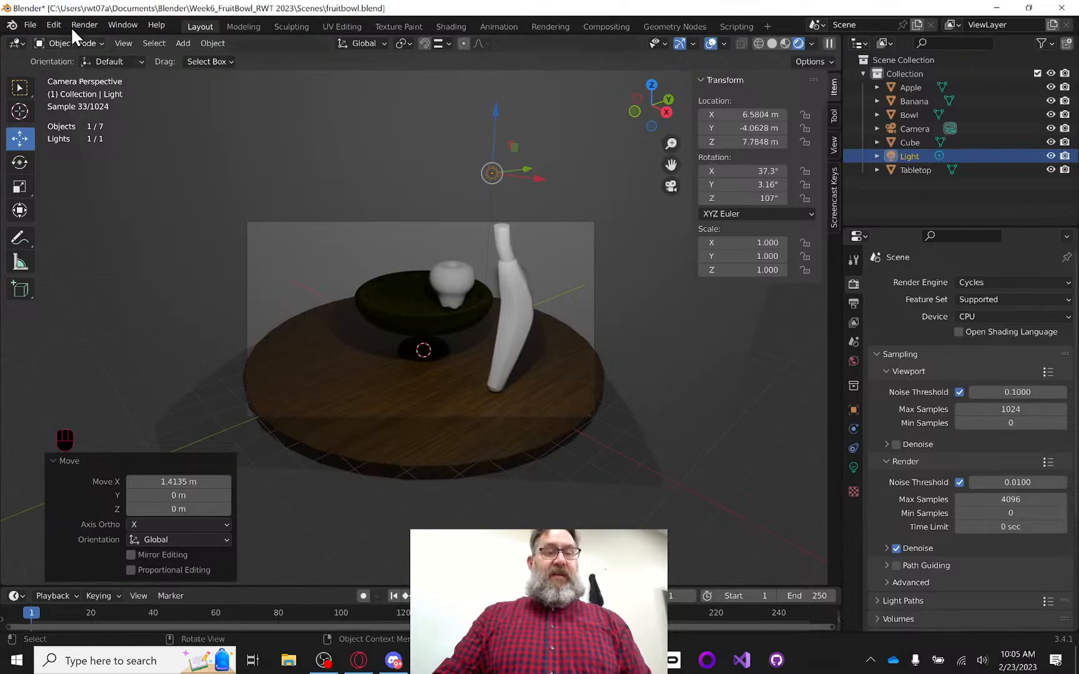
left_click(49, 24)
left_click(269, 87)
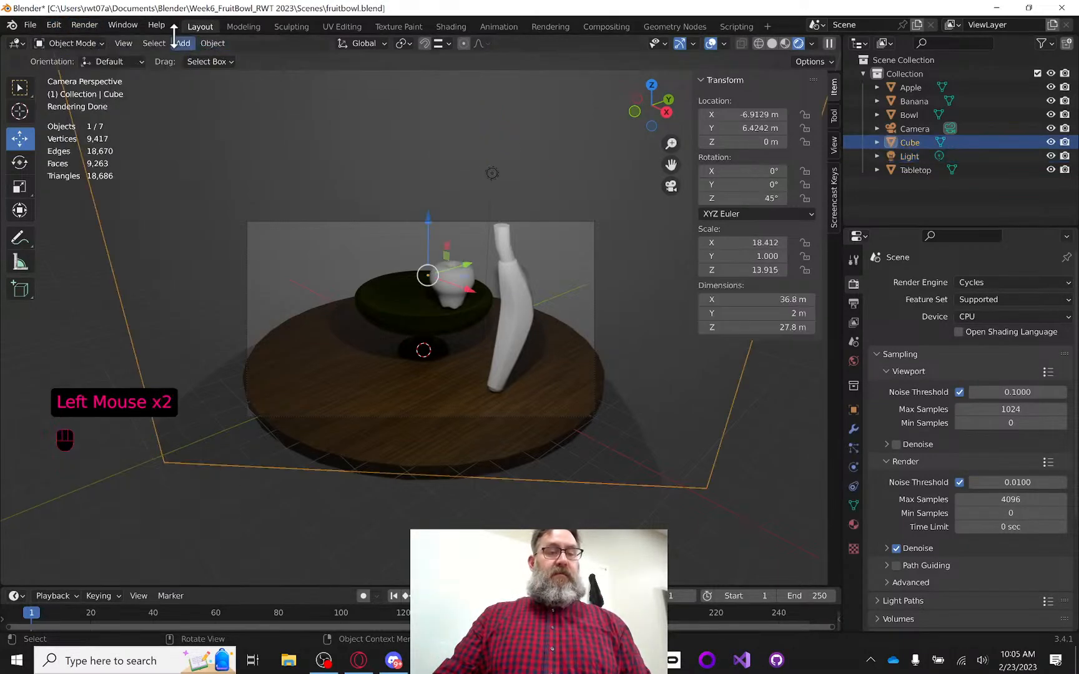
Add a point light and move it beside the bowl to about X -1.55 m, Y -3.53 m, Z 3.55 m
left_click(183, 43)
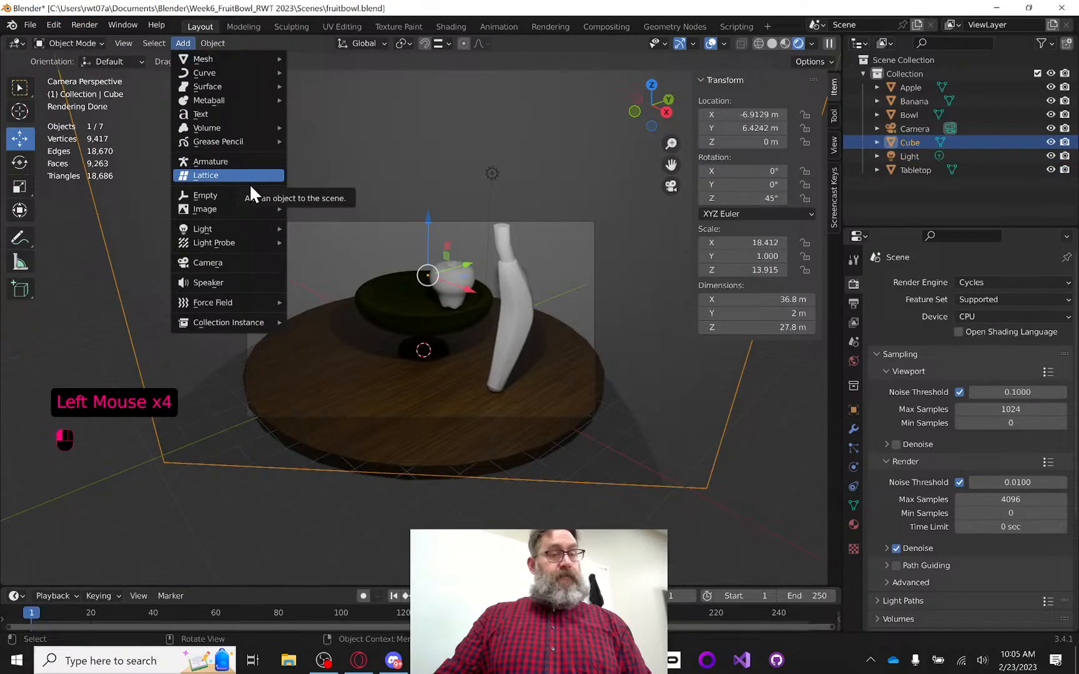
mouse_move(237, 228)
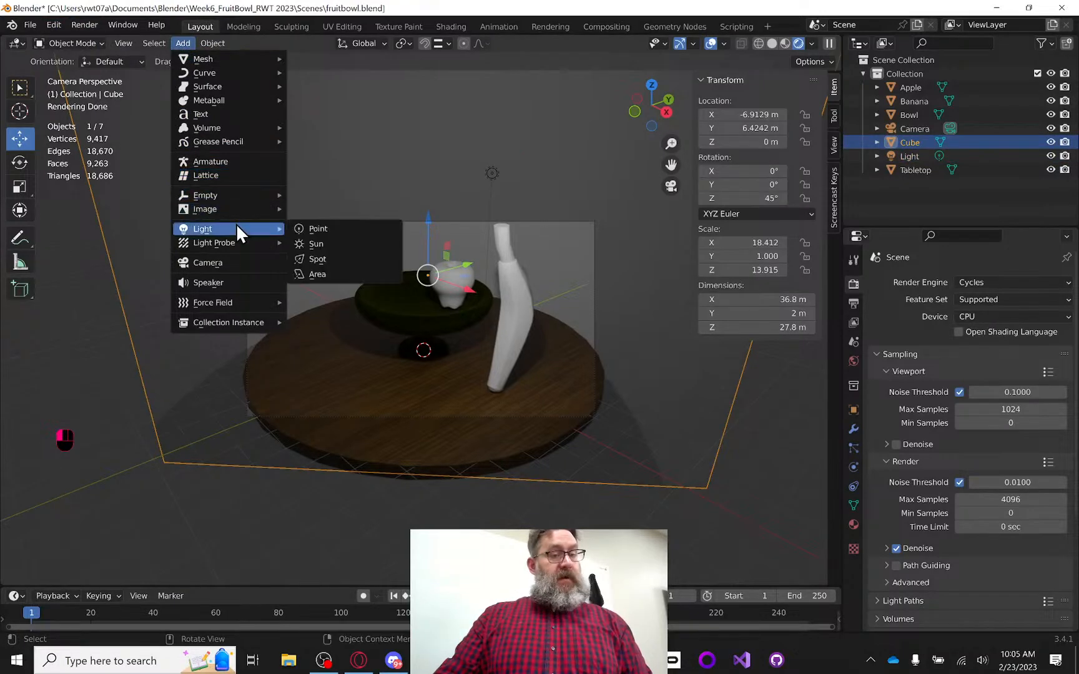
left_click(320, 228)
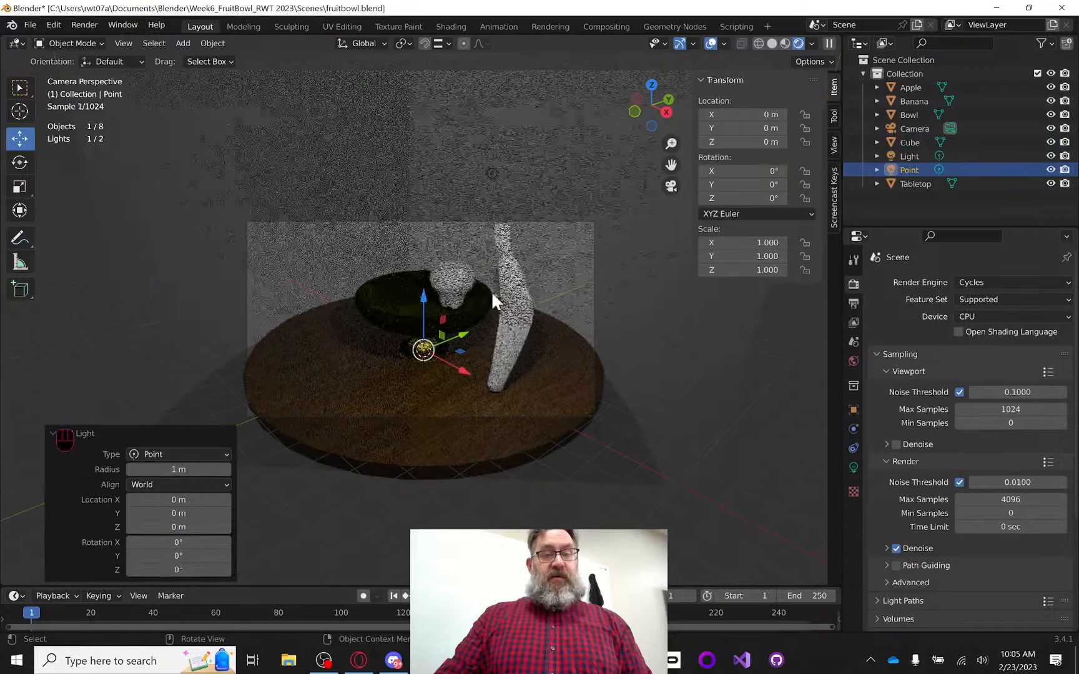
left_click_drag(463, 352, 322, 212)
left_click_drag(364, 273, 352, 274)
Duplicate the point light and place the copy beside the banana at about X 4.53 m, Y 2.73 m, Z 2.48 m
scroll(463, 272, "up", 2)
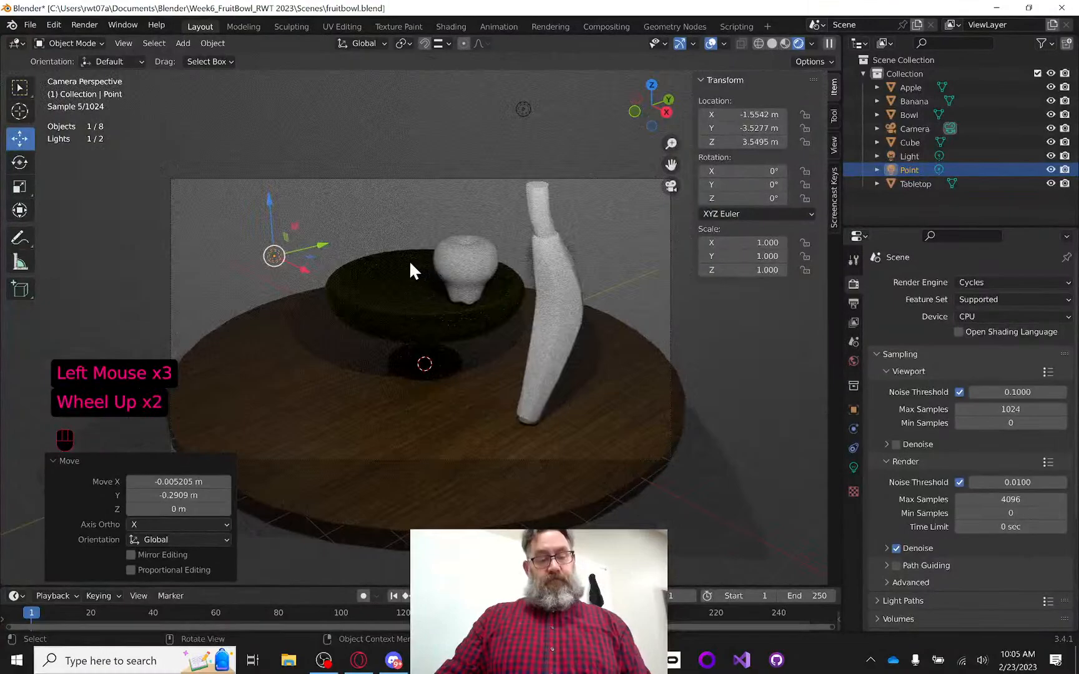
key("shift+d")
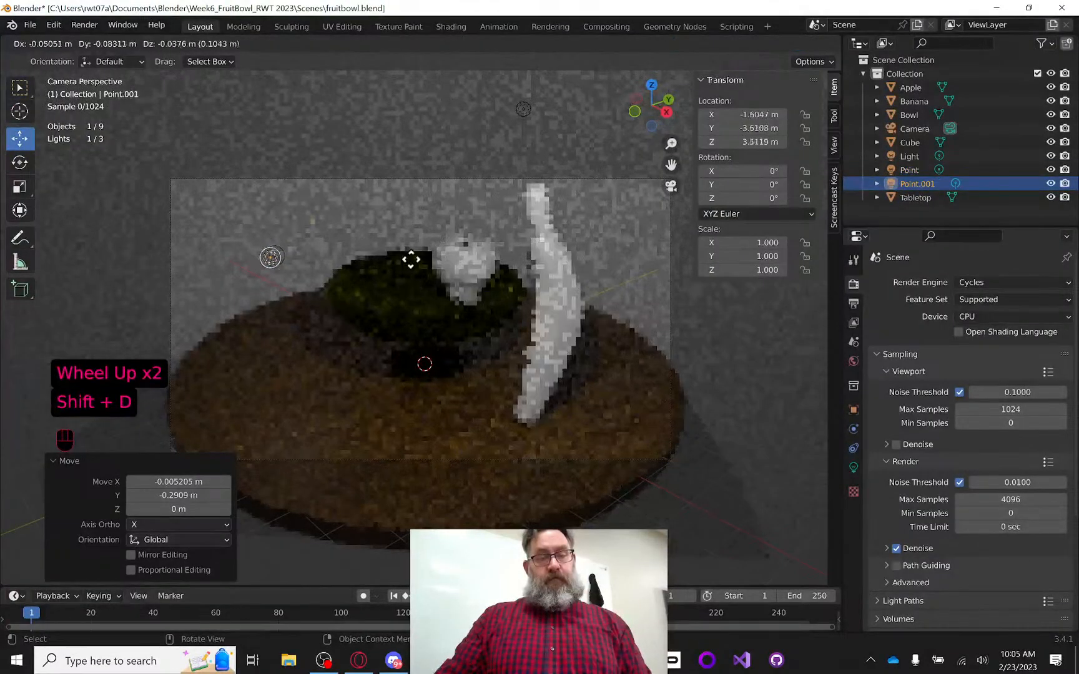
left_click(756, 301)
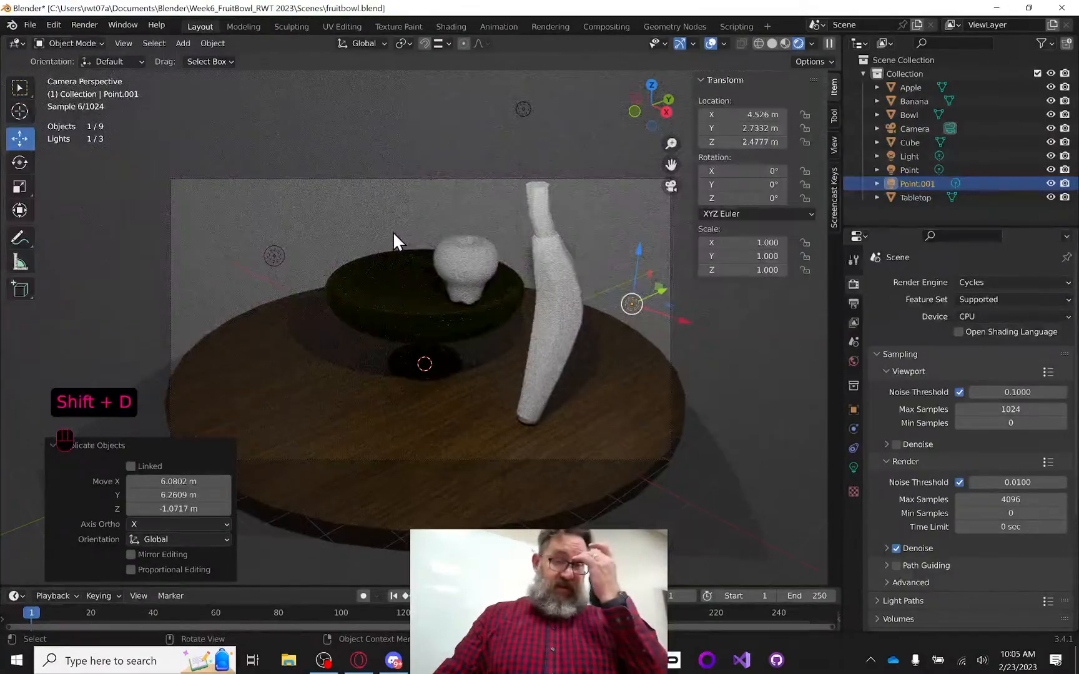
Rename the original light above the table as MainLight
left_click(523, 108)
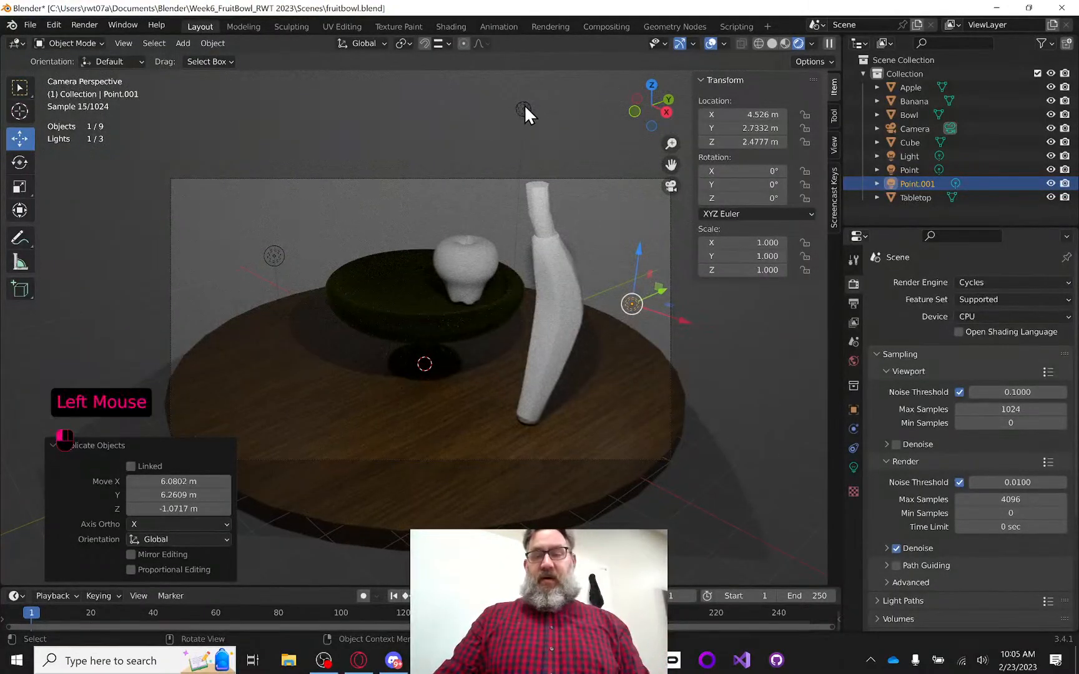
double_click(913, 156)
type("Ma")
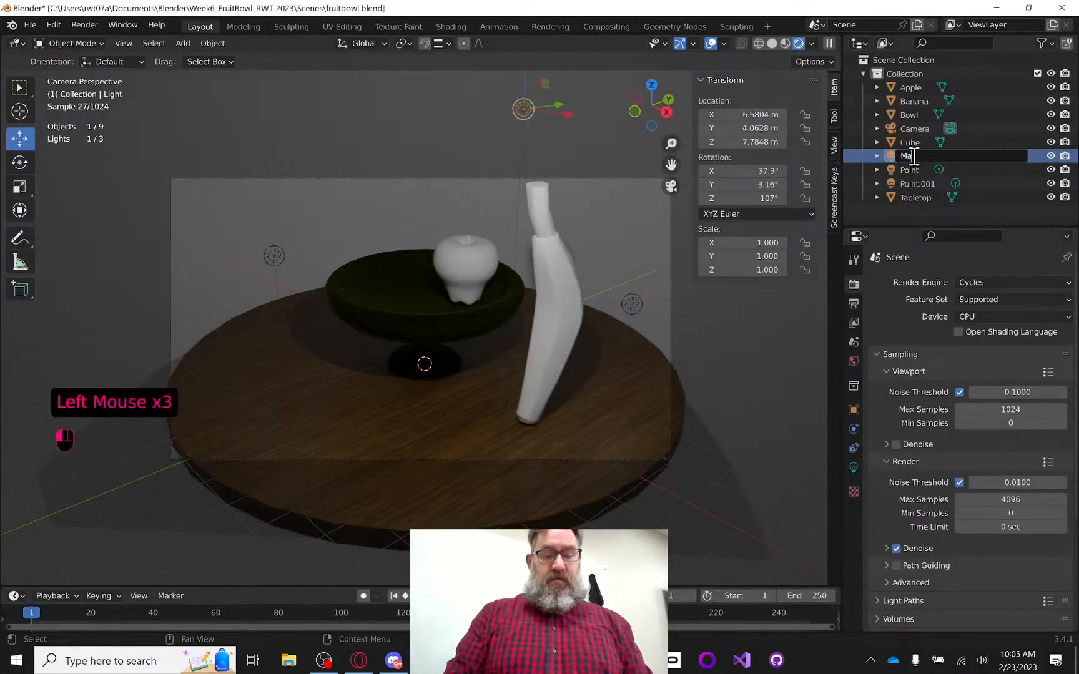
type("inLight")
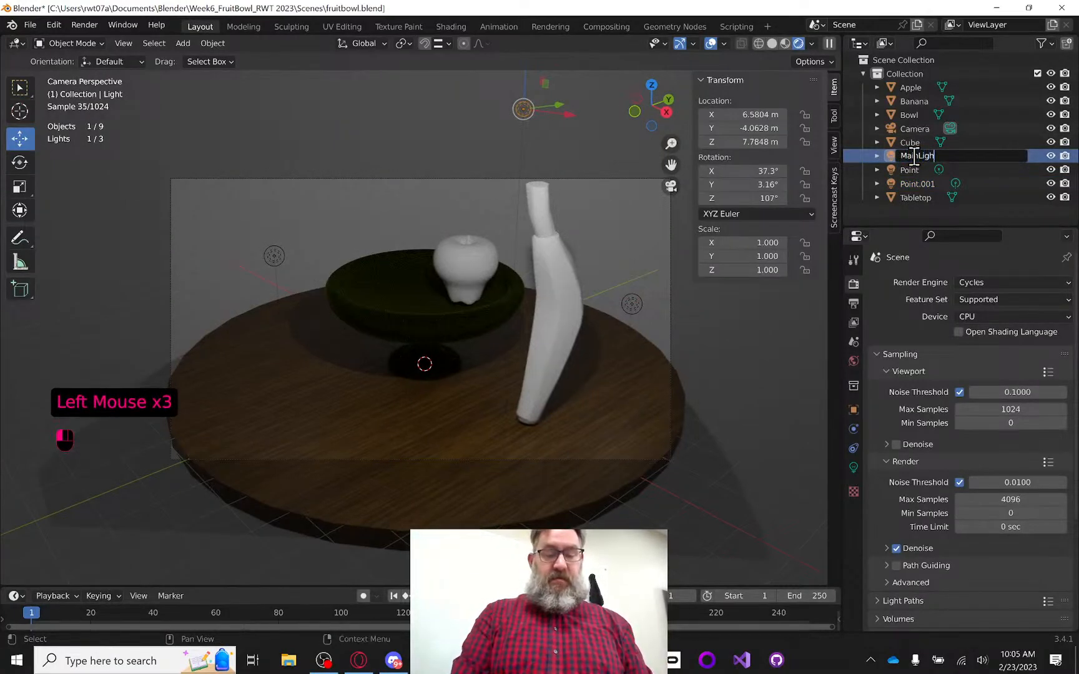
key("Return")
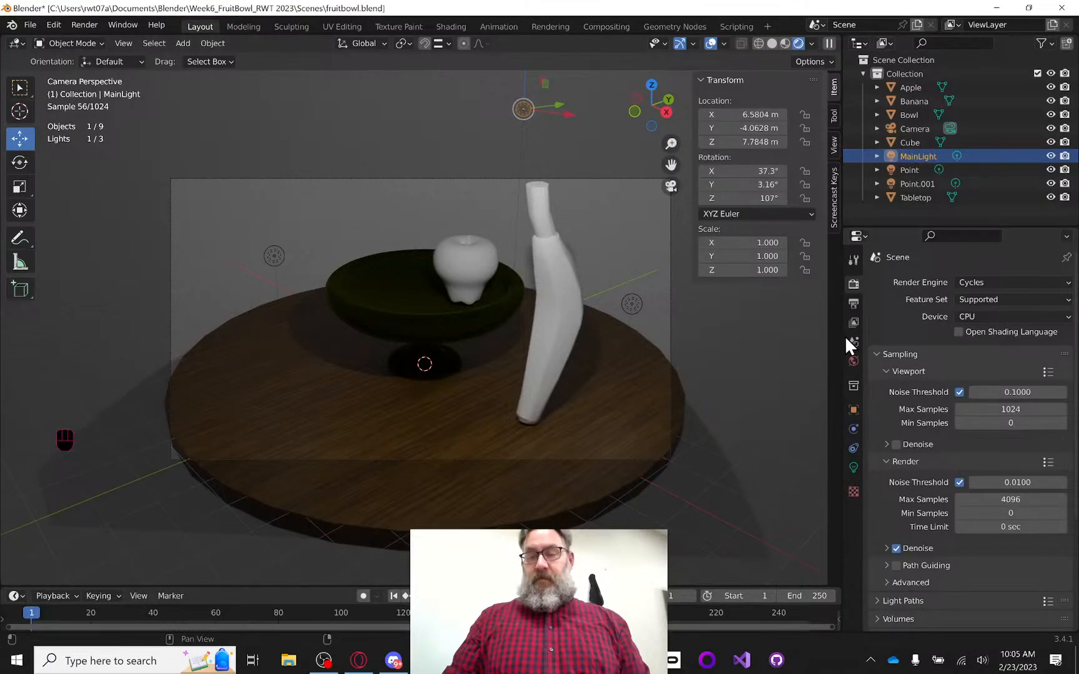
Review the power of the lights, select both point lights and set the power of the active one beside the banana to 100 W
left_click(853, 467)
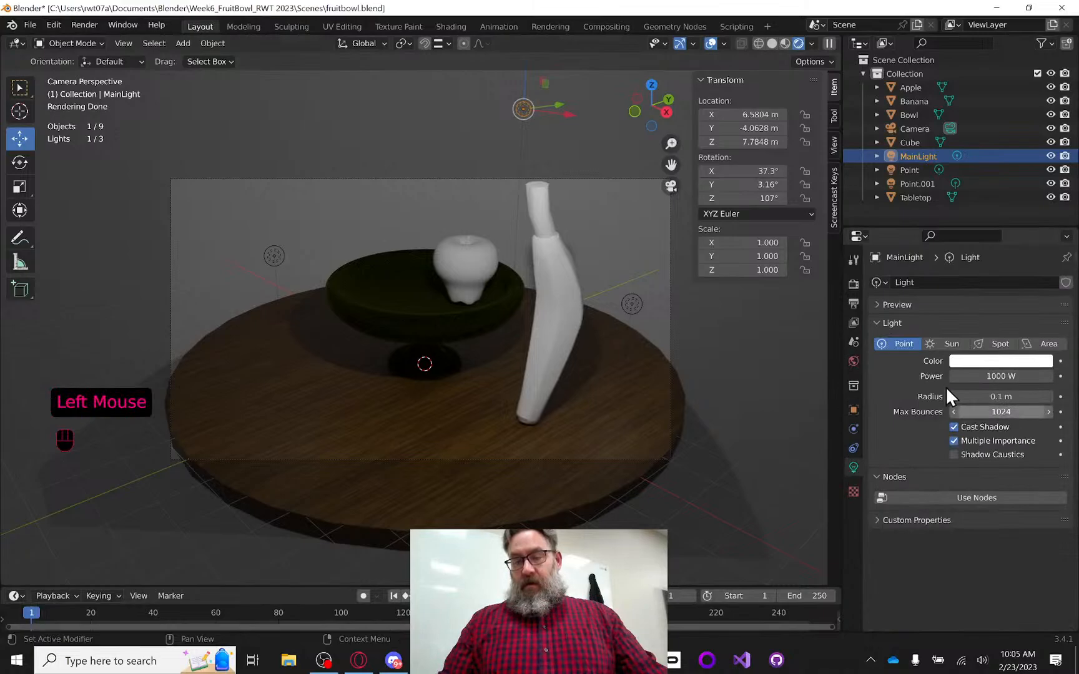
left_click(630, 304)
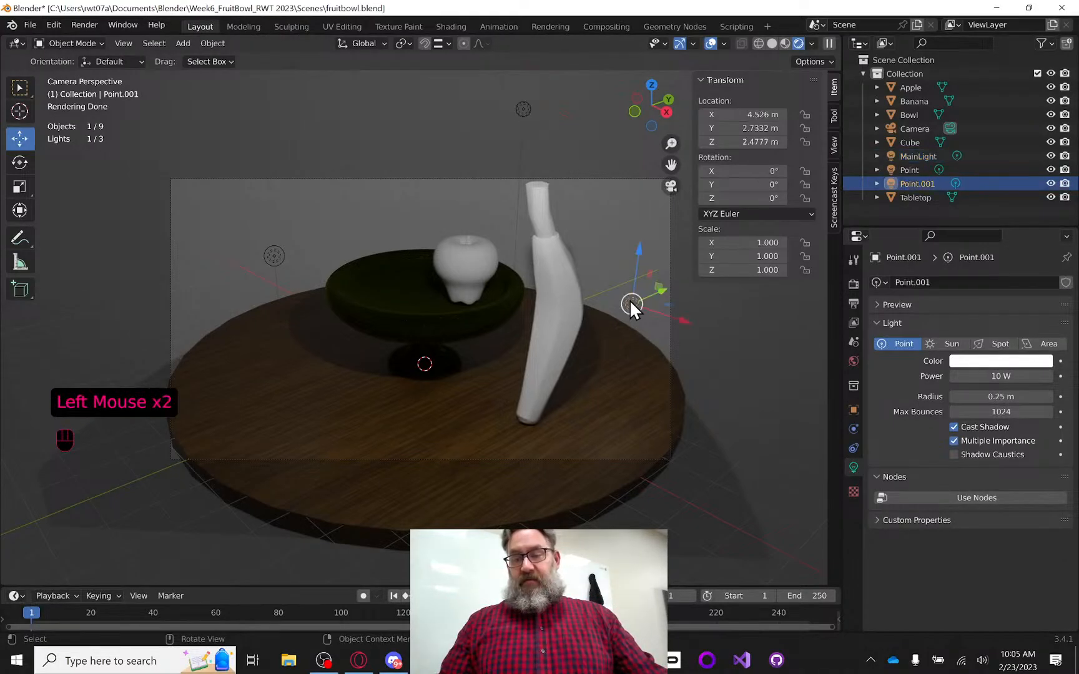
left_click(272, 256)
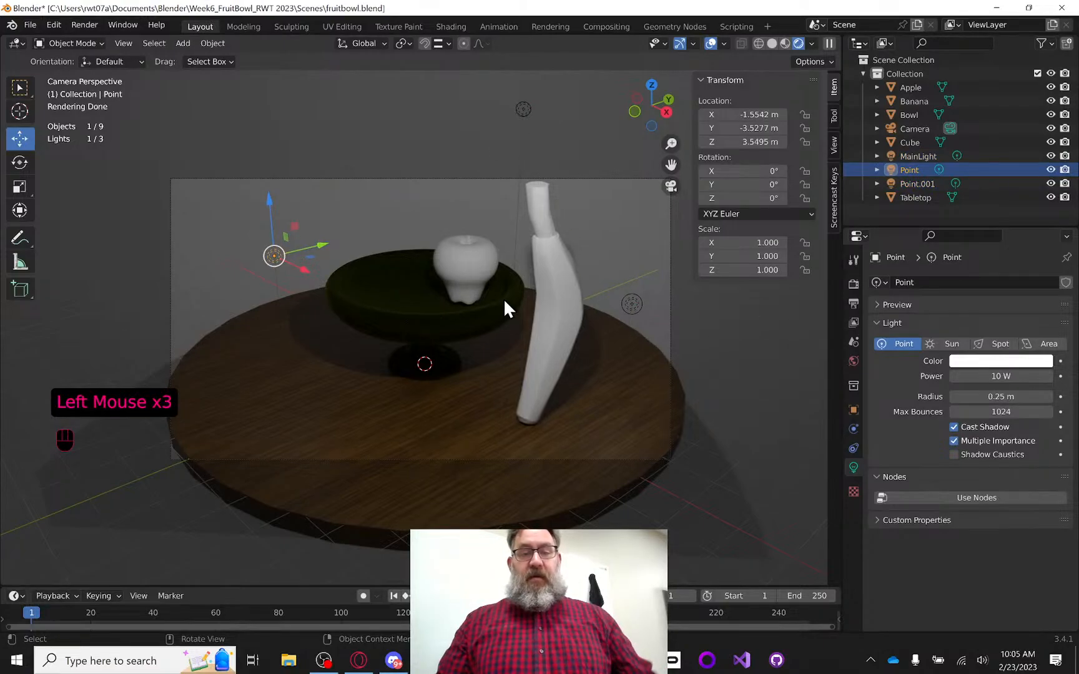
left_click(630, 304, "shift")
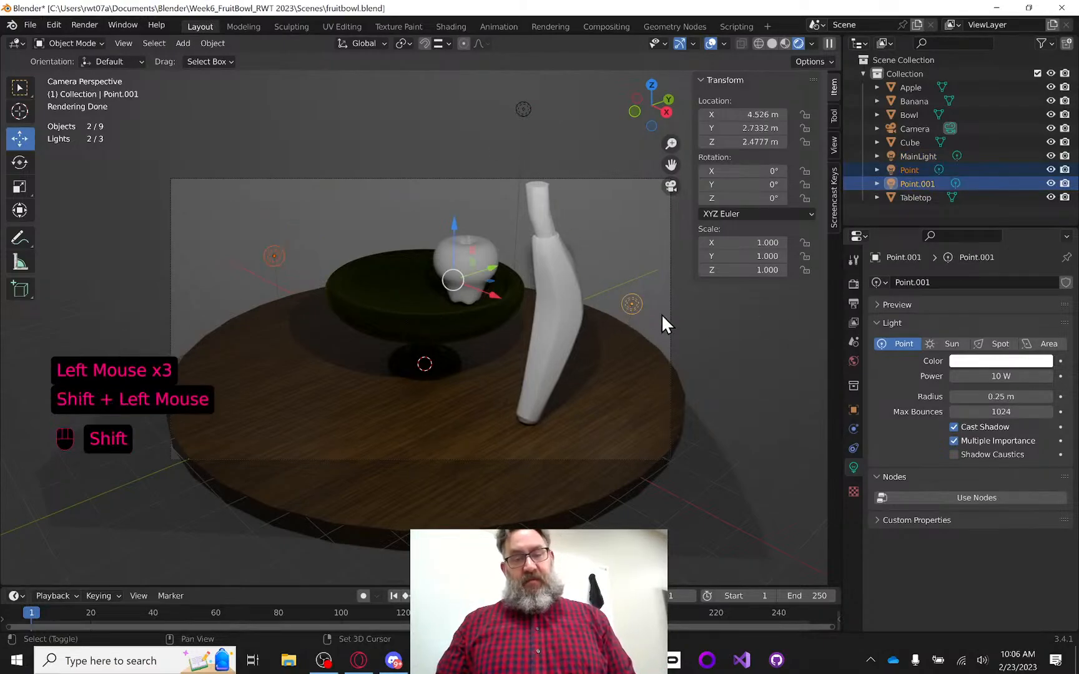
left_click(1009, 376)
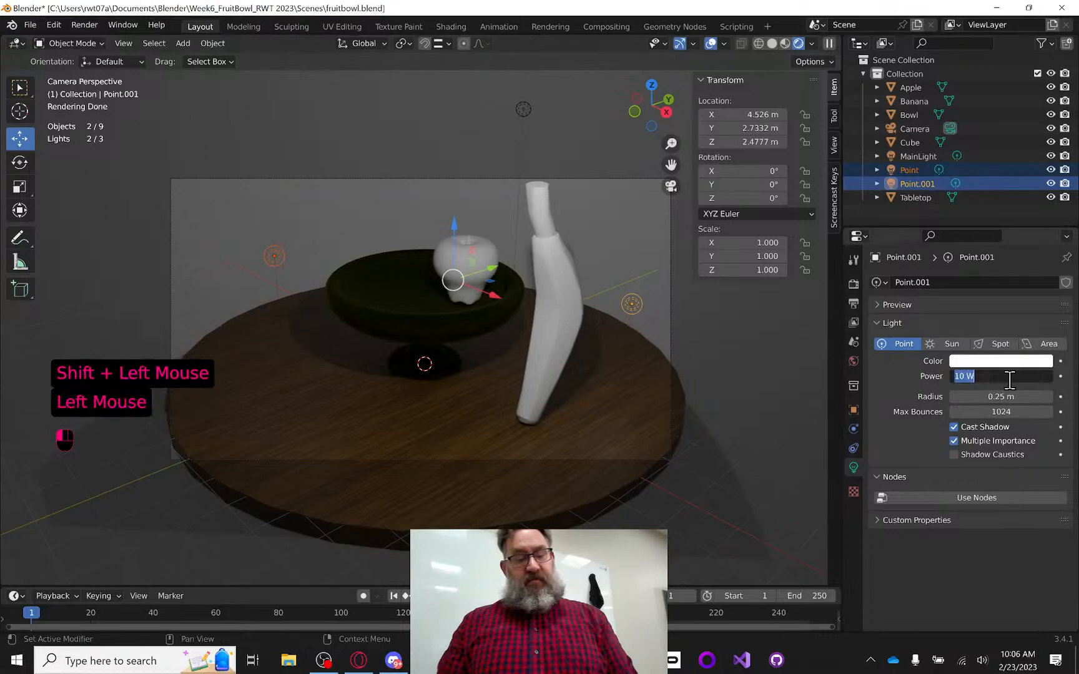
type("100")
key("Return")
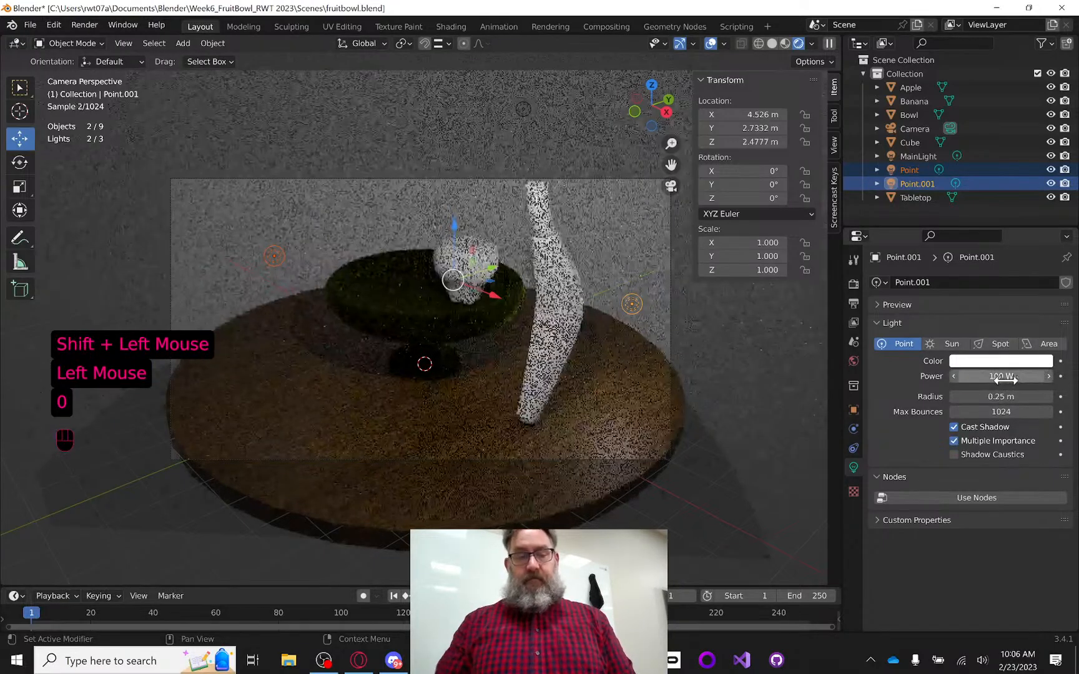
Select only the point light beside the bowl and set its power to 100 W
left_click(632, 302)
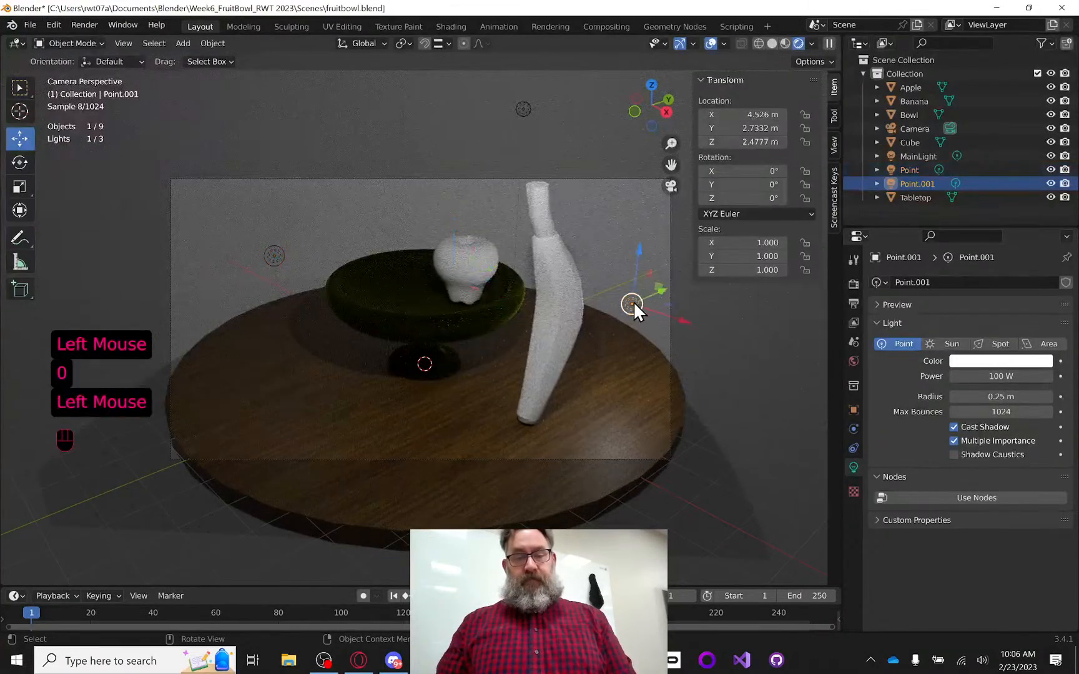
left_click(275, 255)
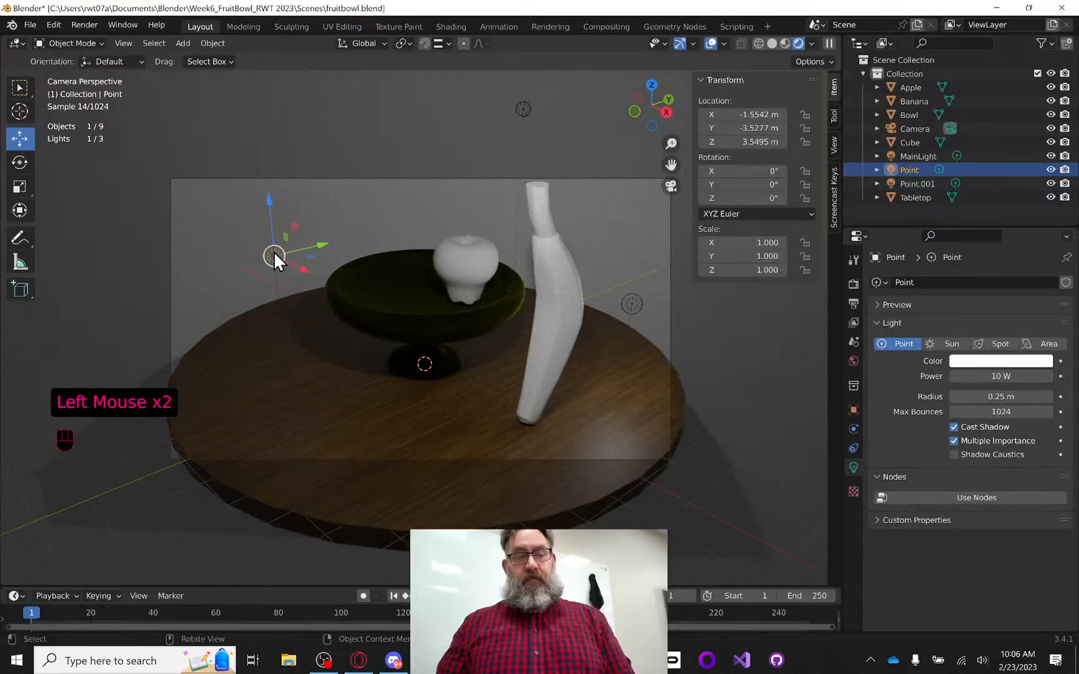
left_click(991, 376)
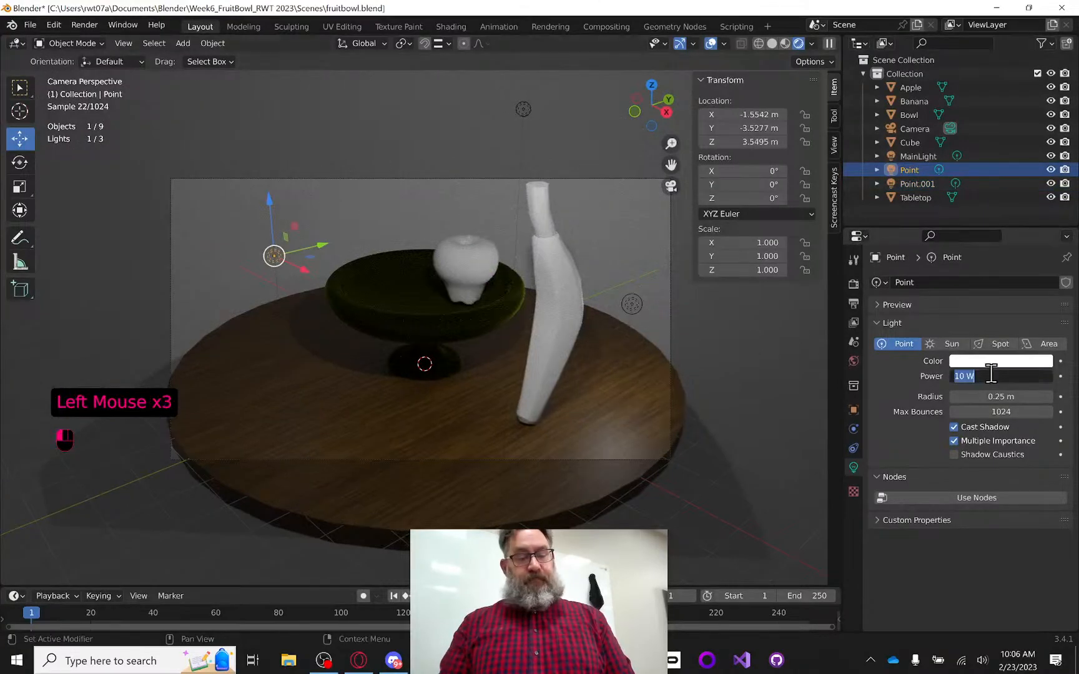
type("100")
key("Return")
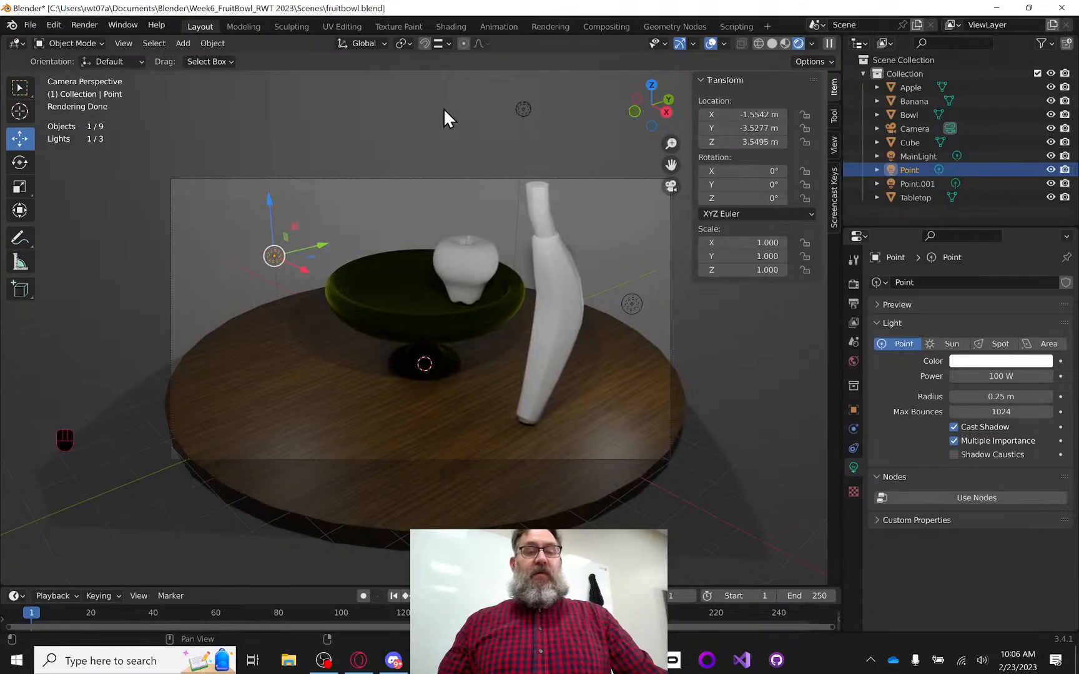
Set the maximum samples for the final Cycles render to 256
left_click(82, 25)
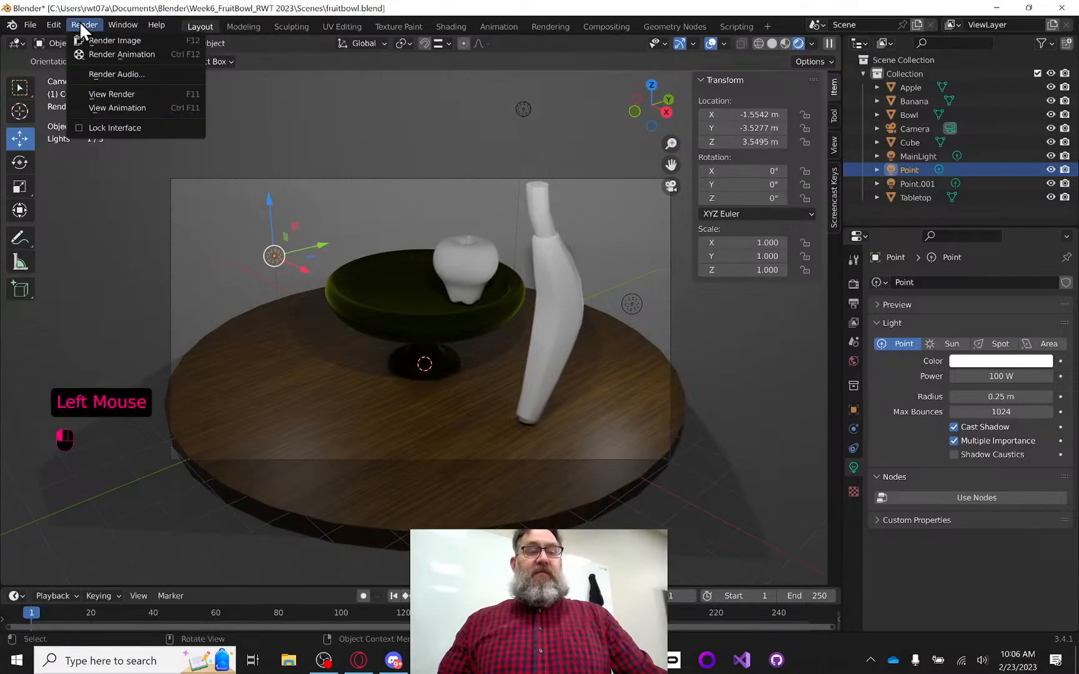
left_click(626, 166)
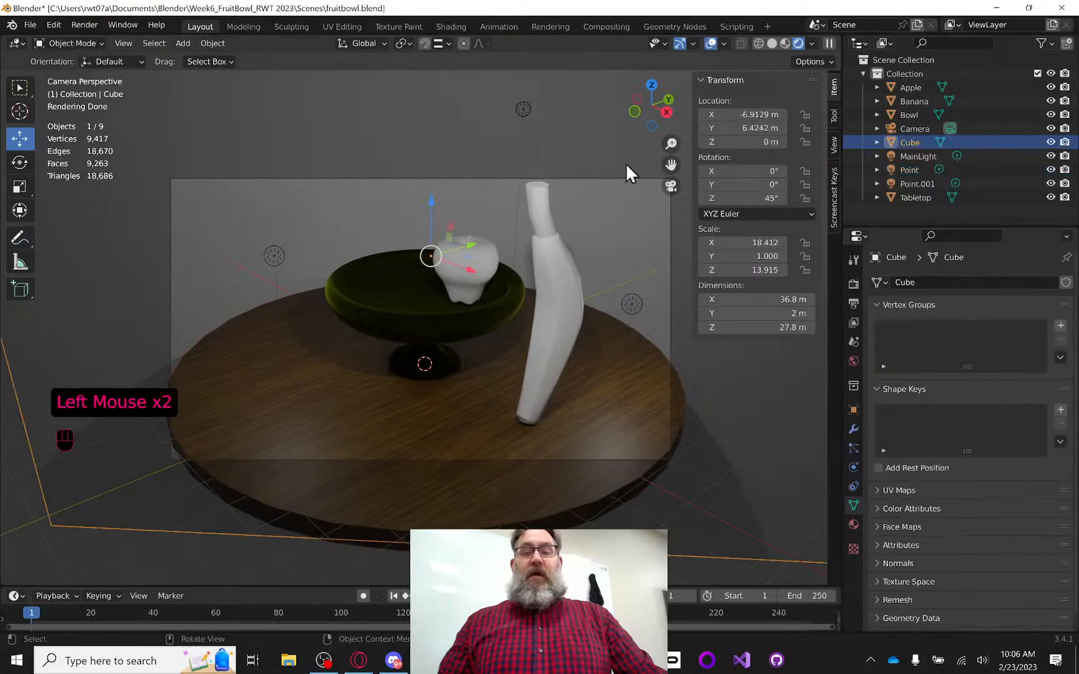
left_click(854, 281)
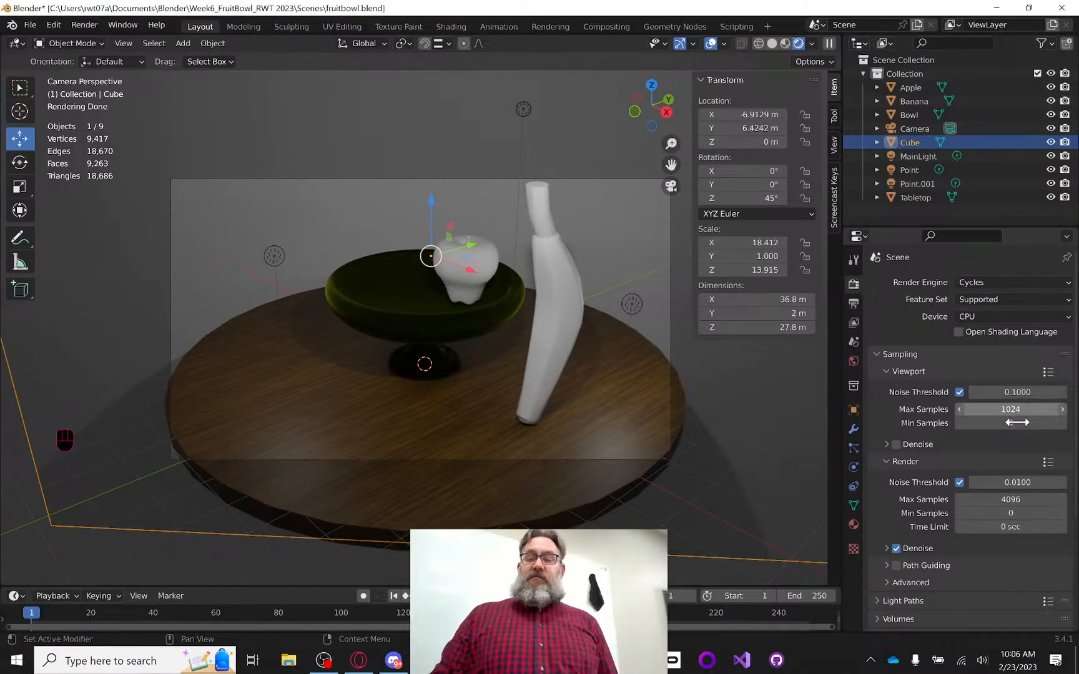
left_click(1014, 499)
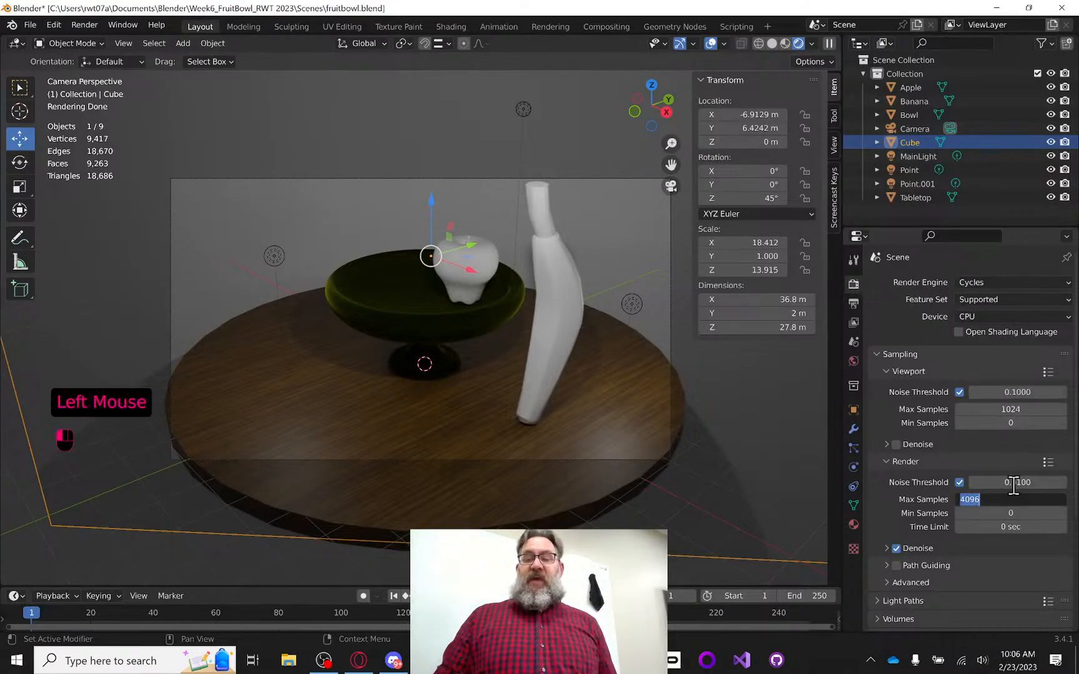
type("256")
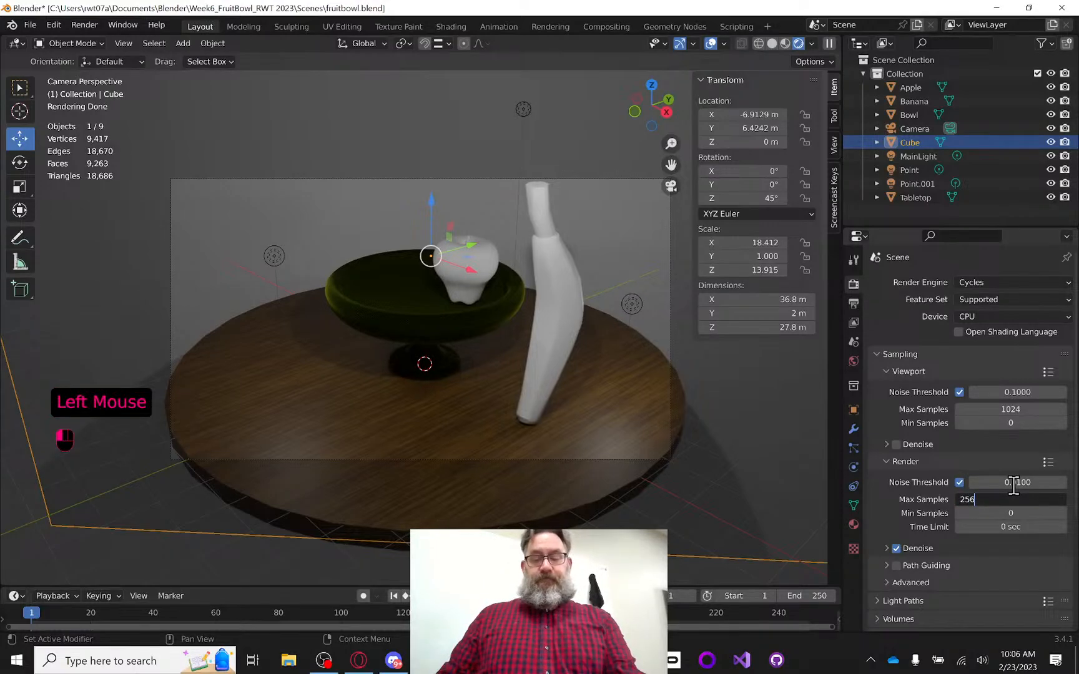
left_click(1014, 485)
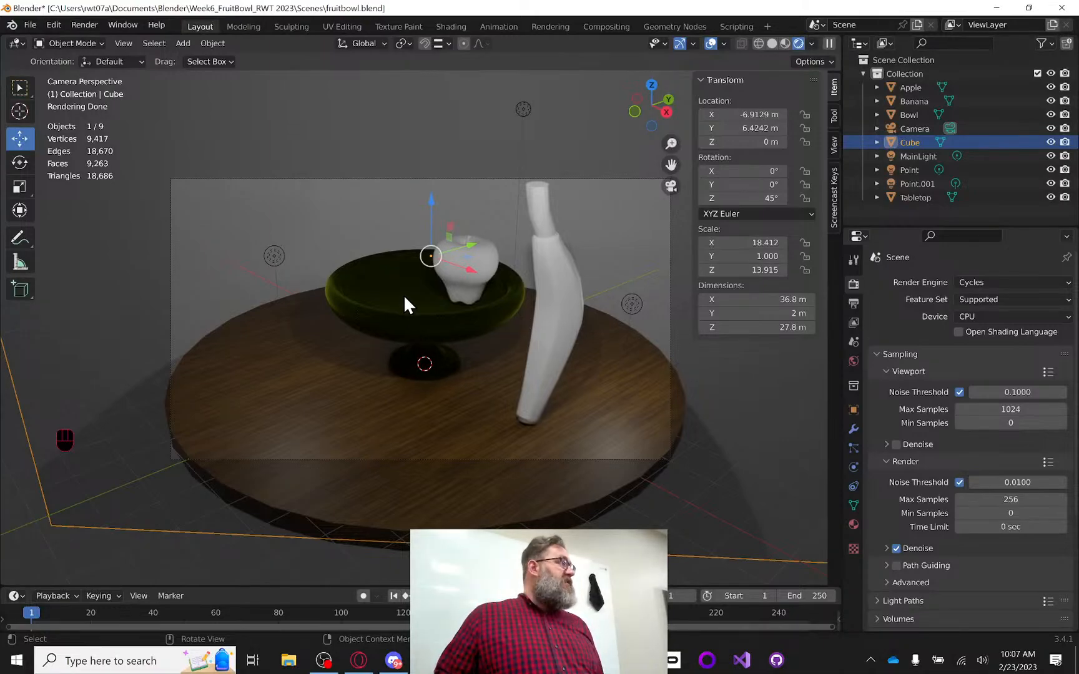
Switch the render engine to Eevee to compare the preview, and return it to Cycles
left_click(990, 6)
scroll(378, 164, "up", 20)
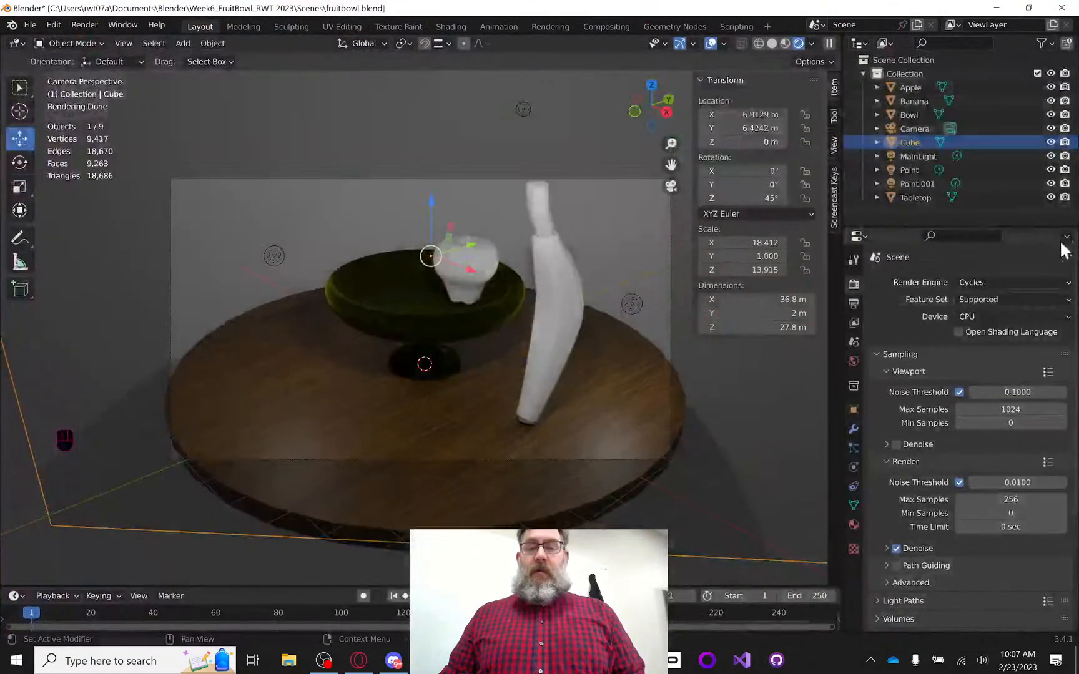
left_click(1011, 281)
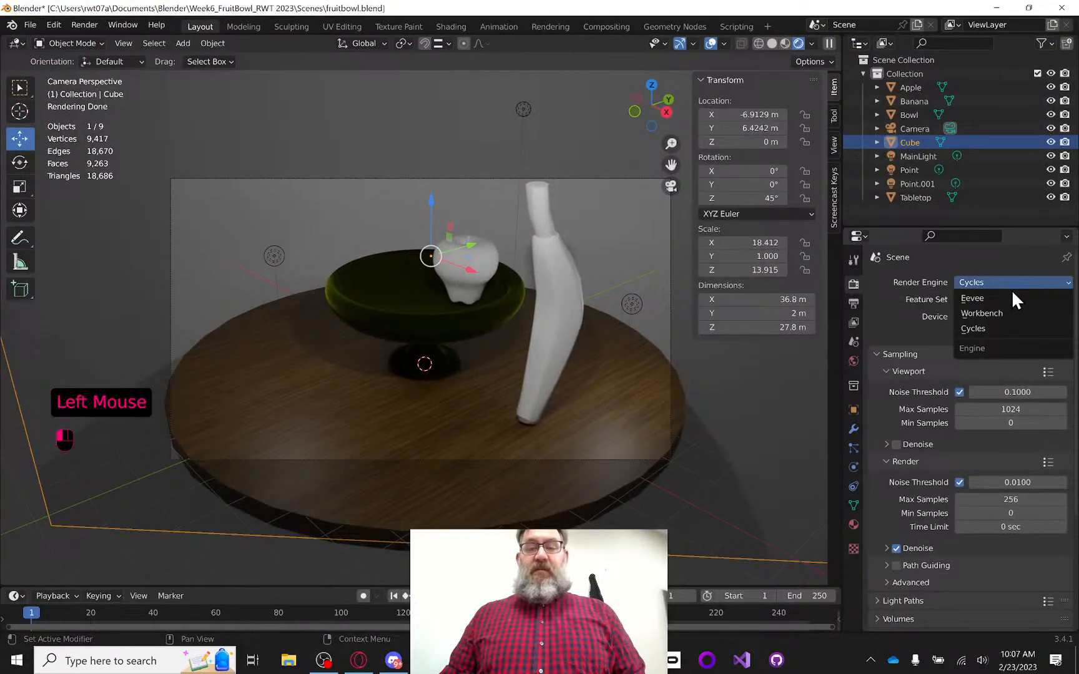
left_click(1011, 295)
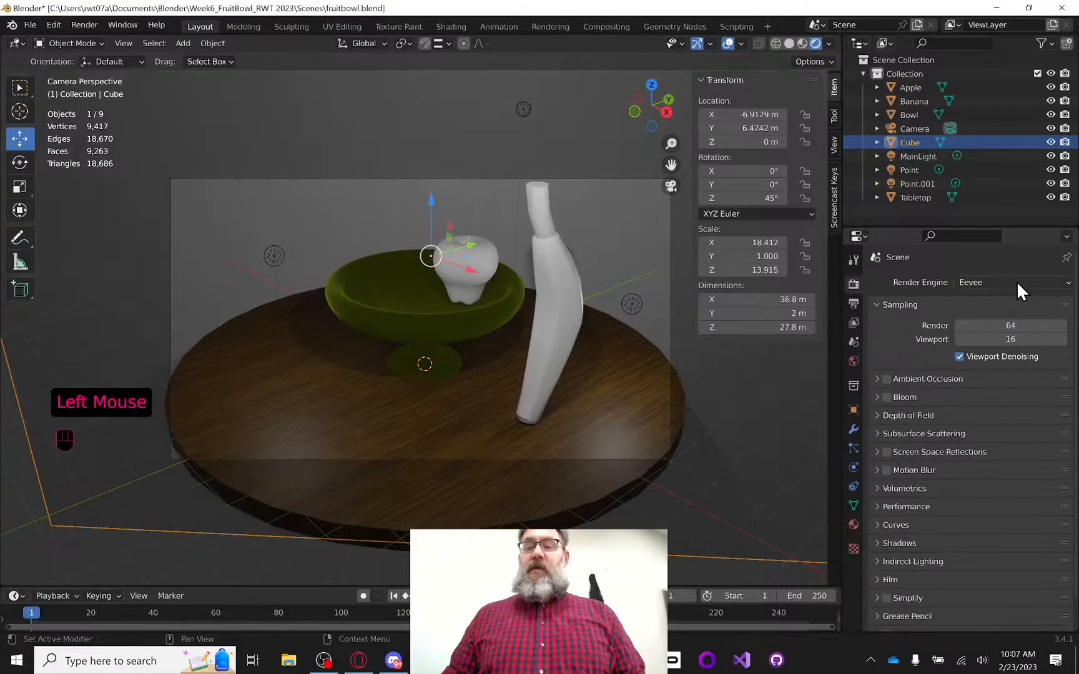
left_click(1016, 281)
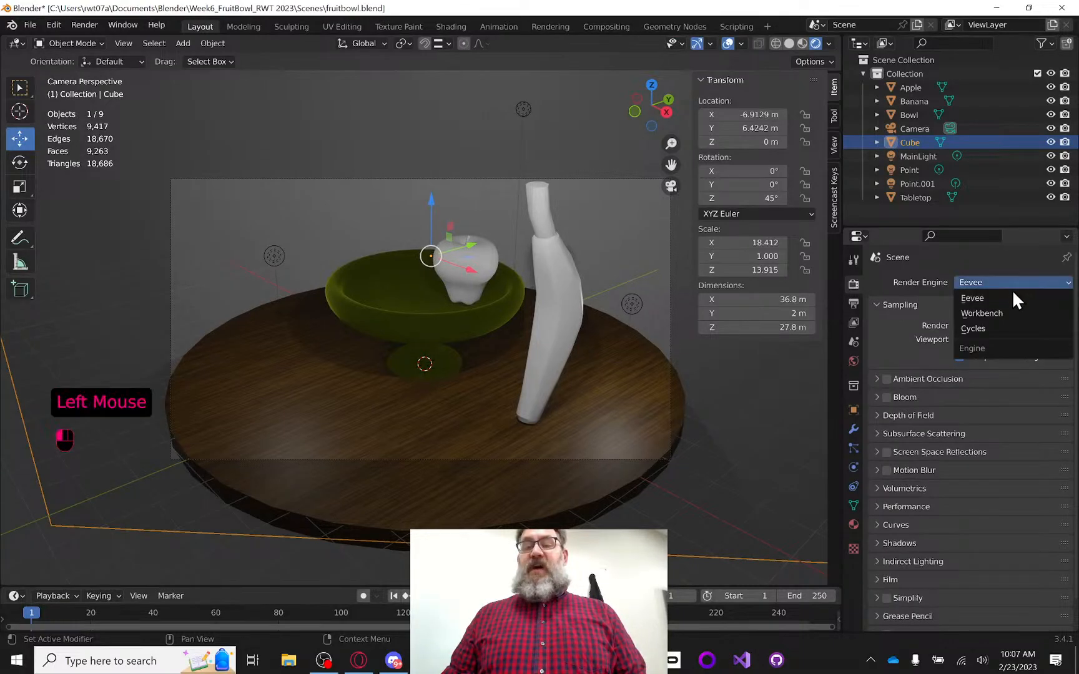
left_click(1003, 326)
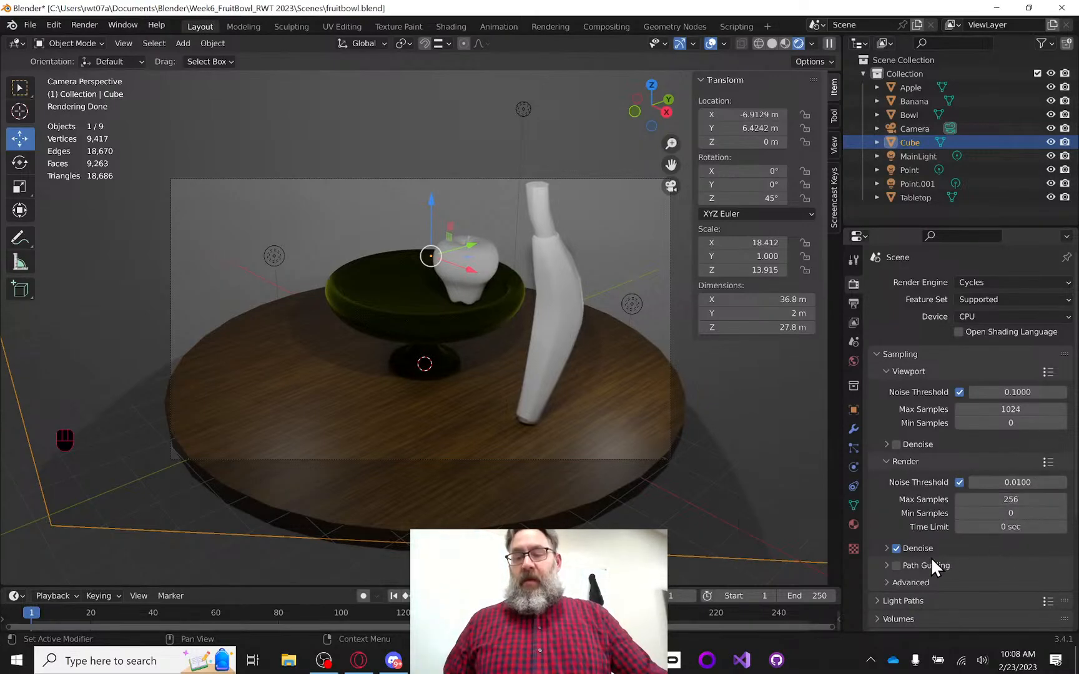
Turn off denoising for the final render, leaving the viewport sampling settings alone
left_click(897, 548)
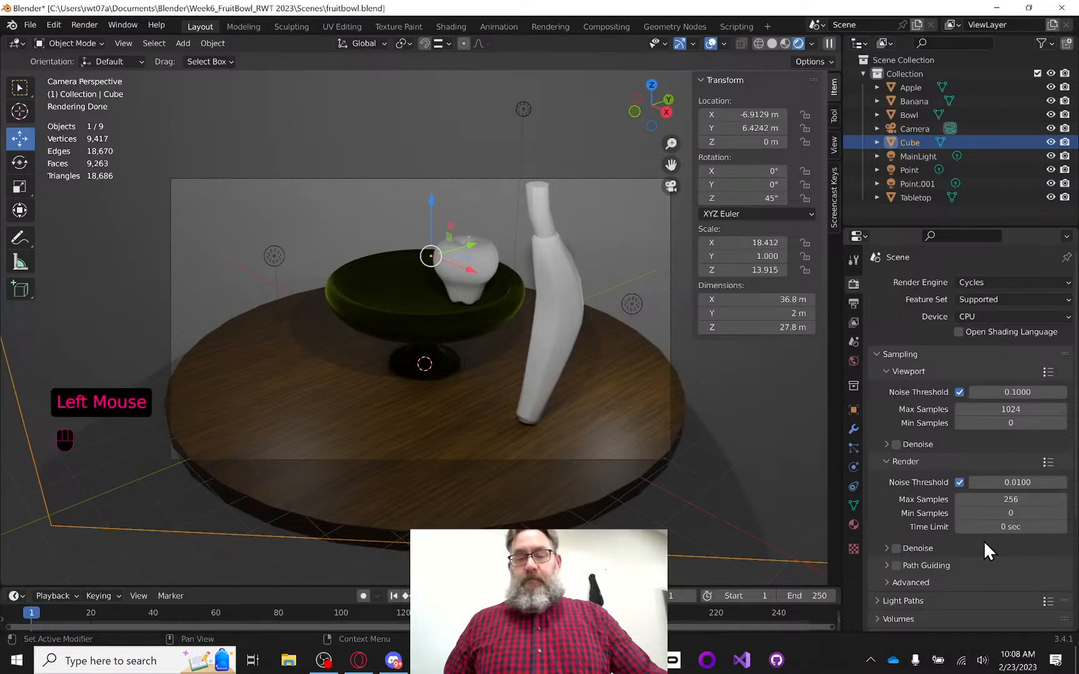
left_click(897, 548)
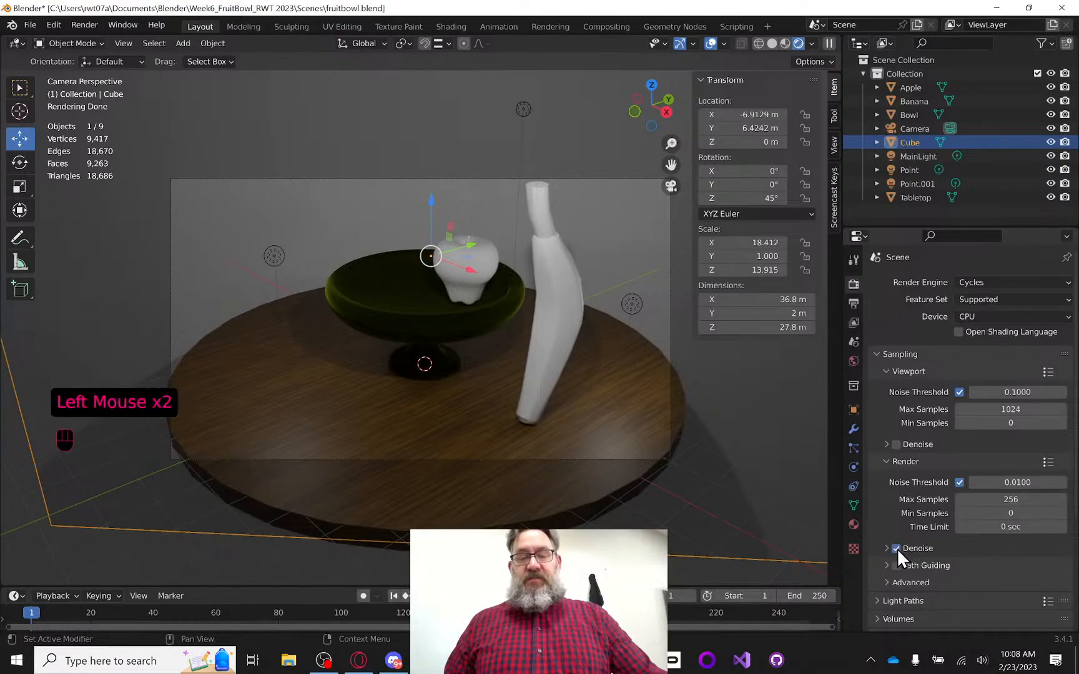
left_click(897, 548)
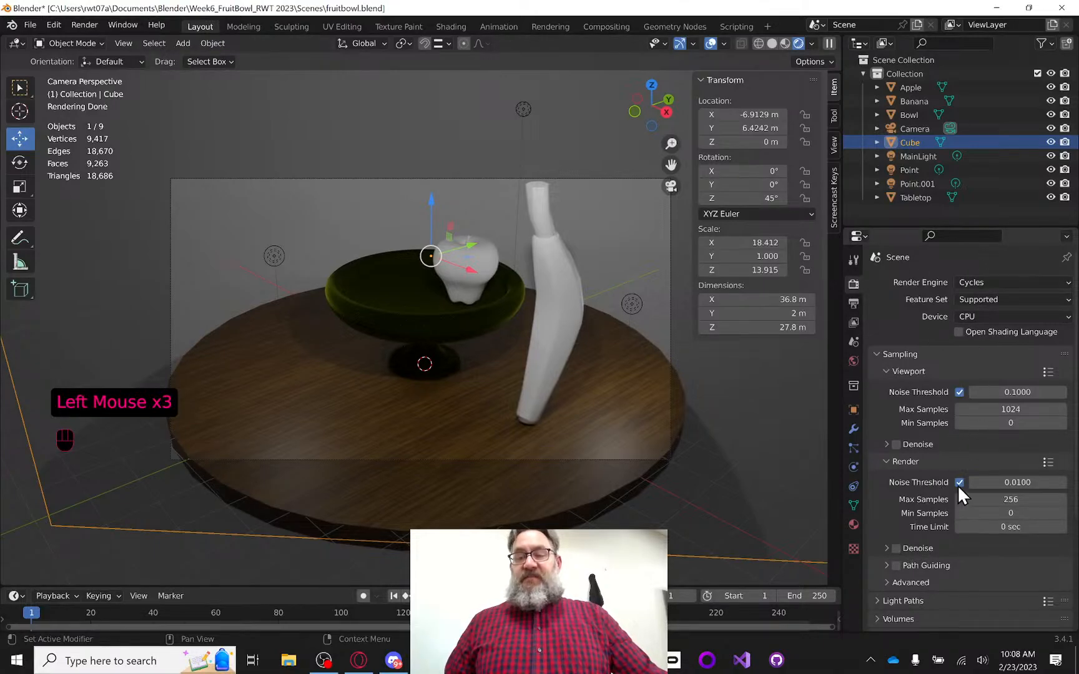
scroll(960, 431, "up", 1)
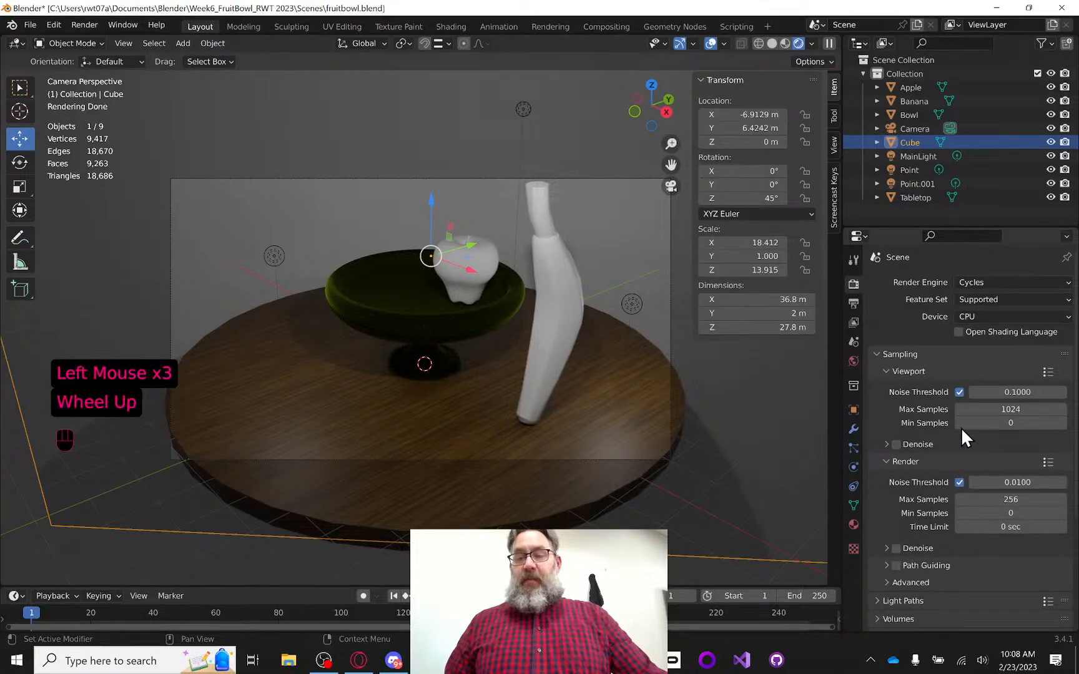
Open the output format settings, check the required render size in the browser's Fruit Bowl assignment rubric, and return to Blender
left_click(854, 303)
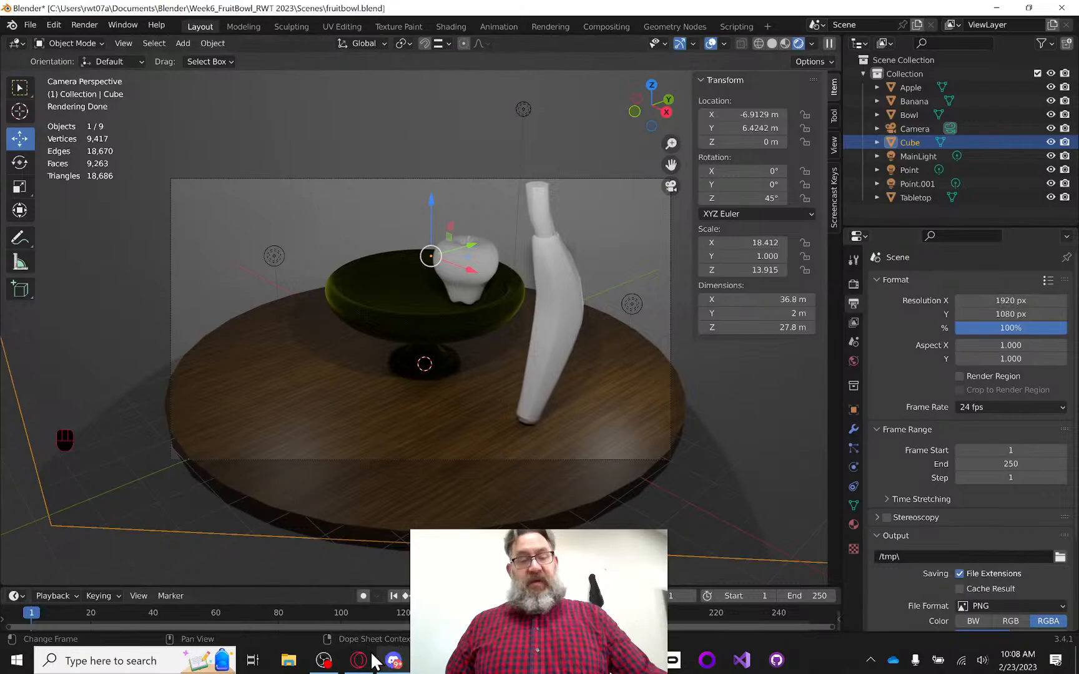
mouse_move(327, 666)
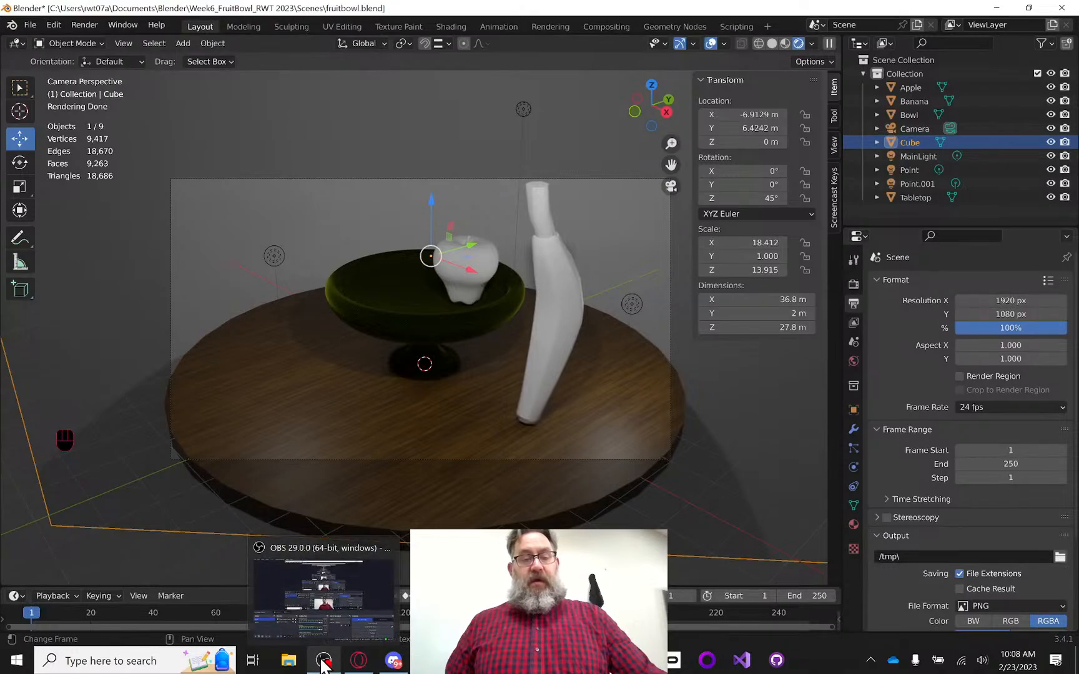
left_click(356, 663)
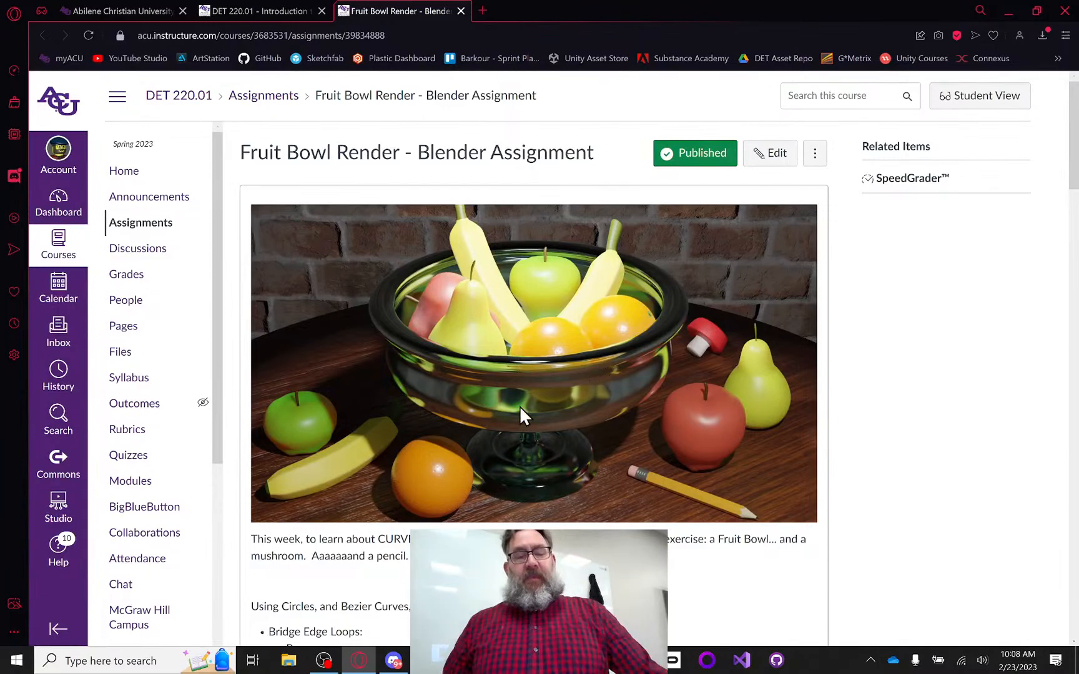
scroll(537, 419, "down", 15)
scroll(558, 430, "down", 8)
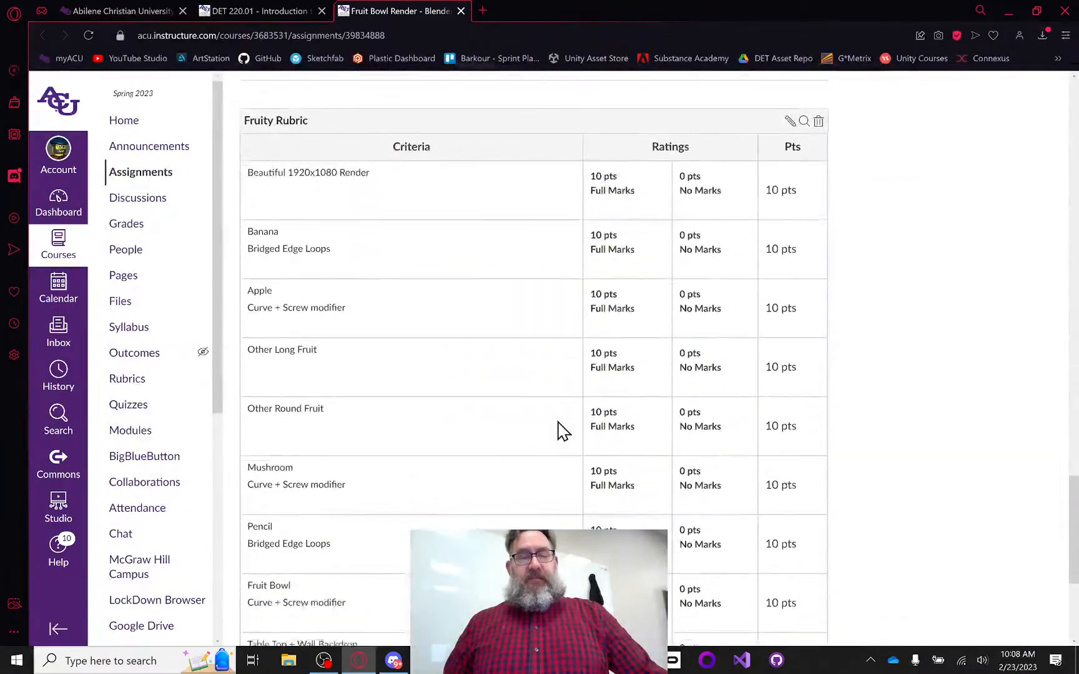
left_click_drag(288, 168, 338, 166)
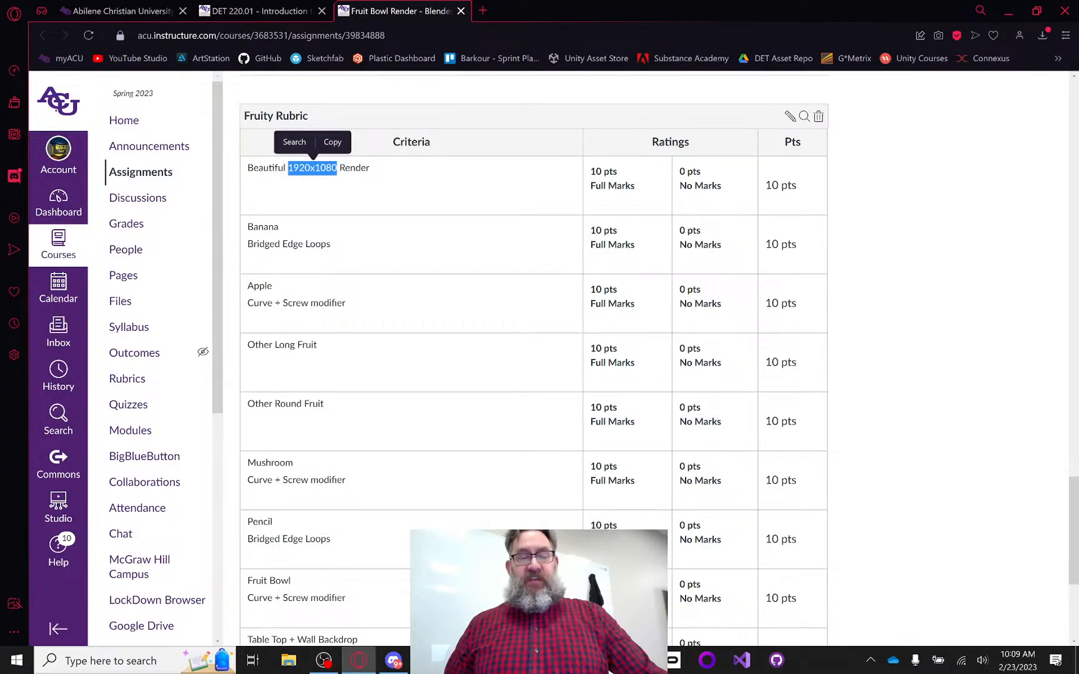
left_click(498, 660)
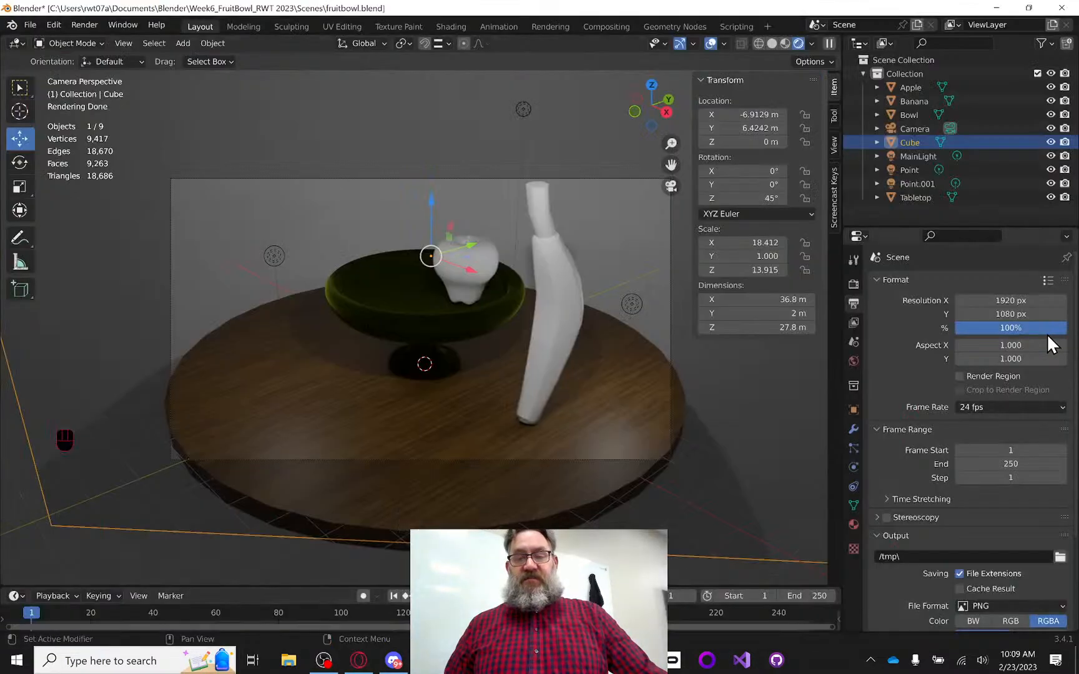
Set the output resolution to 3840 px in X and 2440 px in Y
left_click(1003, 300)
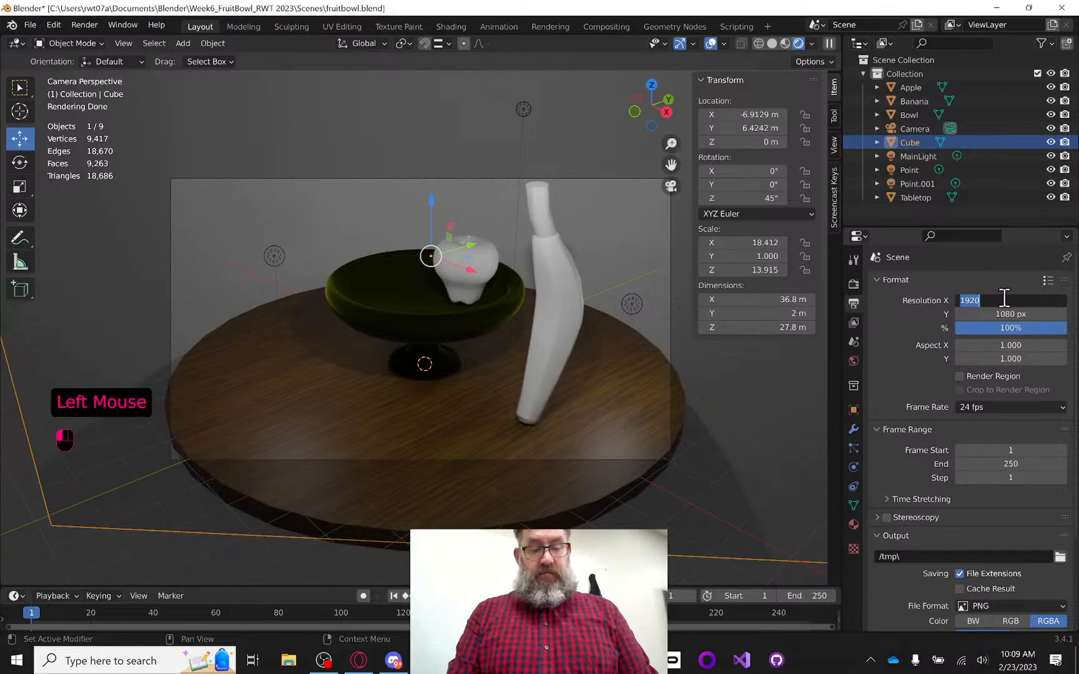
type("3")
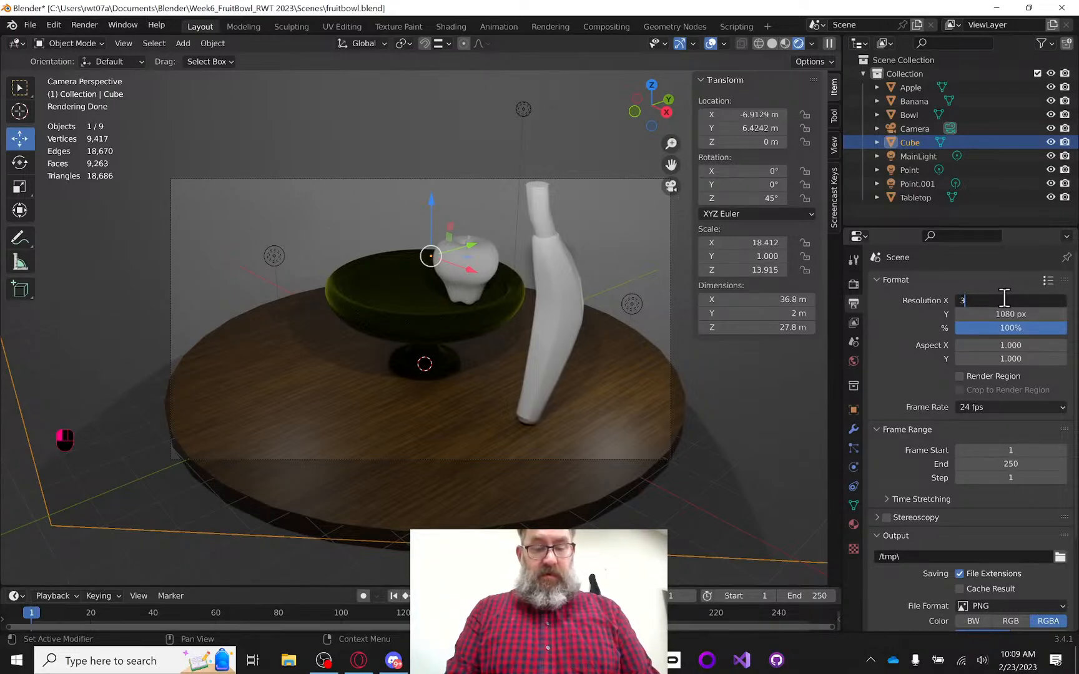
type("840")
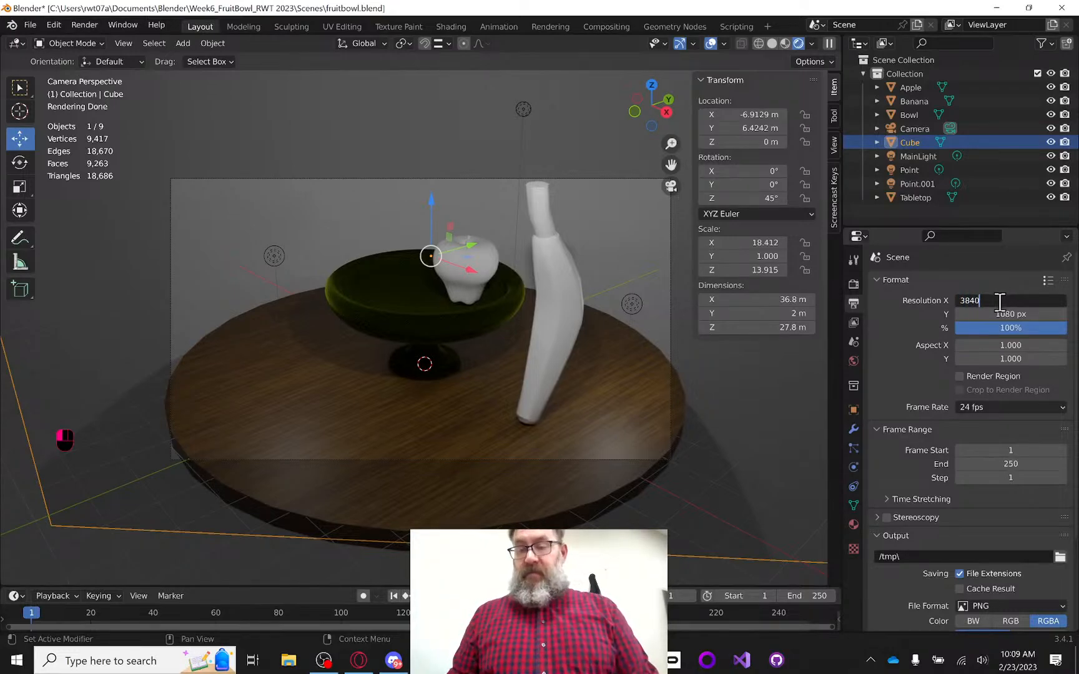
left_click(1002, 314)
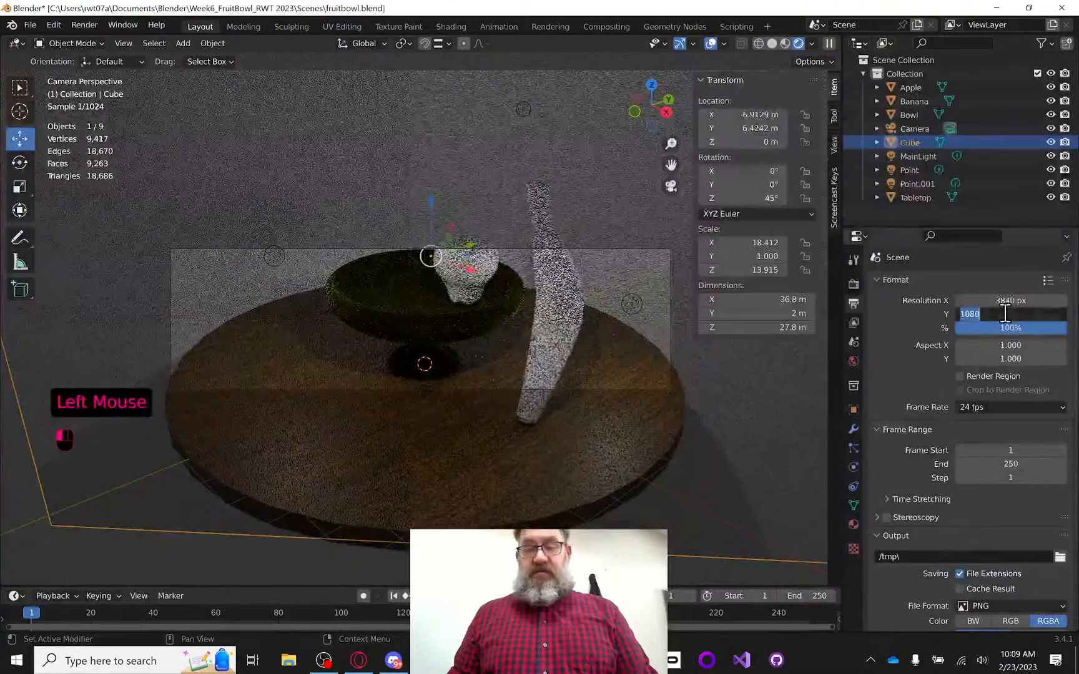
type("2440")
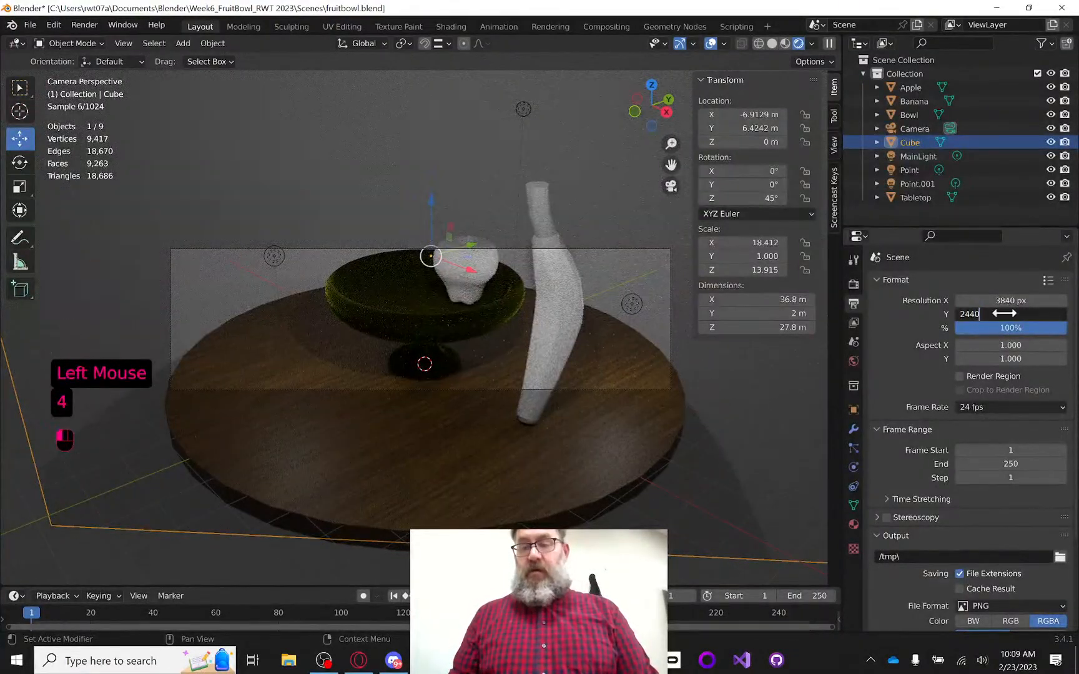
key("Return")
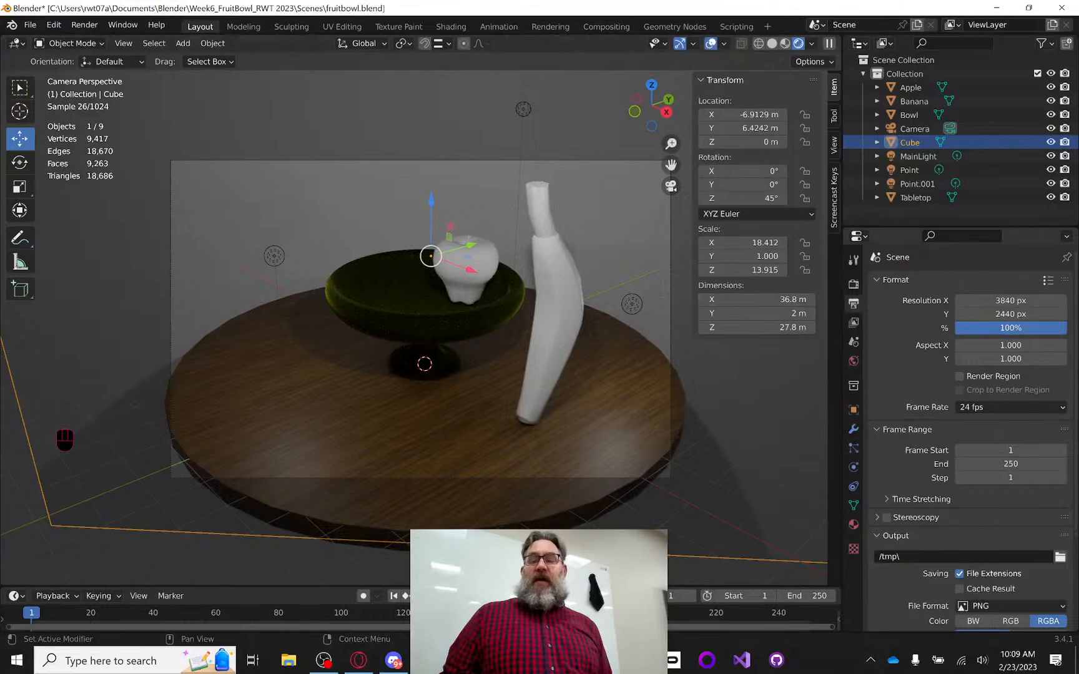
Set the output resolution scale to 25%
left_click(1010, 328)
left_click(1009, 328)
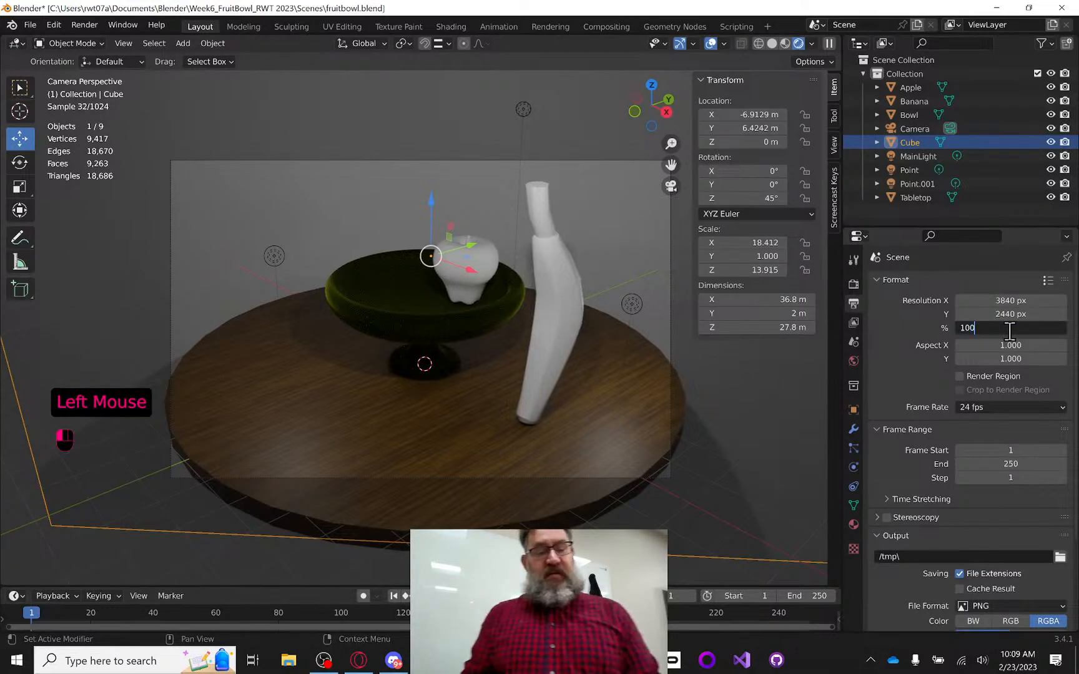
type("25")
key("Return")
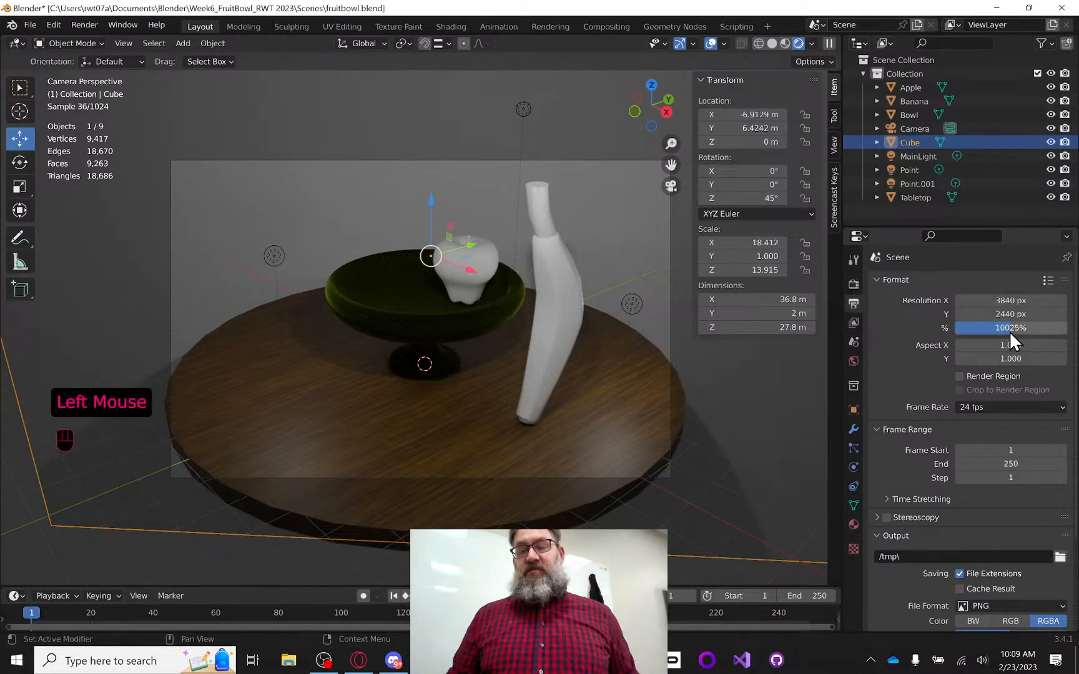
left_click(1020, 325)
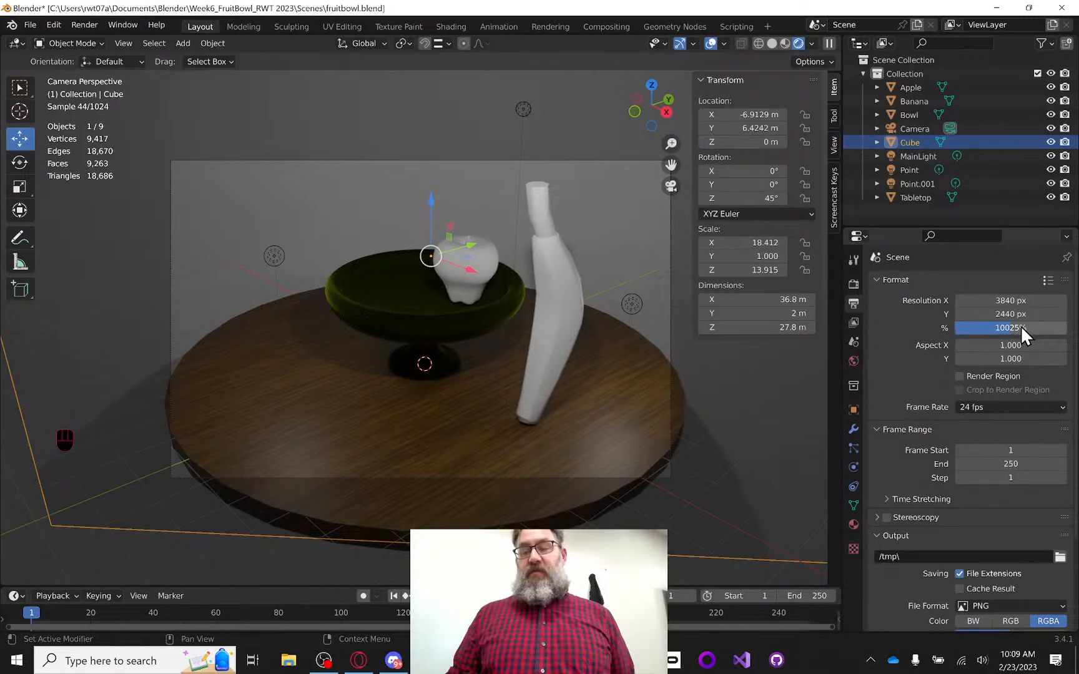
key("BackSpace")
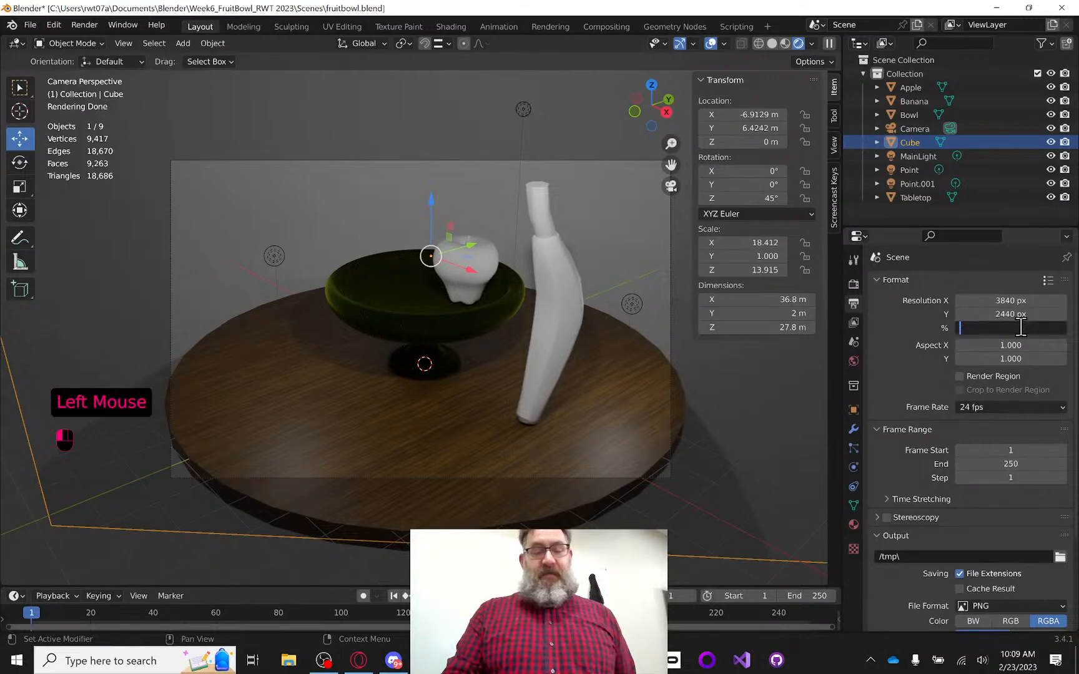
type("25")
key("Return")
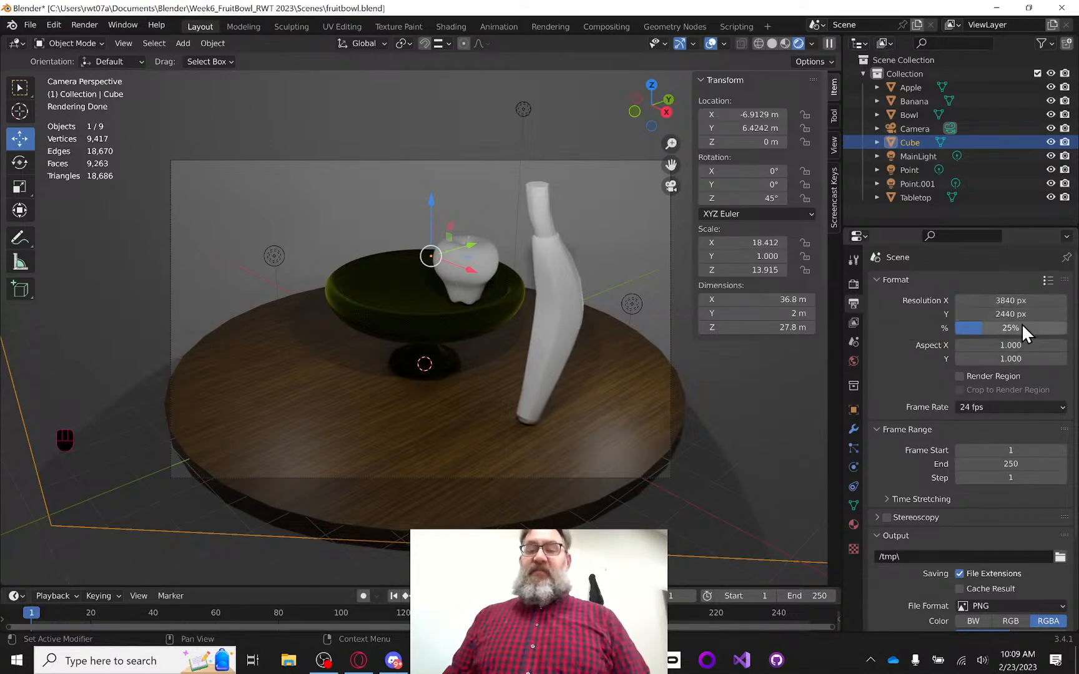
Set the output resolution scale to 50% and render the scene as a still image
left_click(1020, 323)
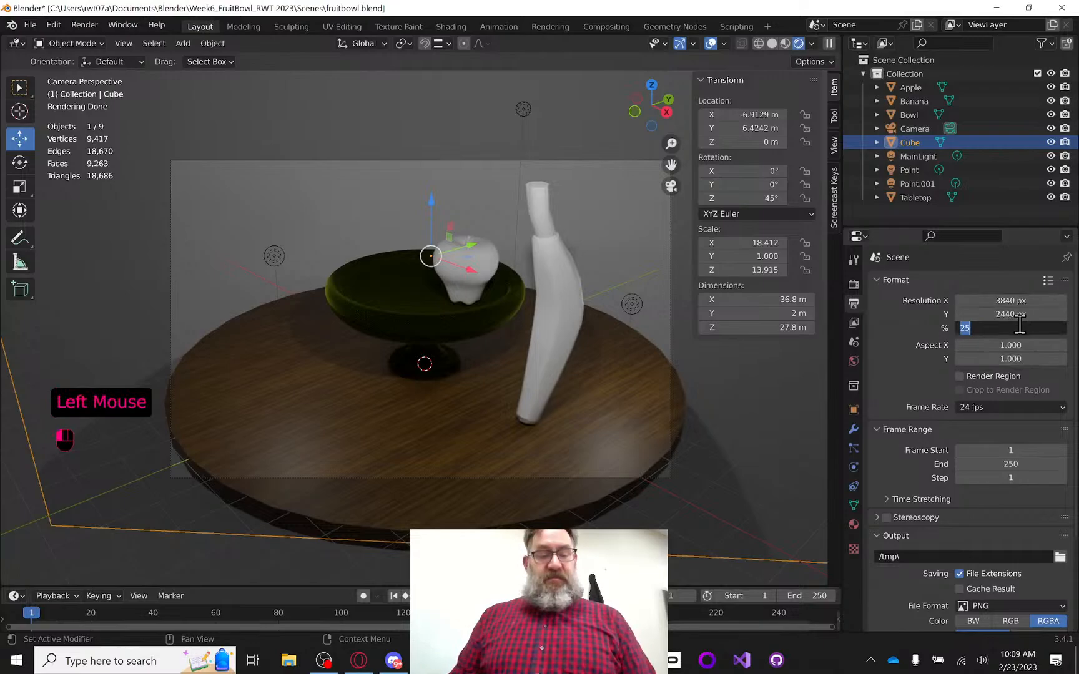
type("50")
key("Return")
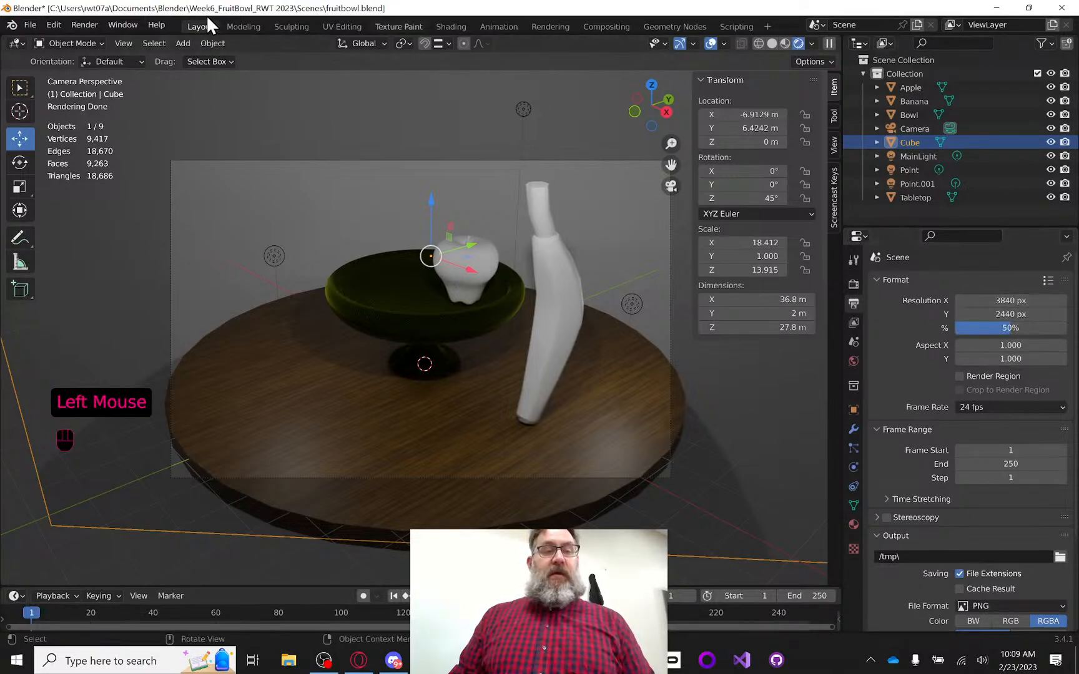
left_click(85, 25)
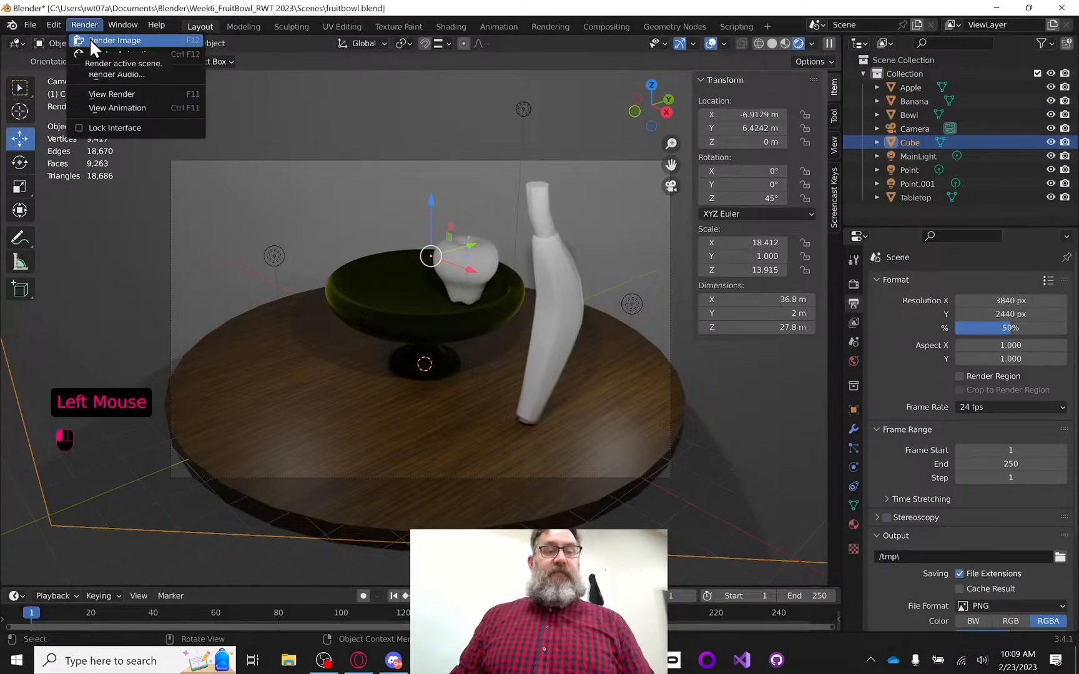
left_click(89, 40)
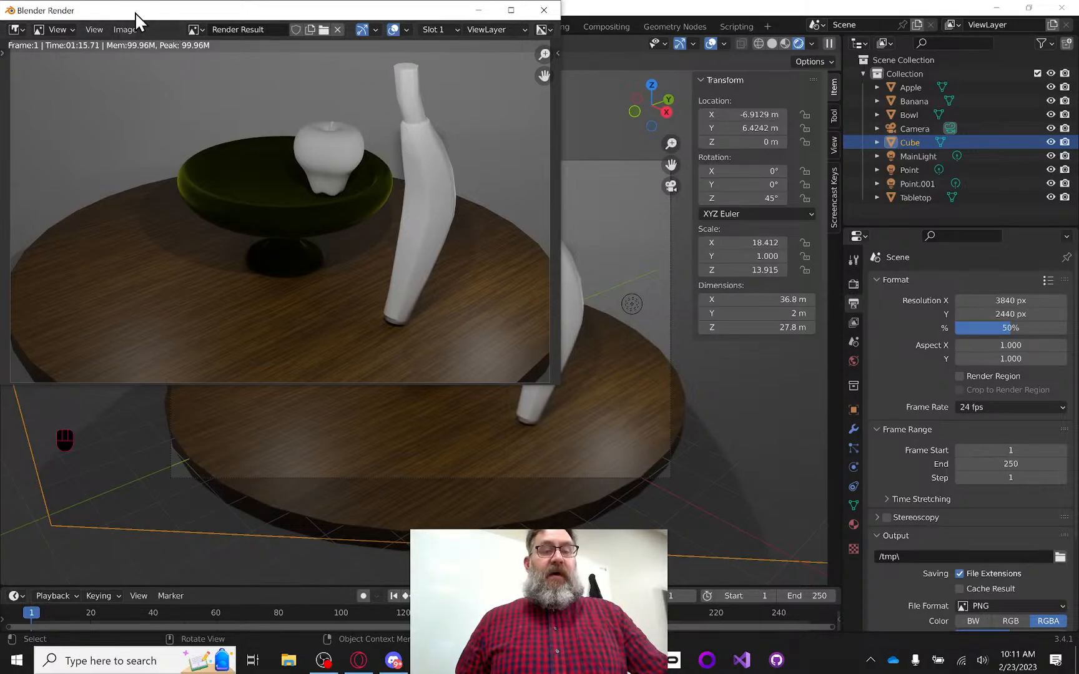
Save the rendered image as donteatthisfruit.png in the Renders folder of the Week6_FruitBowl_RWT 2023 project
left_click(125, 29)
left_click(163, 120)
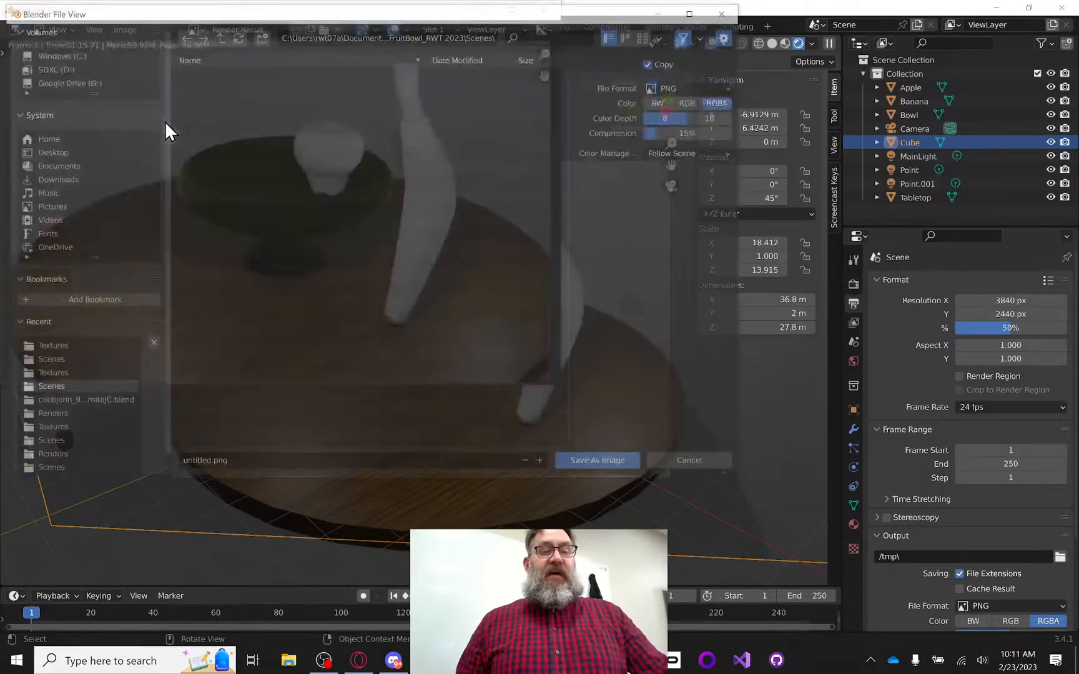
left_click(193, 466)
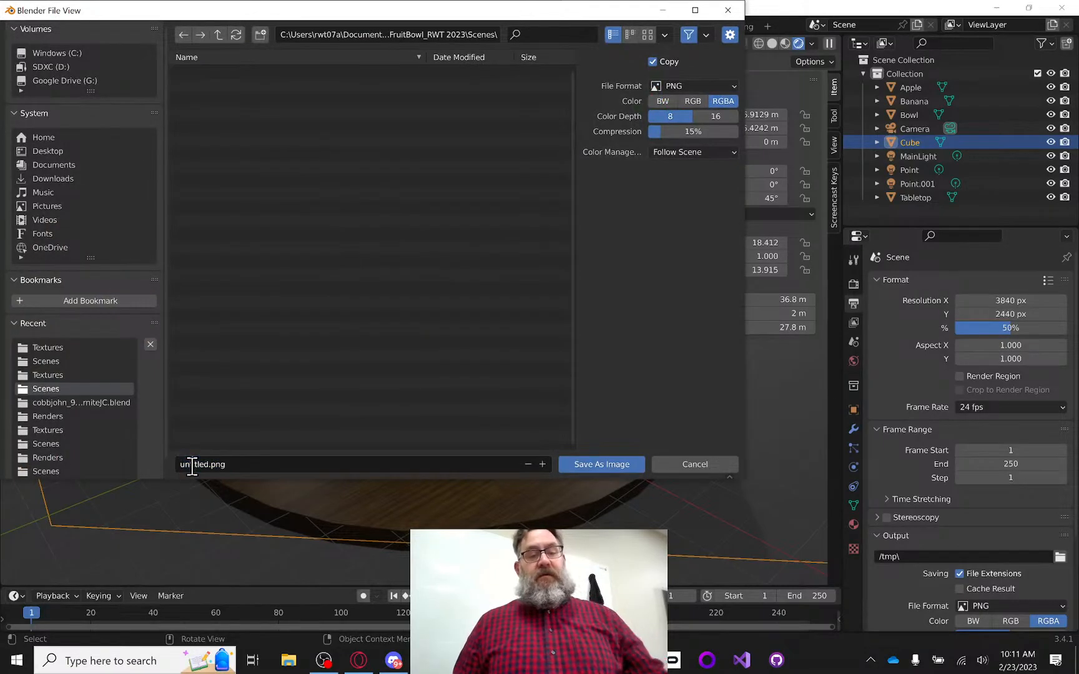
double_click(192, 465)
type("donteatt")
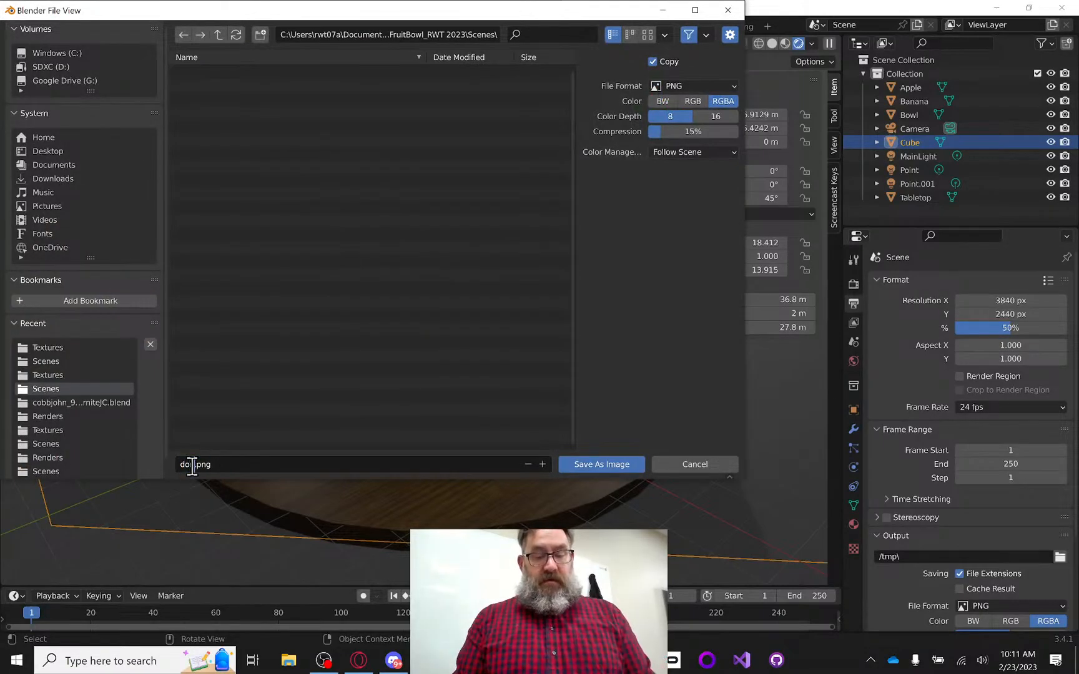
type("hisfruit")
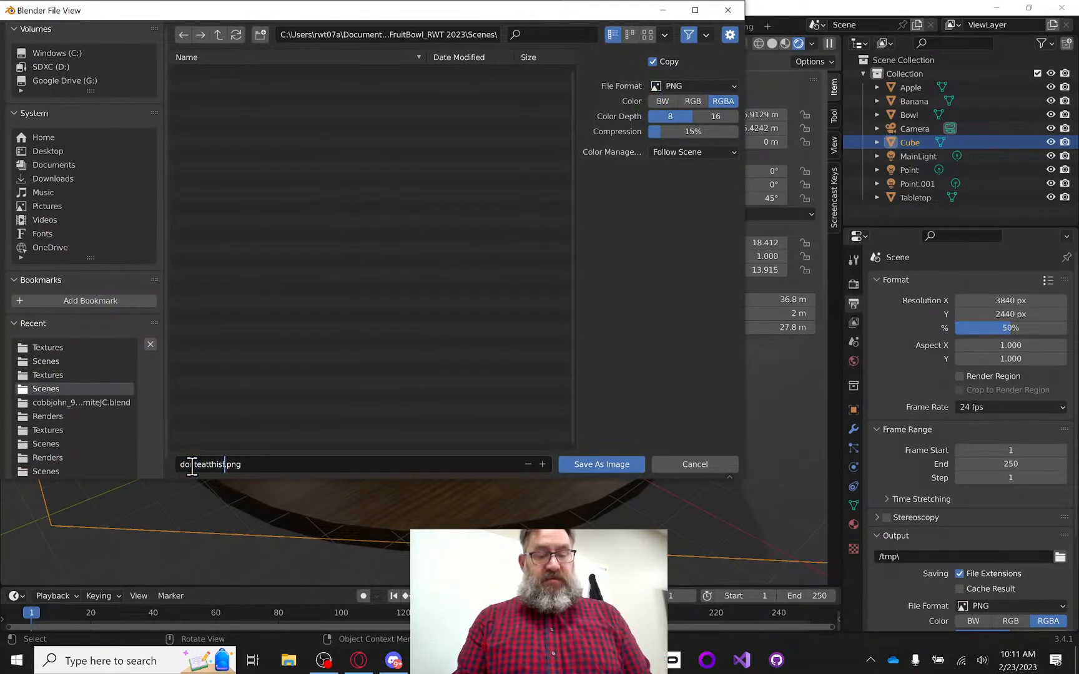
key("Return")
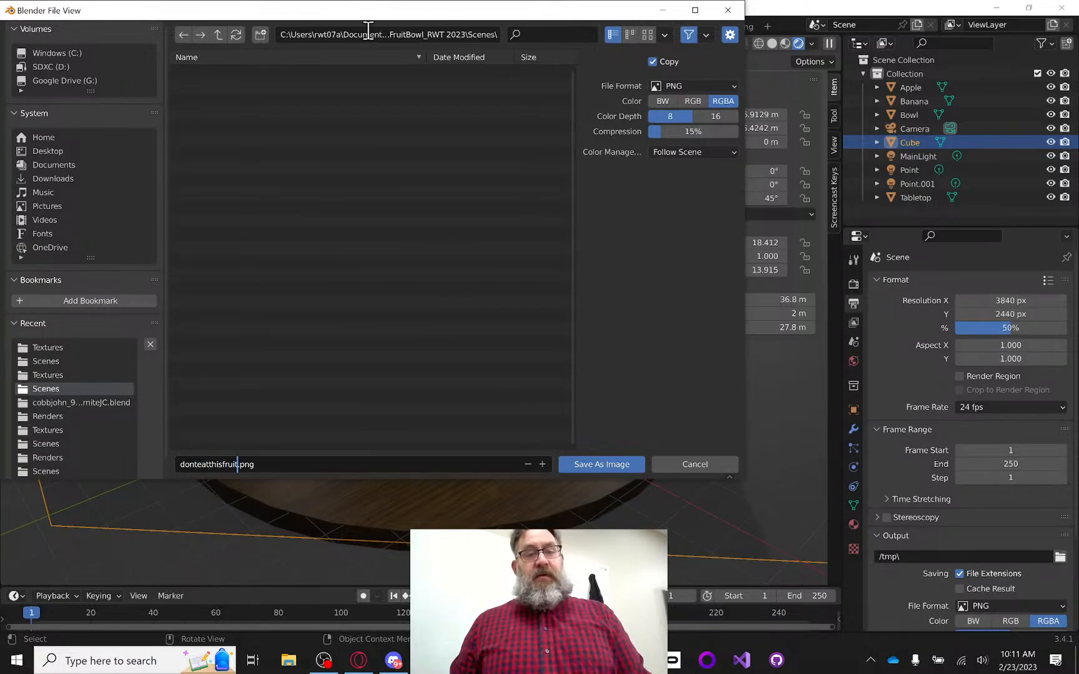
left_click(219, 35)
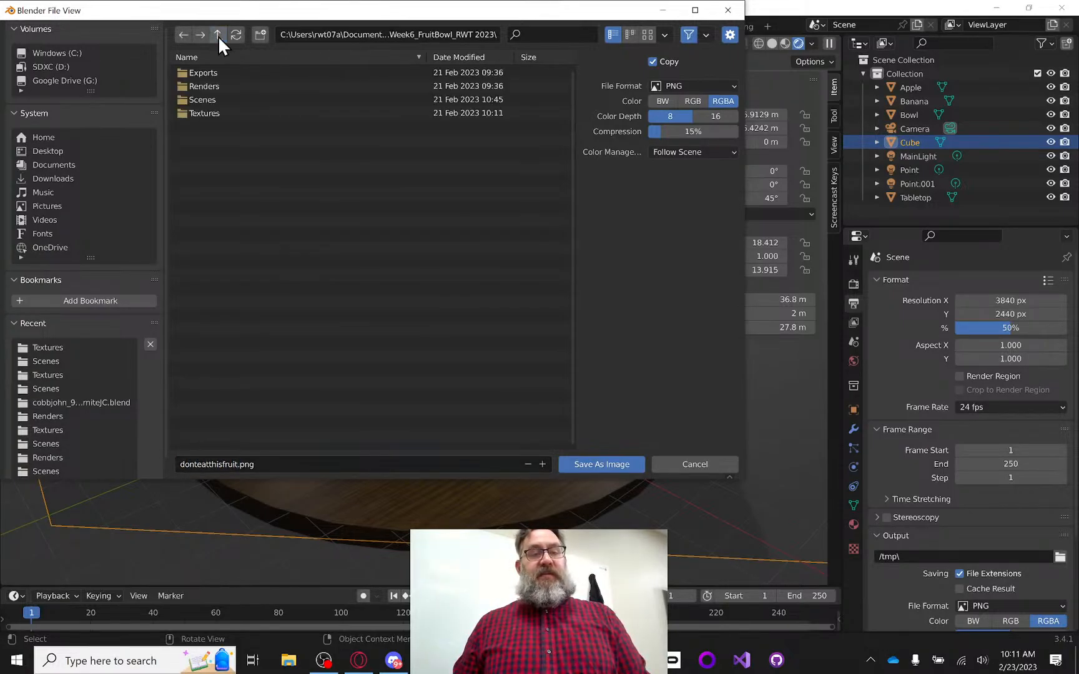
double_click(214, 85)
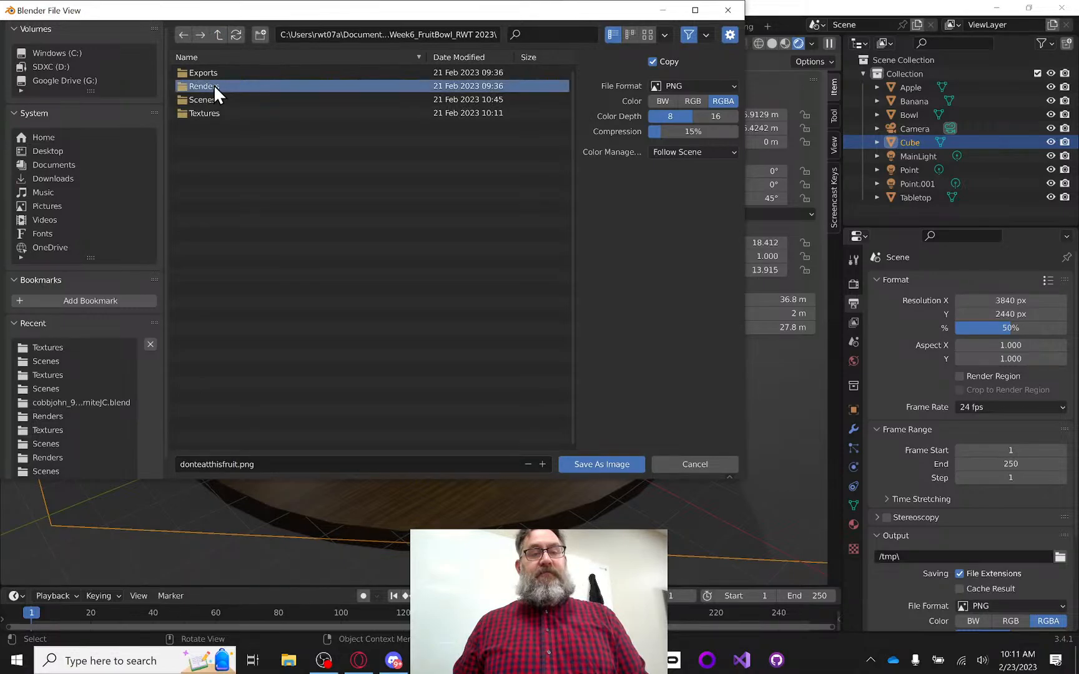
left_click(601, 464)
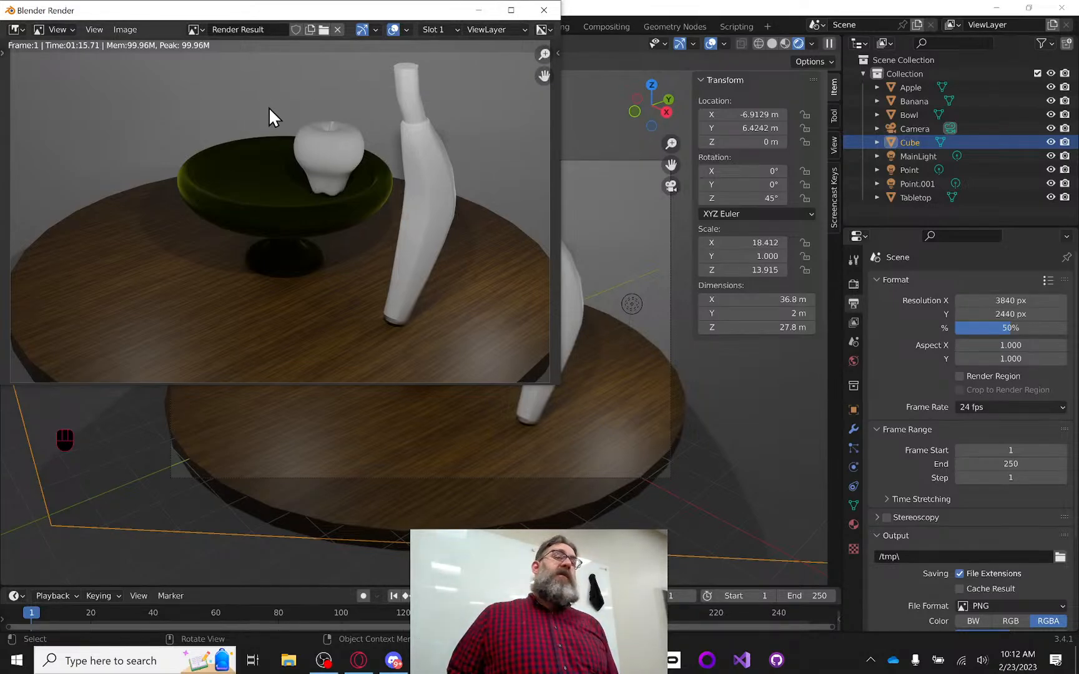
Switch to the browser and review the Fruit Bowl assignment, from its rubric back up to the list of required scene contents
left_click(359, 660)
left_click(953, 314)
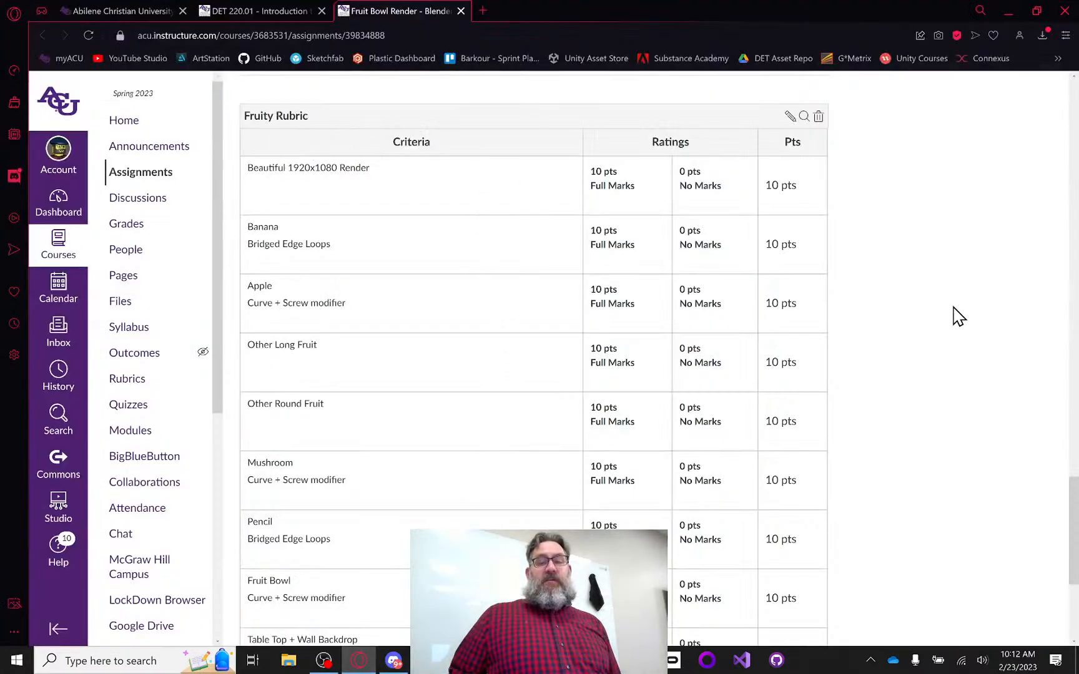
scroll(952, 312, "up", 10)
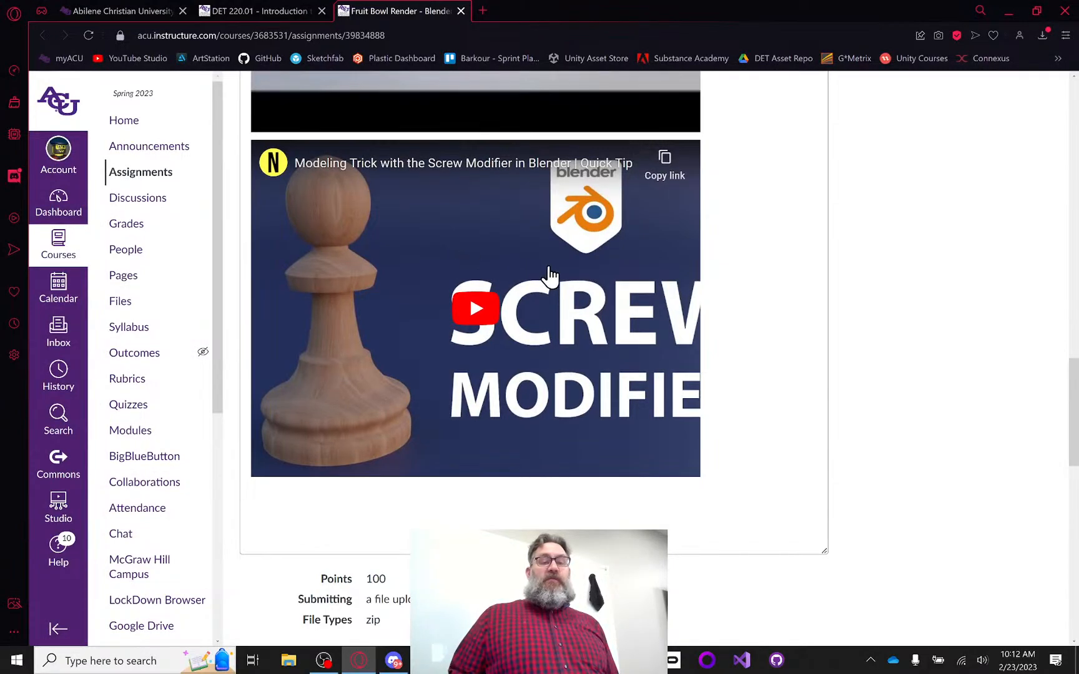
scroll(543, 278, "up", 3)
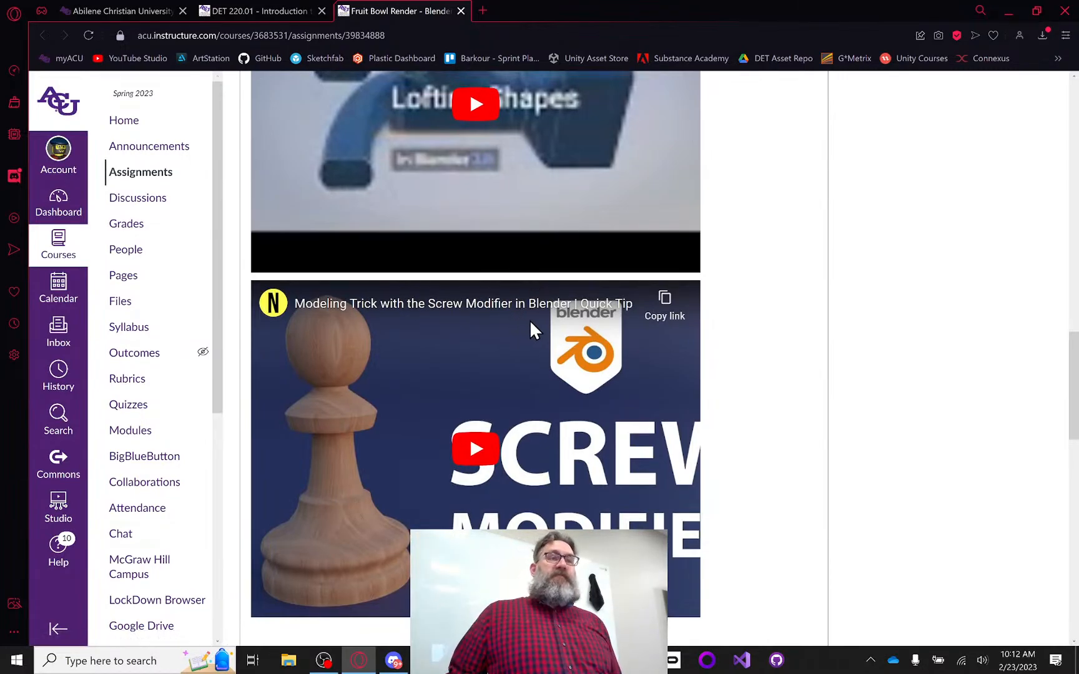
scroll(527, 331, "up", 3)
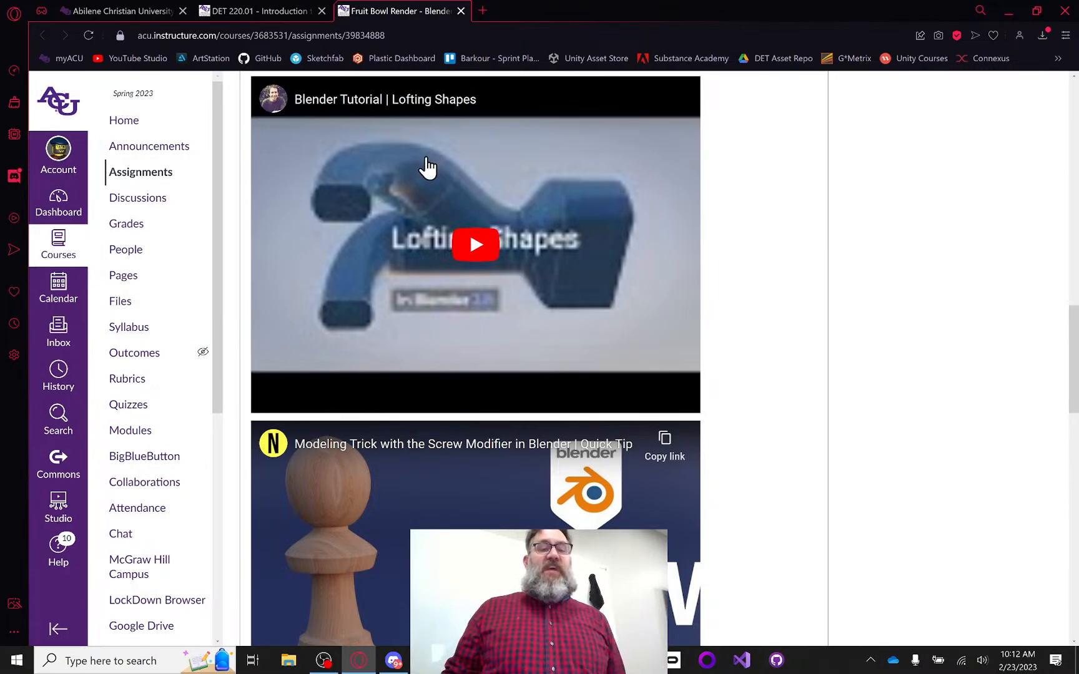
scroll(507, 187, "up", 5)
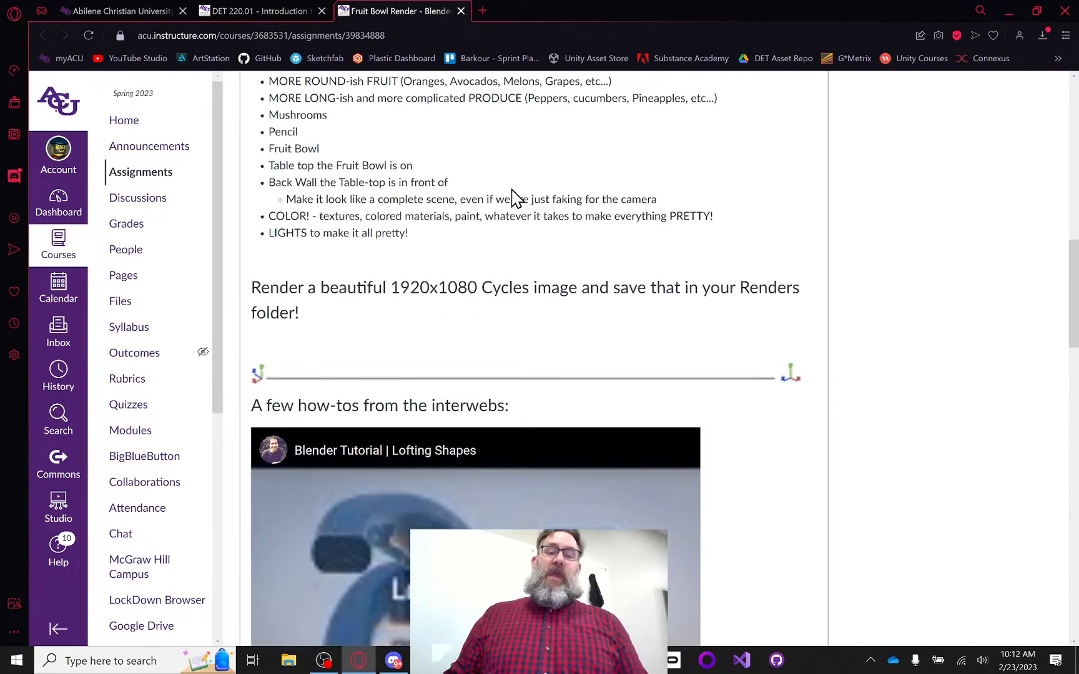
scroll(527, 271, "up", 1)
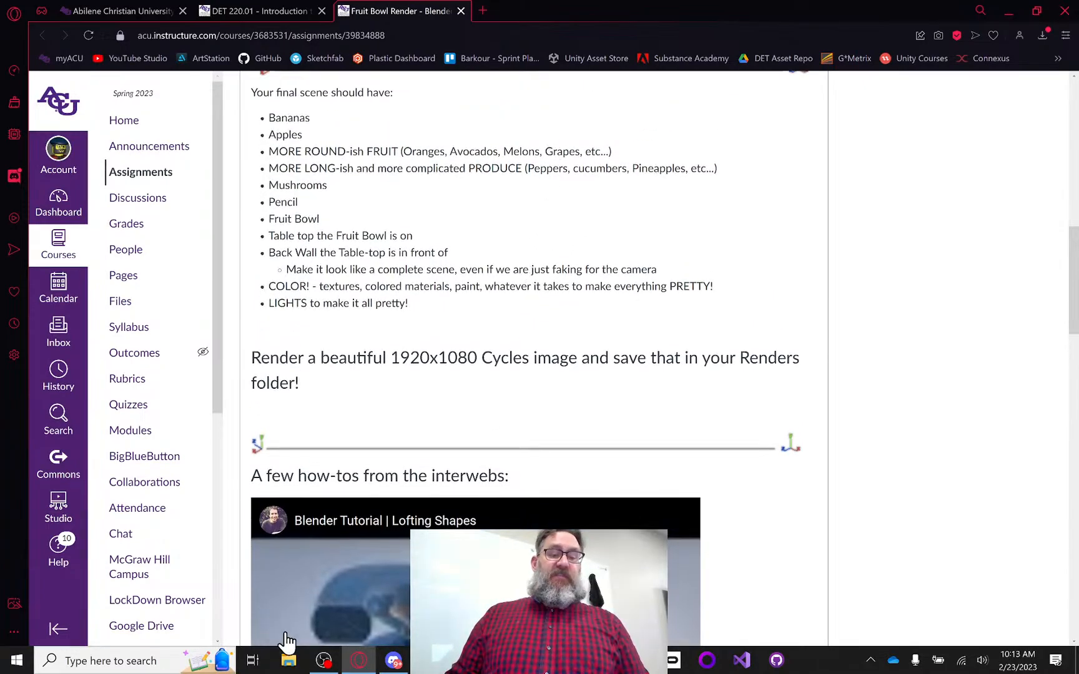
mouse_move(360, 667)
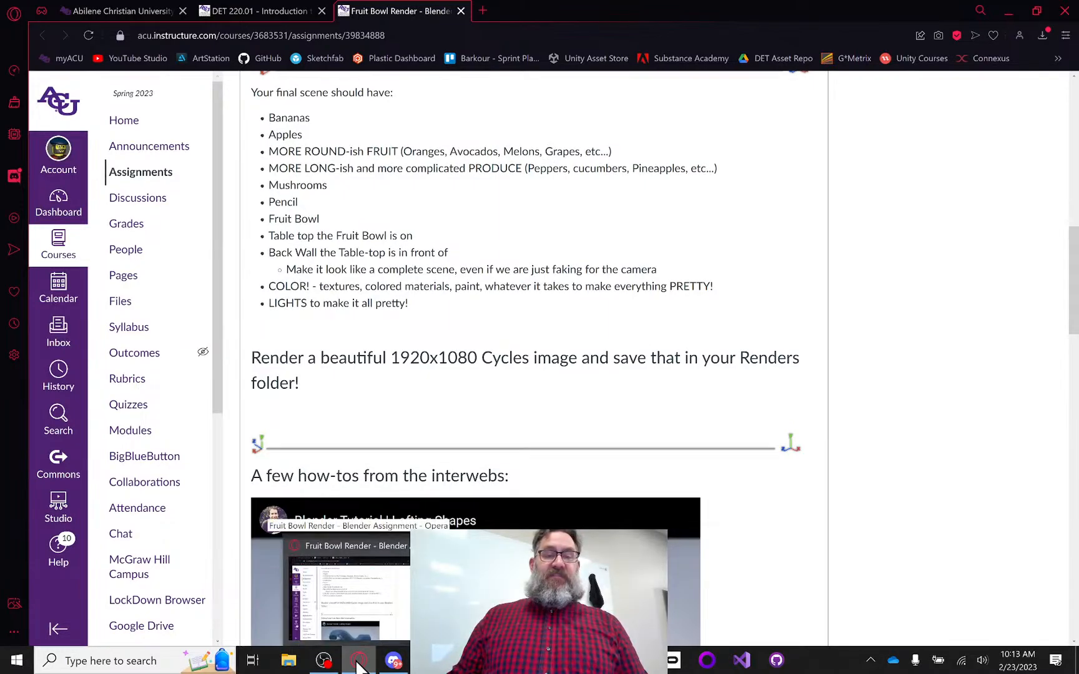
Open the course home page and look through the weekly Blender modules and upcoming assignments
left_click(128, 123)
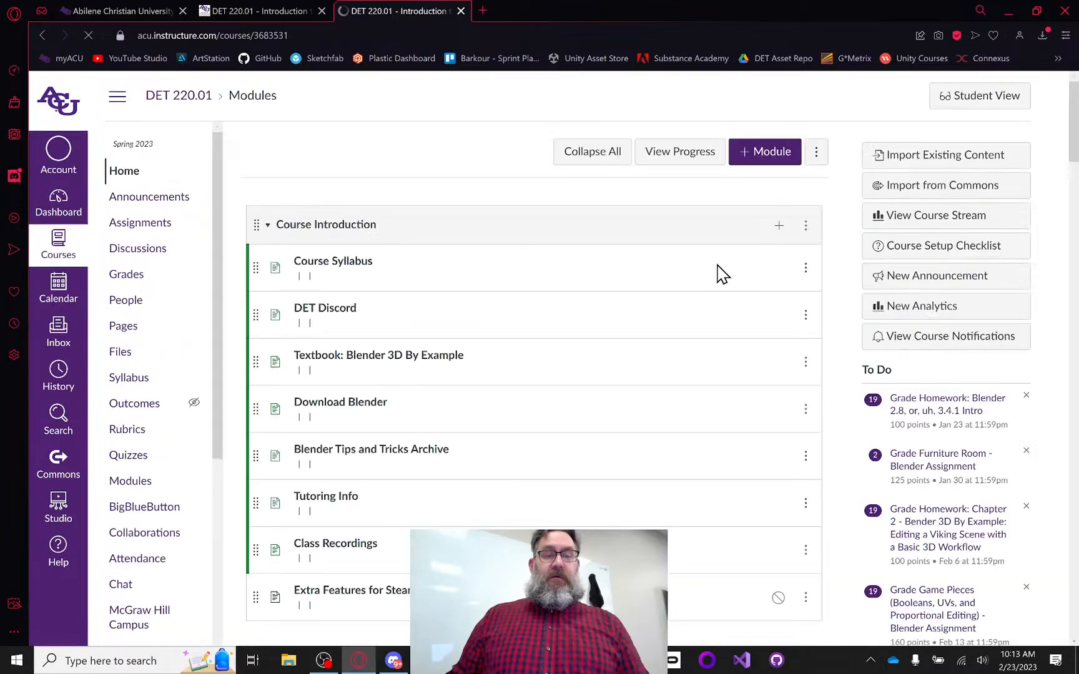
scroll(684, 356, "down", 5)
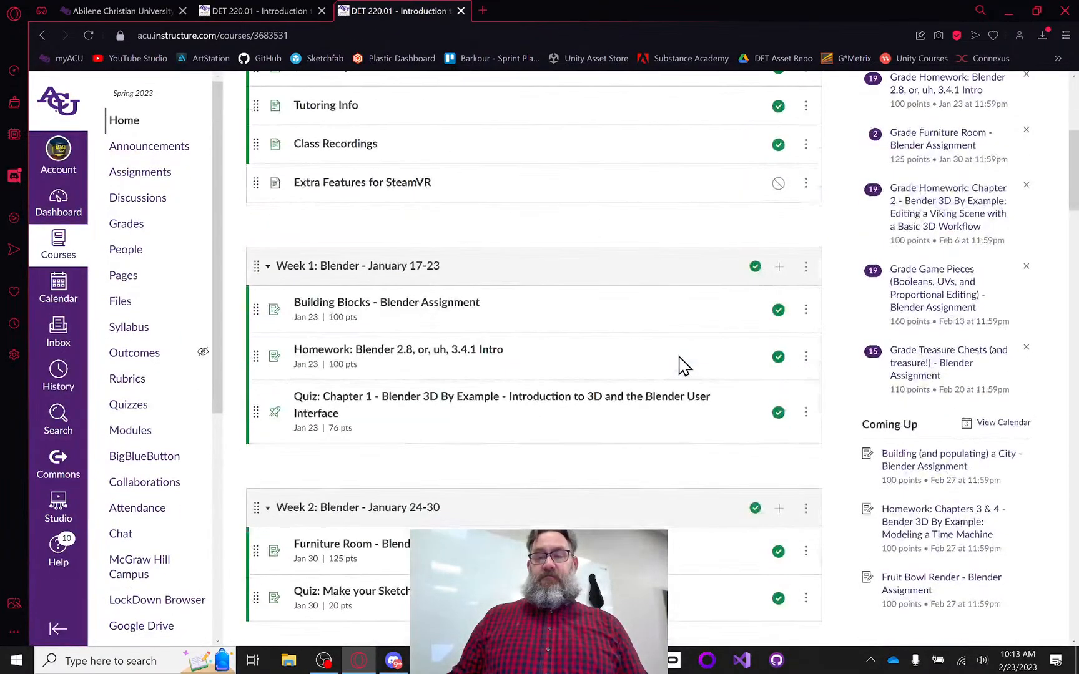
scroll(683, 365, "down", 1)
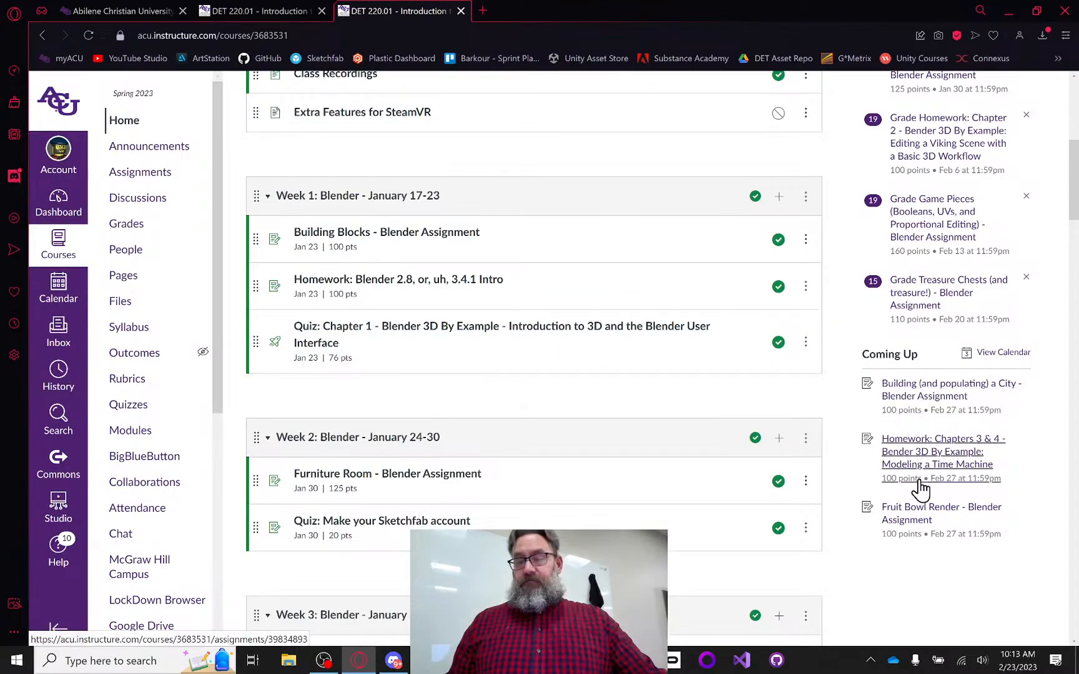
scroll(764, 418, "down", 3)
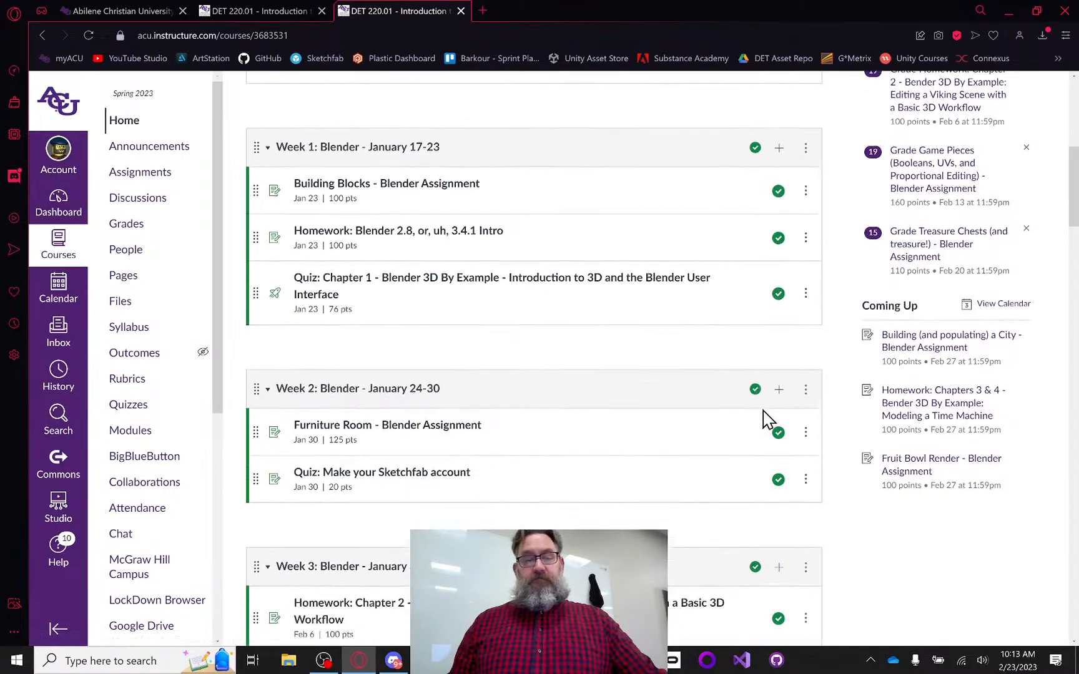
scroll(766, 418, "down", 9)
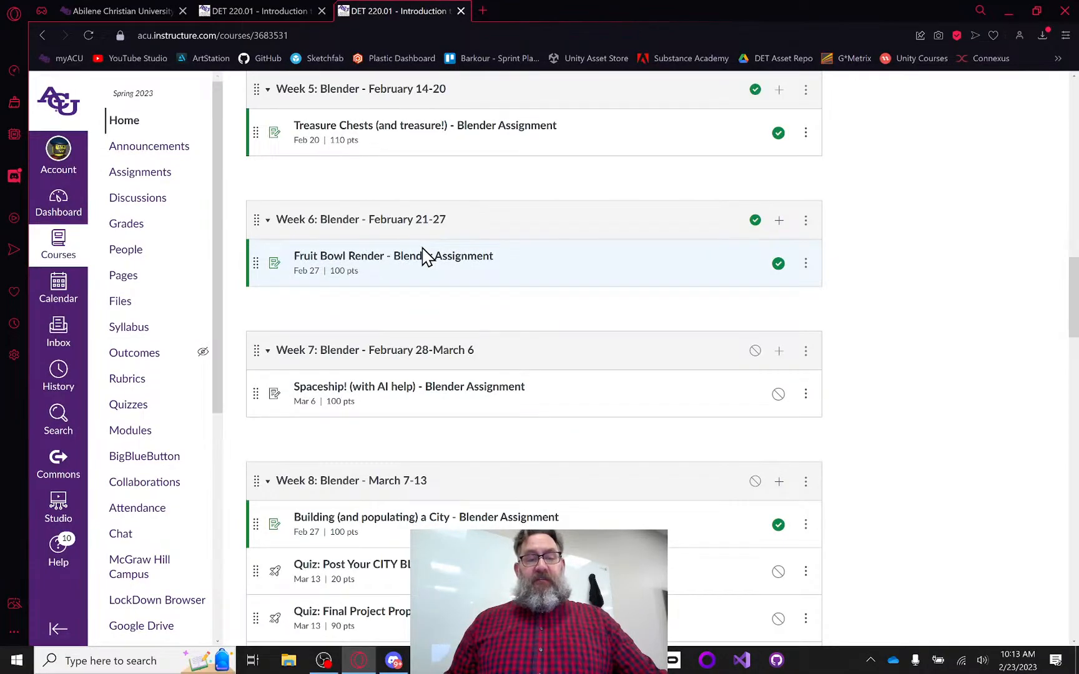
scroll(422, 256, "down", 2)
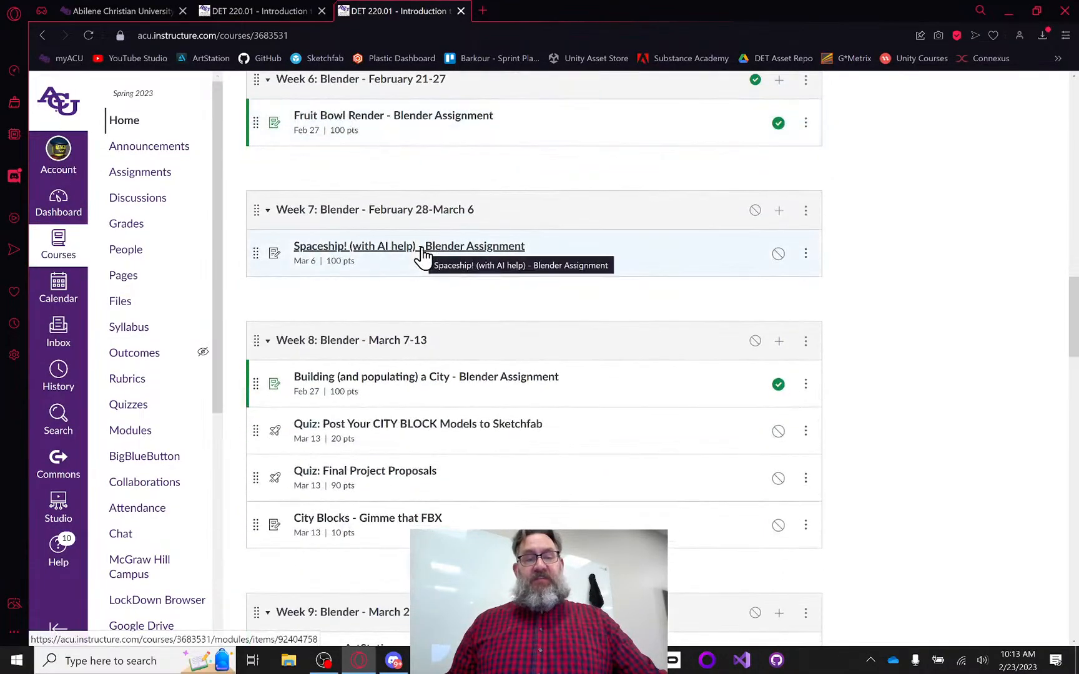
scroll(691, 279, "down", 7)
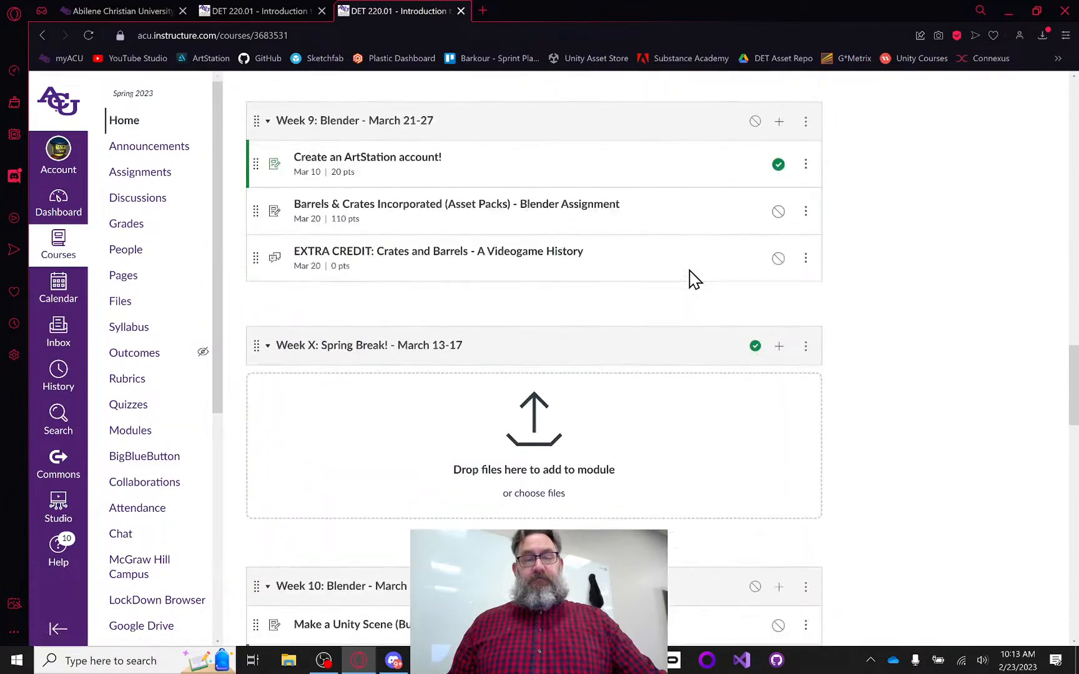
scroll(690, 281, "up", 15)
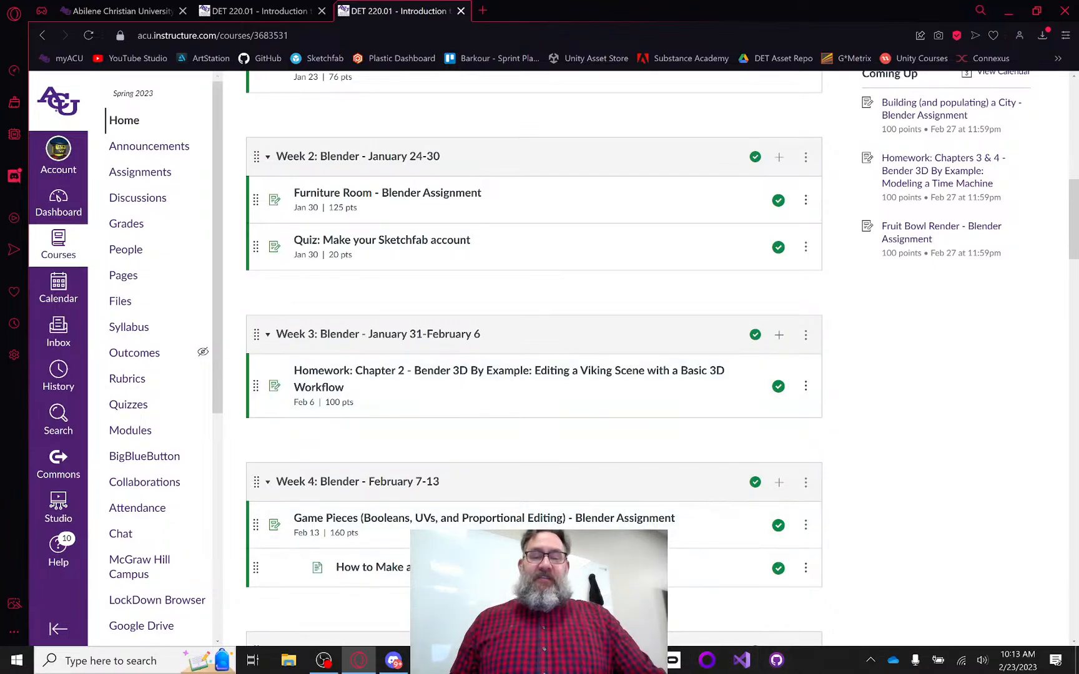
Return to Blender, viewing the render window and bringing back the main fruit bowl scene window
mouse_move(431, 660)
left_click(382, 593)
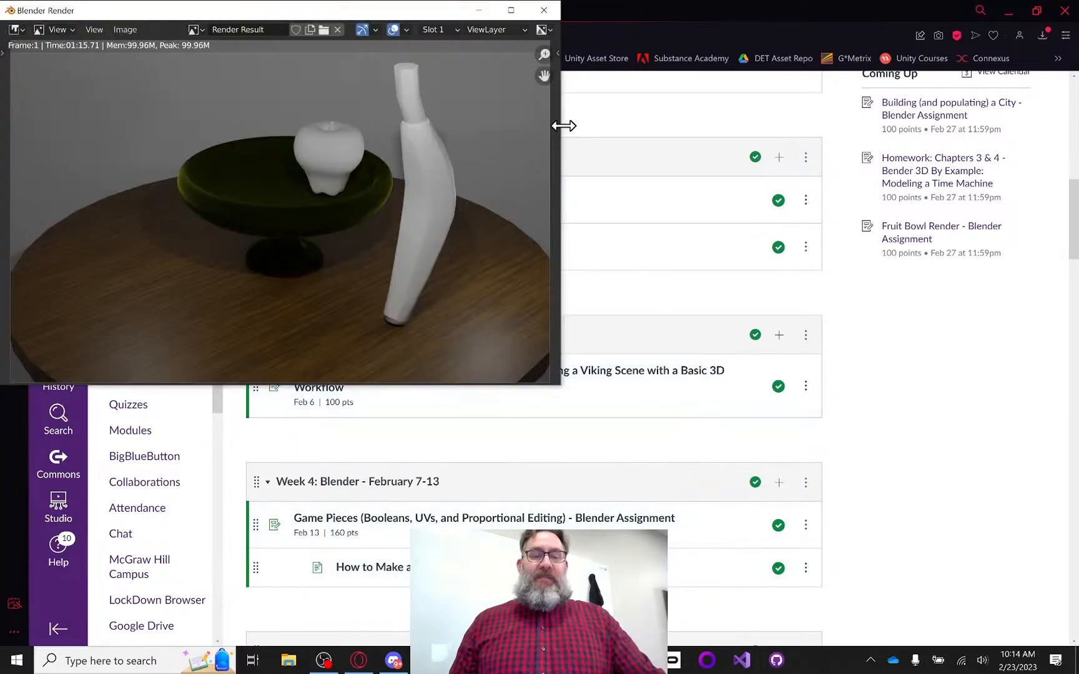
mouse_move(498, 660)
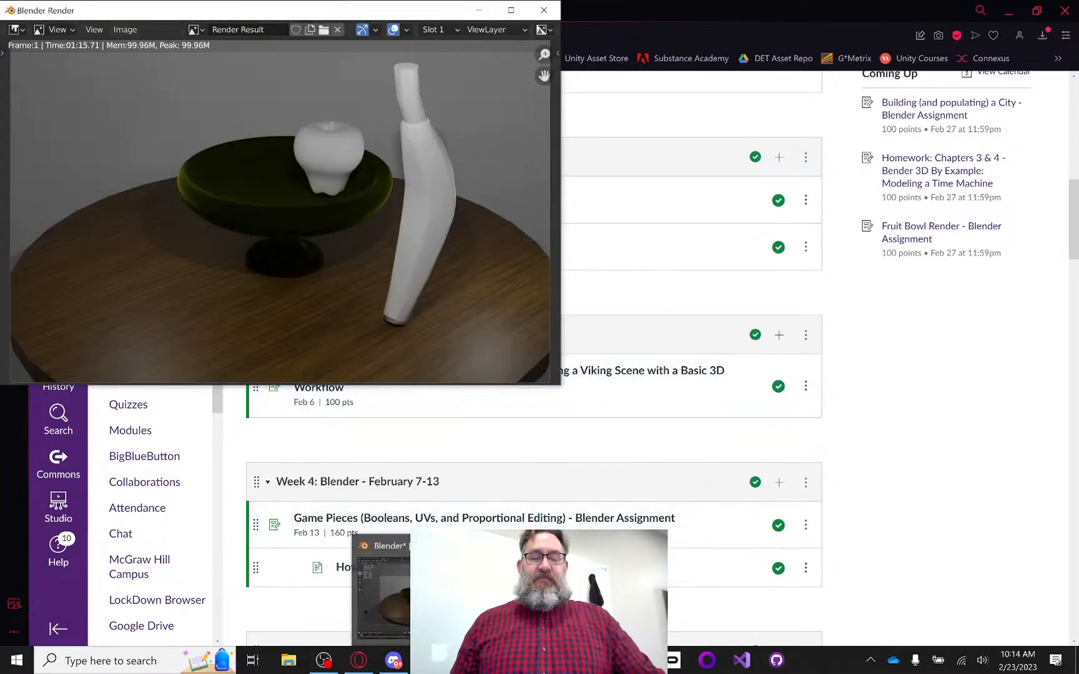
left_click(446, 593)
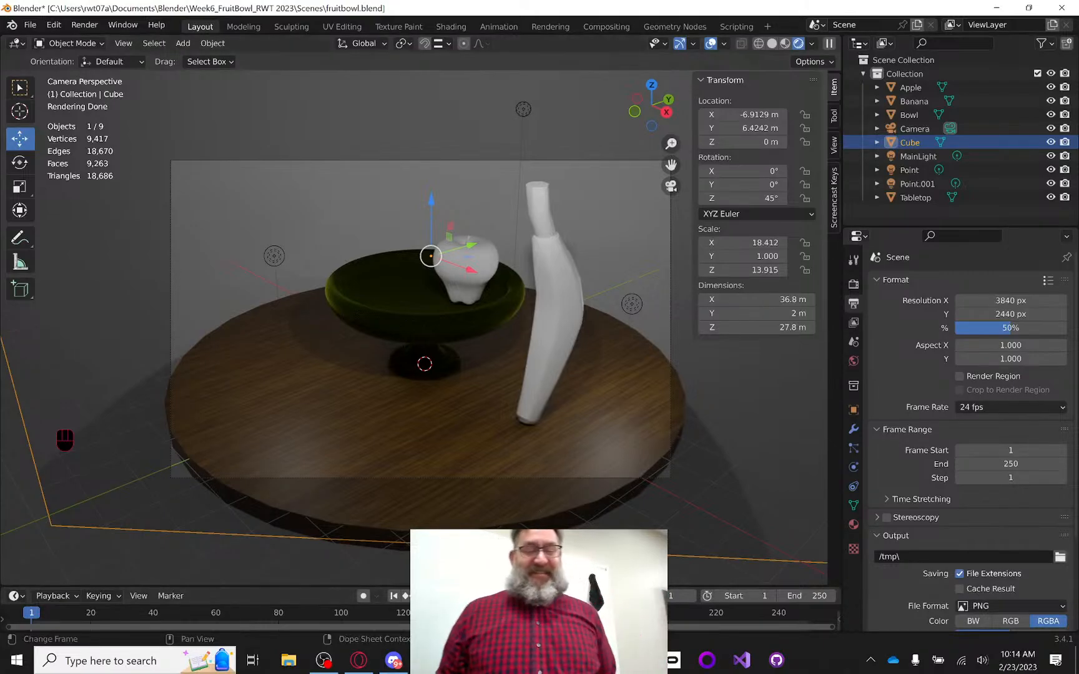
Switch from Blender to OBS
mouse_move(394, 663)
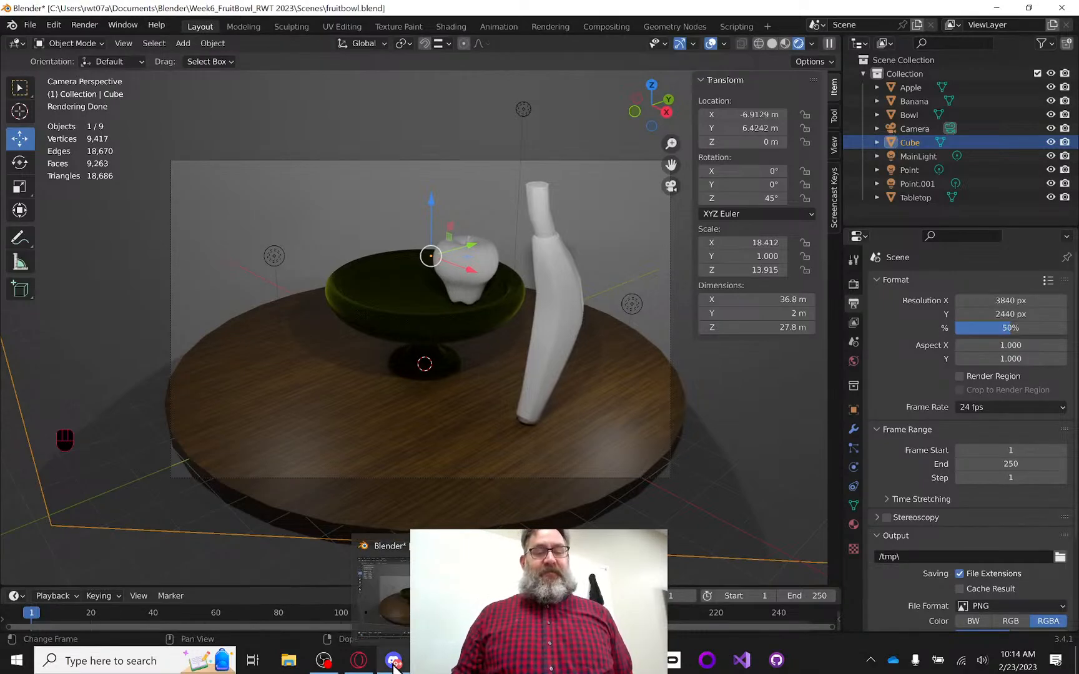
mouse_move(324, 661)
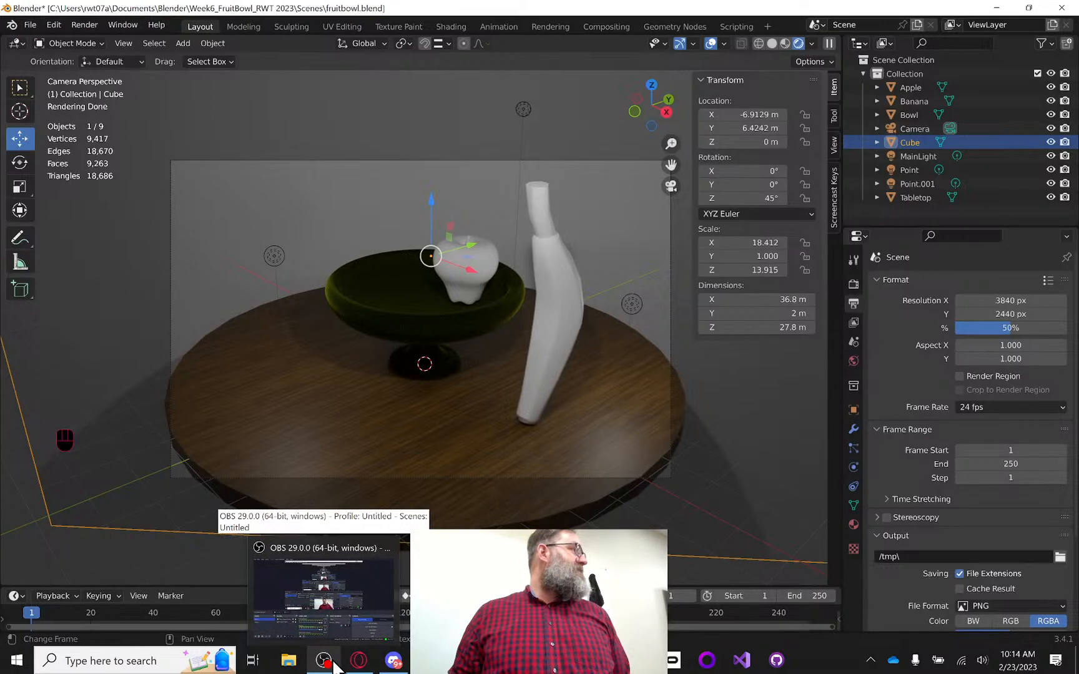
left_click(324, 660)
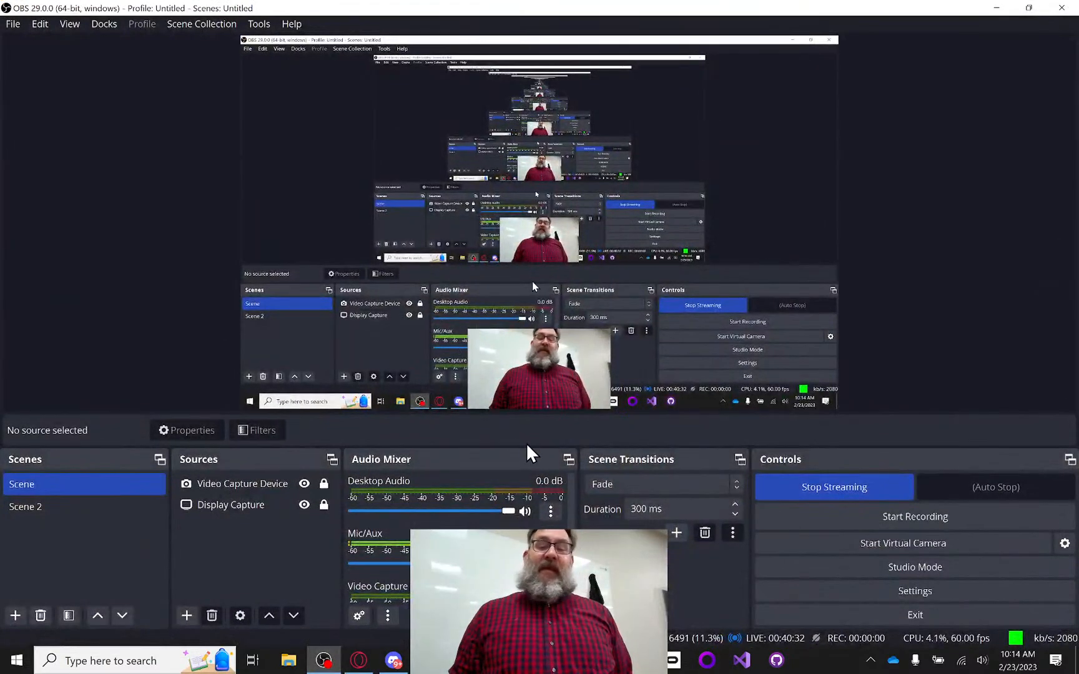